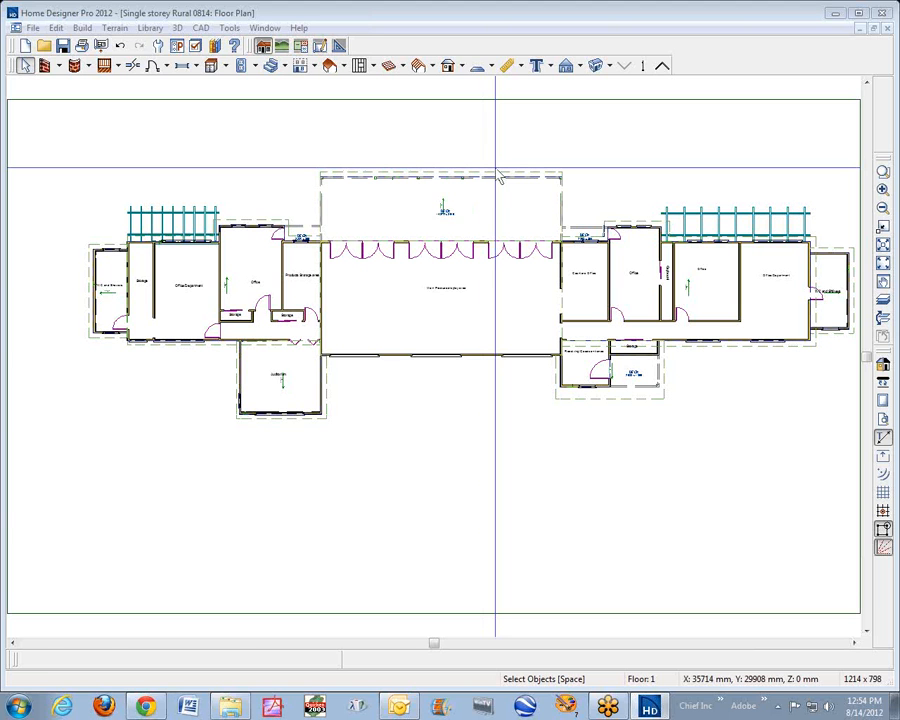
Switch the floor plan up to the attic level and turn on display of the "Walls, Attic" layer.
click(497, 174)
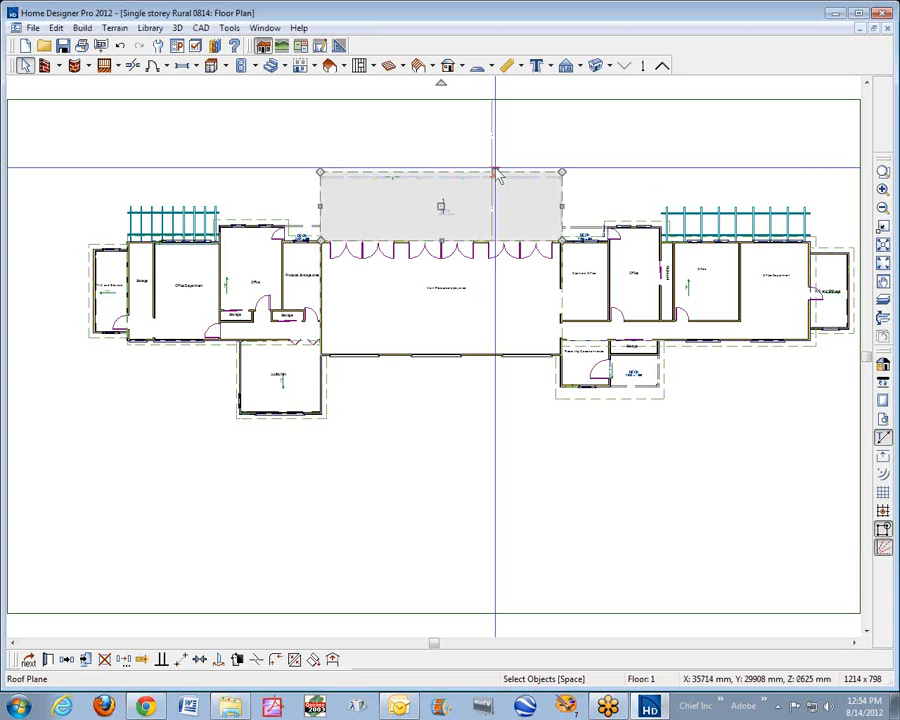
click(519, 126)
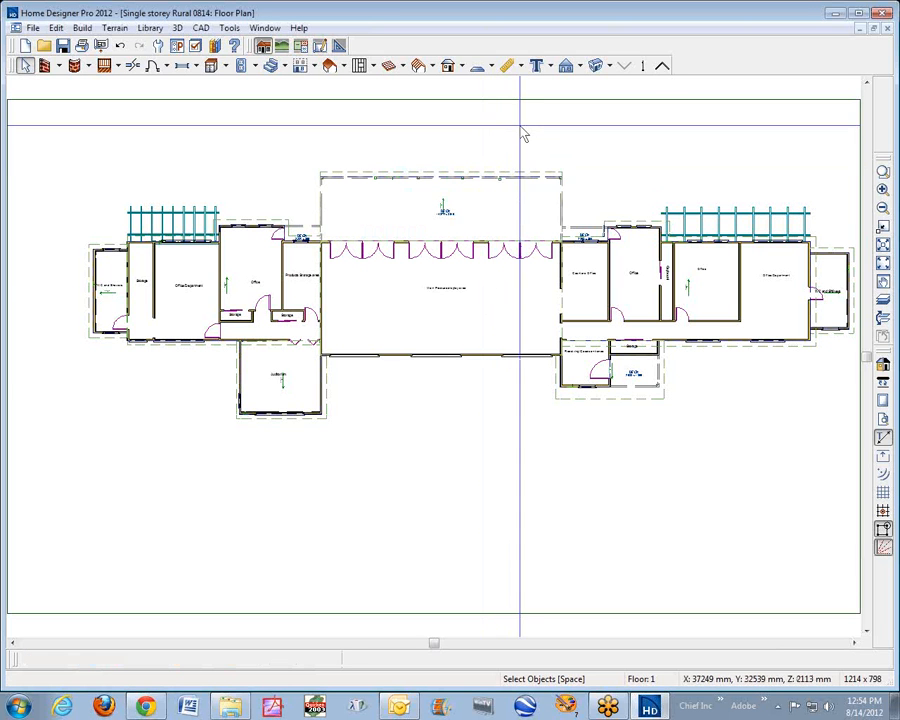
click(663, 70)
click(663, 70)
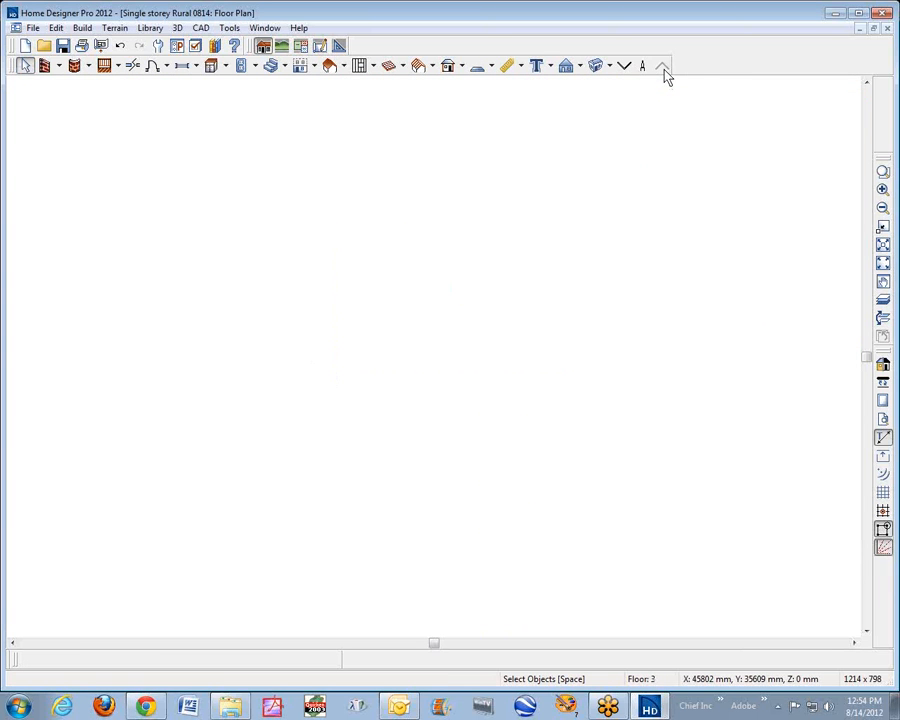
click(196, 46)
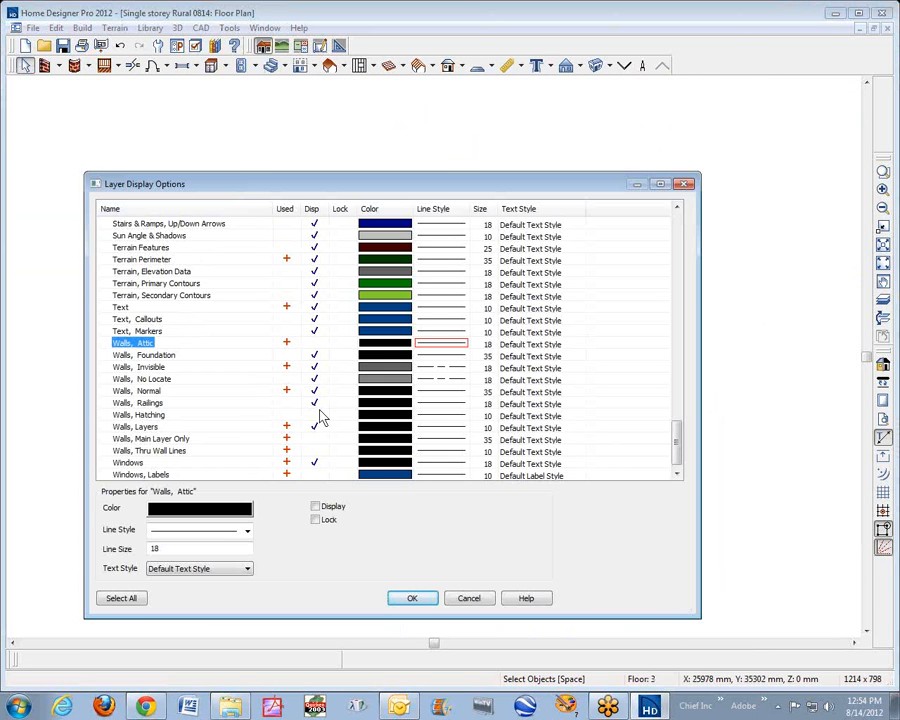
click(314, 344)
click(412, 598)
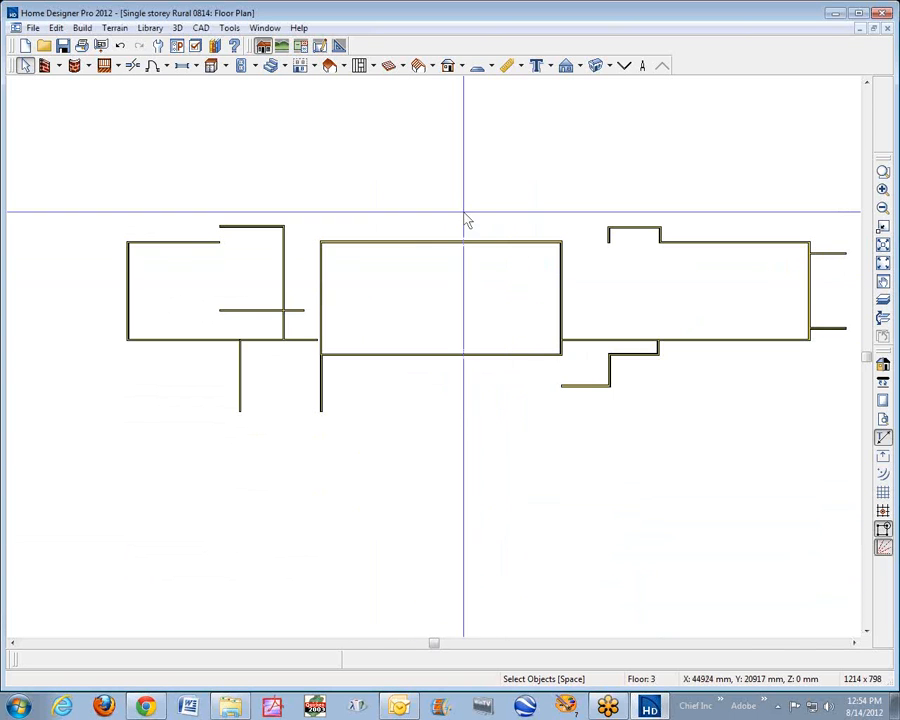
Create a perspective Doll House View of the attic floor and change its rendering to a line-drawn vector style.
click(611, 67)
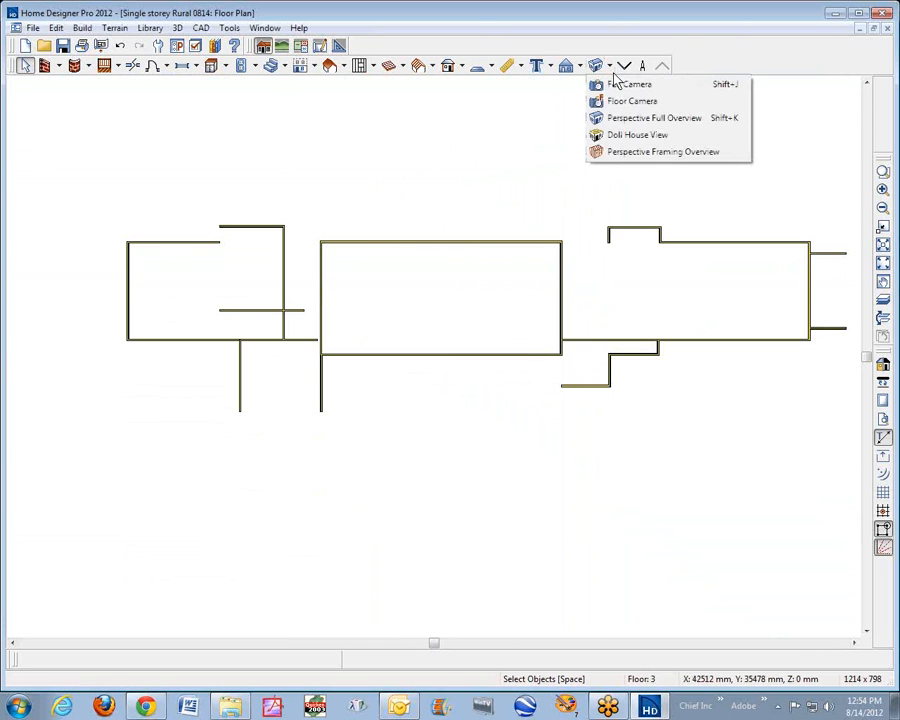
click(603, 135)
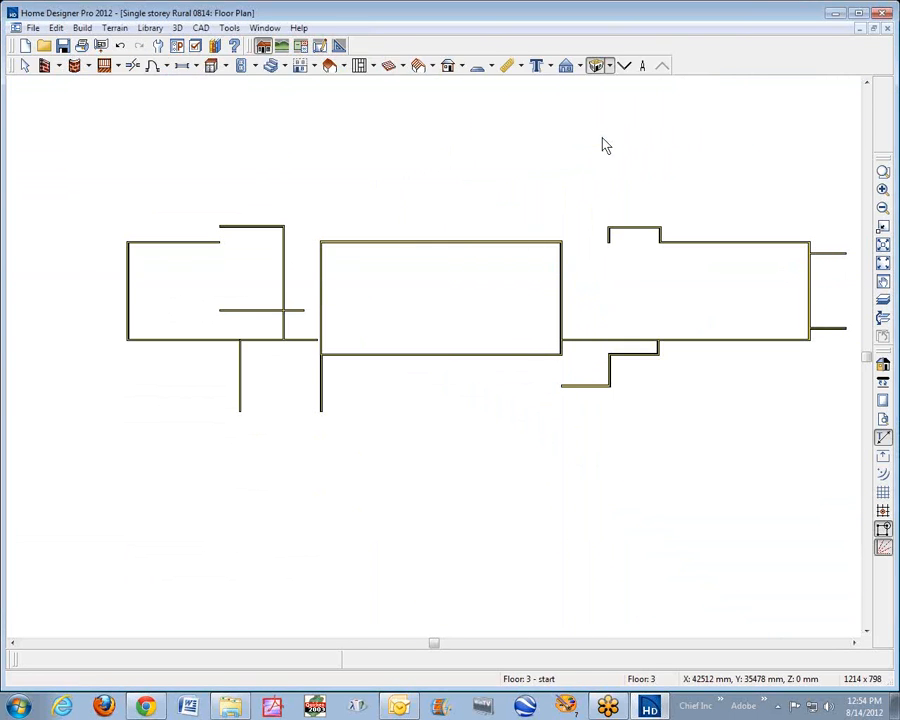
drag(517, 249, 526, 290)
scroll(526, 290, up, 2)
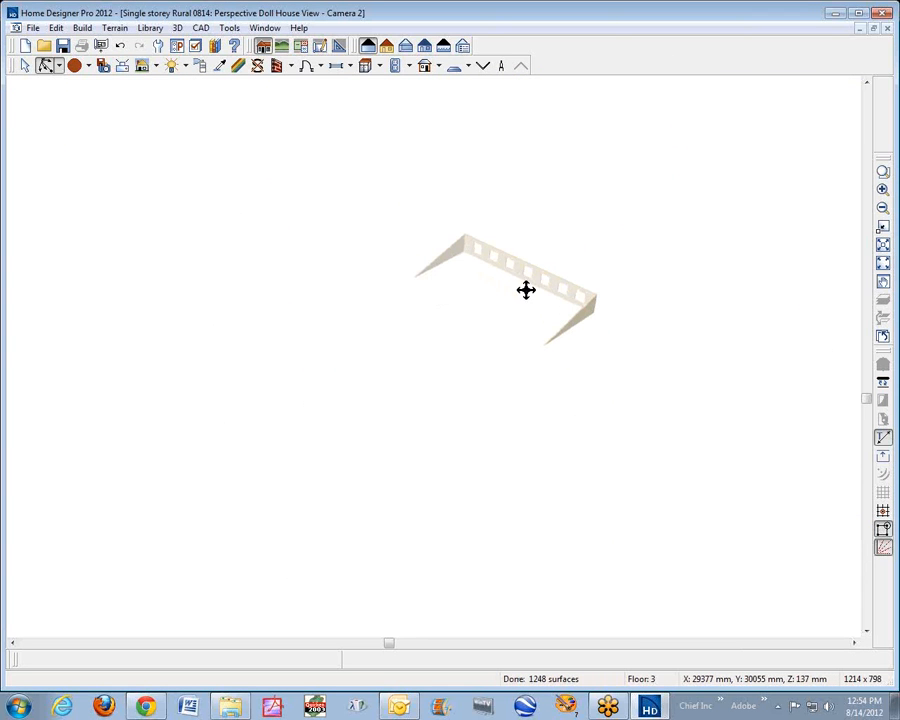
click(387, 47)
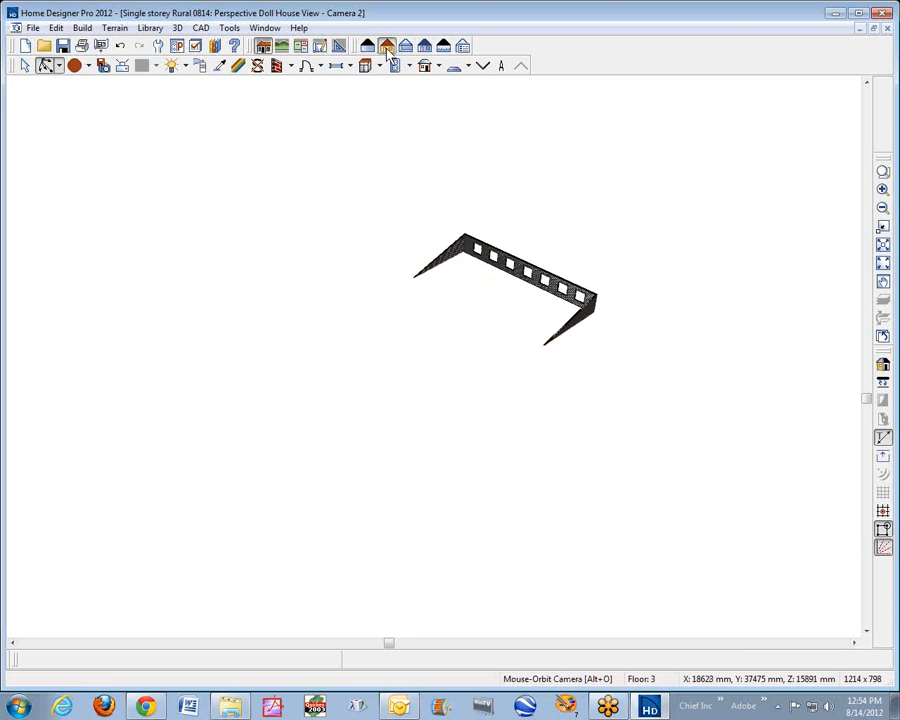
mouse_move(546, 261)
mouse_down()
mouse_move(507, 244)
mouse_move(540, 261)
mouse_up()
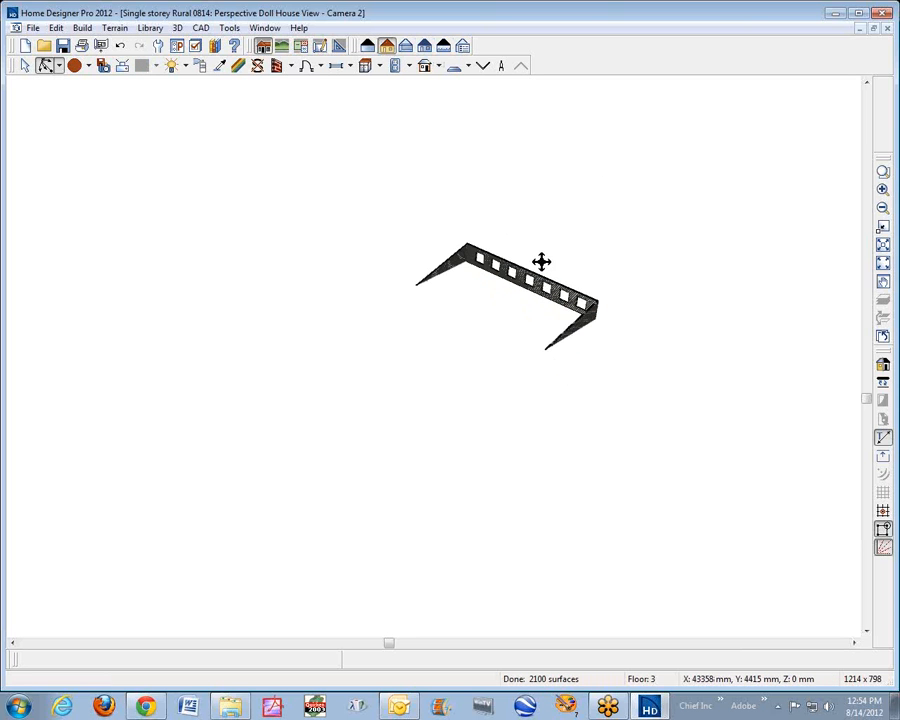
drag(617, 293, 350, 214)
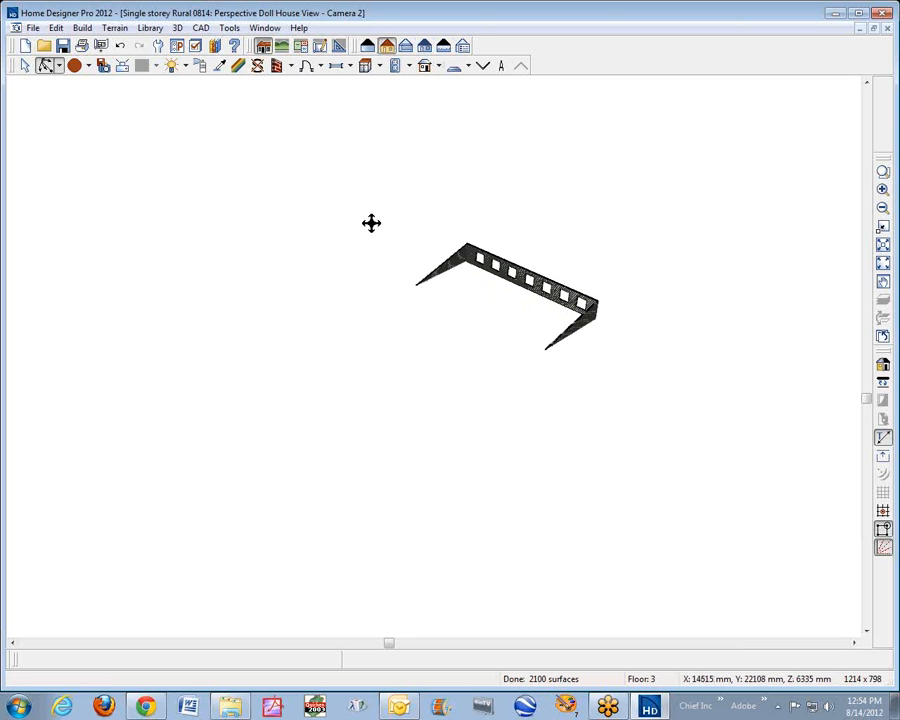
Examine the walls of floor 2, floor 1 and the attic in the Doll House View, and close the view.
click(482, 66)
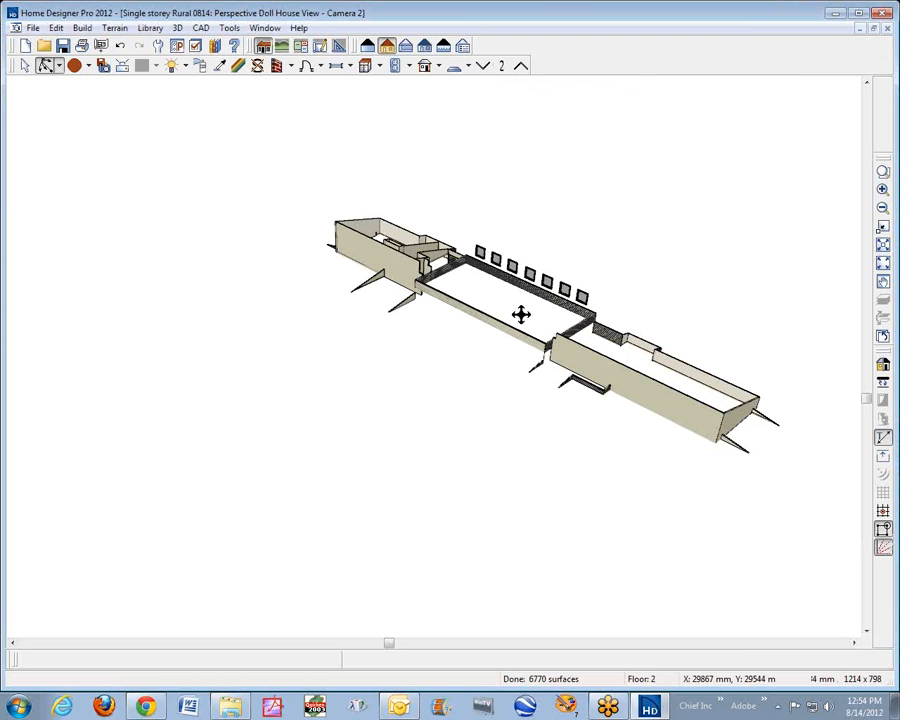
scroll(512, 298, up, 2)
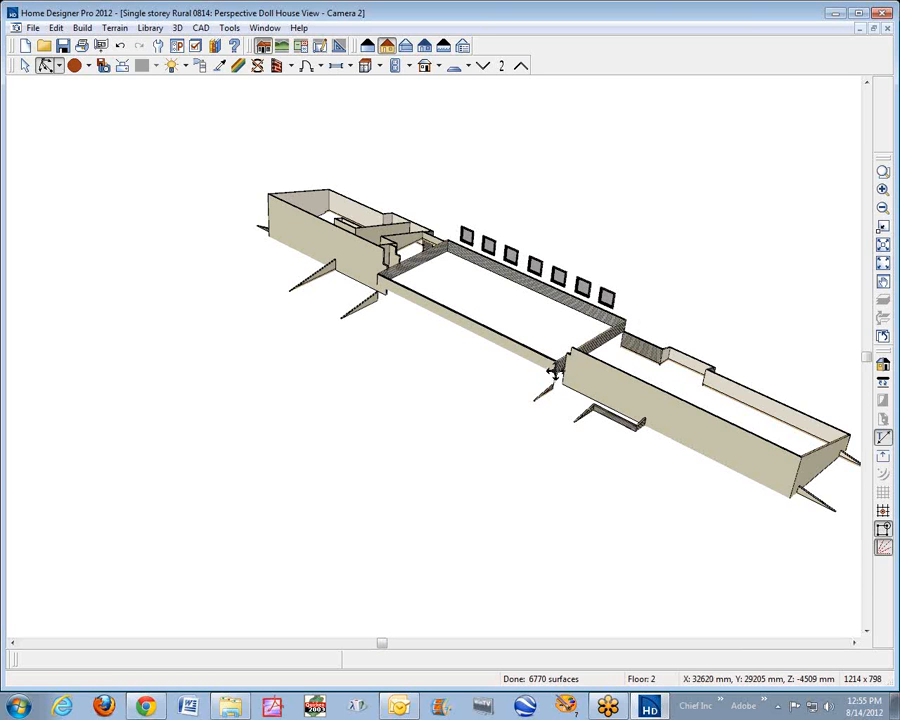
scroll(595, 360, up, 3)
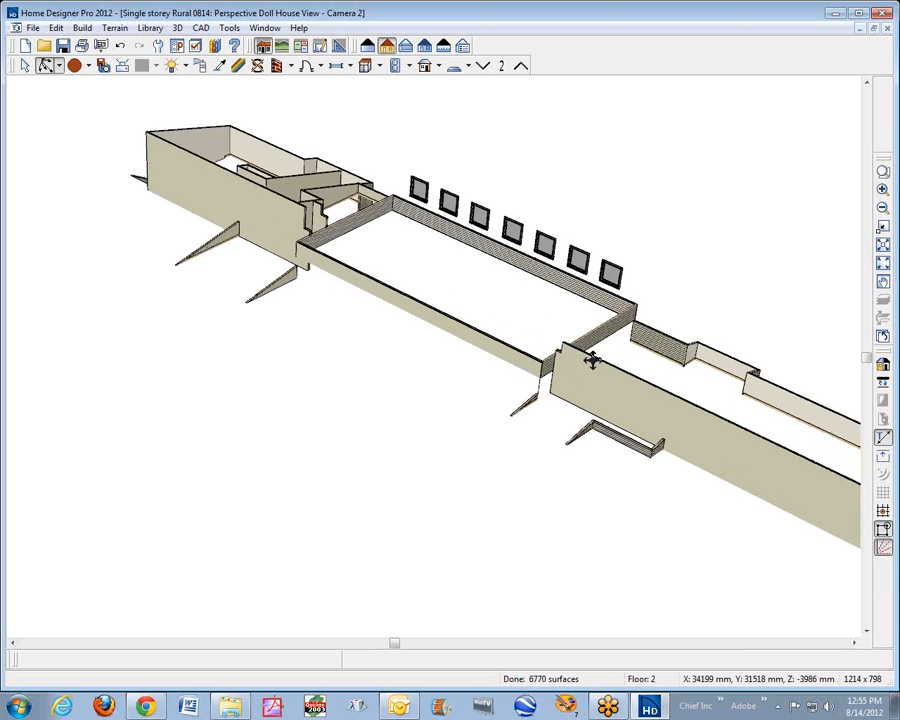
scroll(595, 331, up, 1)
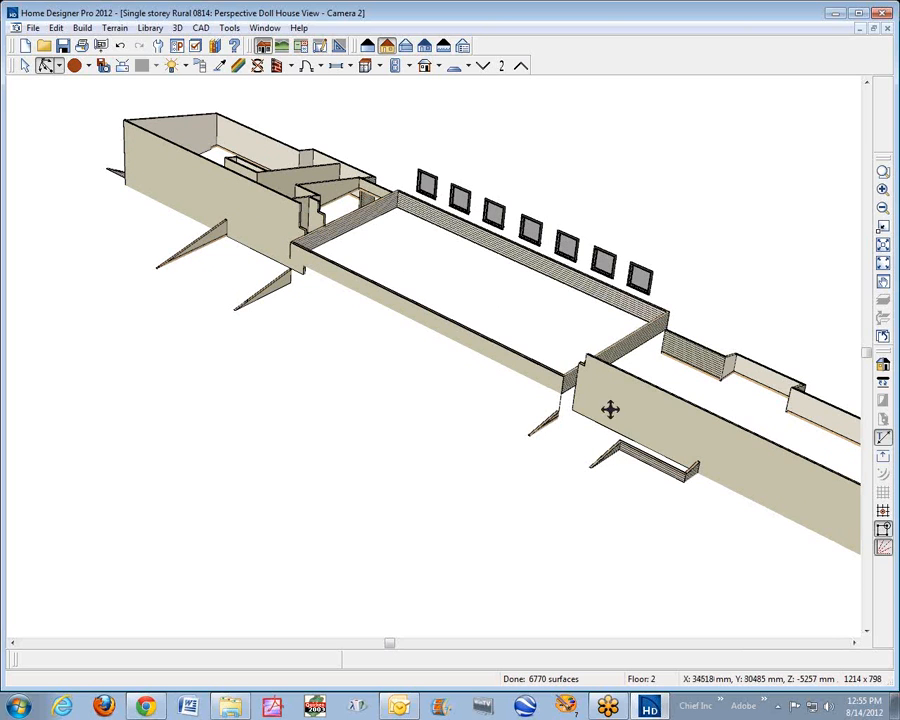
click(484, 70)
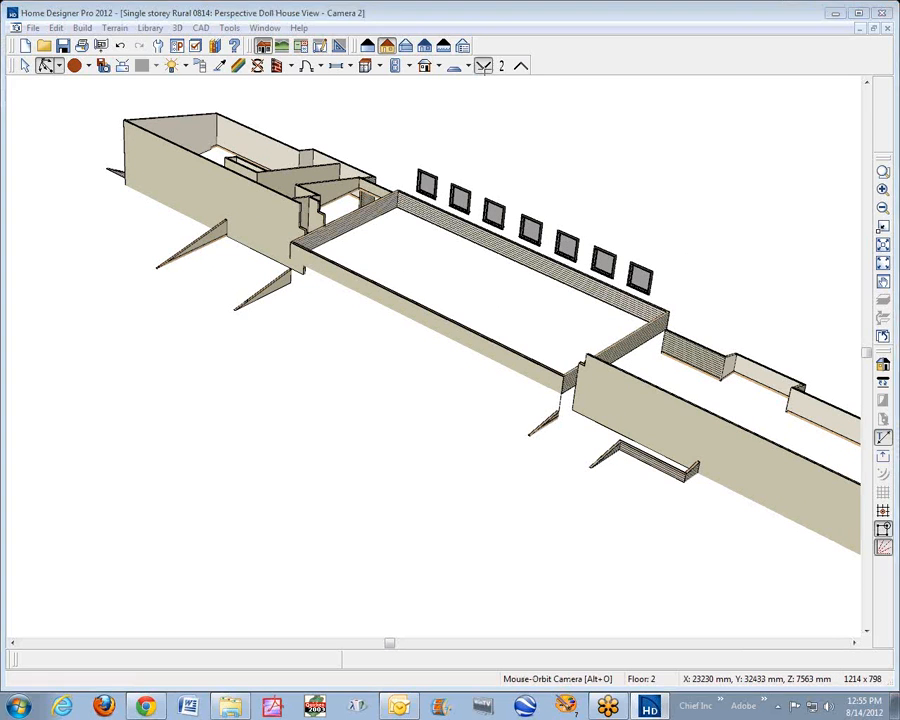
scroll(613, 181, down, 3)
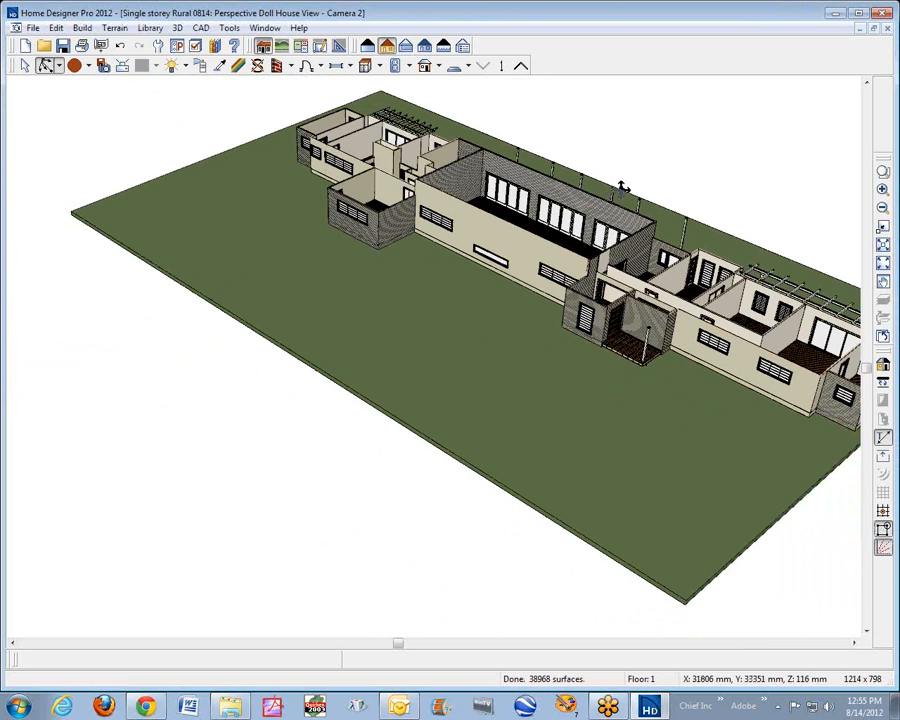
scroll(622, 188, up, 2)
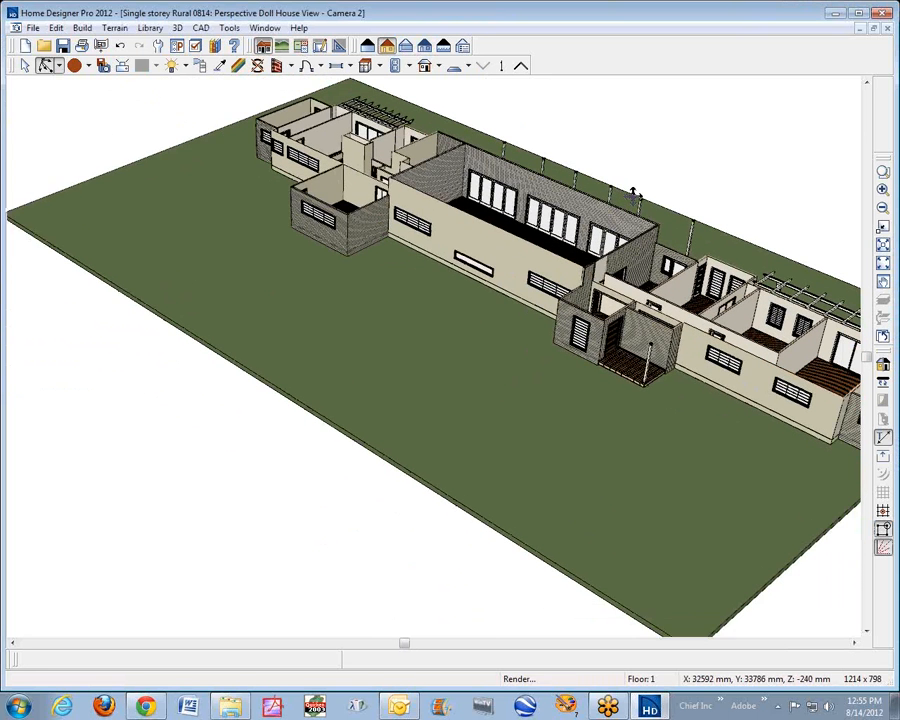
scroll(633, 194, down, 1)
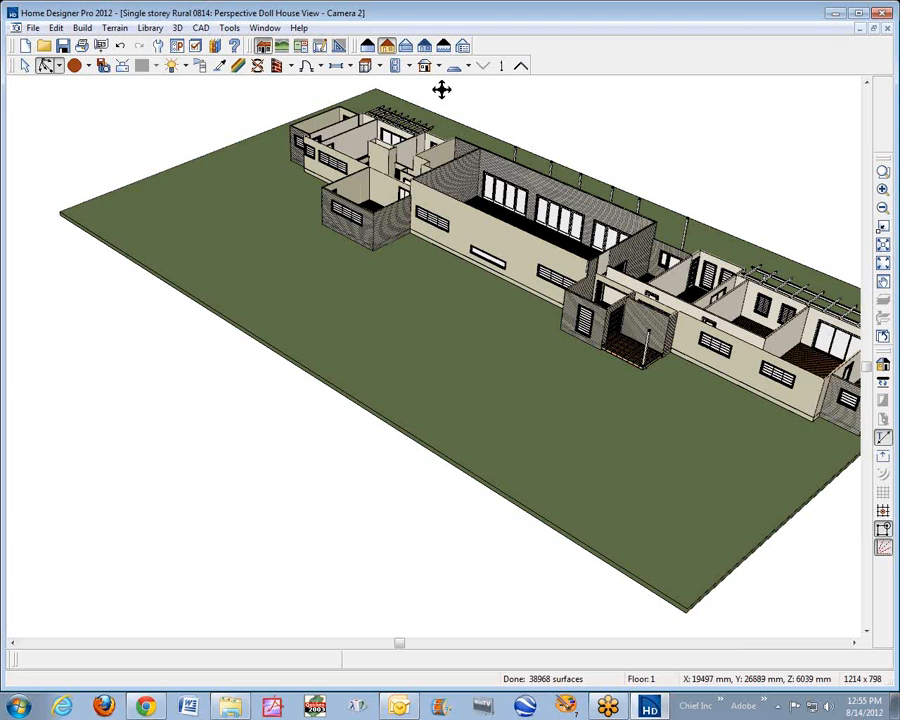
click(519, 65)
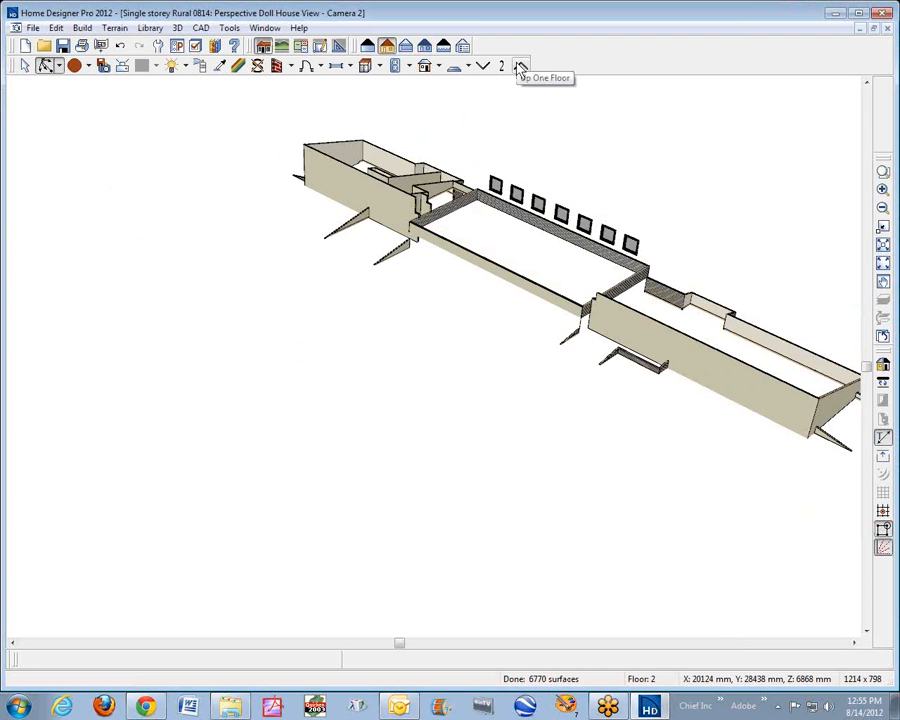
click(519, 65)
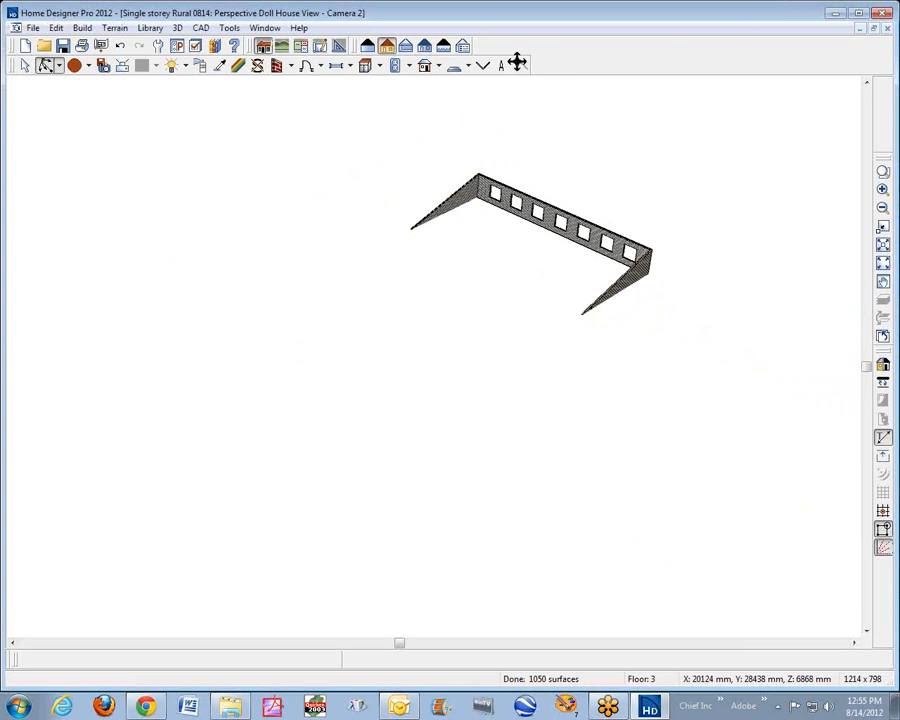
click(886, 30)
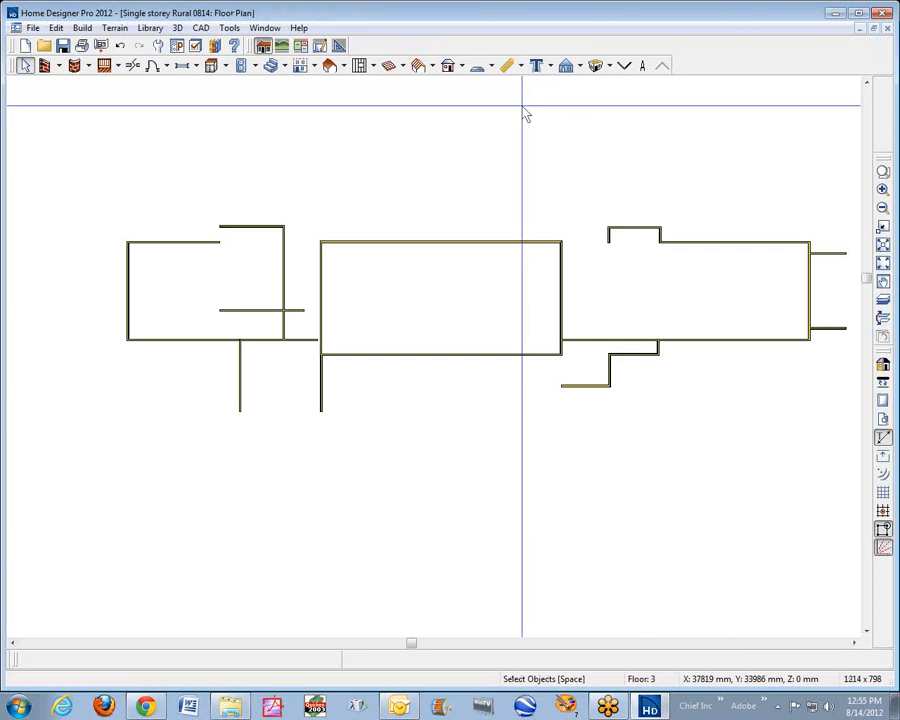
Create an Orthographic Full Overview of the building in line-drawn vector rendering, framed on the small front wing beside the main hall.
click(581, 67)
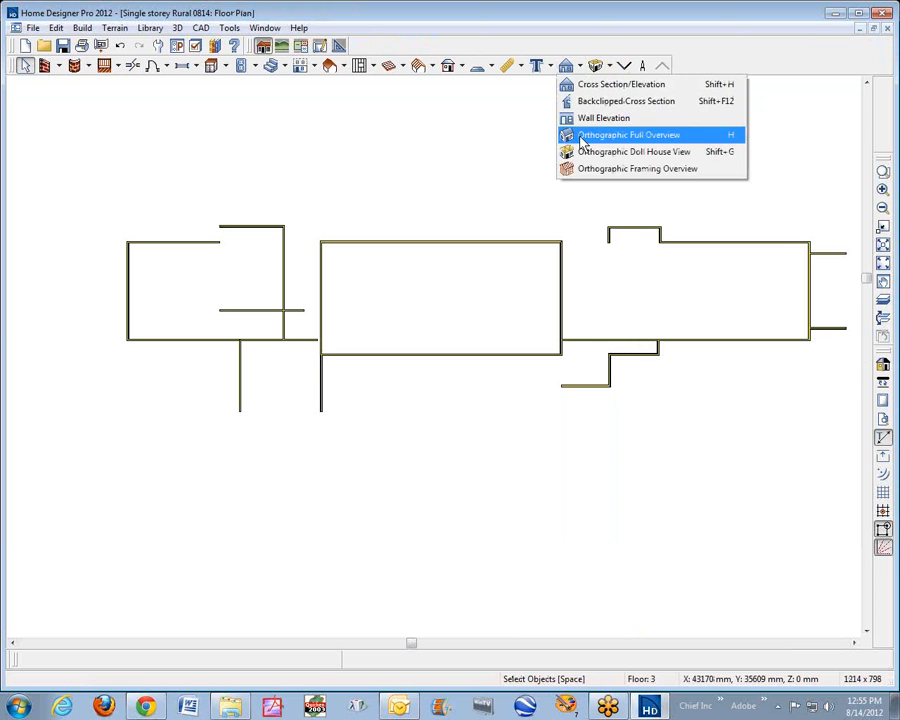
click(591, 140)
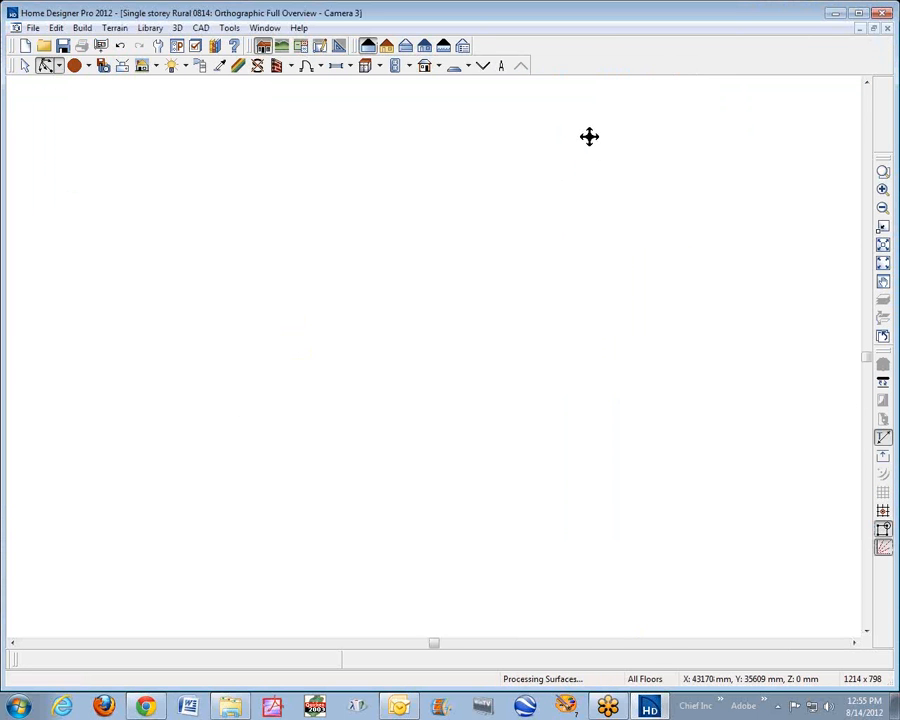
drag(528, 275, 508, 246)
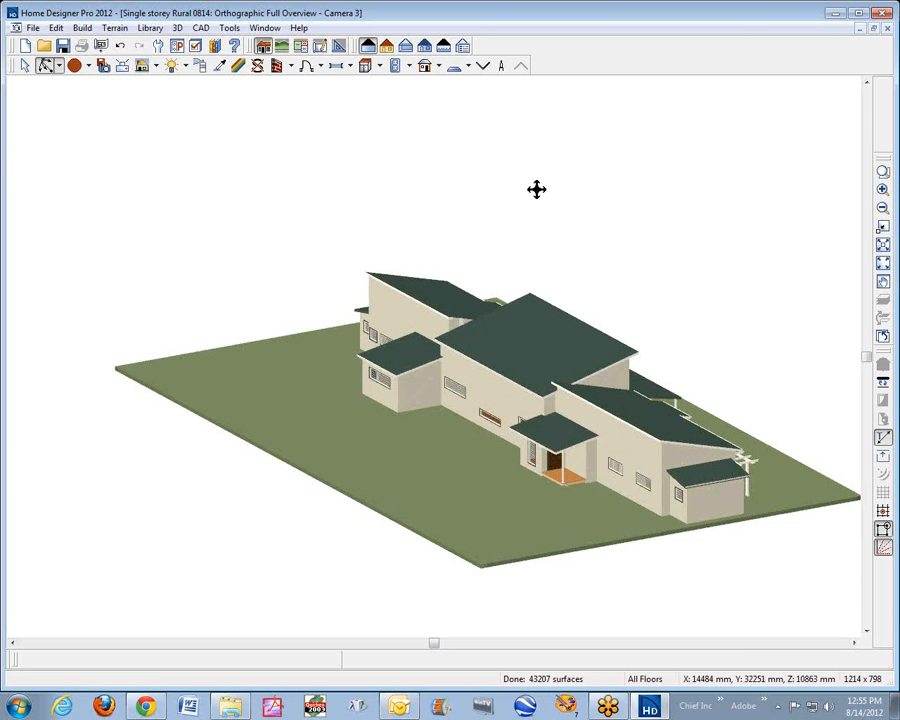
click(386, 46)
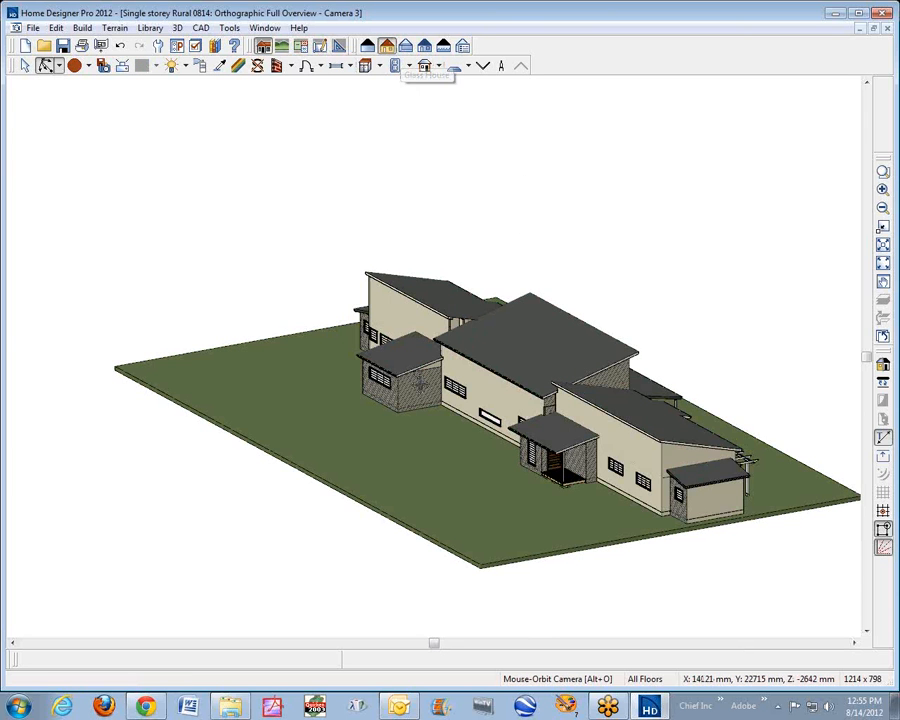
scroll(461, 324, up, 3)
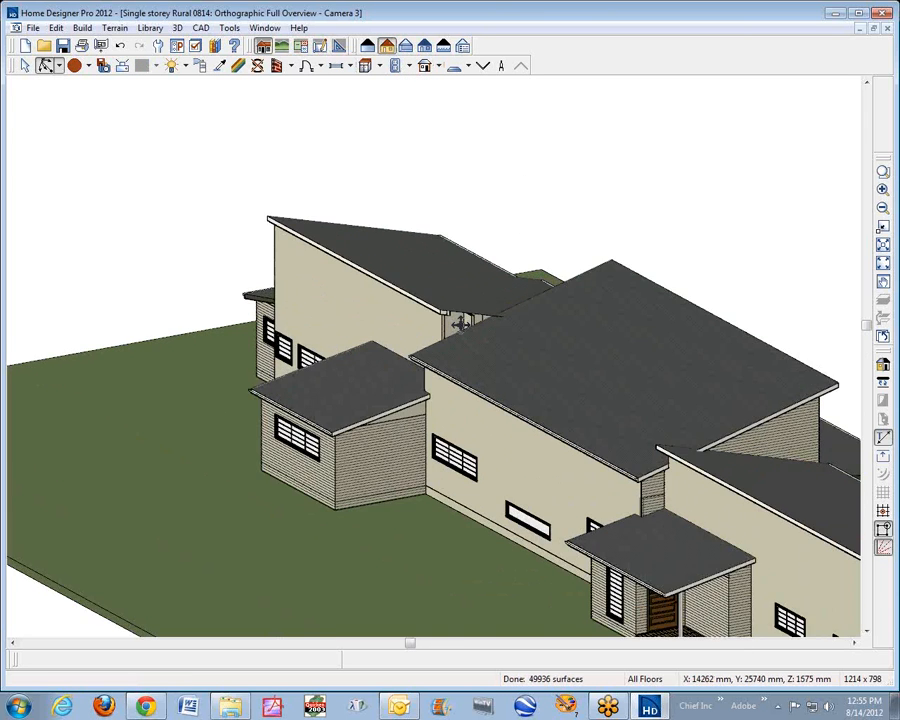
scroll(463, 321, up, 1)
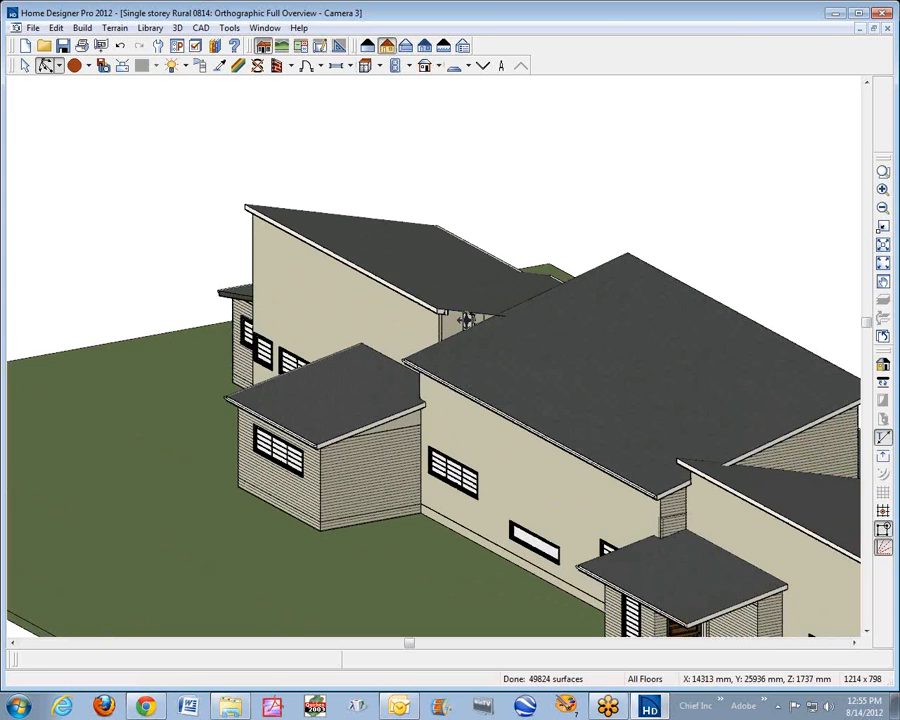
scroll(466, 320, down, 1)
Open the specification of the sloped attic wall above the small front wing and review its materials and wall type.
key(space)
click(409, 421)
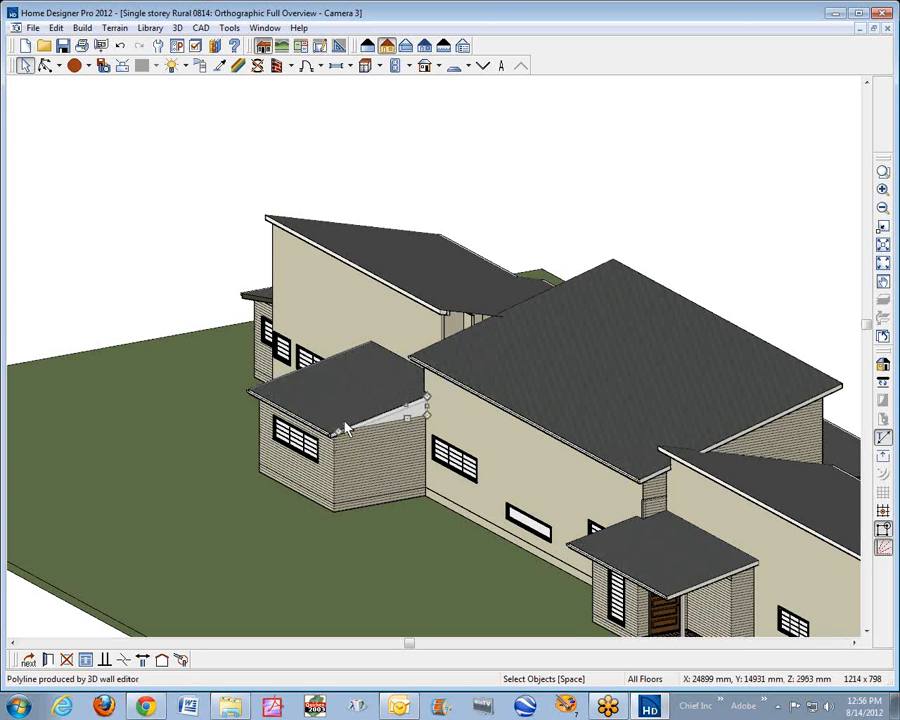
click(47, 661)
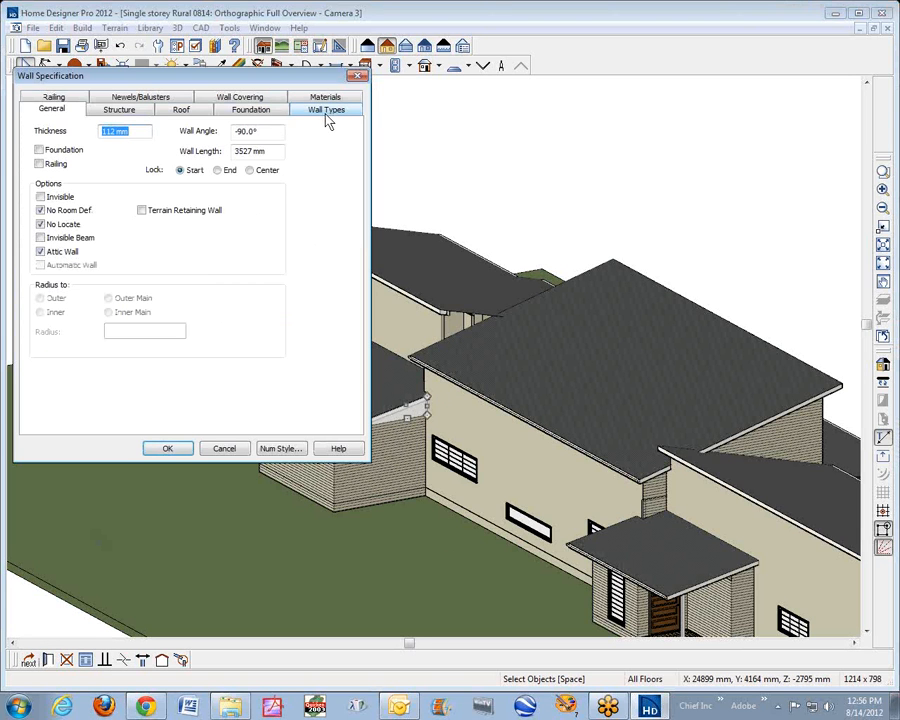
click(326, 97)
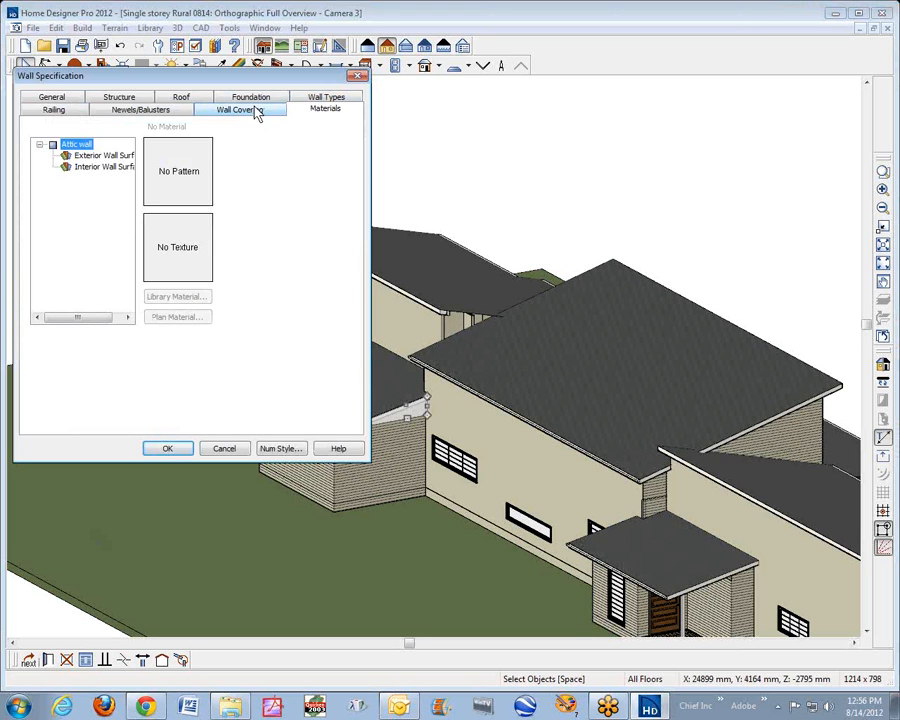
click(313, 99)
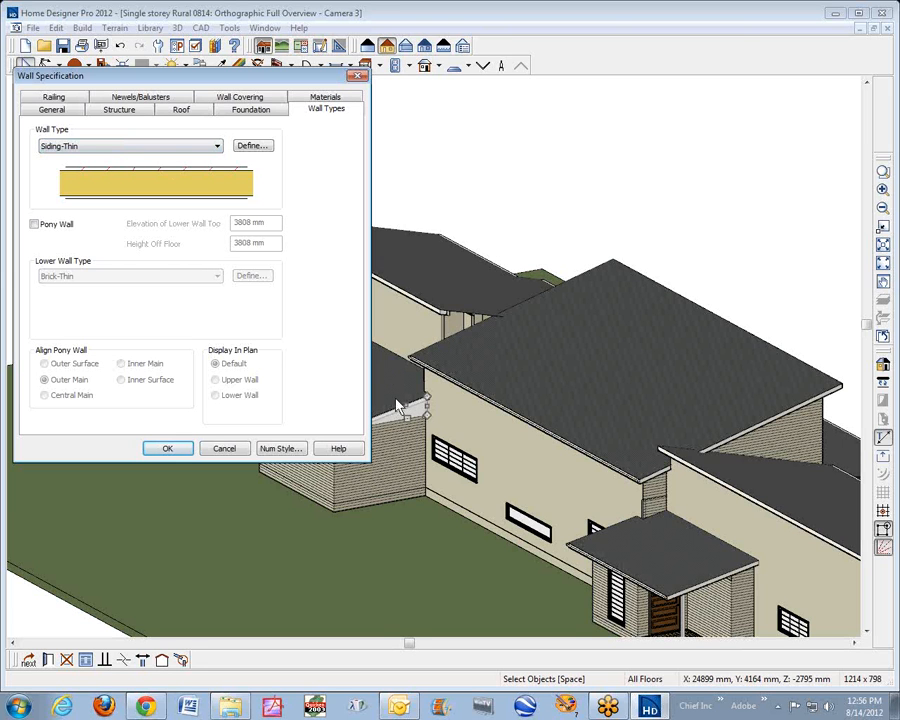
Open the Siding-Thin wall type definition and inspect the materials of its interior and exterior layers.
click(264, 147)
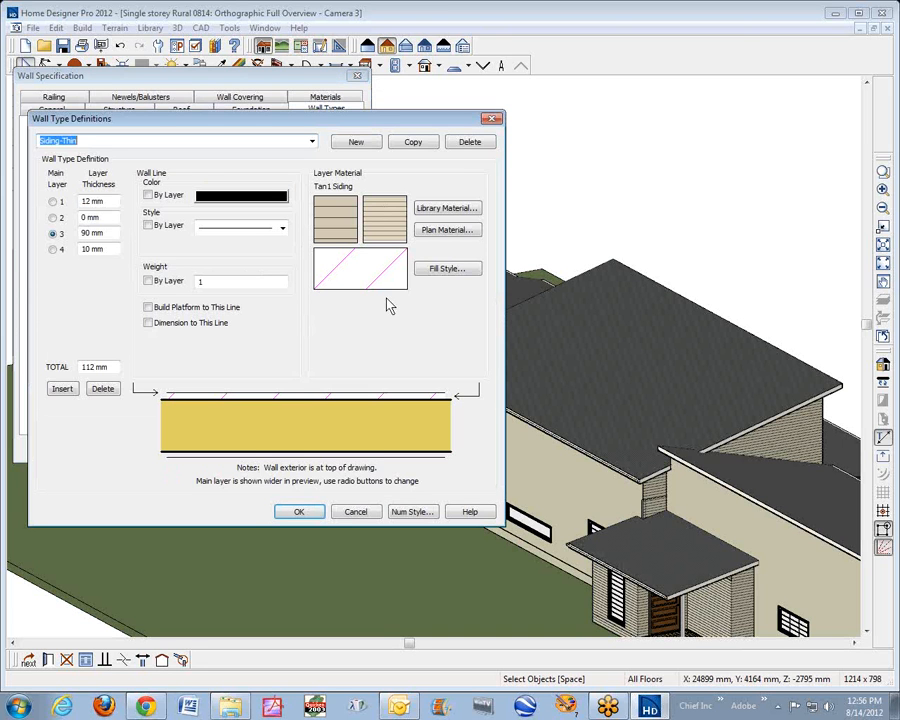
click(333, 462)
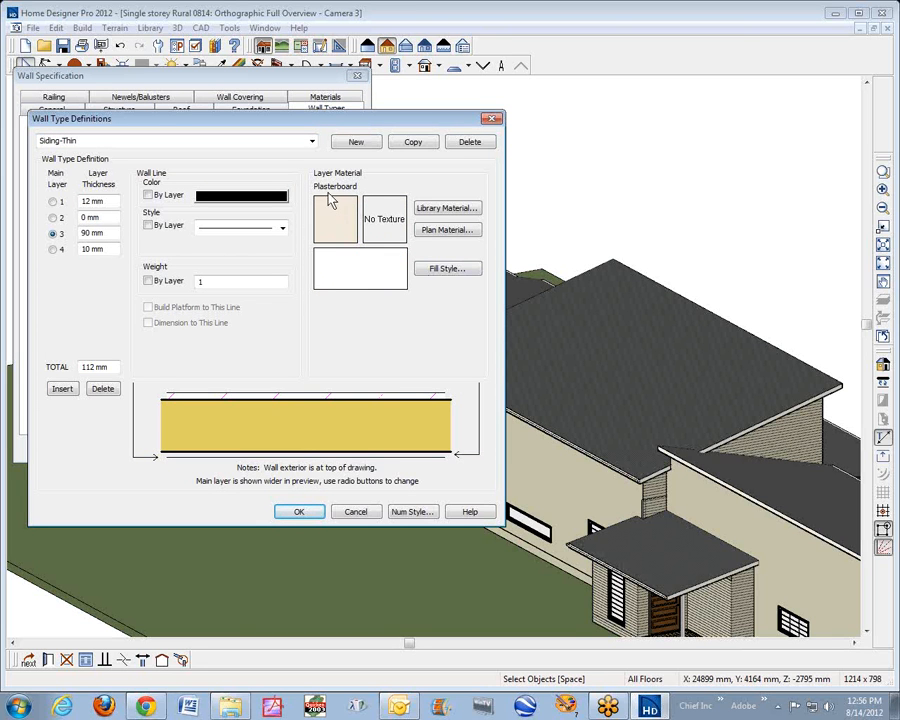
click(279, 401)
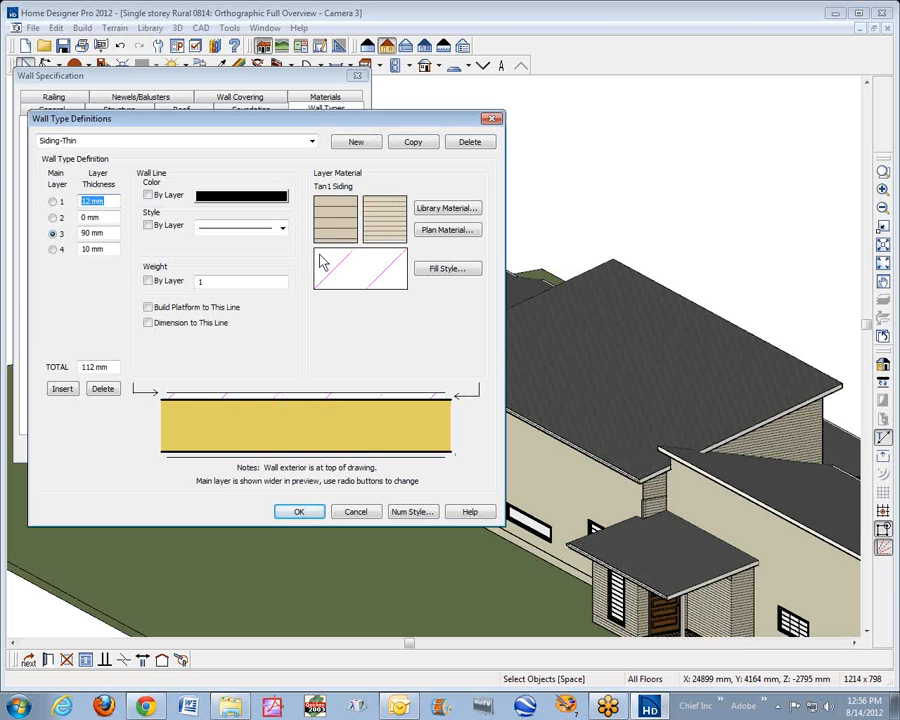
Close the wall type definition and wall specification unchanged, and reverse the layers of the sloped attic wall above the small front wing.
click(352, 514)
click(226, 449)
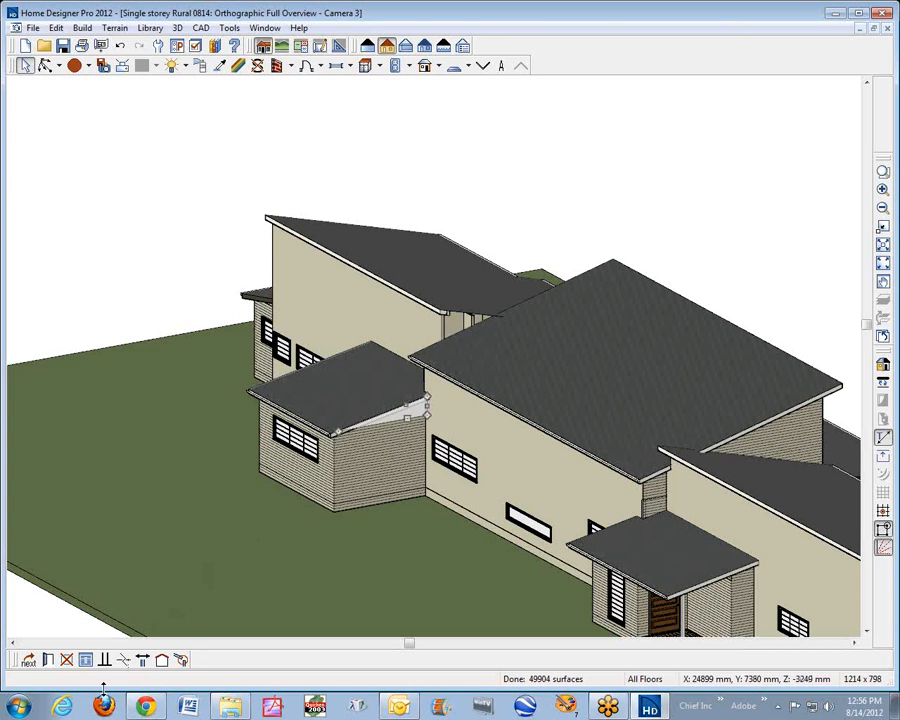
click(38, 661)
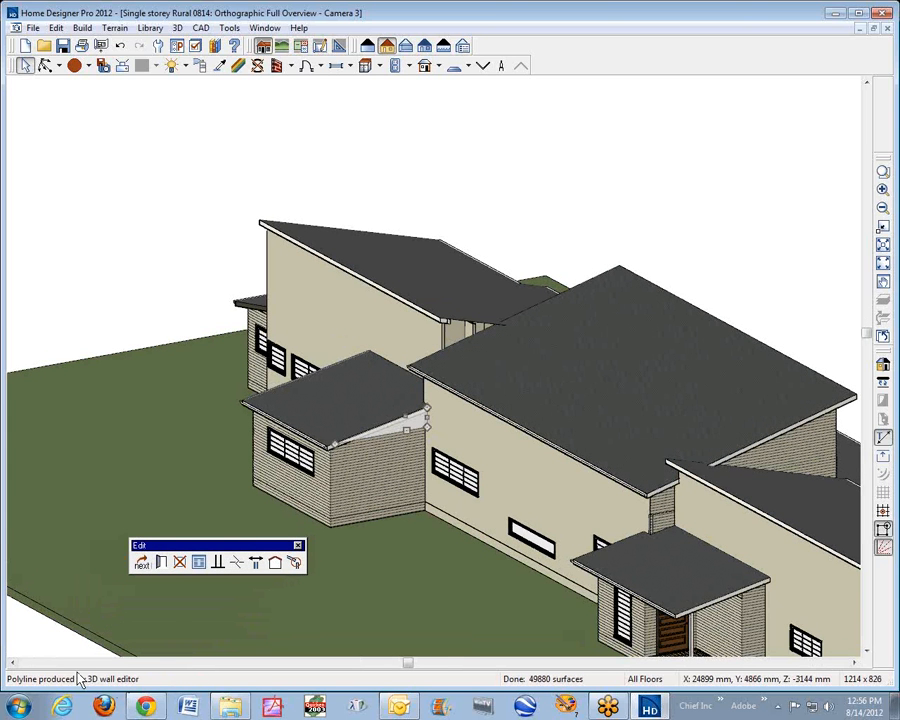
click(258, 566)
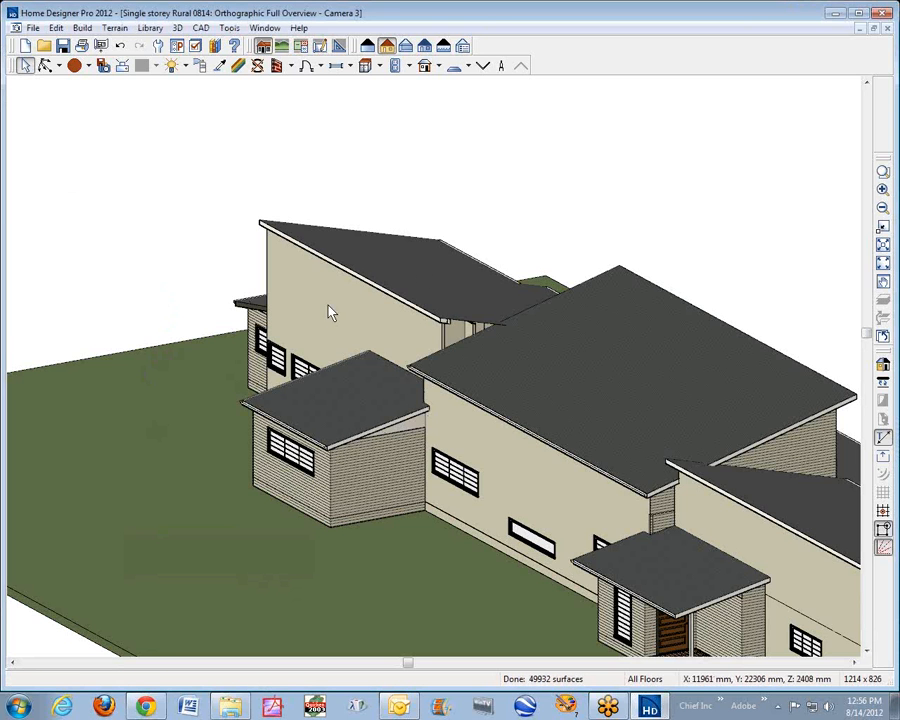
Reverse the layers of the small front wing's attic wall a second time.
click(883, 172)
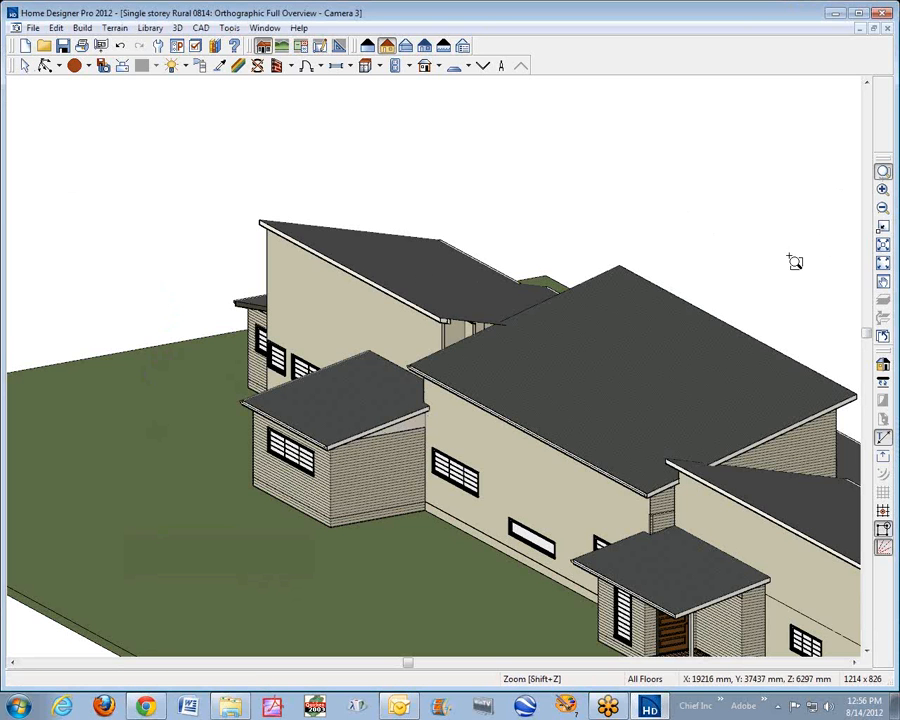
drag(303, 396, 488, 484)
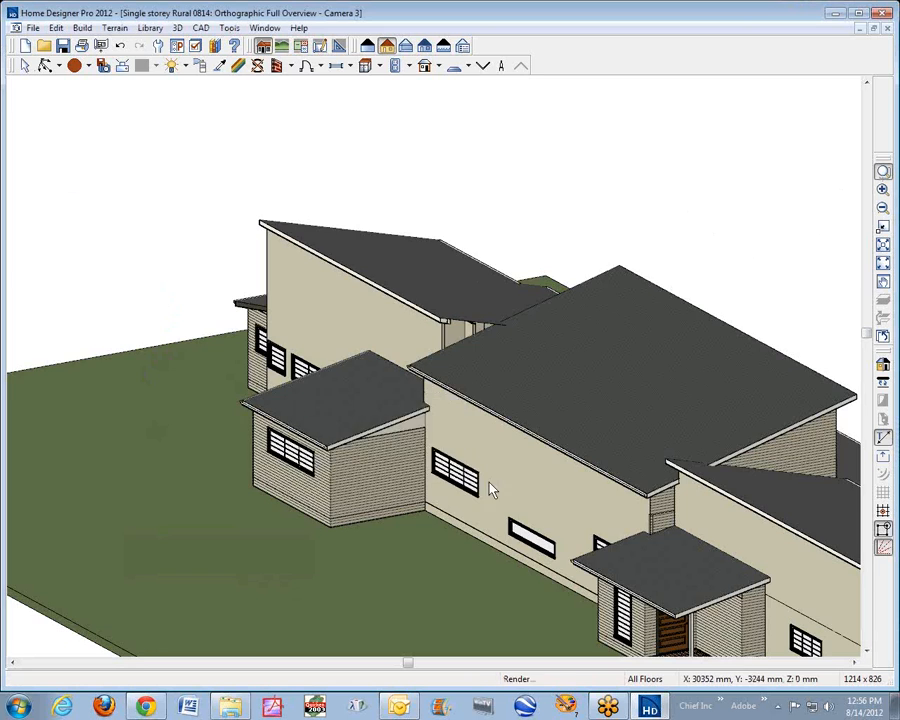
click(508, 305)
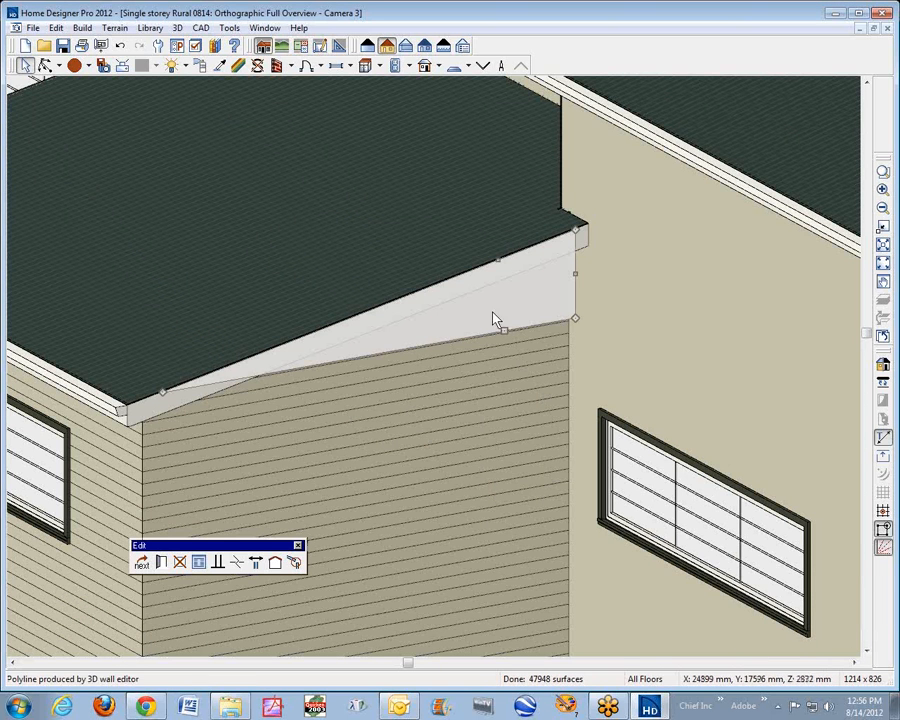
click(257, 565)
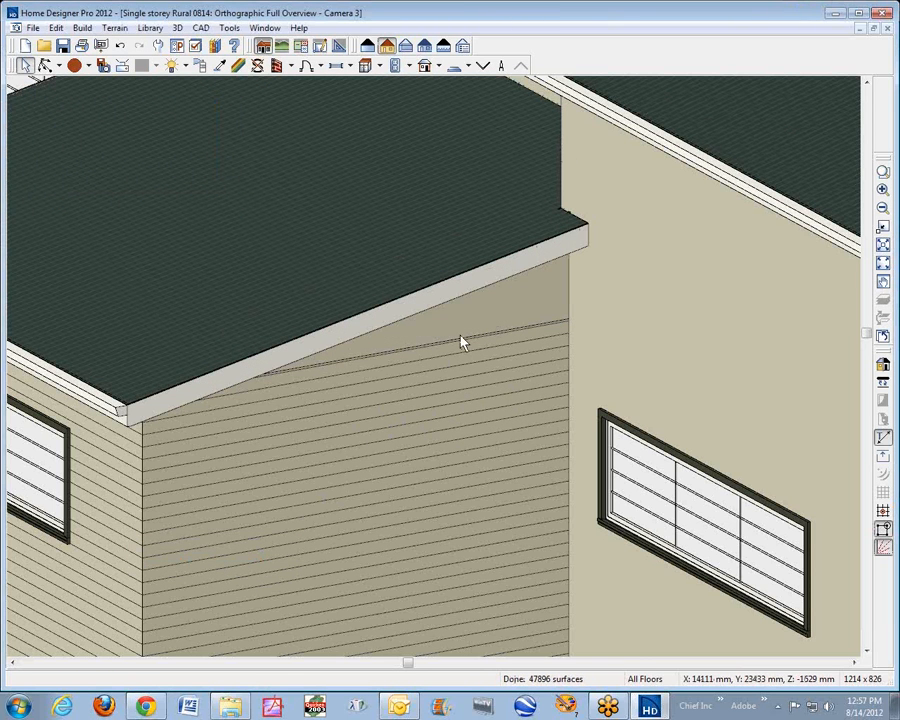
Set the exterior surface material of the small front wing's attic wall to Use Default from the plan materials.
click(488, 311)
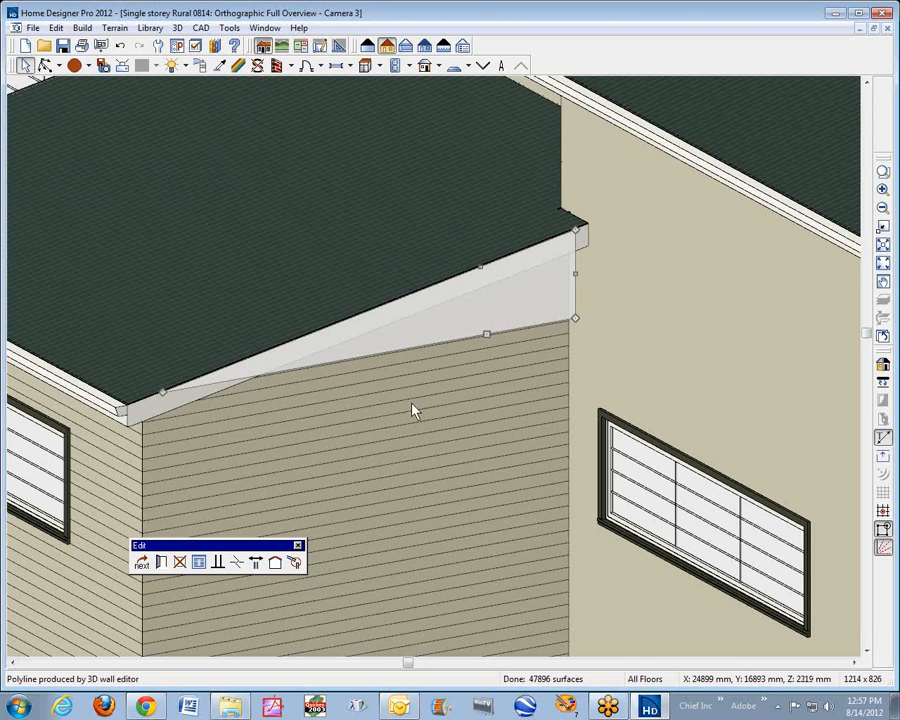
click(161, 562)
click(330, 97)
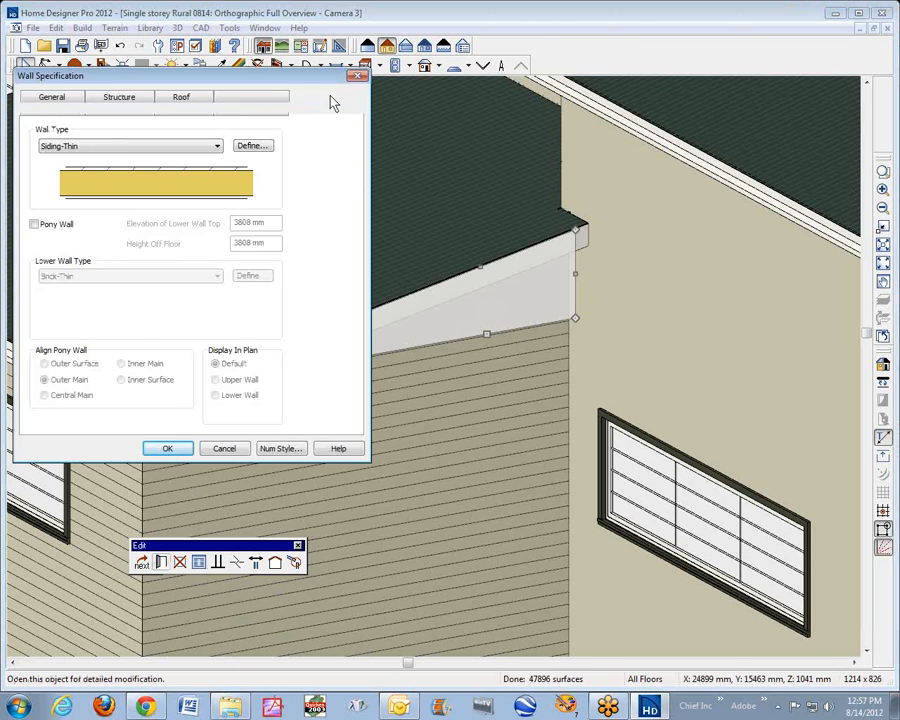
click(120, 156)
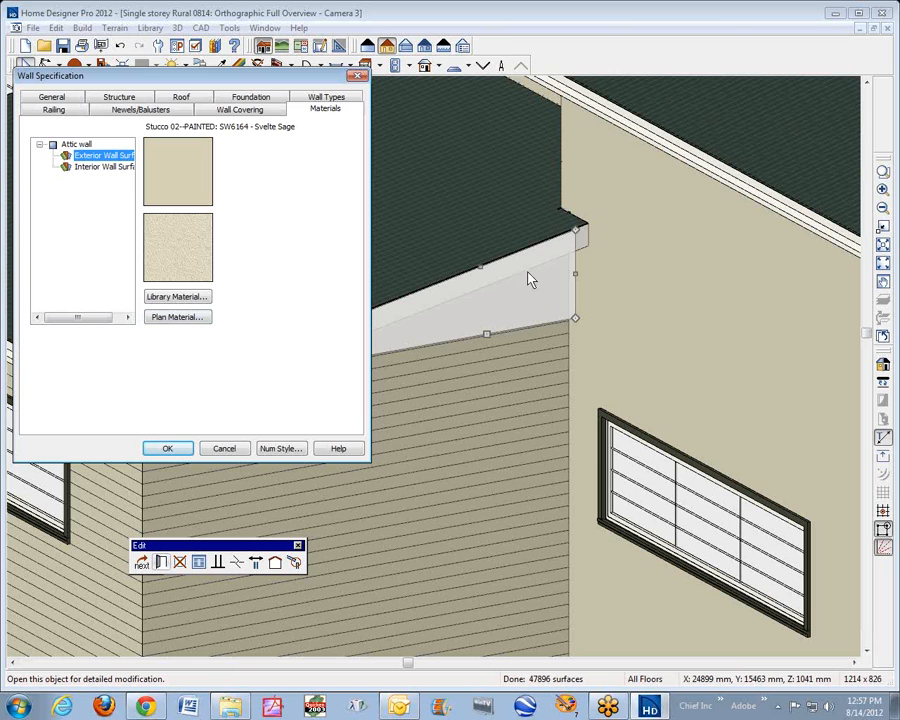
click(196, 320)
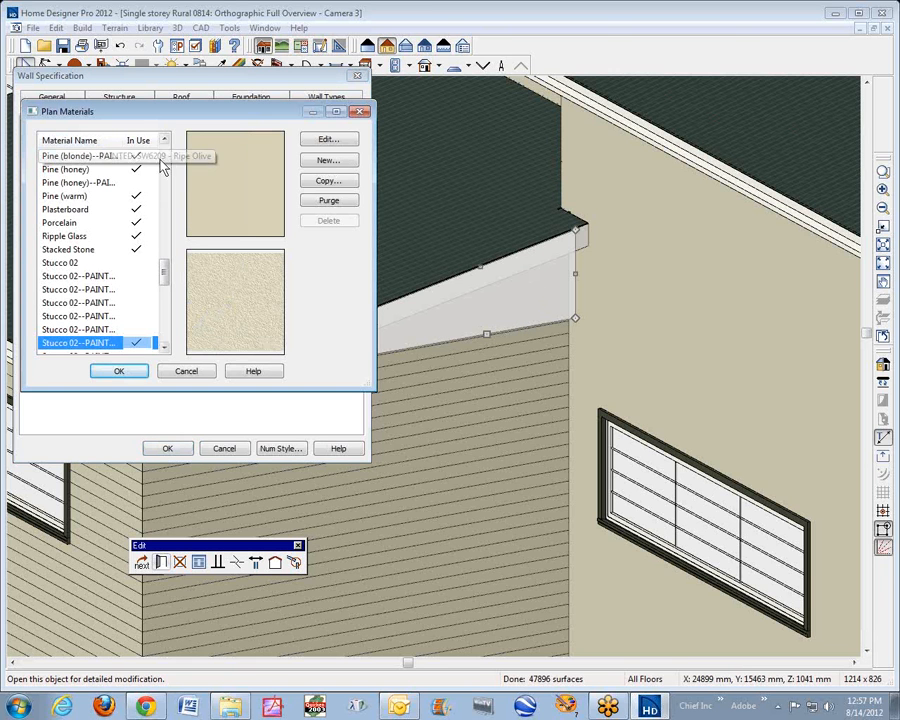
scroll(166, 145, up, 20)
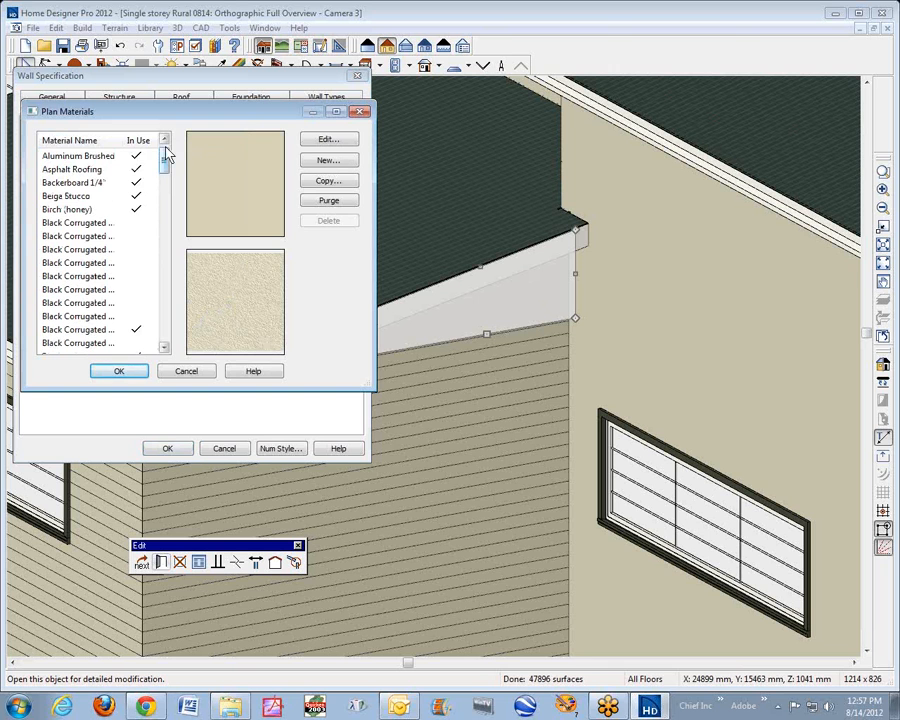
click(166, 140)
click(78, 160)
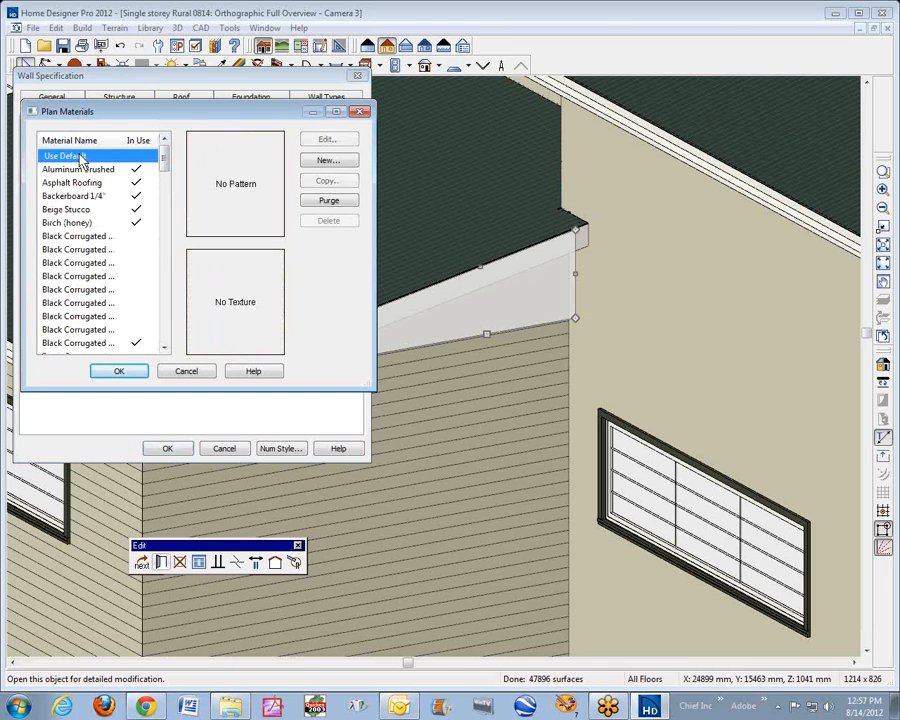
click(122, 371)
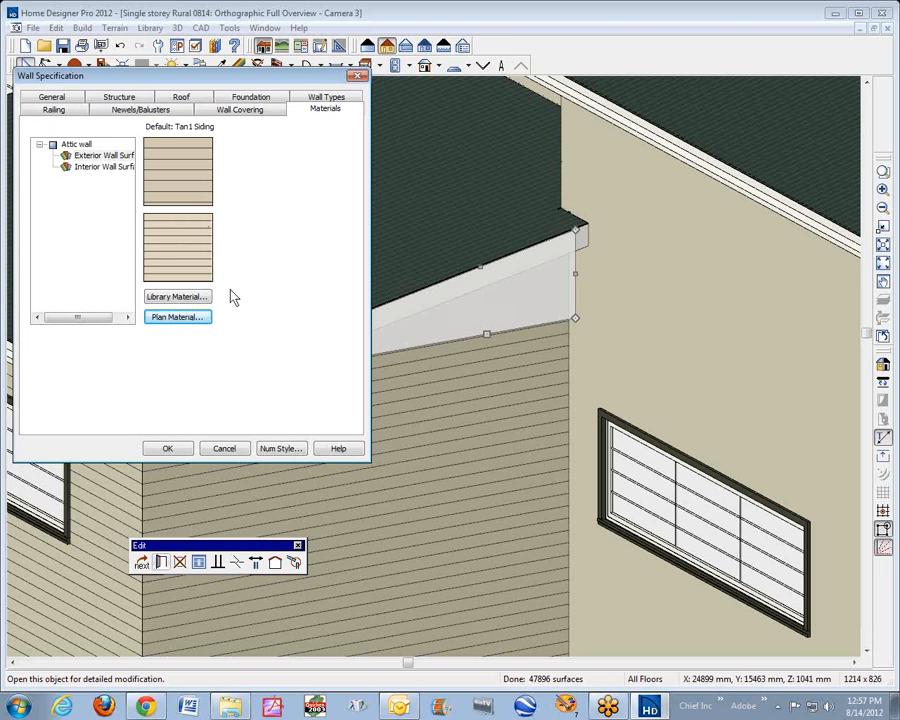
click(184, 451)
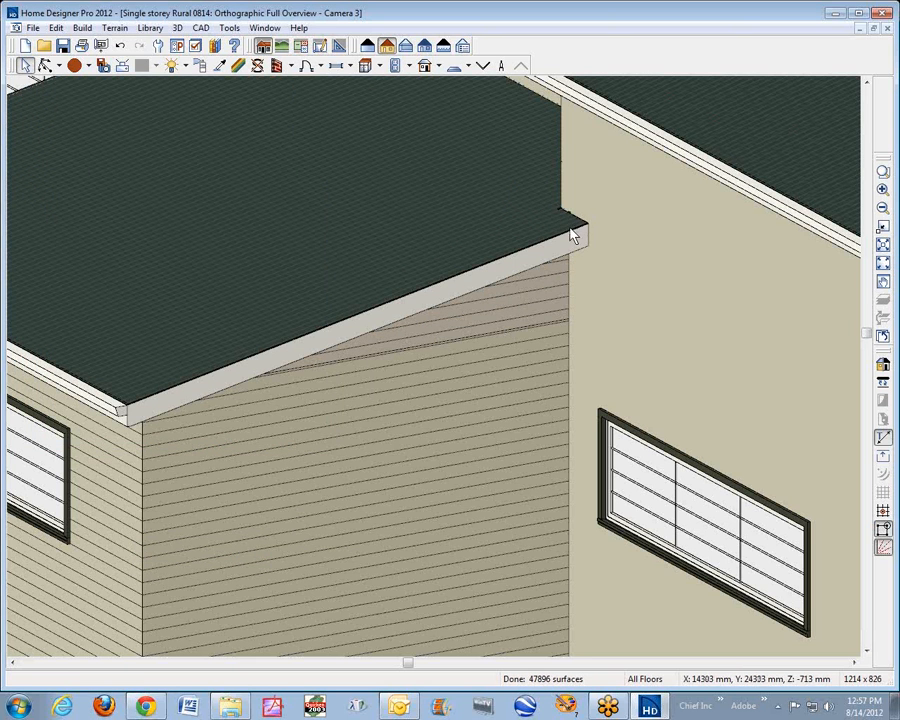
Pull the small front wing's roof plane edge slightly back from the main hall's wall and adjust its adjoining corner.
click(883, 171)
drag(516, 191, 631, 263)
click(467, 316)
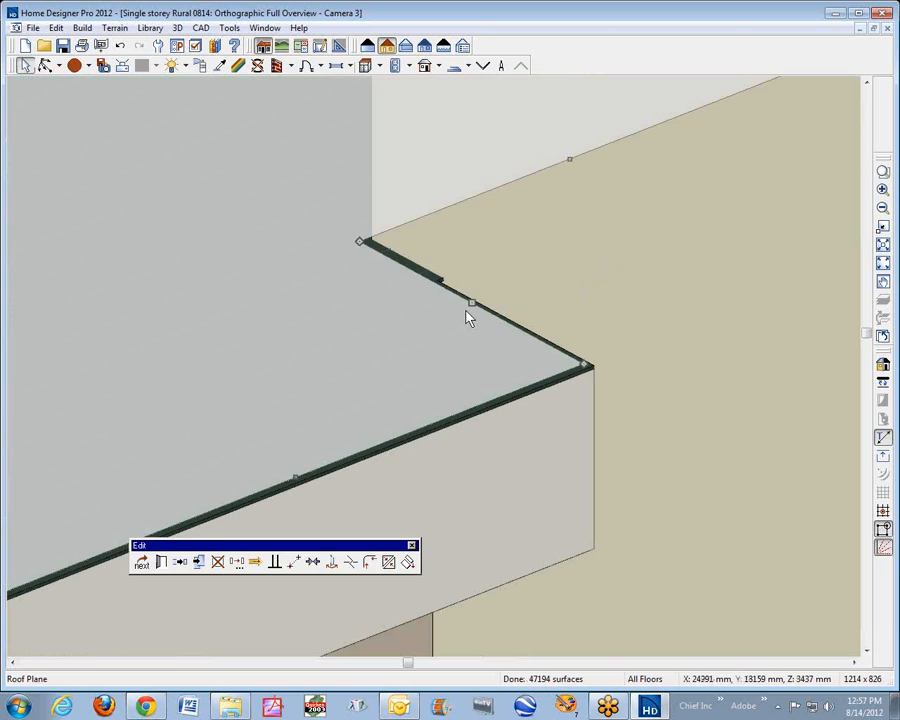
key(Escape)
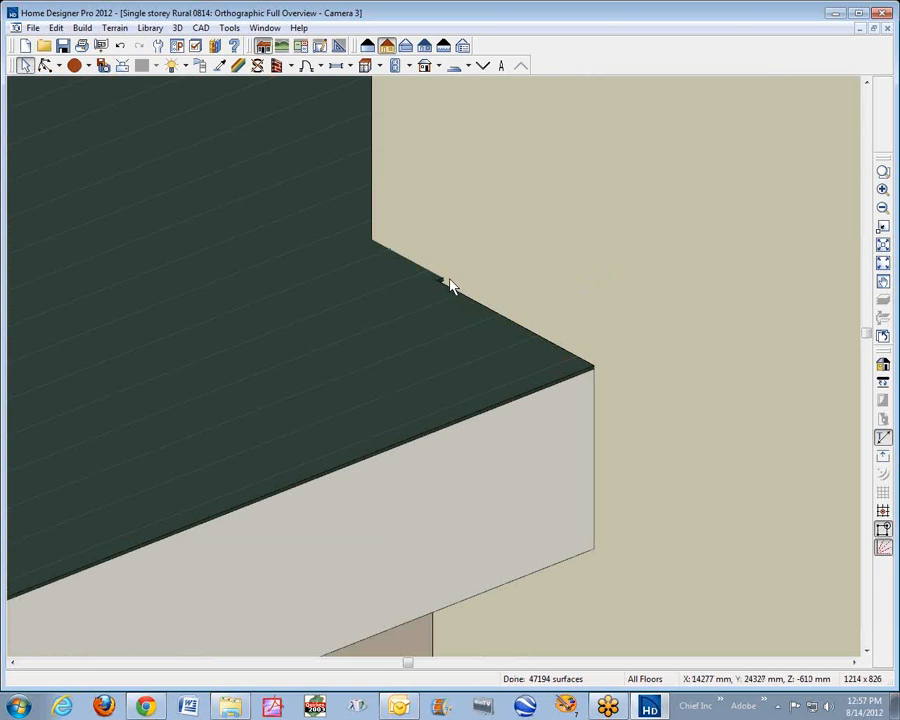
click(398, 272)
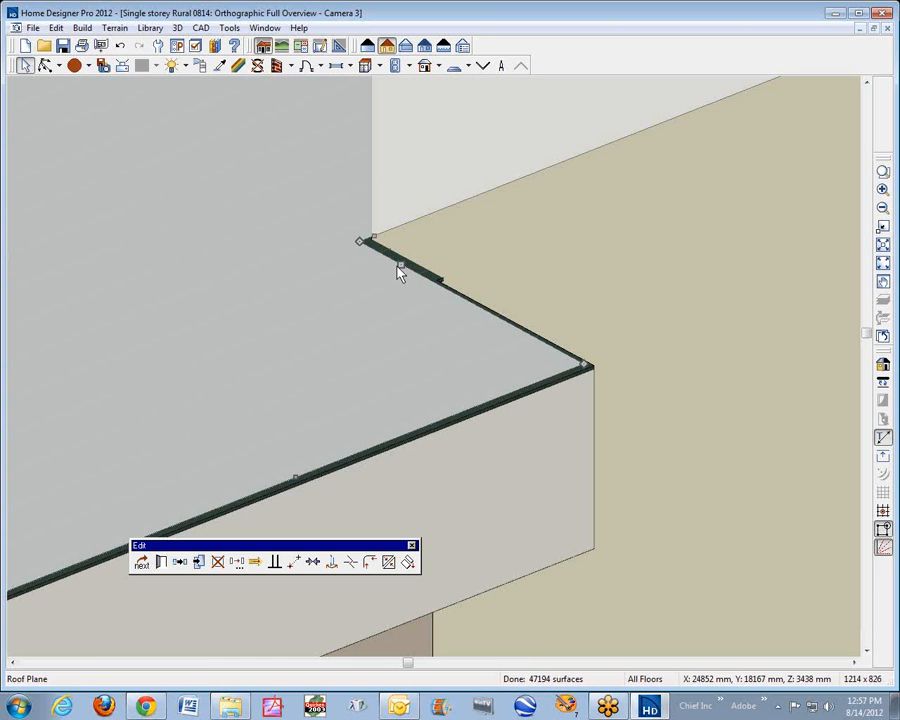
key(Escape)
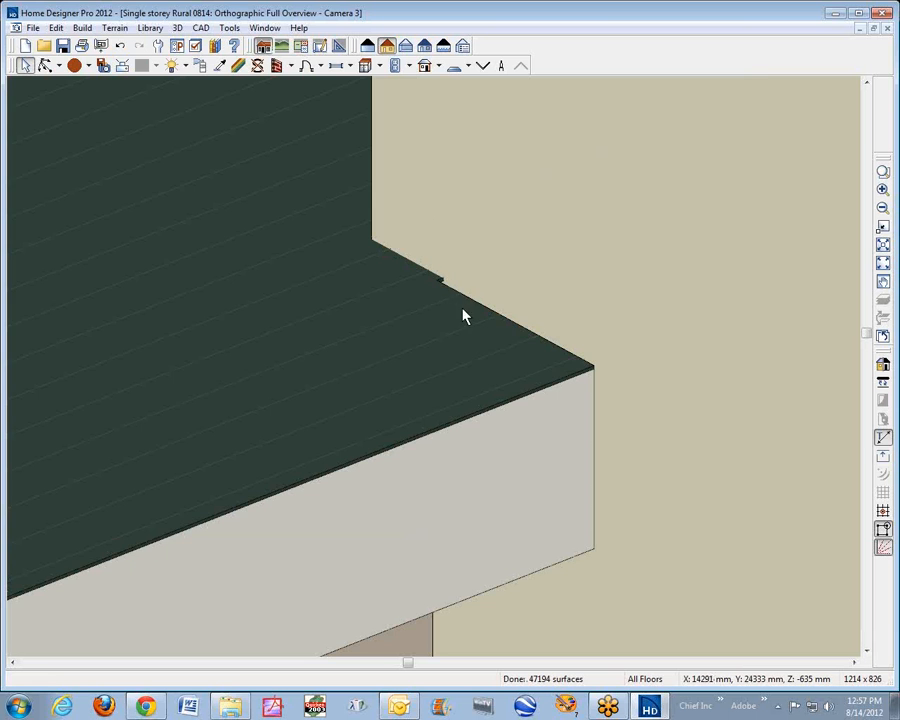
click(464, 316)
drag(472, 301, 461, 300)
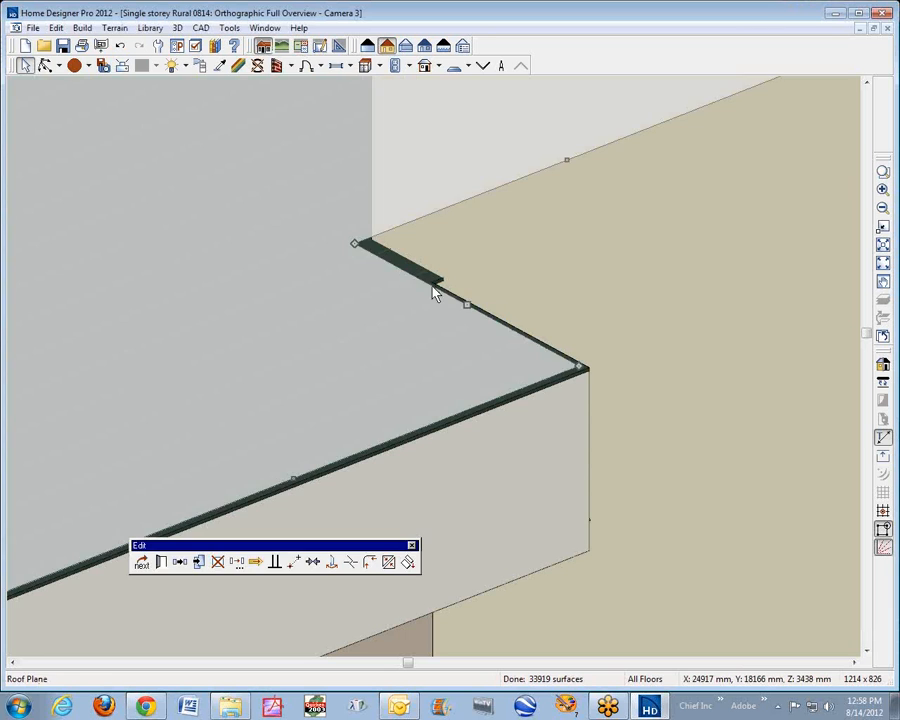
key(Escape)
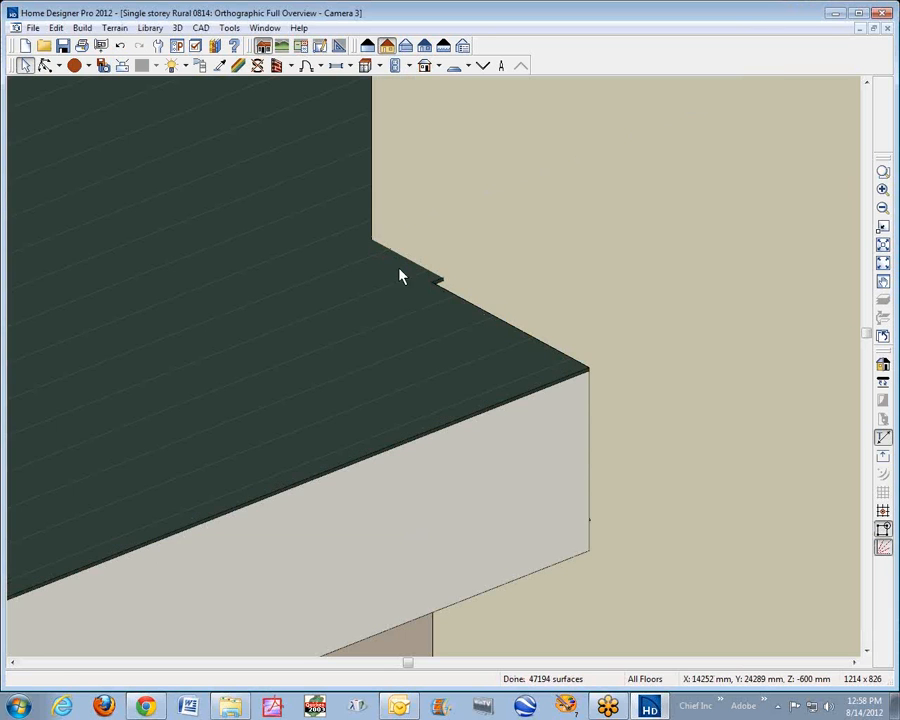
click(352, 247)
drag(367, 241, 359, 234)
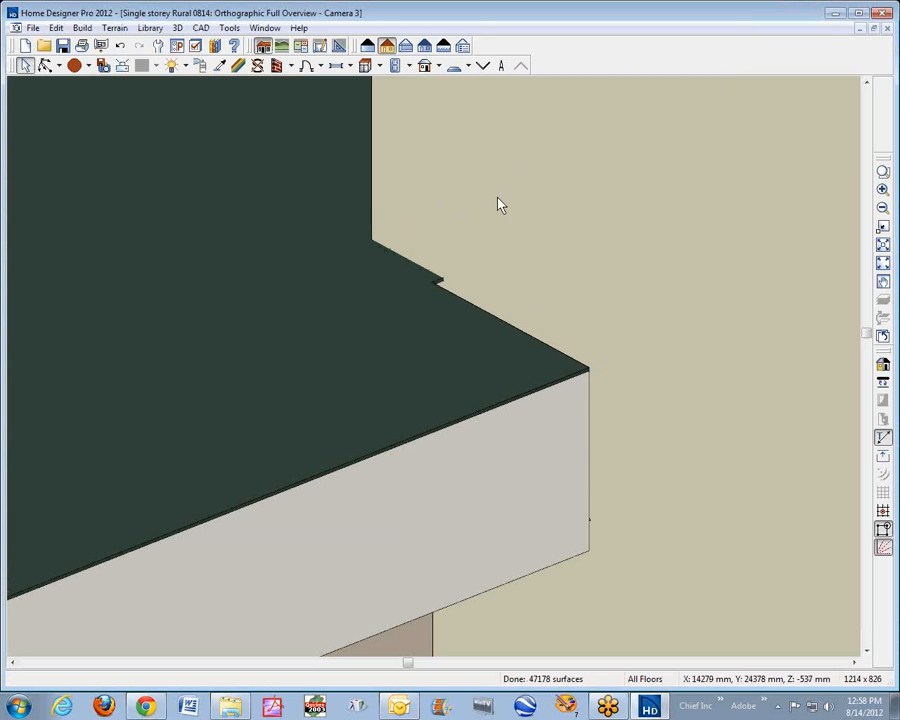
Select the short siding wall rising above the entry porch roof and review its material, general and structure settings.
scroll(492, 213, down, 2)
scroll(492, 213, down, 4)
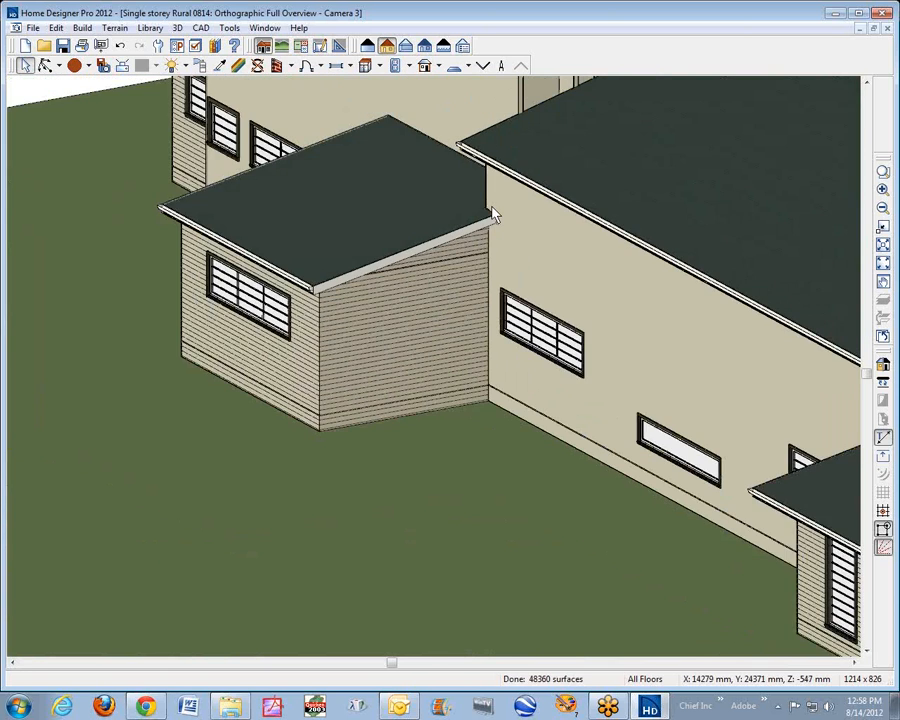
scroll(651, 262, down, 2)
scroll(651, 262, down, 1)
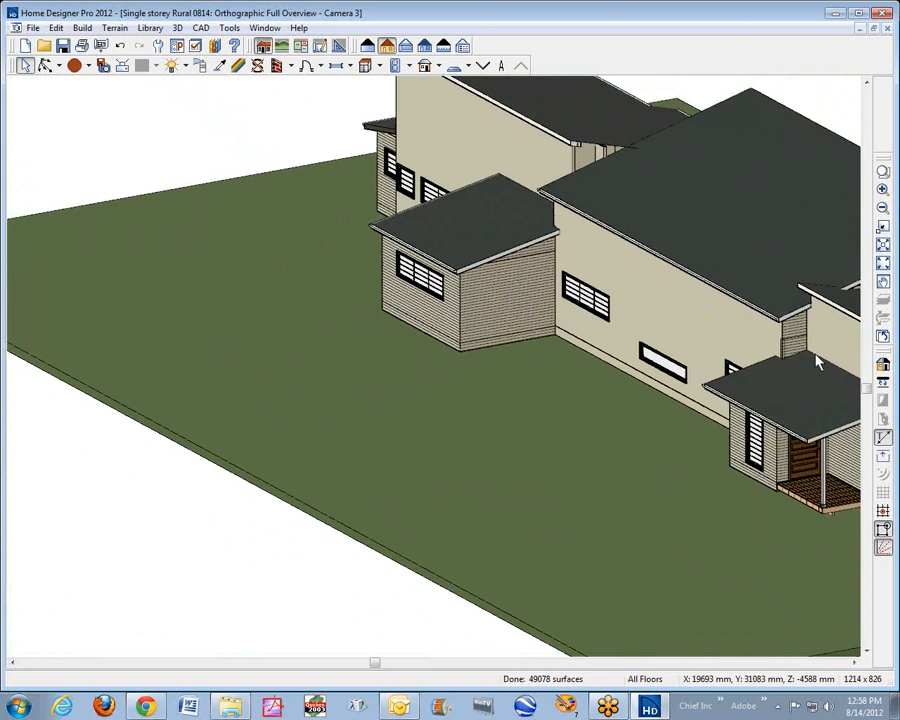
click(882, 175)
drag(700, 262, 870, 452)
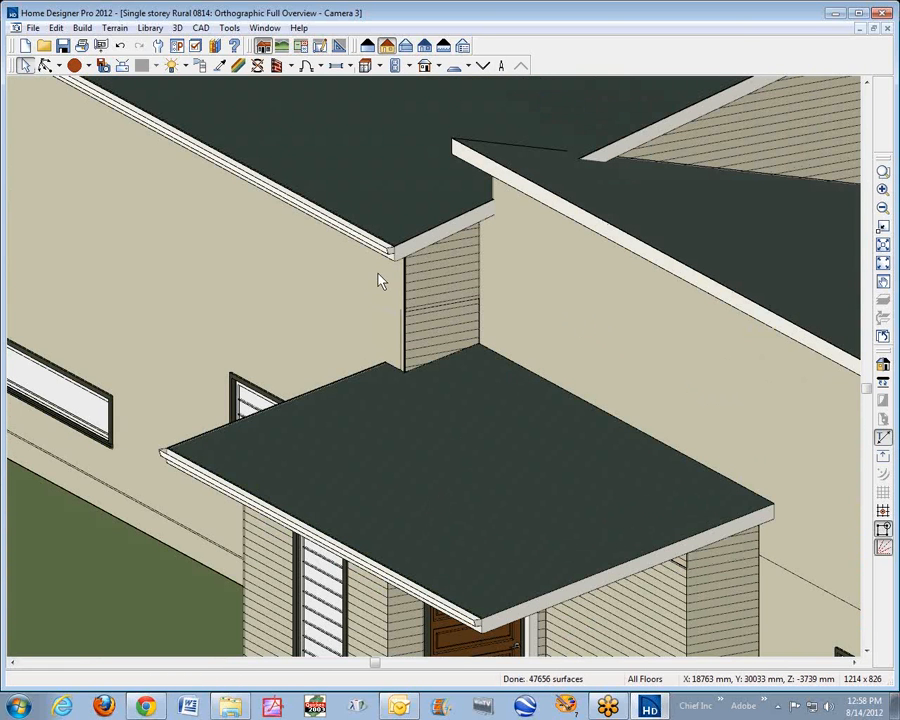
click(452, 318)
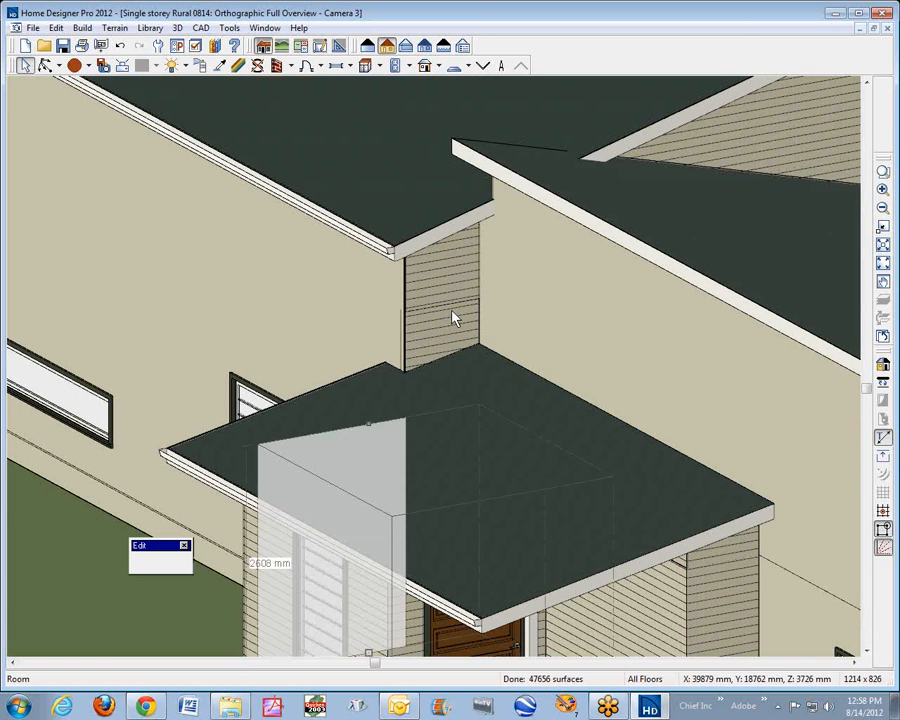
click(441, 481)
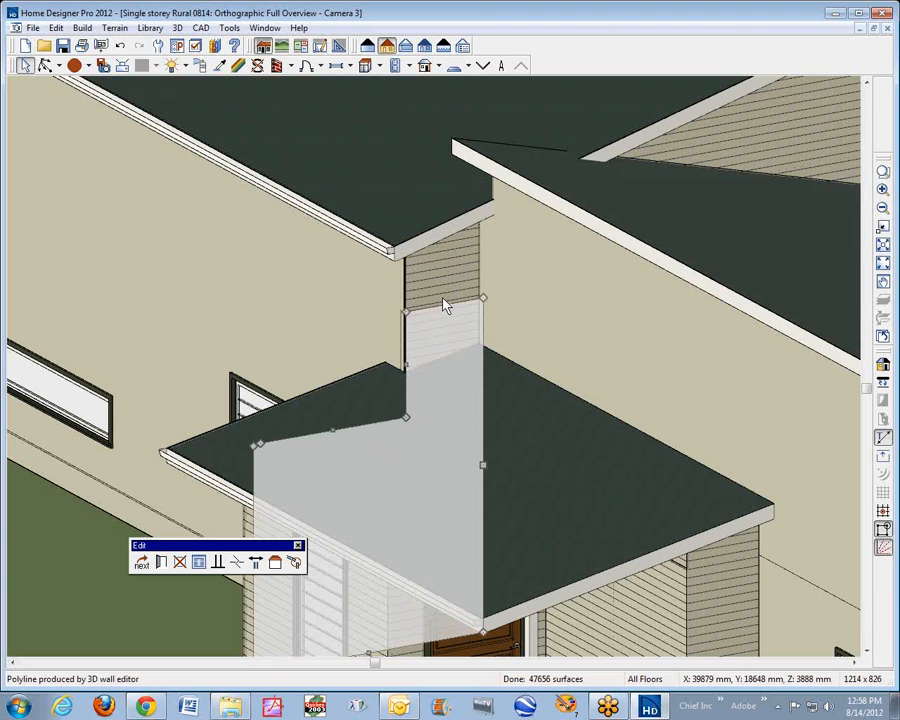
click(161, 562)
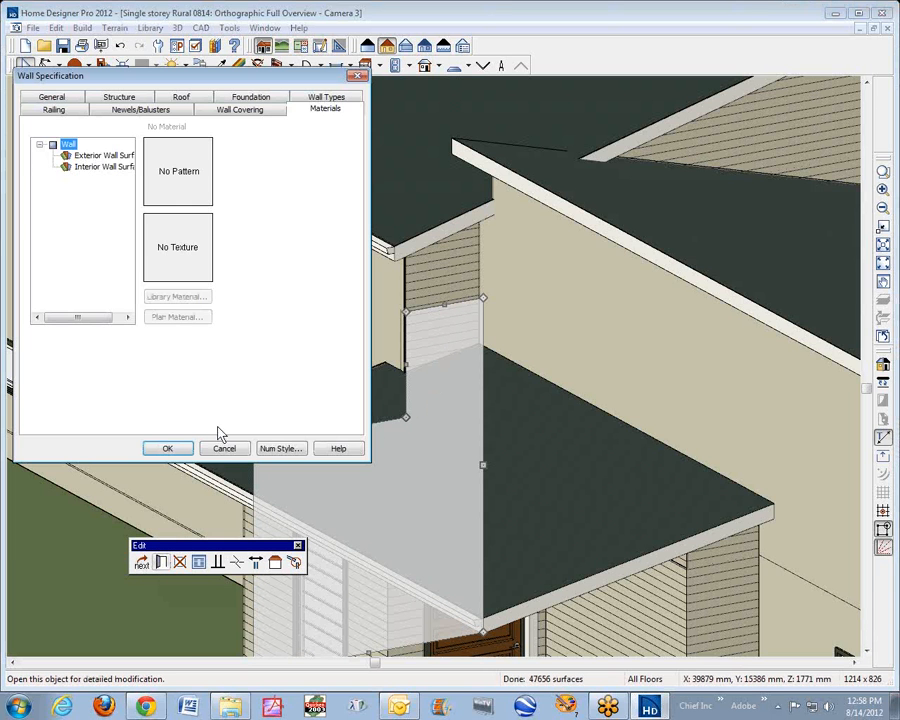
click(48, 96)
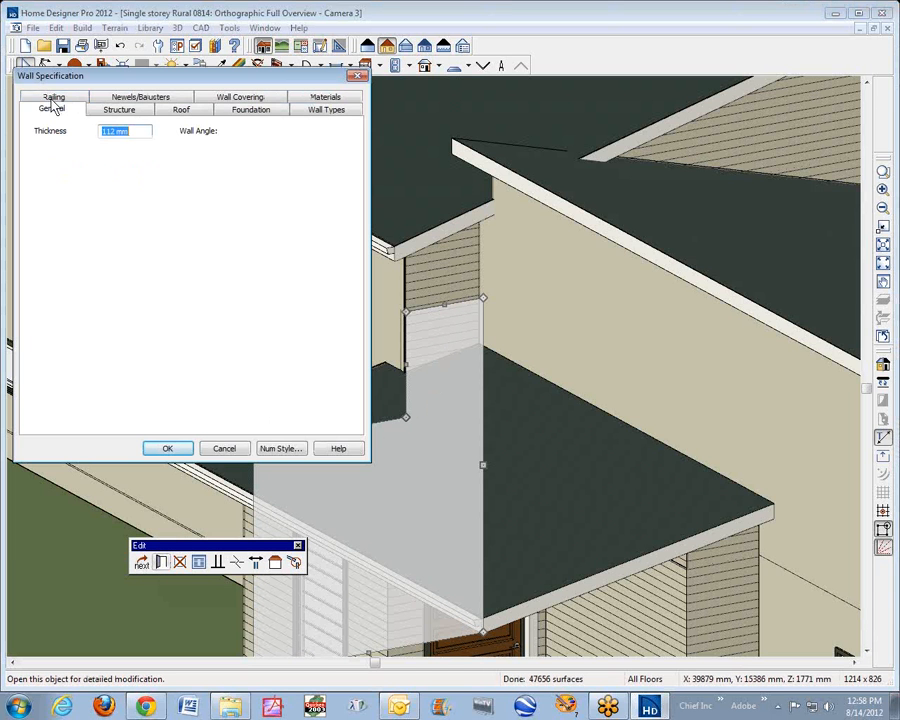
click(113, 111)
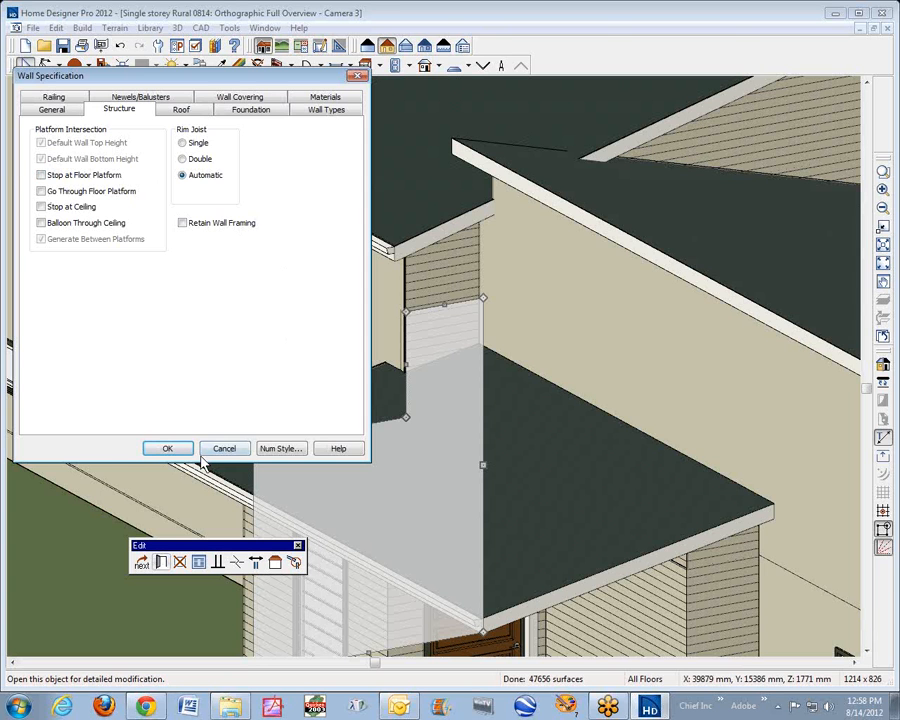
click(238, 452)
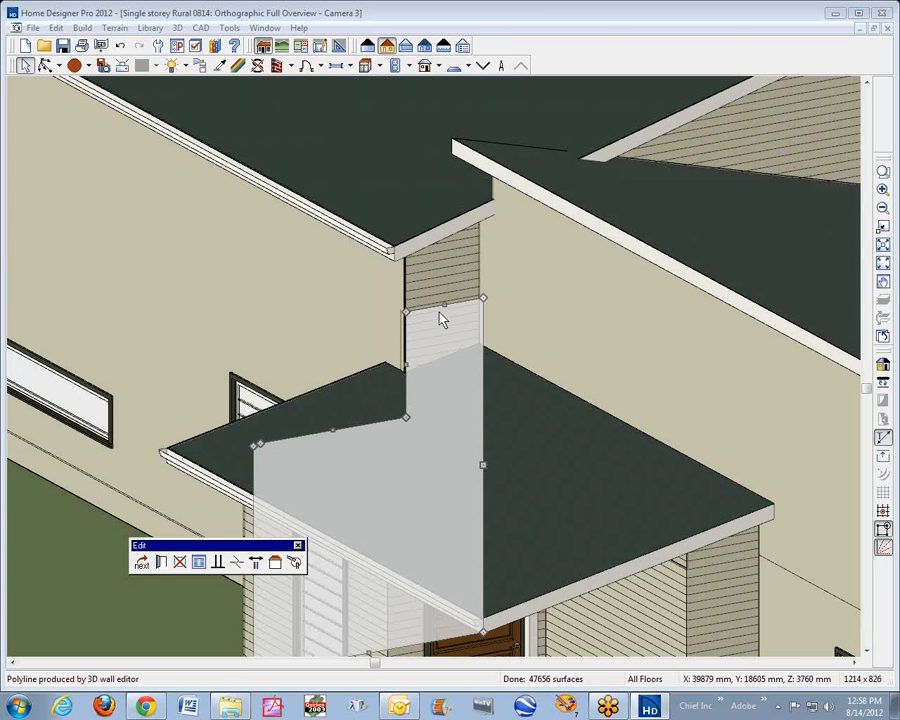
Lower the wall's top edge to the entry porch roof, and break the upper attic wall's bottom edge to extend its end section down over the gap.
drag(444, 306, 440, 367)
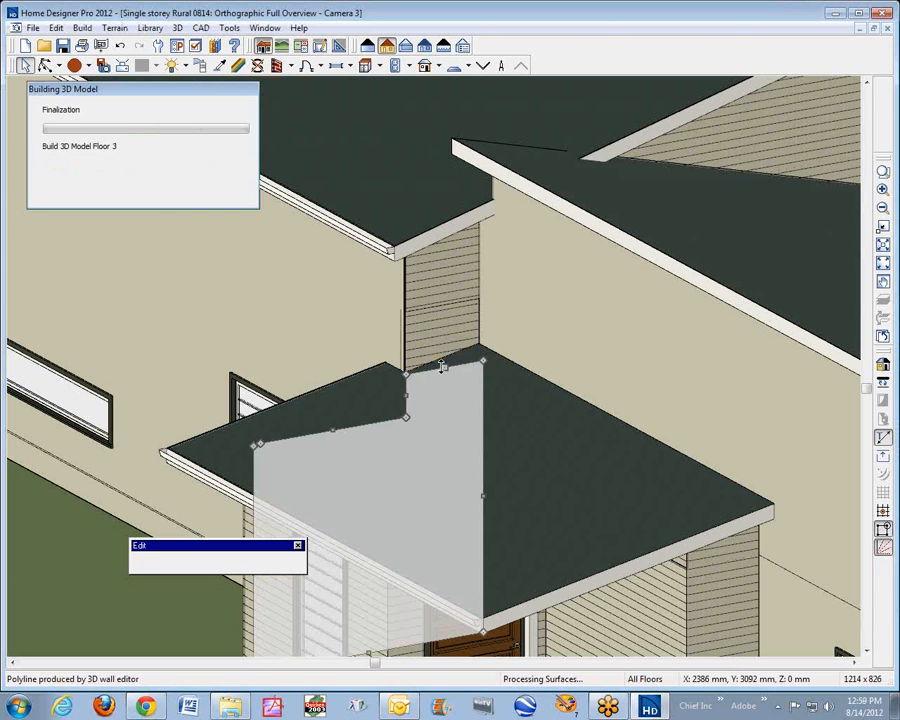
click(452, 286)
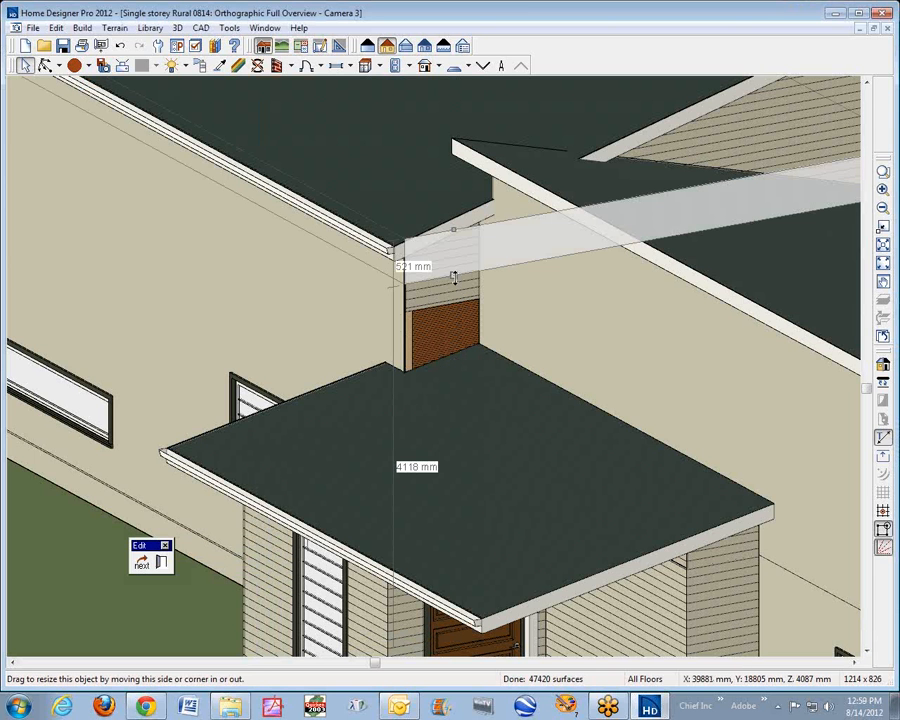
click(474, 292)
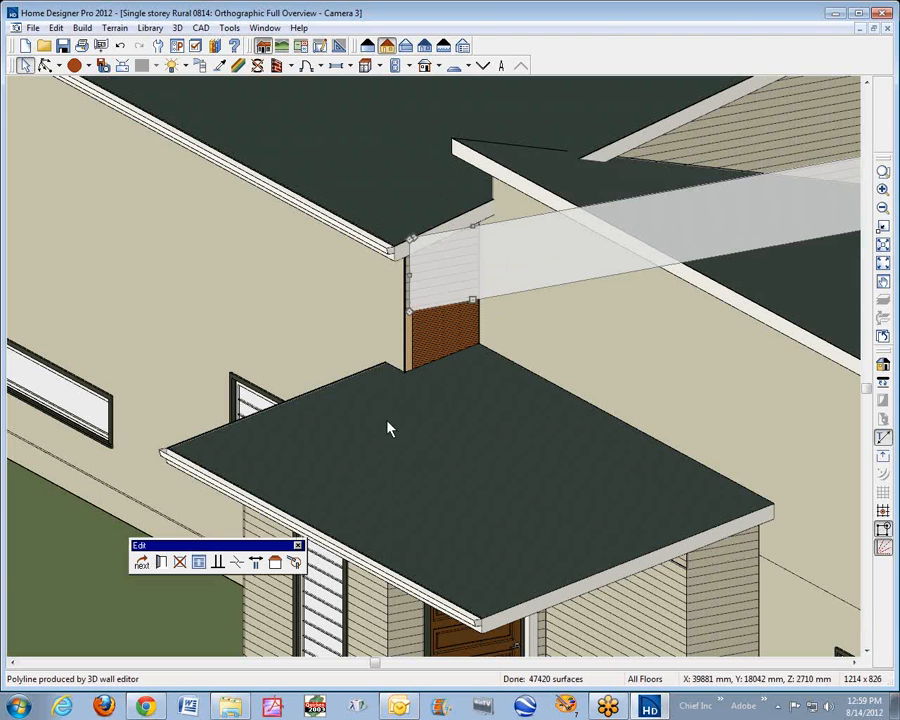
click(241, 563)
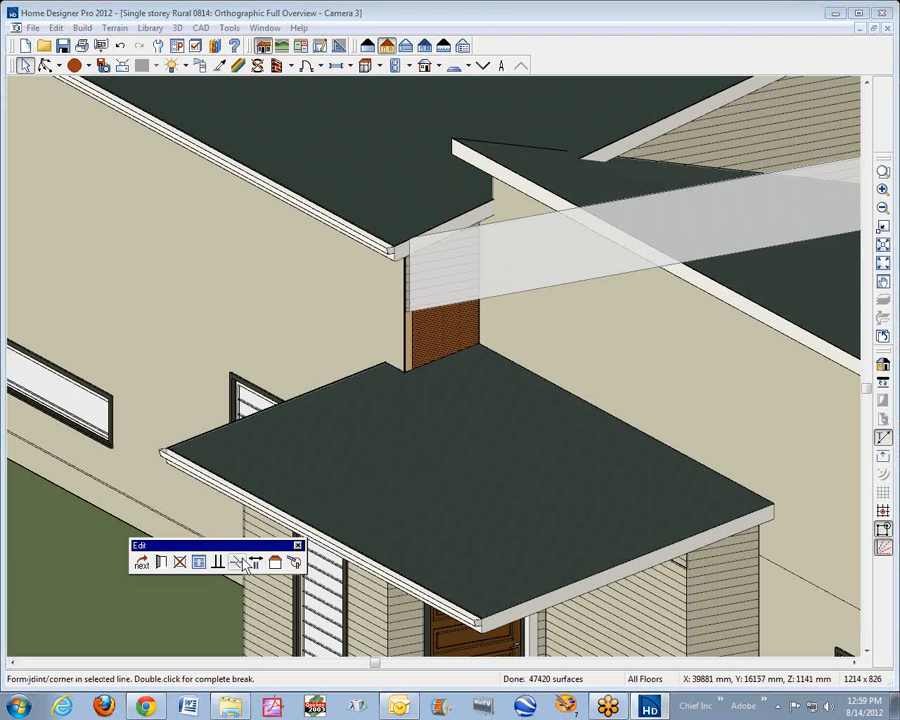
click(484, 303)
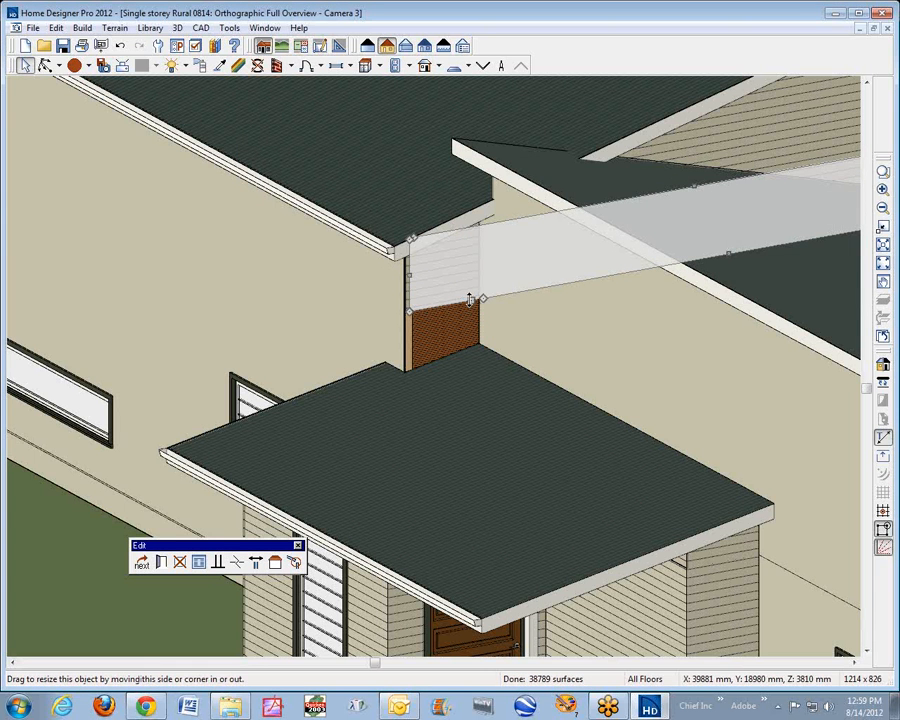
drag(471, 300, 462, 359)
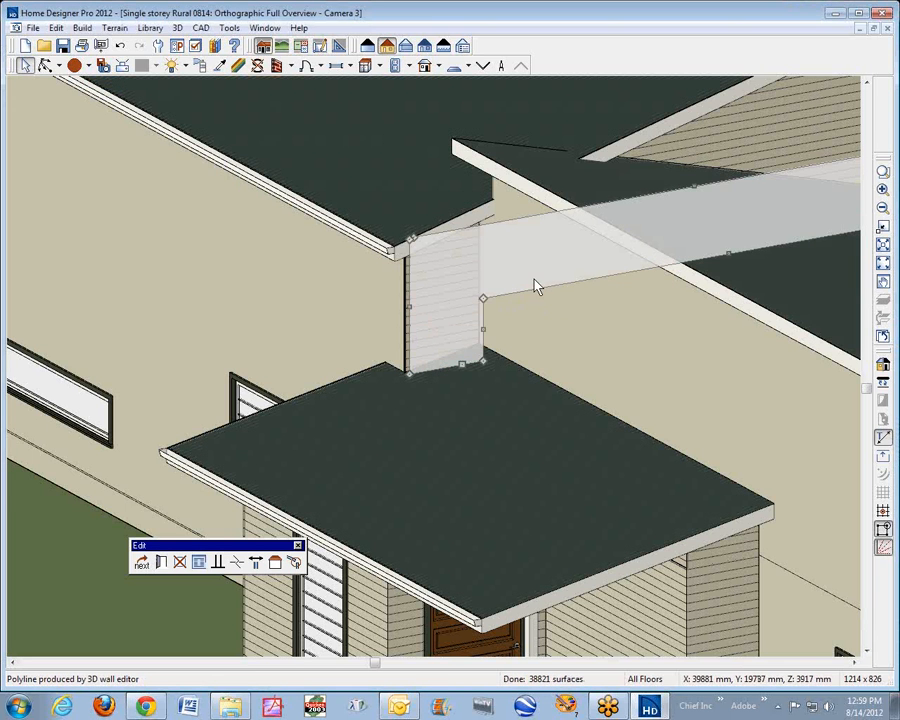
scroll(535, 287, down, 6)
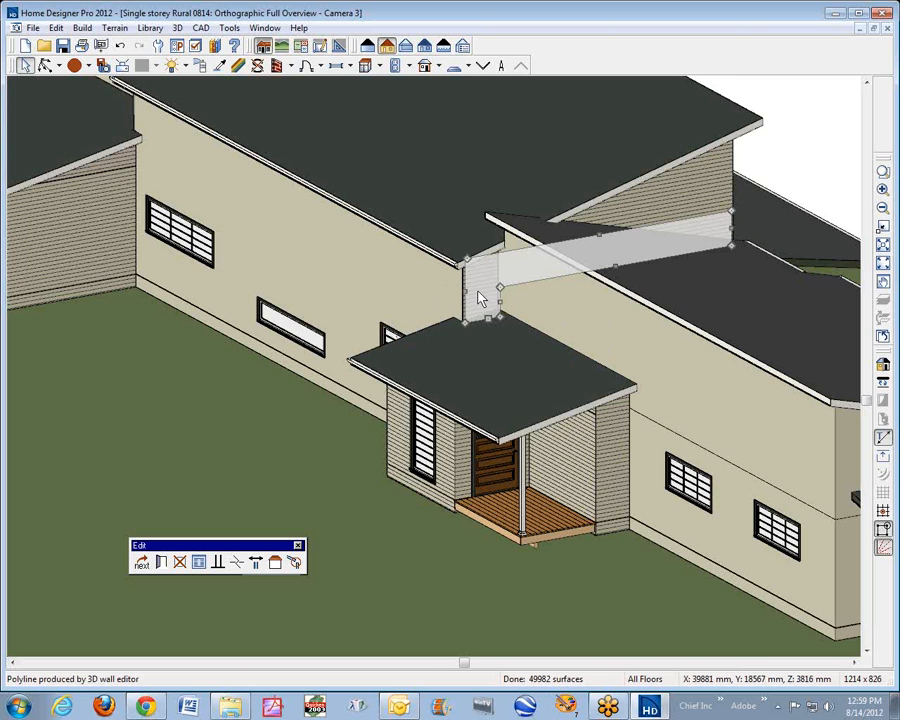
scroll(481, 297, up, 5)
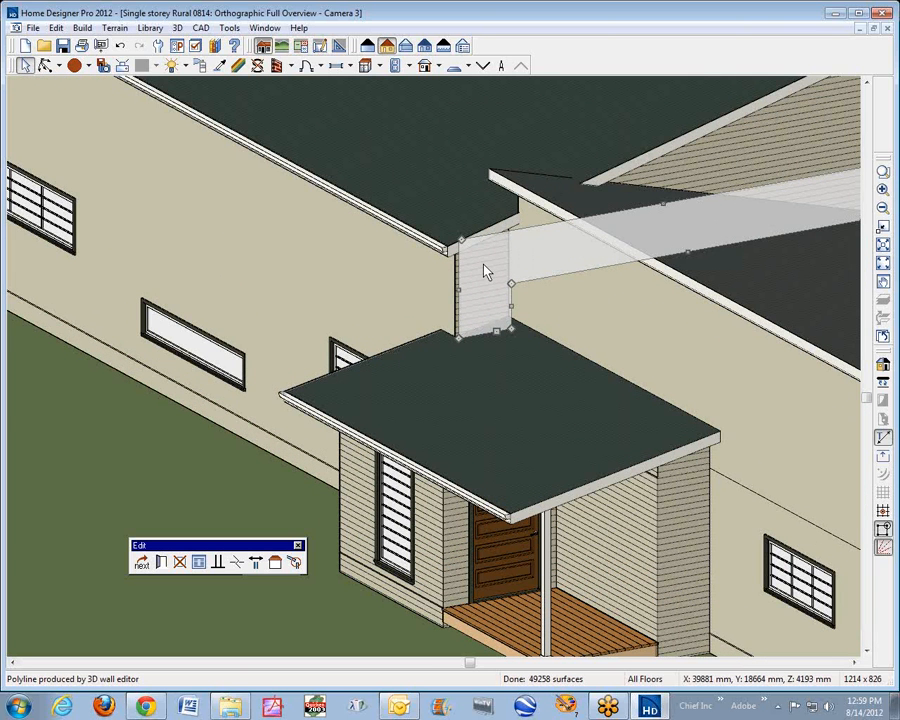
key(Escape)
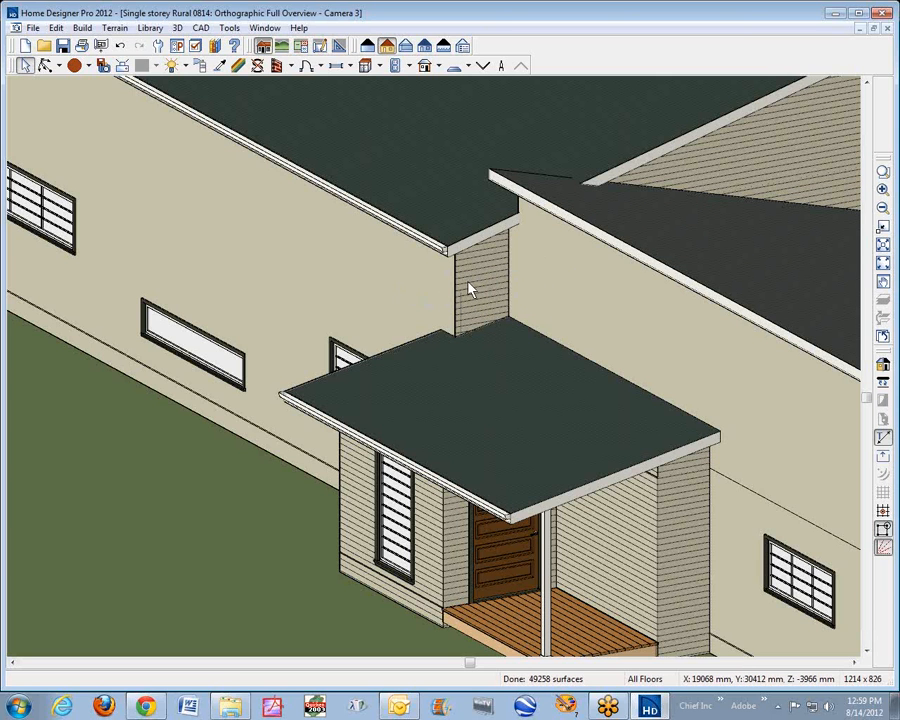
Show floor 2 in the floor plan and check the wall type of the attic wall extending forward from the main hall's corner.
key(ctrl+Tab)
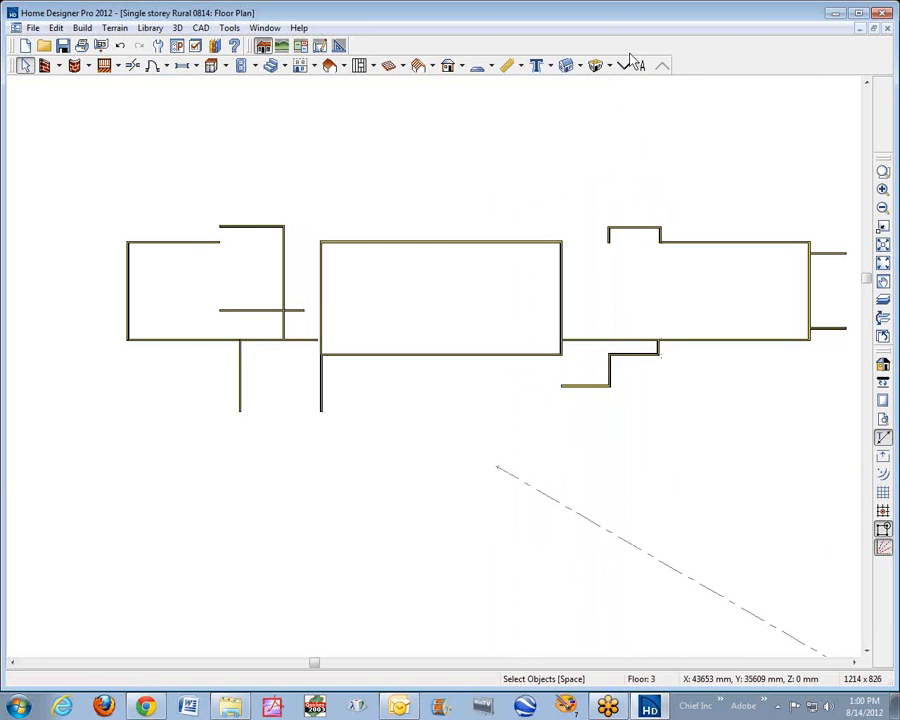
click(625, 66)
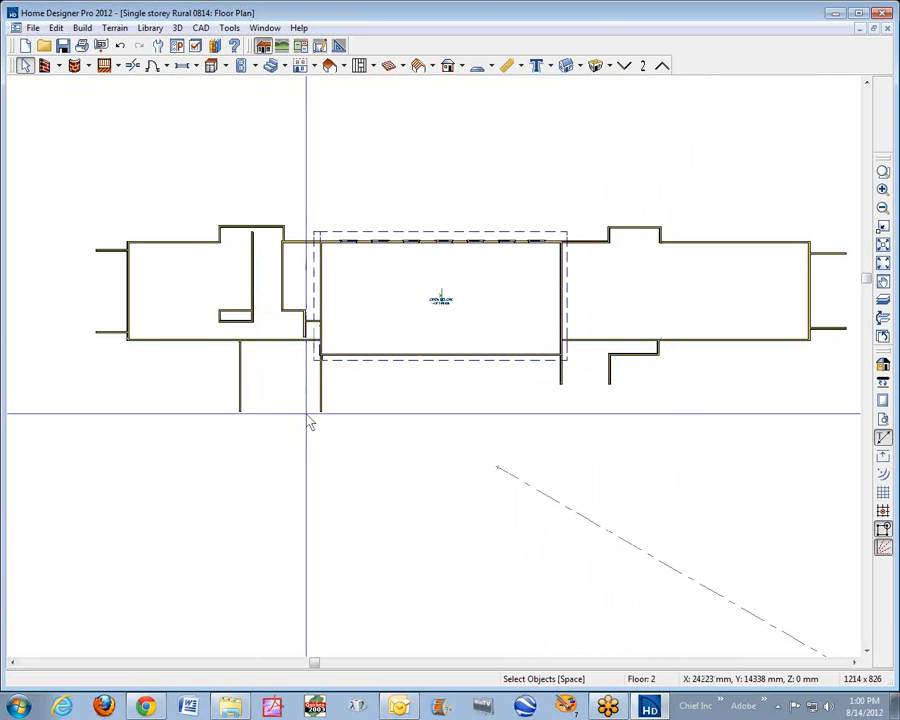
scroll(301, 404, up, 3)
scroll(325, 400, up, 5)
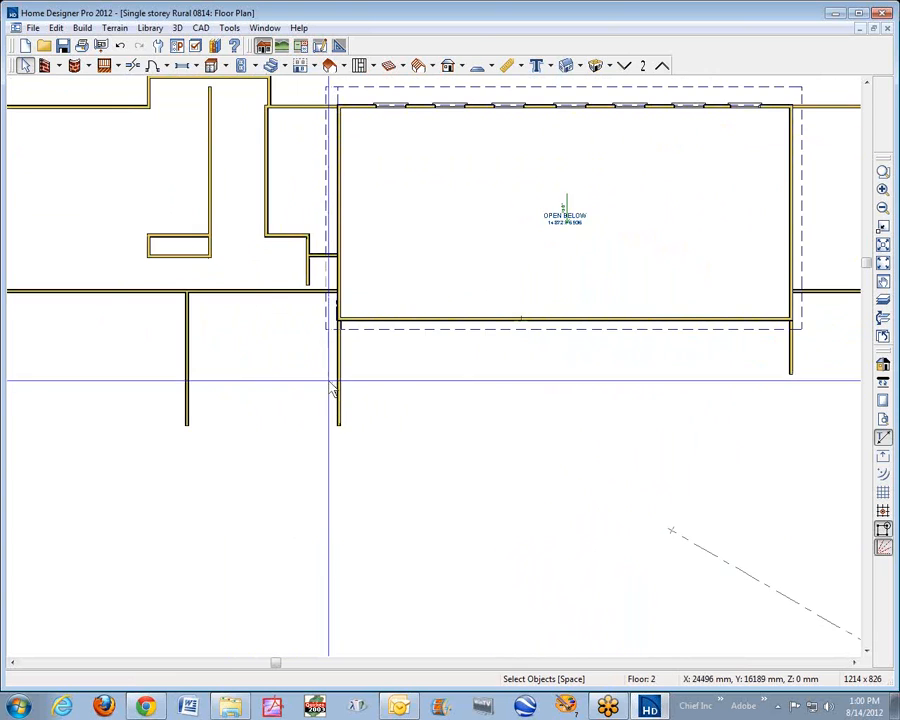
double_click(345, 388)
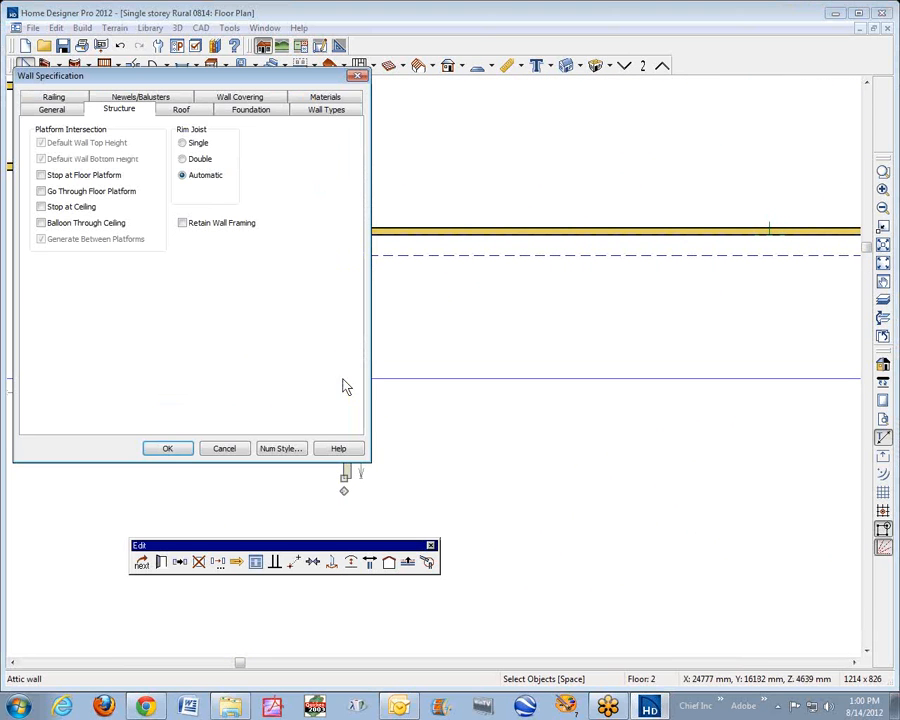
click(324, 112)
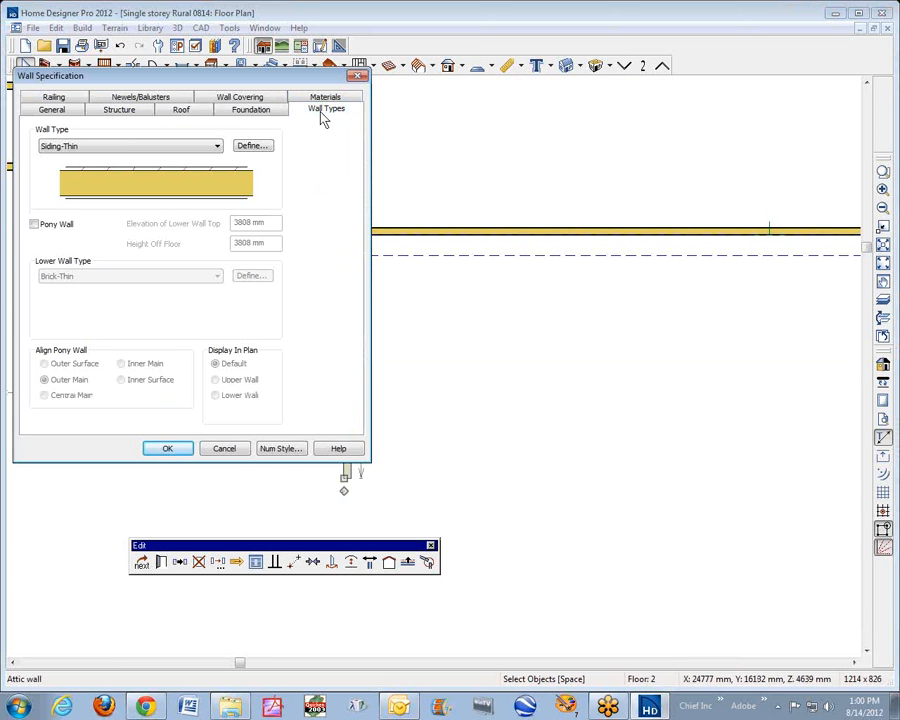
click(225, 449)
click(462, 444)
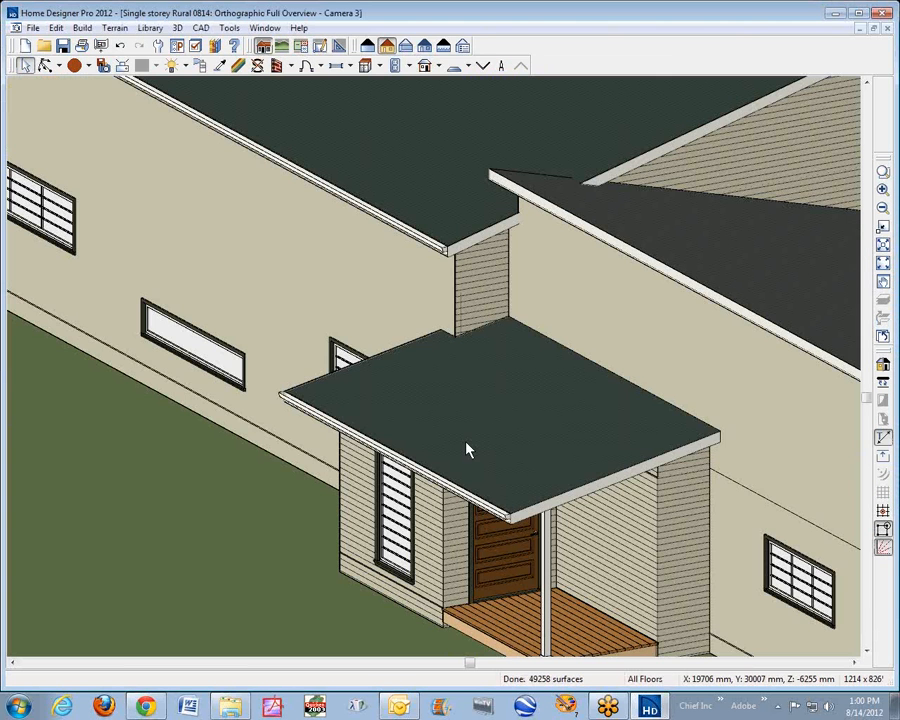
Turn on the reference display in the floor 2 plan with floor 1 as the reference floor.
key(ctrl+Tab)
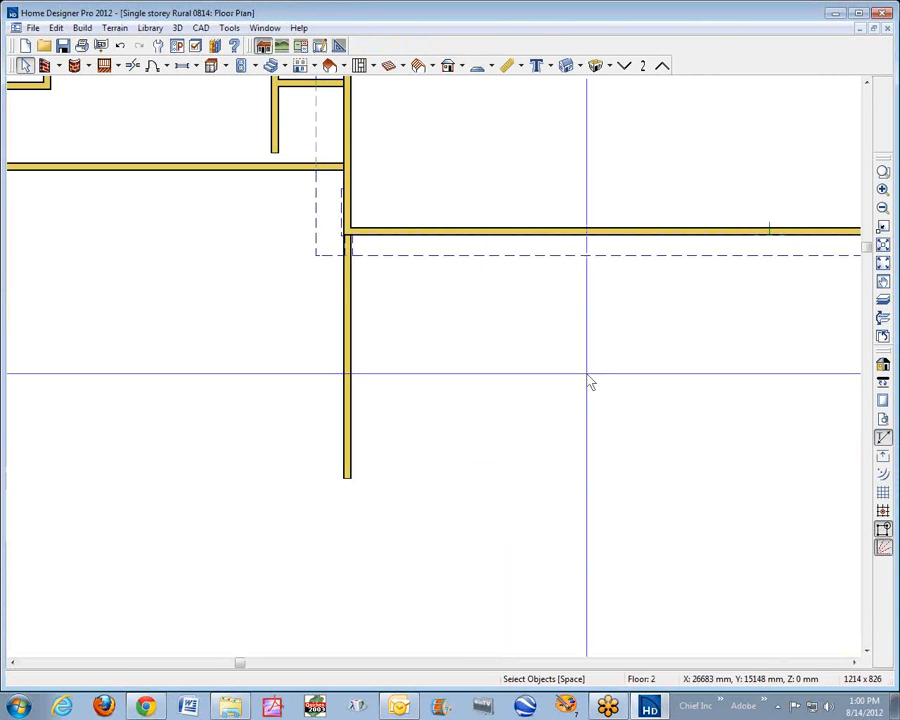
click(884, 300)
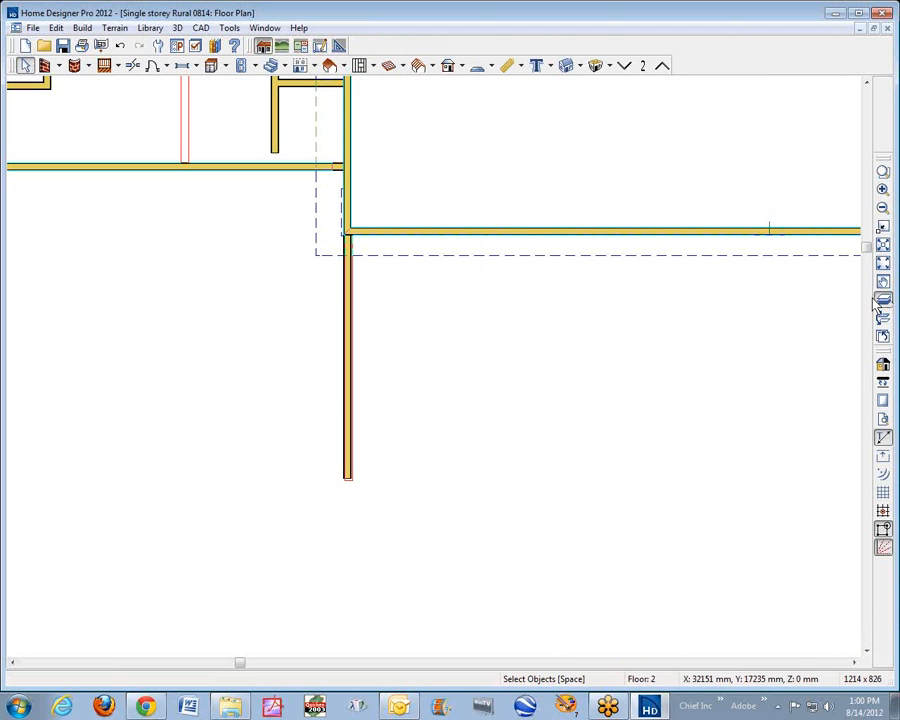
click(625, 66)
click(661, 66)
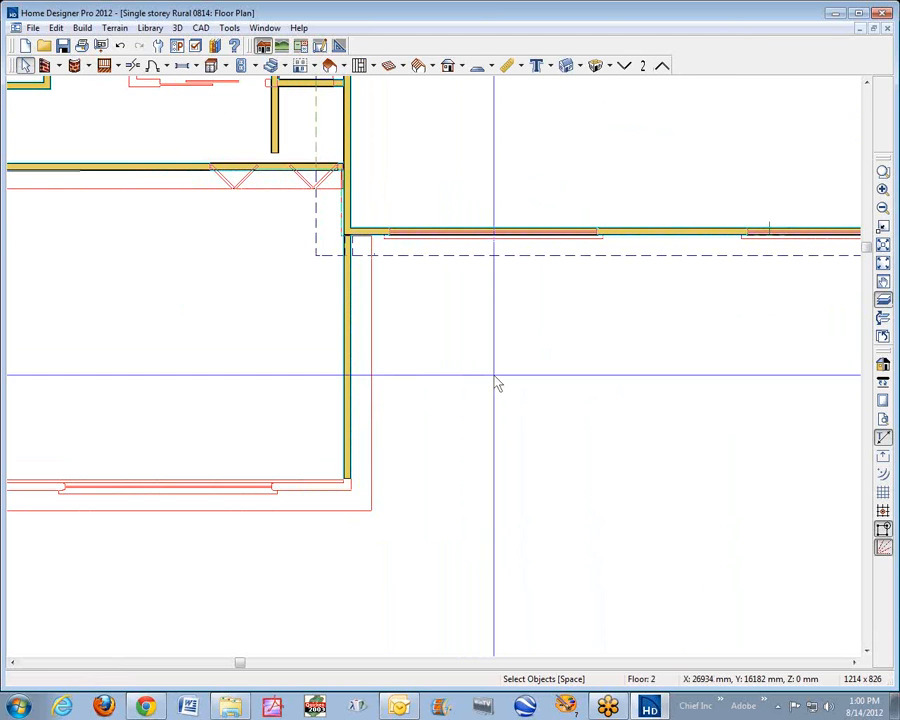
scroll(498, 383, down, 5)
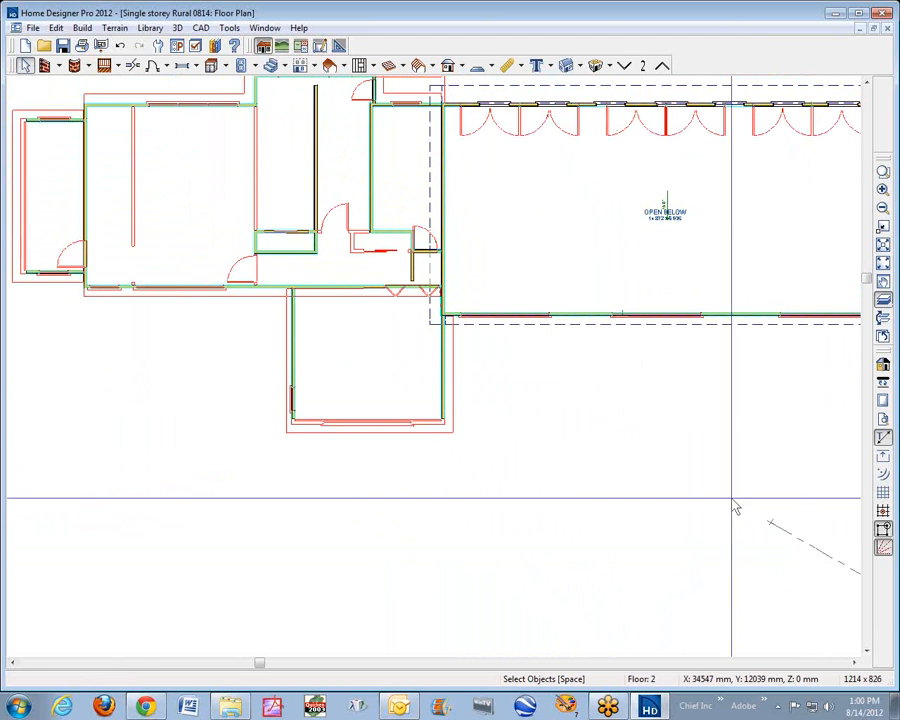
Compare the floor 2 plan with the 3D overview to locate the short siding wall above the entry porch roof.
key(ctrl+Tab)
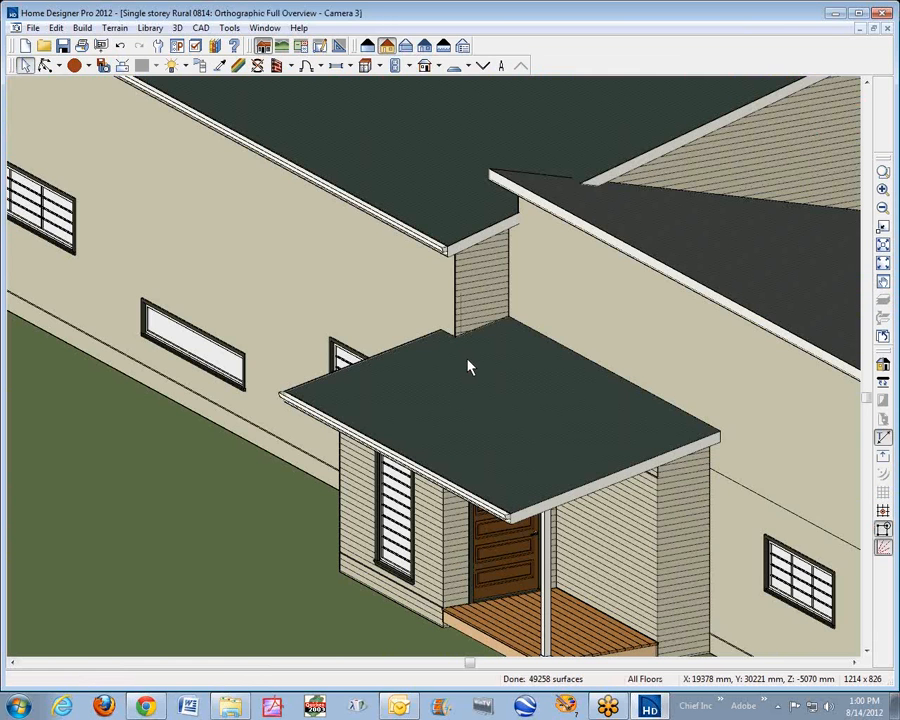
key(ctrl+Tab)
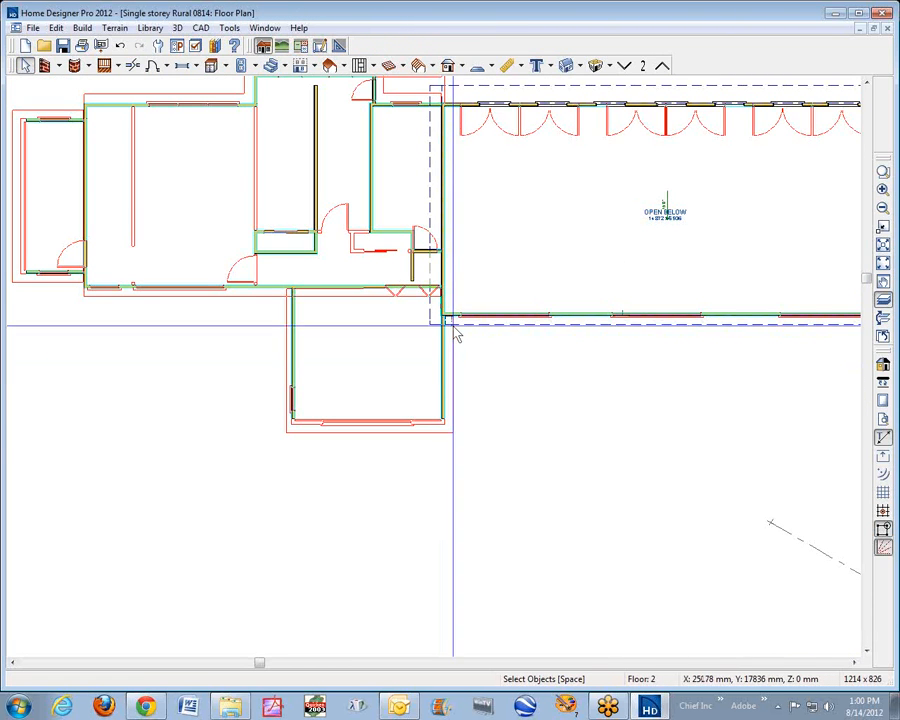
key(ctrl+Tab)
key(ctrl+Tab)
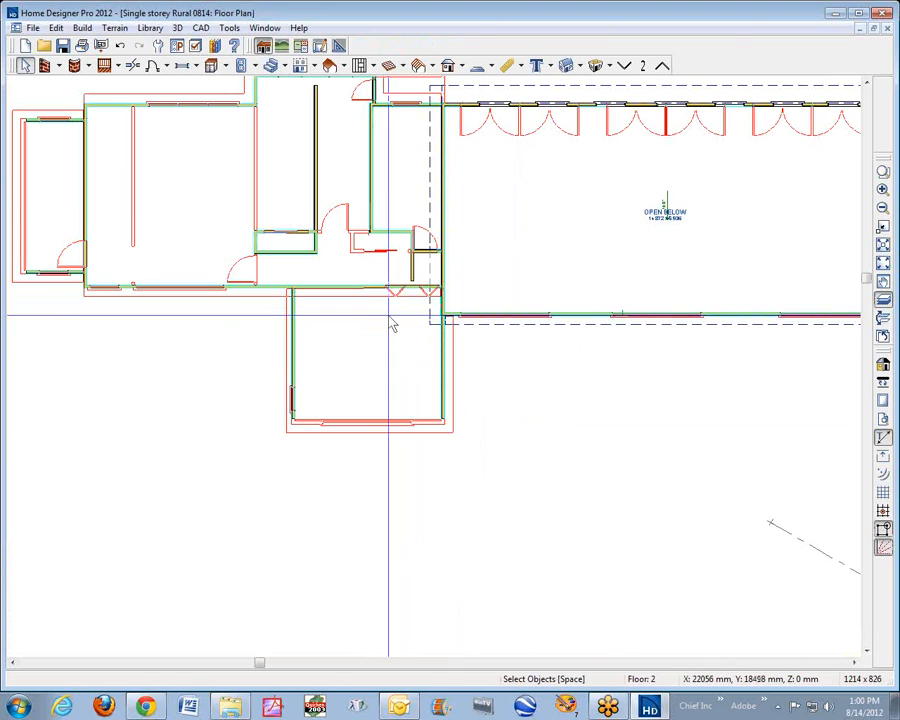
key(ctrl+Tab)
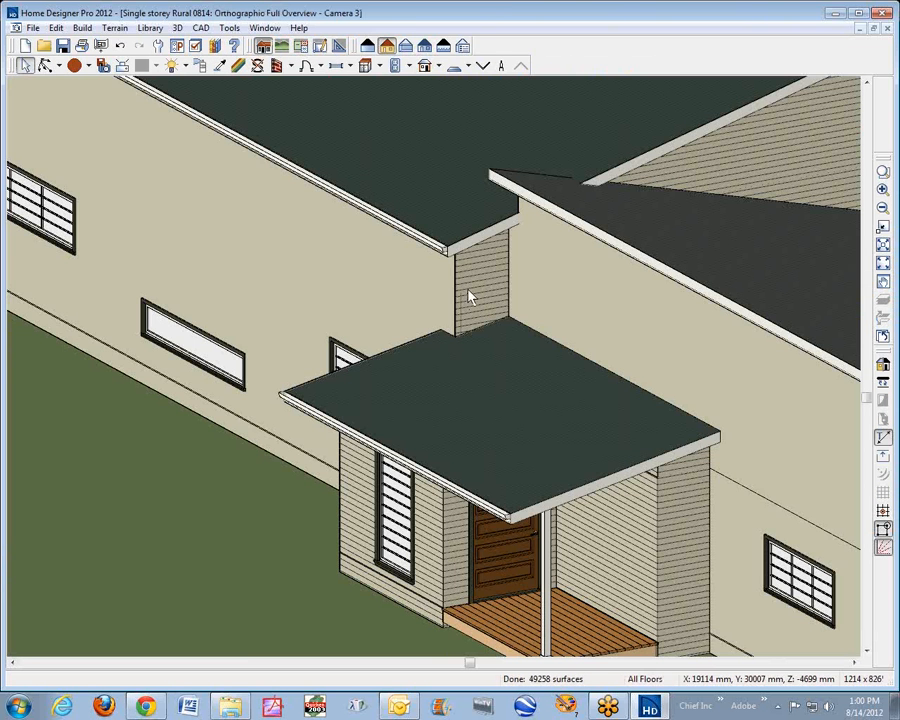
key(ctrl+Tab)
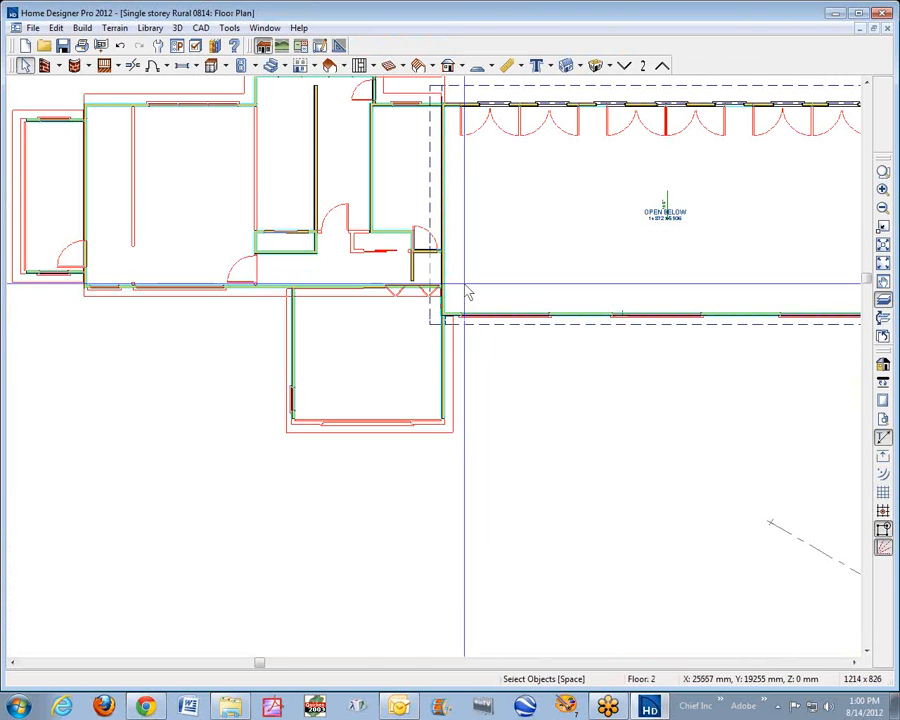
scroll(524, 320, down, 1)
scroll(527, 322, down, 1)
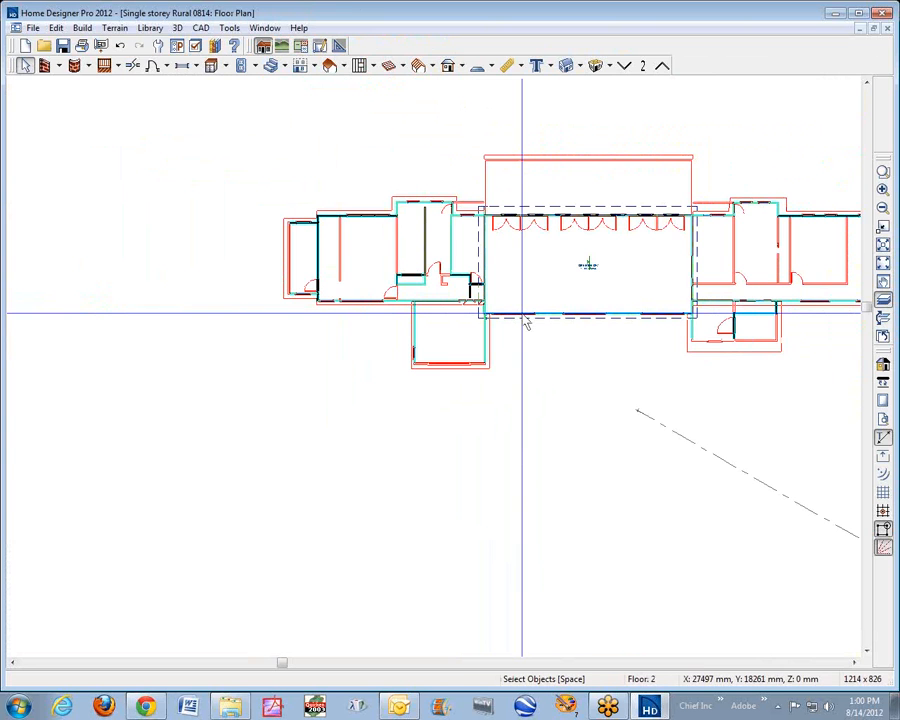
key(ctrl+Tab)
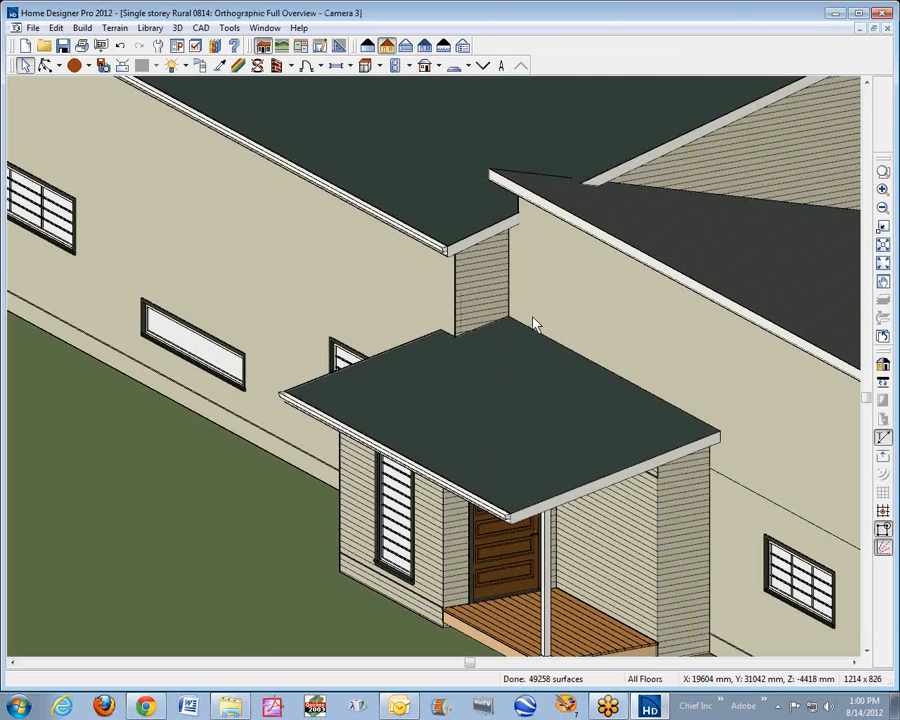
scroll(534, 321, down, 3)
key(ctrl+Tab)
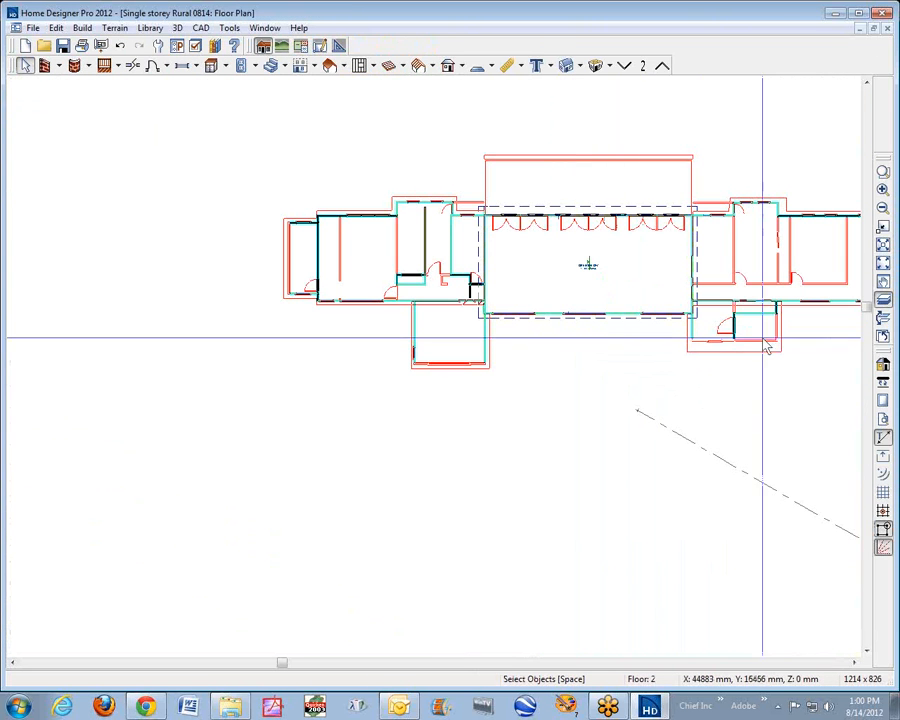
Break the main hall's side wall beside the entry on floor 2 where the adjoining wing's wall meets it.
scroll(783, 318, up, 3)
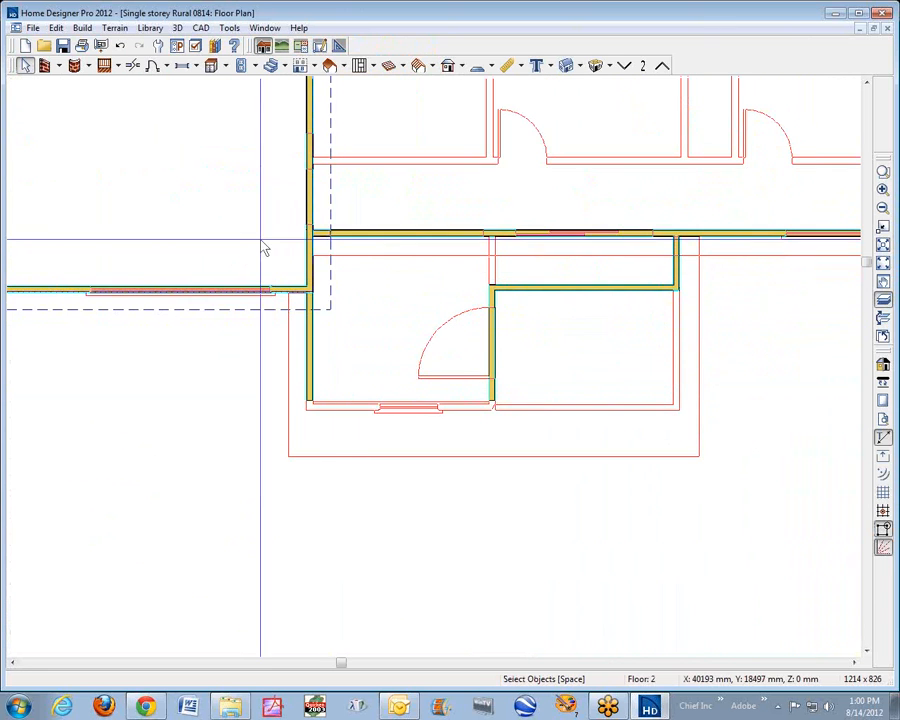
scroll(277, 257, up, 2)
scroll(293, 269, up, 2)
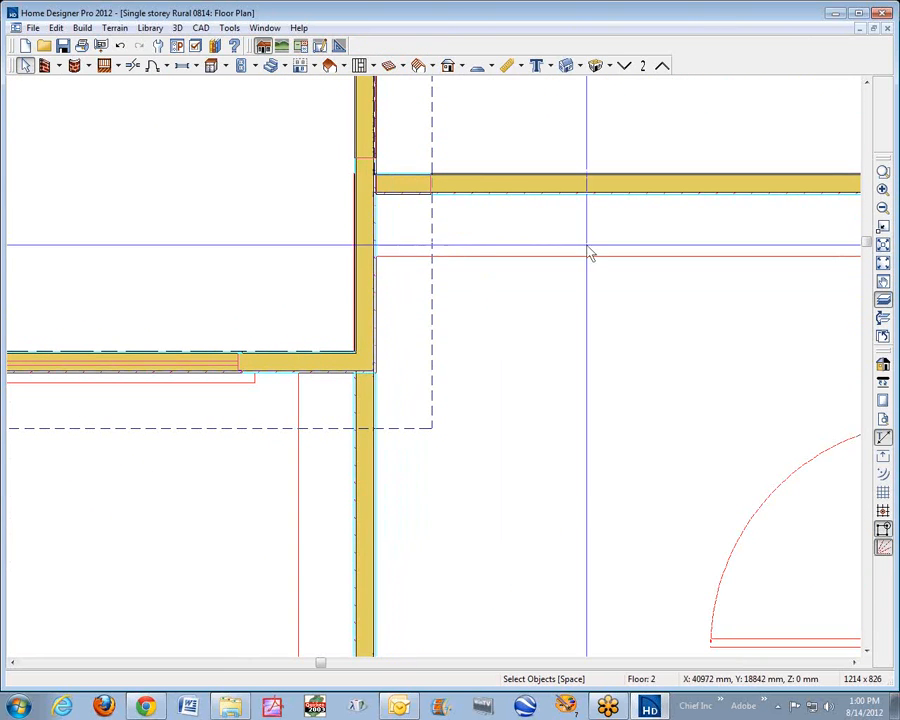
key(F9)
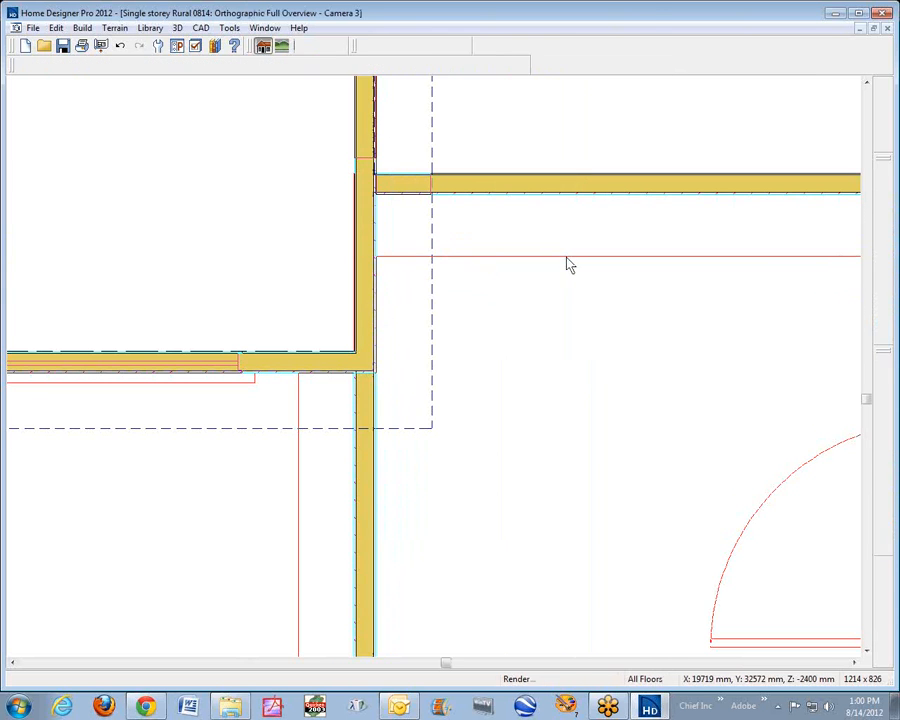
key(ctrl+F4)
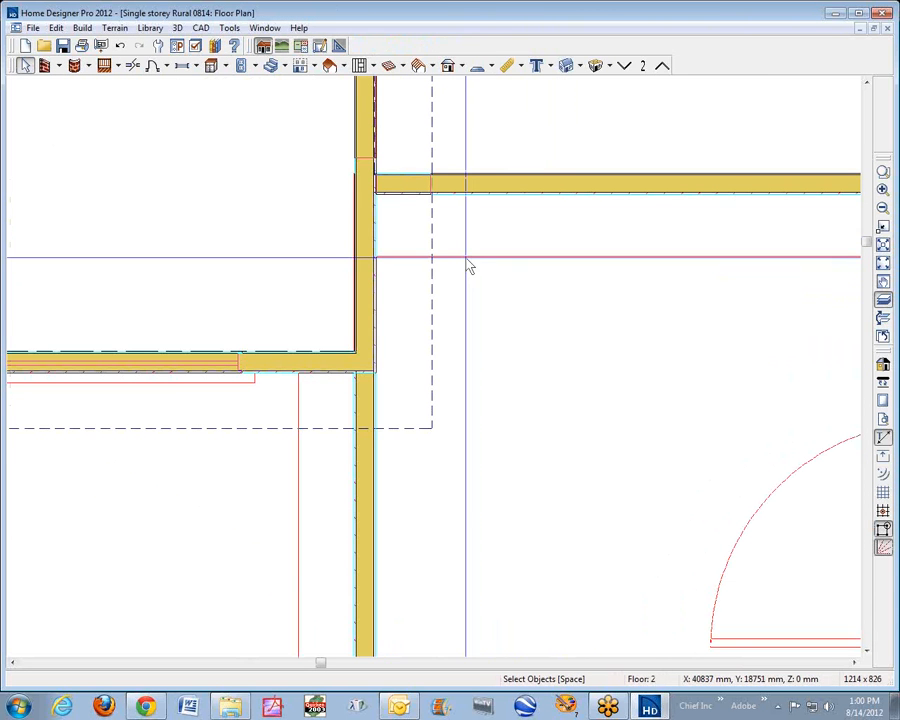
click(372, 235)
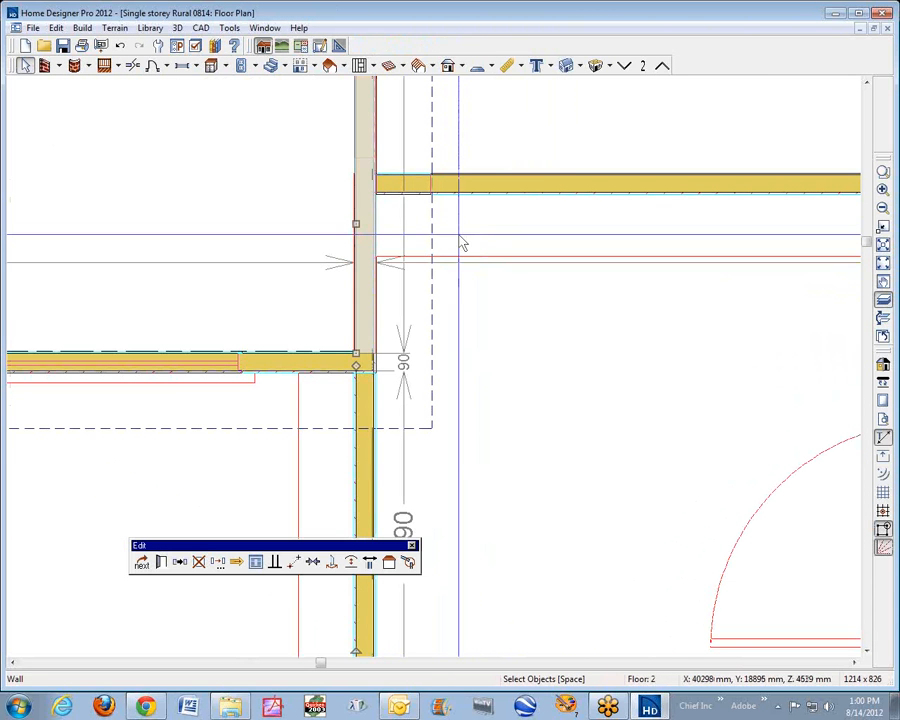
click(155, 67)
click(134, 66)
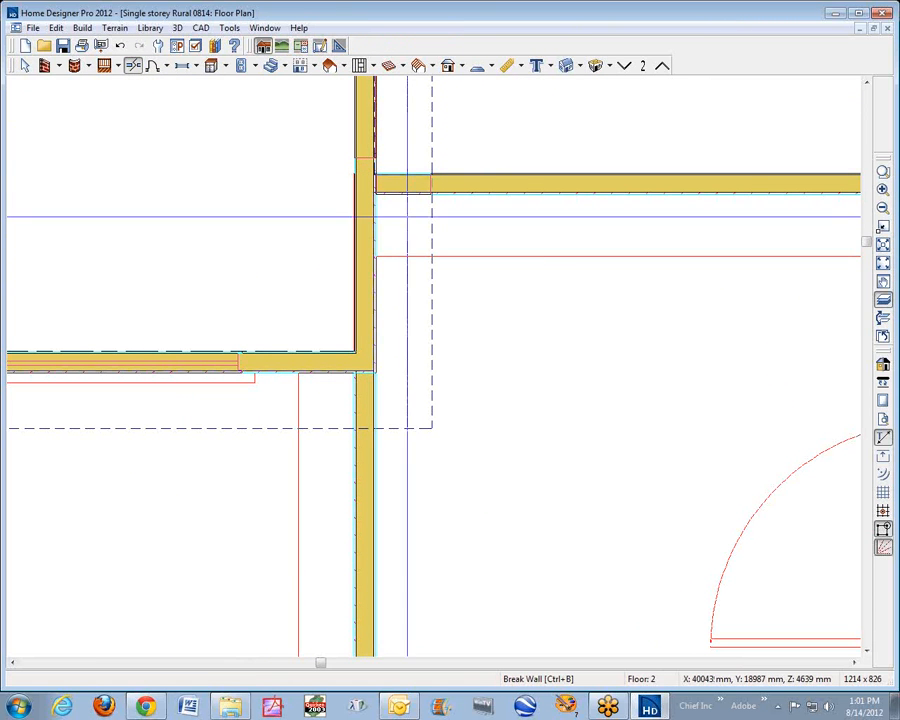
key(space)
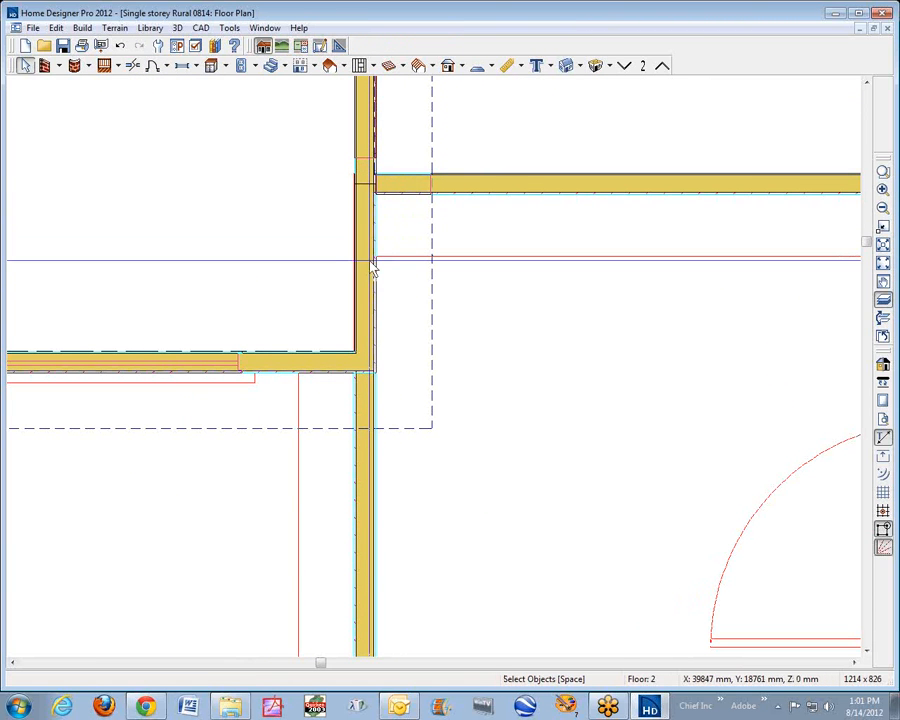
Set the wall type of the short floor 2 wall segment between the main hall's corner and the adjoining wing to Interior.
right_click(372, 268)
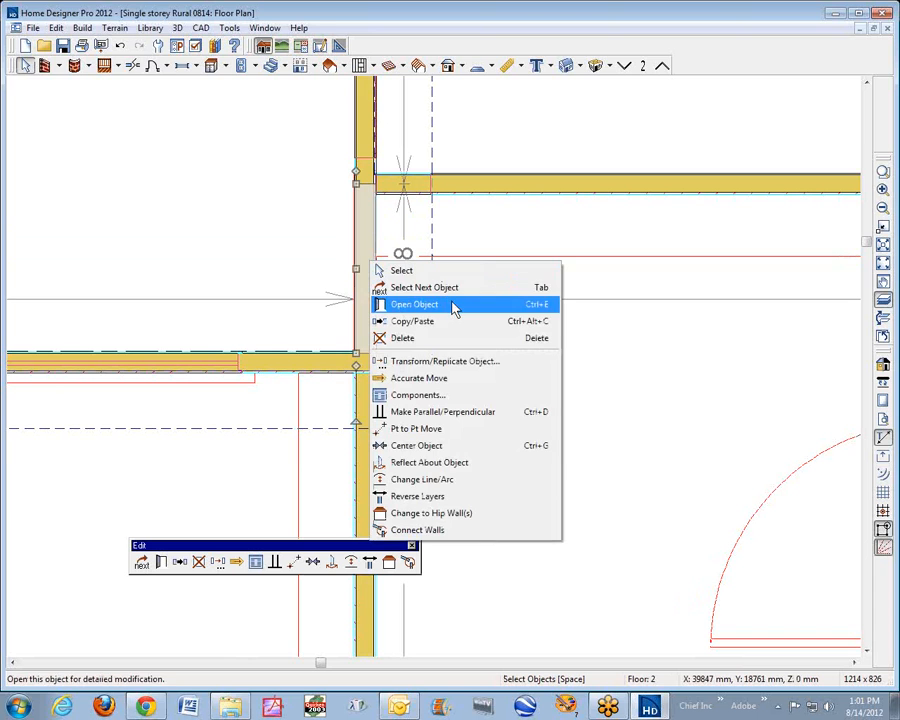
click(454, 306)
click(217, 147)
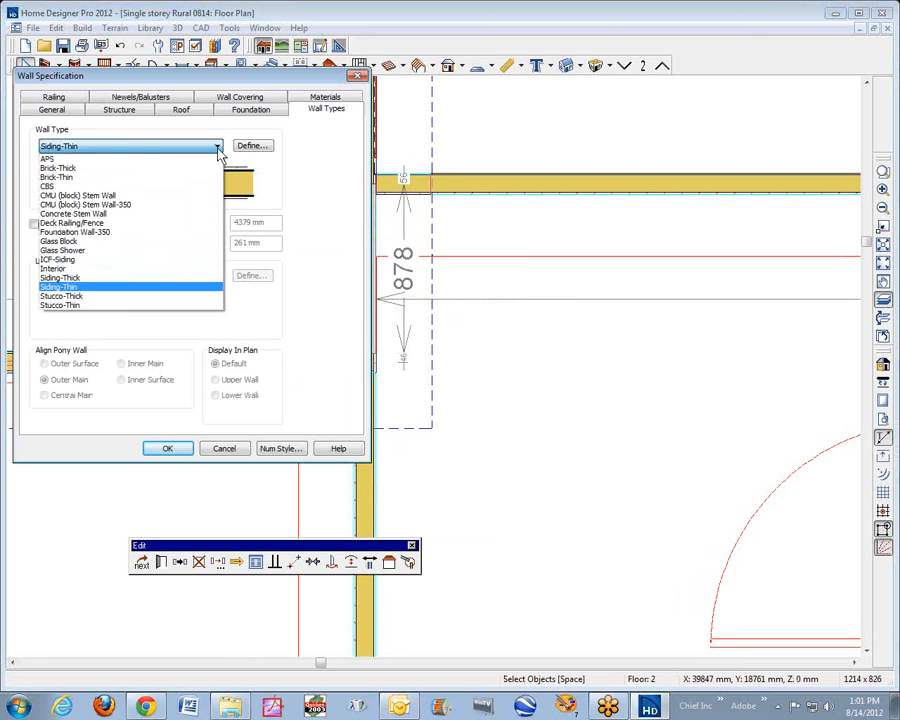
click(120, 268)
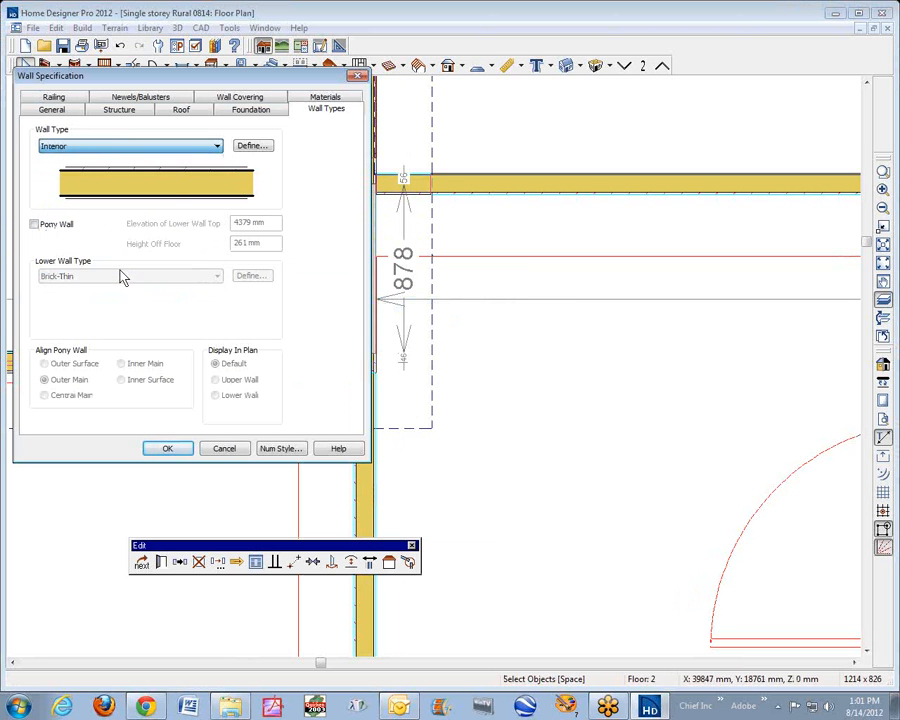
click(255, 146)
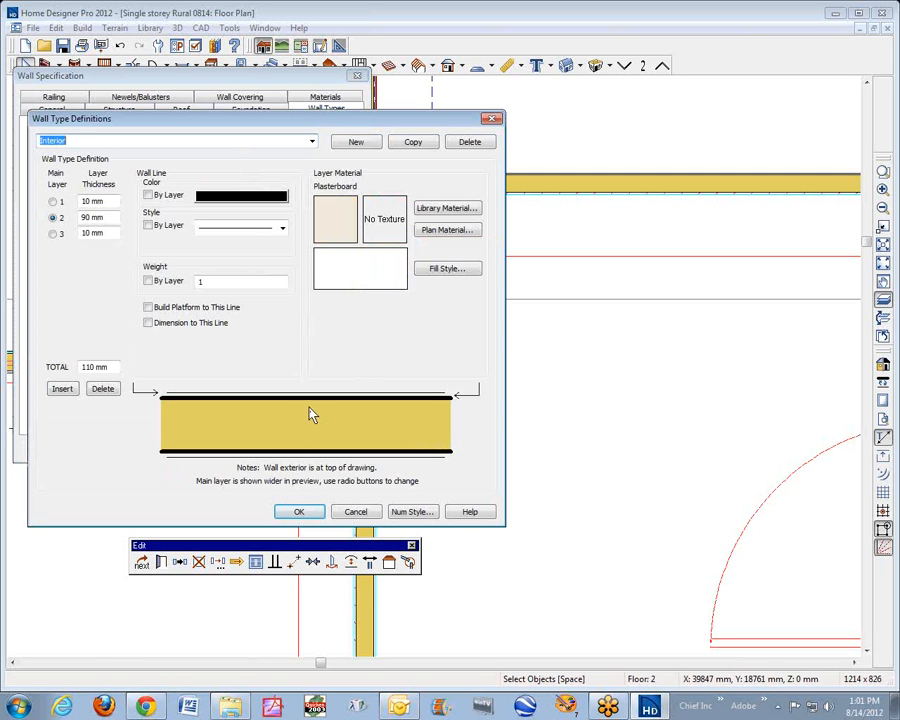
key(Tab)
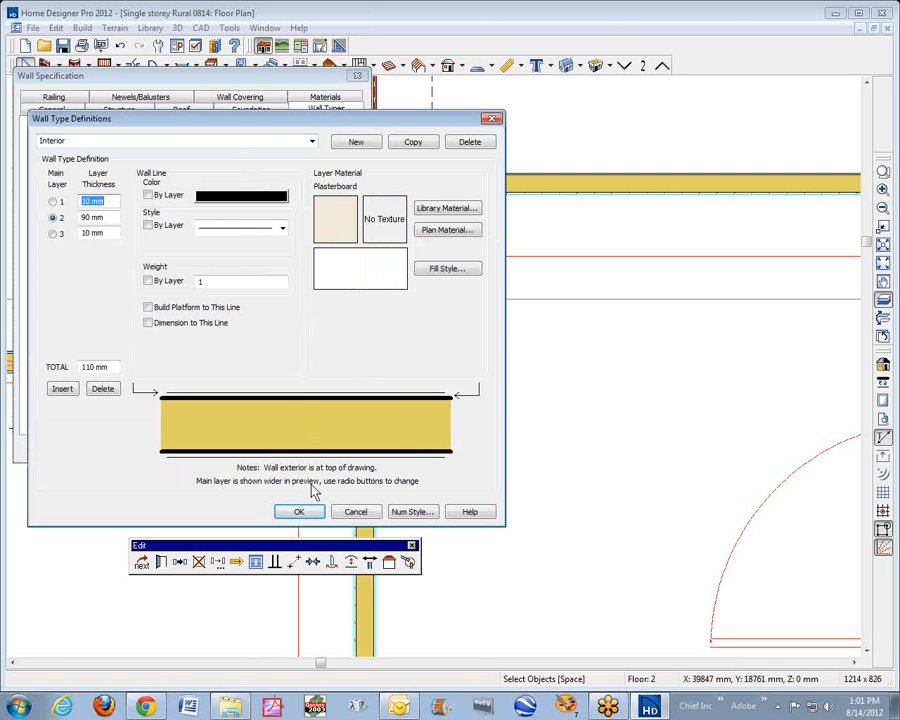
click(299, 512)
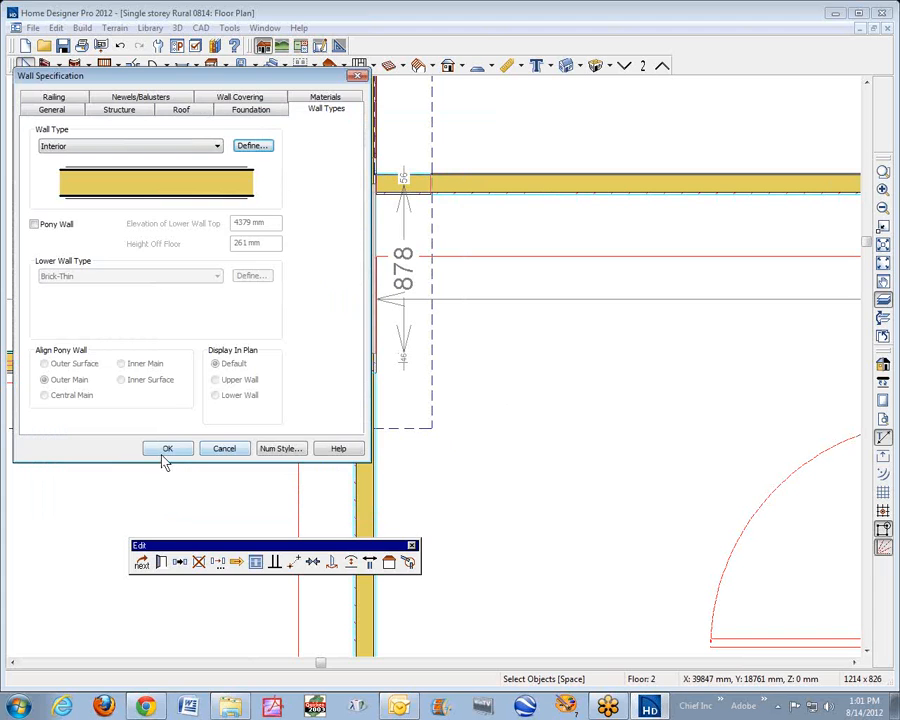
click(166, 450)
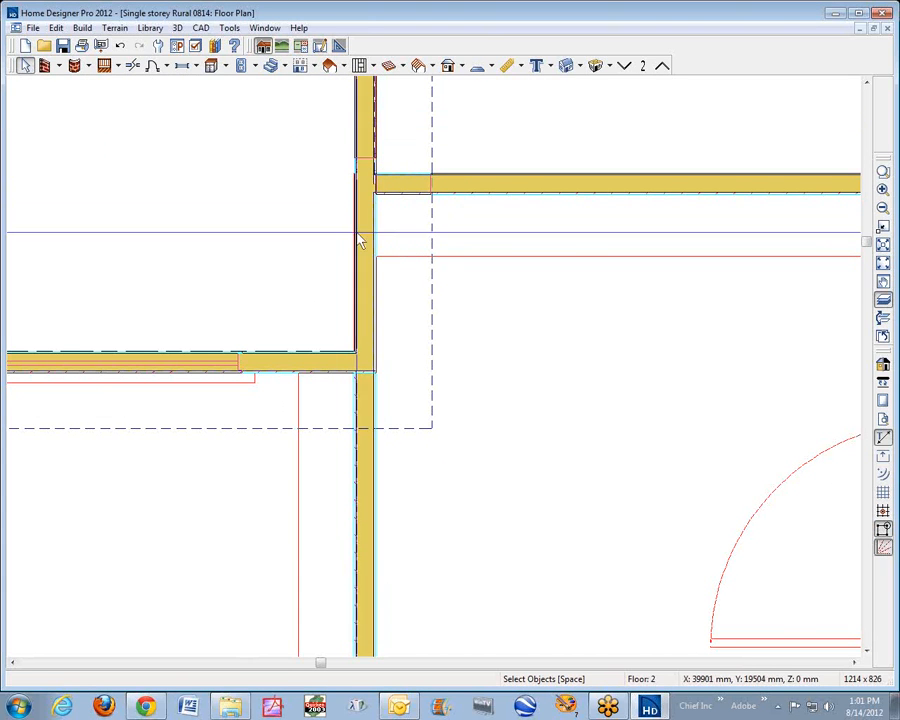
In the 3D overview, extend the short wall above the entry porch down to the porch roof.
key(ctrl+Tab)
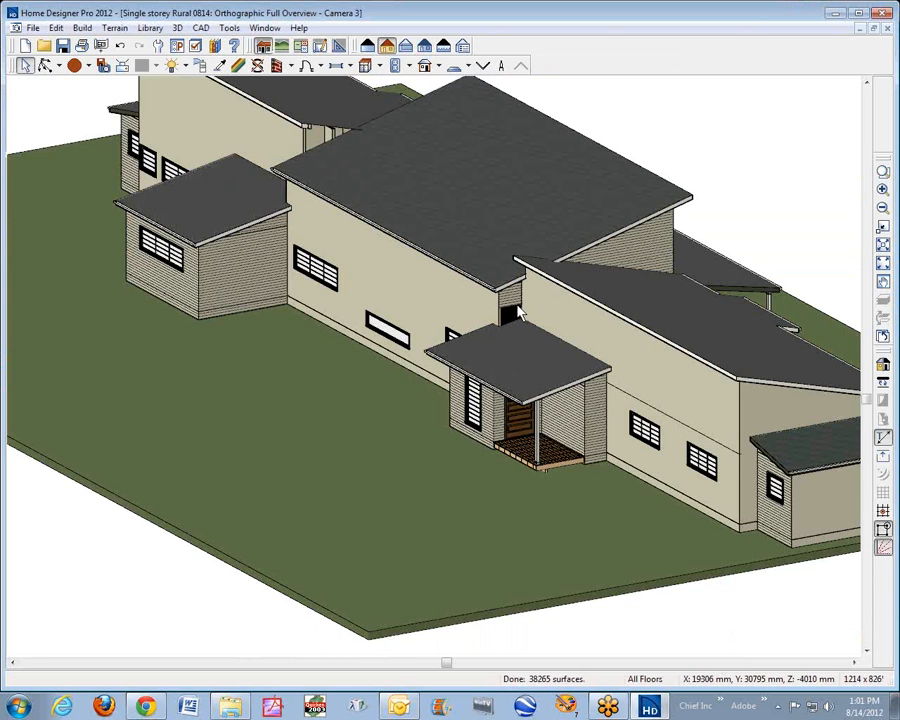
scroll(505, 305, up, 5)
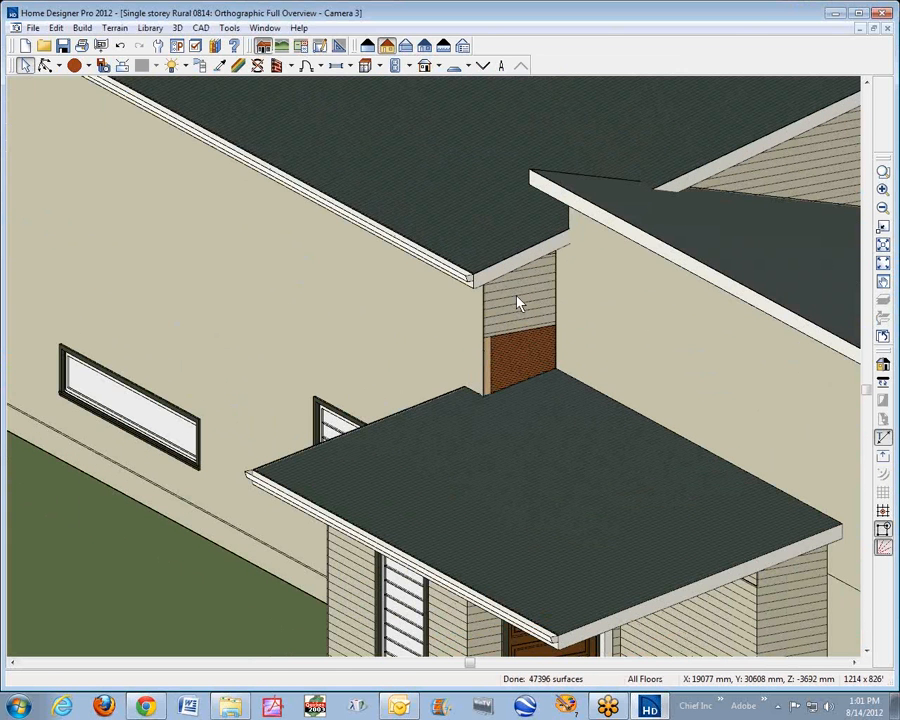
click(518, 303)
click(518, 303)
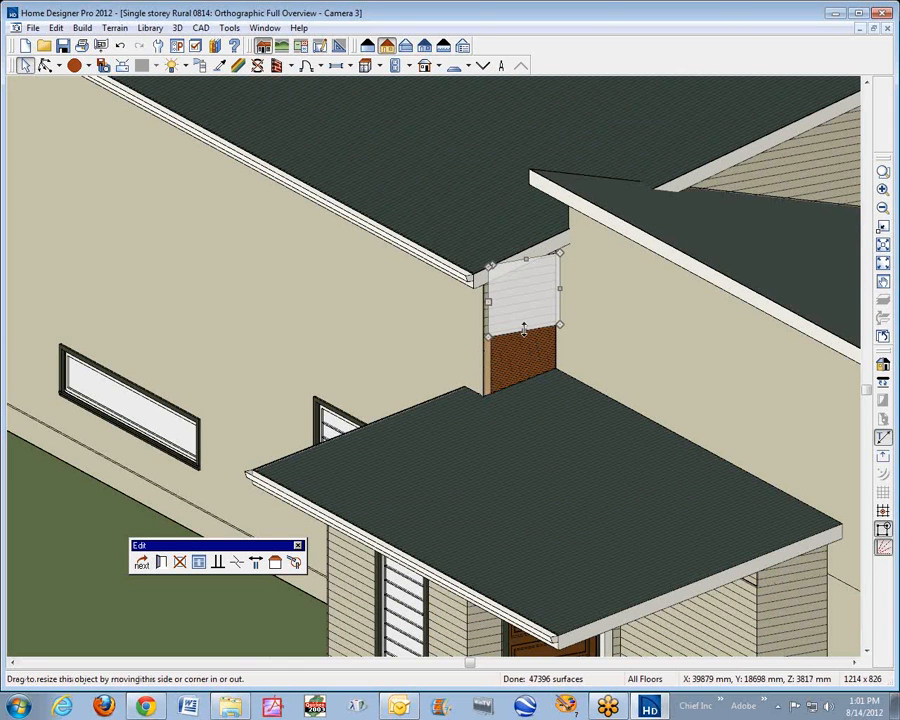
drag(524, 330, 518, 392)
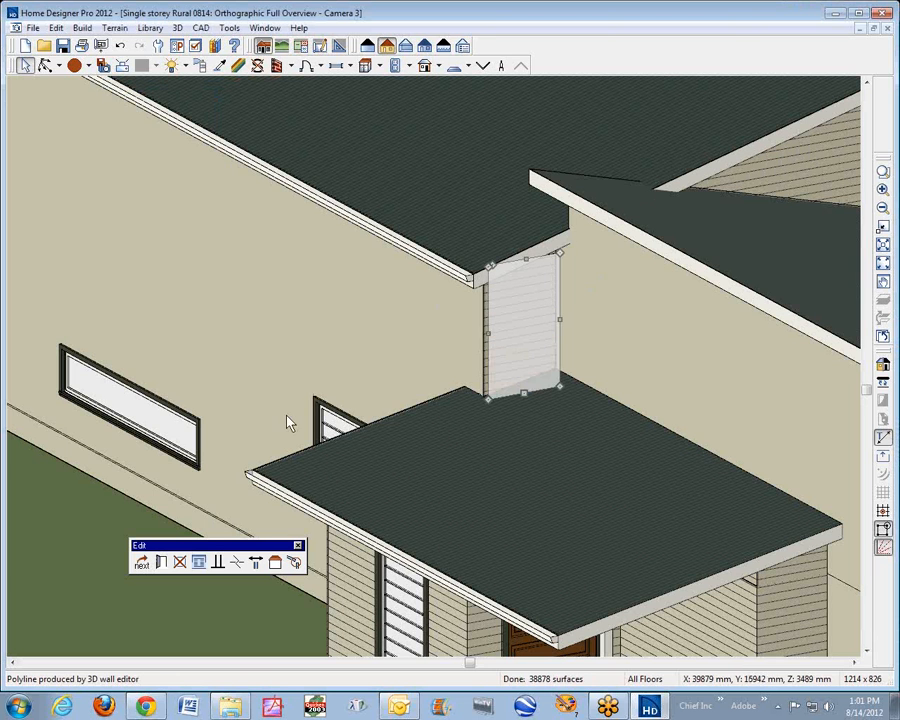
Set the exterior surface material of the short wall above the entry porch to Use Default.
click(160, 562)
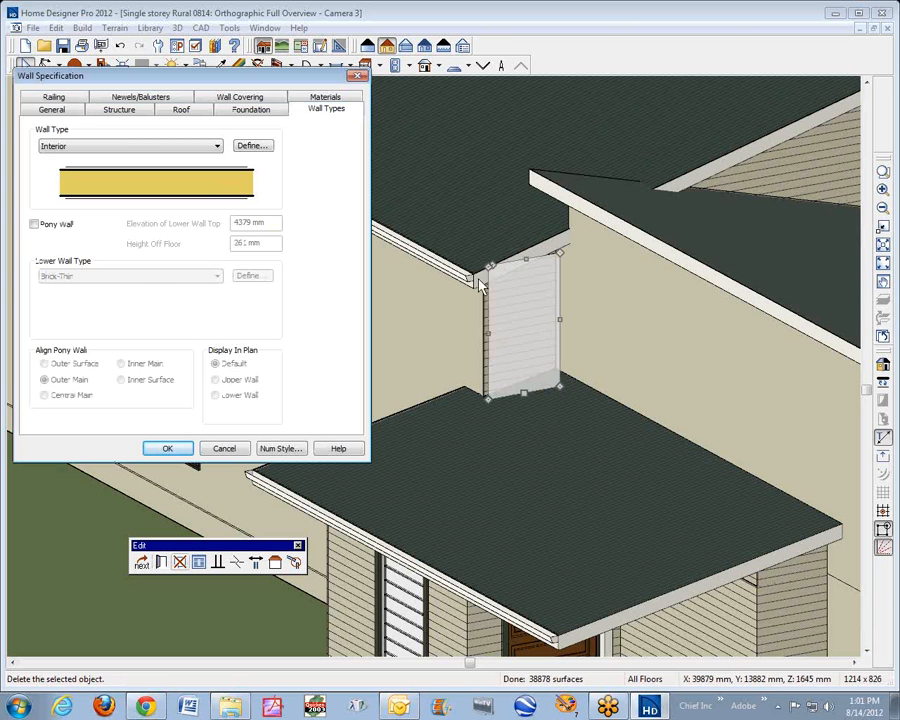
click(325, 97)
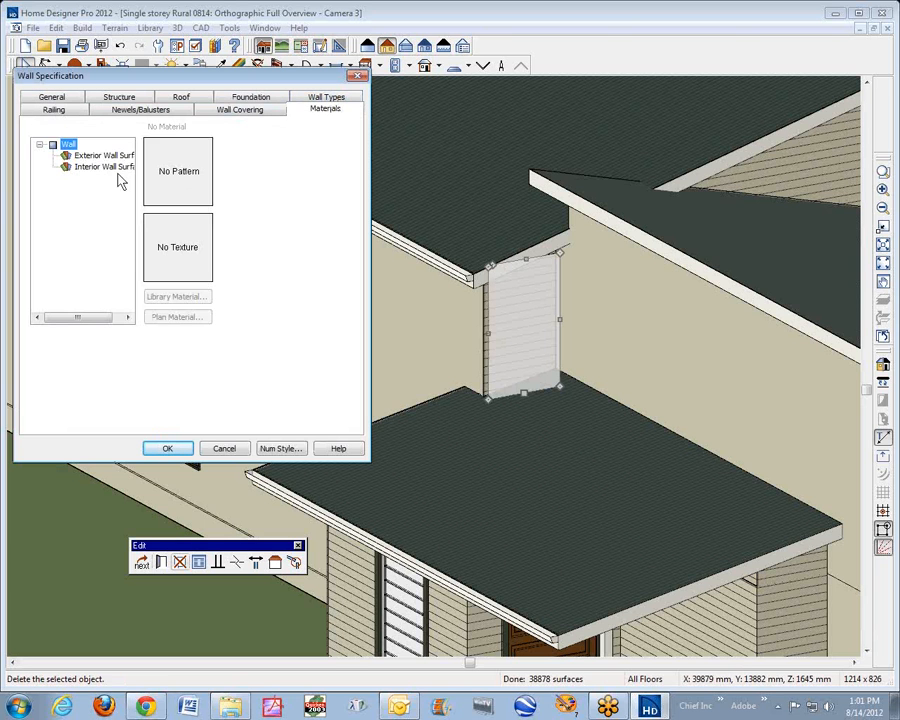
click(104, 156)
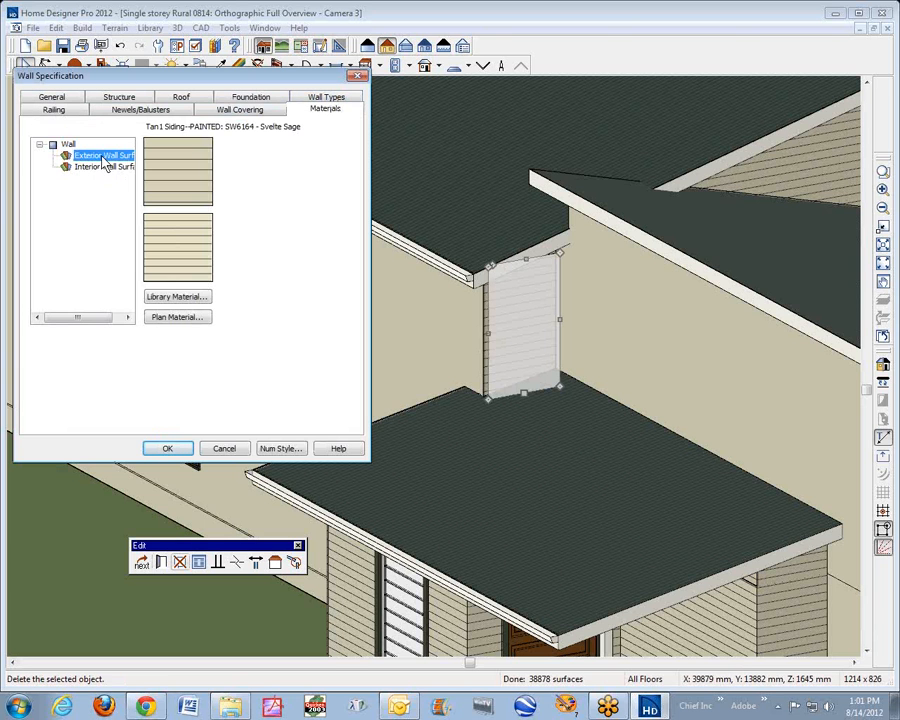
click(178, 317)
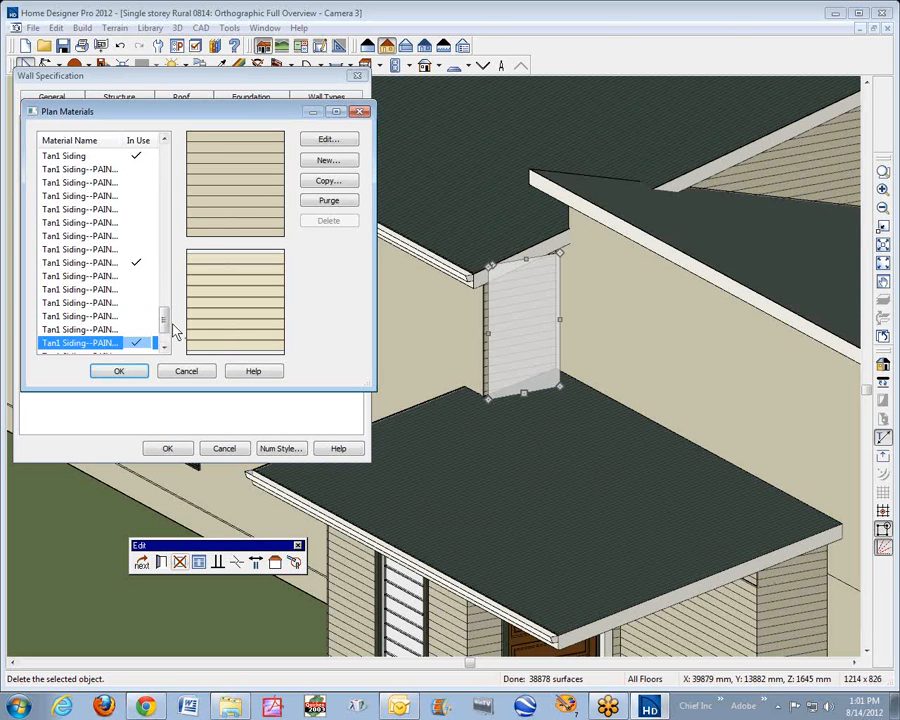
drag(163, 323, 193, 155)
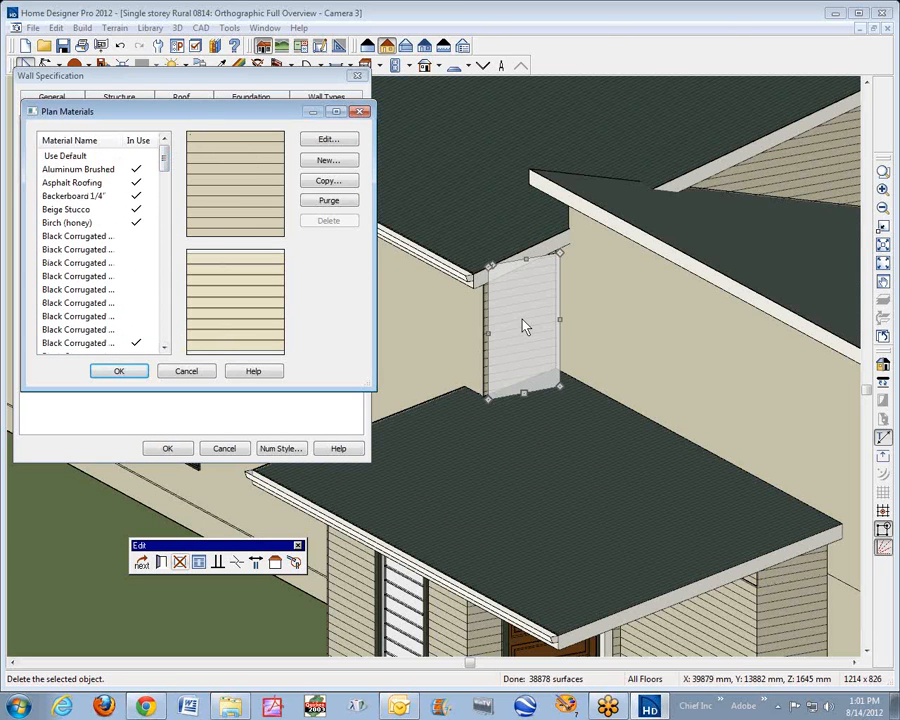
click(66, 156)
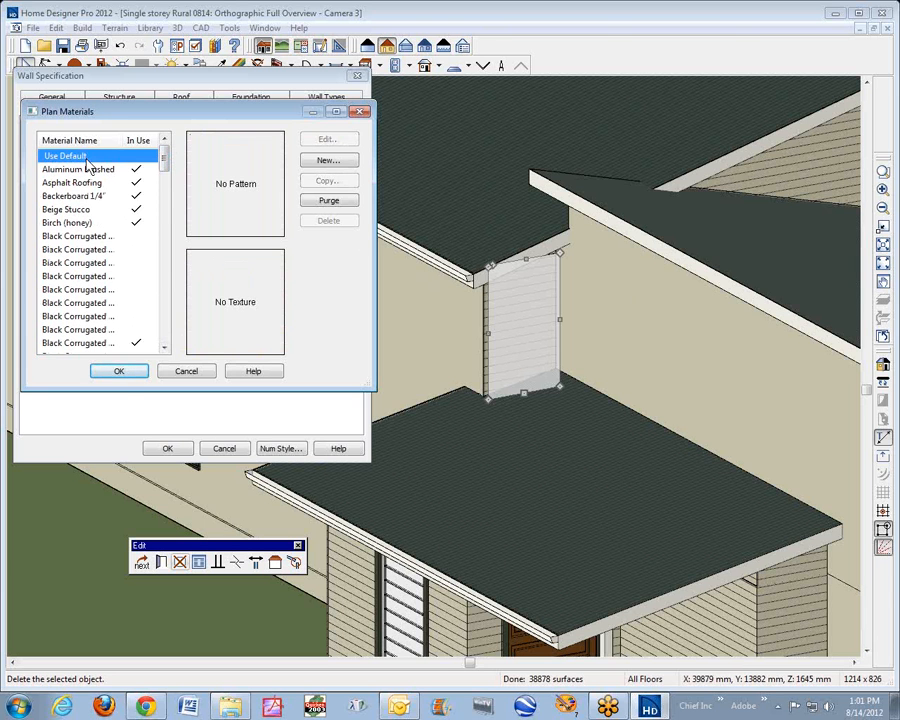
click(121, 373)
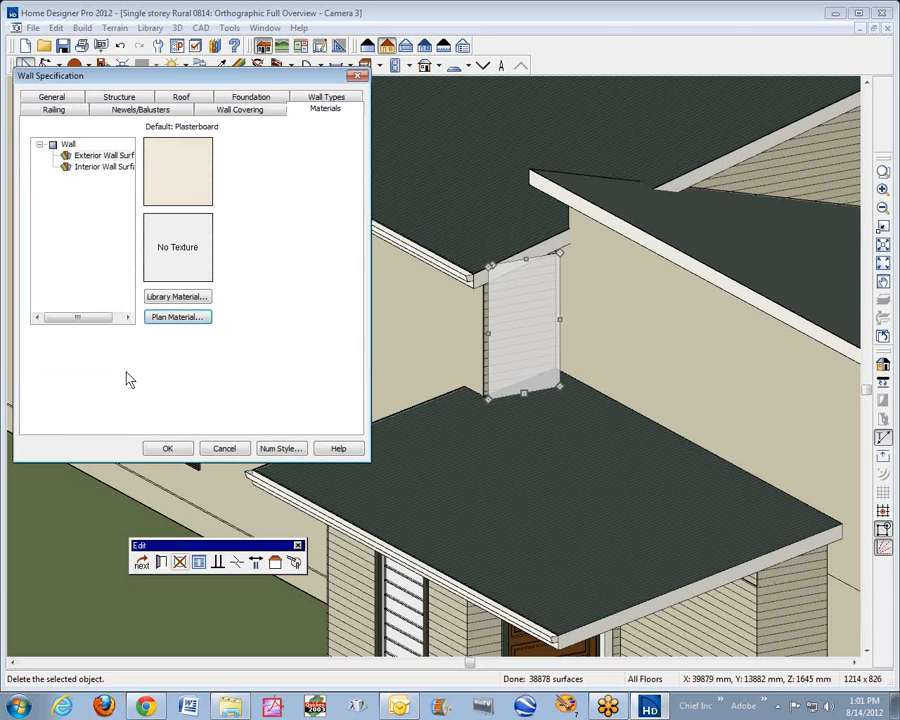
click(166, 450)
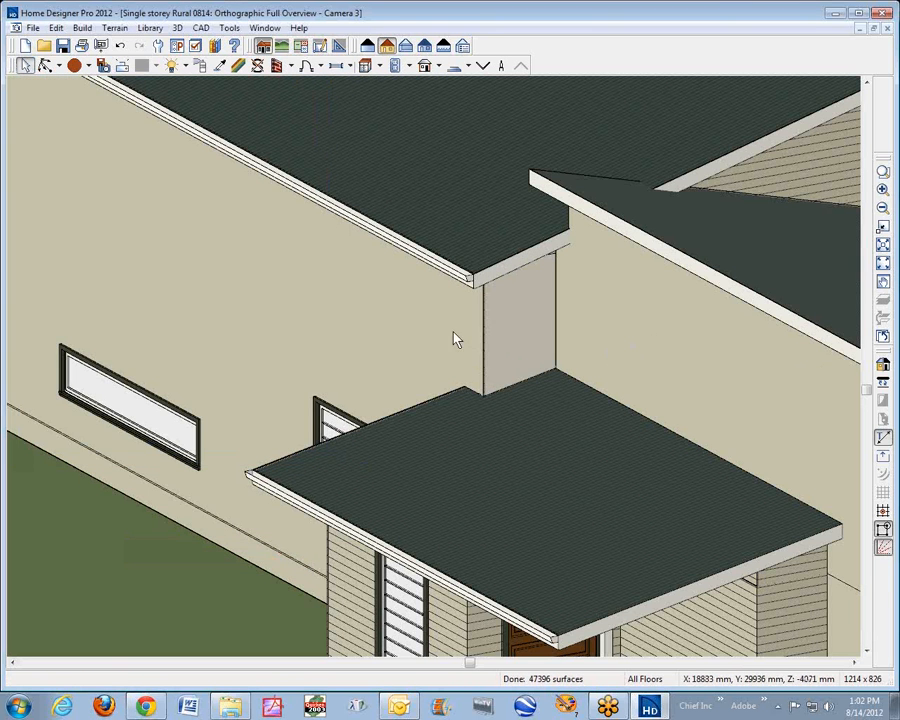
Try to raise the short wall's upper corner beside the adjoining wing to the underside of the main roof.
scroll(490, 334, up, 3)
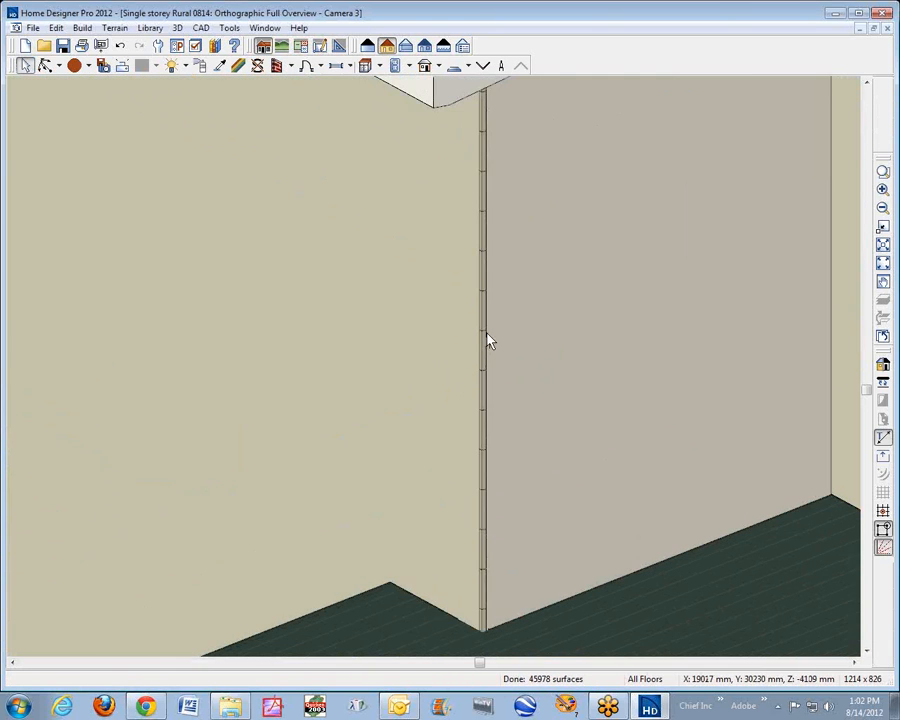
scroll(492, 340, down, 4)
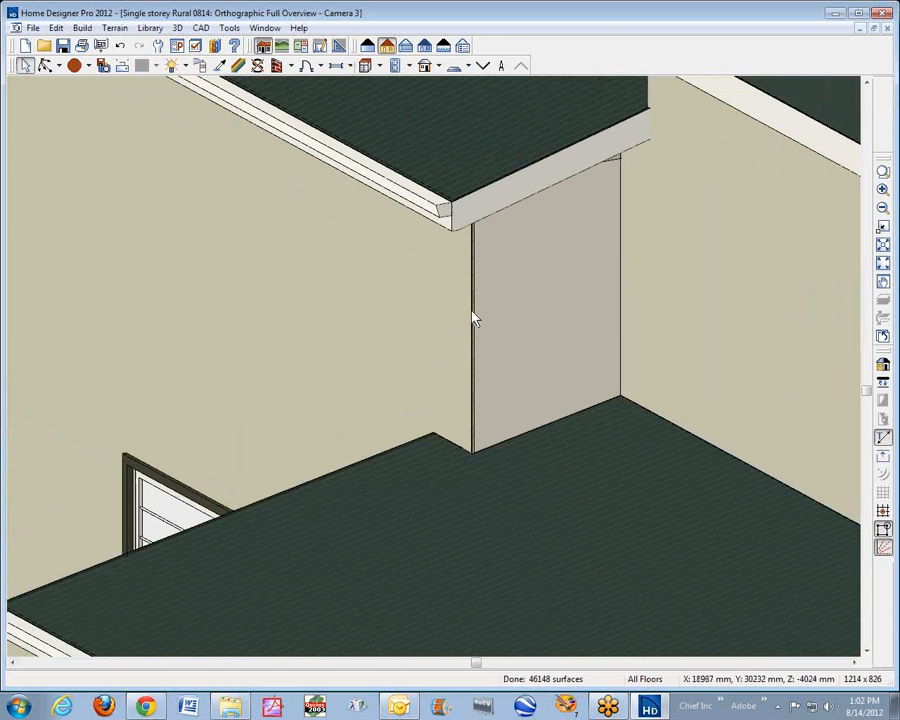
scroll(468, 320, down, 4)
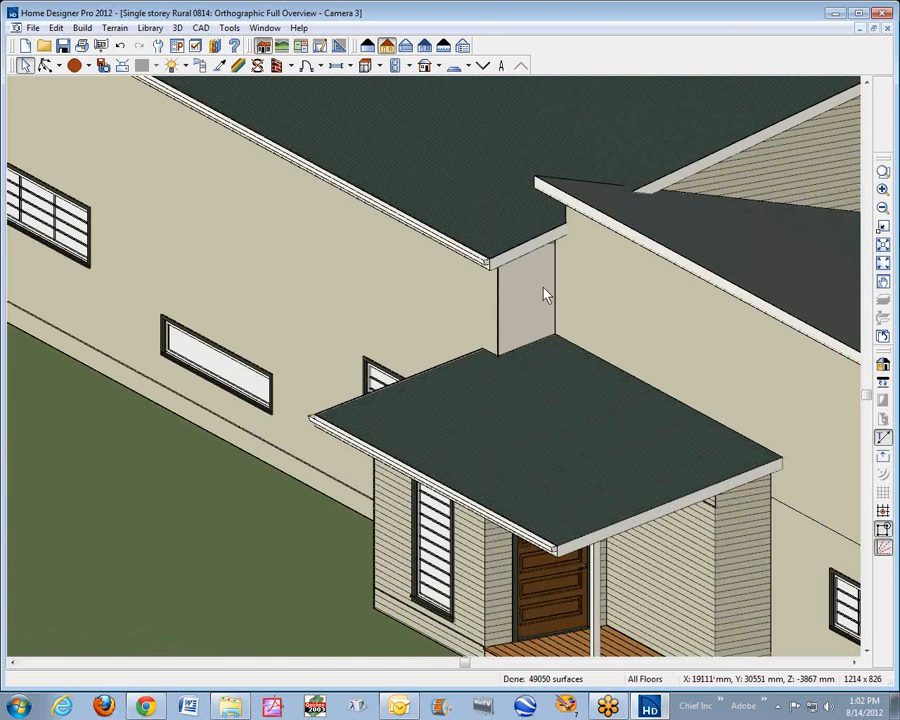
click(548, 283)
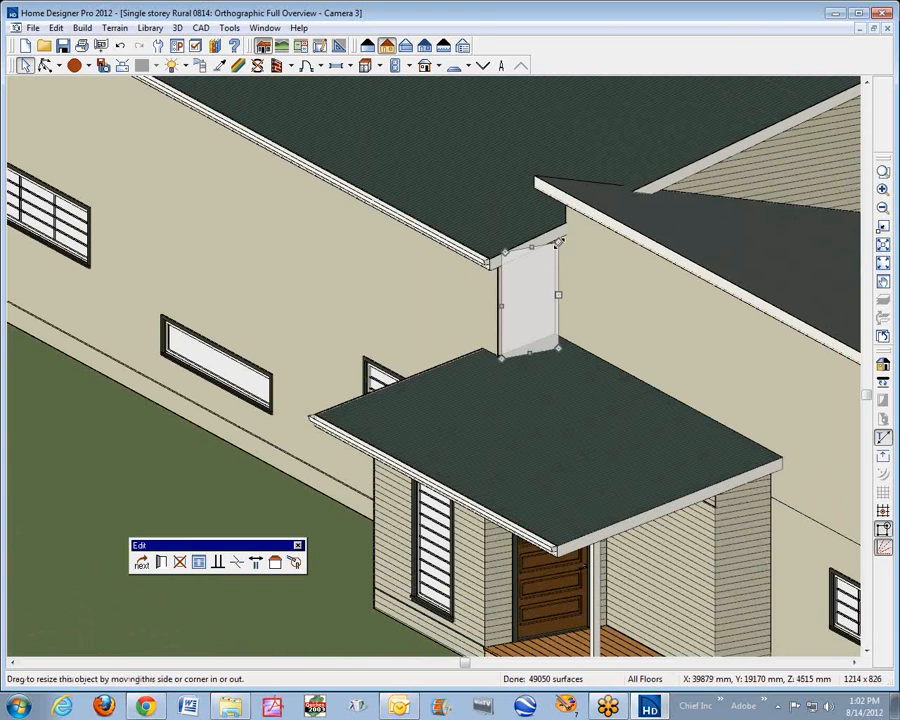
drag(558, 243, 562, 230)
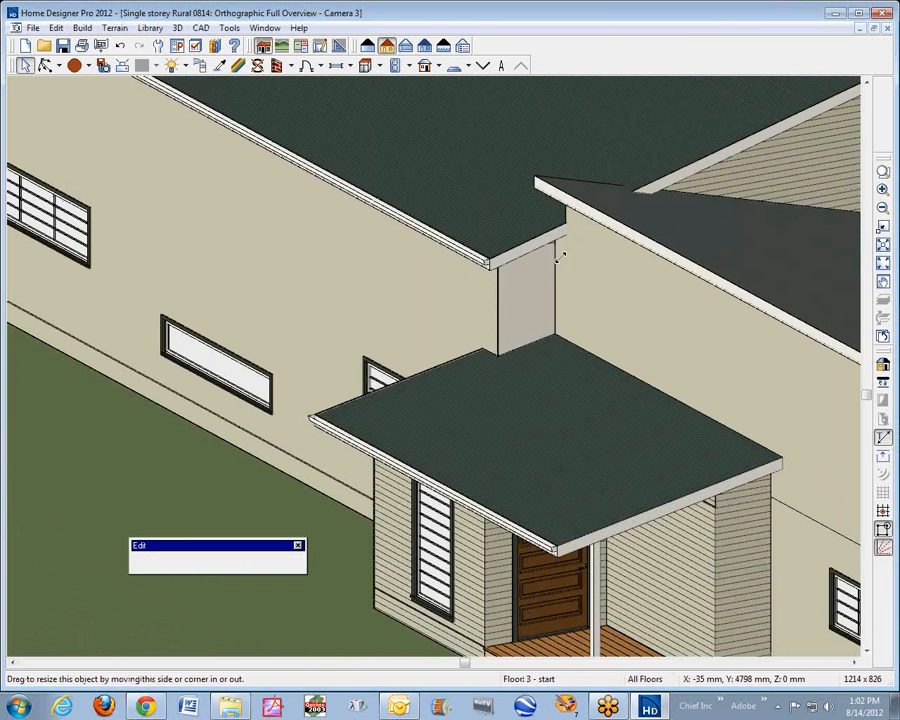
key(Delete)
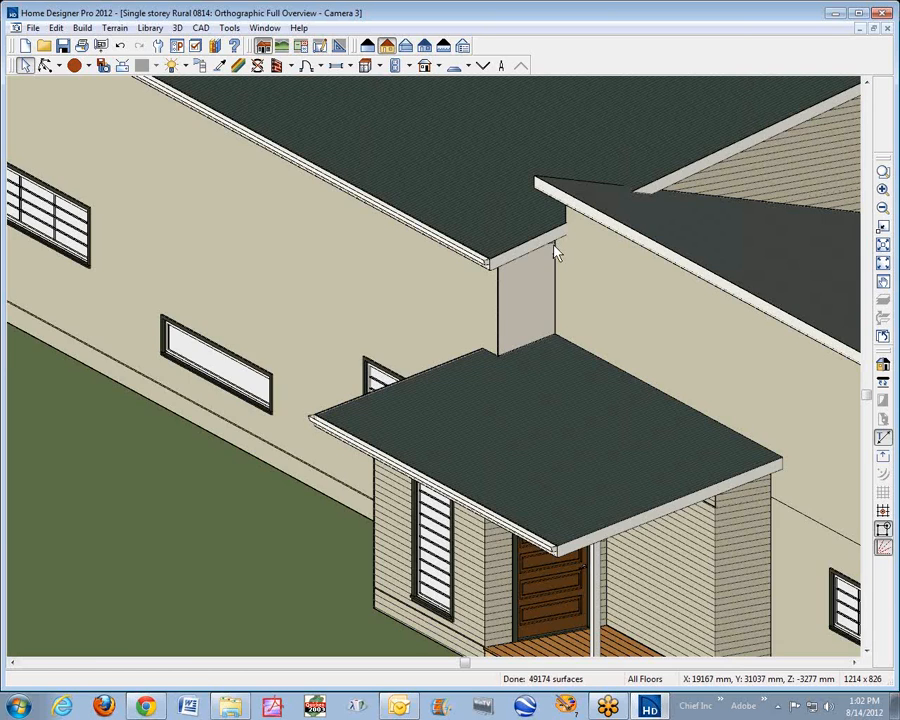
scroll(556, 252, up, 5)
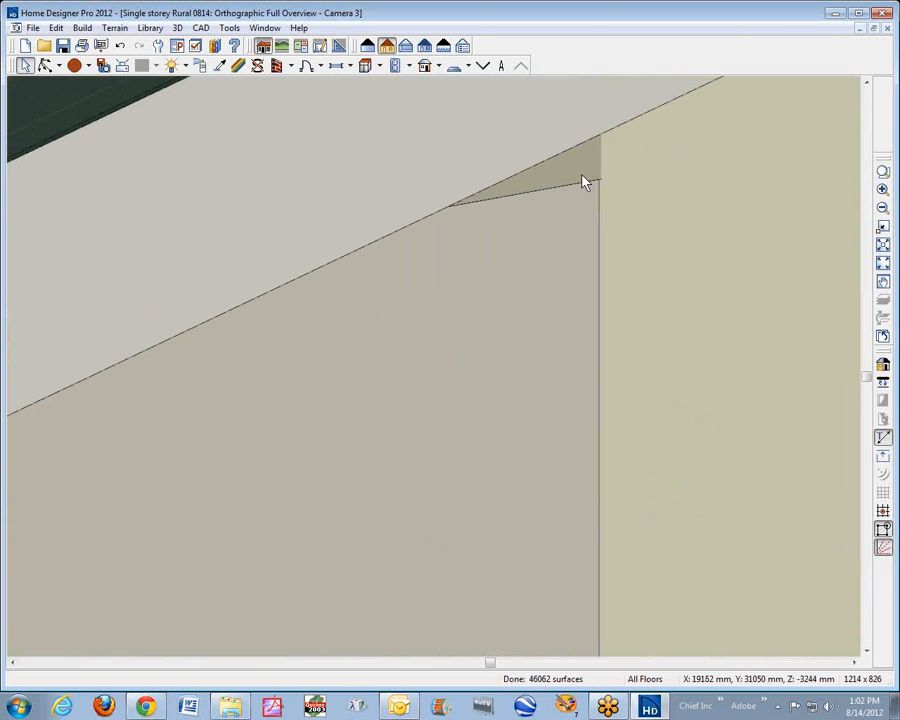
scroll(585, 183, down, 5)
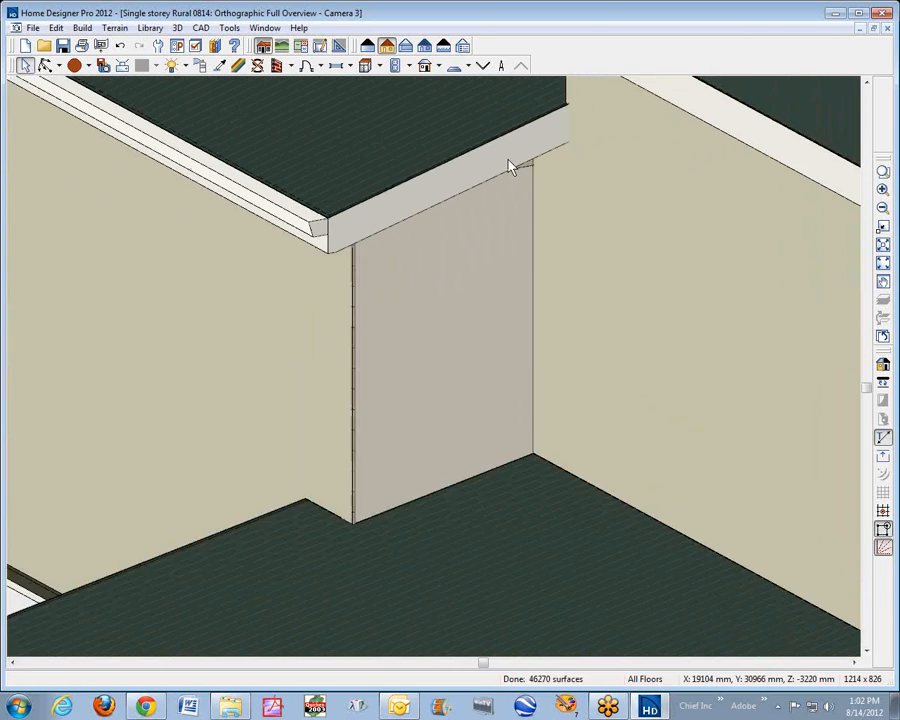
Examine the walls and roof junctions around the building in 3D, including the pergola wing, the deck side and the end wing.
scroll(508, 166, down, 5)
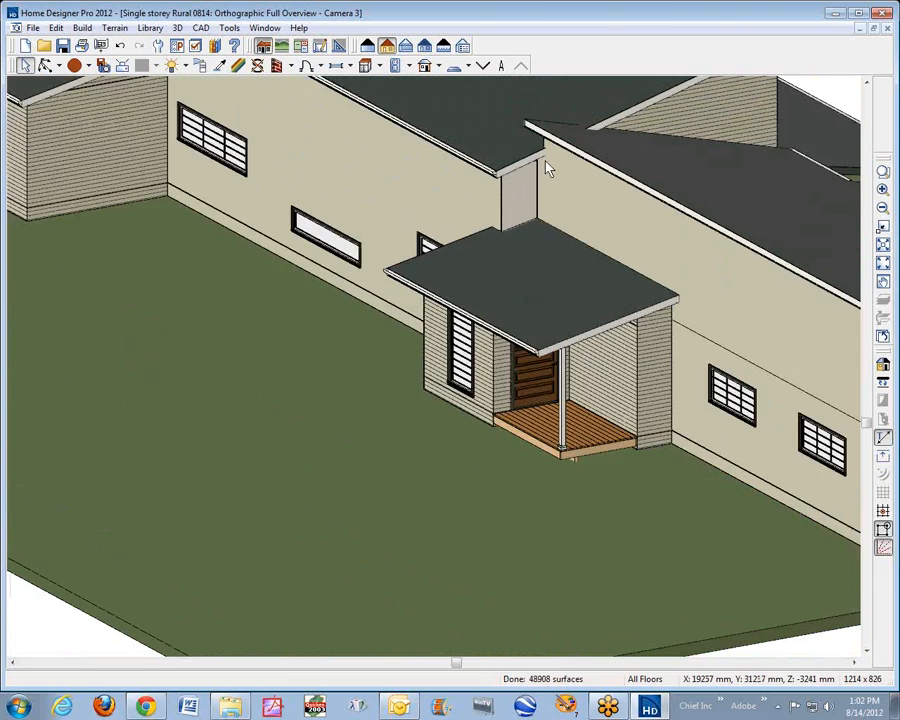
scroll(548, 169, down, 3)
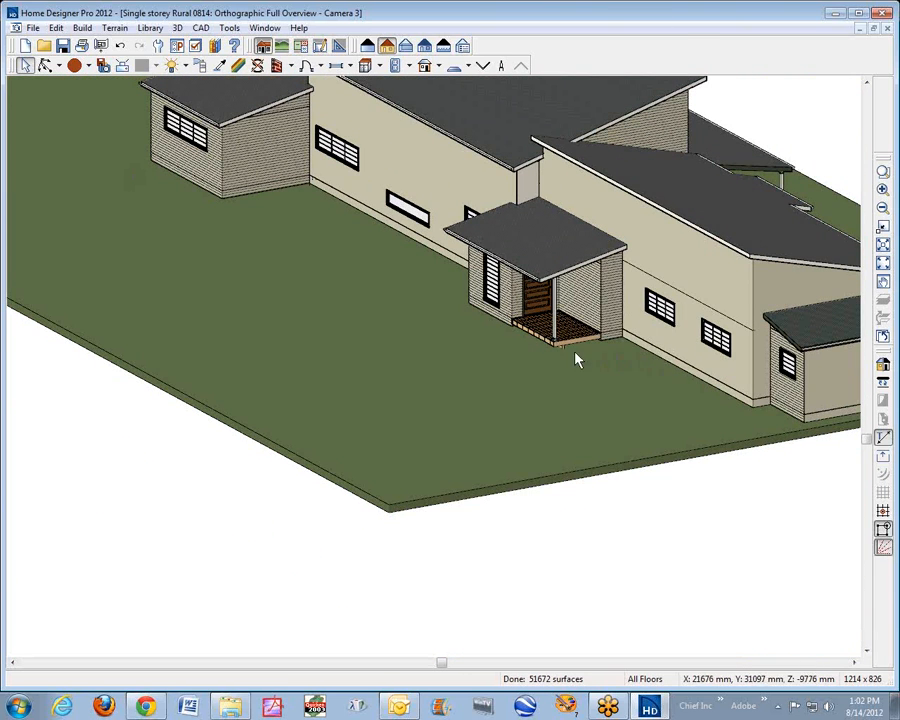
click(45, 65)
drag(640, 240, 498, 245)
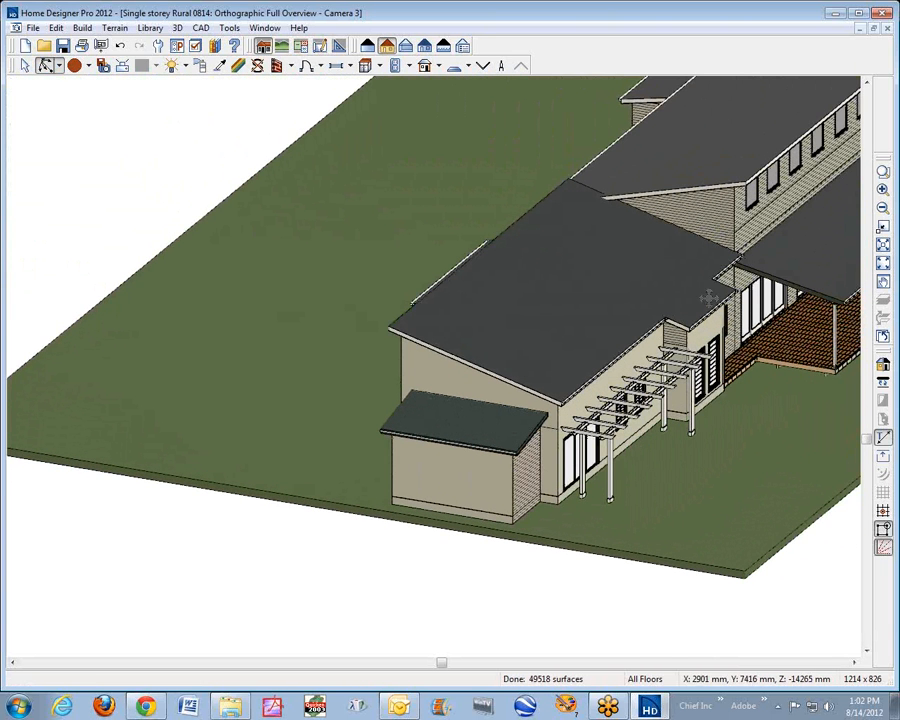
drag(783, 205, 715, 198)
key(space)
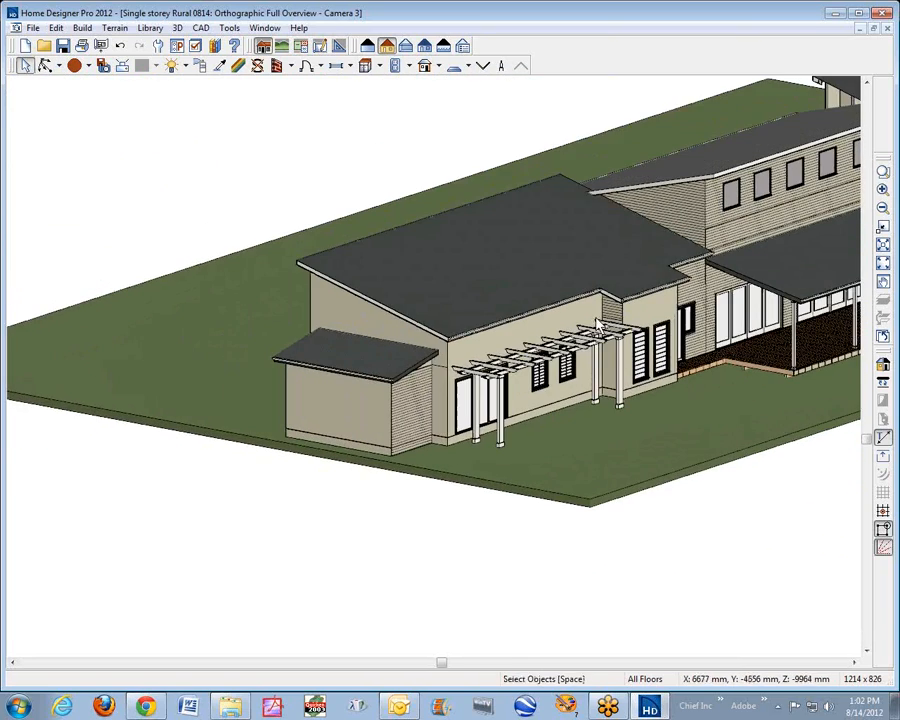
scroll(625, 313, up, 2)
scroll(626, 312, up, 2)
scroll(553, 249, down, 1)
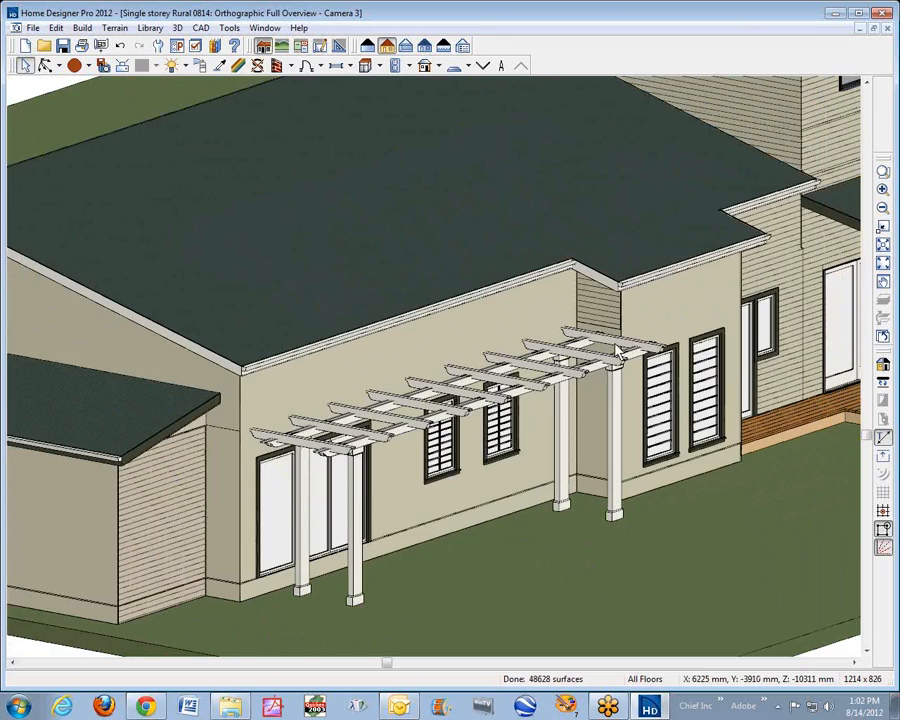
scroll(546, 288, down, 3)
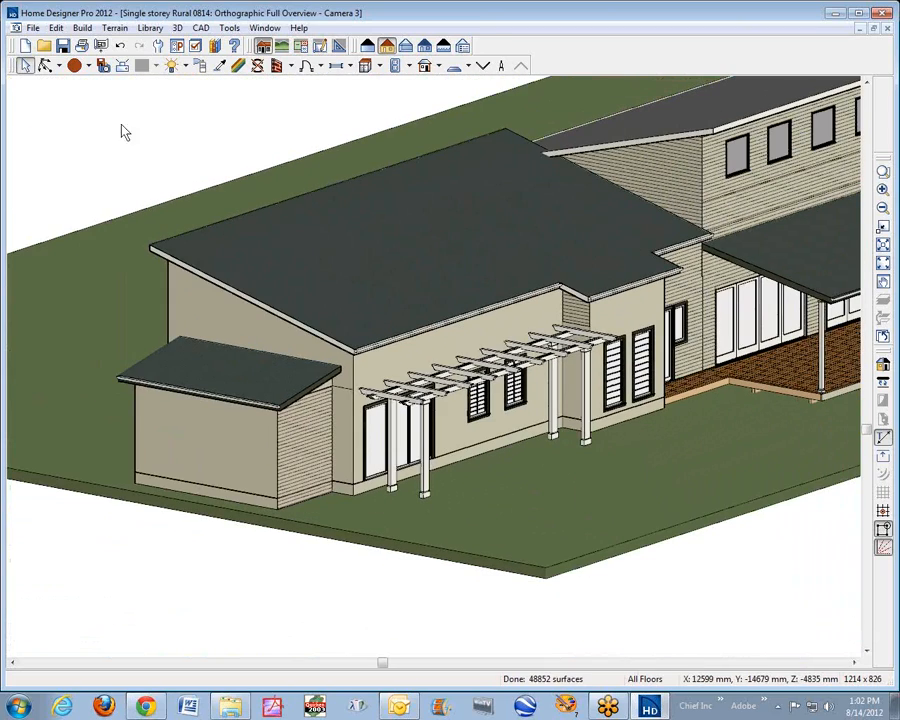
click(45, 65)
drag(463, 156, 408, 230)
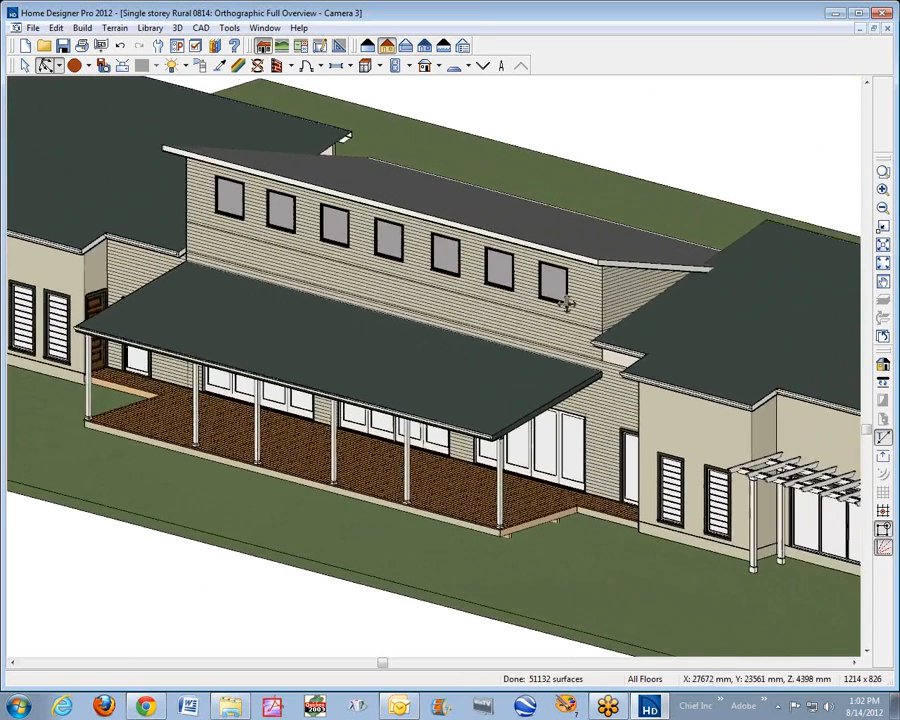
drag(566, 303, 542, 315)
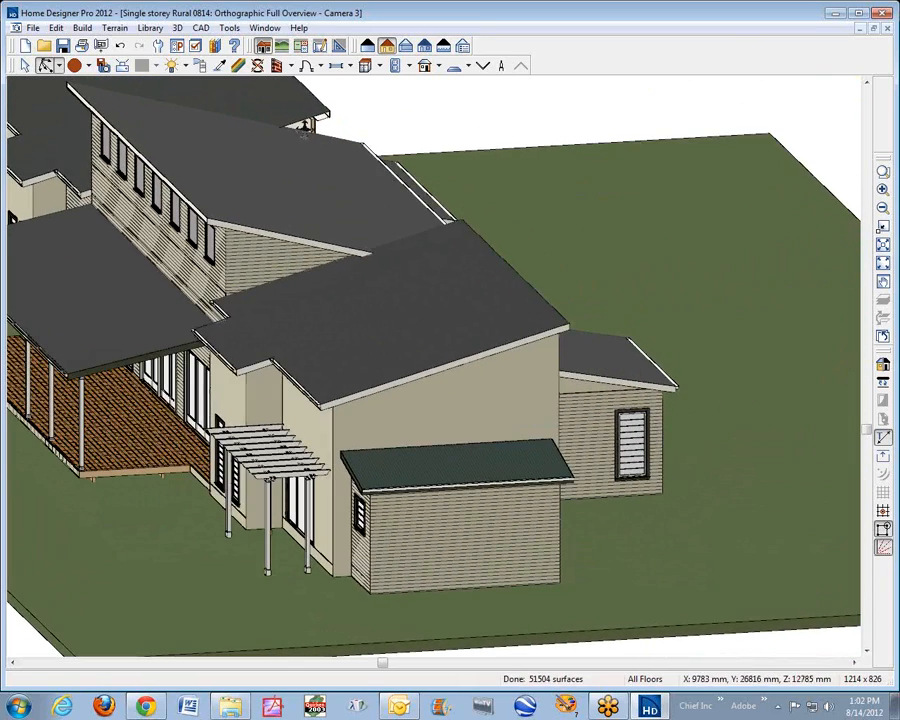
In the 3D overview, try to delete the stray wall segment protruding above the main roof beside the tall wing wall.
drag(457, 228, 404, 104)
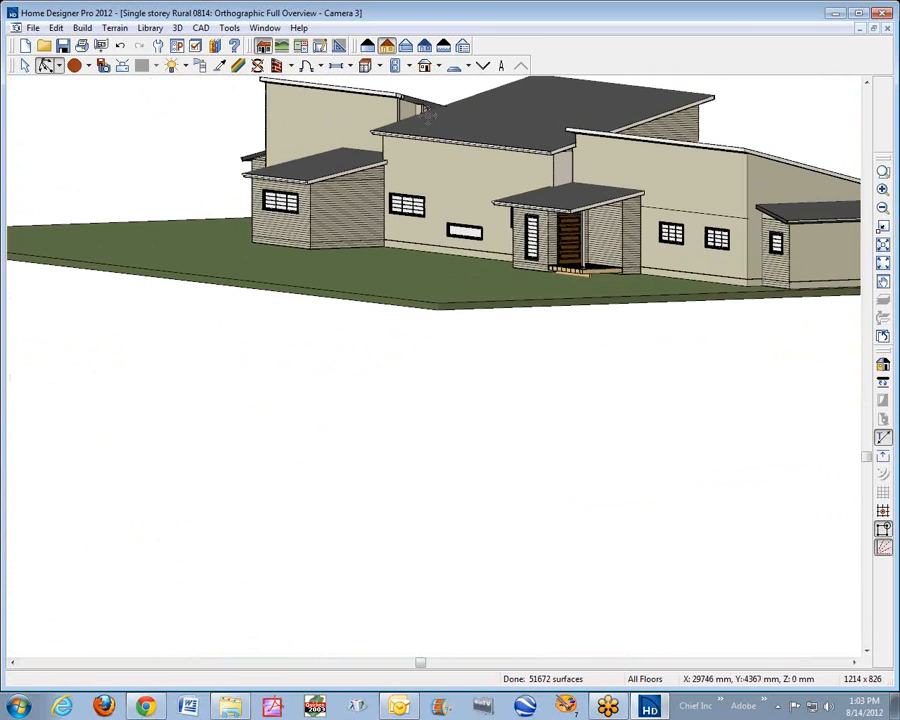
scroll(402, 106, up, 3)
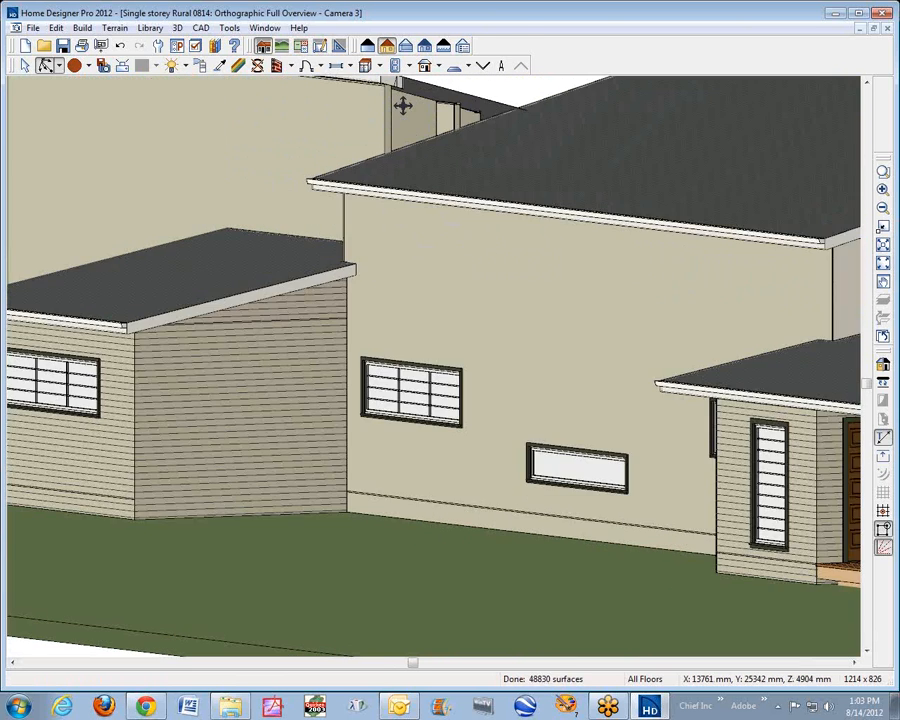
scroll(405, 106, up, 2)
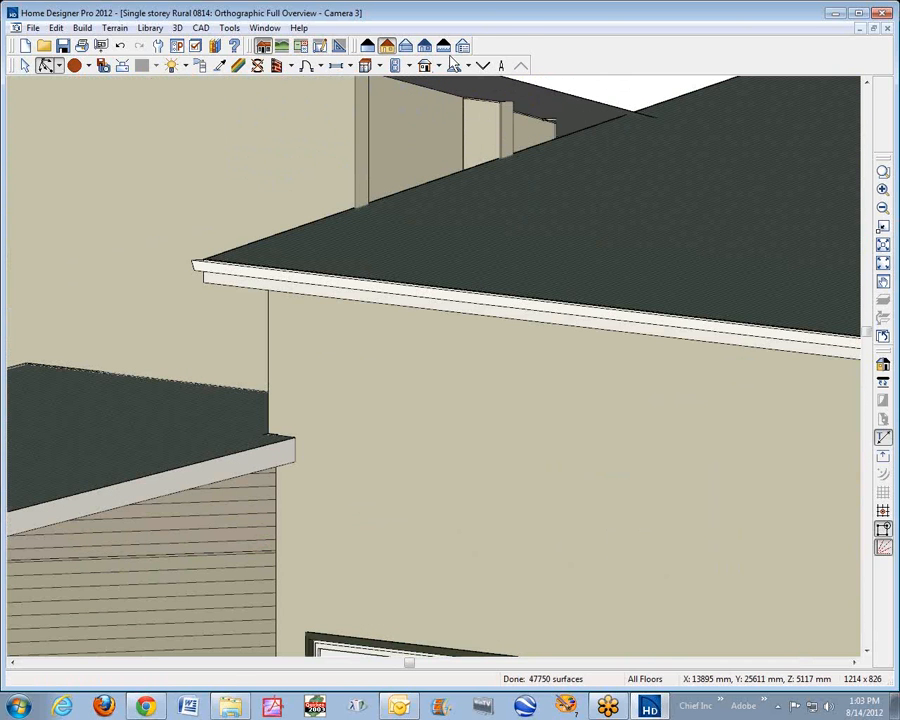
key(space)
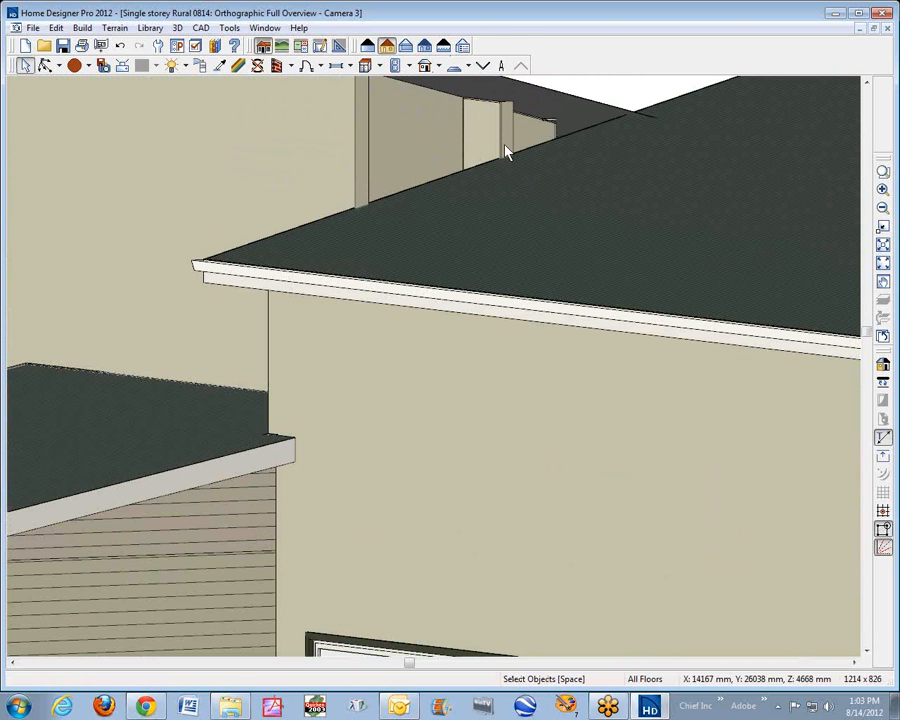
click(506, 150)
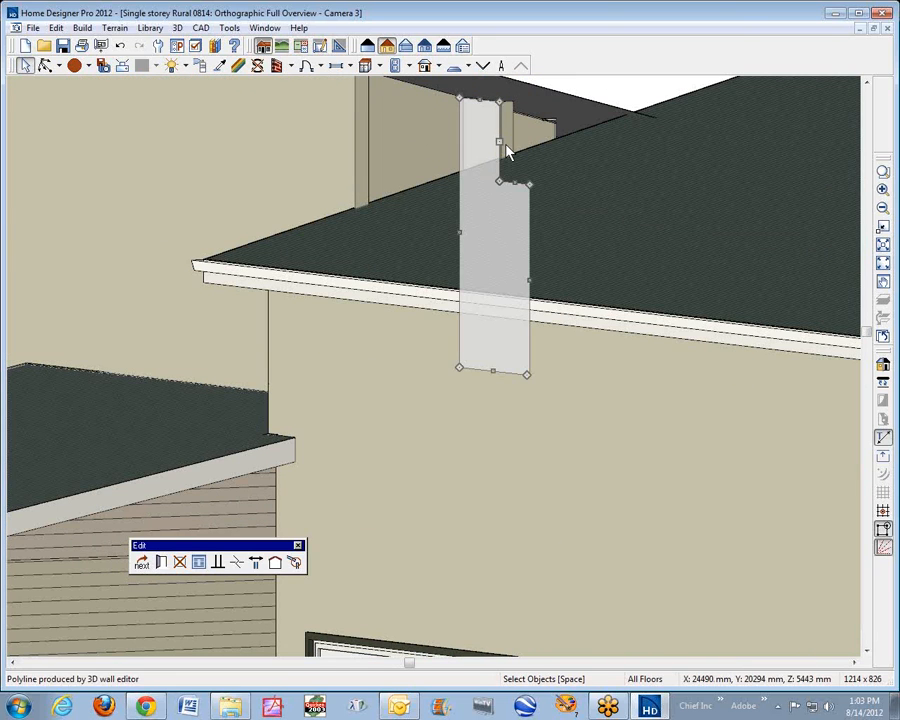
key(Delete)
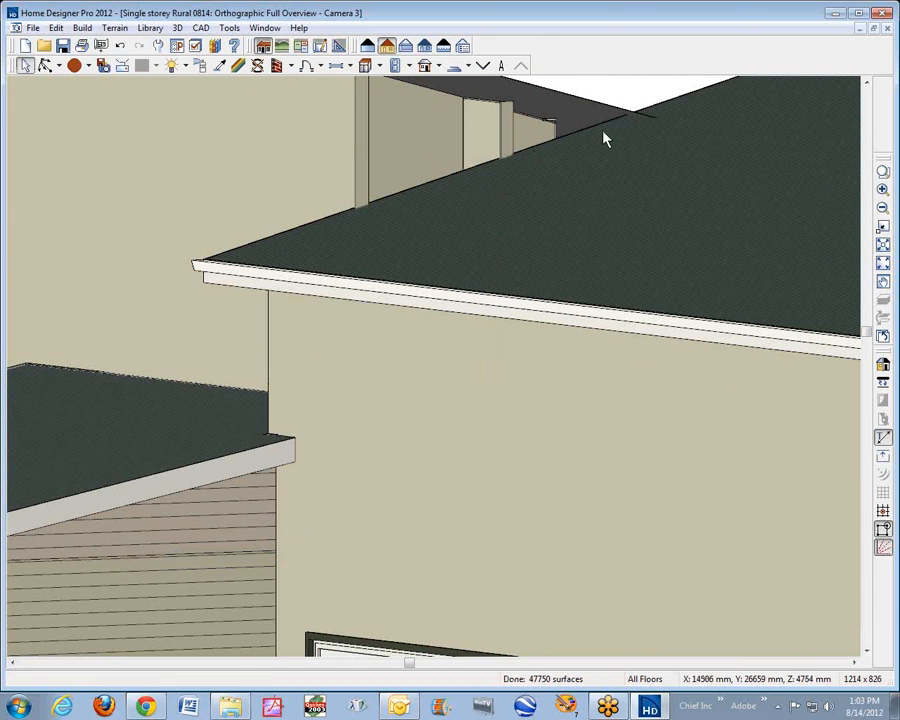
Hide the reference floor in the Floor 2 plan and compare the walls over the office and auditorium wing with the Floor 1 layout.
key(ctrl+Tab)
scroll(730, 137, down, 1)
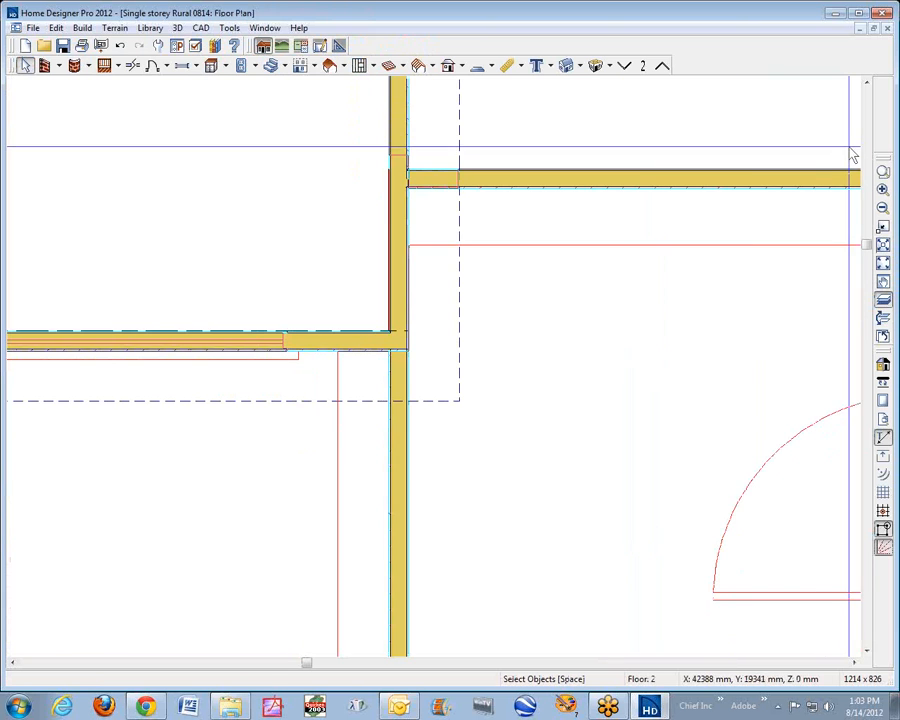
click(883, 208)
click(883, 209)
click(883, 209)
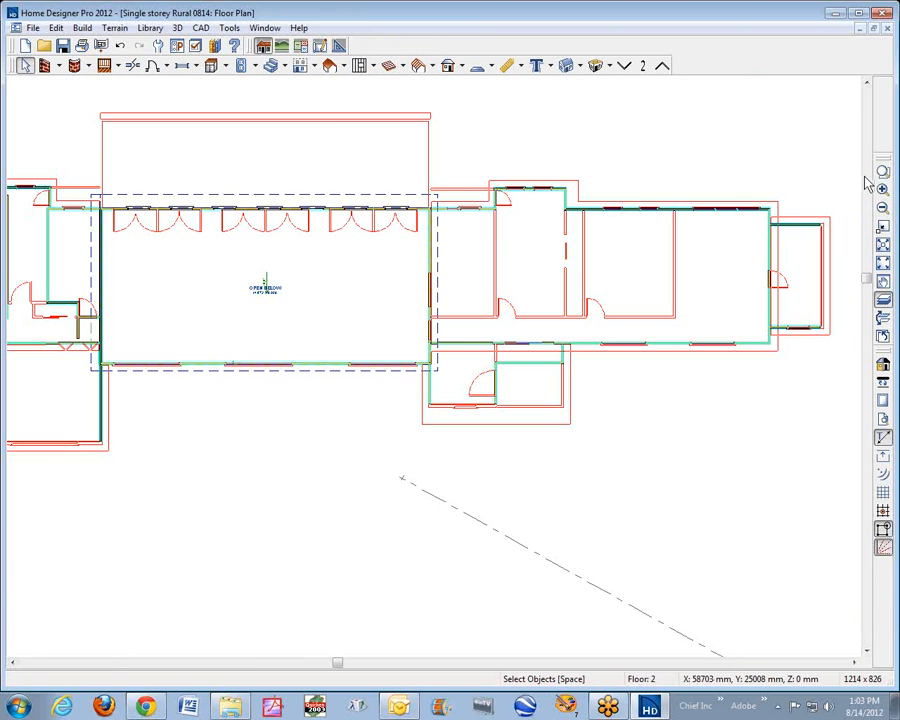
click(866, 182)
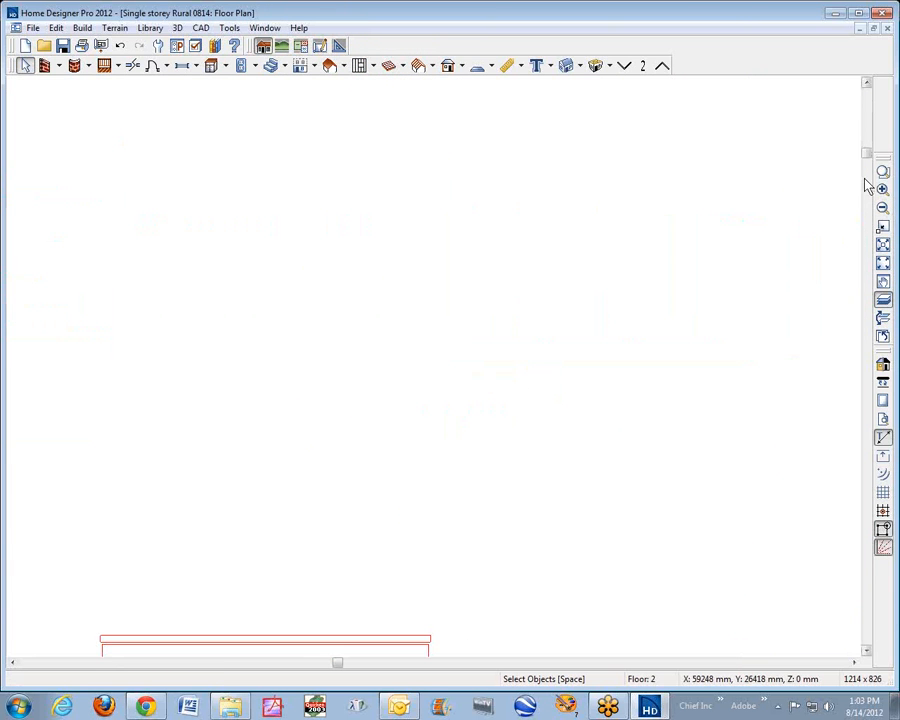
click(883, 262)
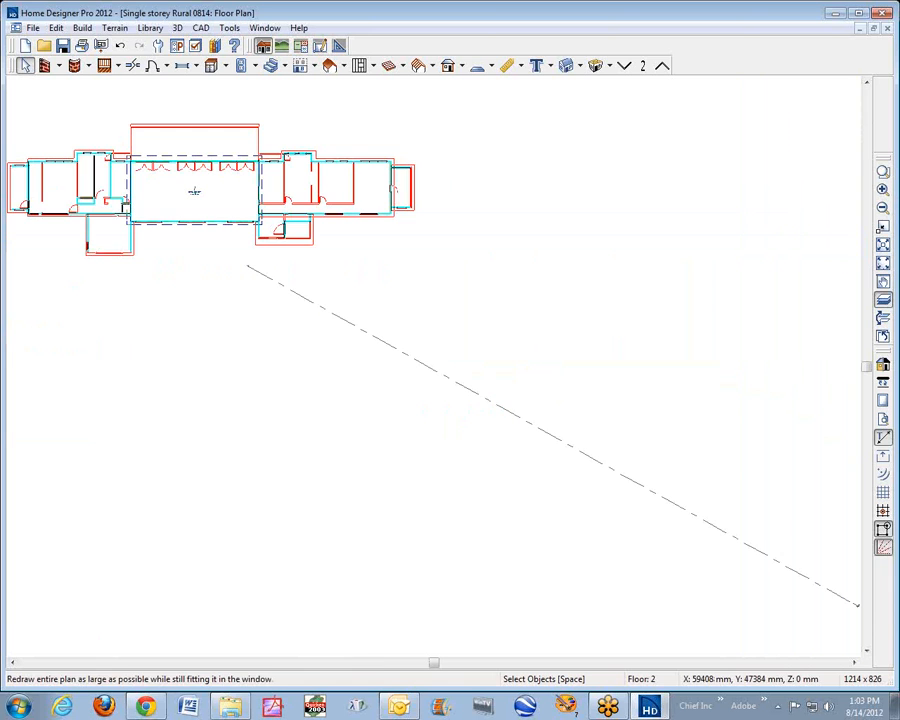
click(884, 300)
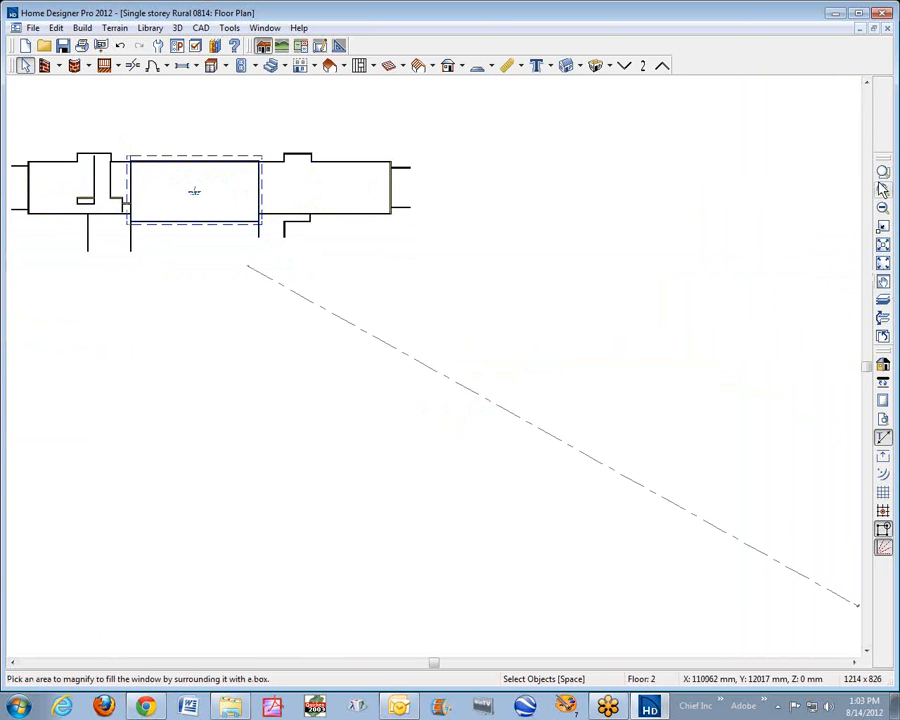
click(884, 173)
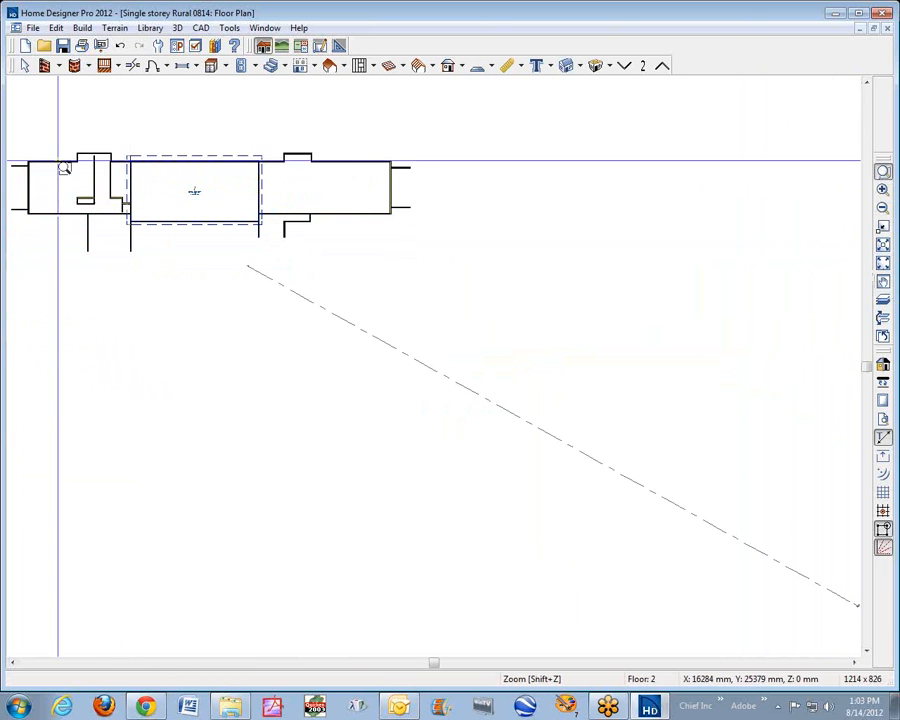
drag(36, 140, 182, 256)
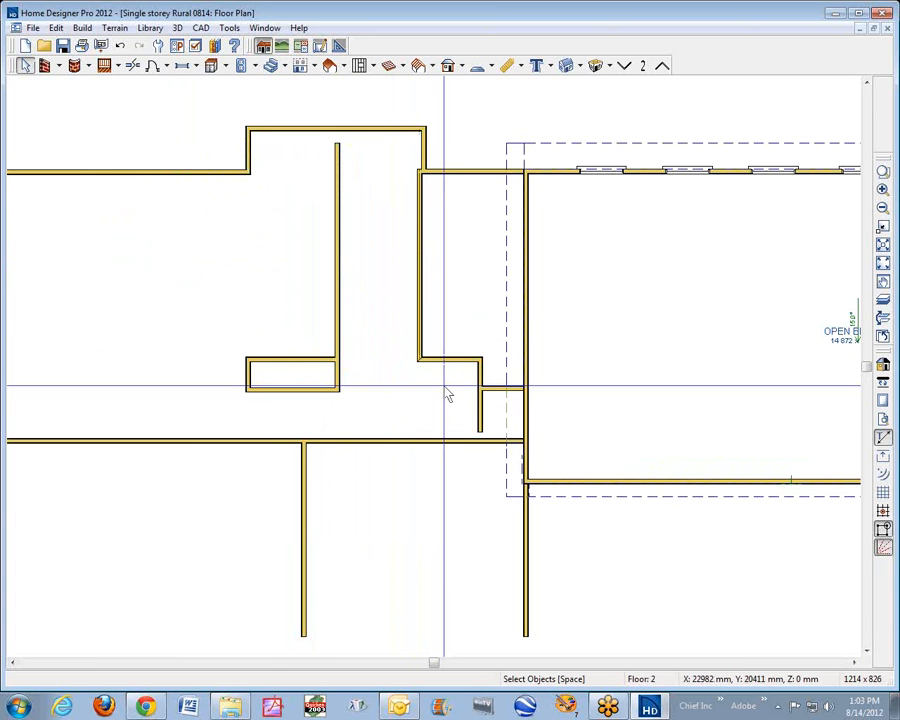
click(622, 66)
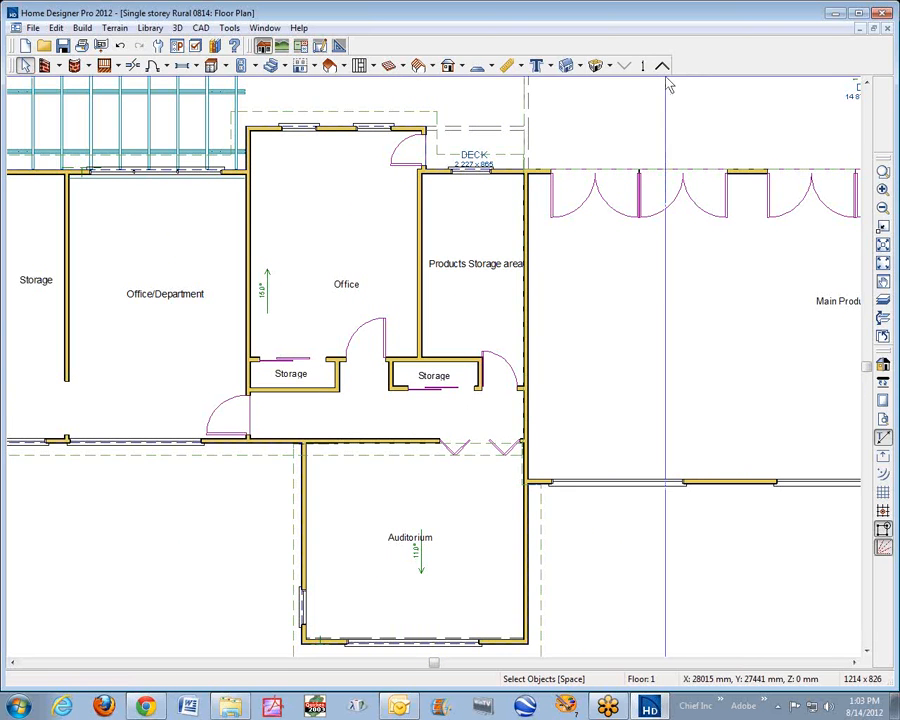
click(662, 66)
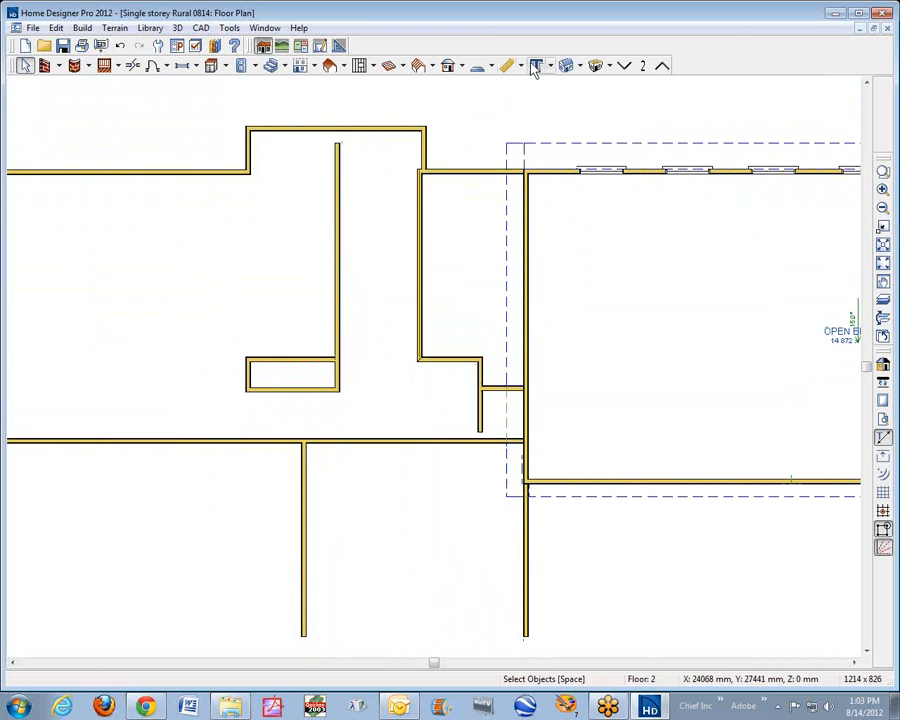
Examine the Floor 2 walls around the main room and adjoining wing in a doll house view, and close the view.
click(596, 66)
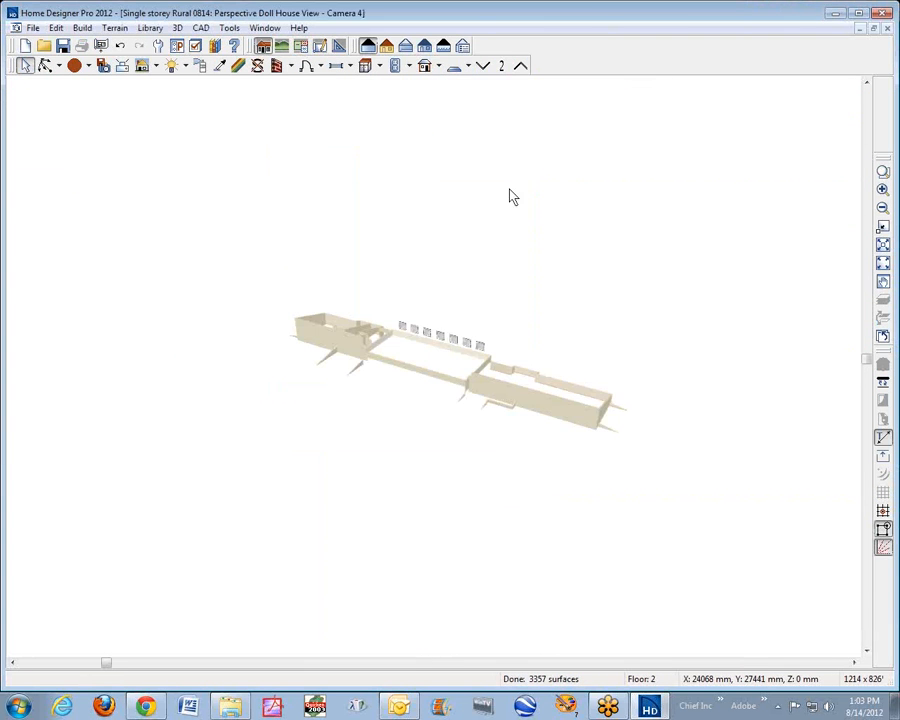
scroll(390, 324, up, 5)
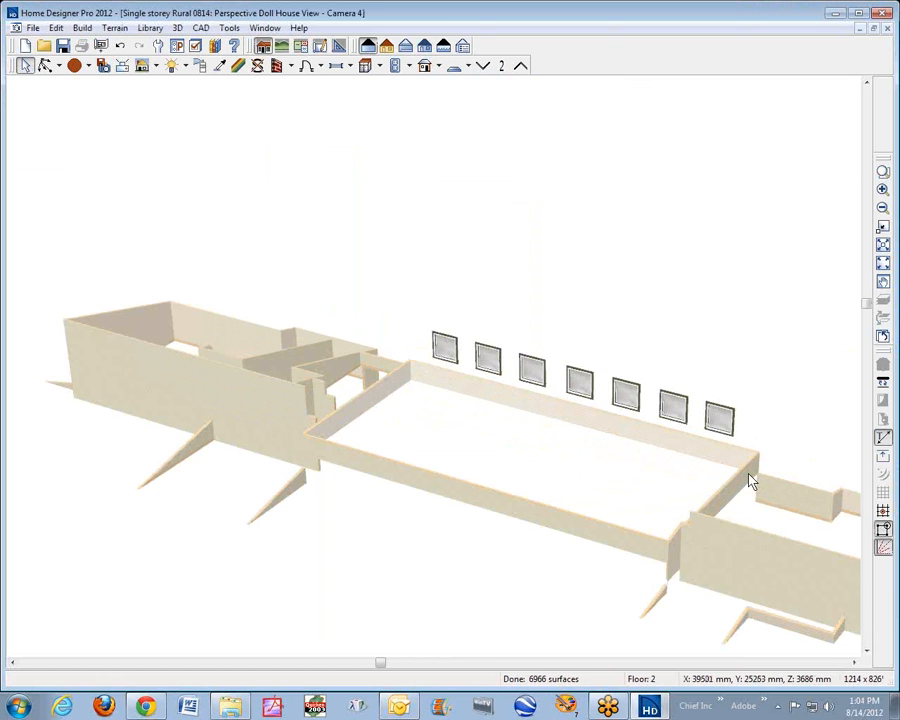
scroll(293, 453, up, 4)
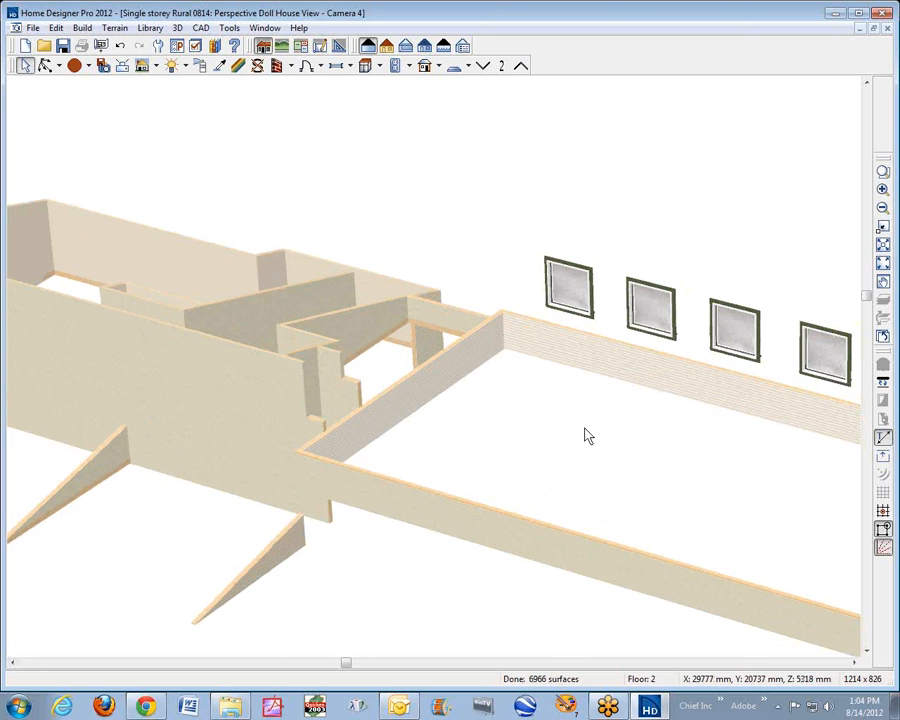
scroll(591, 432, down, 3)
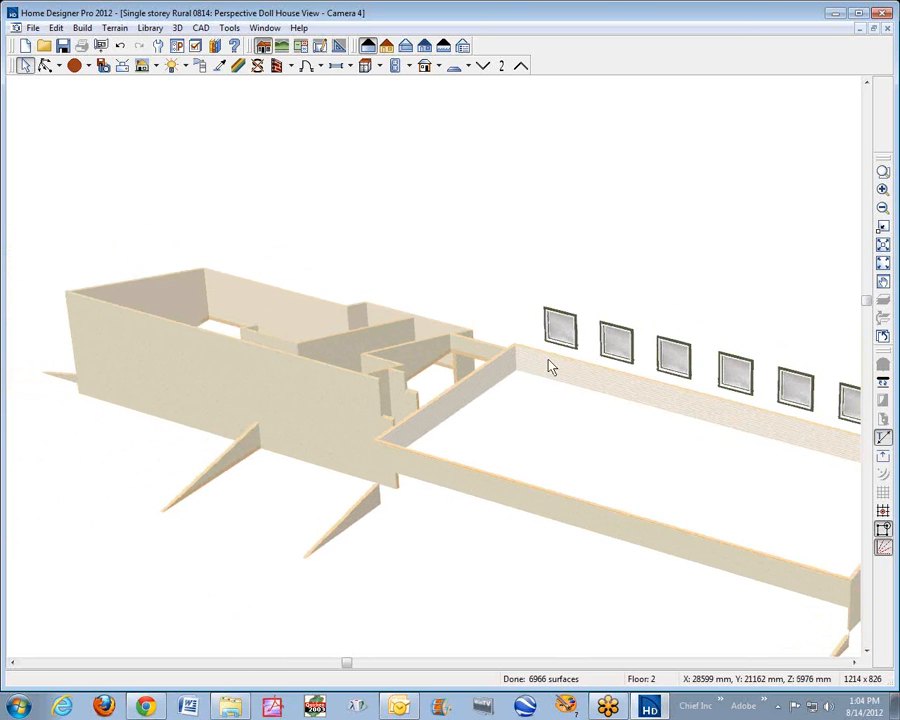
scroll(700, 240, up, 2)
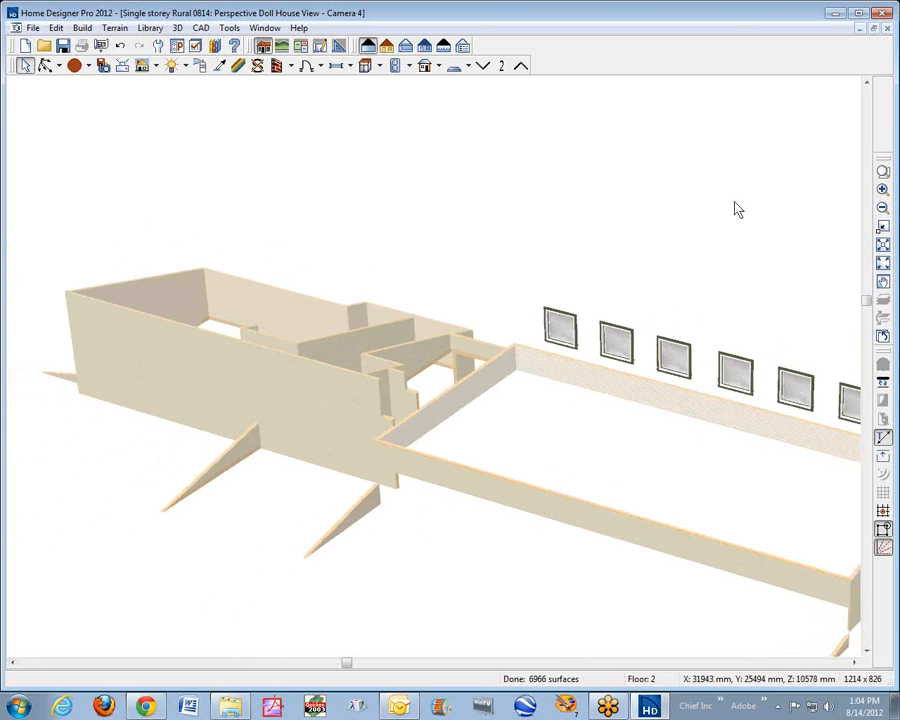
click(886, 28)
Compare the whole Floor 2 wall layout with the stray wall pieces above the roof in the 3D overview.
scroll(790, 104, down, 3)
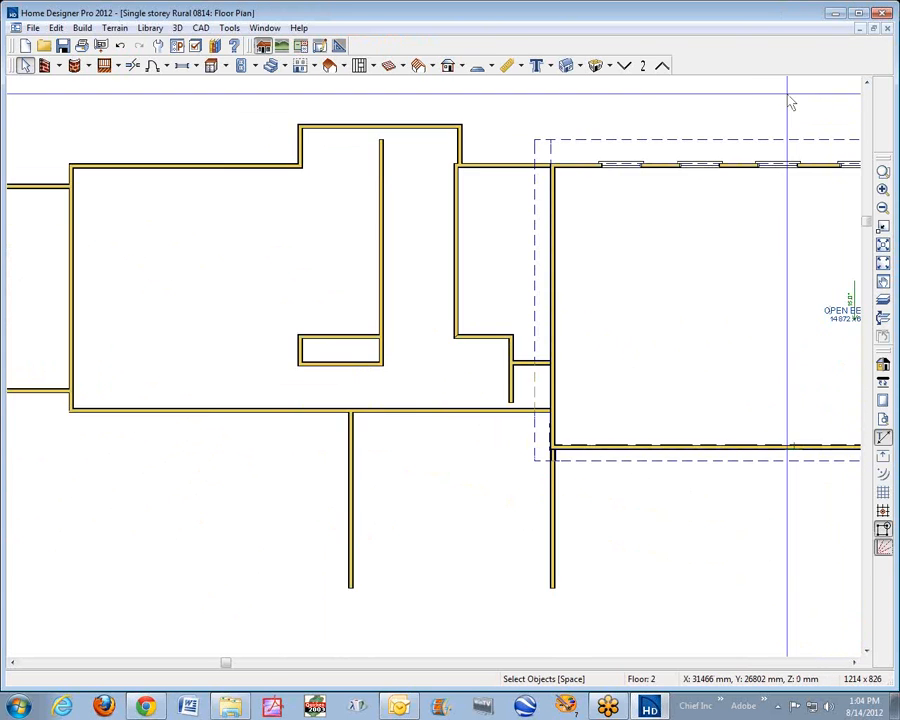
click(883, 245)
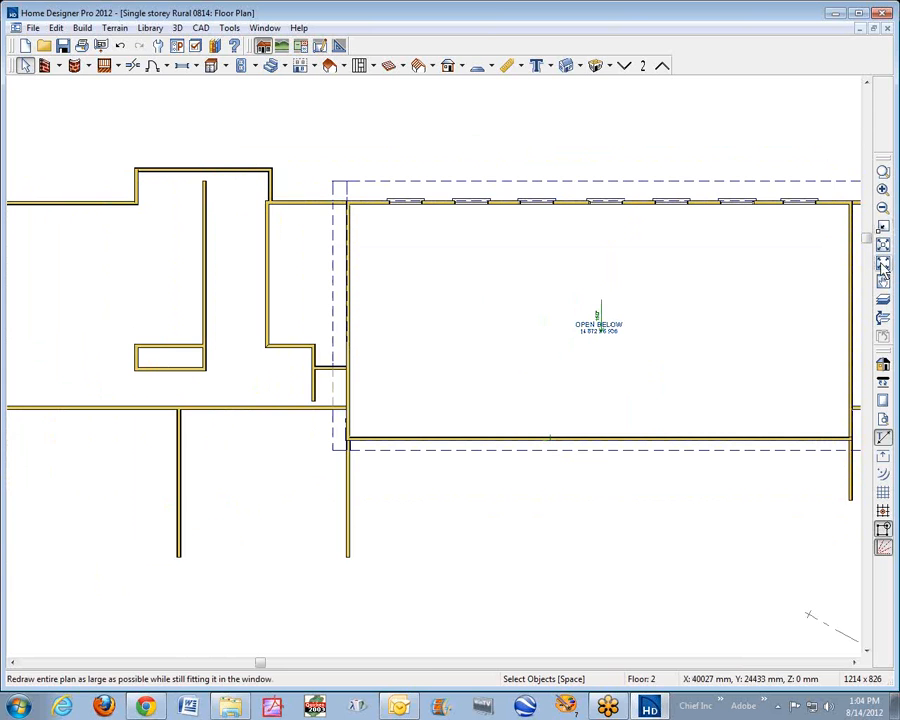
click(886, 264)
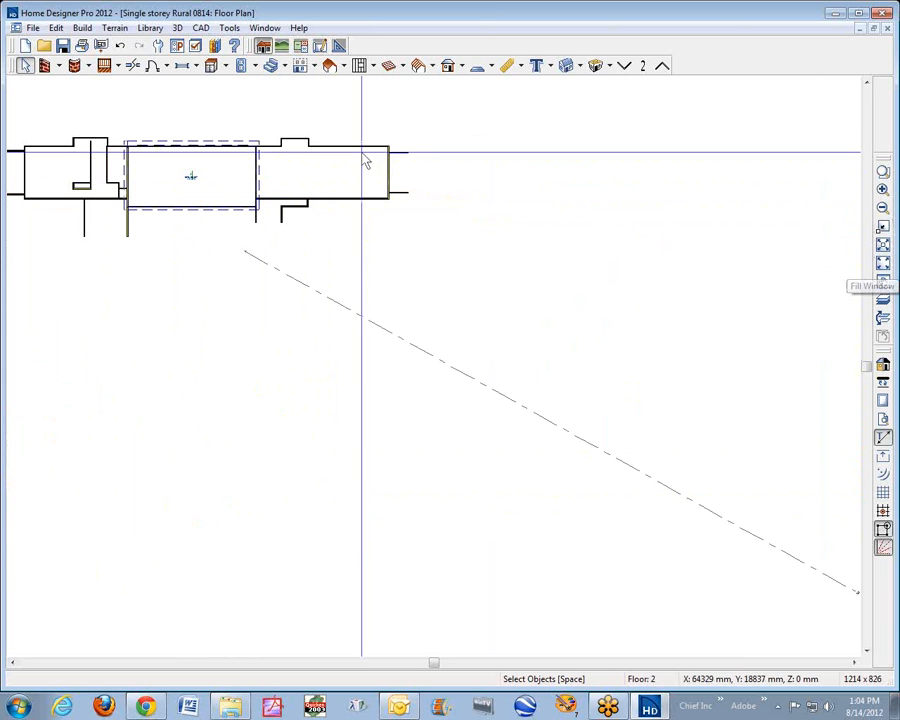
key(ctrl+Tab)
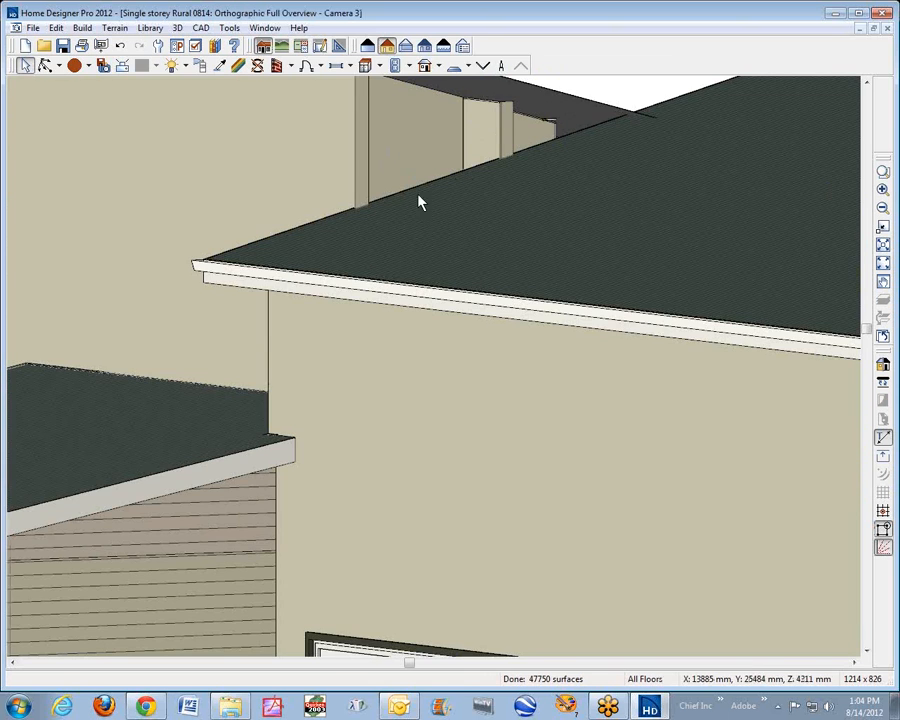
scroll(486, 175, down, 5)
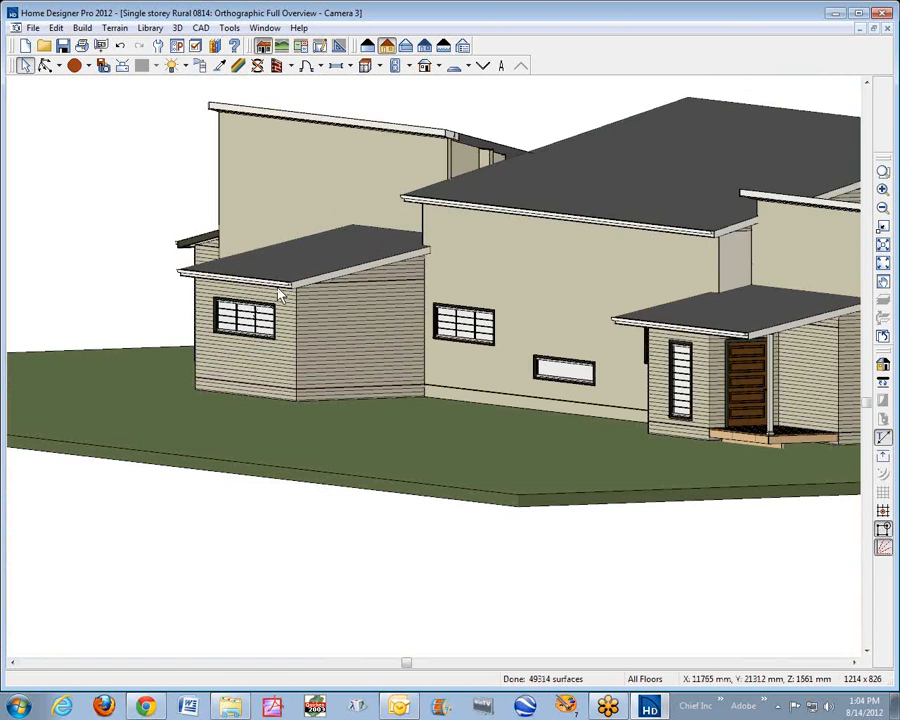
key(ctrl+Tab)
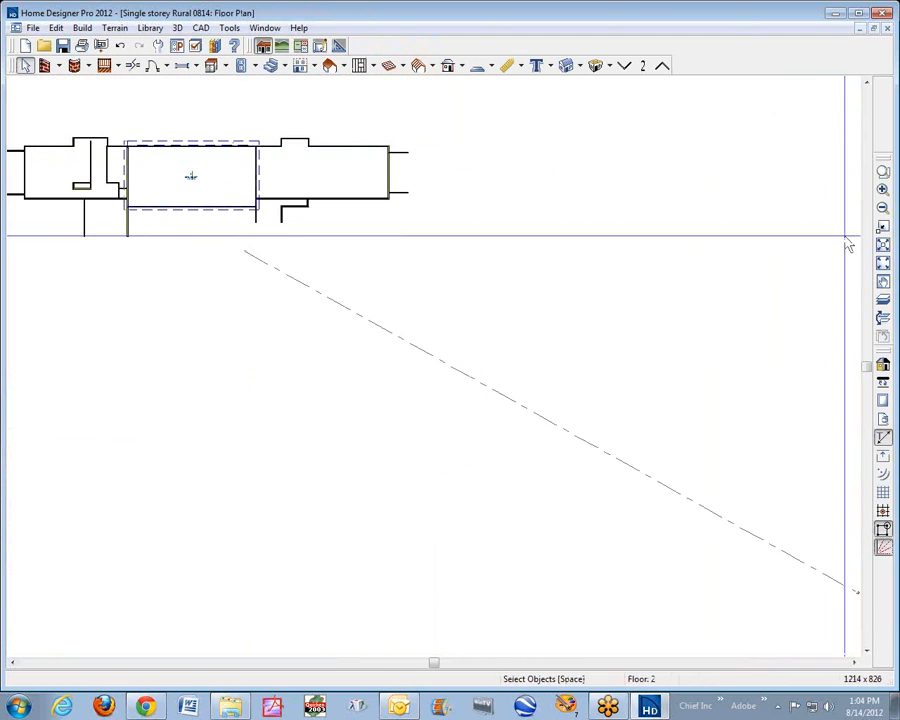
Check the main room's corner beside the auditorium in the Floor 2 plan, with the reference floor shown and hidden again.
click(883, 300)
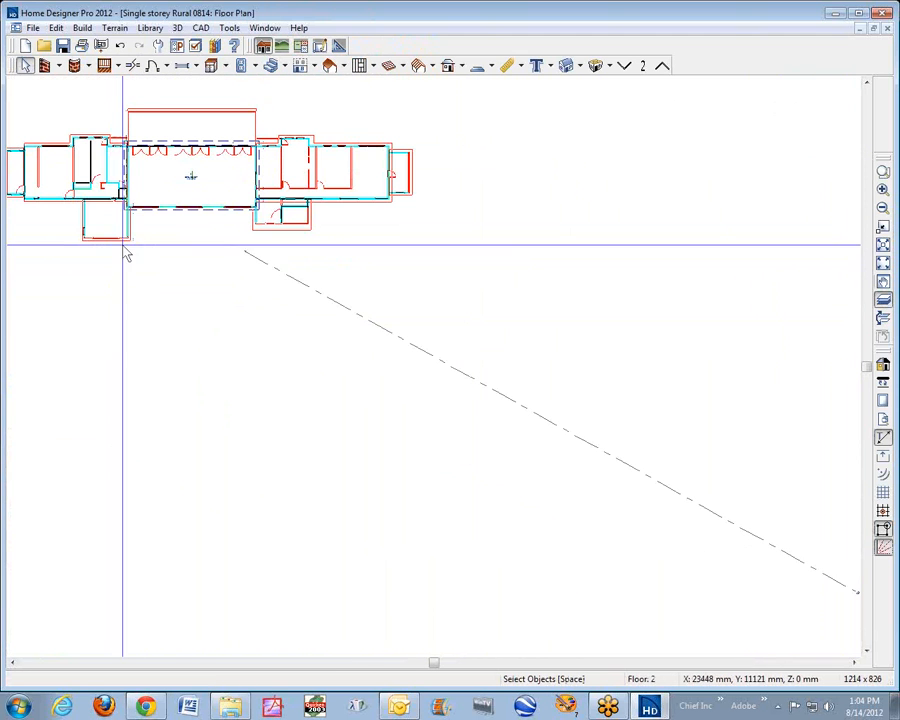
click(883, 172)
drag(80, 177, 175, 245)
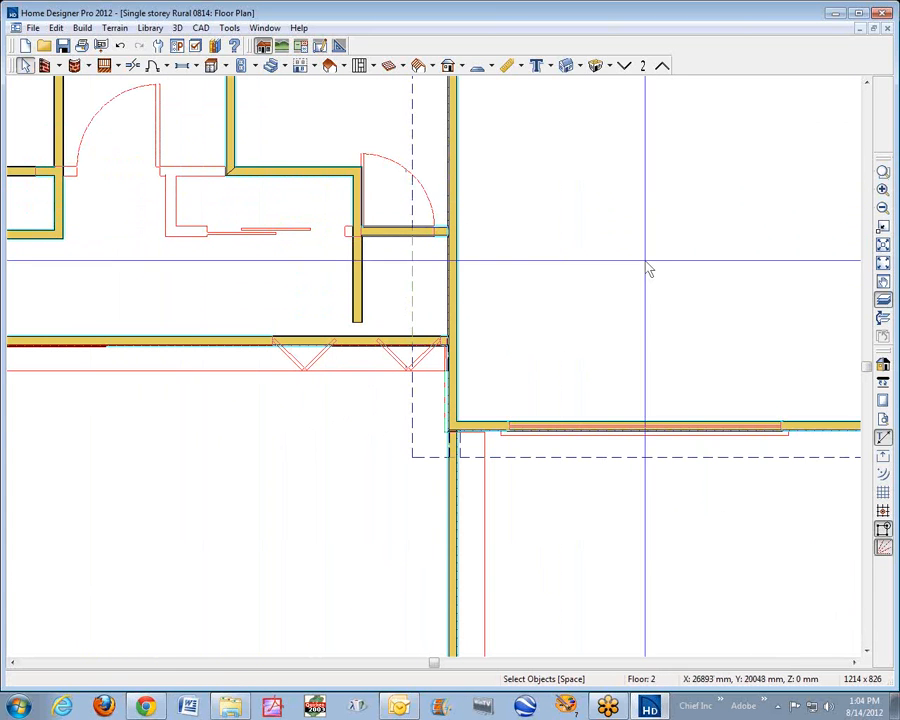
click(884, 301)
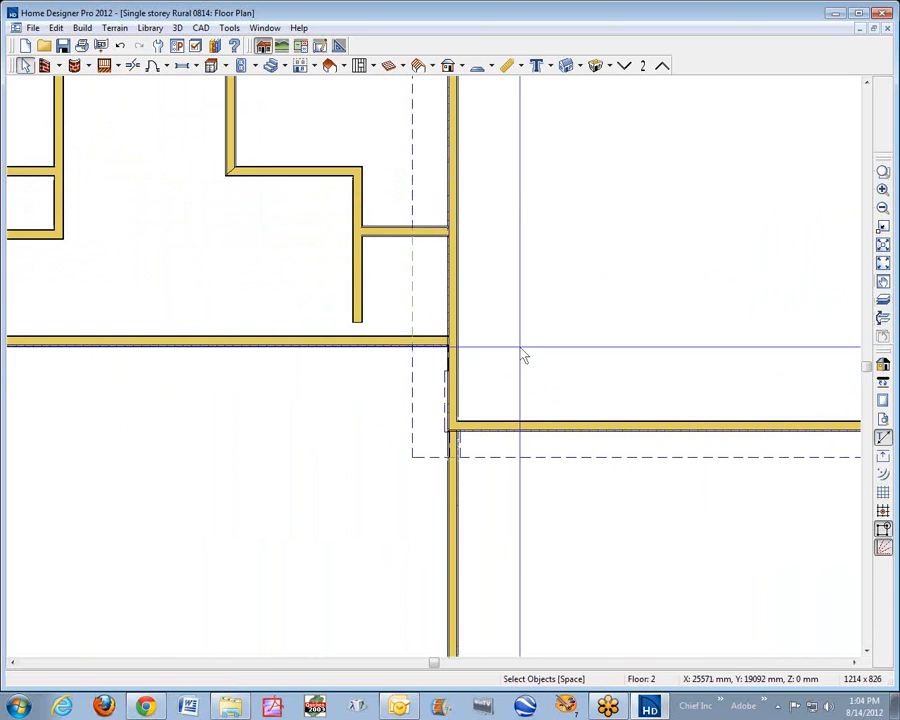
scroll(520, 354, up, 2)
scroll(519, 357, up, 1)
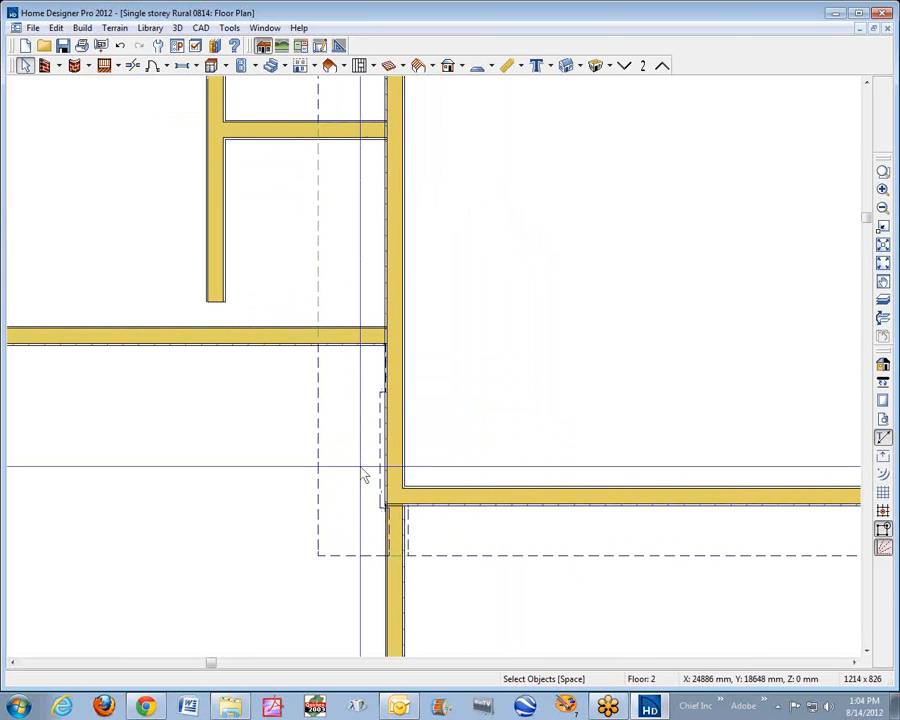
Recheck the stray wall above the roof in 3D and look for its matching wall beside the main room in the Floor 2 plan.
key(ctrl+Tab)
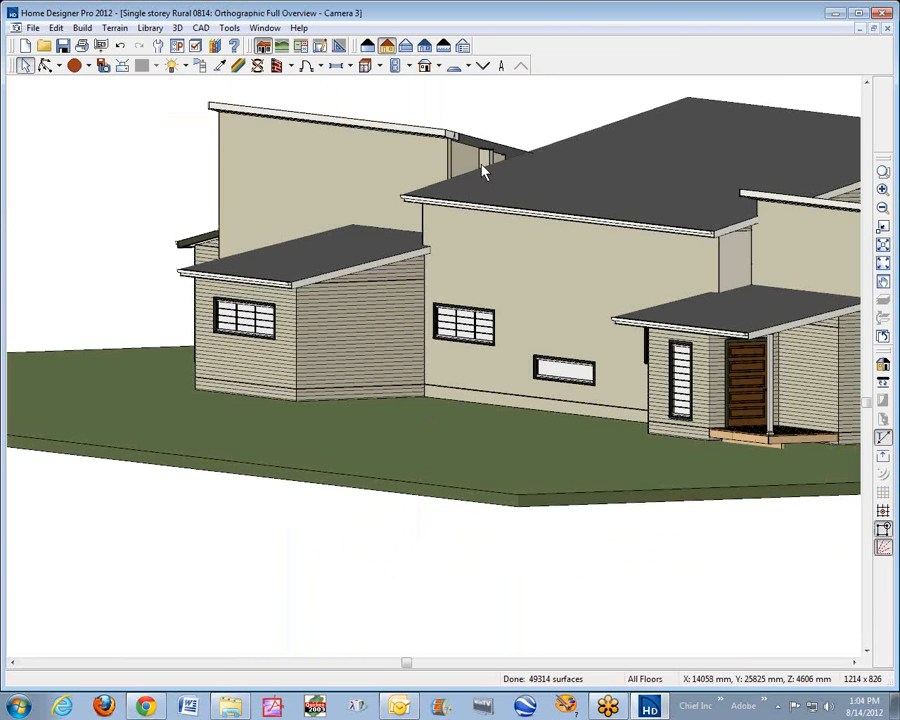
key(ctrl+Tab)
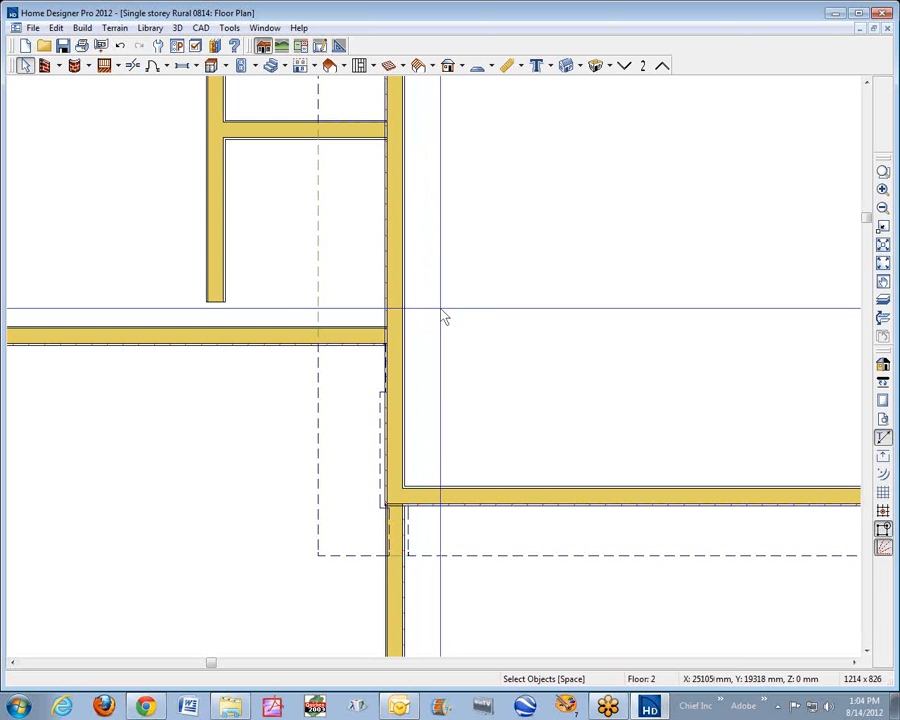
scroll(432, 320, down, 5)
scroll(442, 319, down, 3)
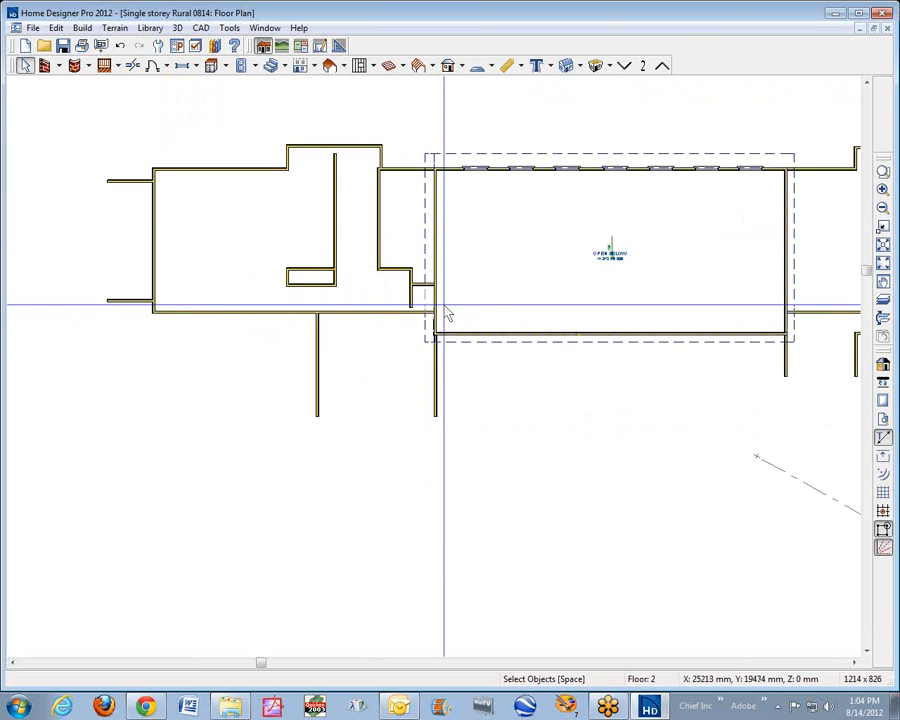
scroll(446, 316, up, 3)
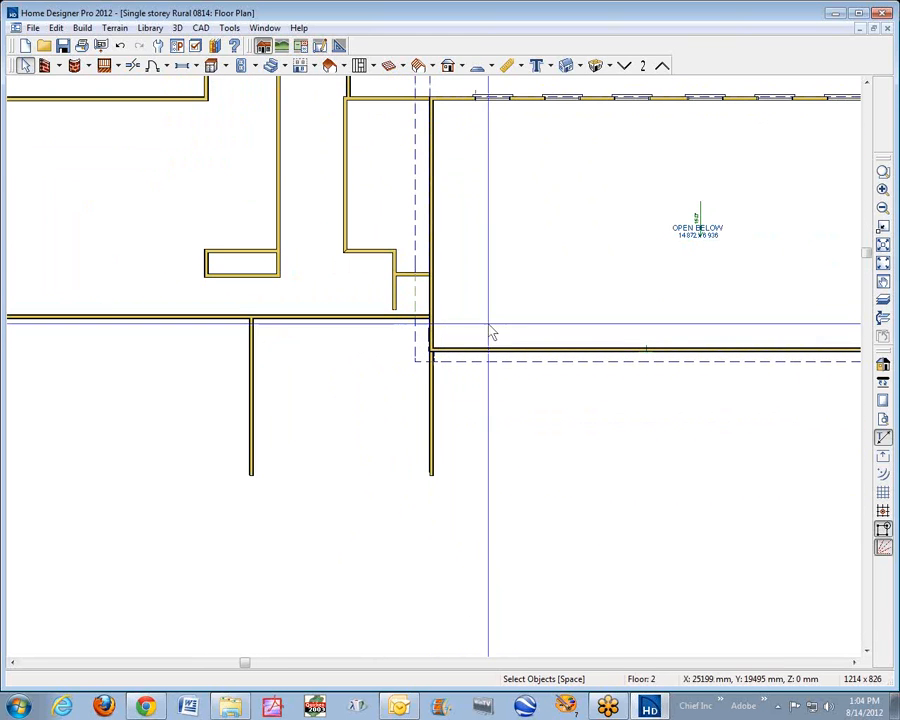
click(607, 362)
key(Escape)
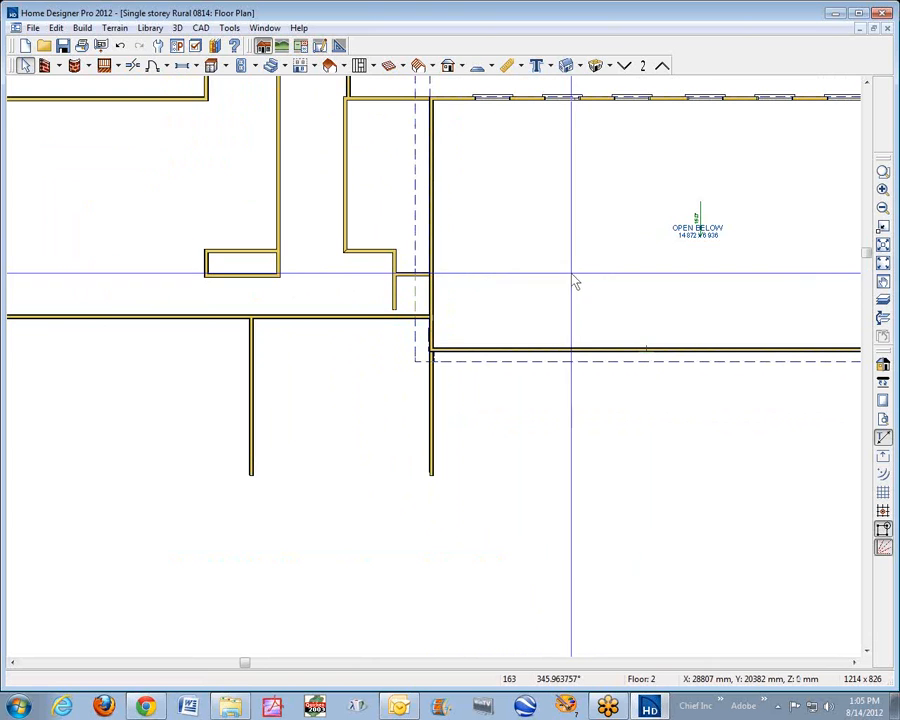
Inspect the roof plane edges in the Floor 1 plan where the auditorium meets the main produce display area.
click(622, 68)
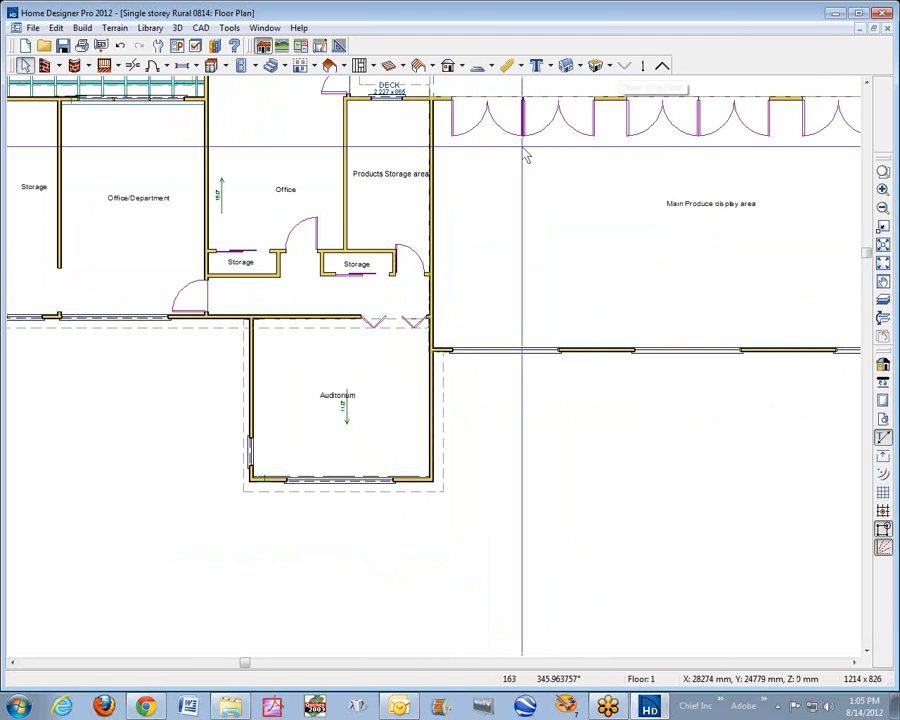
scroll(424, 345, up, 5)
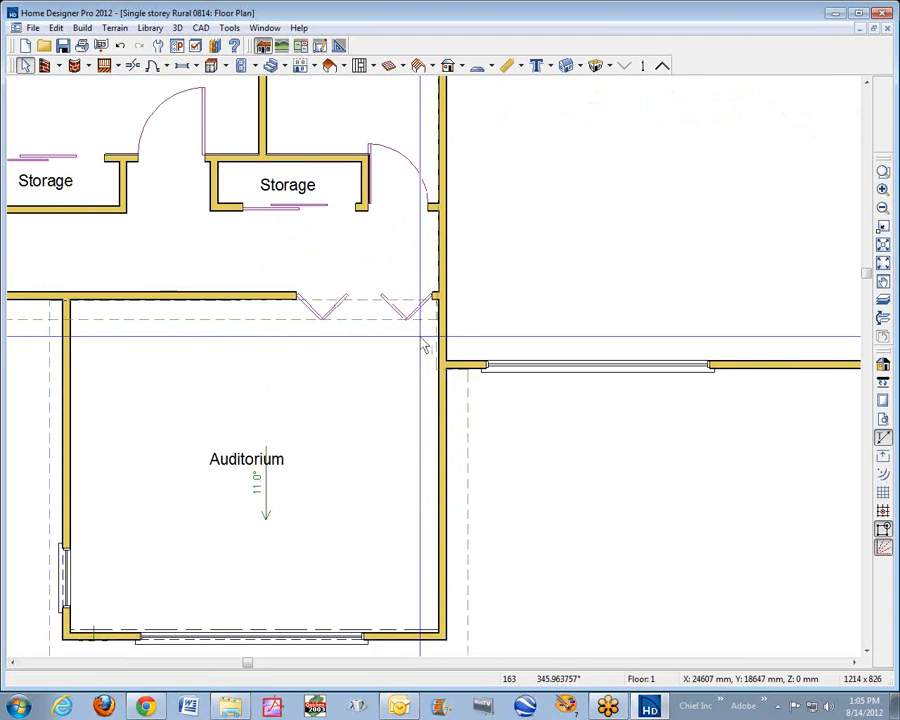
scroll(456, 368, up, 1)
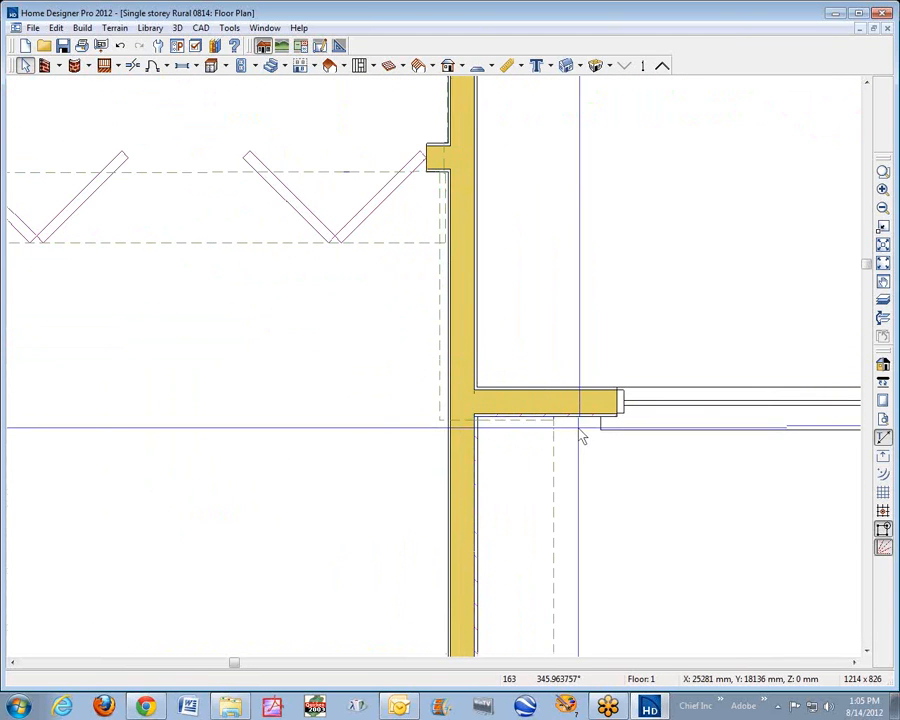
click(556, 444)
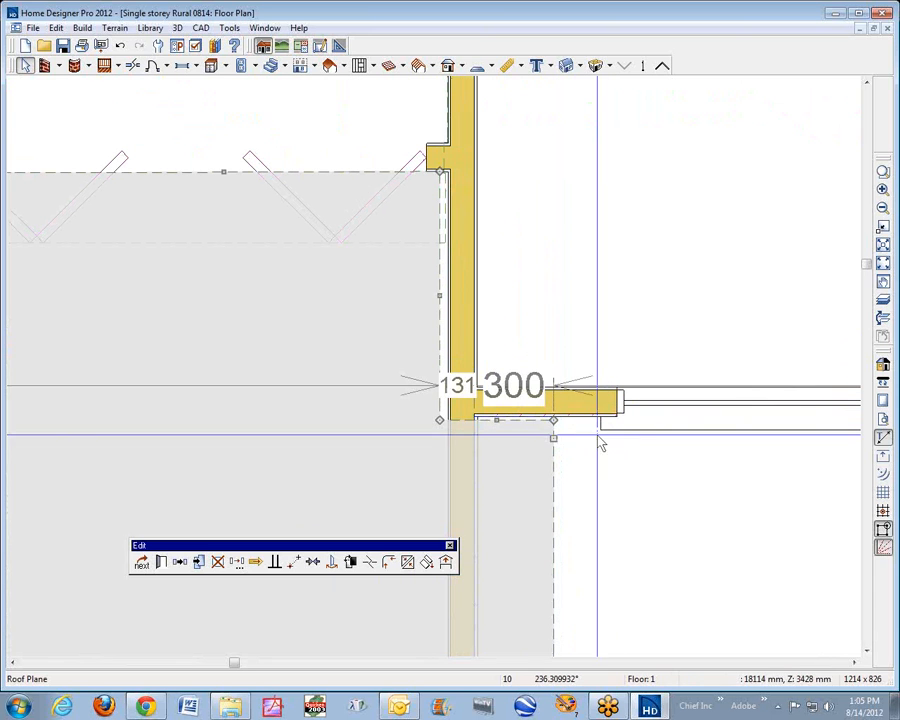
key(Escape)
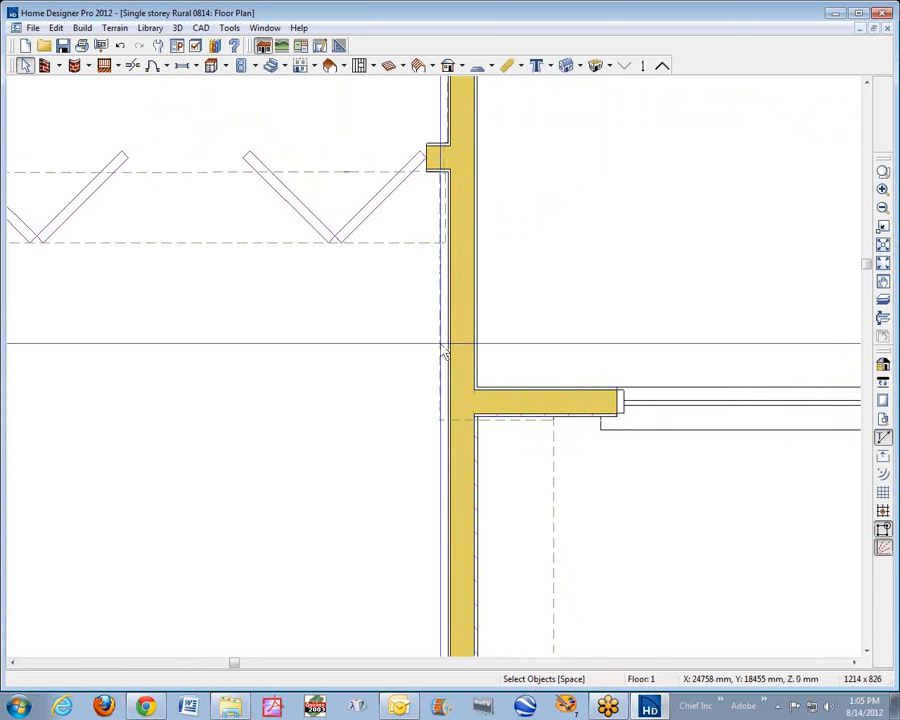
click(447, 346)
key(Escape)
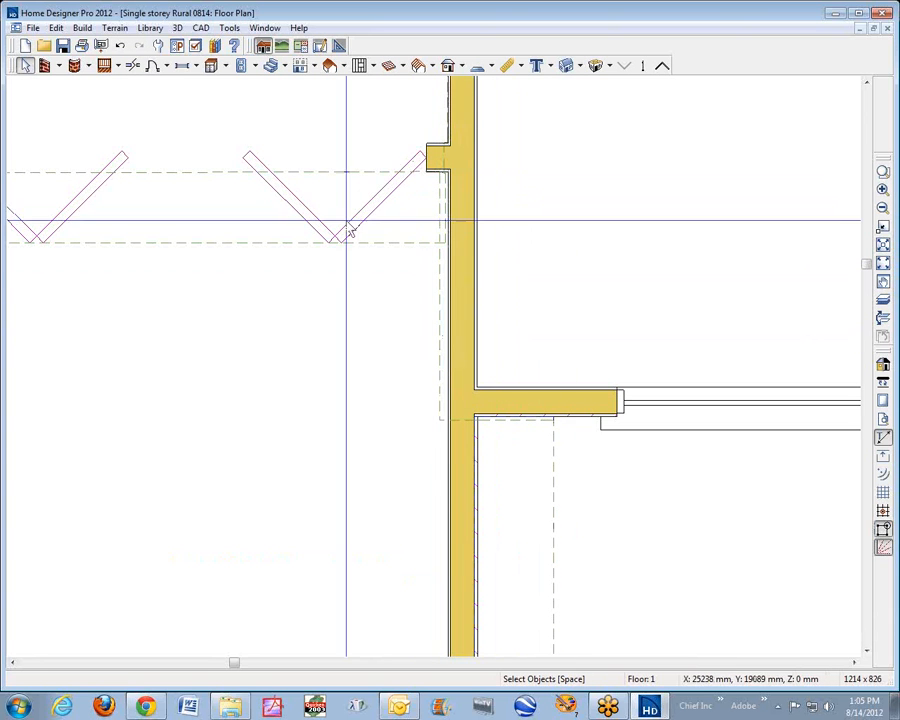
click(405, 257)
key(Escape)
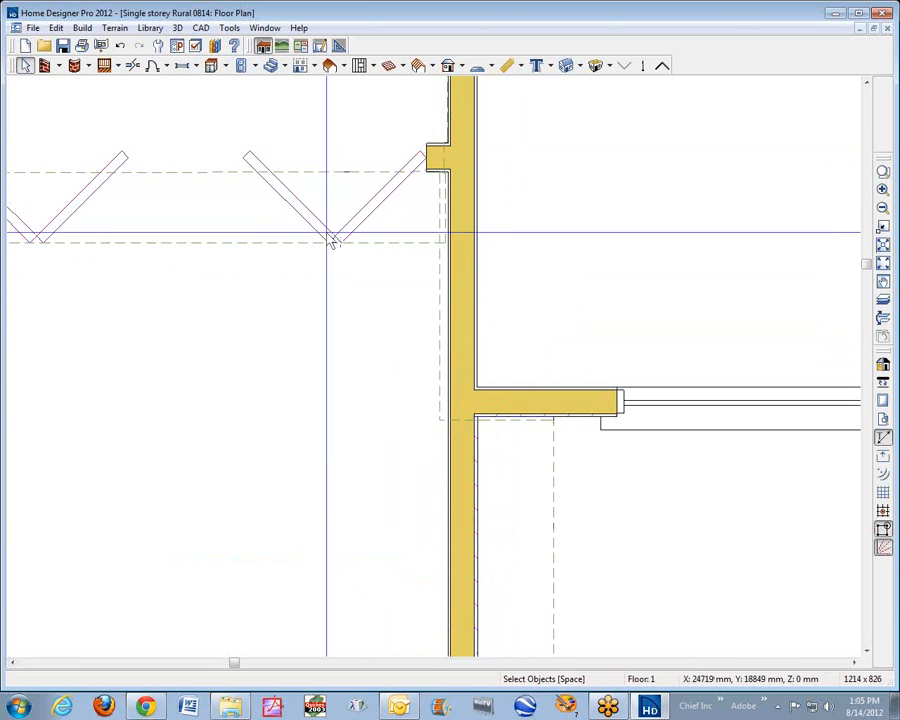
click(270, 244)
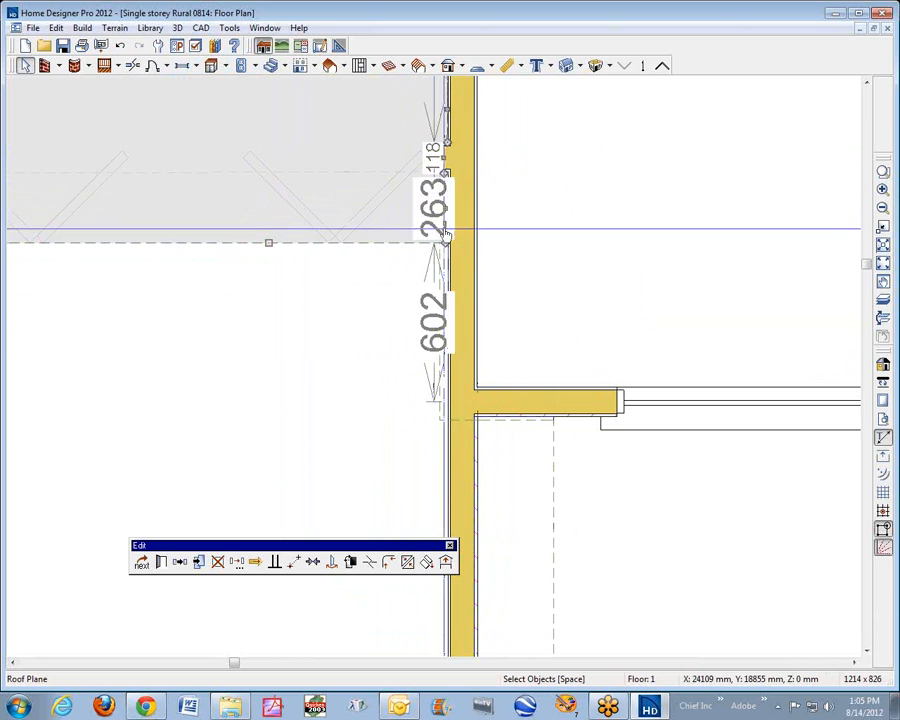
click(584, 166)
Review the General settings of the tall attic wall at the roof junction in the 3D overview, and cancel the dialog.
key(ctrl+Tab)
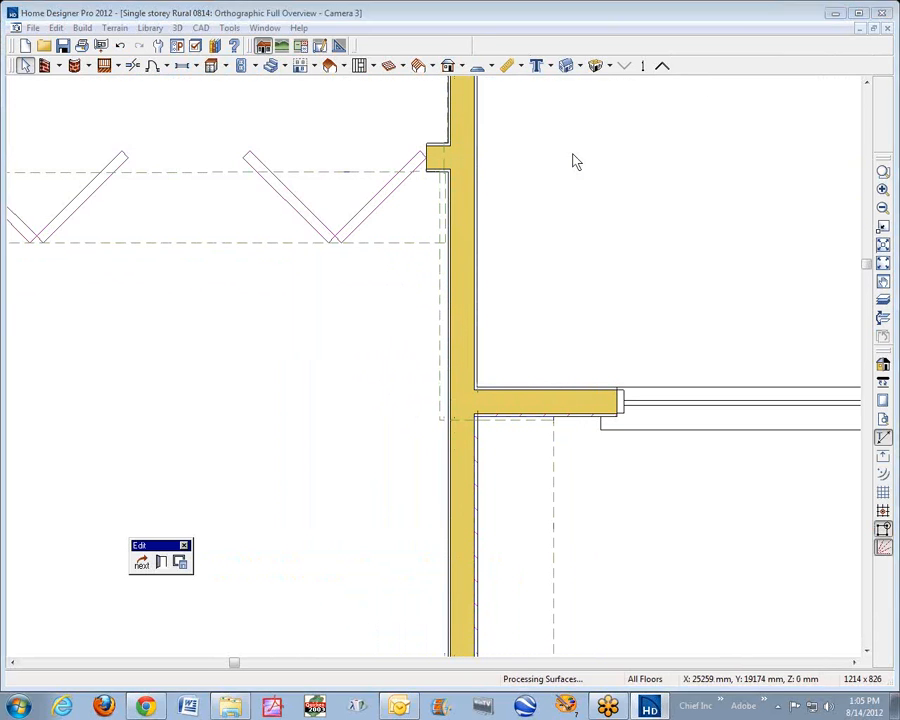
scroll(476, 153, up, 2)
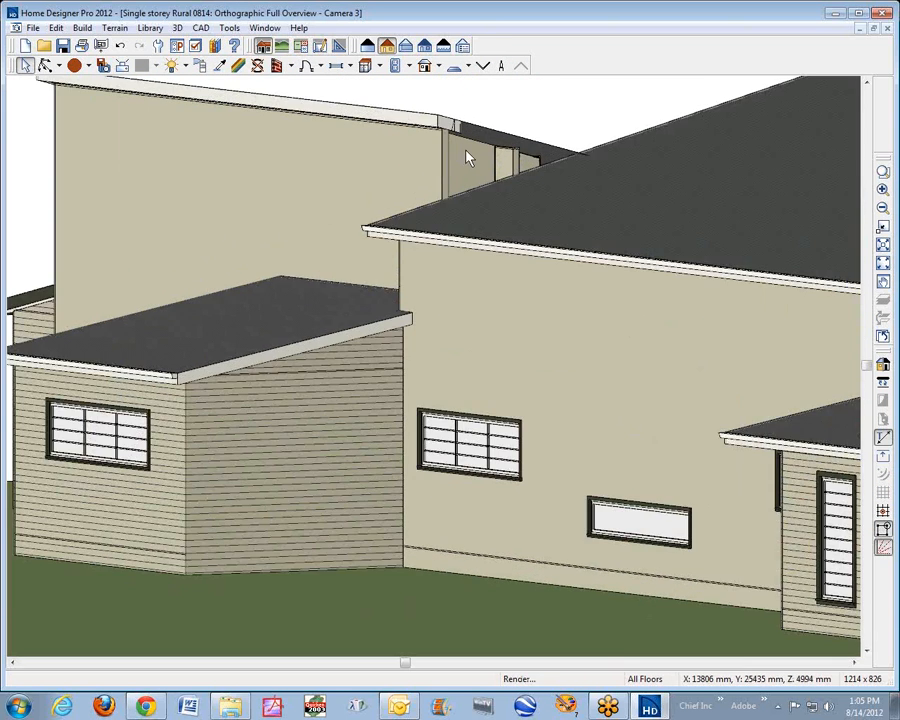
scroll(468, 157, up, 1)
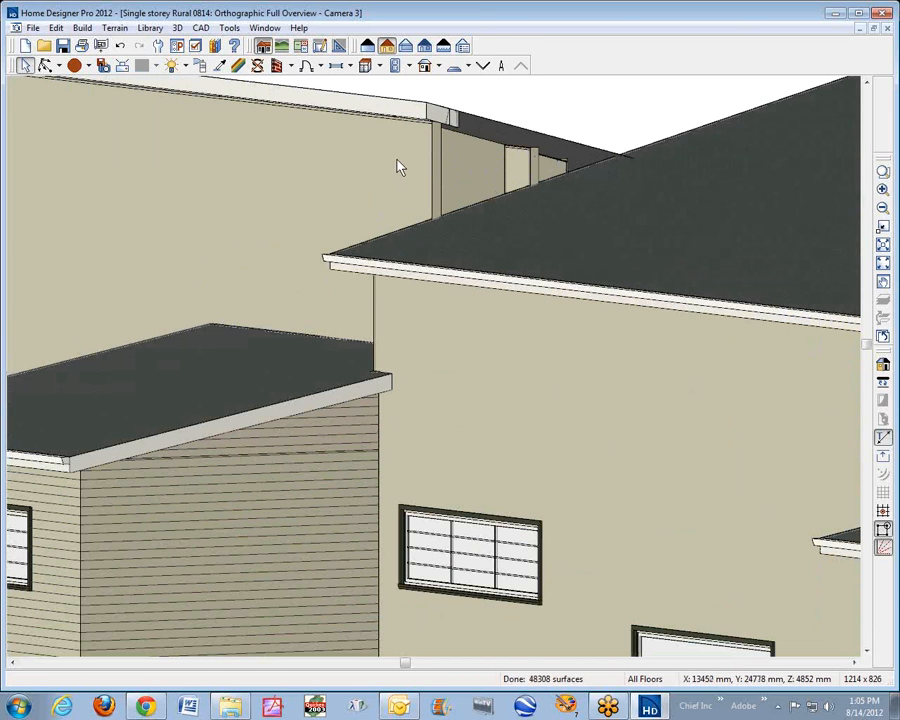
click(398, 167)
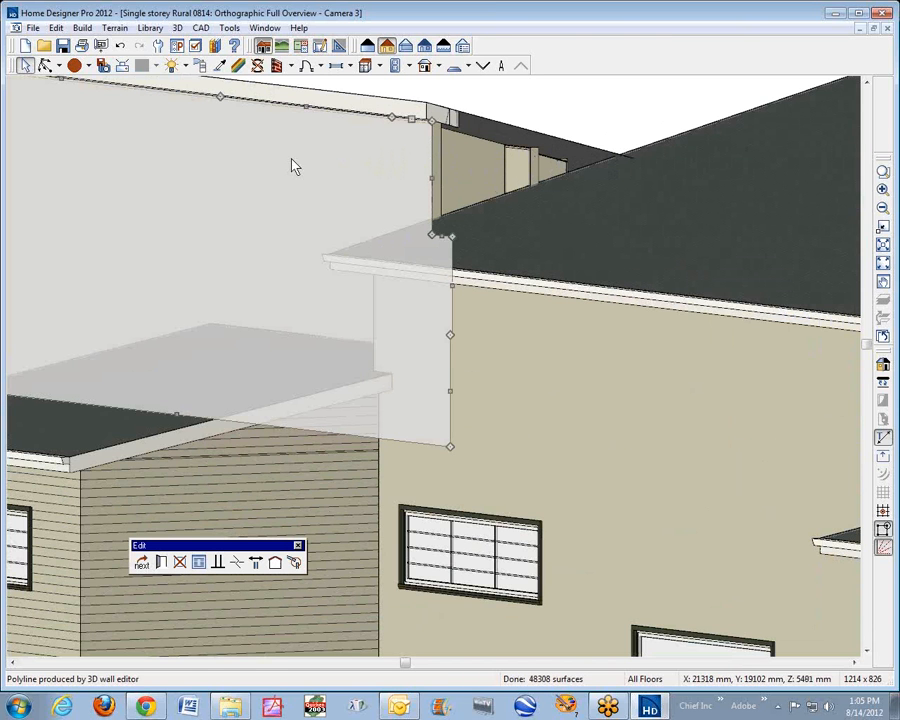
click(164, 564)
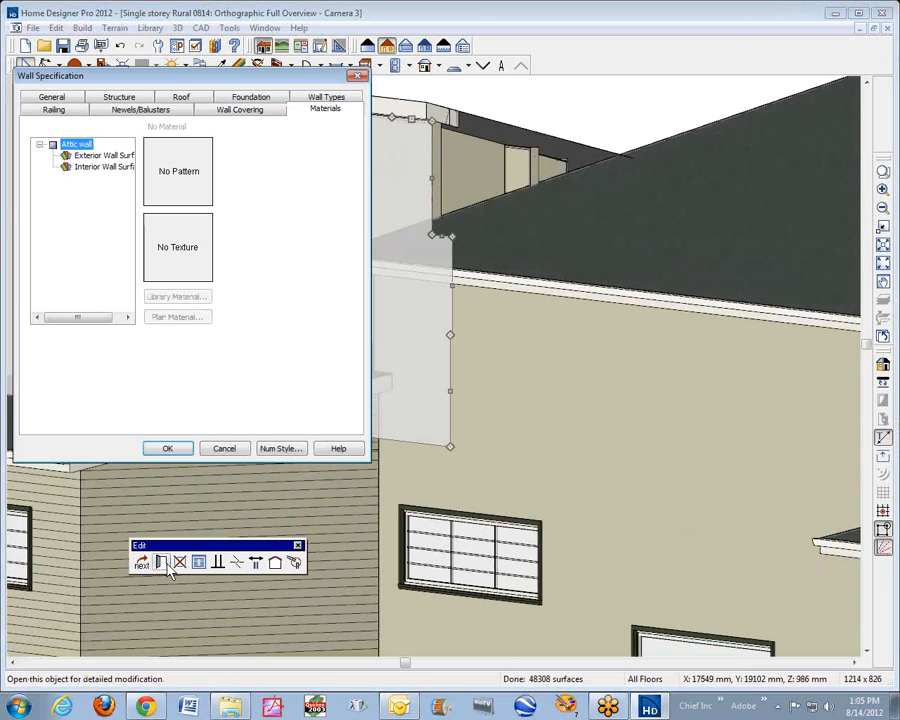
click(52, 98)
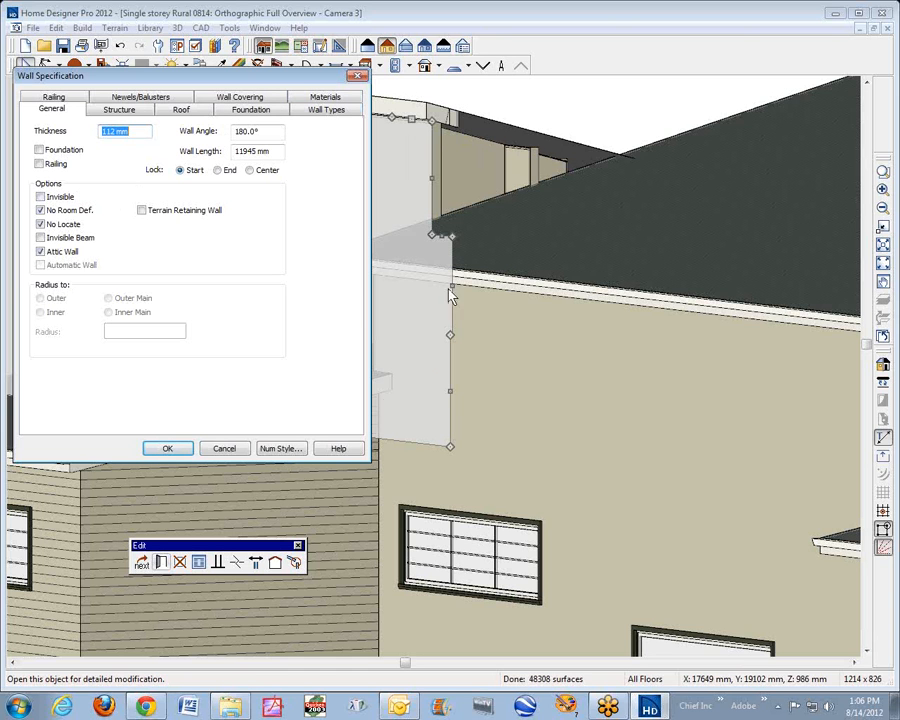
click(246, 447)
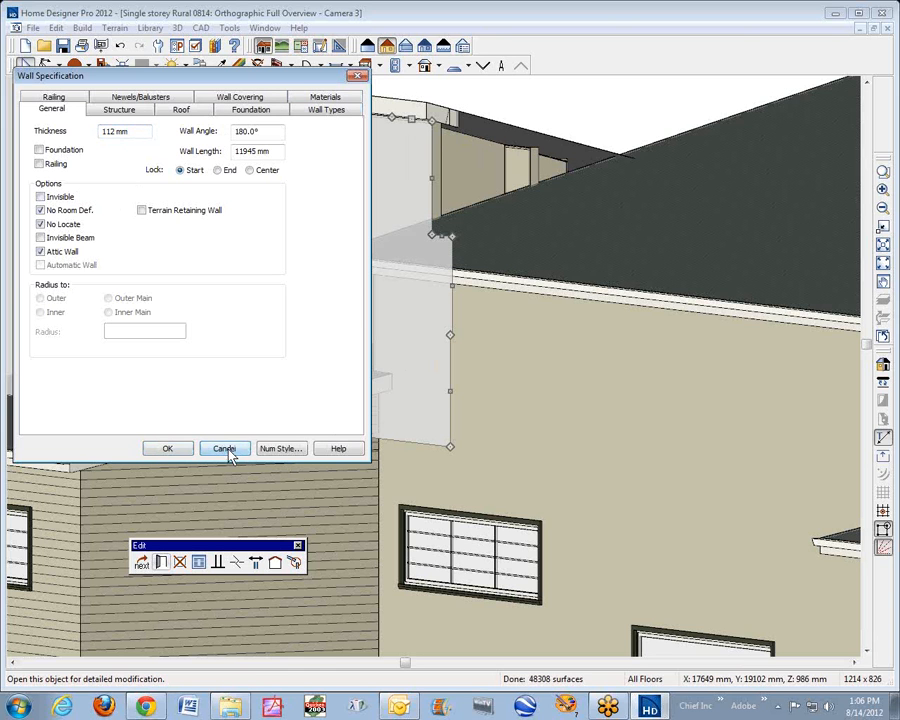
click(566, 104)
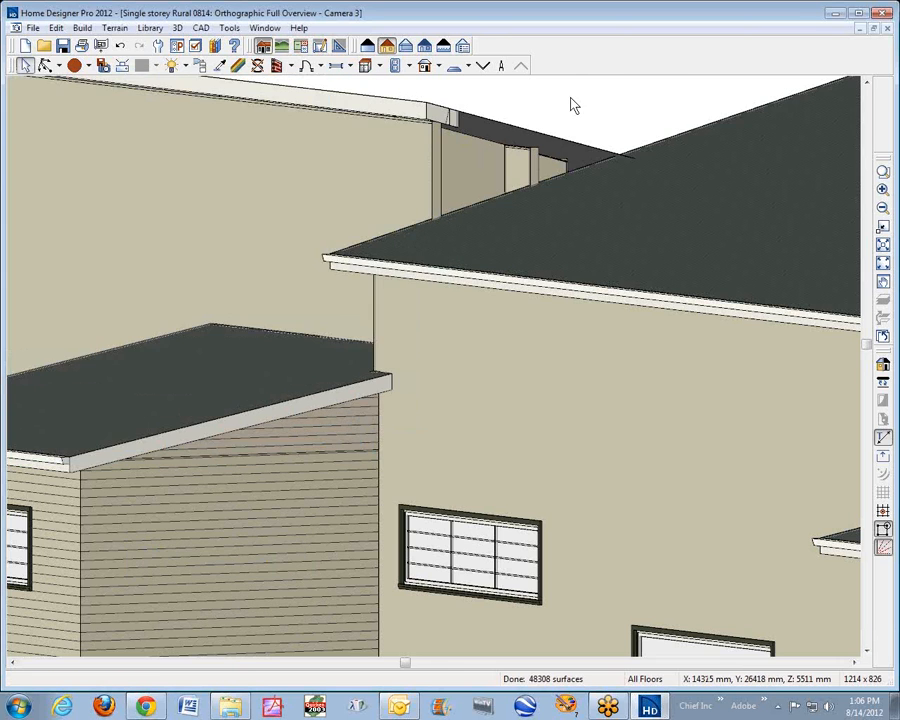
Compare the auditorium's walls on Floors 1 and 2 with the 3D overview, and display the reference floor in the Floor 2 plan.
key(ctrl+Tab)
scroll(573, 107, down, 2)
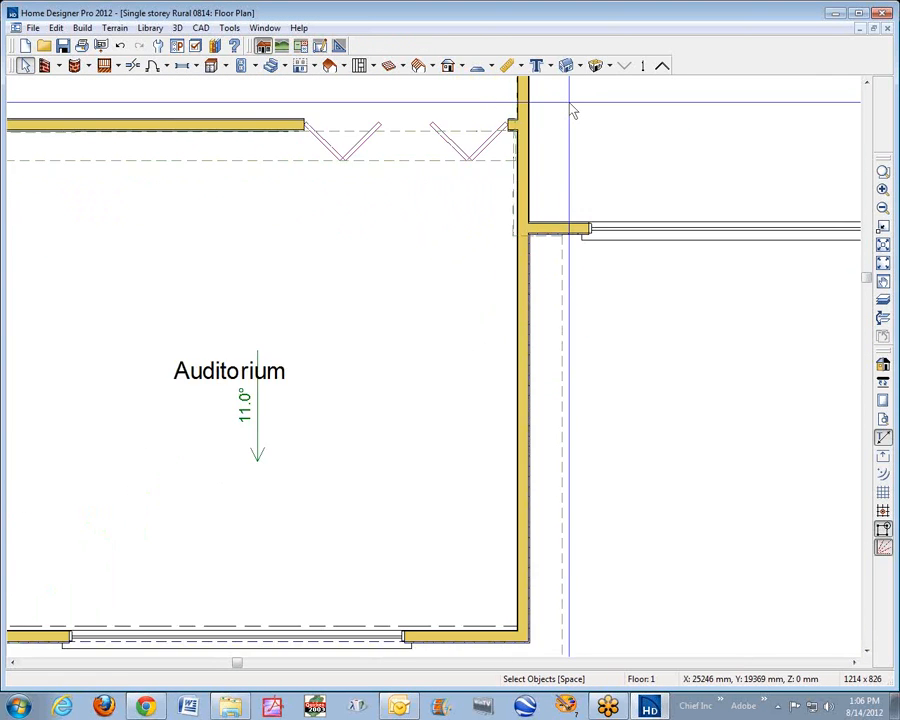
scroll(571, 110, down, 1)
scroll(565, 111, down, 1)
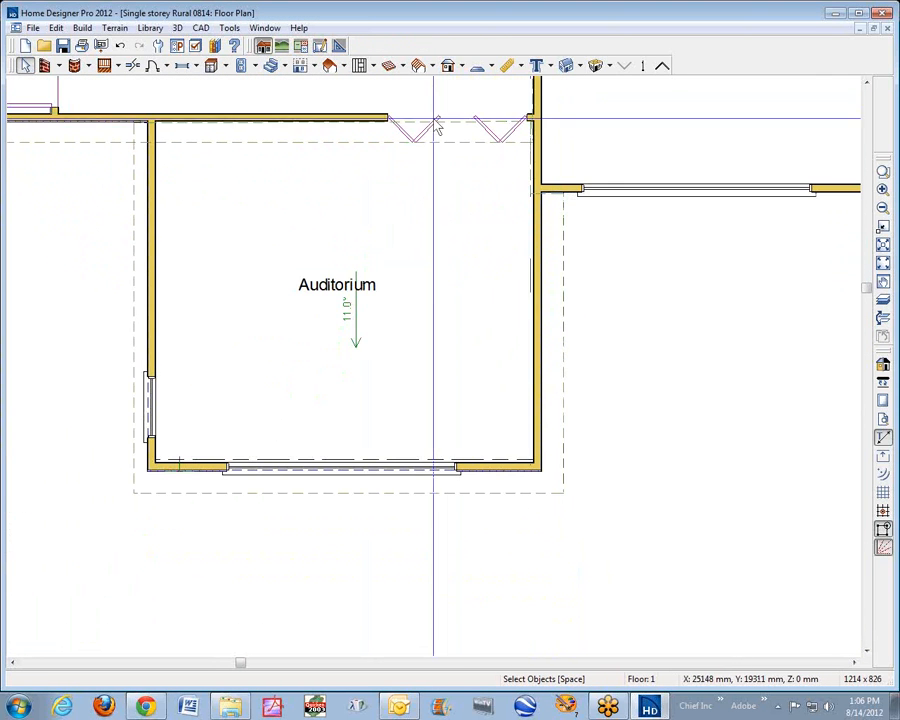
click(664, 66)
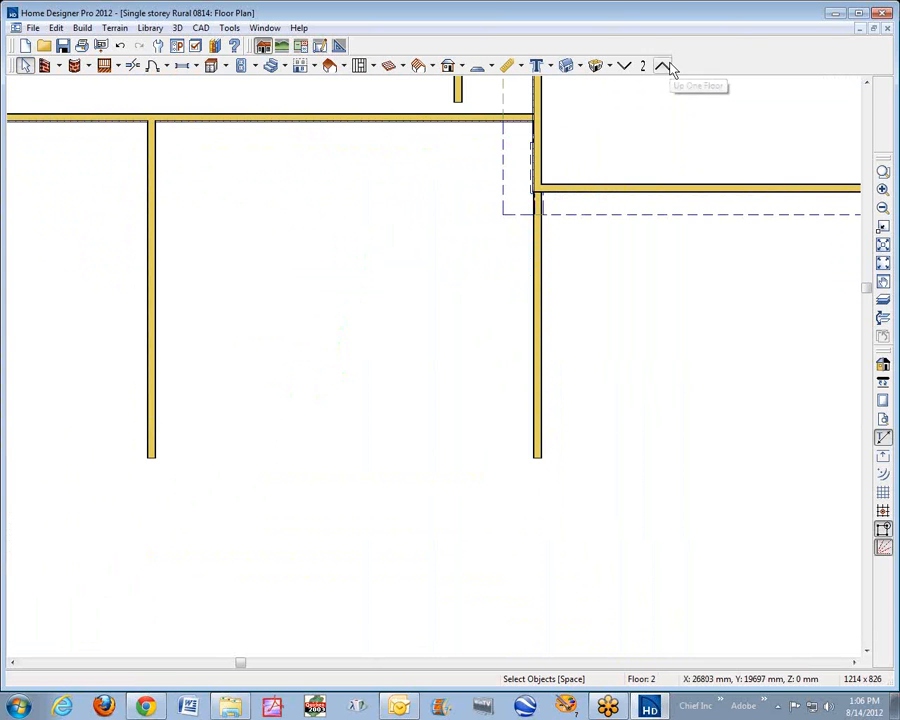
click(535, 367)
key(Escape)
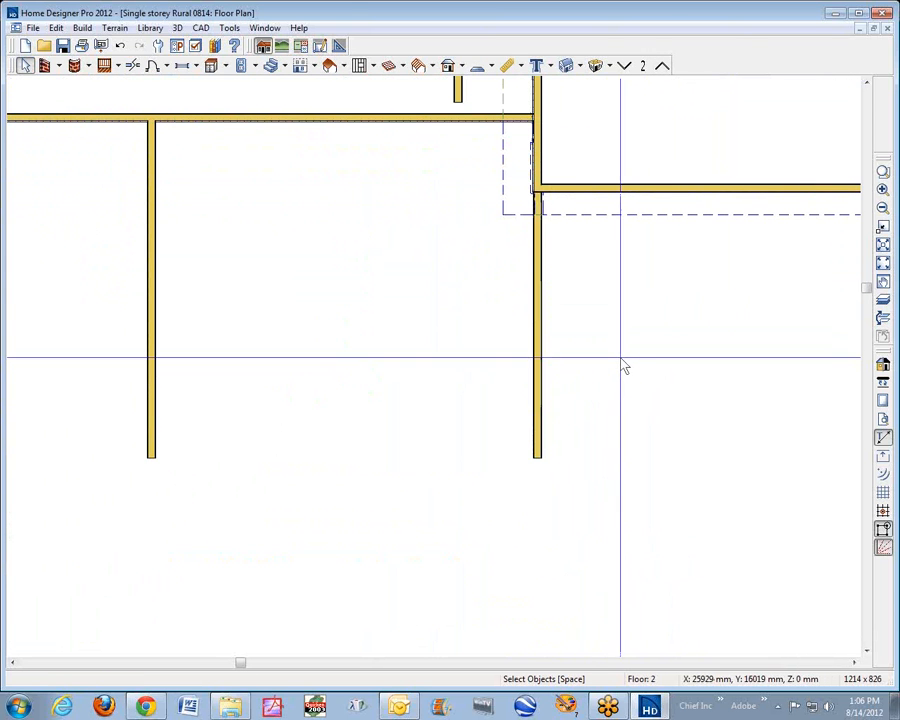
key(ctrl+Tab)
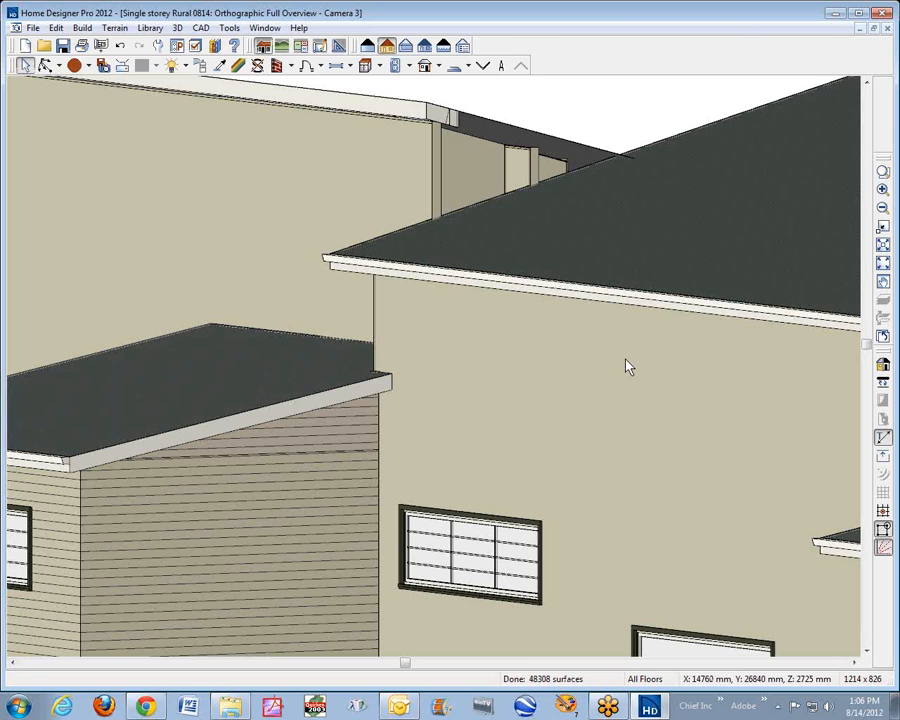
key(ctrl+Tab)
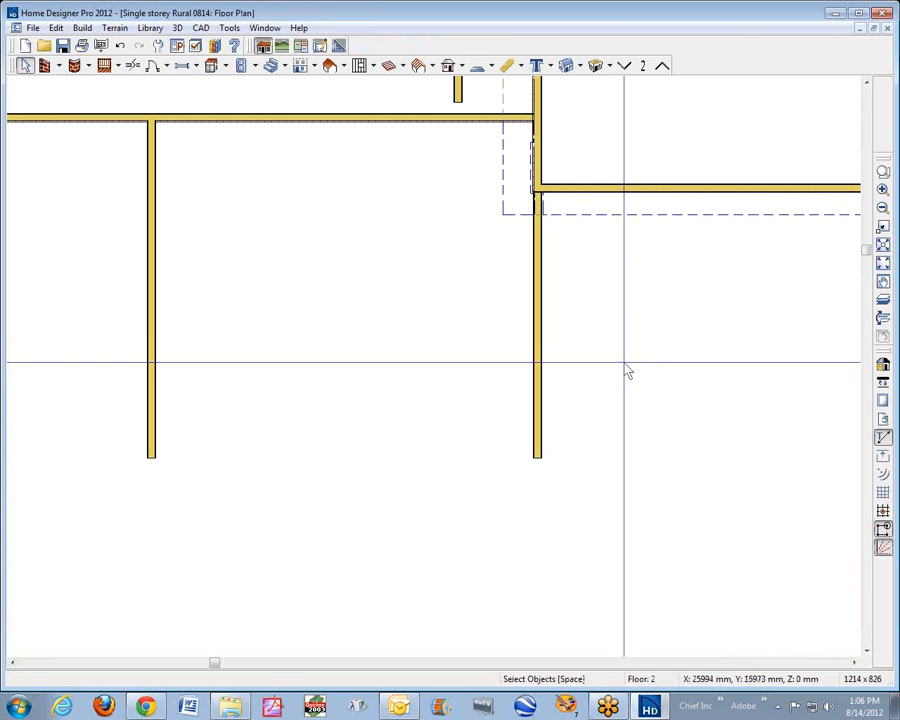
click(883, 302)
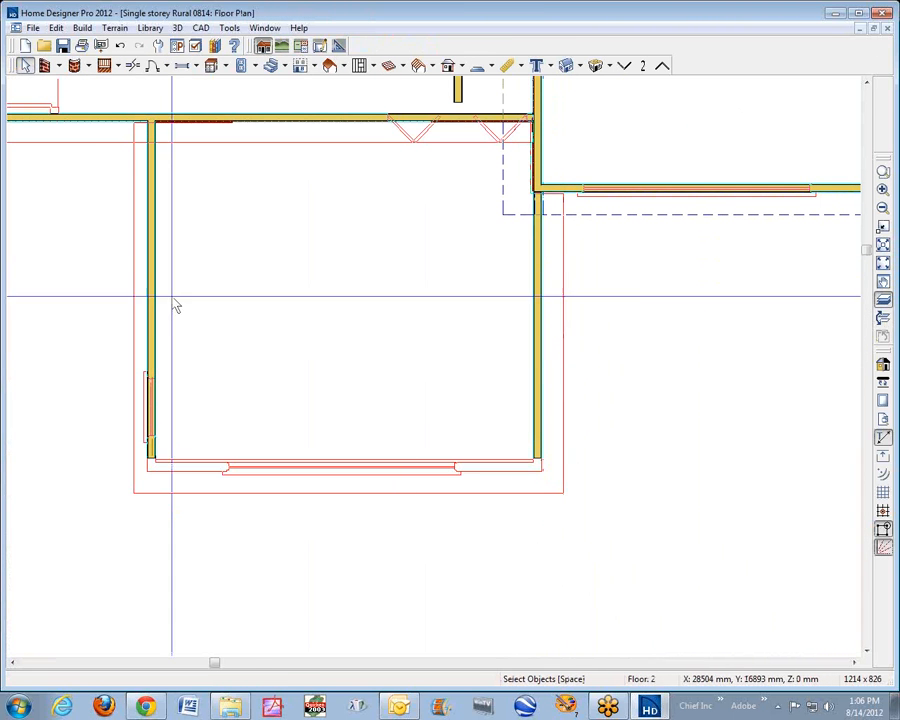
Check the triangular siding wall below the auditorium roof in 3D against the auditorium's side wall in the Floor 2 plan.
key(ctrl+Tab)
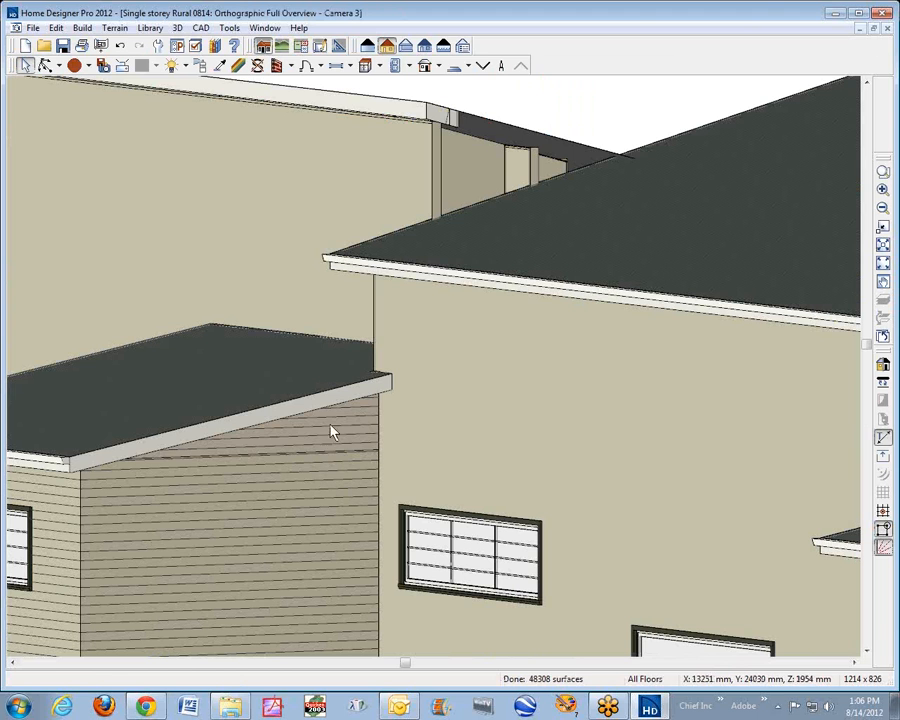
click(356, 438)
key(Delete)
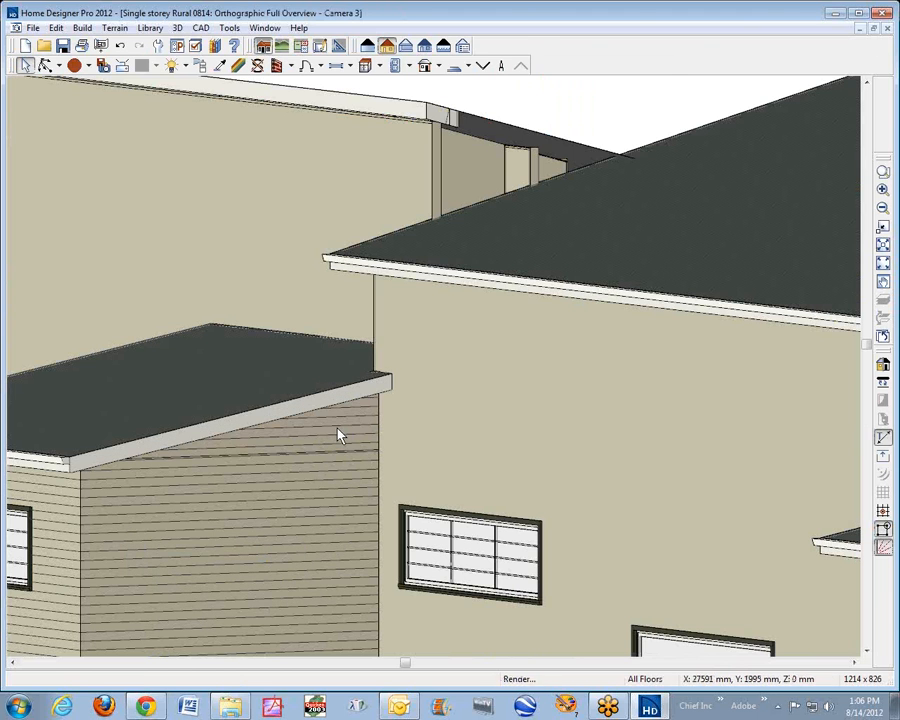
key(ctrl+Tab)
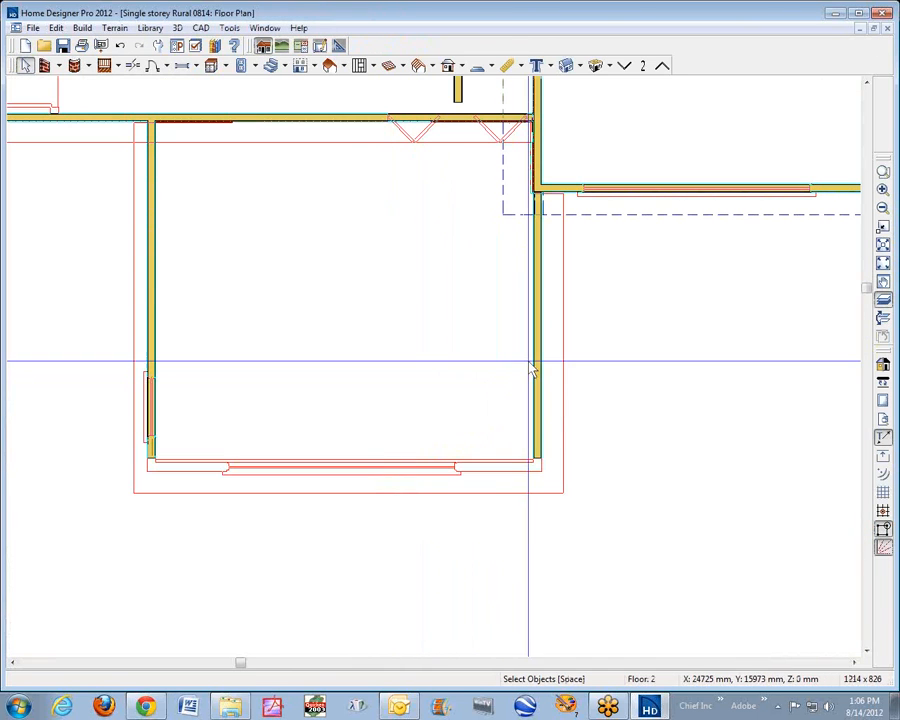
click(539, 363)
click(612, 242)
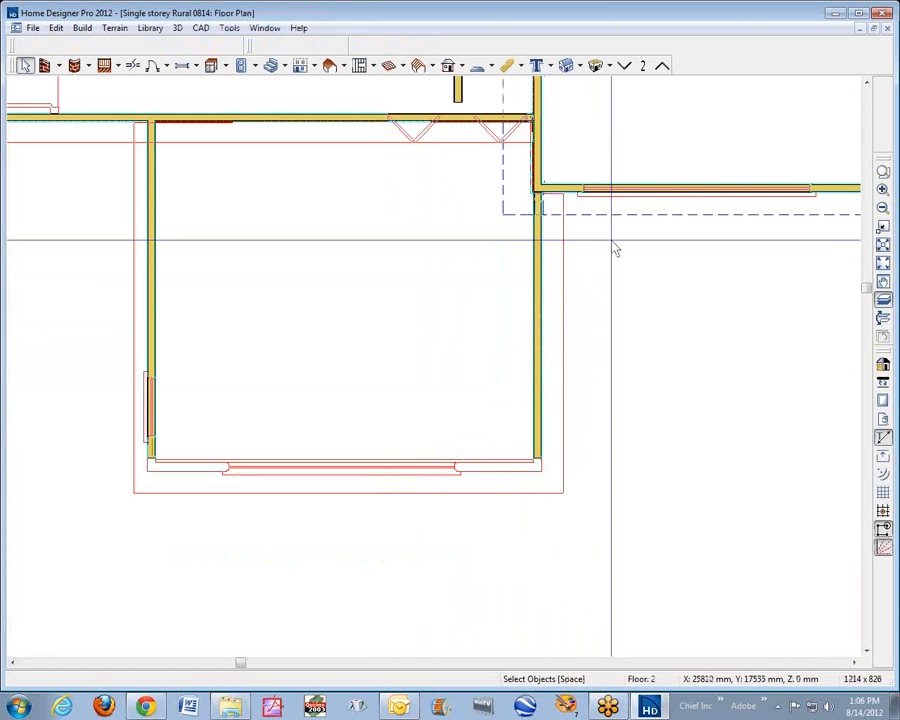
click(867, 84)
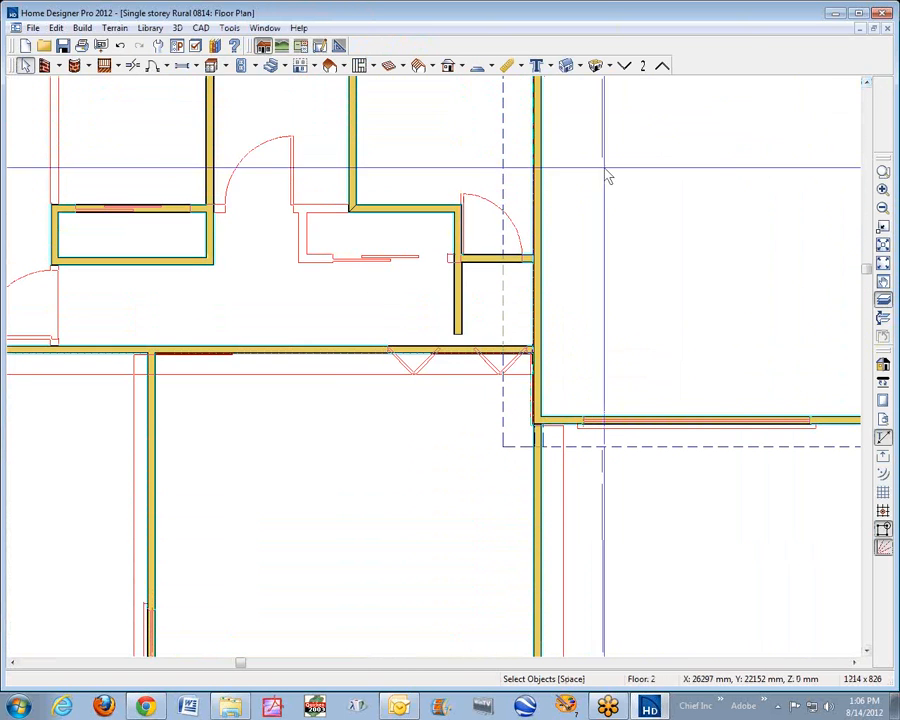
Recheck the tall attic wall in the 3D overview and locate it among the walls above the auditorium in the attic floor plan.
key(ctrl+Tab)
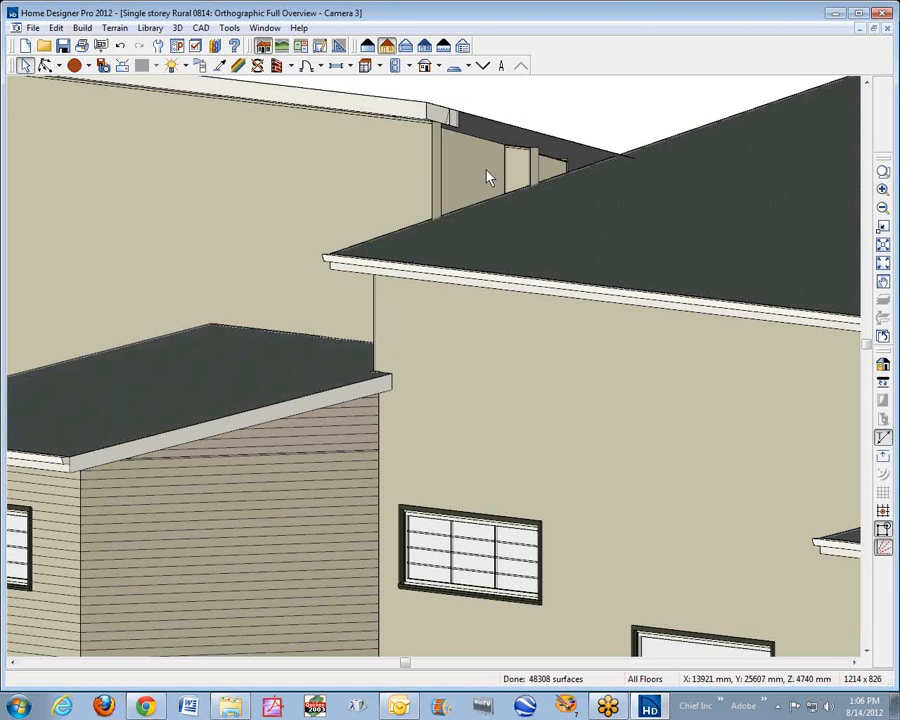
click(392, 153)
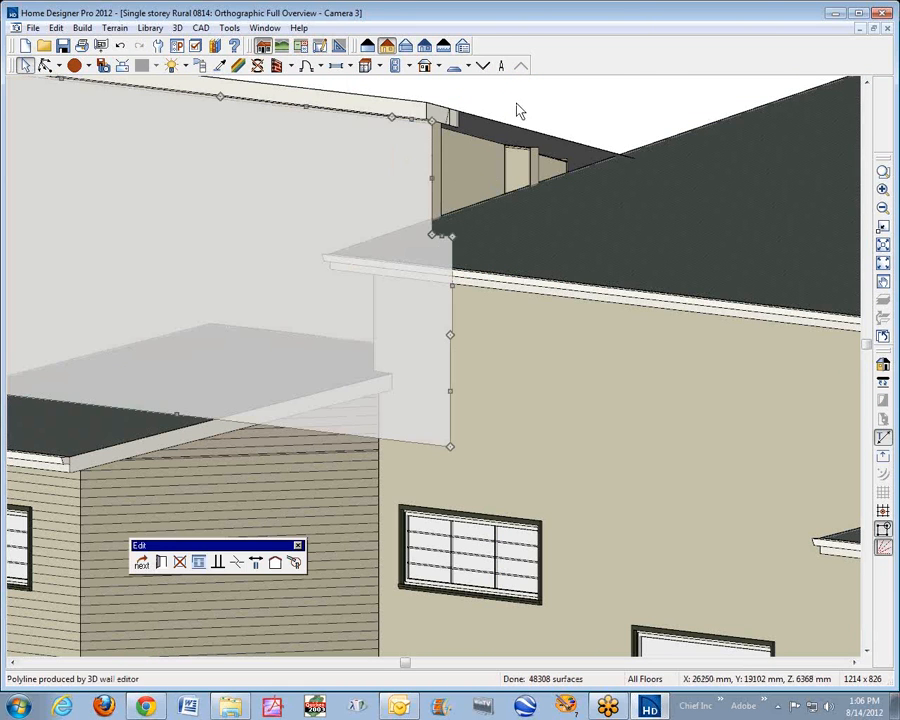
key(ctrl+Tab)
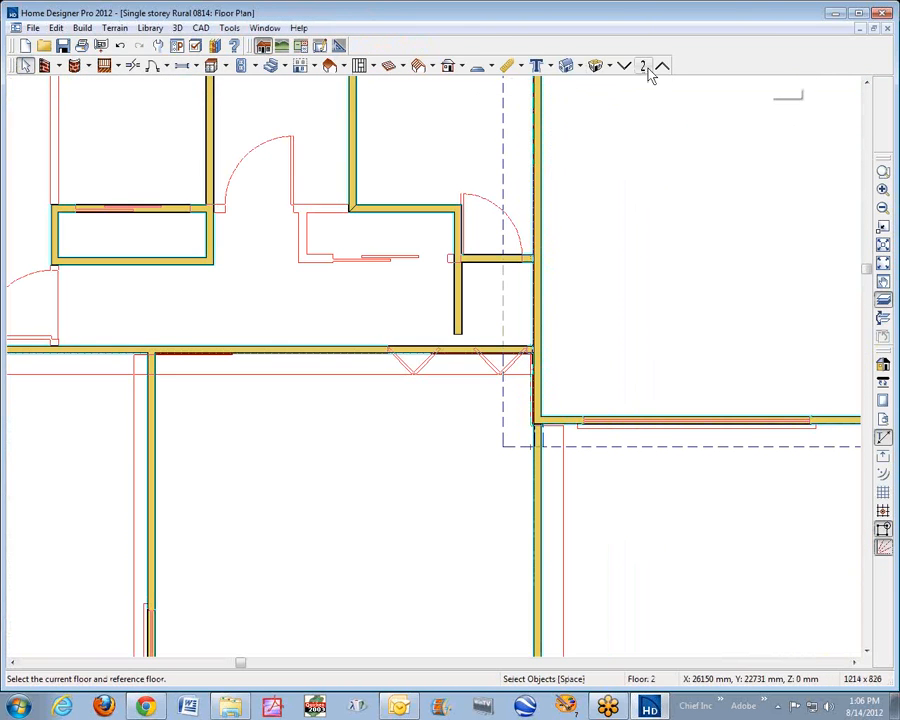
click(662, 66)
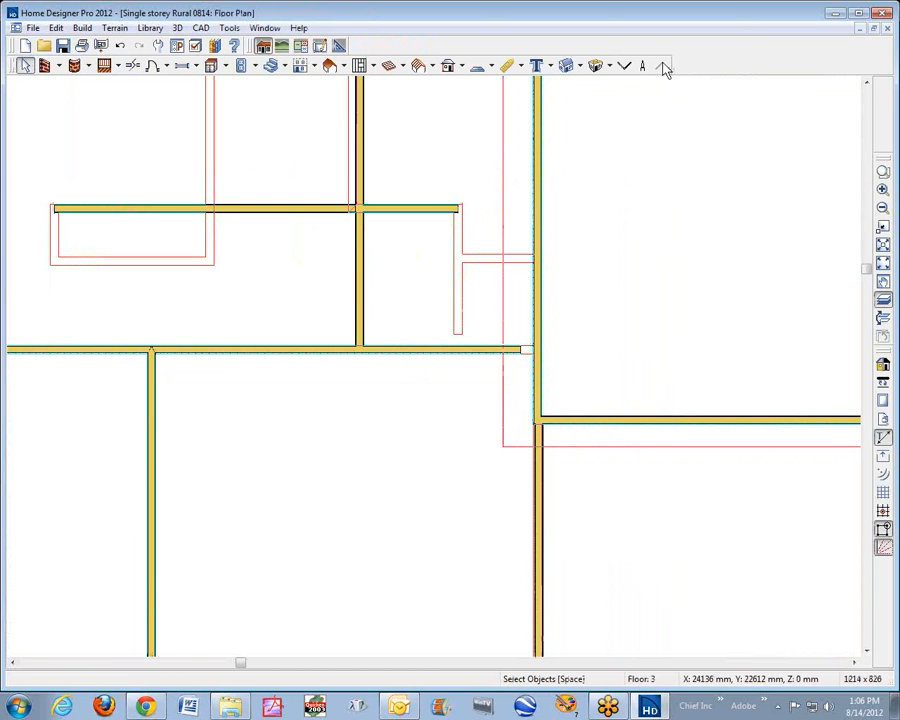
click(480, 351)
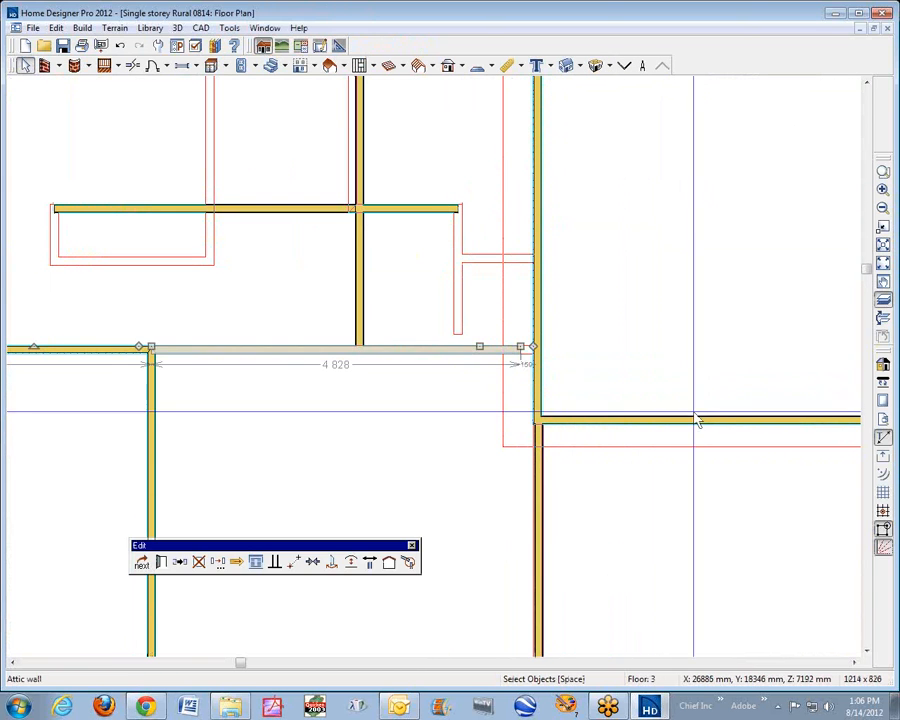
click(585, 402)
click(431, 353)
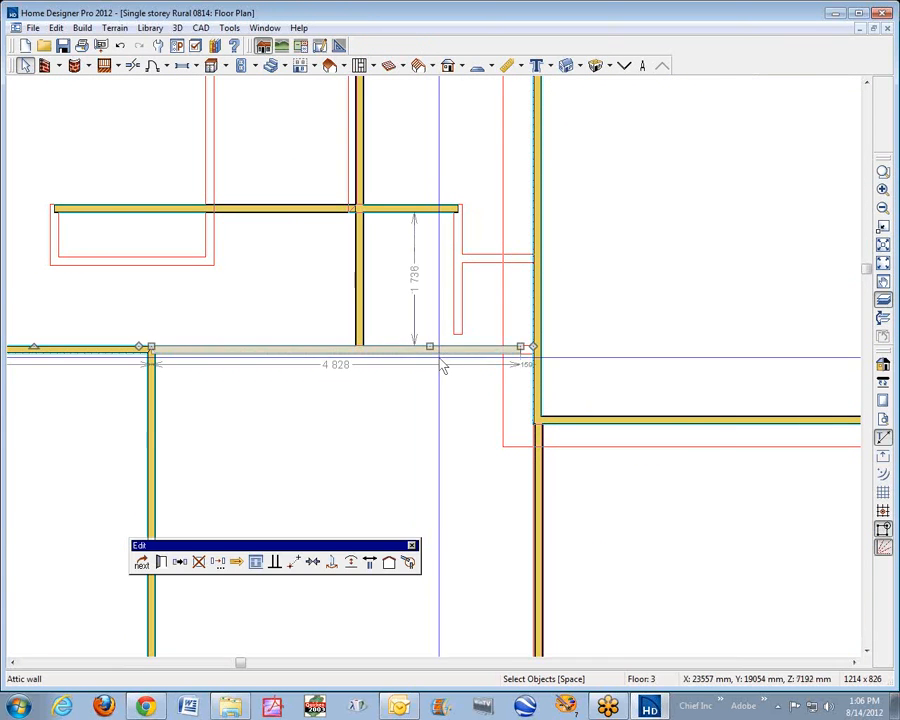
click(718, 258)
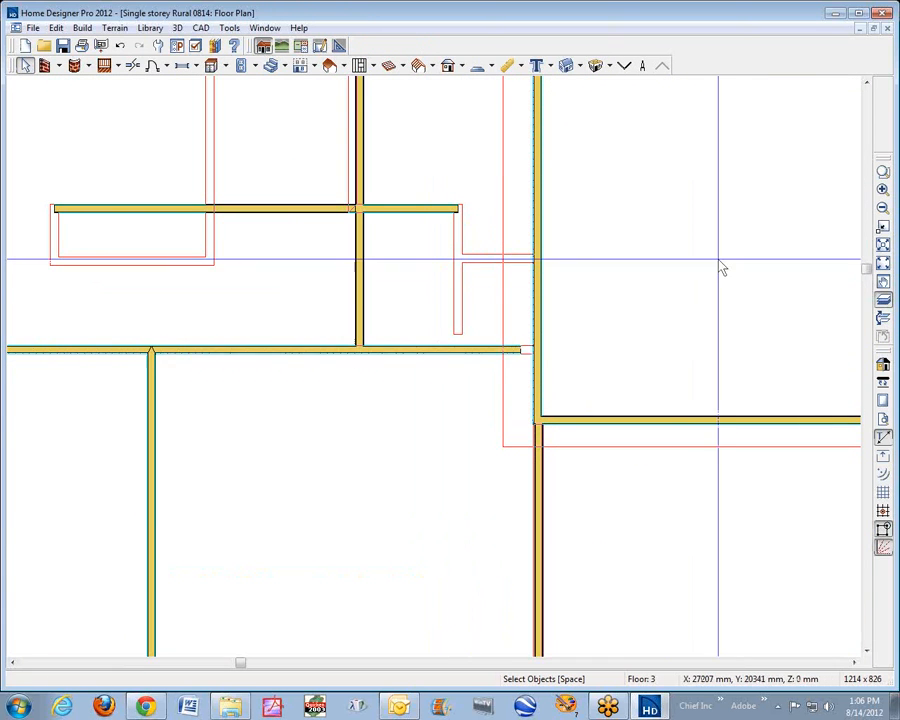
Tile the floor plan and 3D overview side by side, and delete the horizontal attic wall above the auditorium on Floor 3.
click(874, 30)
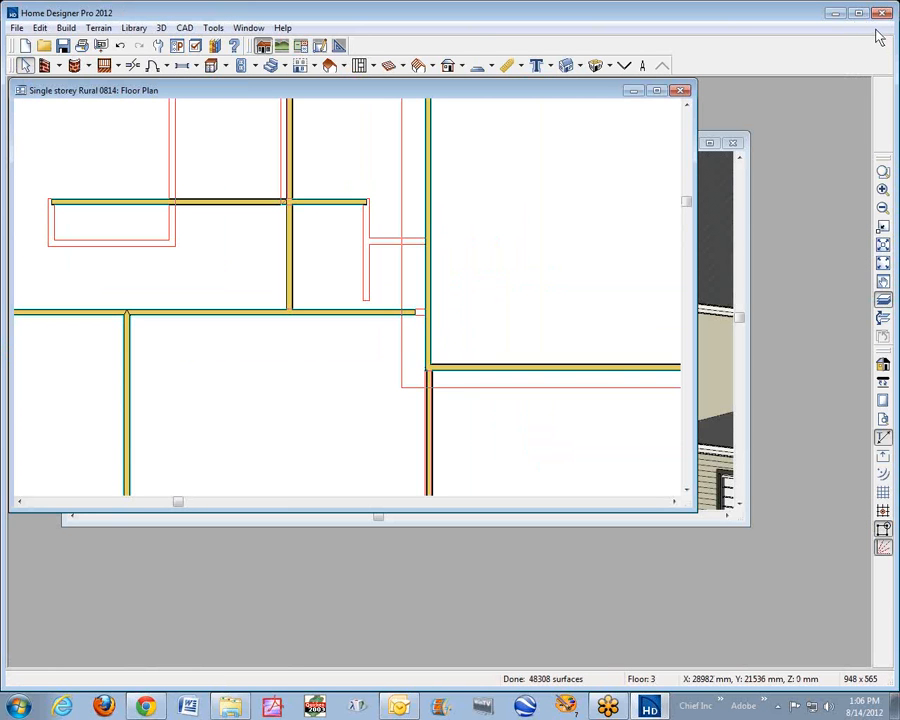
key(F7)
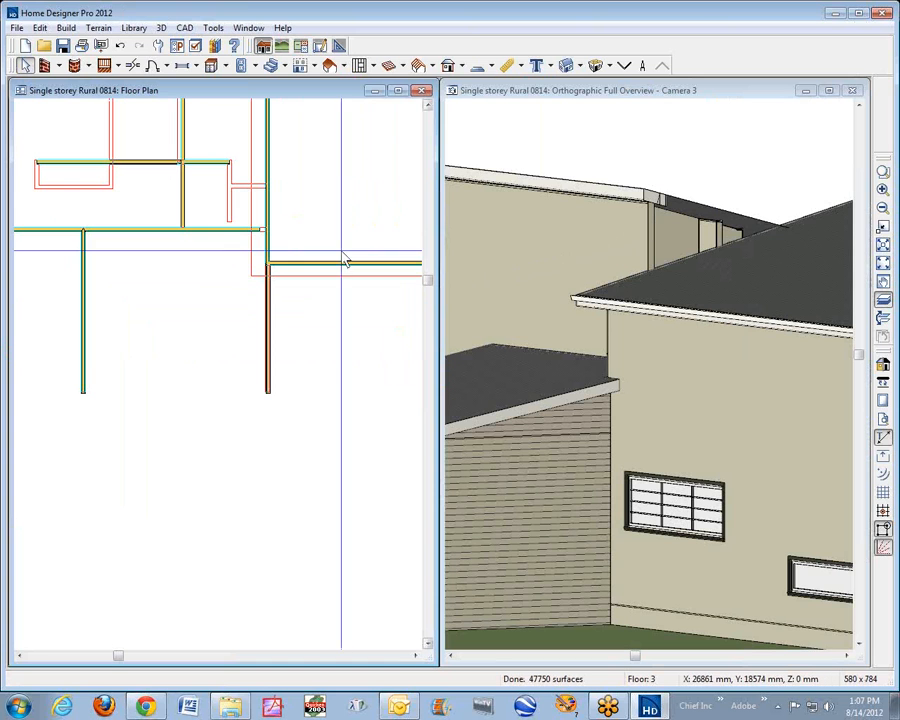
click(207, 233)
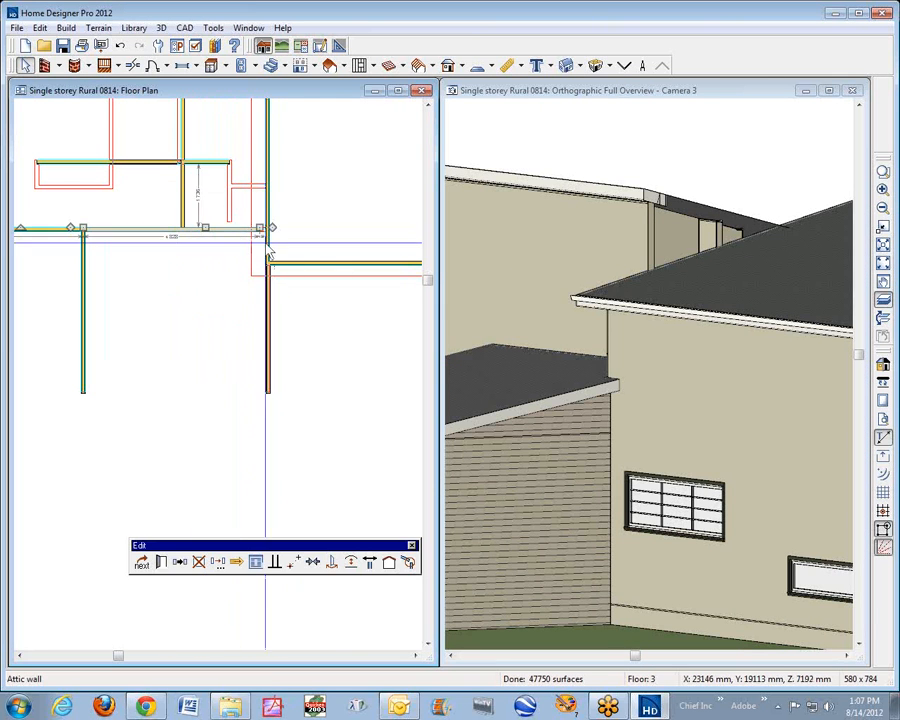
click(200, 563)
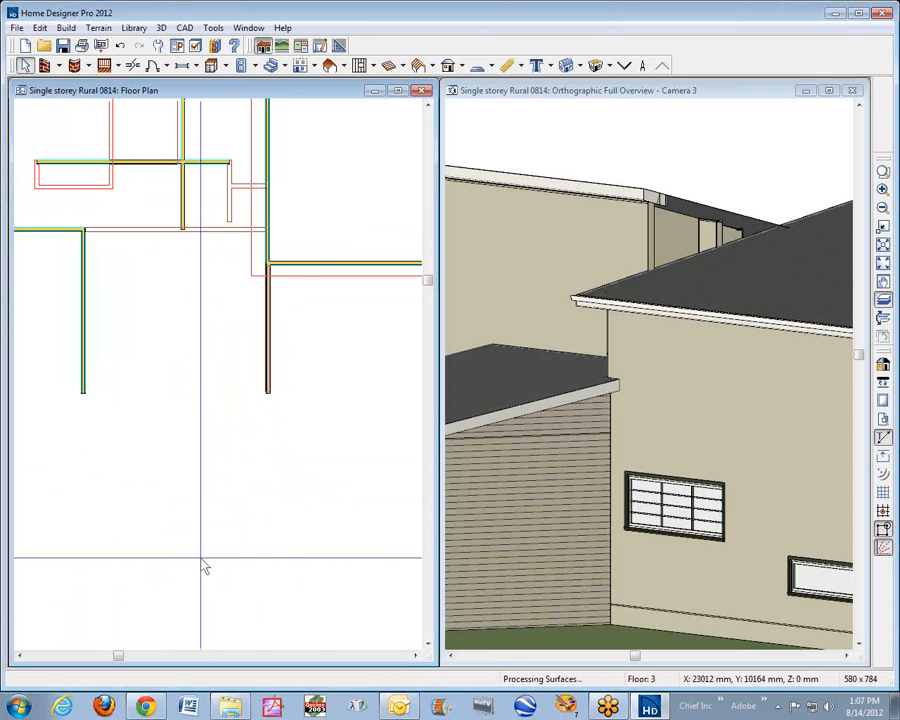
Extend the end of the upper siding wall in the 3D overview across the gap to the neighbouring building's corner.
click(563, 255)
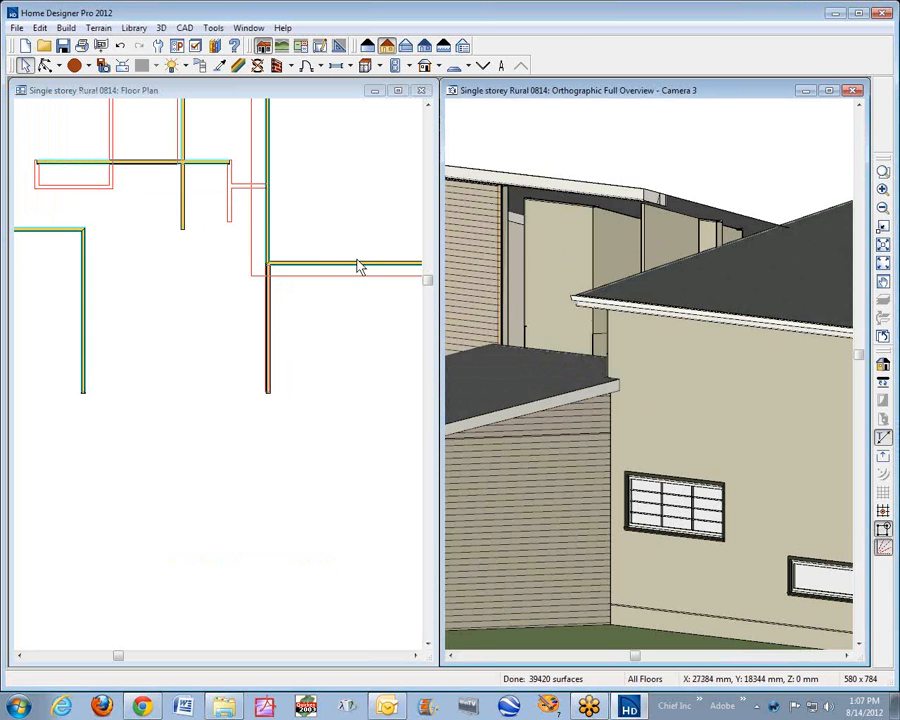
click(490, 257)
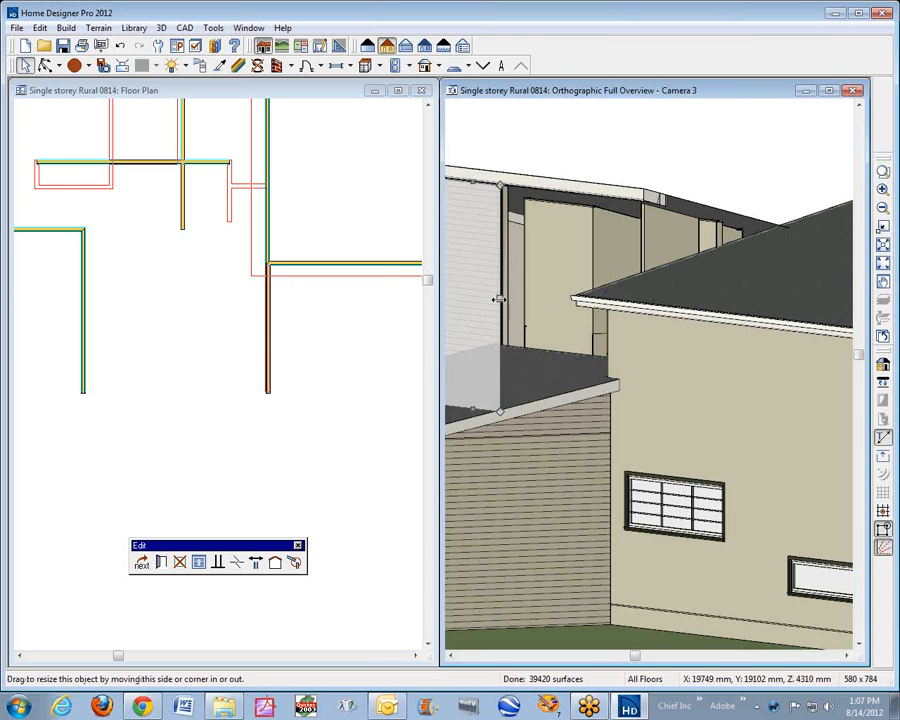
drag(500, 297, 610, 308)
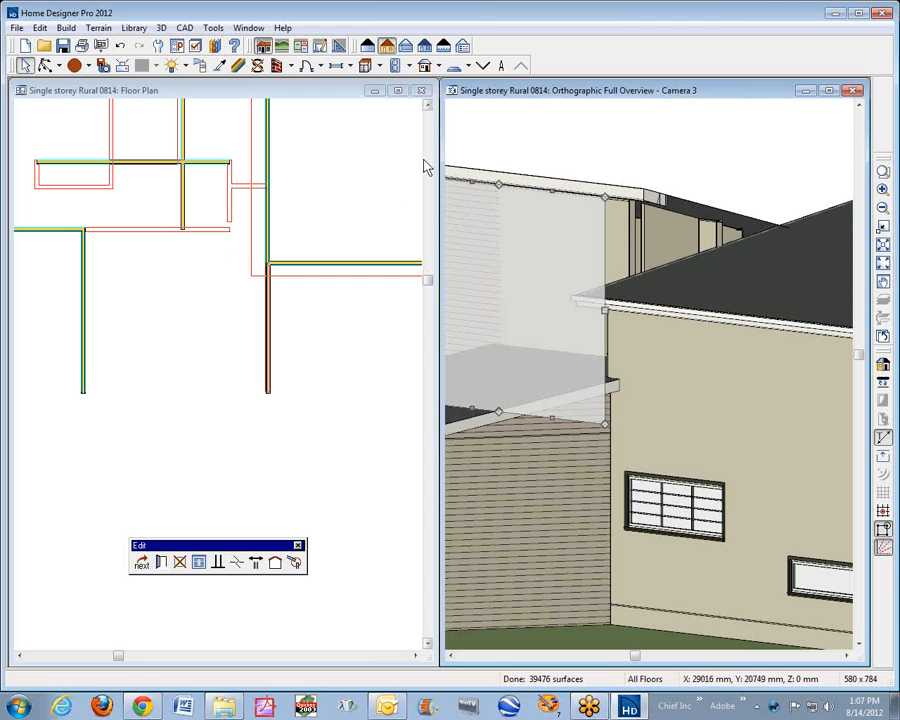
Display Floor 2 in the plan, check the General settings of the short vertical attic wall near the extended wall, and cancel the dialog.
click(484, 67)
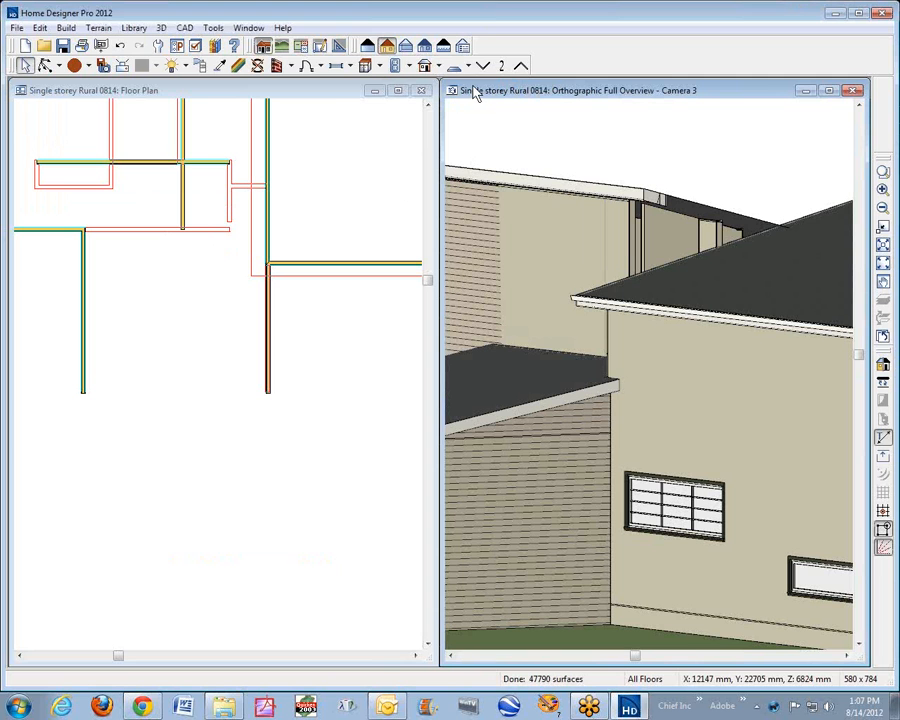
click(332, 100)
click(623, 65)
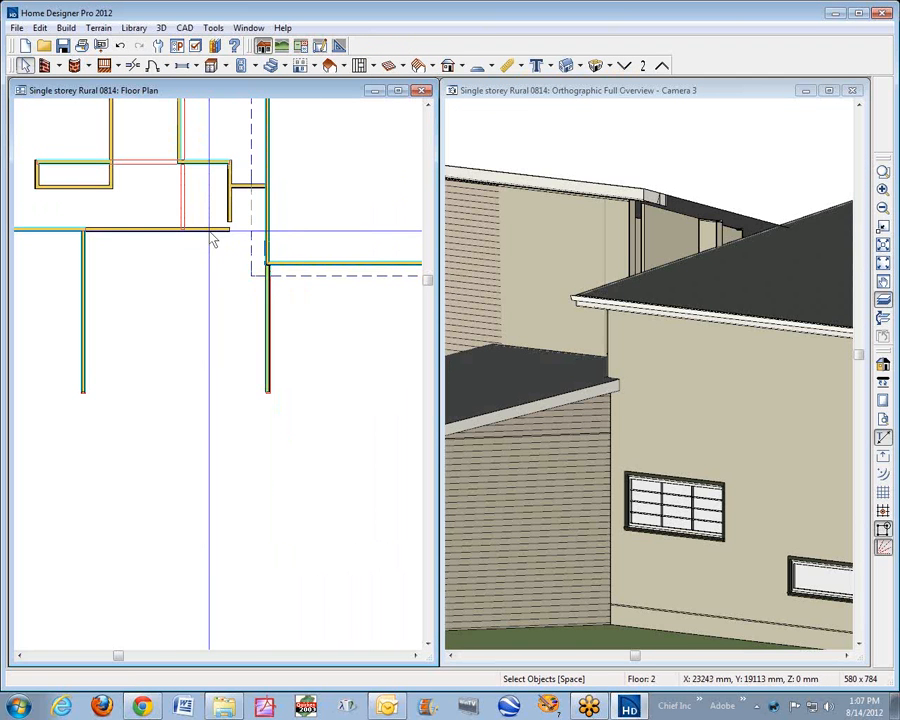
scroll(206, 224, up, 2)
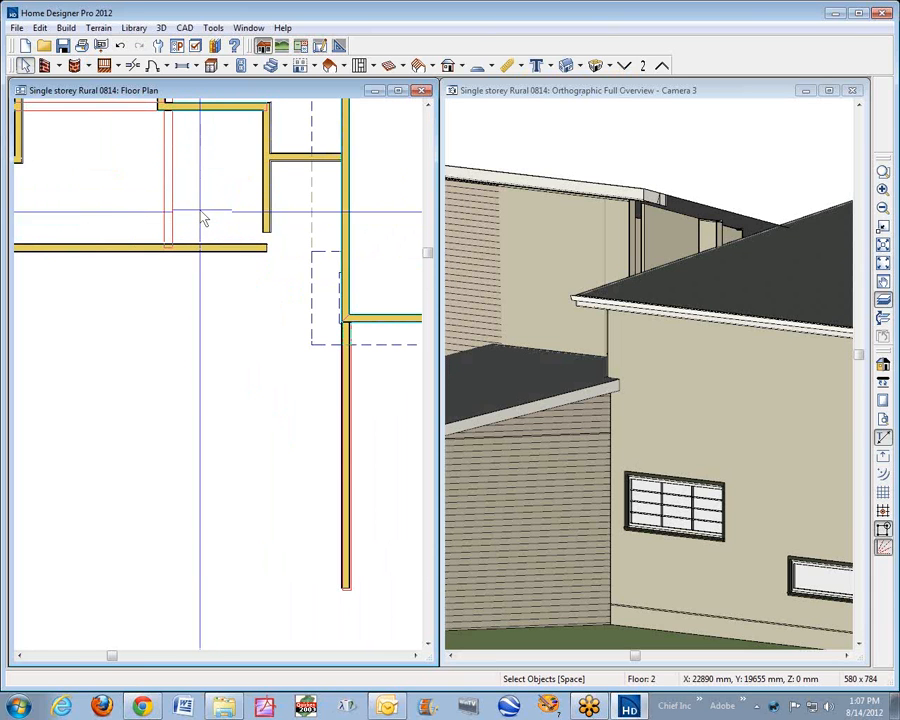
double_click(268, 220)
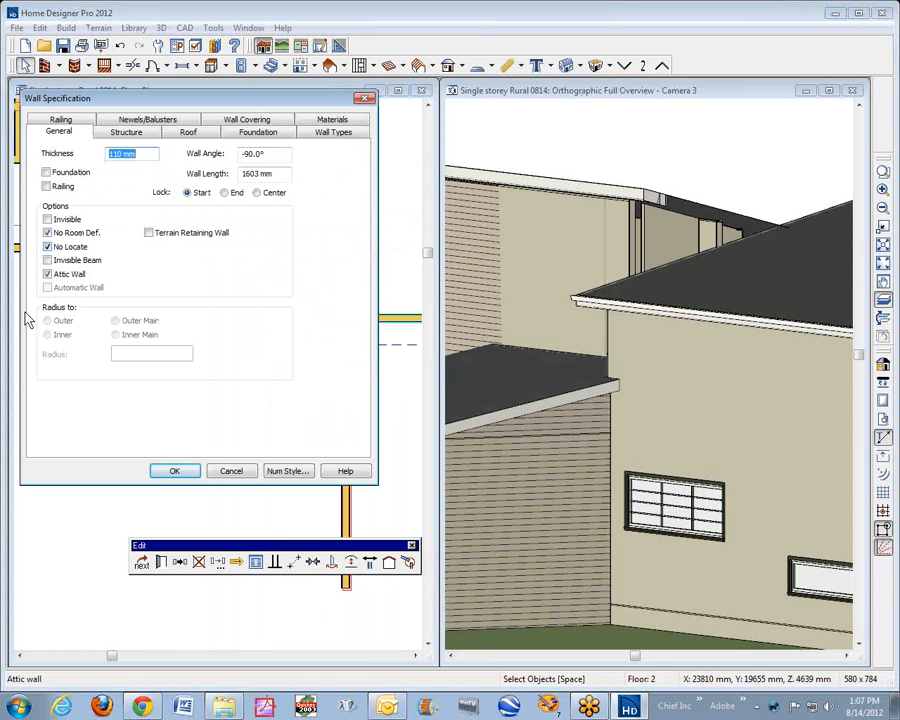
click(242, 476)
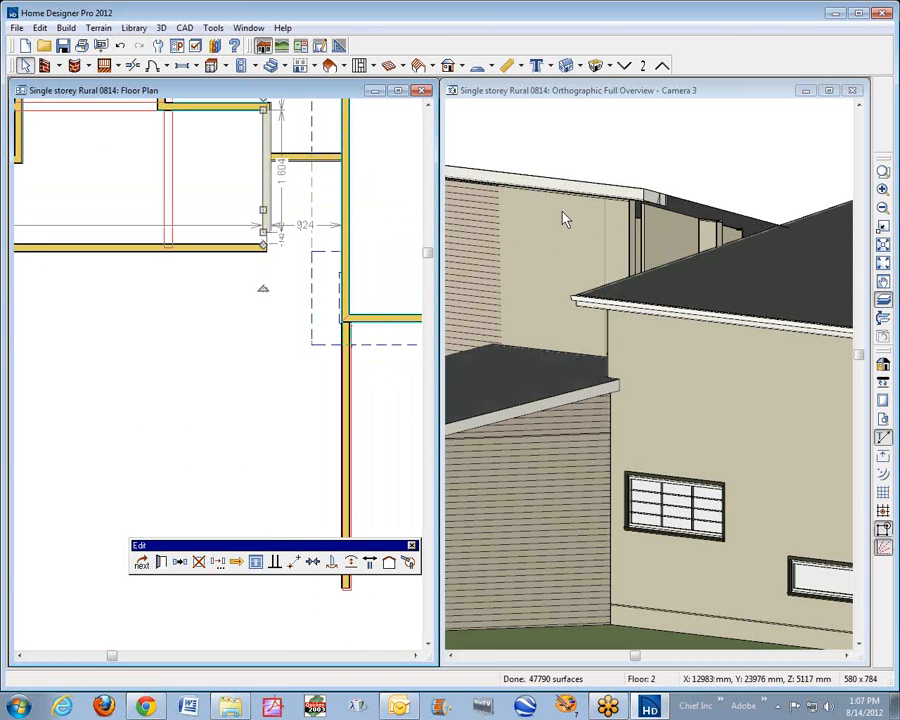
click(312, 233)
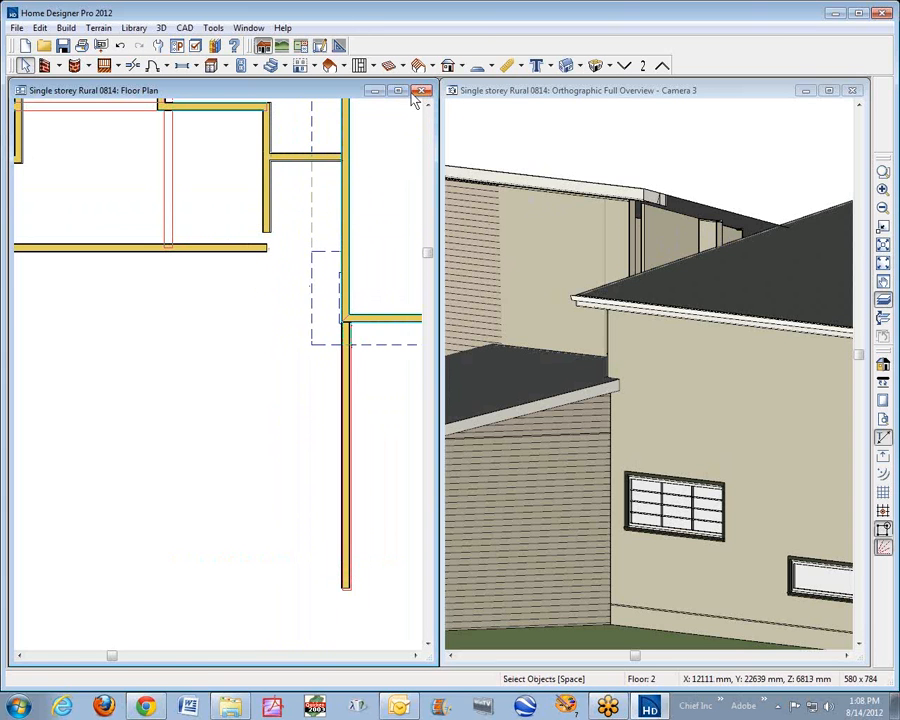
Move the display of the roof plane over Storage from Floor 1 to the floor above, and show Floor 2 in the plan.
click(628, 66)
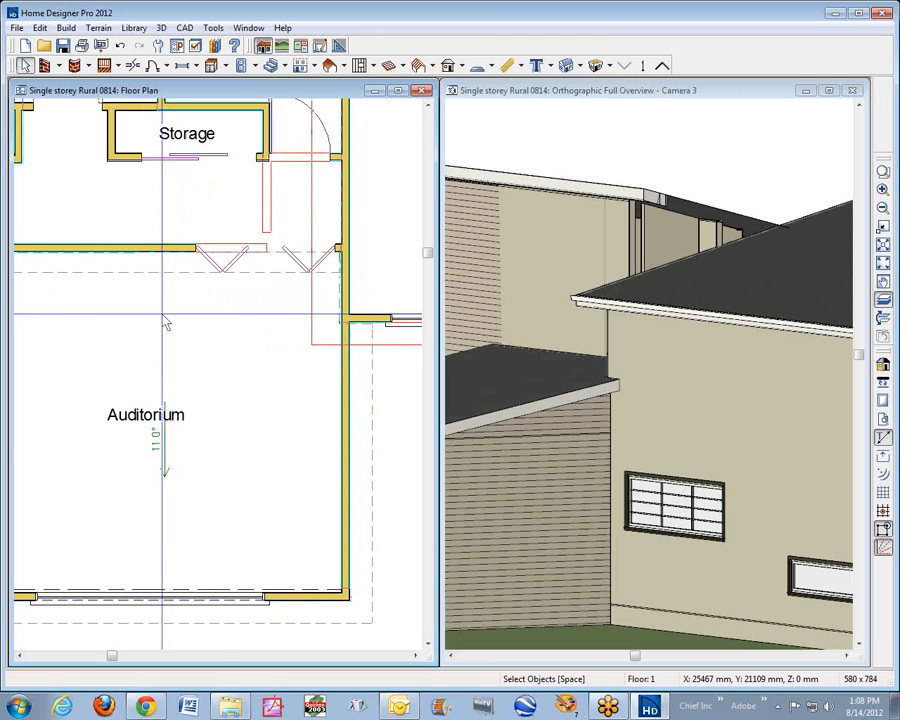
click(249, 283)
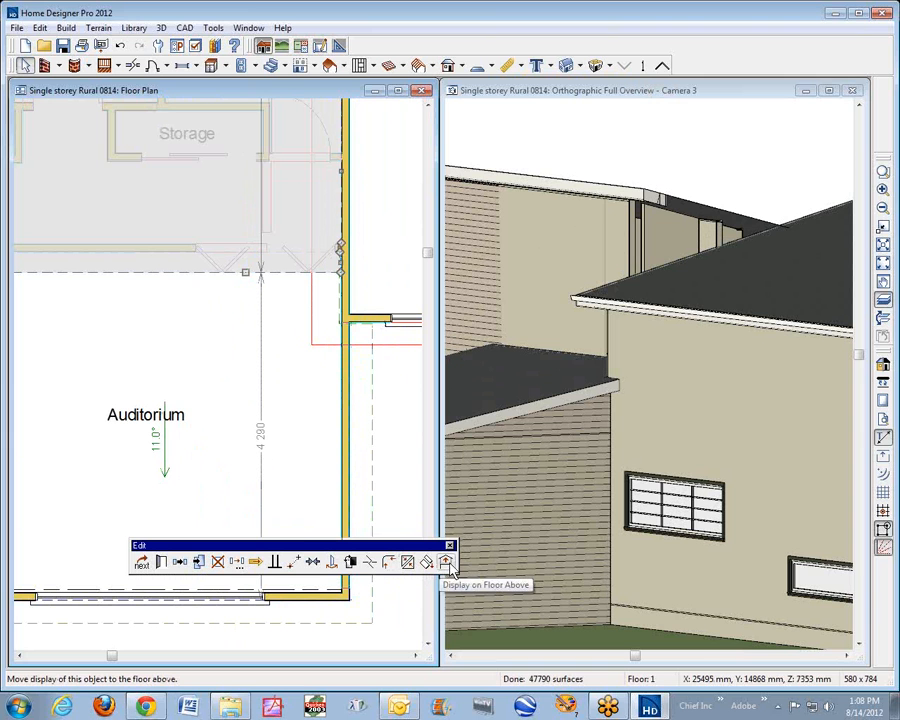
click(446, 564)
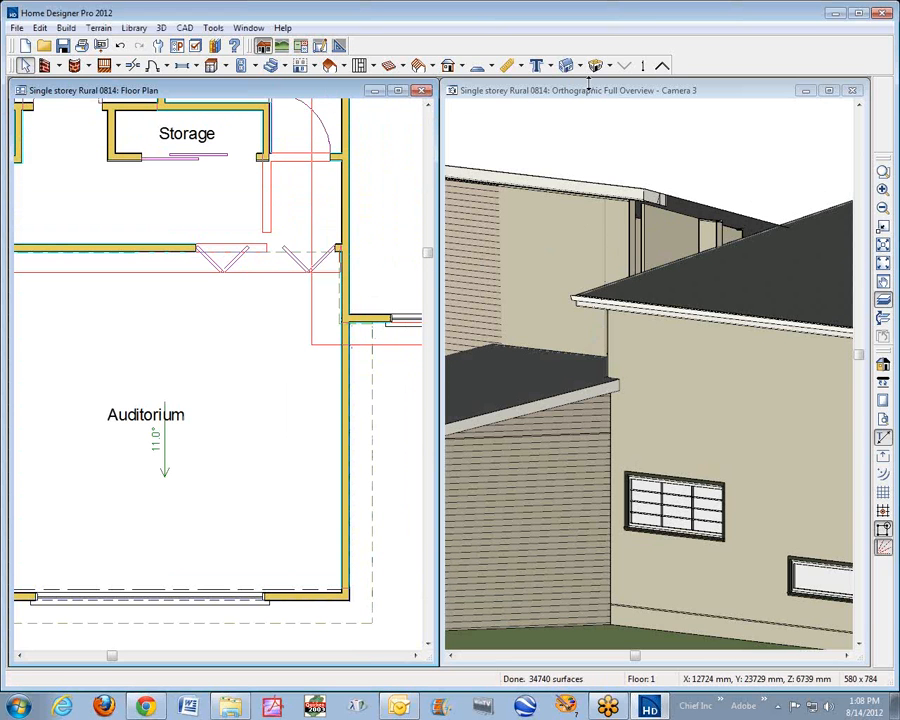
click(661, 65)
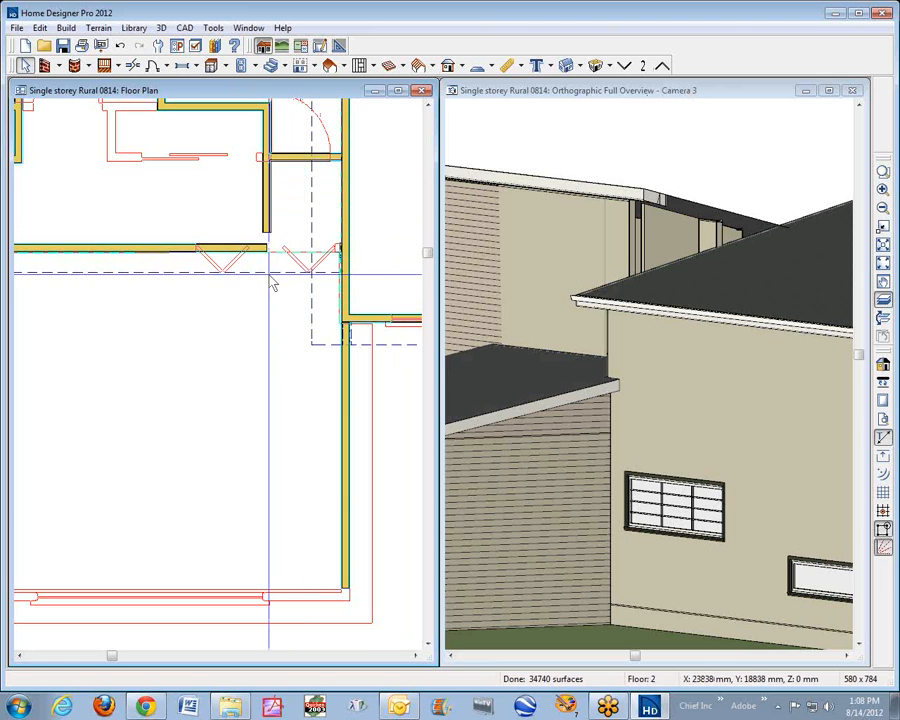
Pull the short end edge of the roof plane outward past the vertical exterior wall on Floor 2, and check it in 3D.
scroll(272, 282, up, 2)
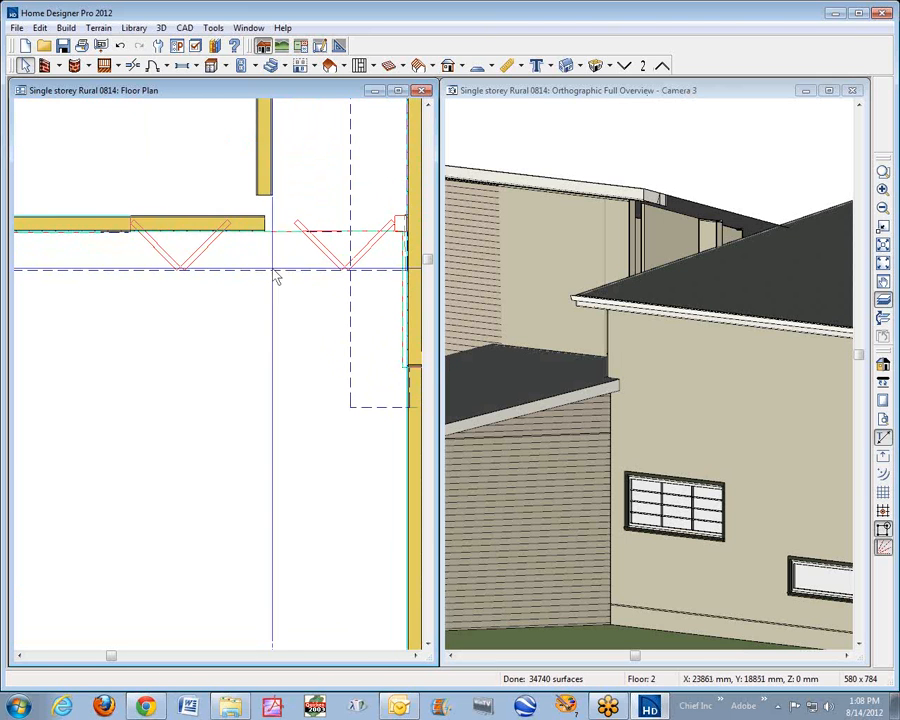
click(286, 270)
scroll(286, 270, down, 3)
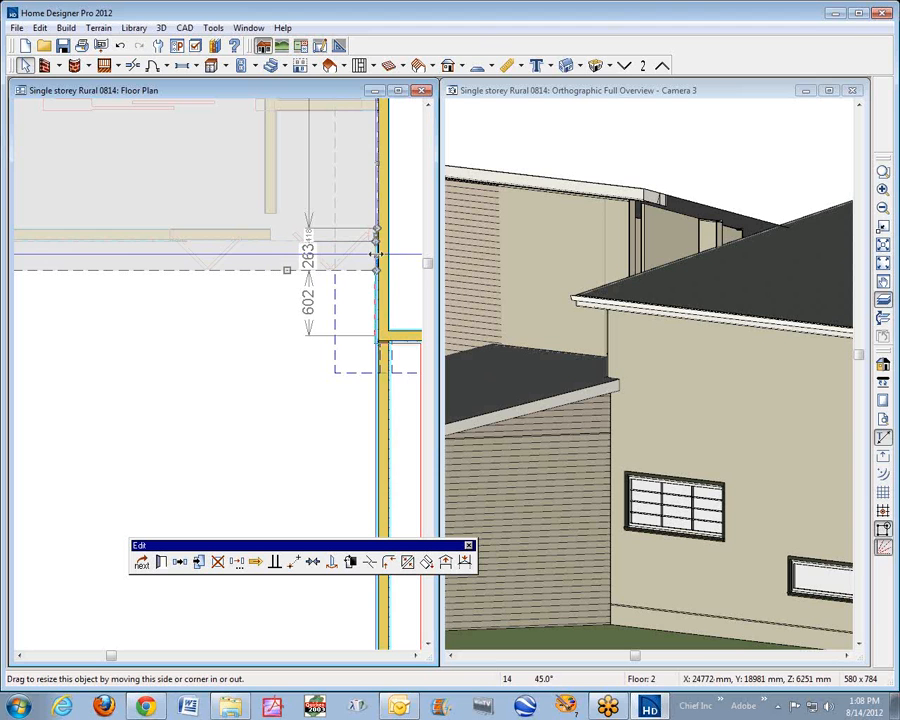
drag(376, 254, 401, 258)
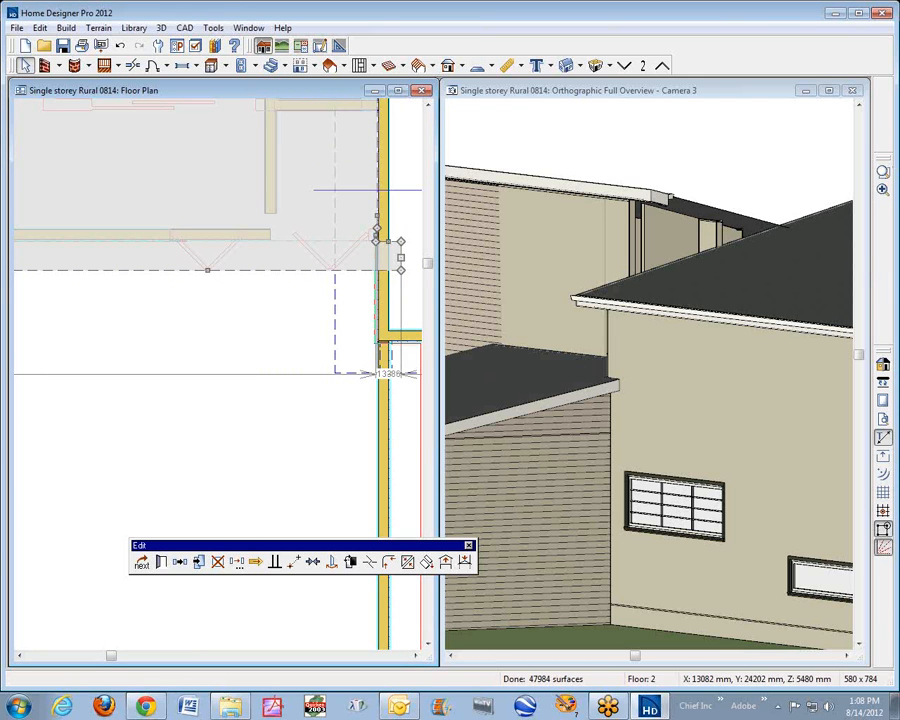
click(737, 157)
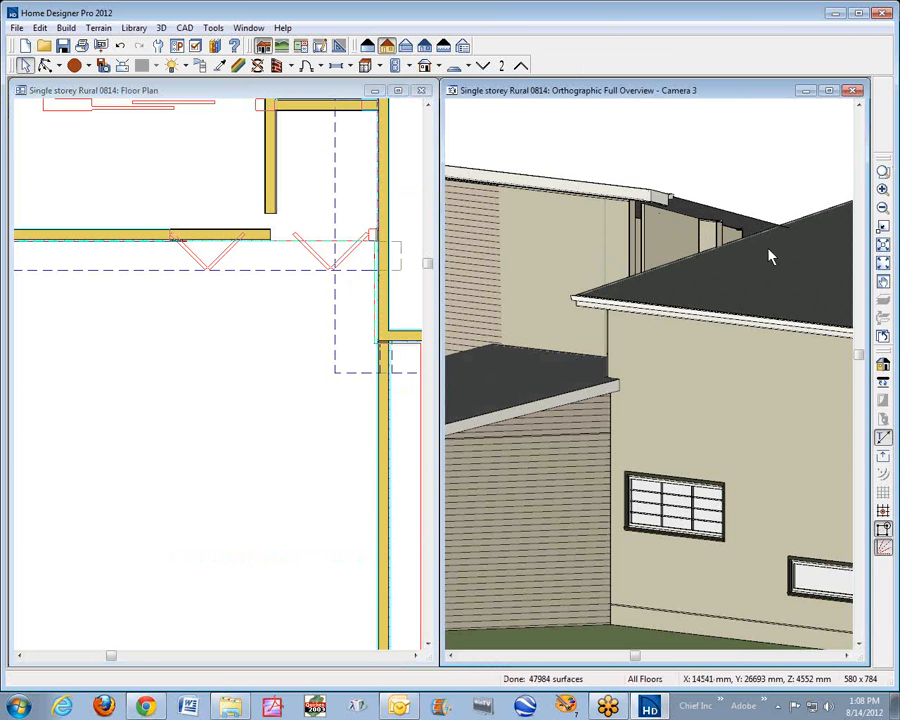
Reshape the new overhang's upper return edge at the exterior wall and make it perpendicular to that wall.
click(408, 259)
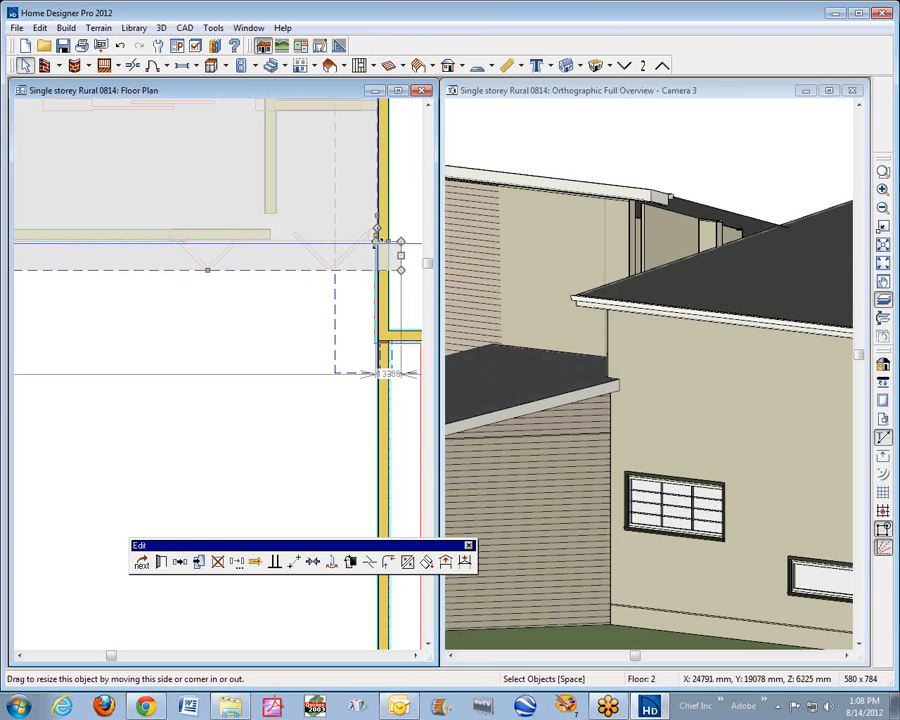
mouse_move(378, 241)
mouse_down()
mouse_move(378, 230)
mouse_move(389, 229)
mouse_up()
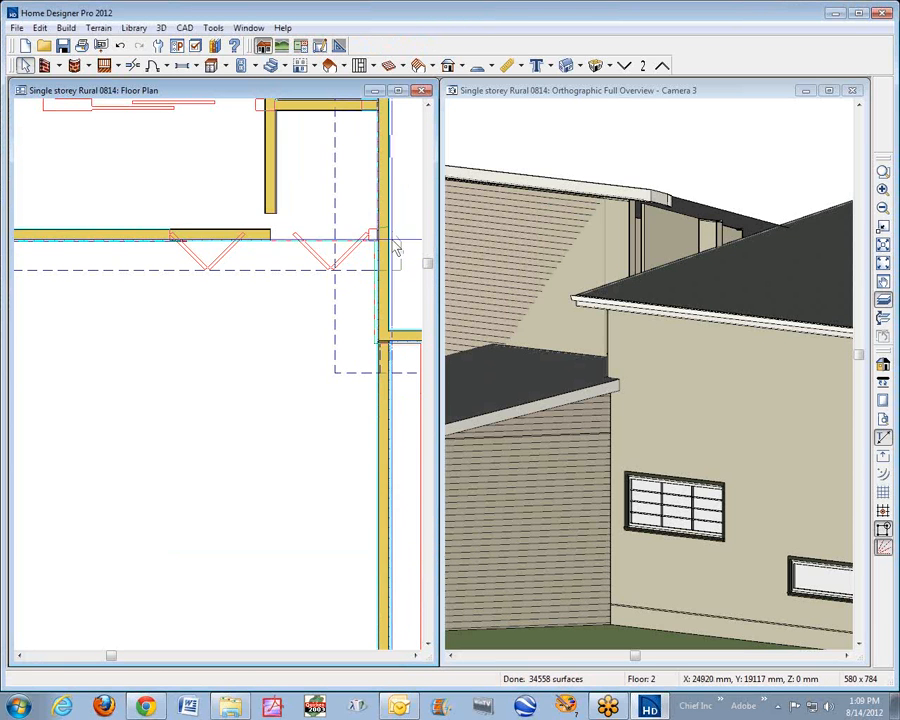
click(396, 249)
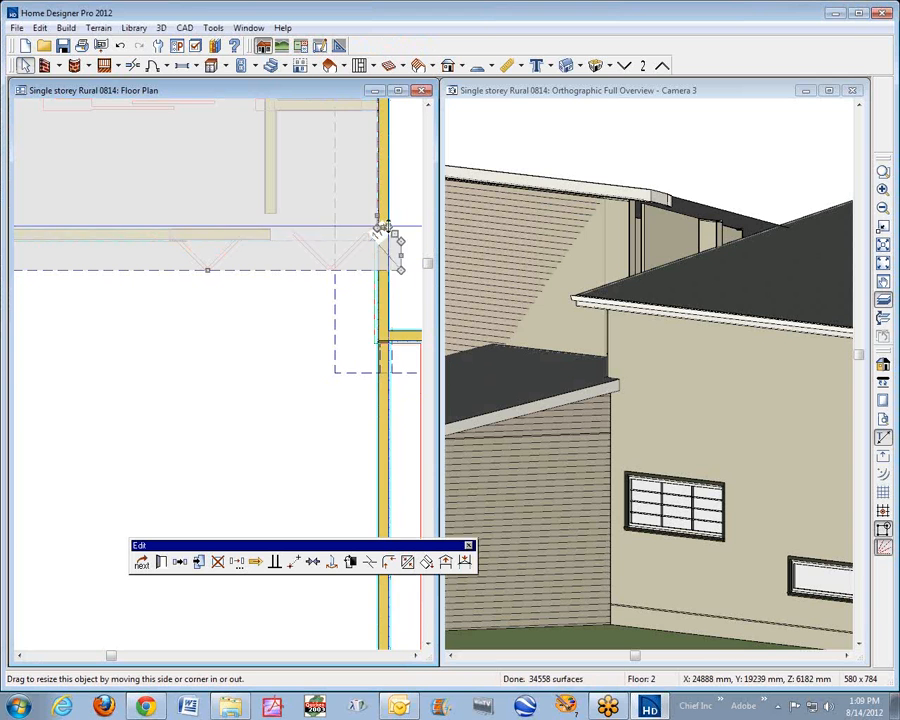
drag(380, 229, 372, 226)
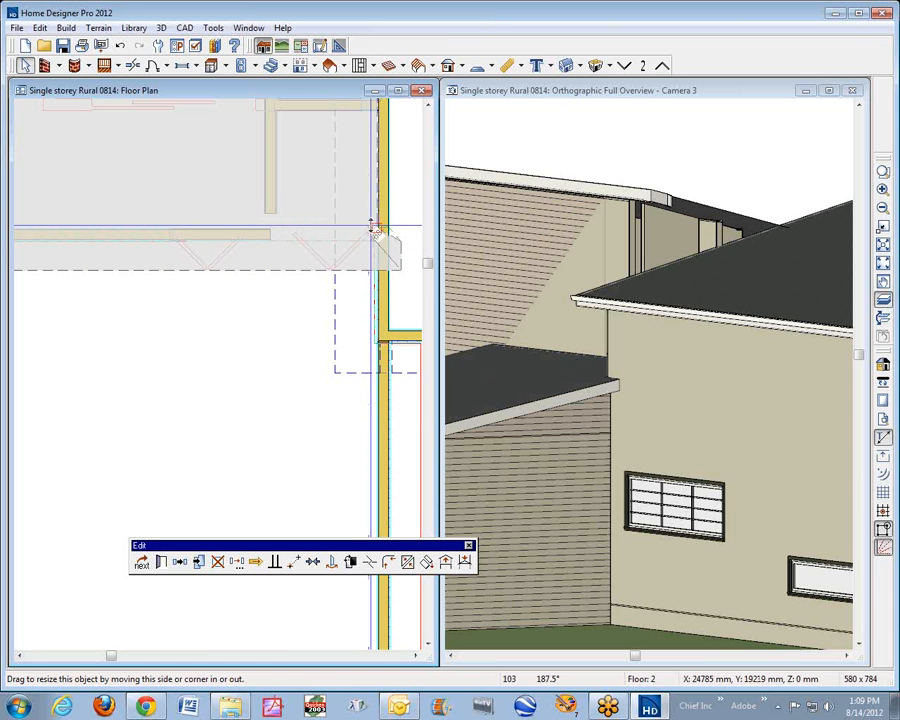
drag(372, 226, 373, 225)
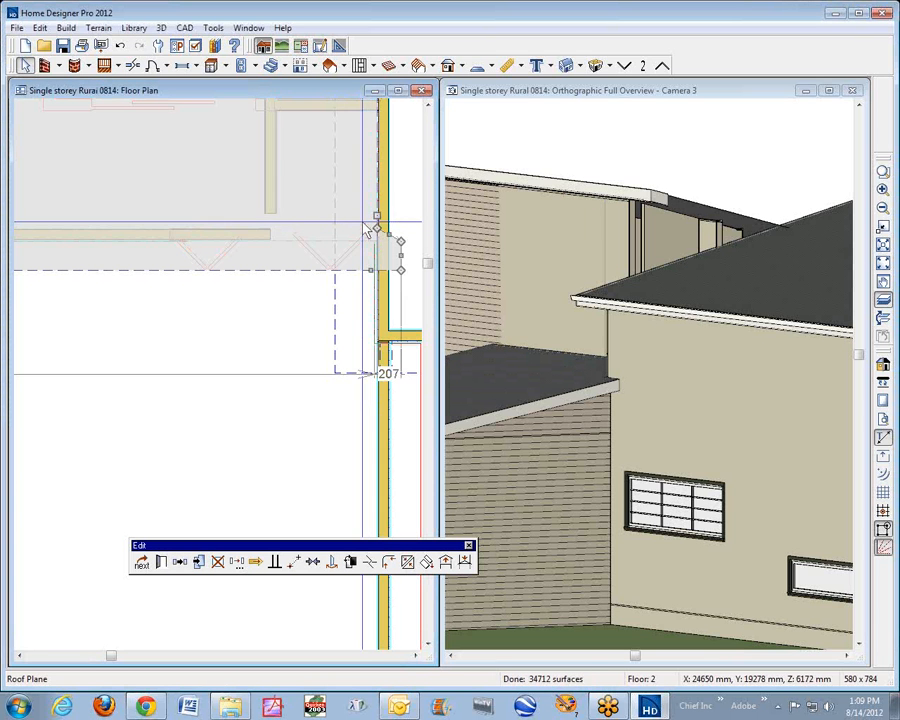
mouse_move(401, 245)
mouse_down()
mouse_move(414, 243)
mouse_move(396, 249)
mouse_up()
click(397, 249)
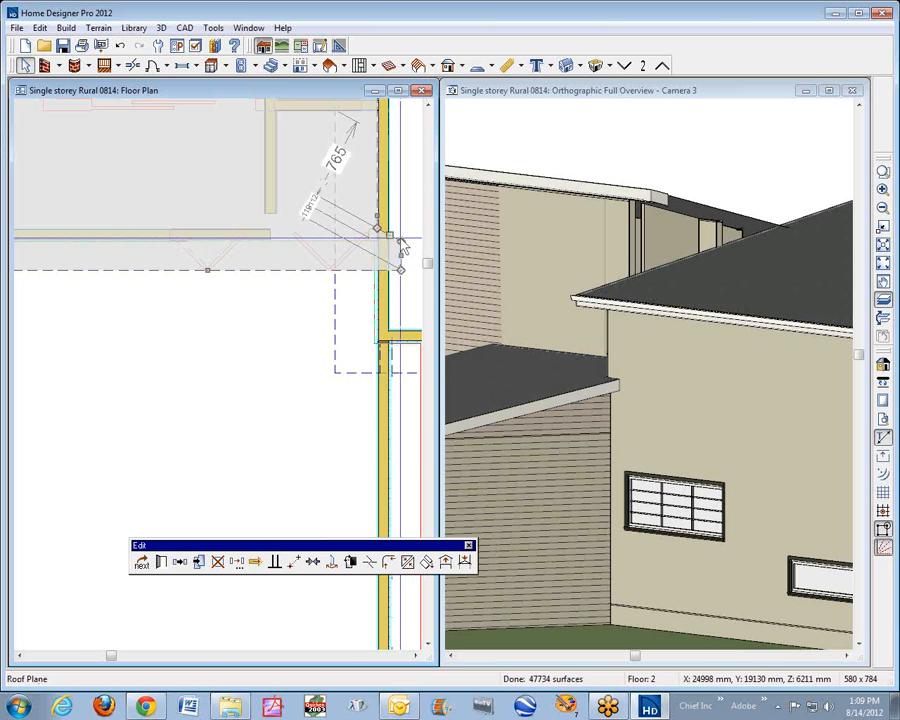
click(277, 563)
click(384, 419)
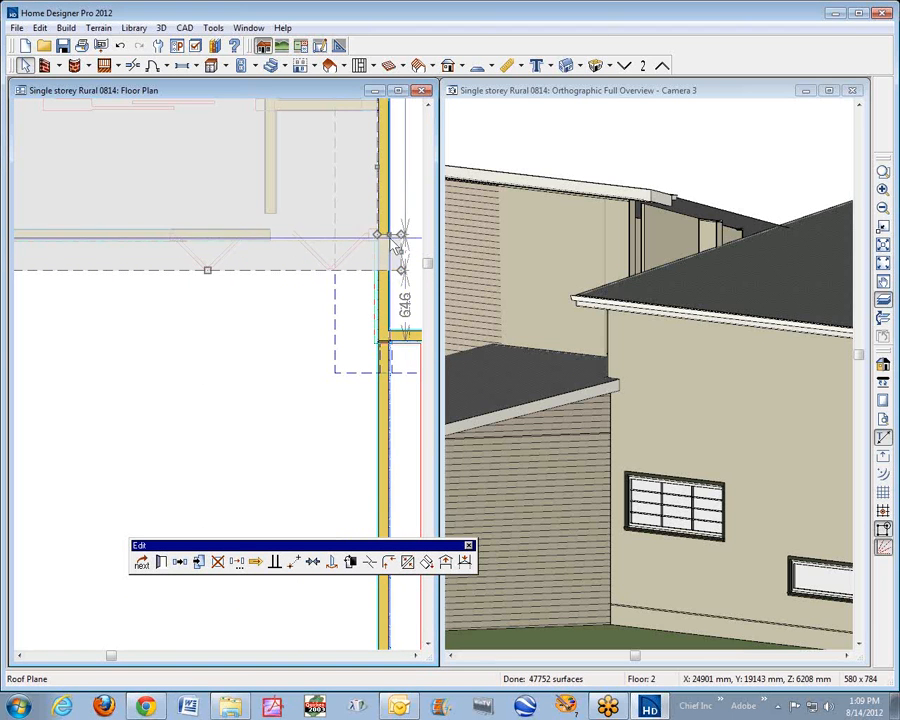
Extend the roof overhang along the vertical exterior wall to the adjacent roof, making it about 2550 mm long.
drag(409, 234, 405, 109)
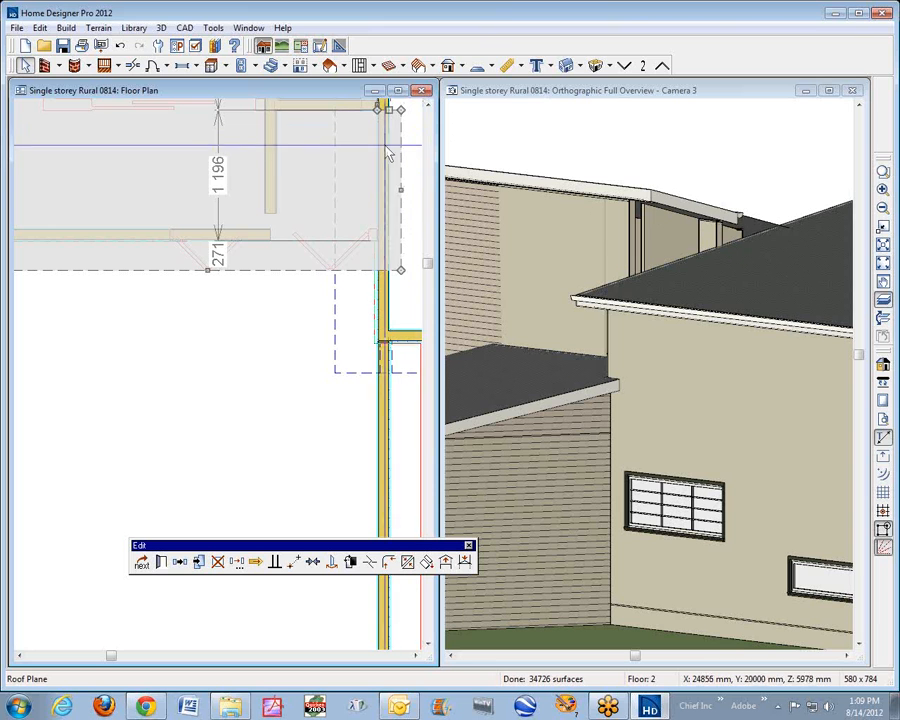
click(428, 104)
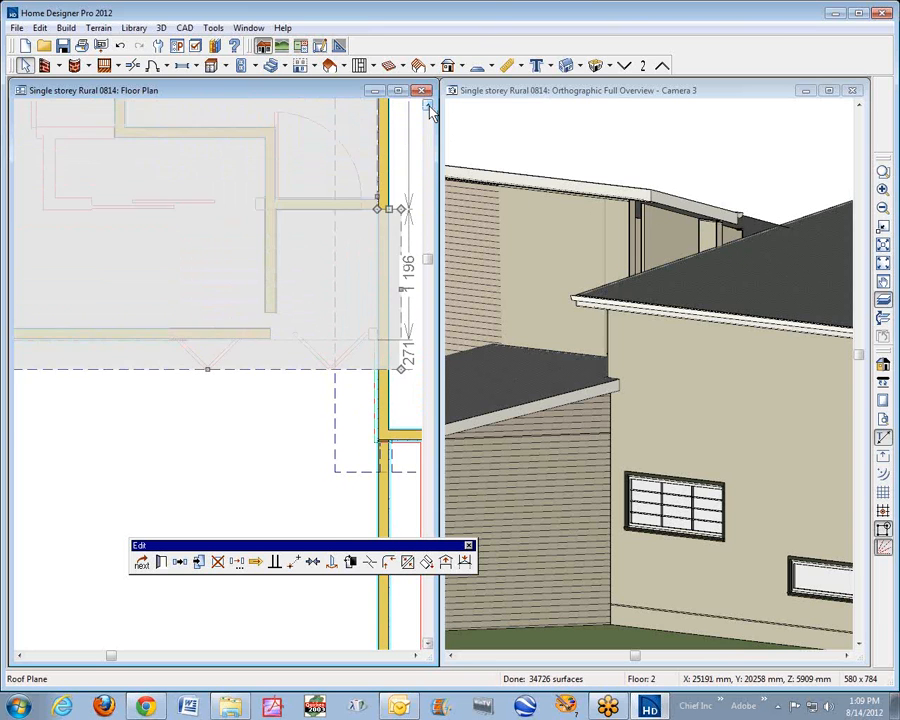
drag(405, 246, 400, 280)
click(386, 275)
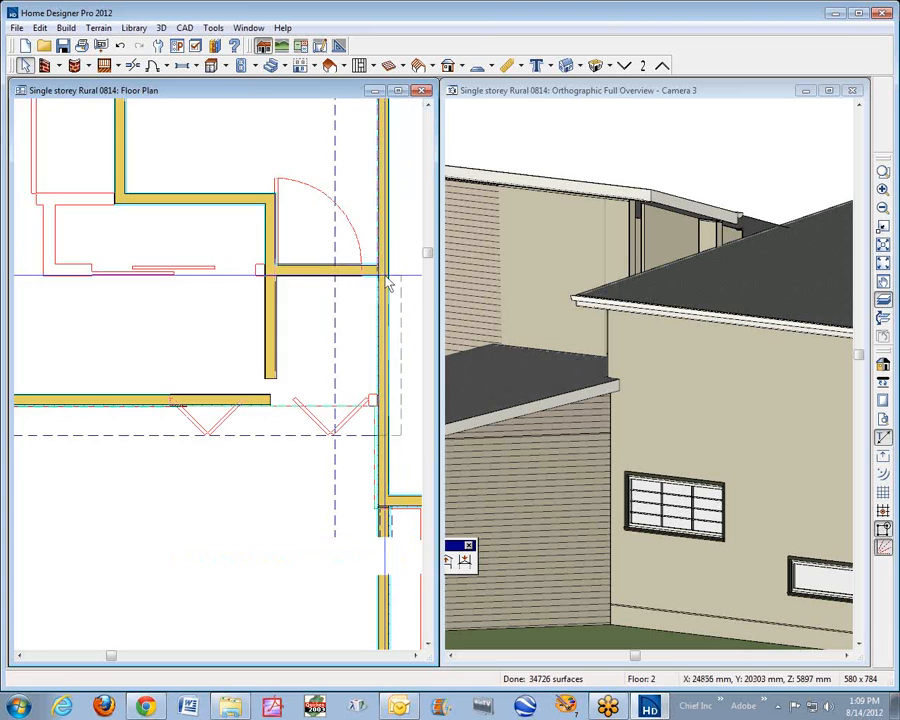
click(400, 270)
click(400, 270)
click(403, 276)
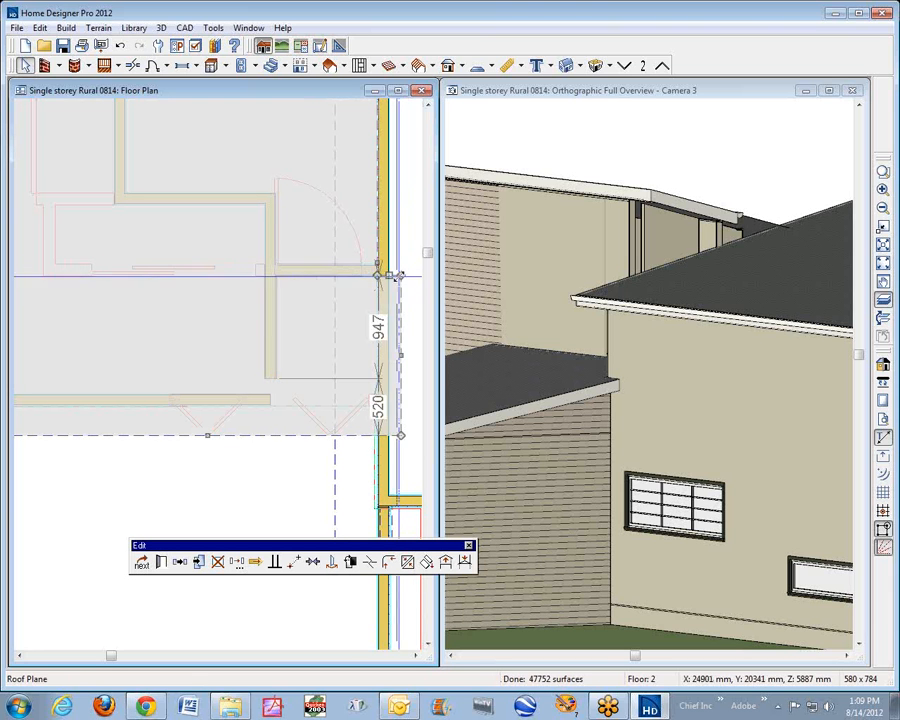
drag(386, 281, 420, 177)
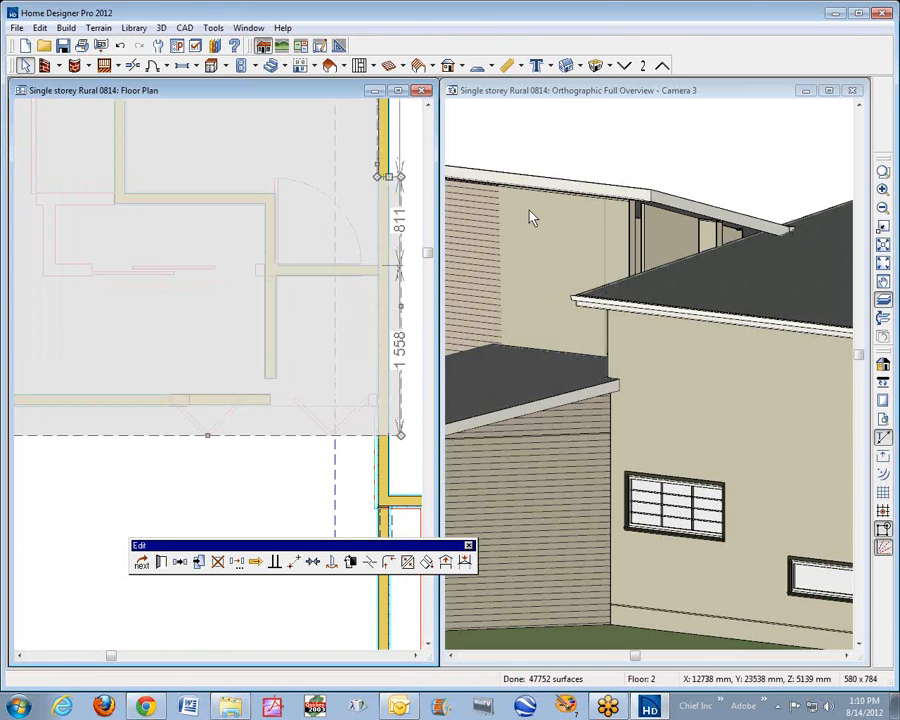
drag(391, 176, 391, 157)
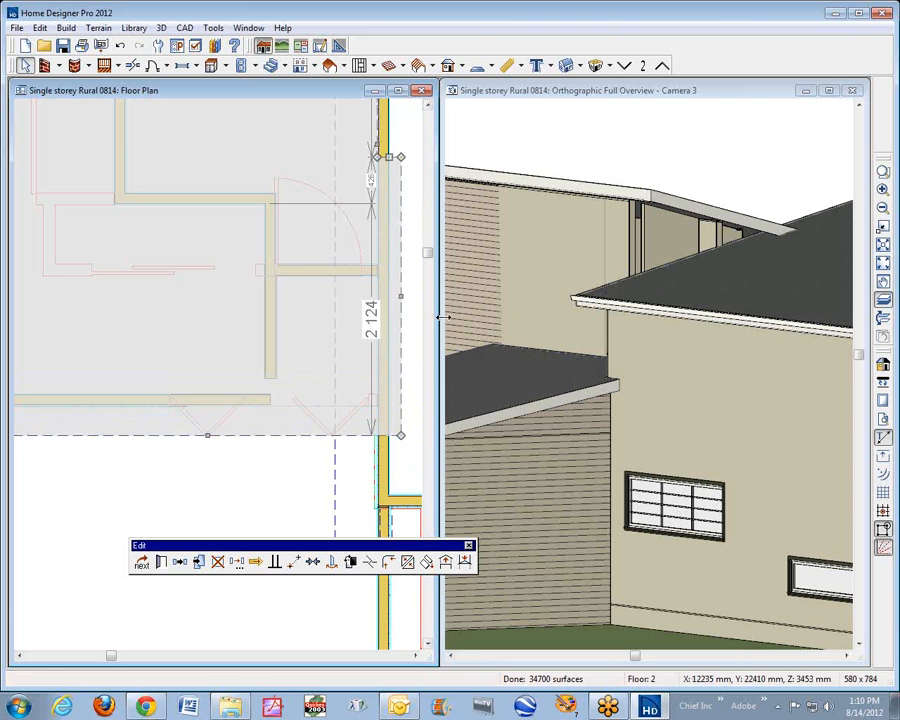
click(395, 403)
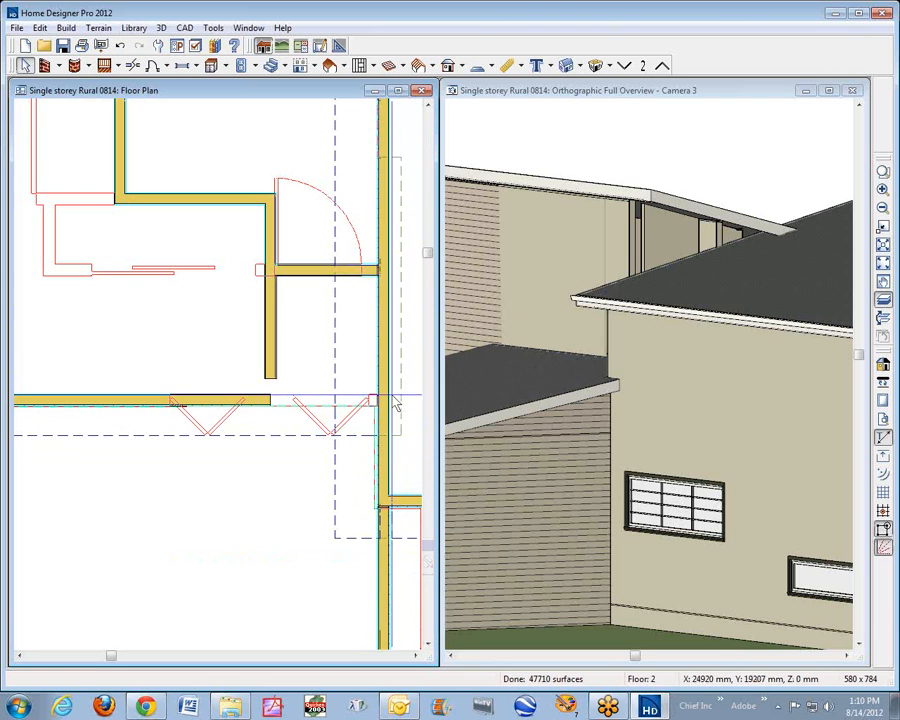
Try to delete the short attic wall between the vertical exterior wall and the inner partition by the door opening on Floor 2.
click(387, 391)
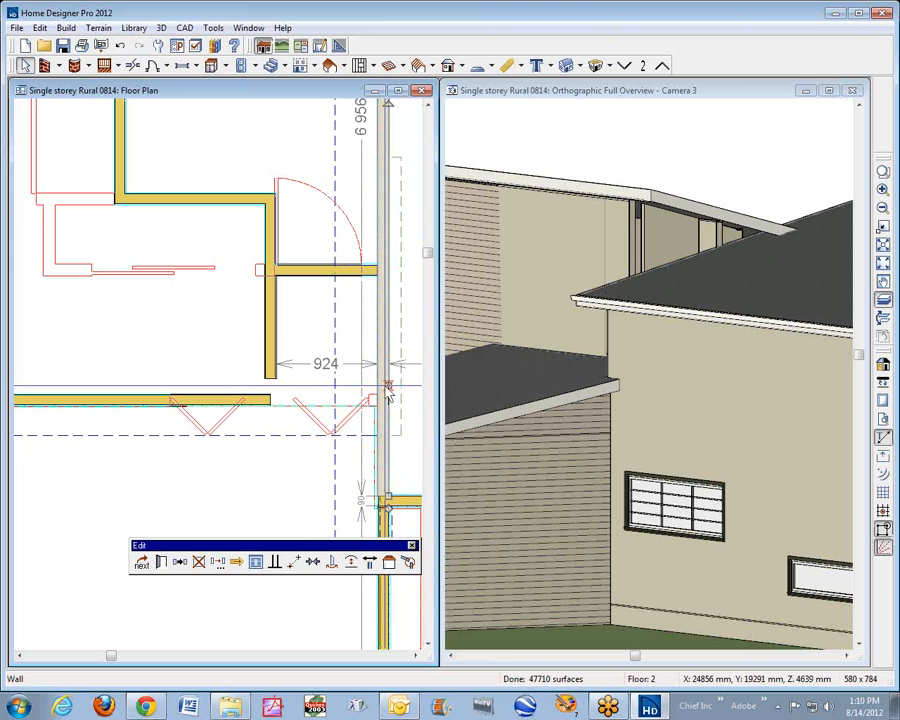
key(Escape)
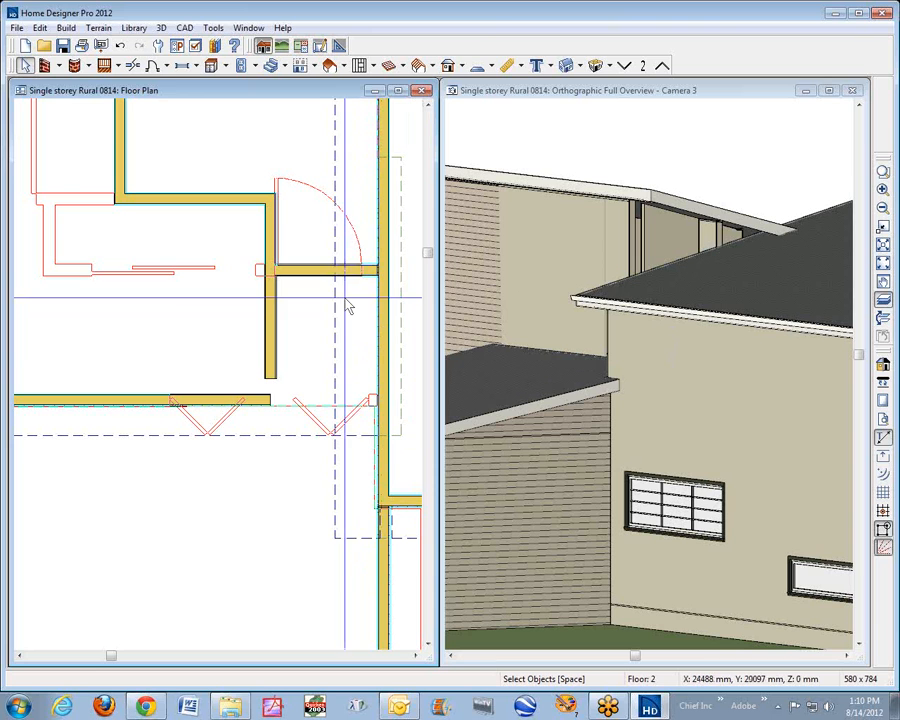
click(360, 271)
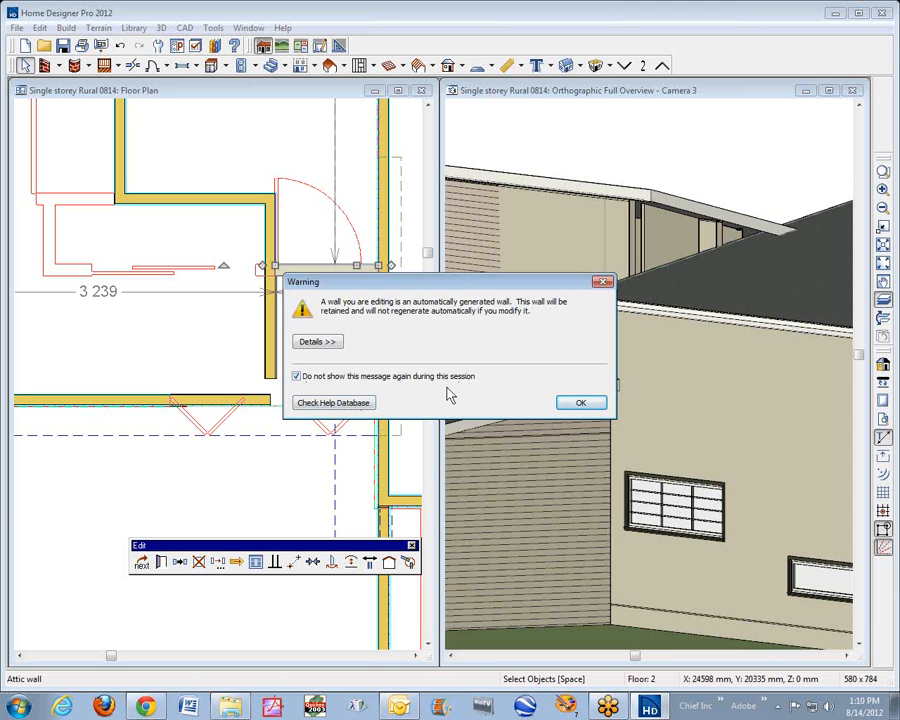
click(580, 404)
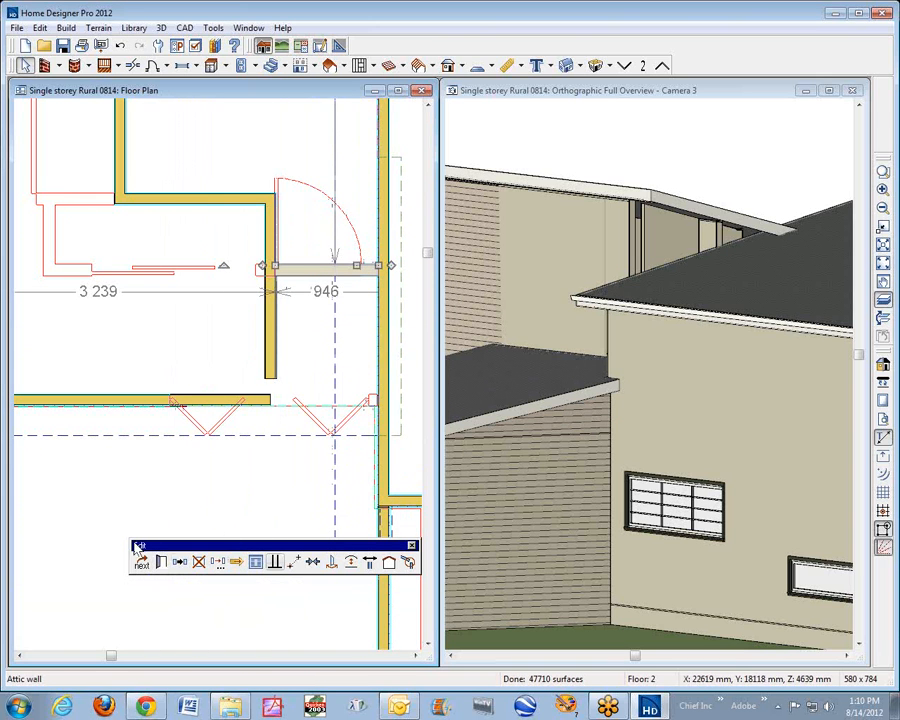
click(161, 562)
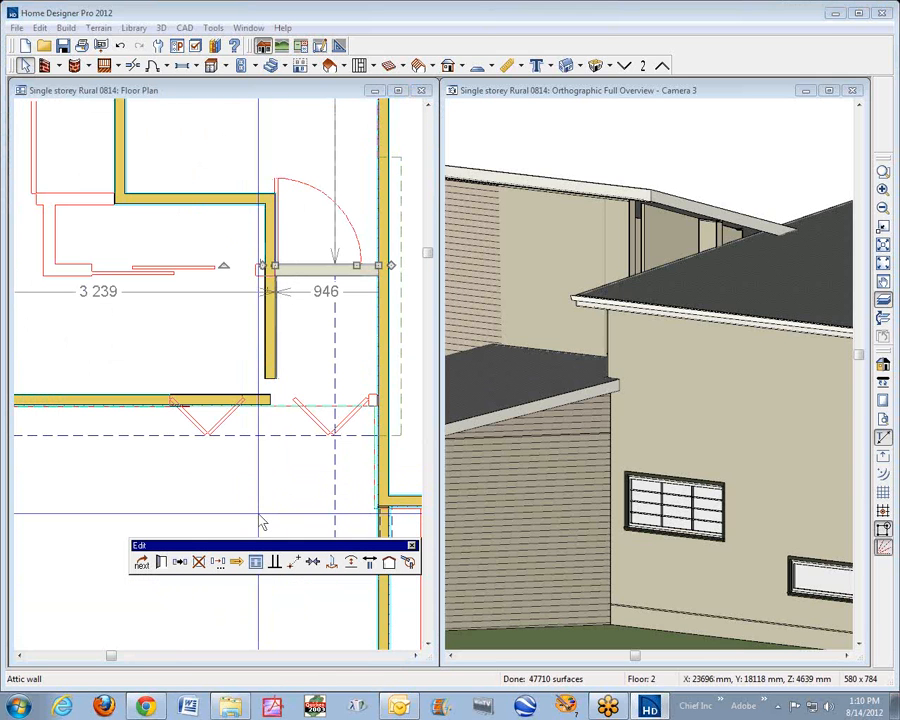
click(199, 562)
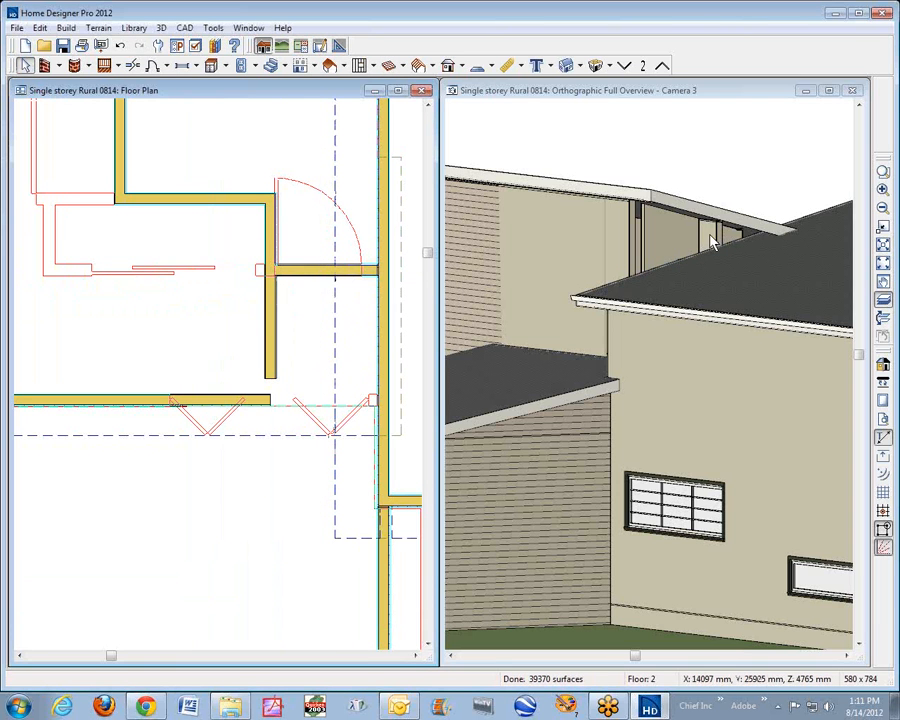
Make the short attic wall at the door opening invisible in its wall specification.
click(330, 269)
right_click(334, 277)
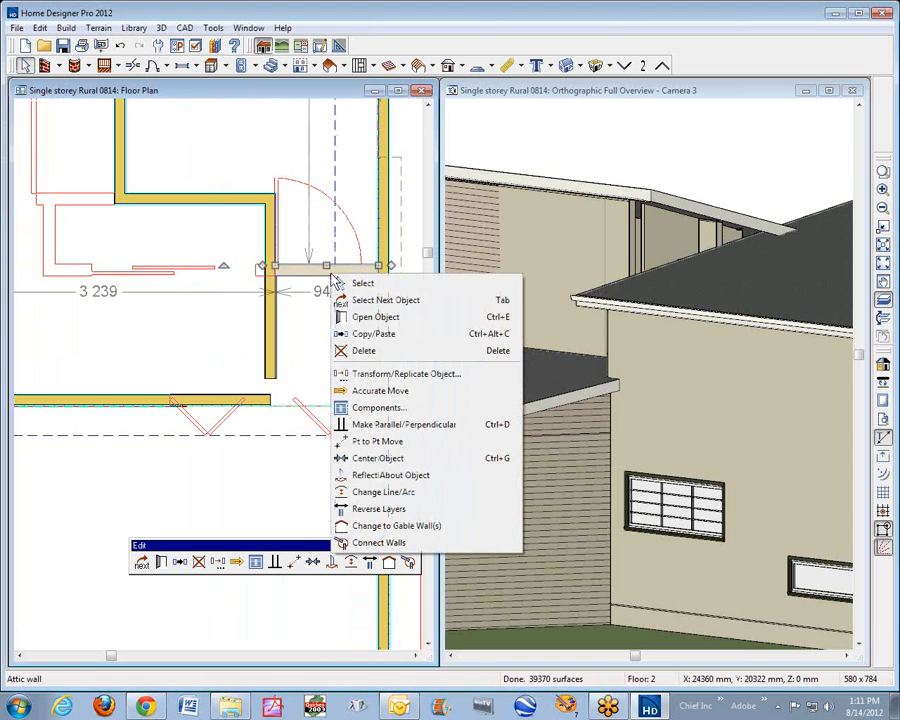
click(414, 318)
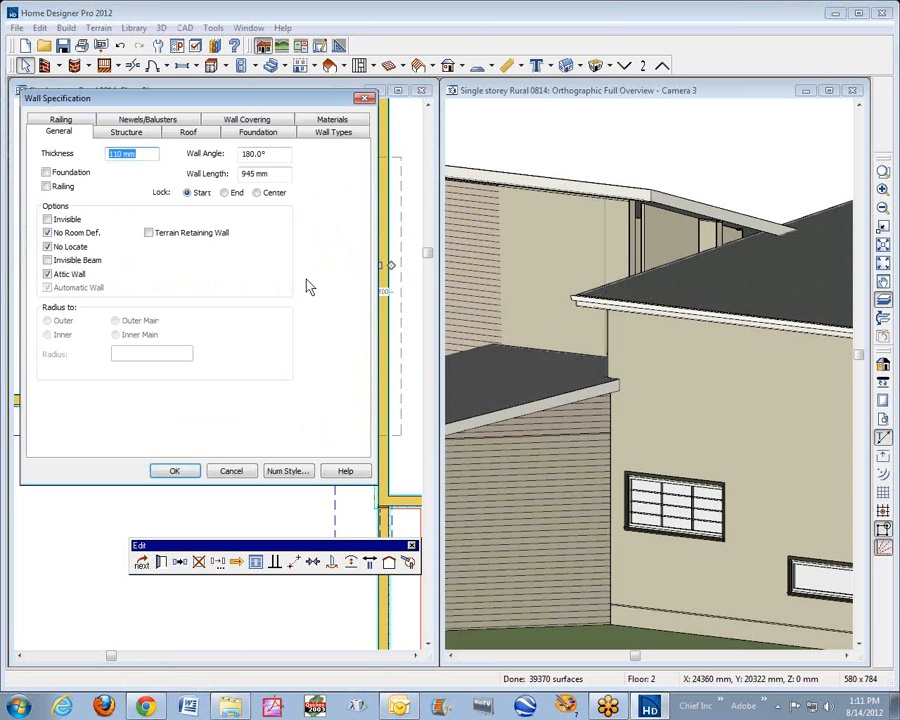
click(52, 219)
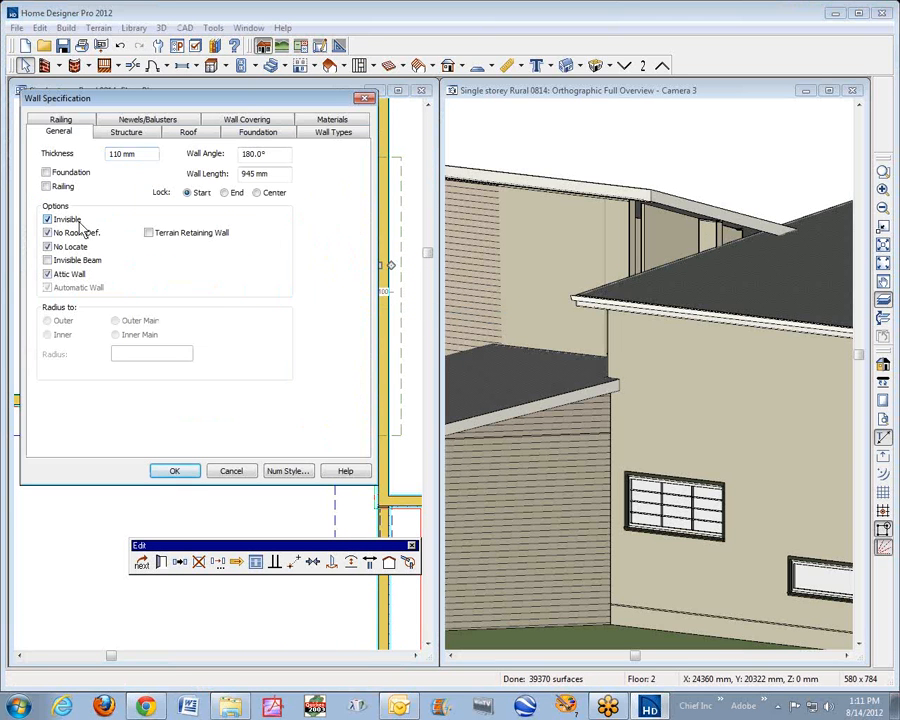
click(175, 470)
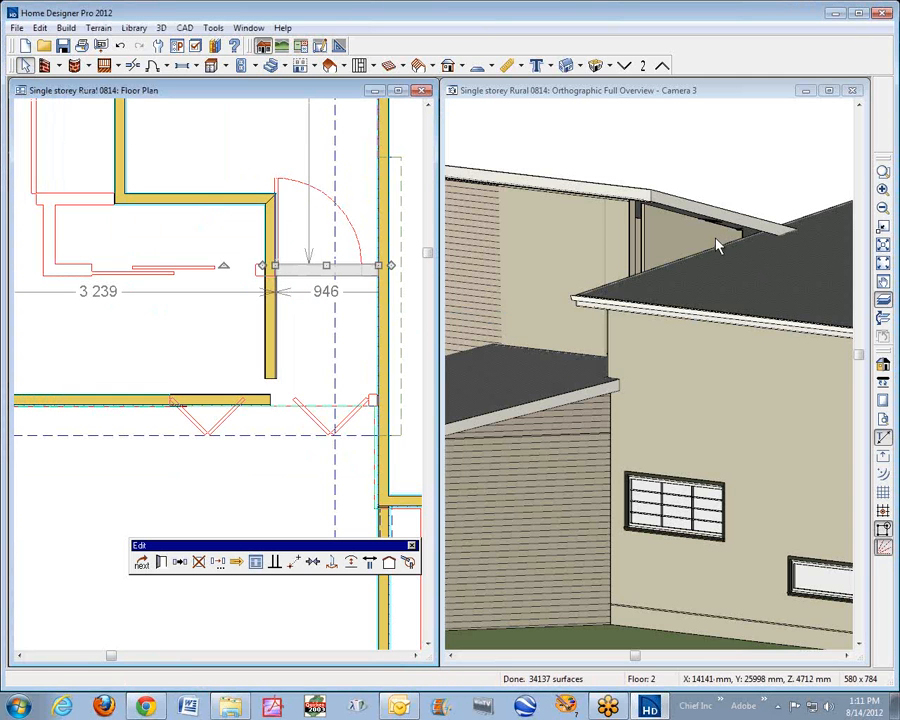
key(Escape)
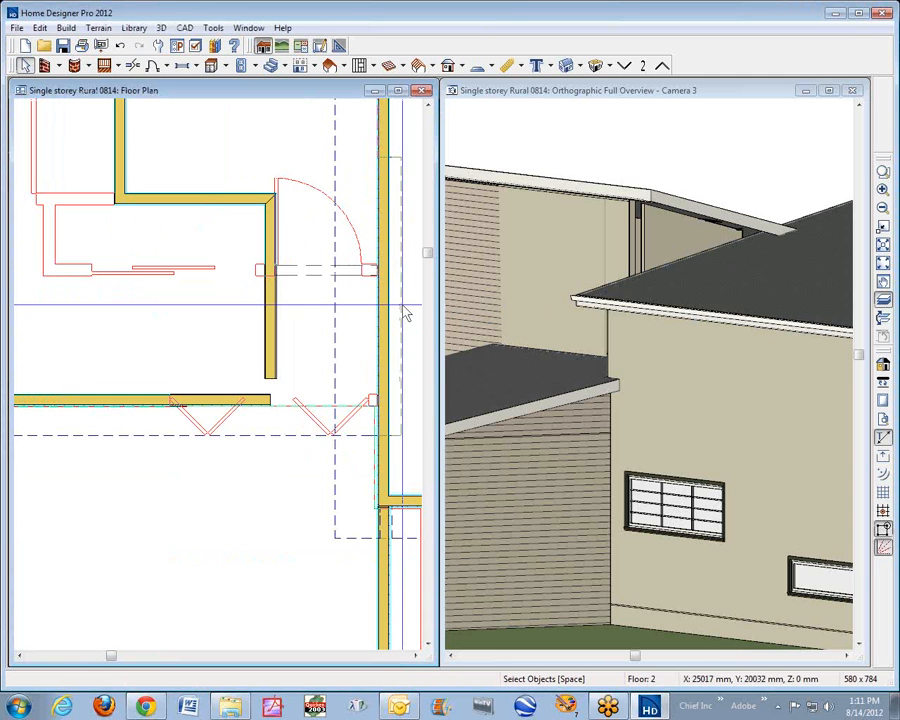
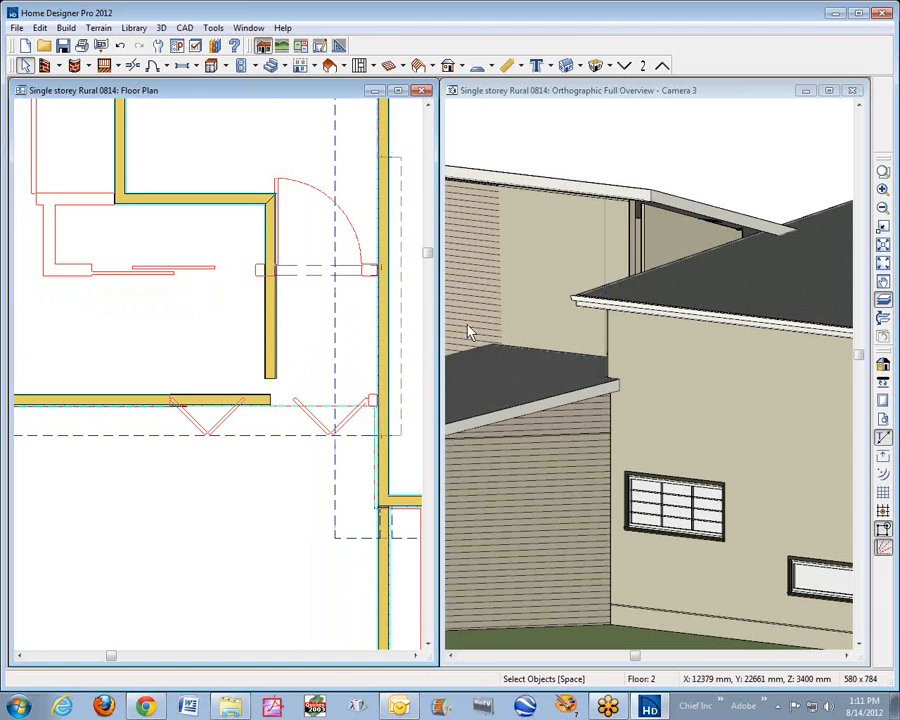
Shift the upper edge of the lower roof plane slightly where it meets the partly clad exterior wall.
click(478, 232)
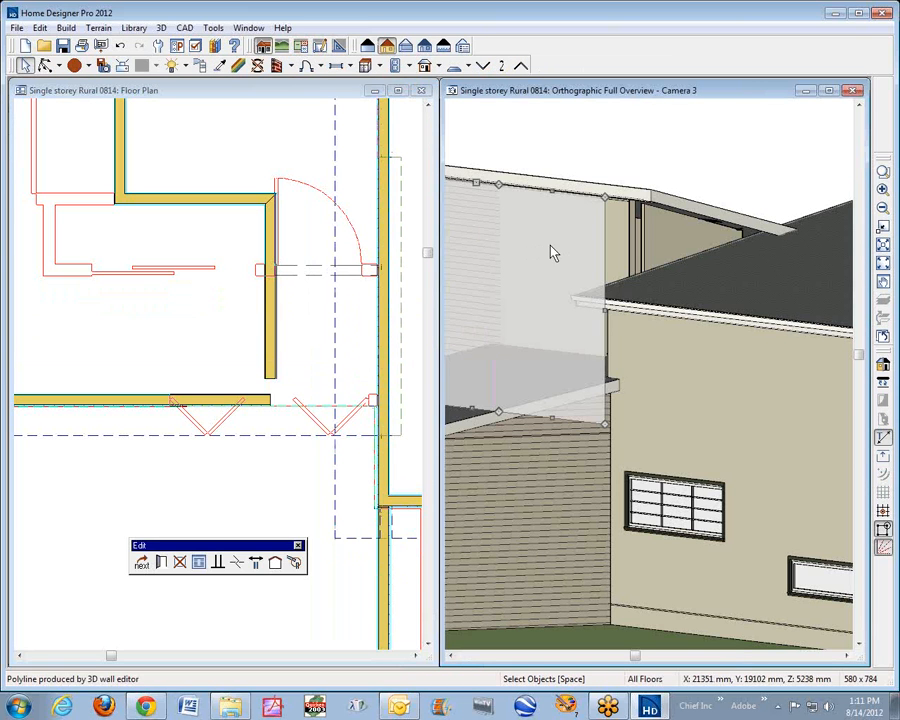
key(Escape)
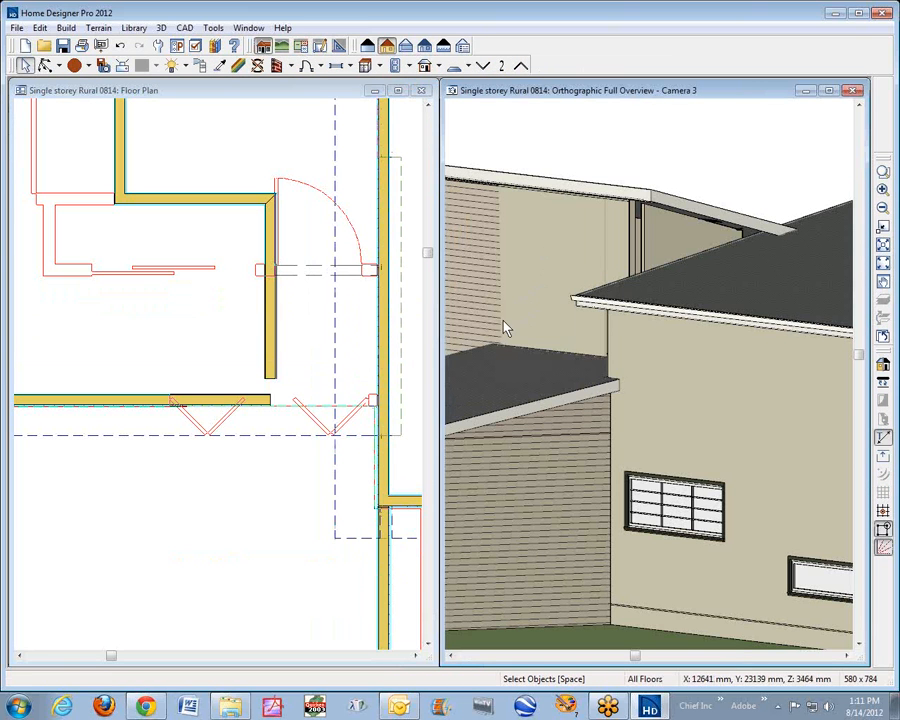
click(557, 365)
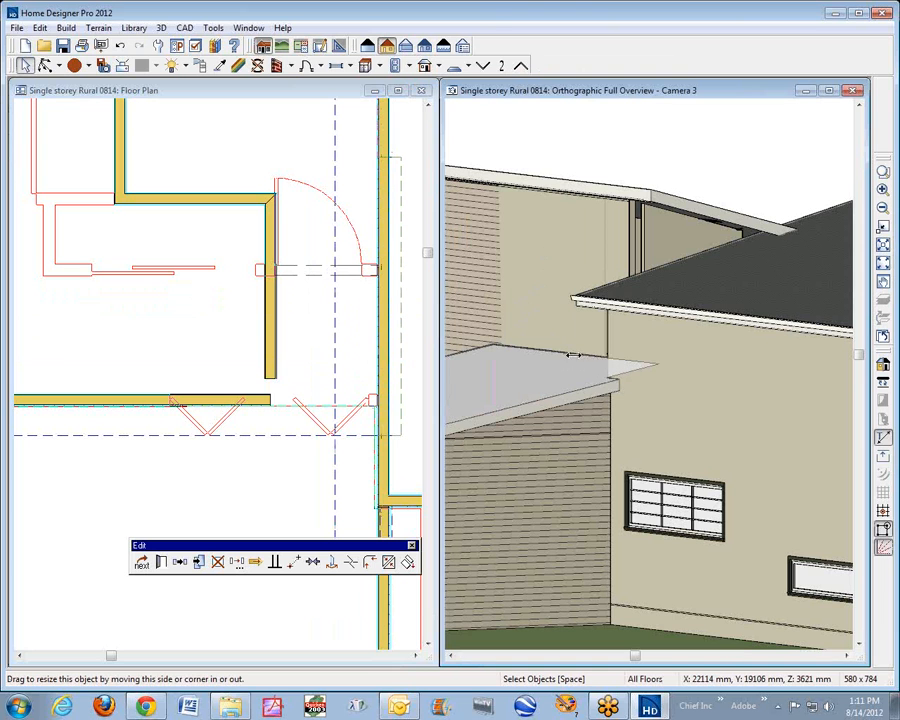
drag(576, 354, 573, 354)
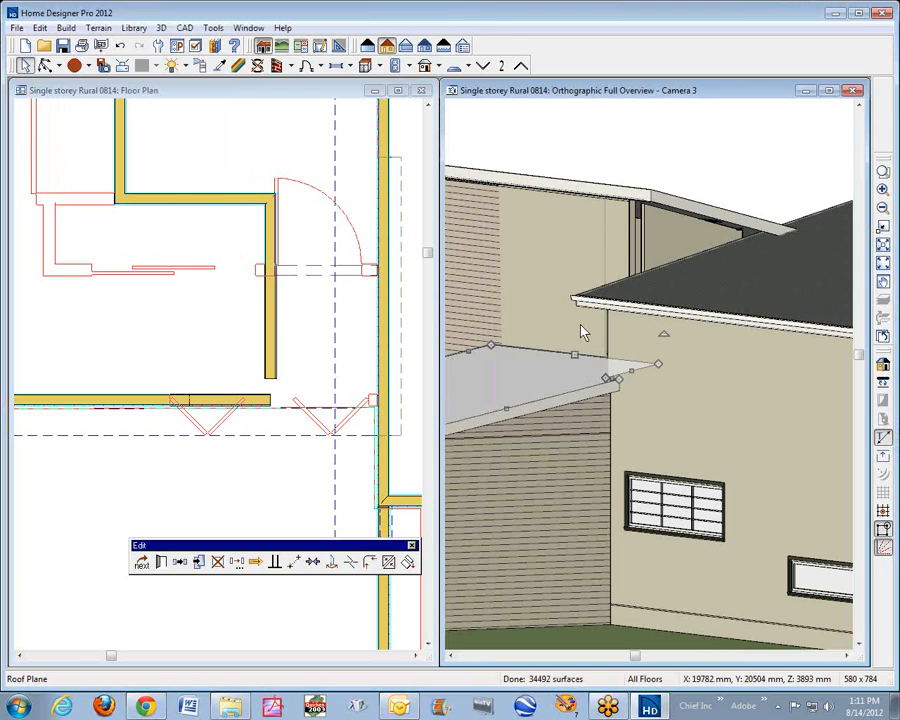
key(Escape)
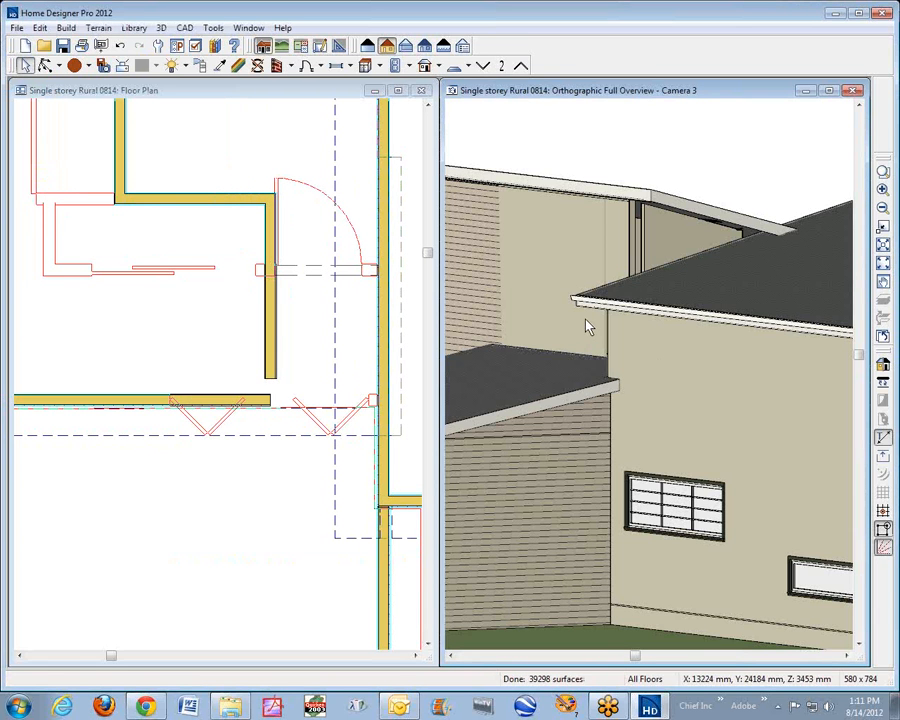
click(563, 304)
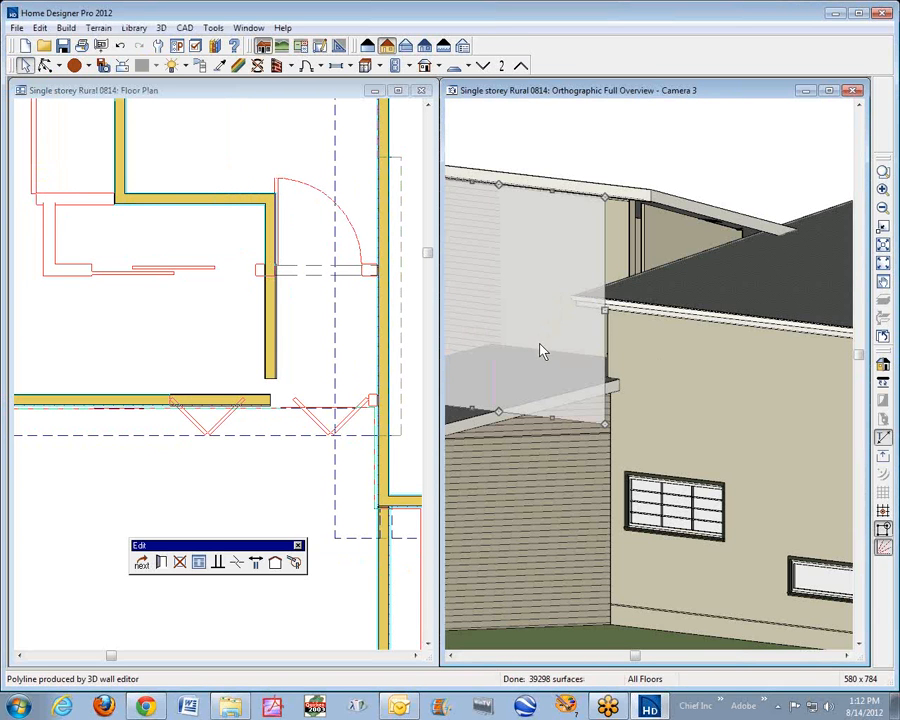
key(Escape)
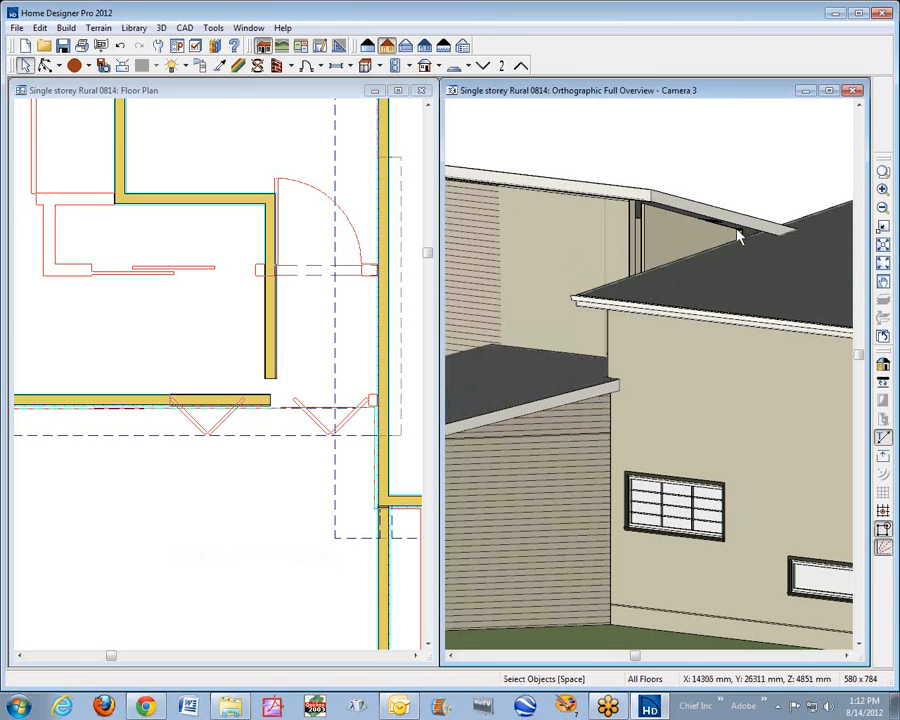
Examine the long vertical exterior wall in plan and in 3D from the opposite side, where it shows between the roofs.
click(391, 348)
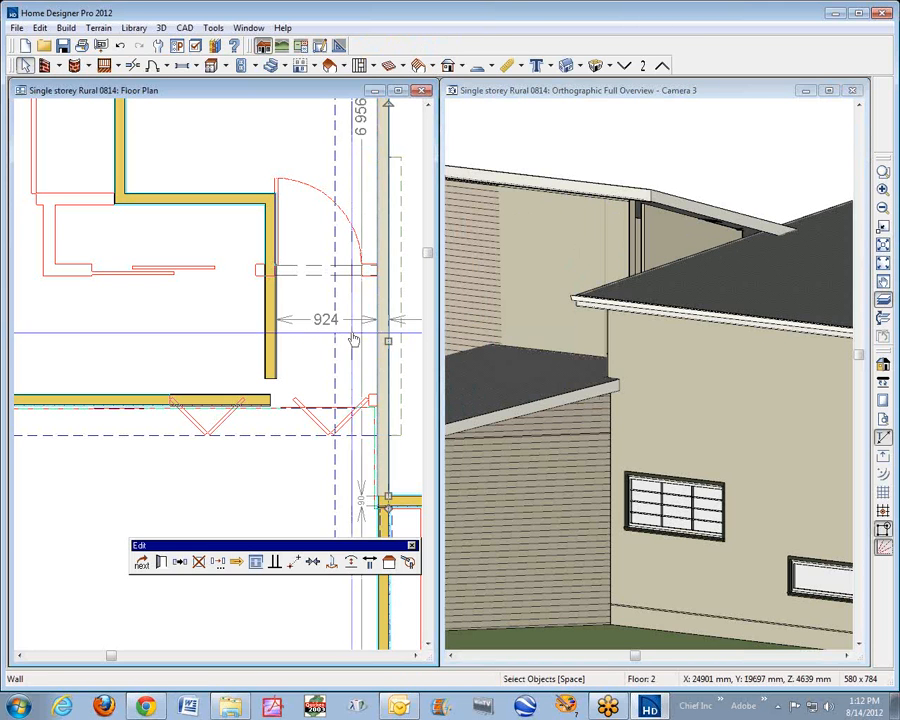
click(512, 313)
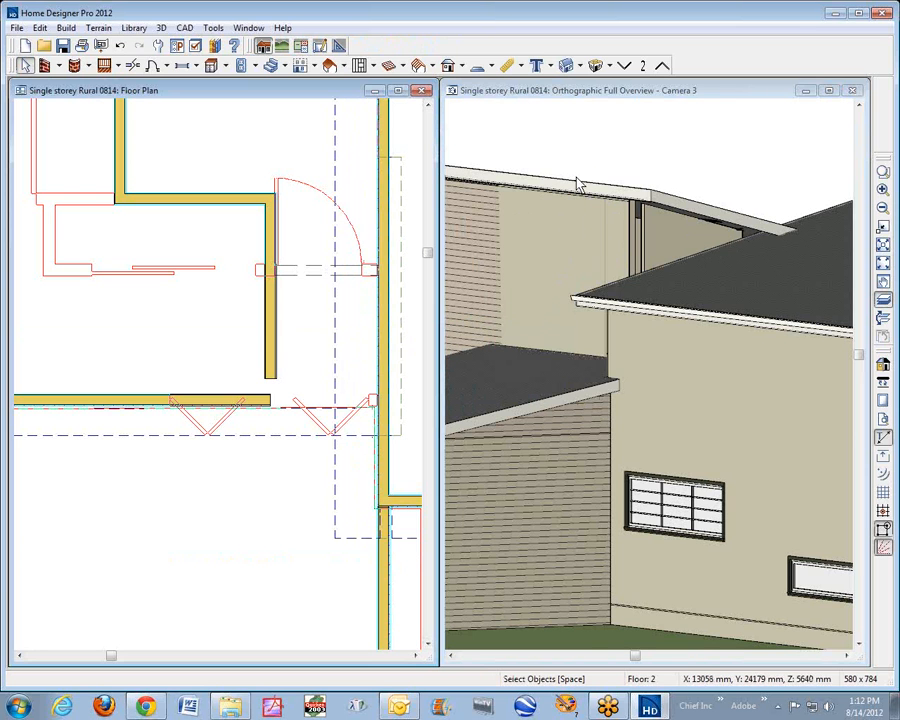
click(724, 93)
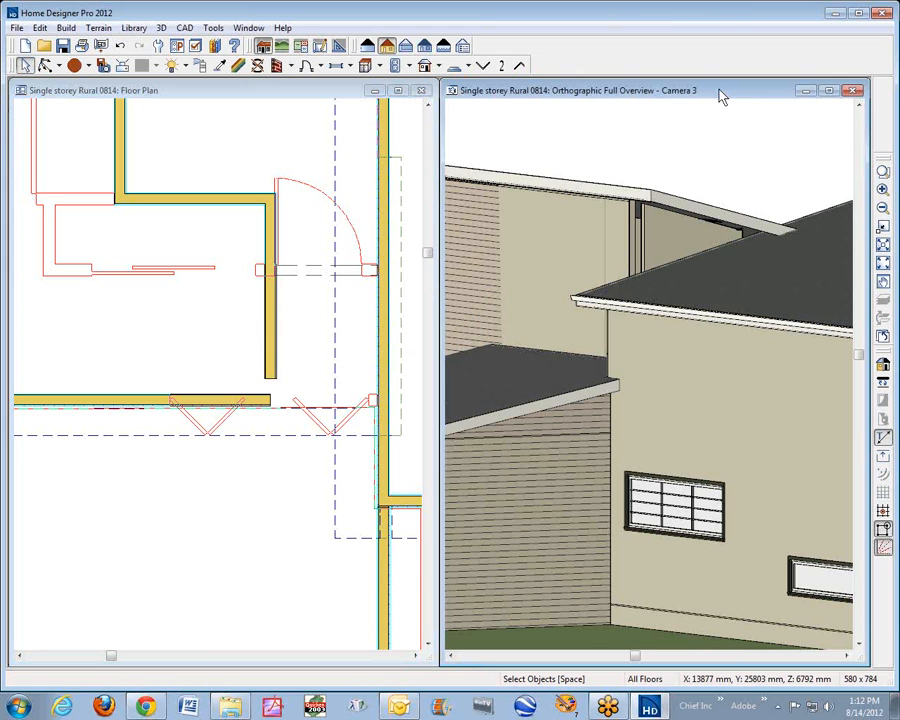
click(45, 65)
drag(487, 276, 753, 303)
scroll(753, 303, down, 4)
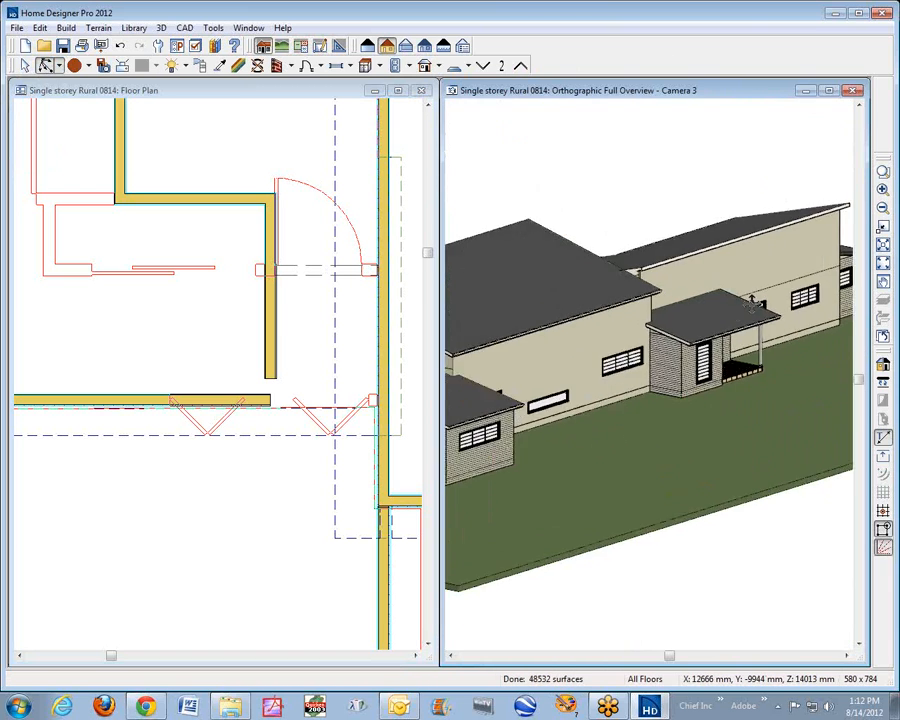
scroll(501, 339, up, 2)
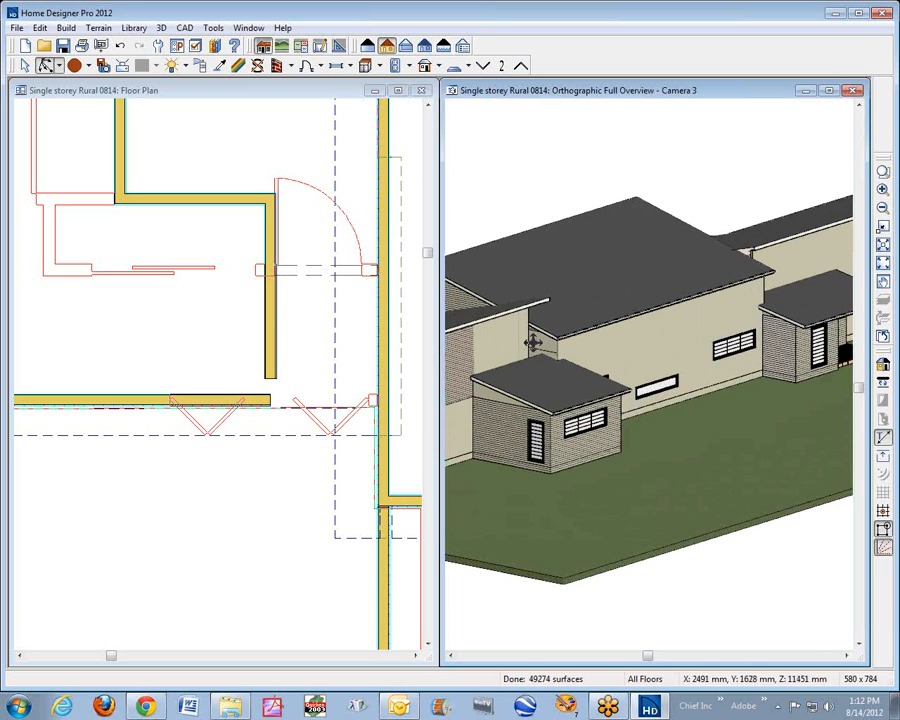
scroll(533, 342, up, 3)
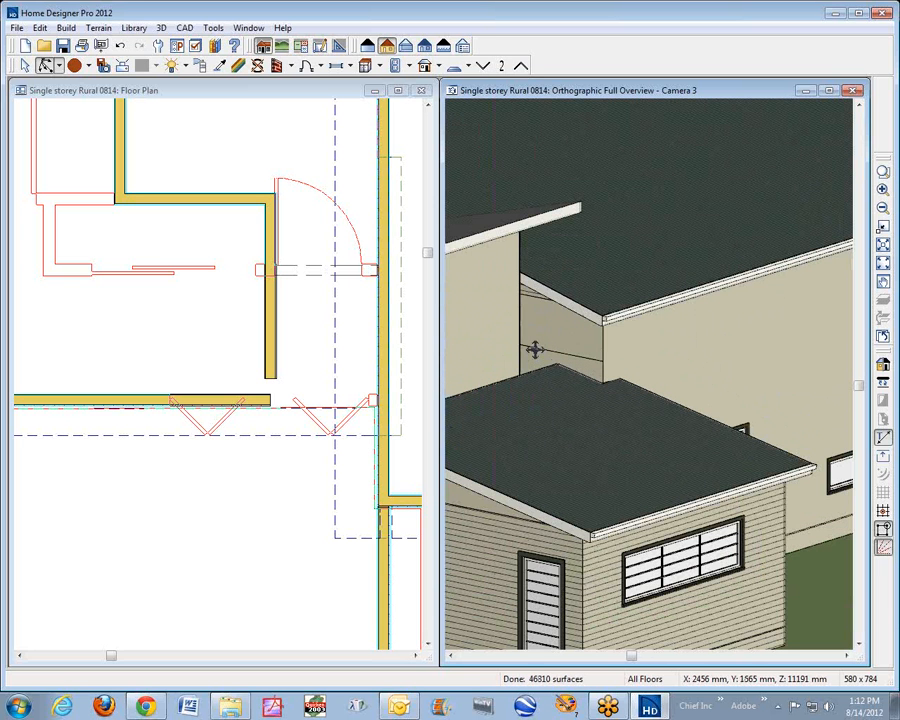
key(space)
click(567, 340)
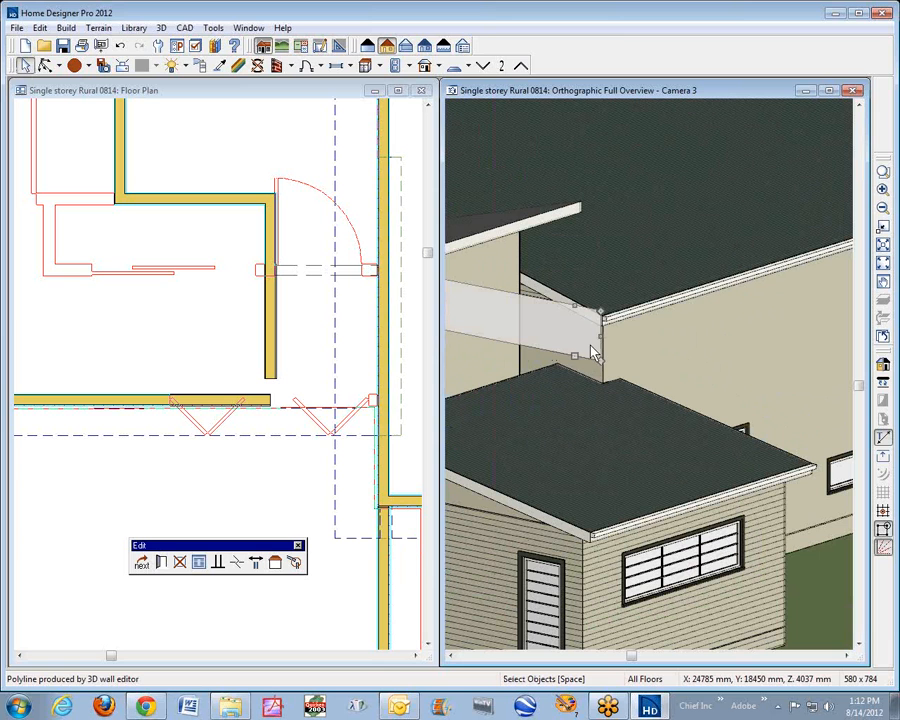
Set the exterior surface material of the vertical Floor 2 wall to Use Default.
click(383, 356)
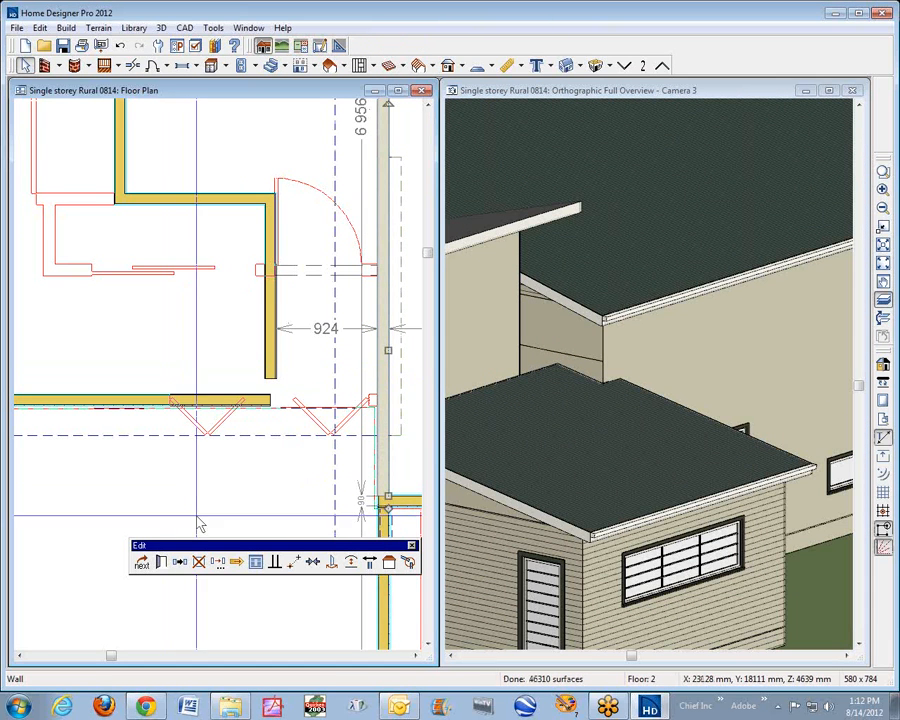
click(160, 562)
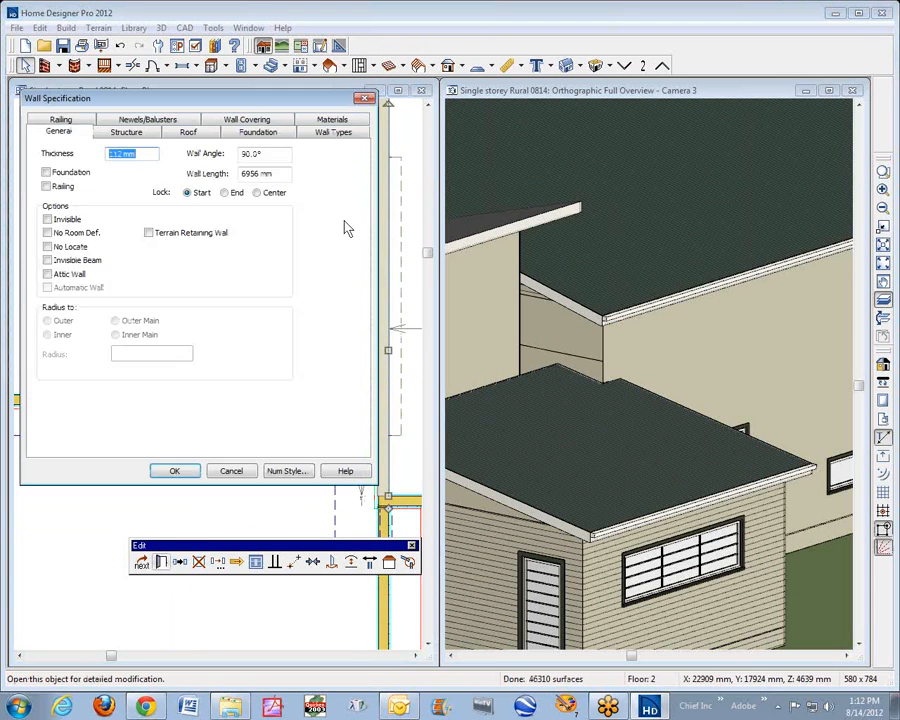
click(330, 134)
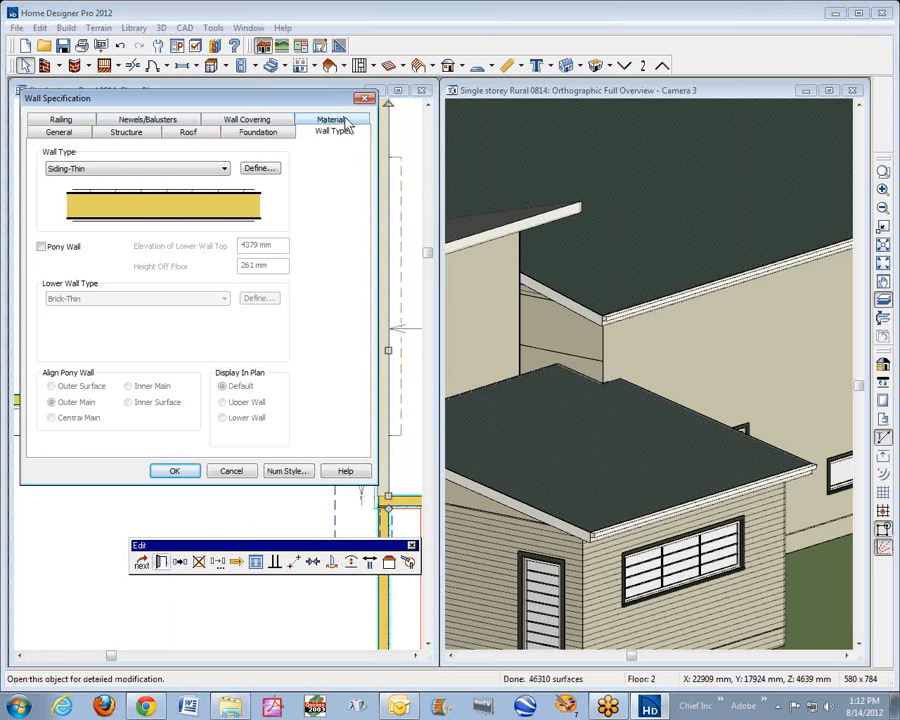
click(345, 121)
click(105, 180)
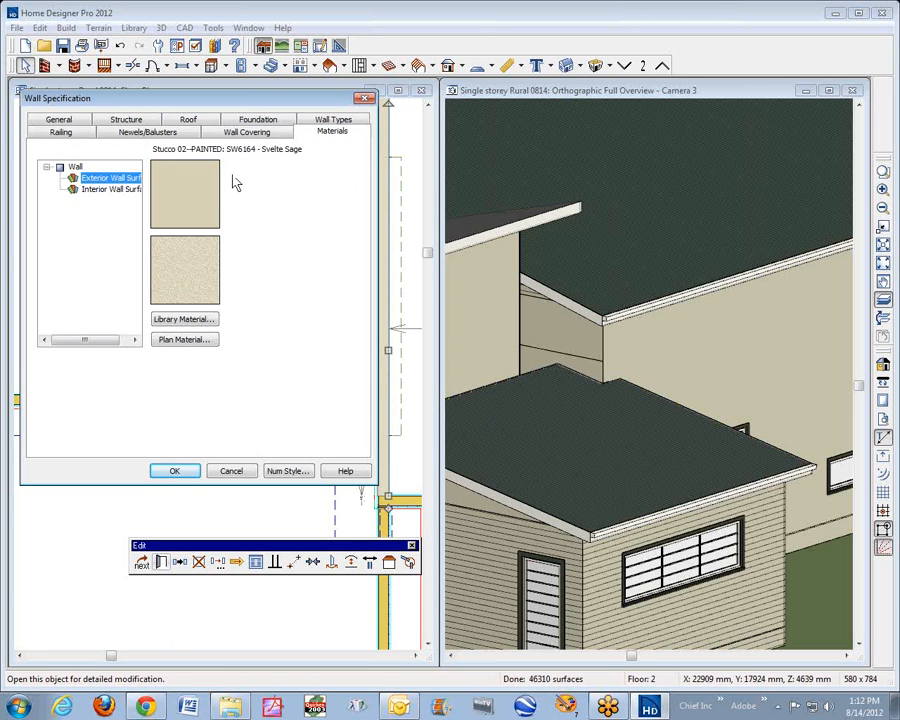
click(180, 340)
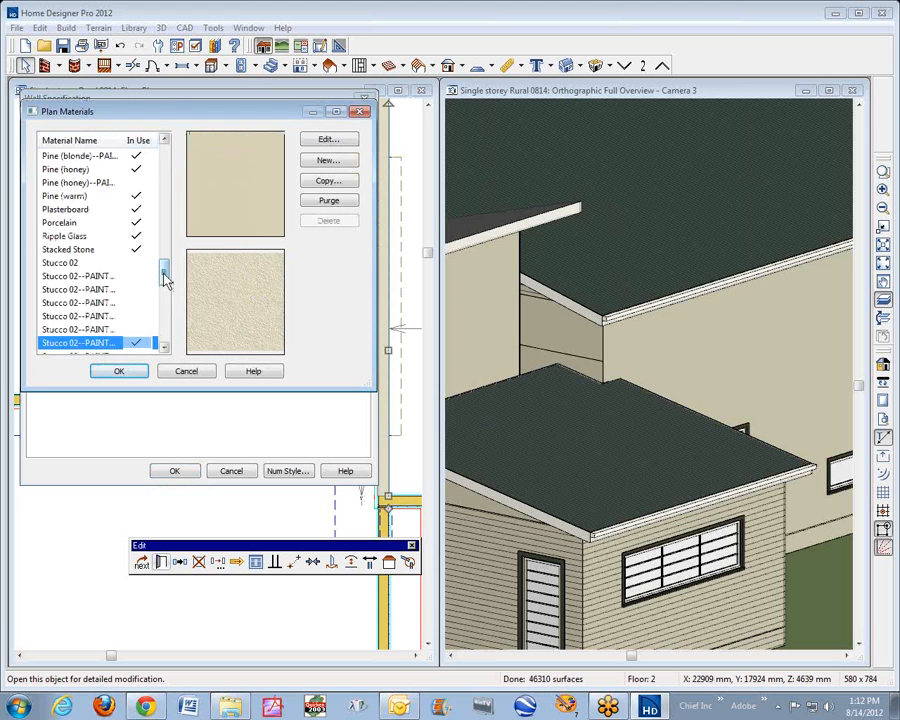
drag(165, 280, 208, 148)
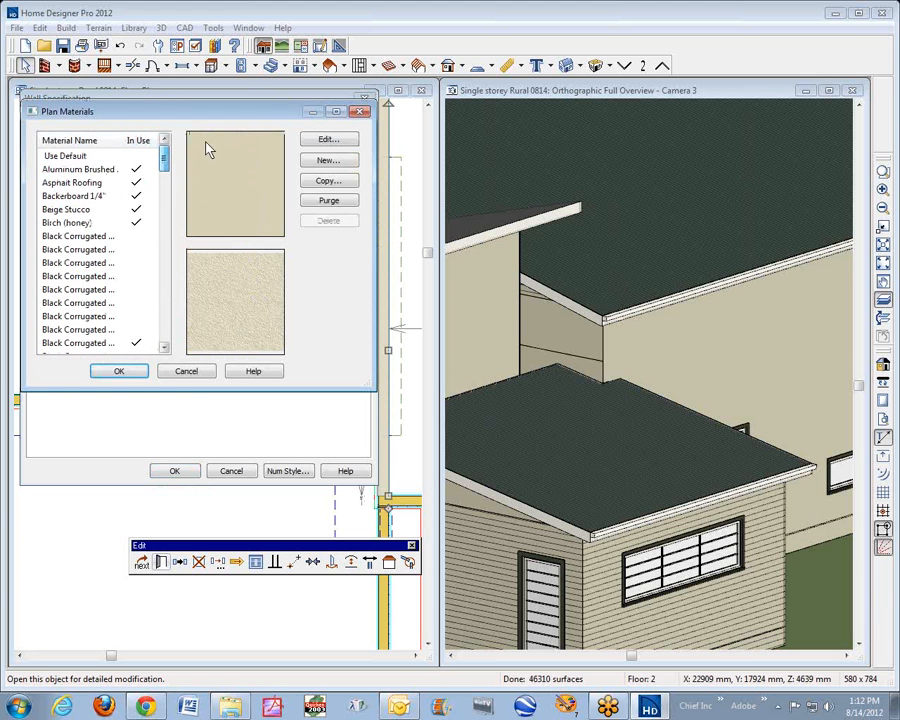
click(110, 157)
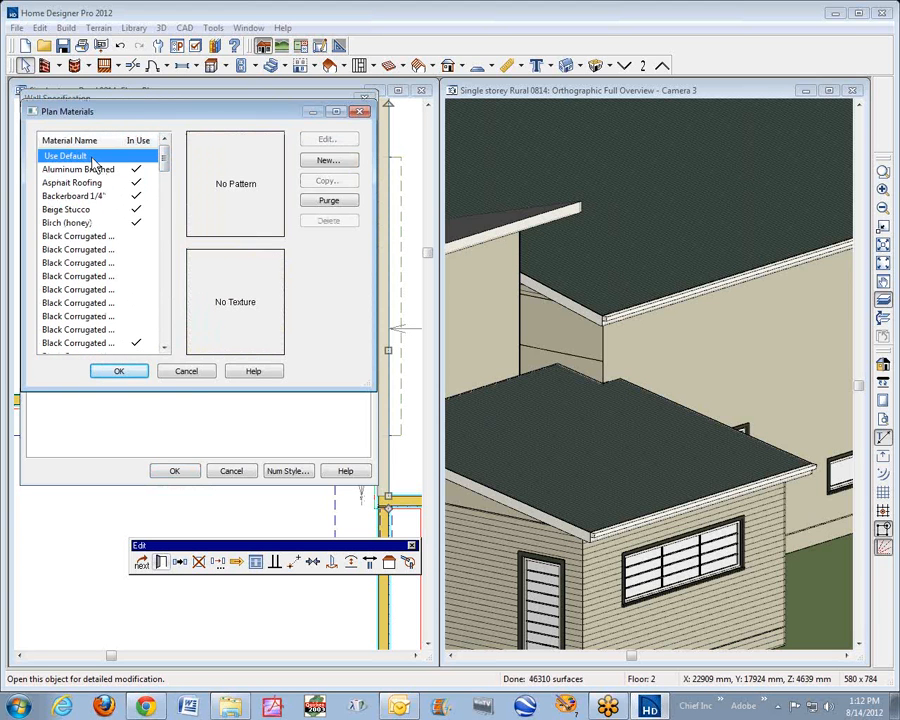
click(115, 373)
click(176, 472)
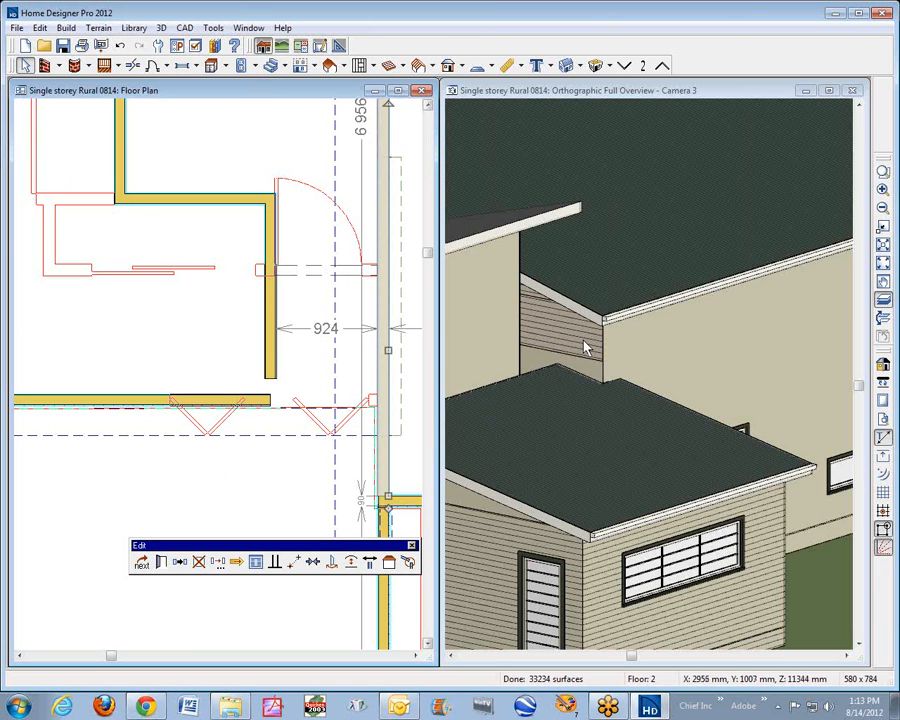
Check the Siding-Thin wall type definition and the exterior surface material of the long wall behind the small lower roof.
click(665, 362)
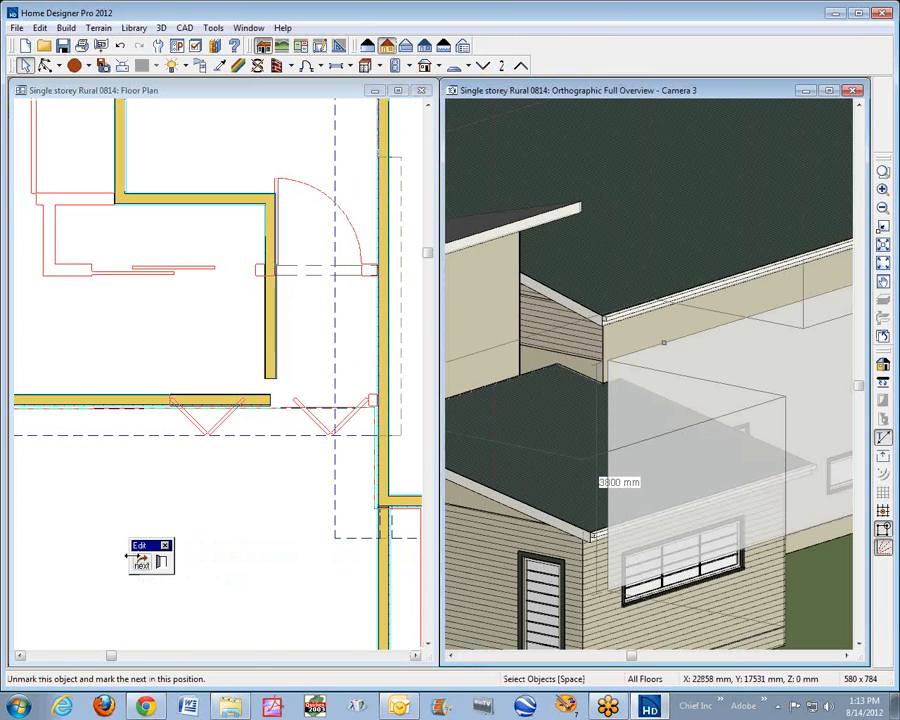
click(143, 566)
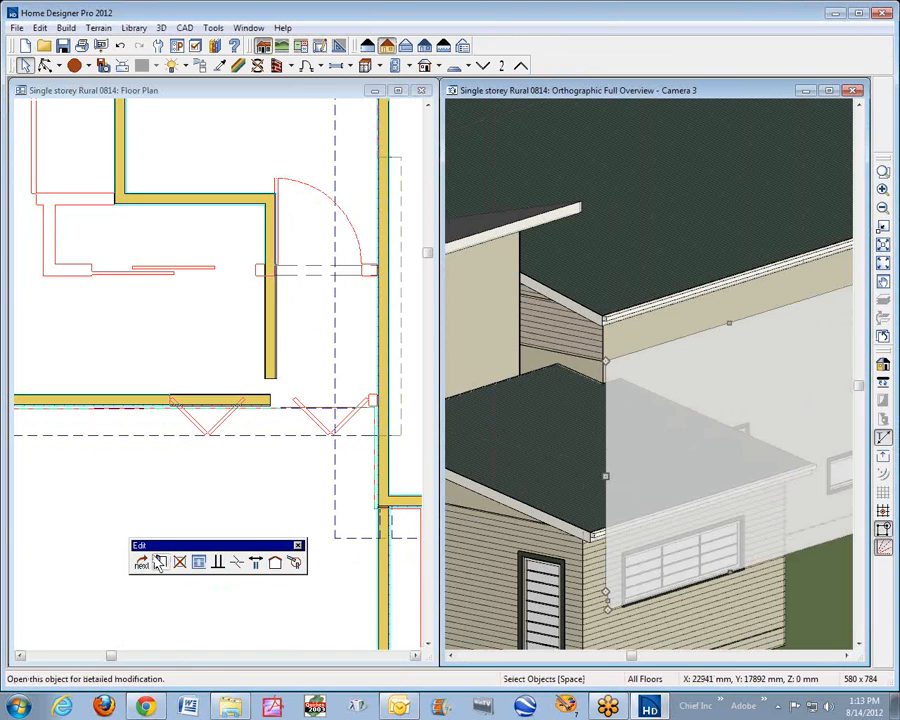
click(159, 565)
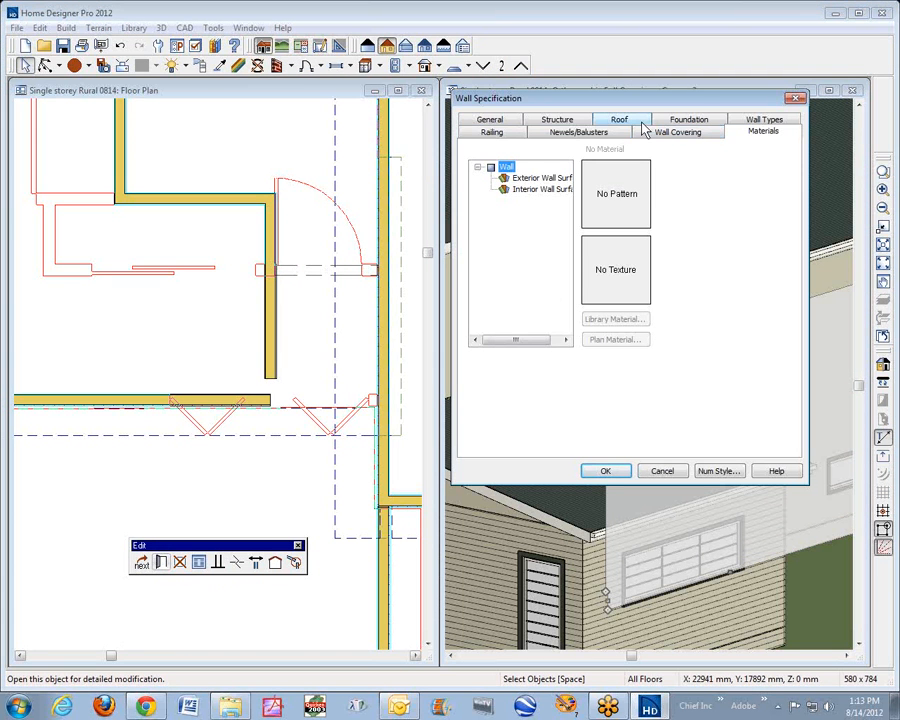
click(764, 119)
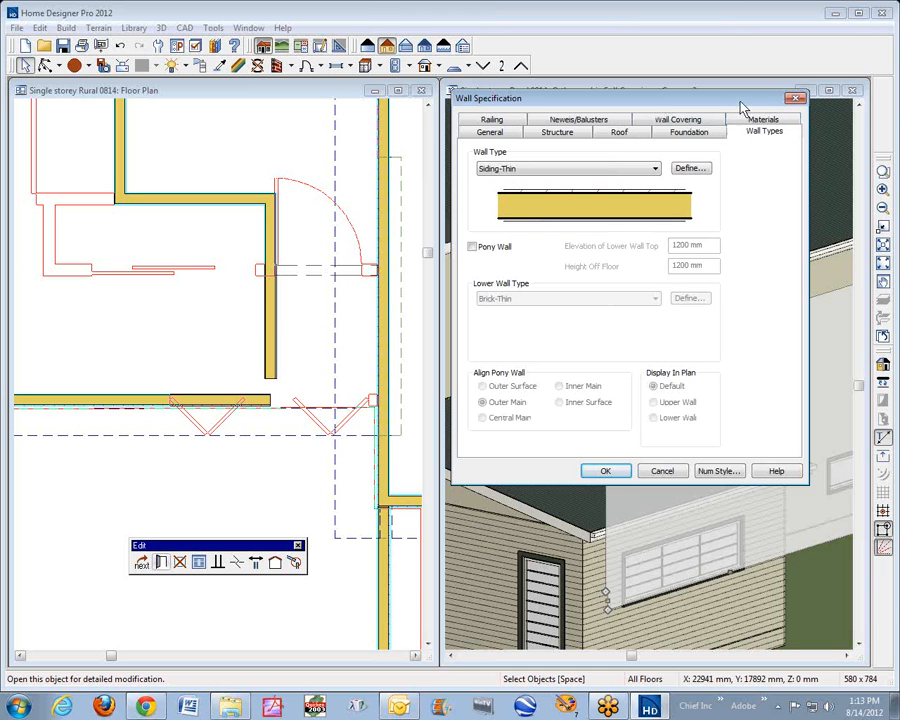
click(688, 170)
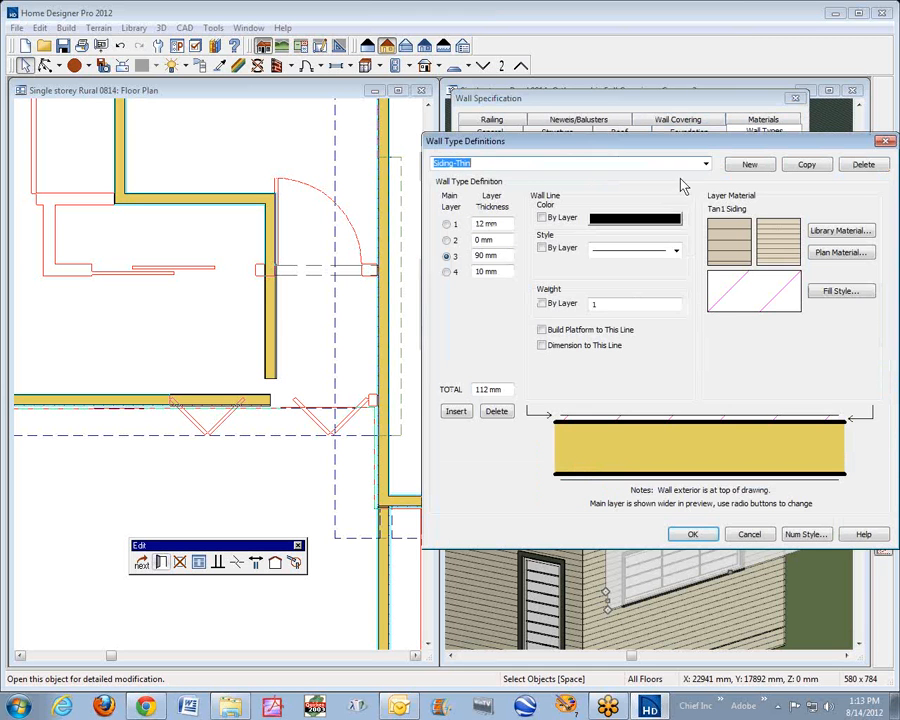
click(752, 535)
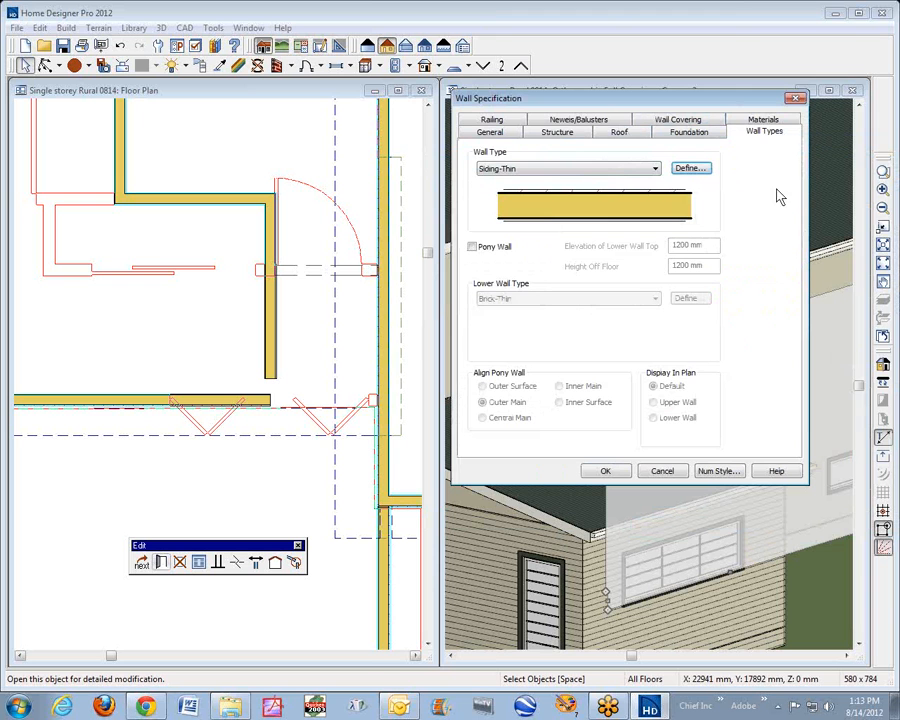
click(764, 124)
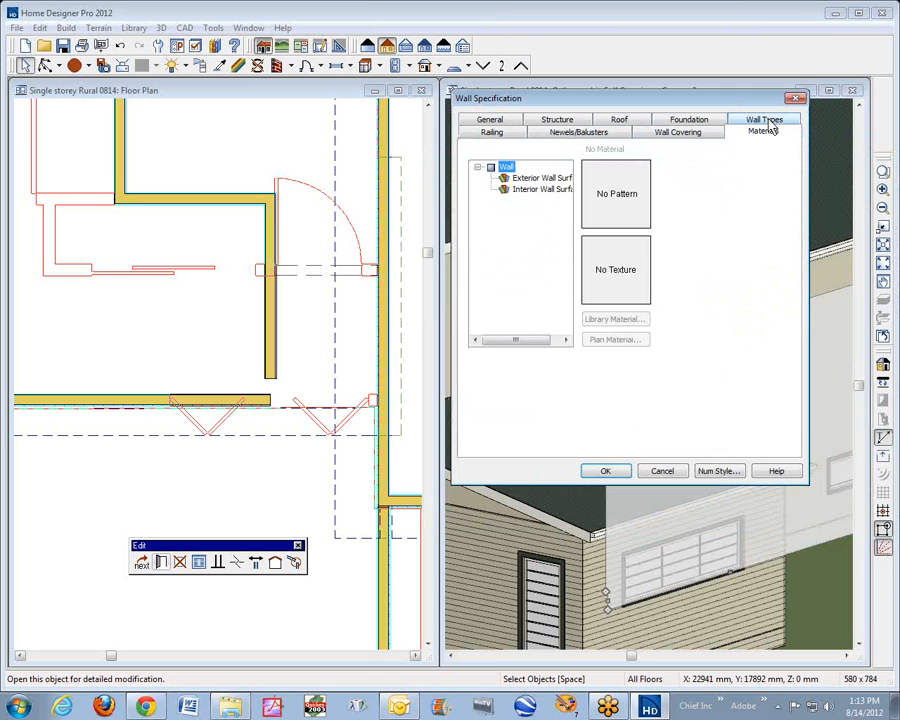
click(540, 178)
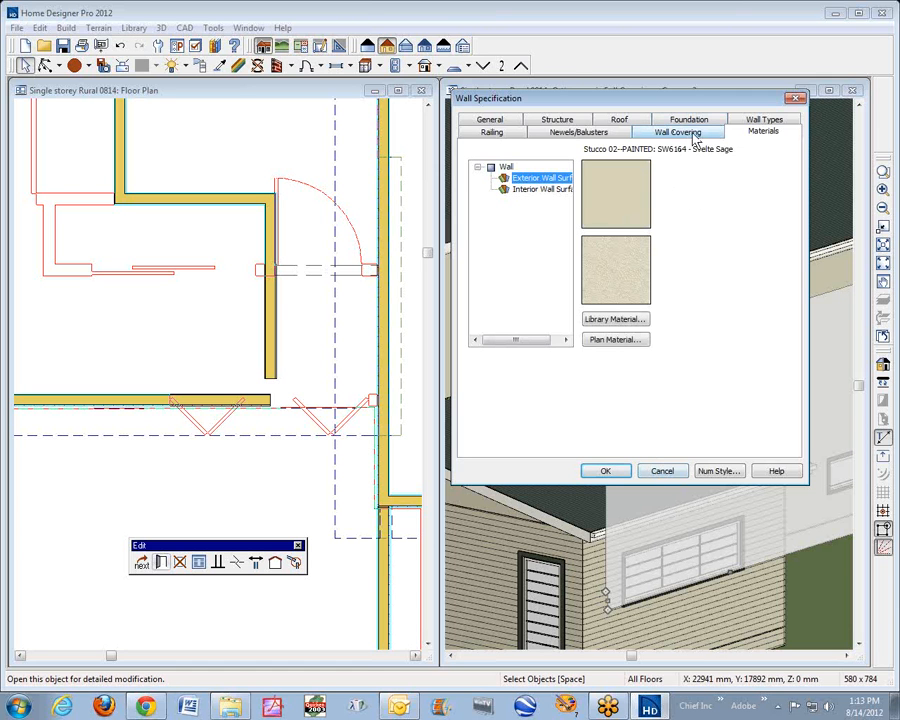
Redefine the exterior layer material of the Siding-Thin wall type as the plan material SW6164 - Svelte Sage.
click(762, 121)
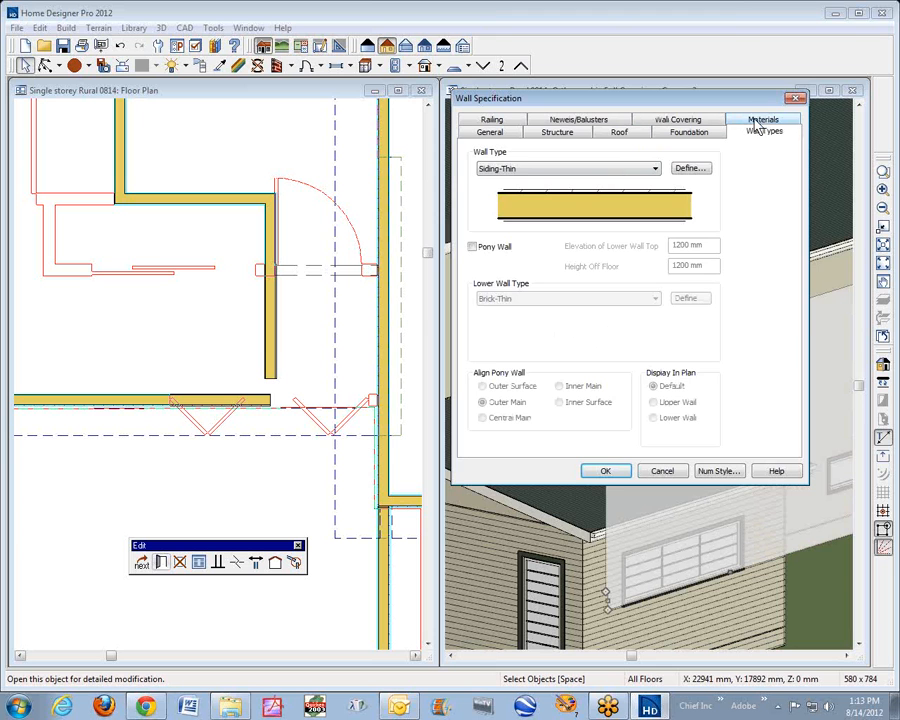
click(689, 169)
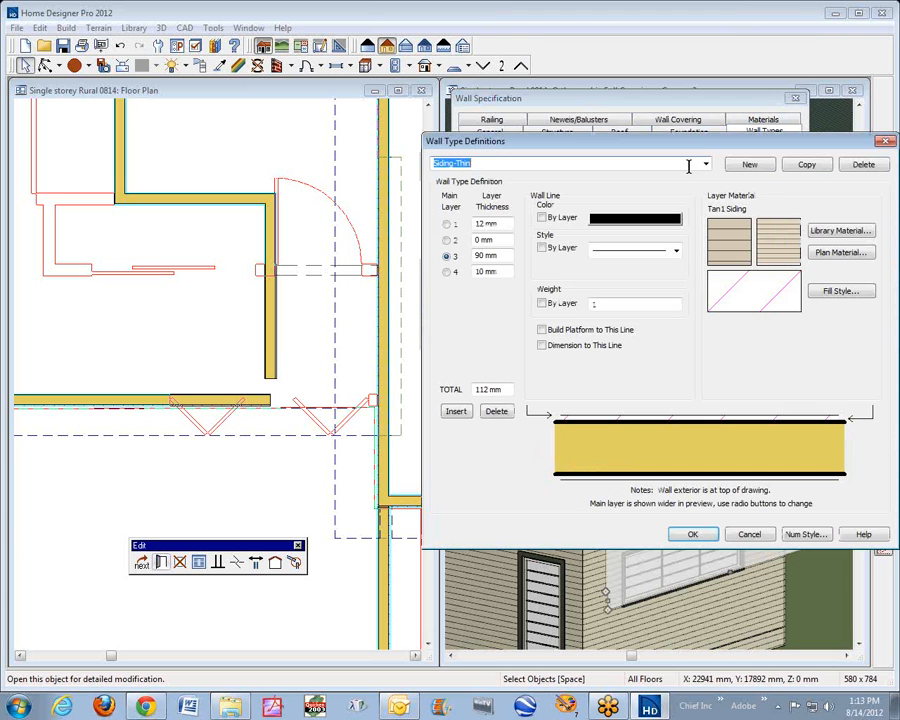
key(Tab)
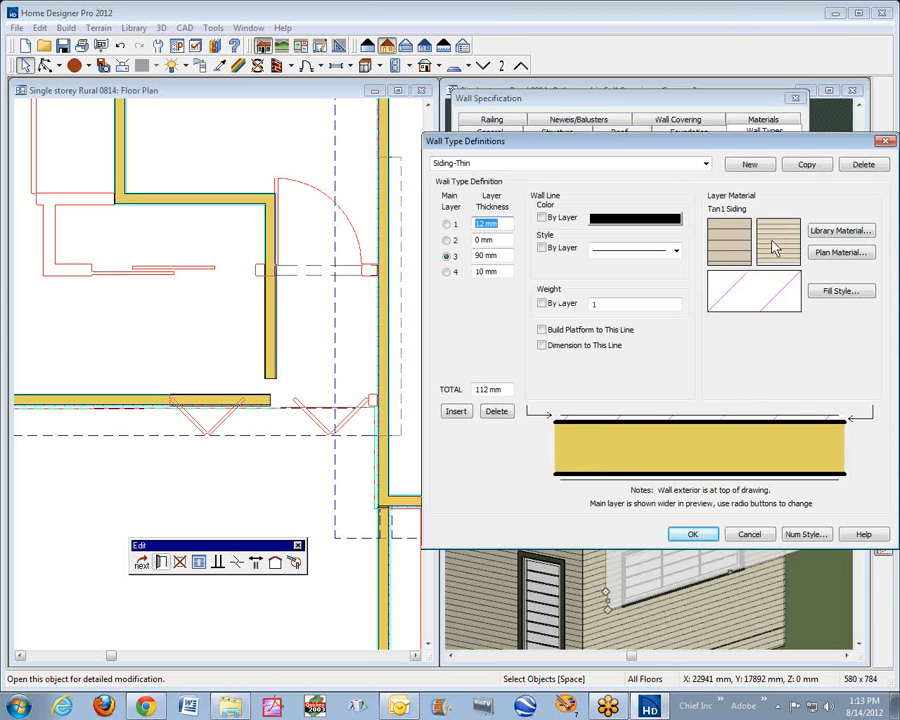
click(837, 253)
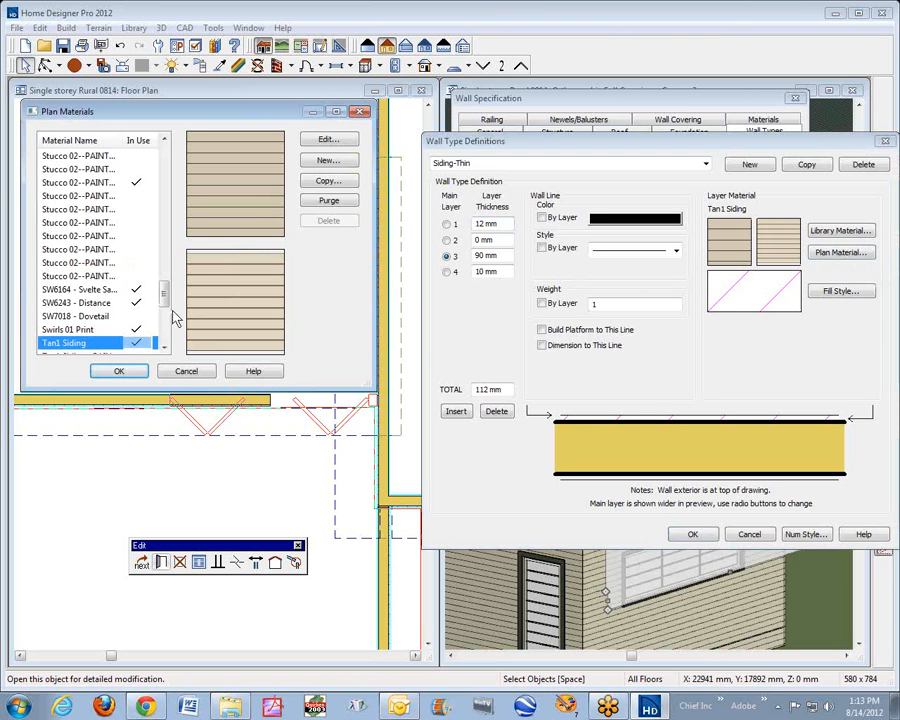
click(88, 290)
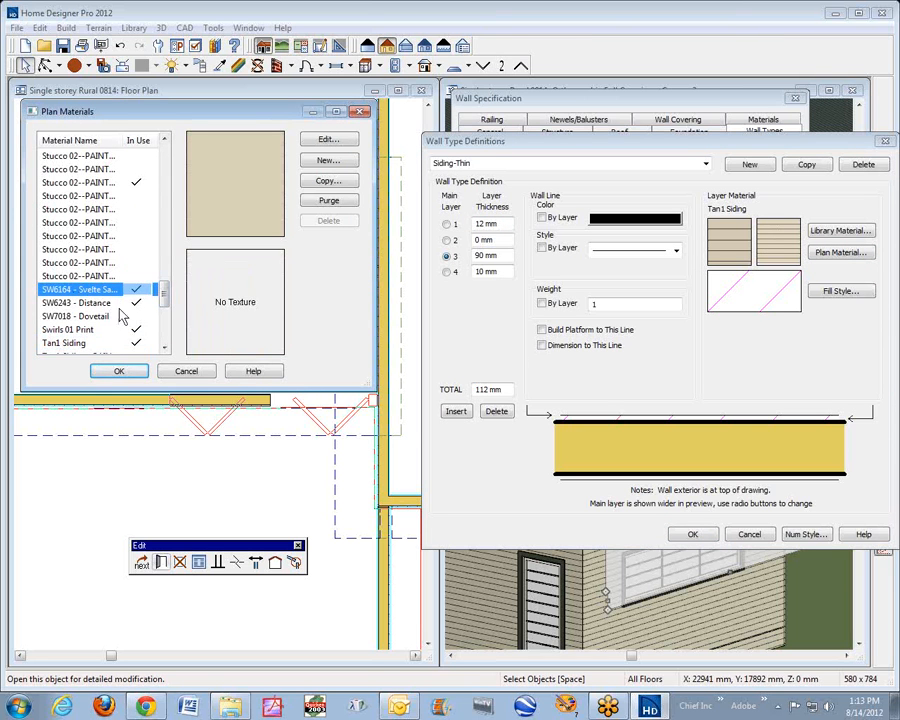
click(118, 371)
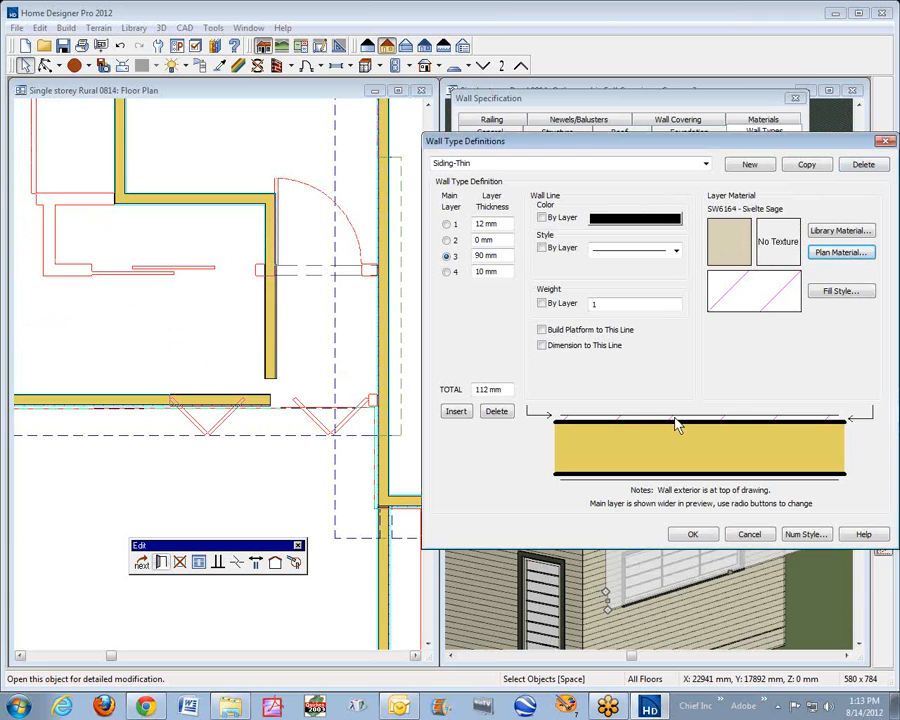
click(694, 534)
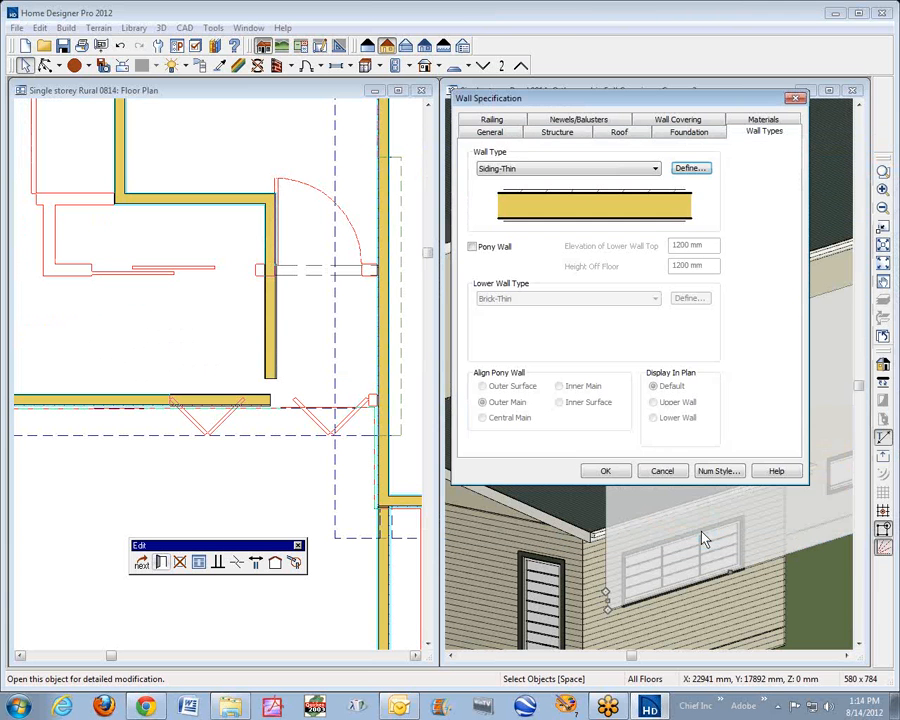
click(606, 472)
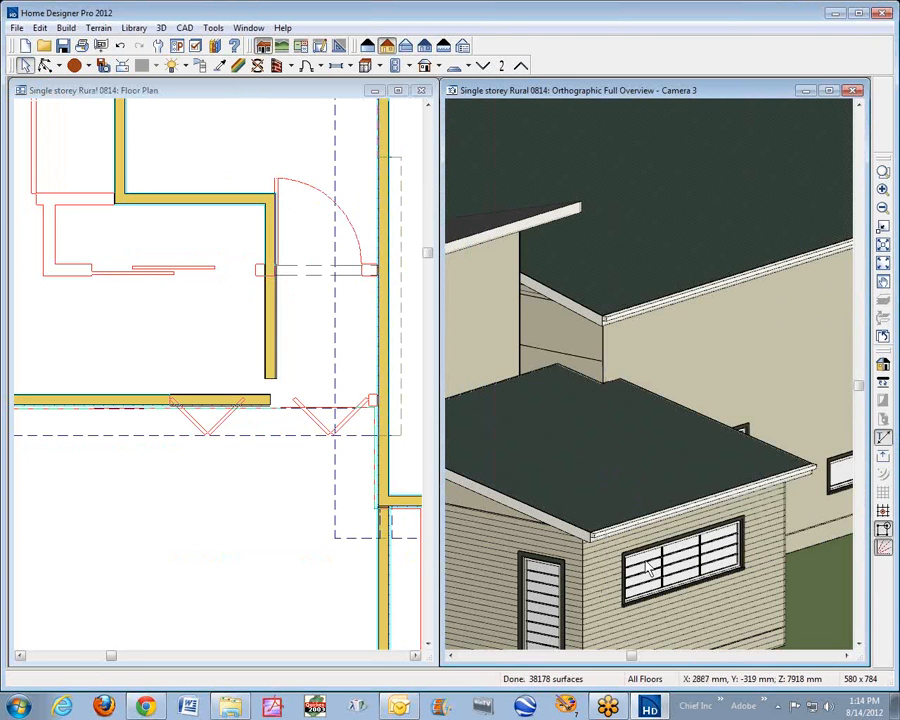
Check the wall type definition of the still-clad attic wall beneath the high end of the main roof.
scroll(567, 496, down, 5)
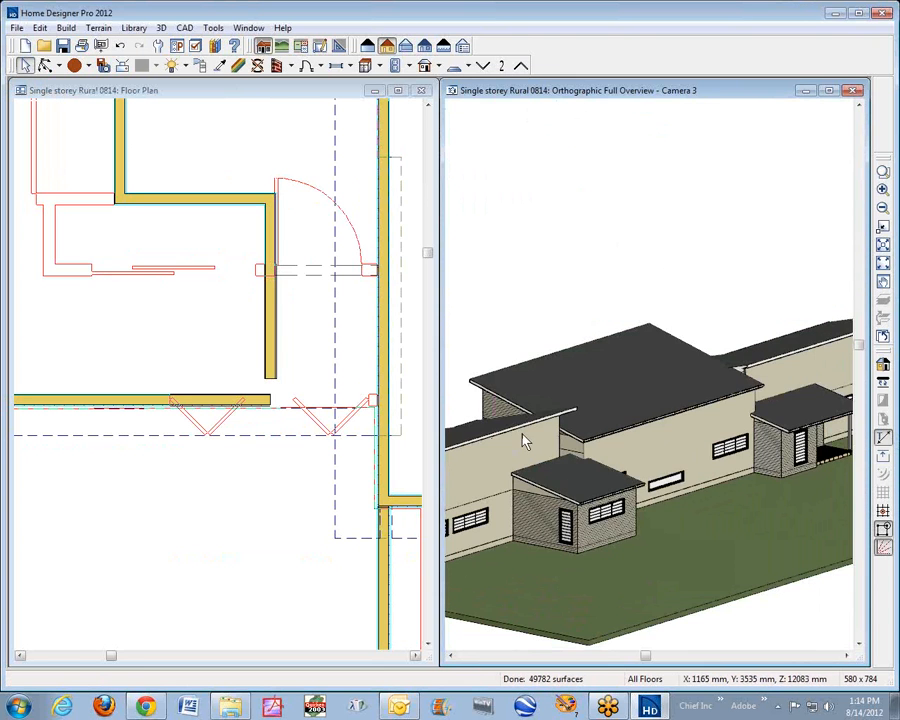
scroll(515, 443, up, 2)
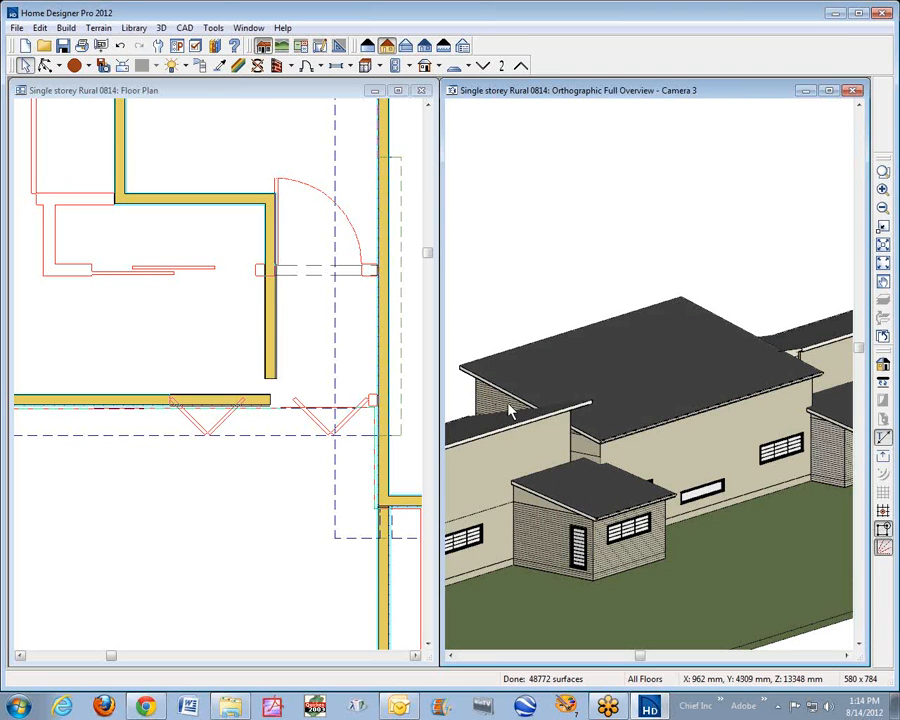
click(510, 409)
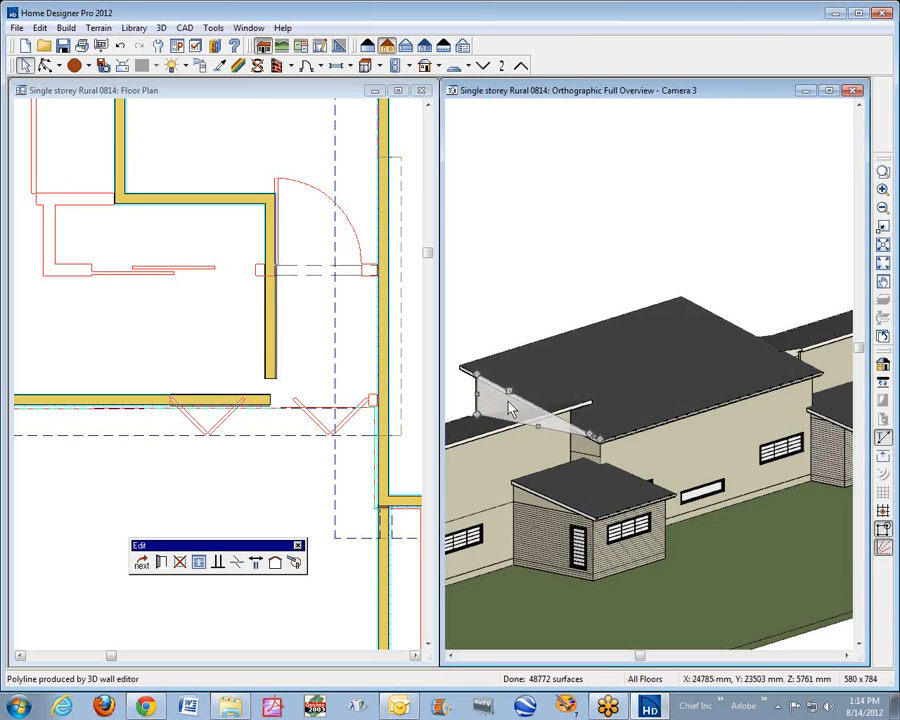
click(161, 562)
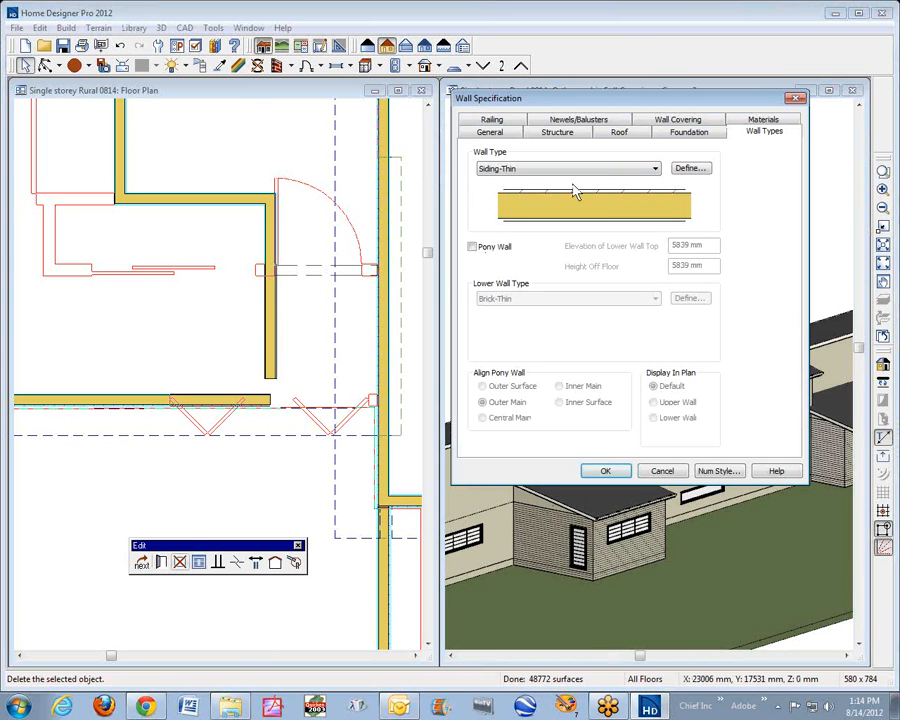
click(689, 168)
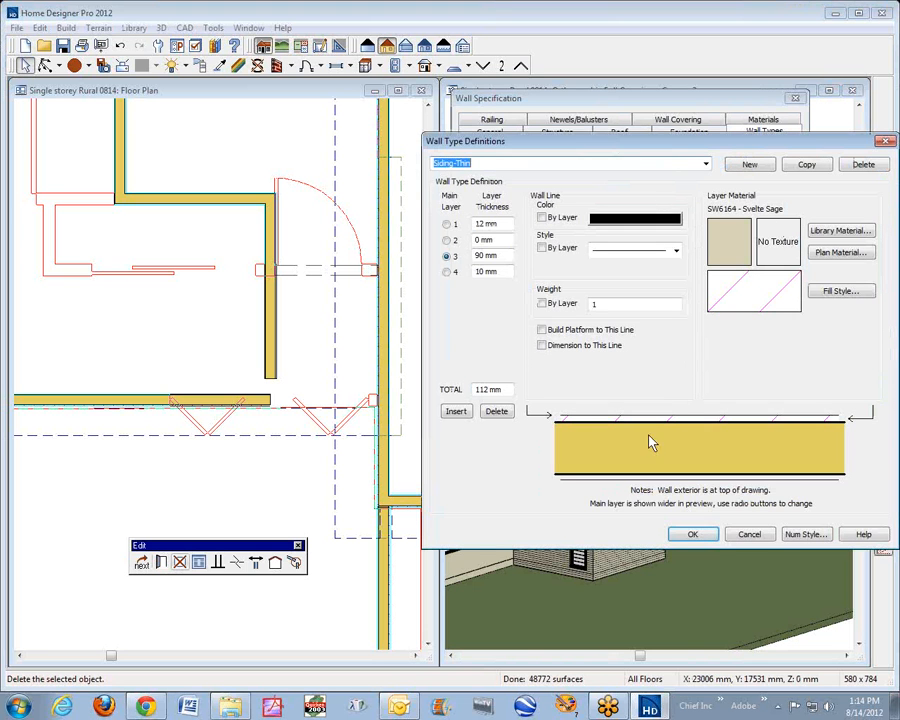
key(Tab)
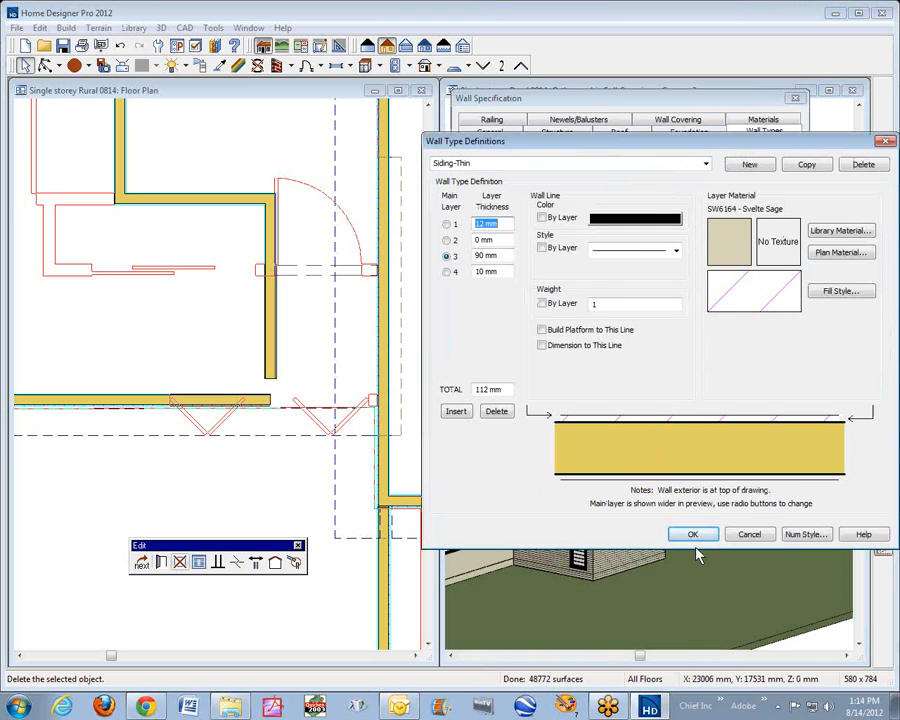
click(697, 532)
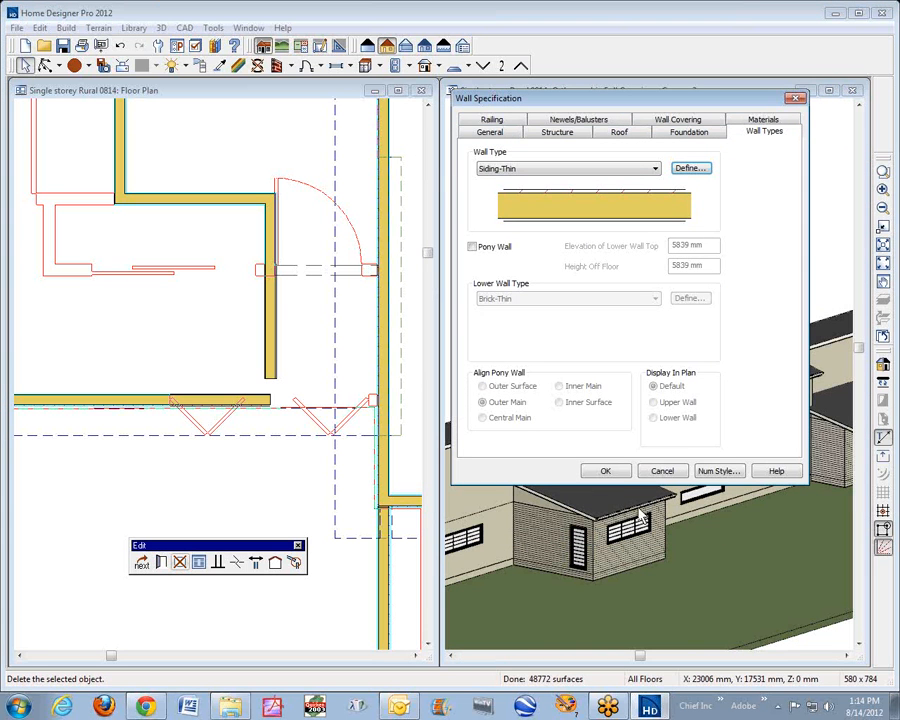
click(624, 472)
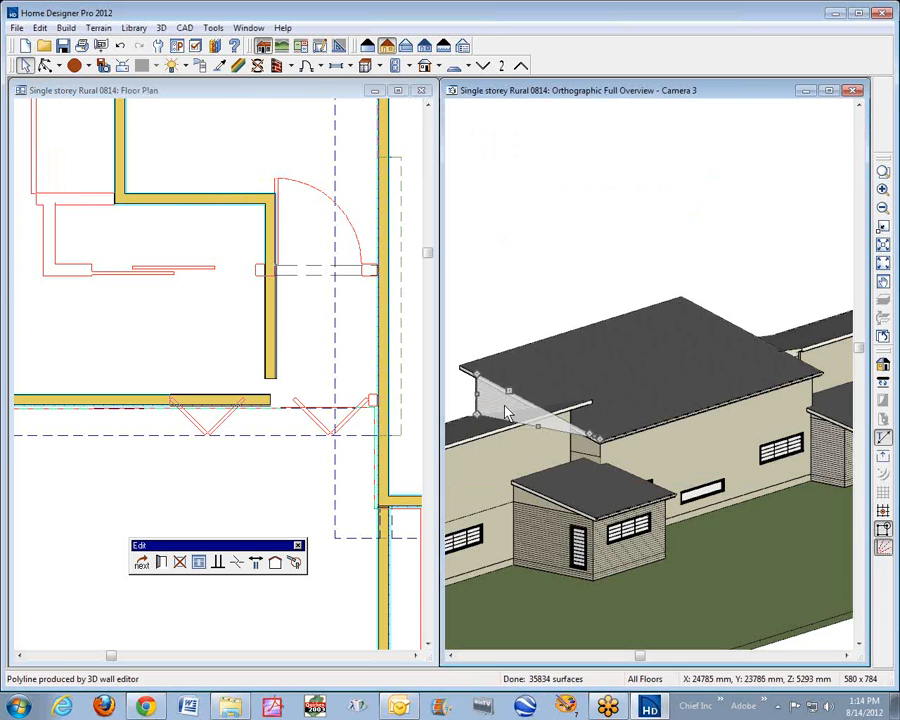
click(537, 317)
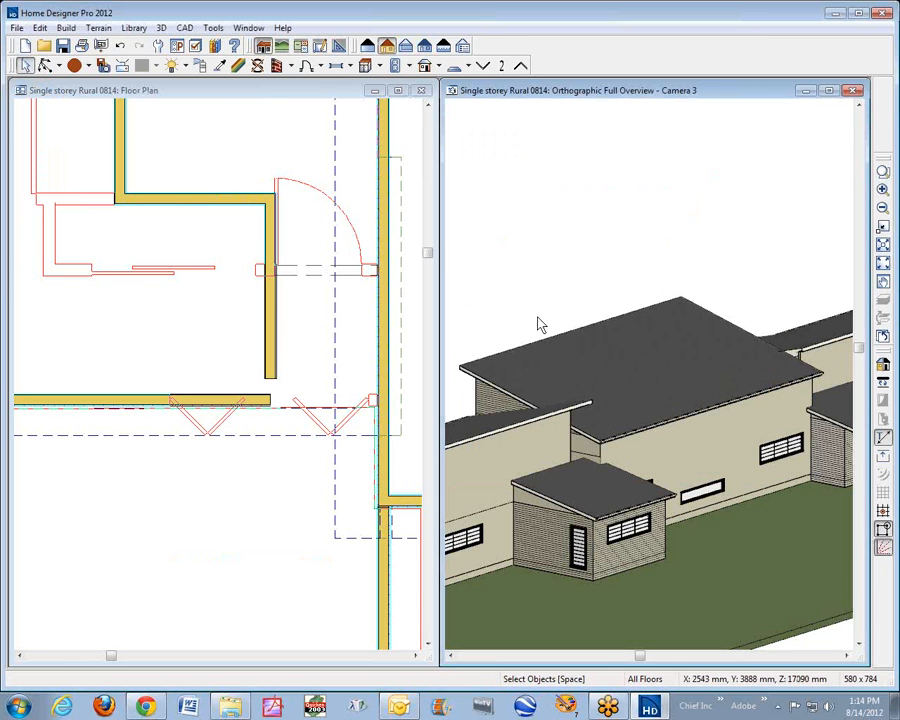
Set the exterior surface material of the clad attic wall under the main roof to Use Default.
click(500, 428)
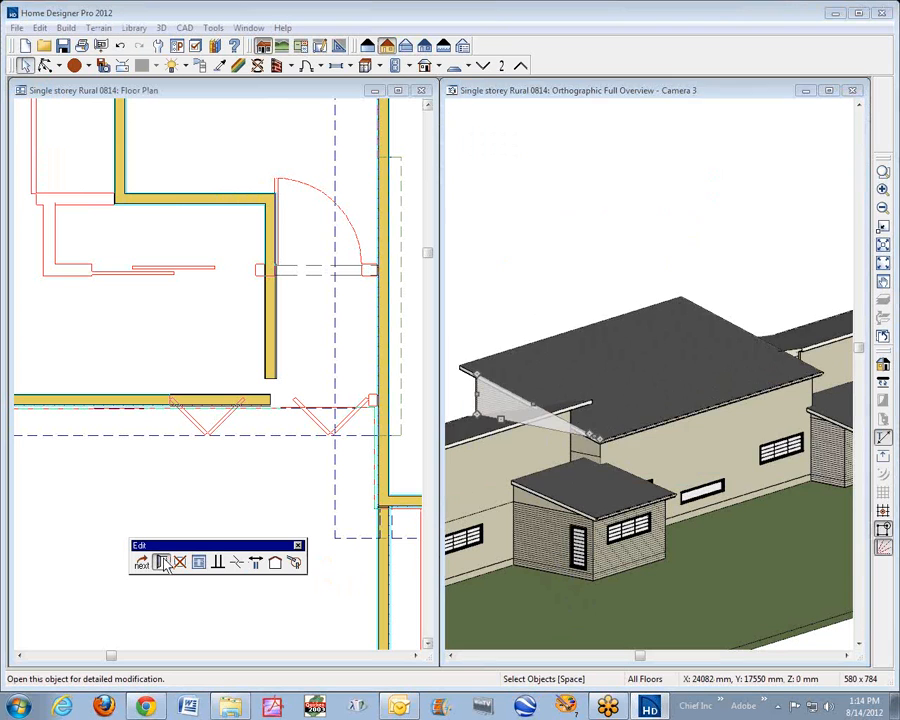
click(161, 562)
click(760, 120)
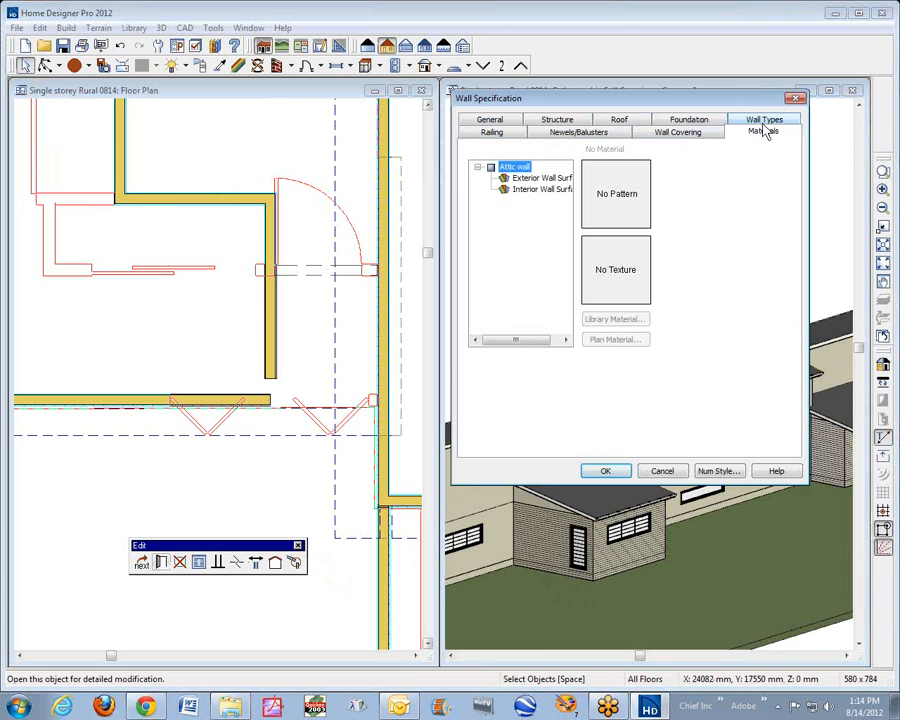
click(526, 182)
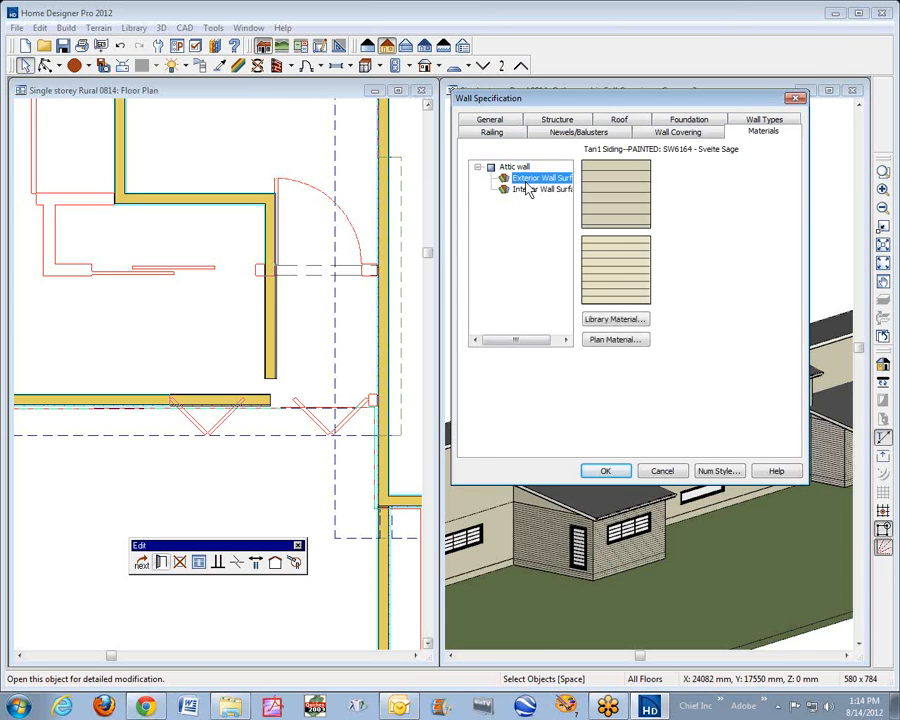
click(615, 340)
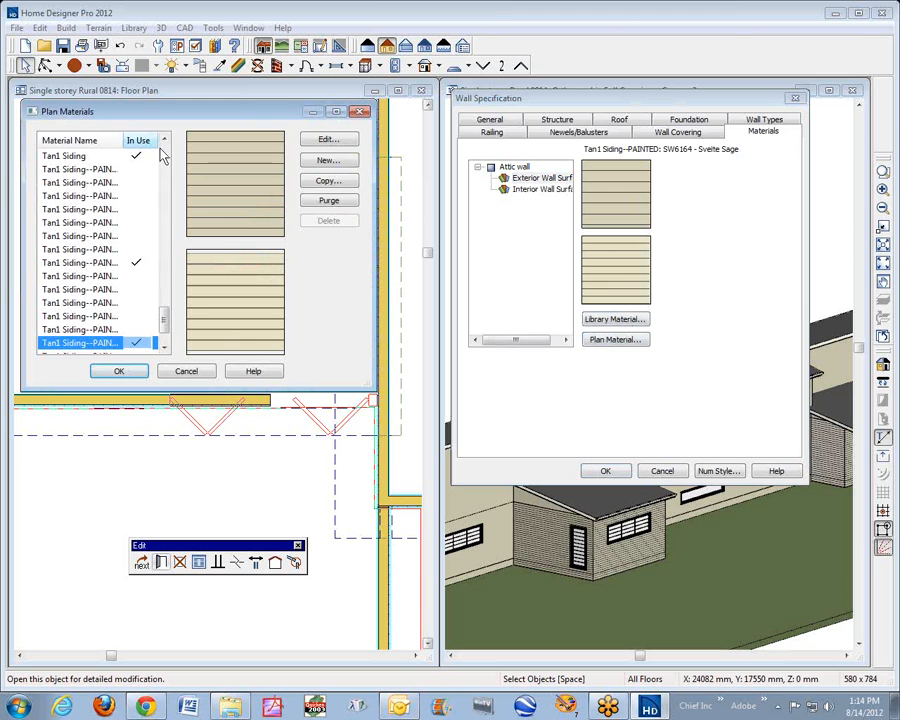
scroll(168, 150, up, 20)
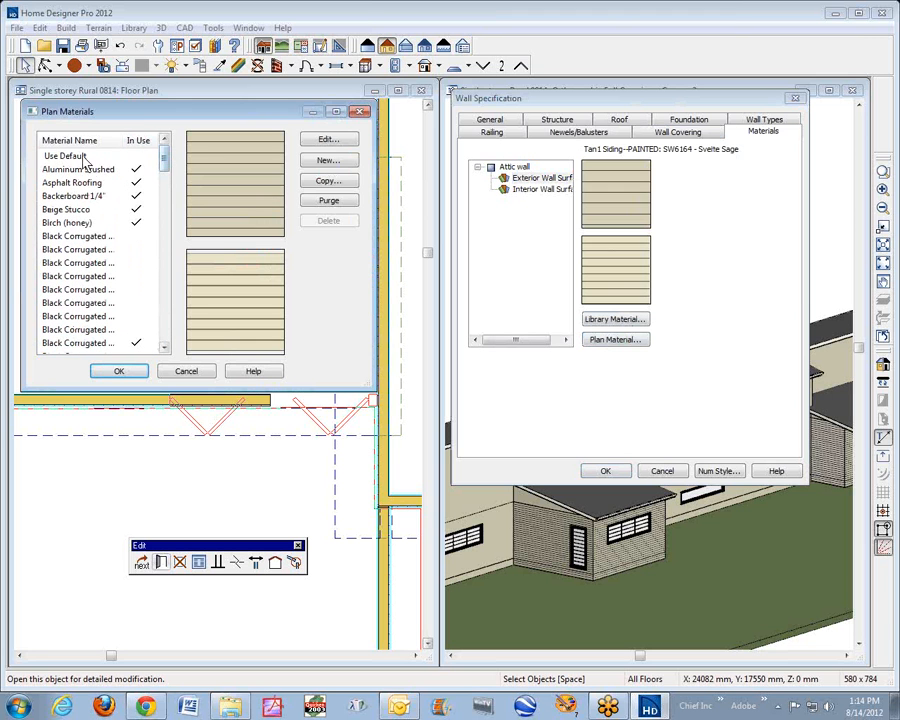
click(64, 156)
click(135, 372)
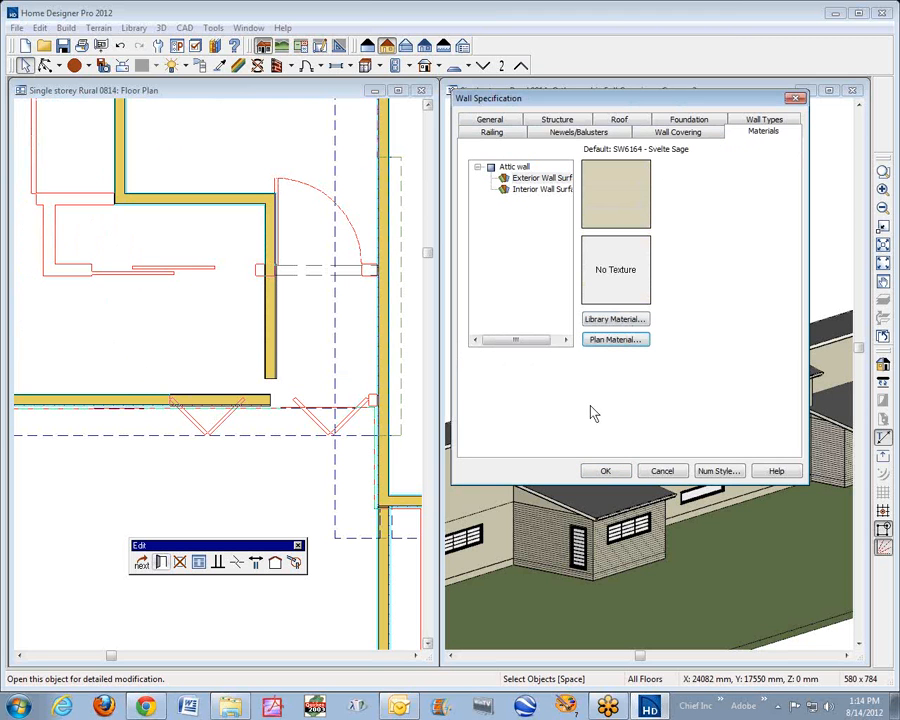
click(605, 472)
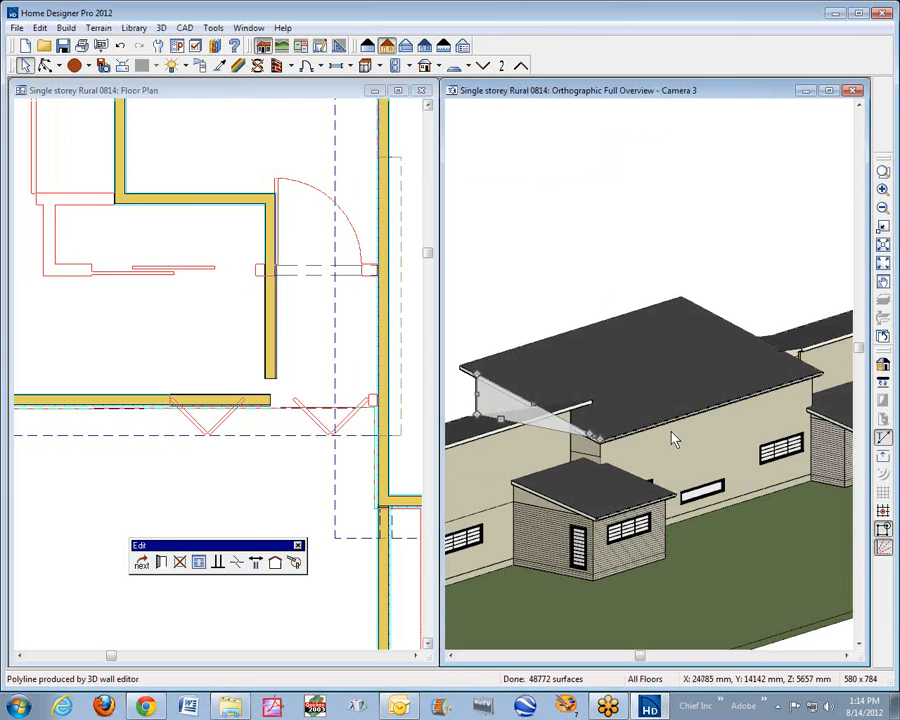
Set the exterior surface material of the clad side wall on the far small extension, beyond the long main wall, to Use Default.
click(832, 451)
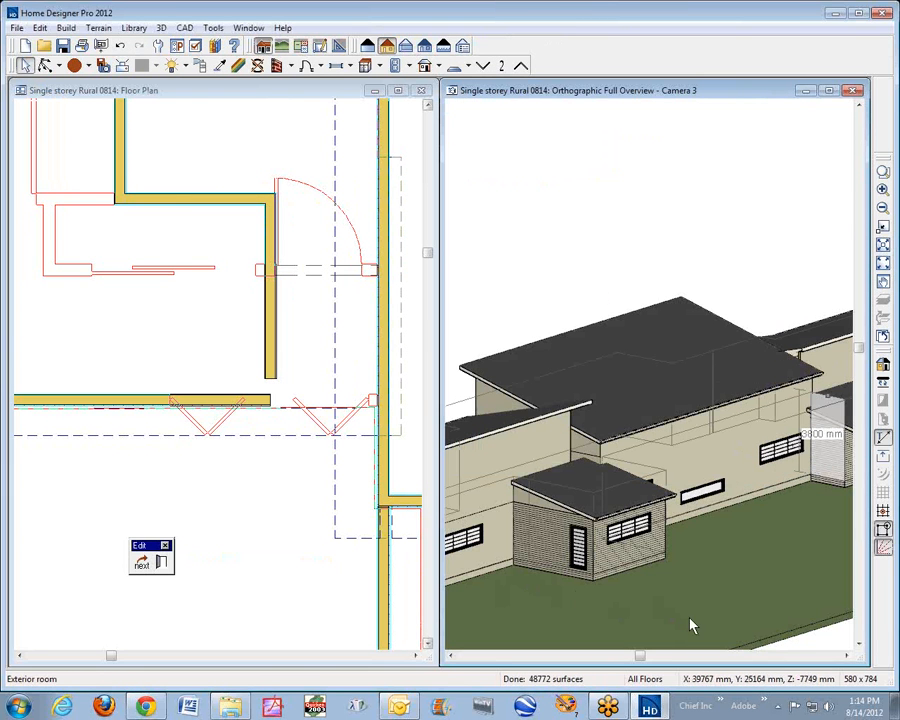
key(Tab)
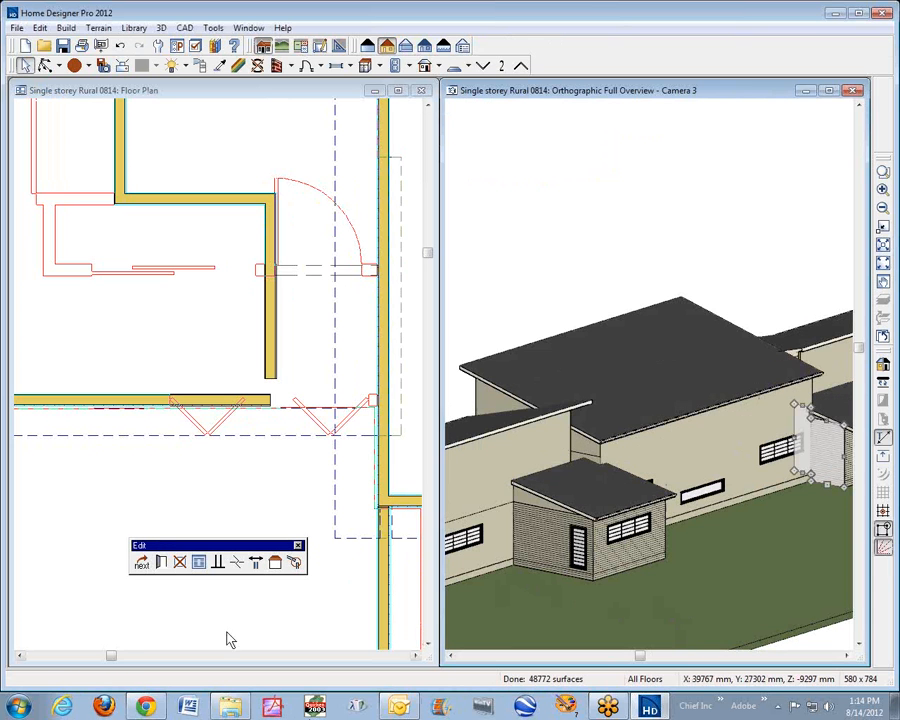
click(160, 562)
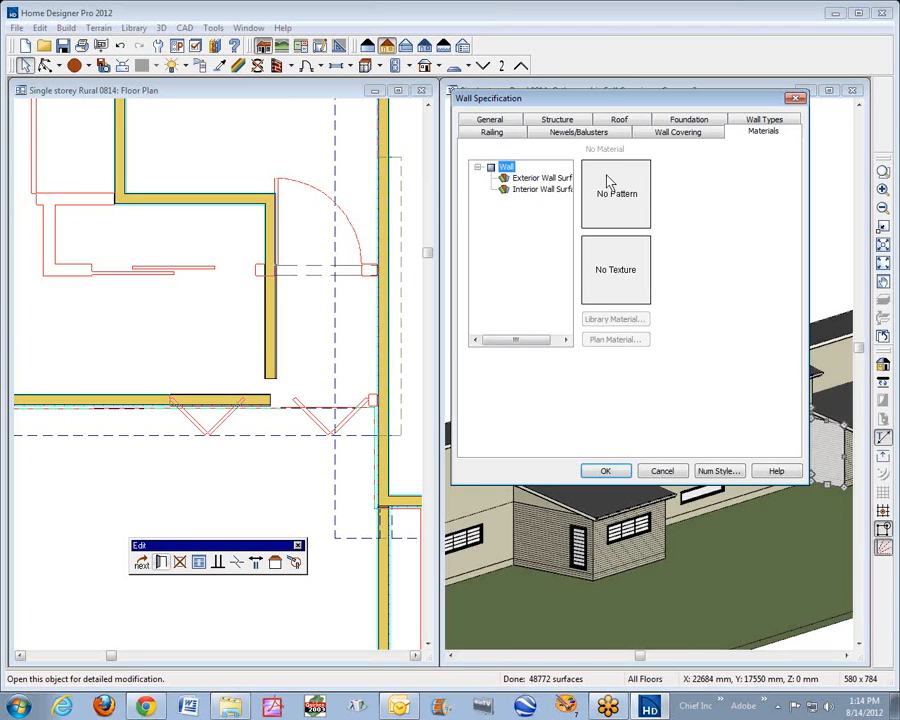
click(546, 180)
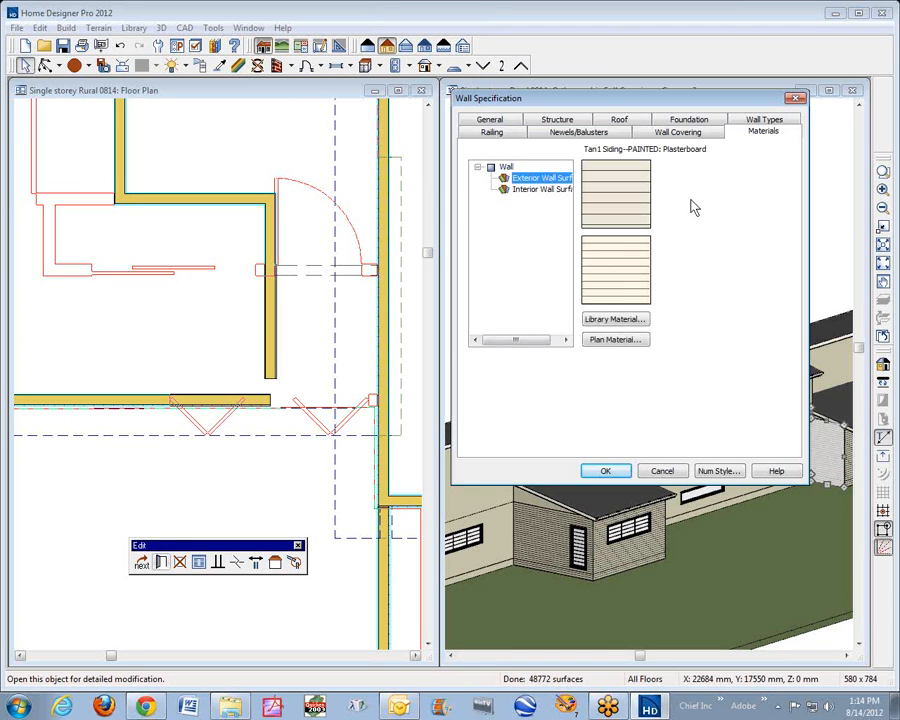
click(614, 340)
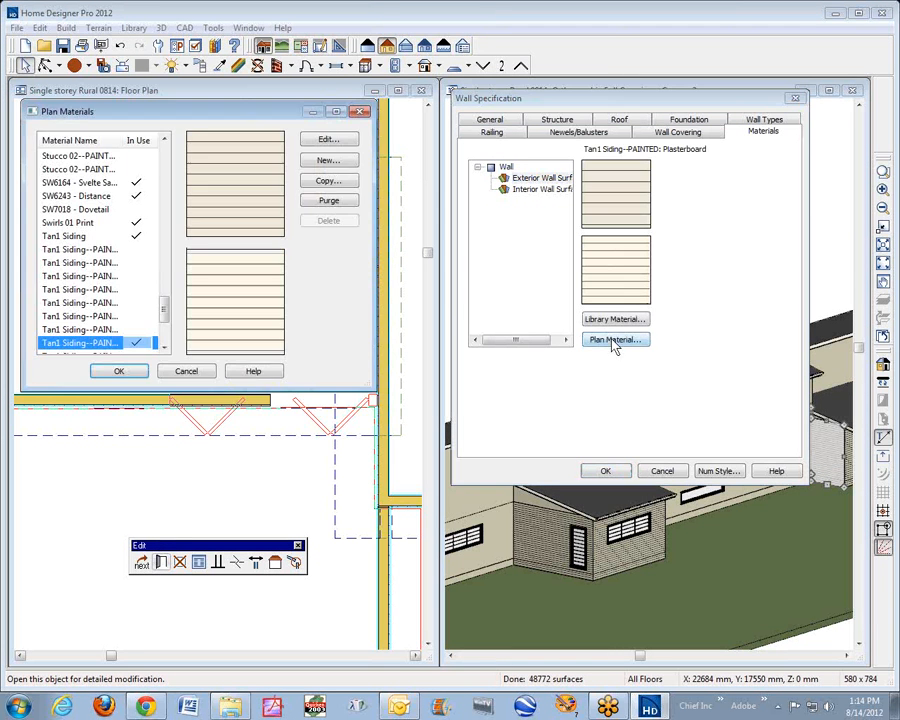
scroll(152, 162, up, 10)
click(127, 157)
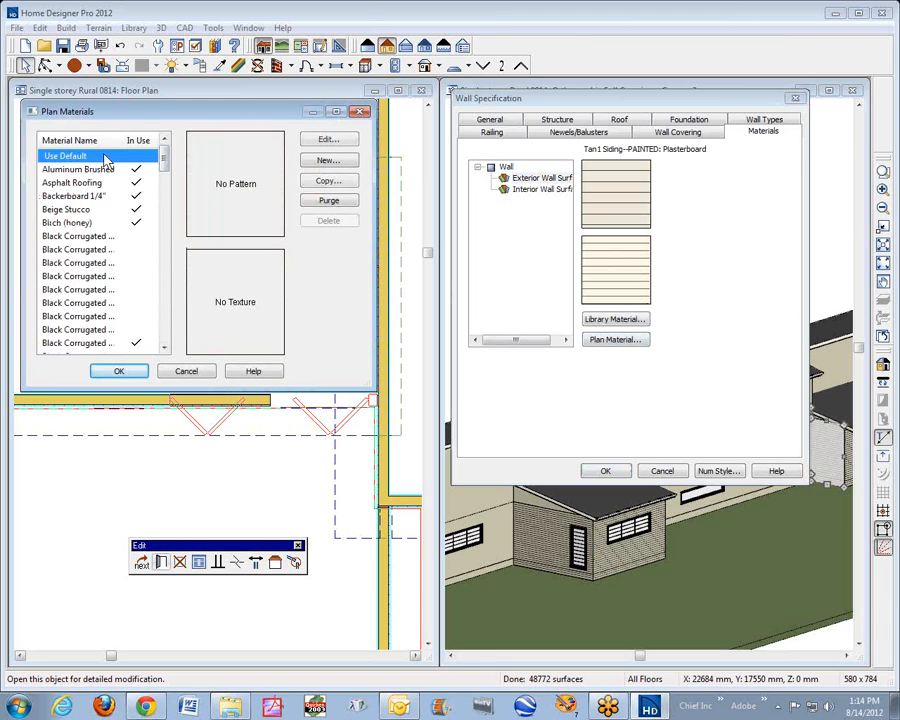
click(120, 372)
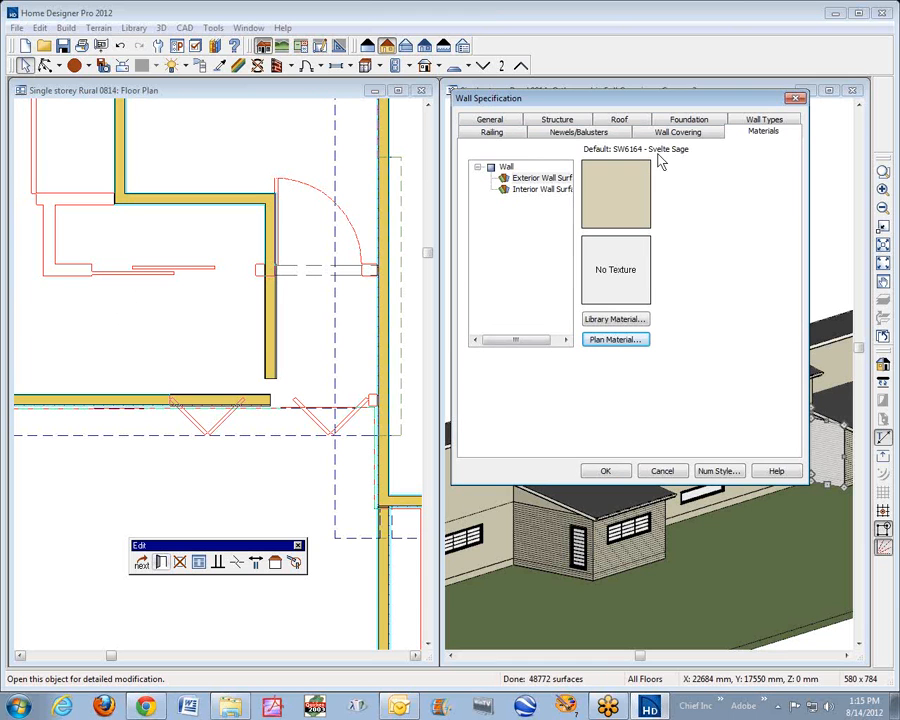
click(612, 475)
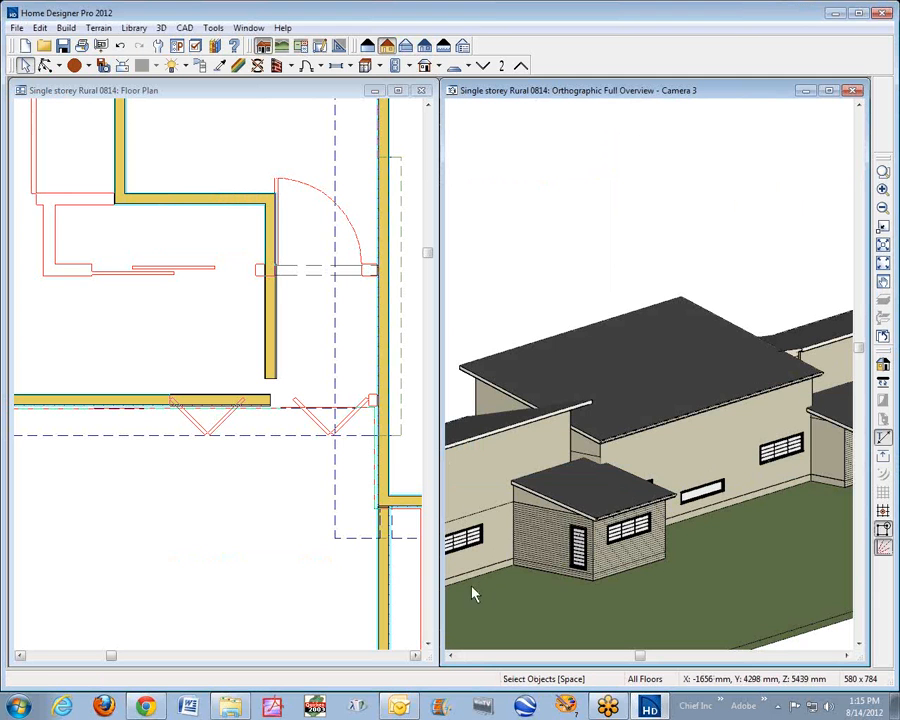
Set the exterior surface material of the near small extension's clad wall containing the door to Use Default.
click(553, 556)
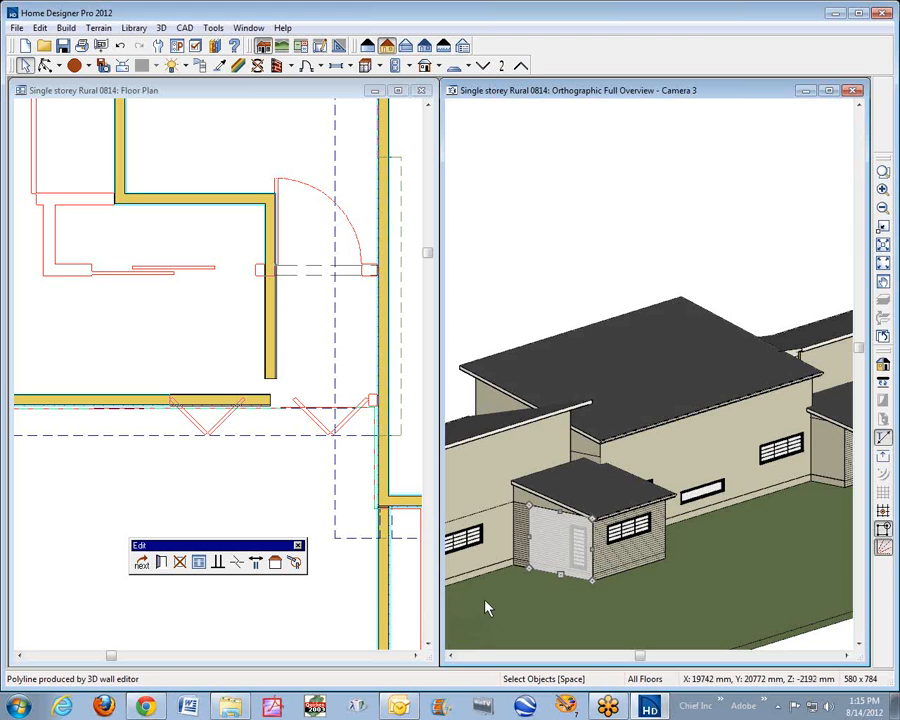
click(163, 563)
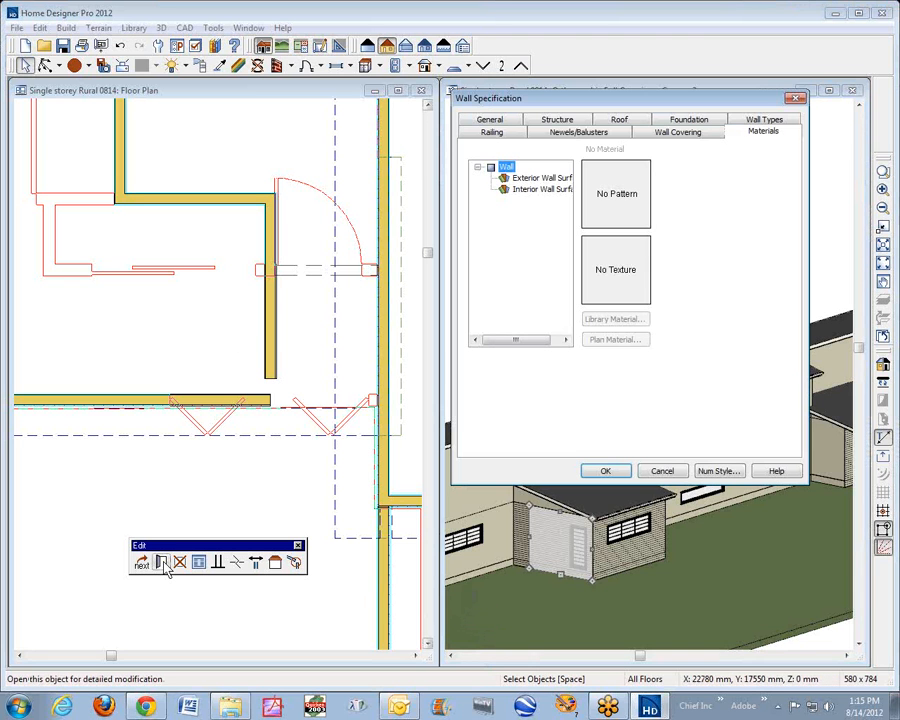
click(548, 179)
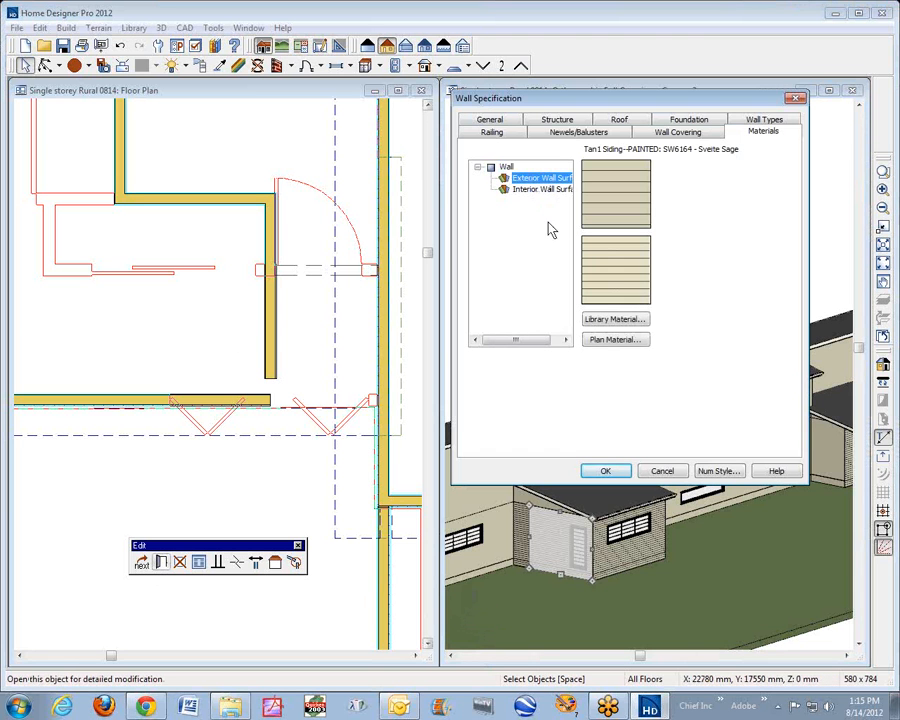
click(618, 342)
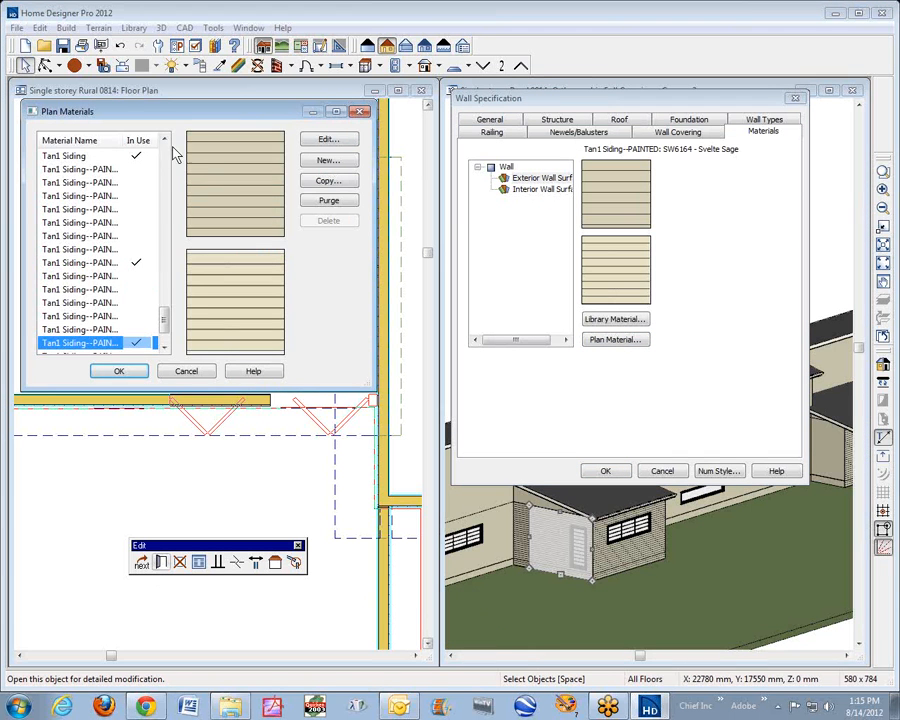
click(164, 152)
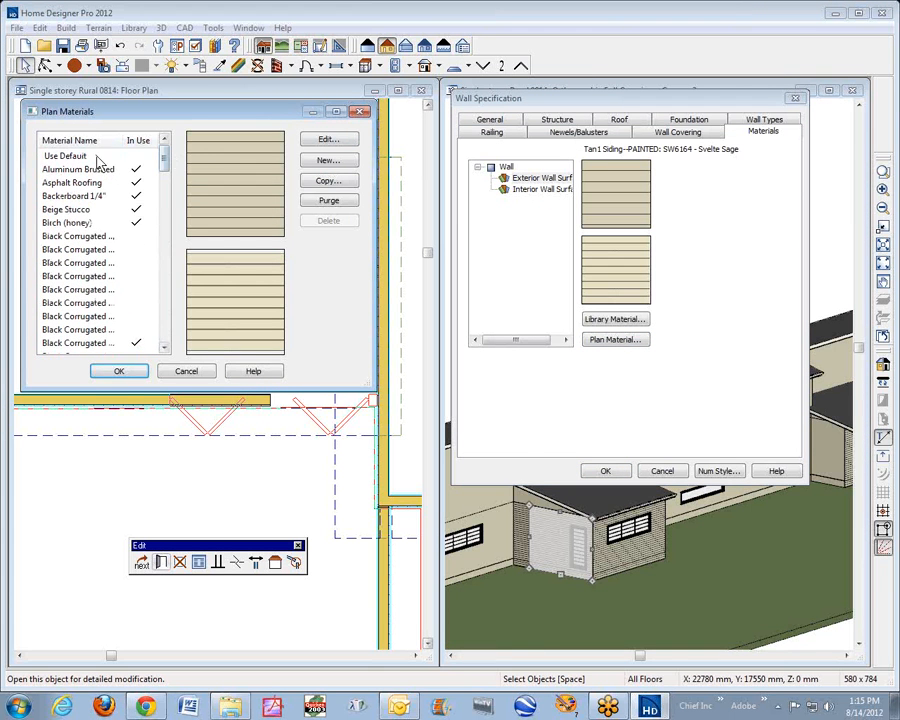
click(85, 157)
click(118, 371)
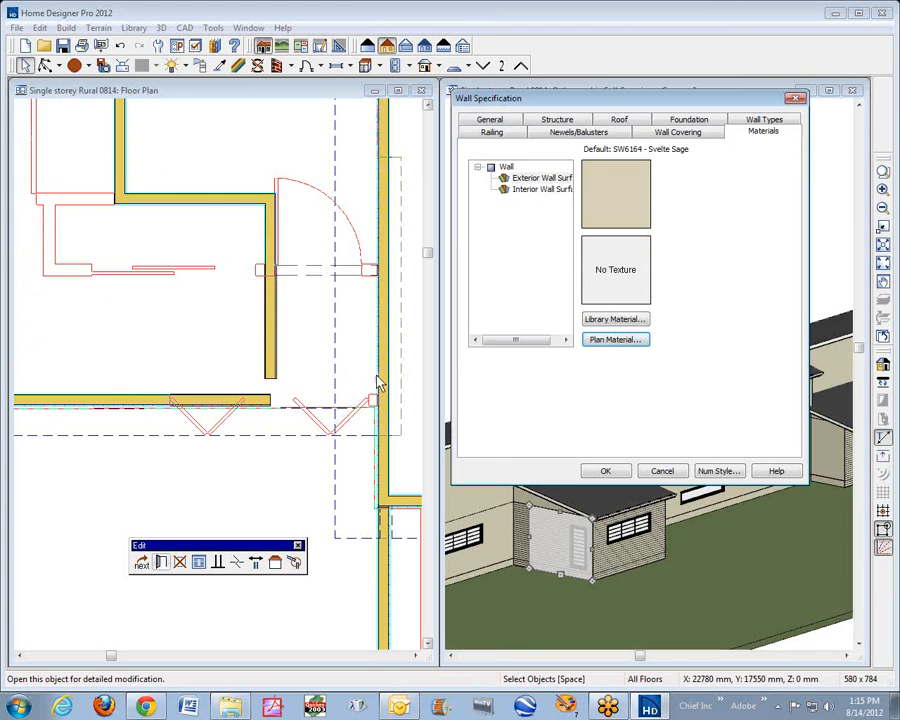
click(605, 471)
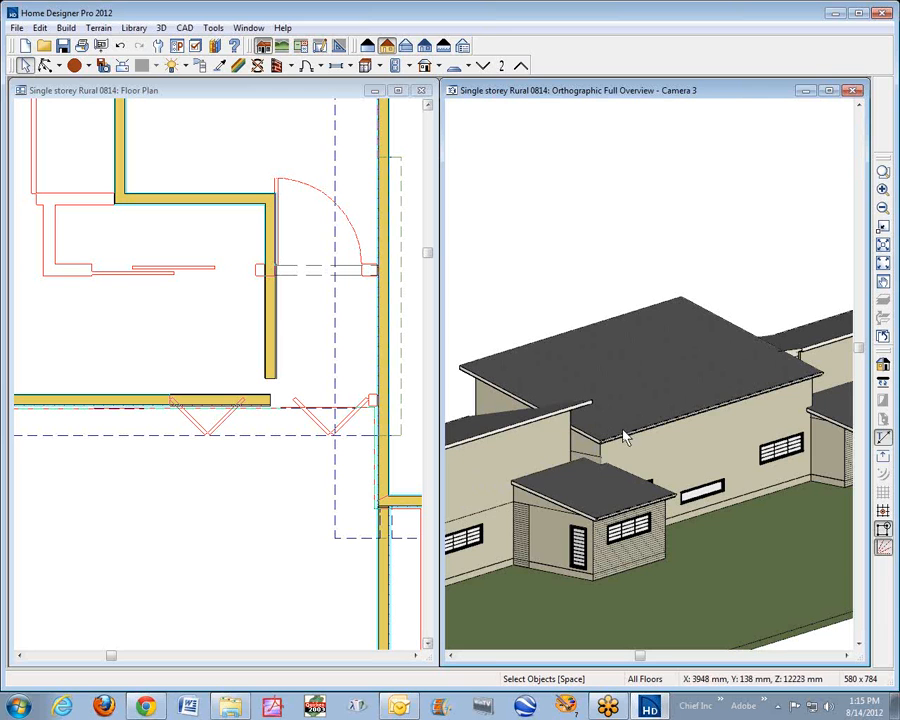
Examine the exterior walls in 3D and the junction where the adjoining wing's roof and wall meet the main roof.
scroll(558, 331, down, 2)
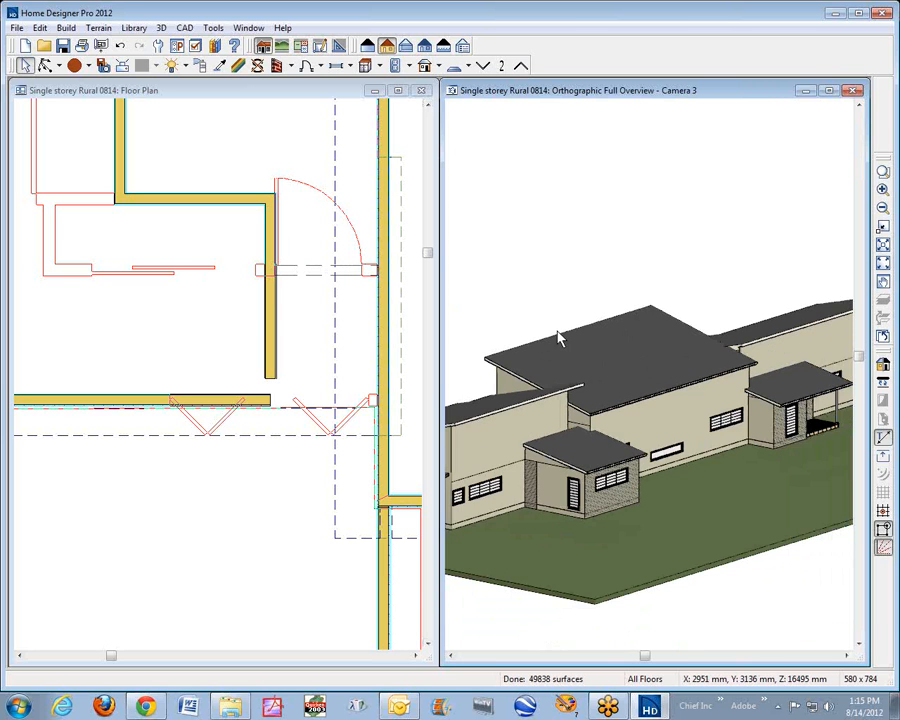
scroll(558, 338, down, 2)
scroll(556, 342, down, 2)
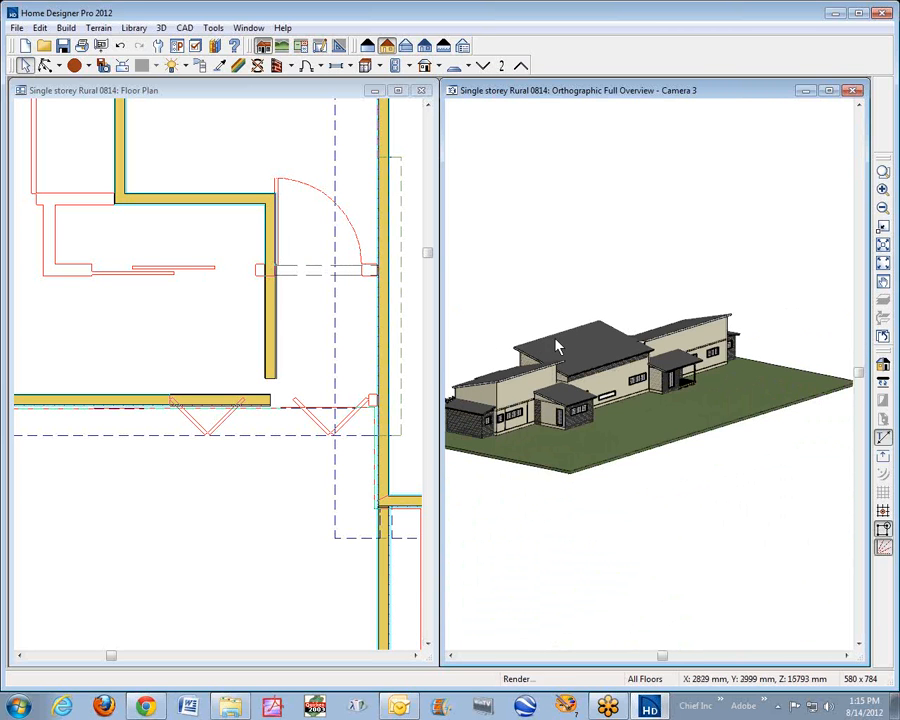
scroll(560, 348, up, 3)
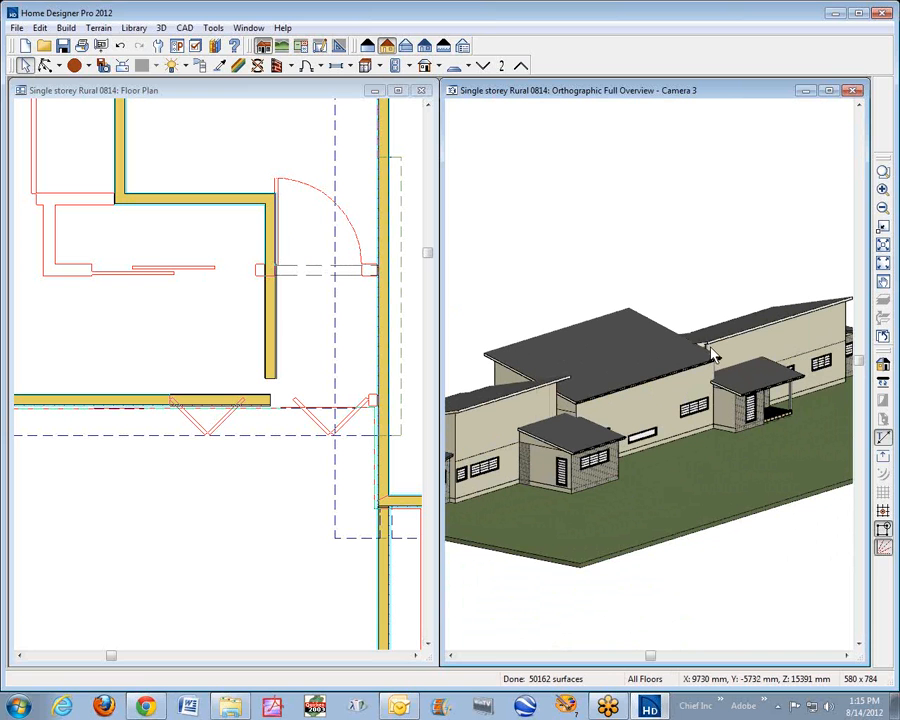
click(45, 65)
drag(553, 294, 561, 337)
scroll(590, 345, up, 5)
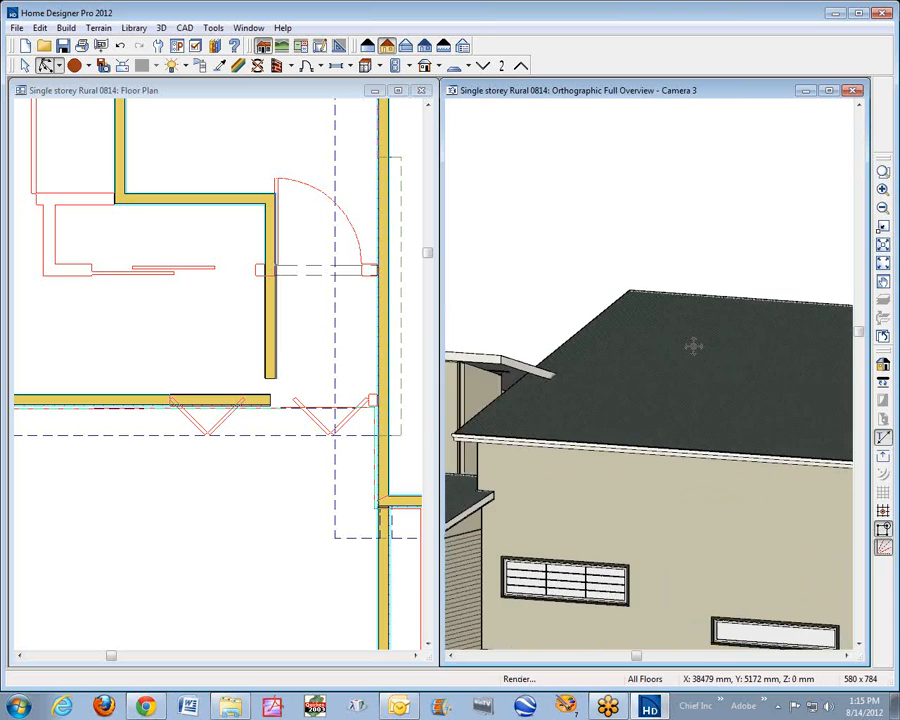
drag(693, 346, 697, 348)
scroll(585, 532, down, 2)
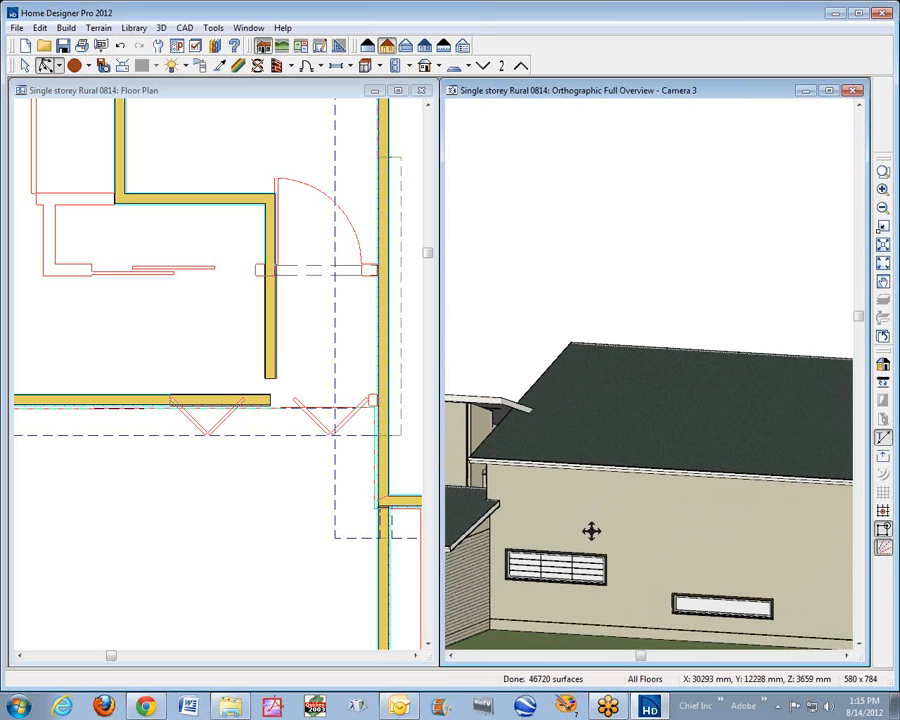
click(453, 656)
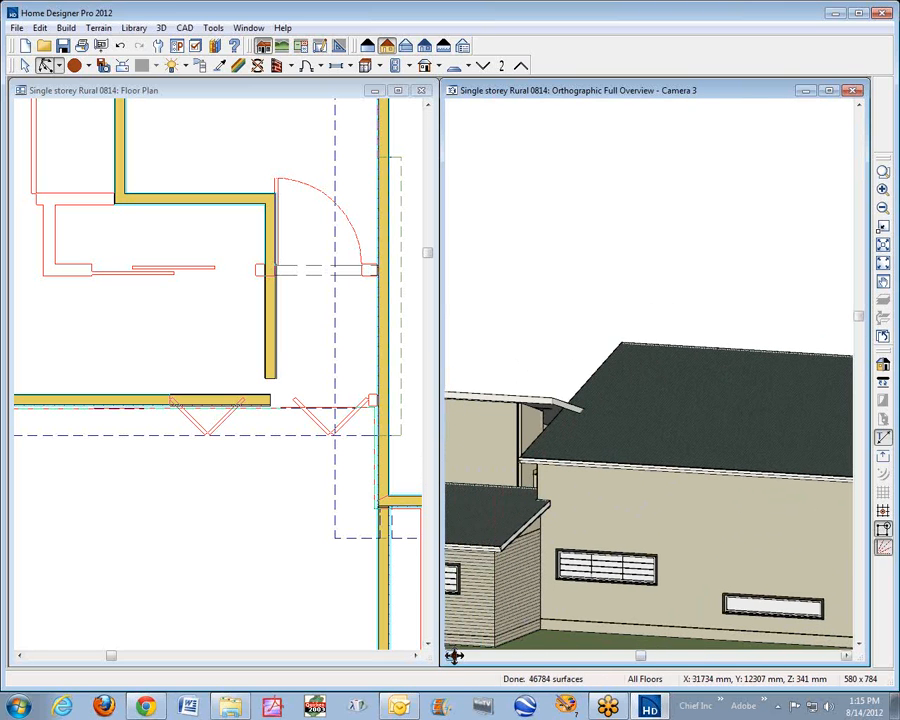
key(space)
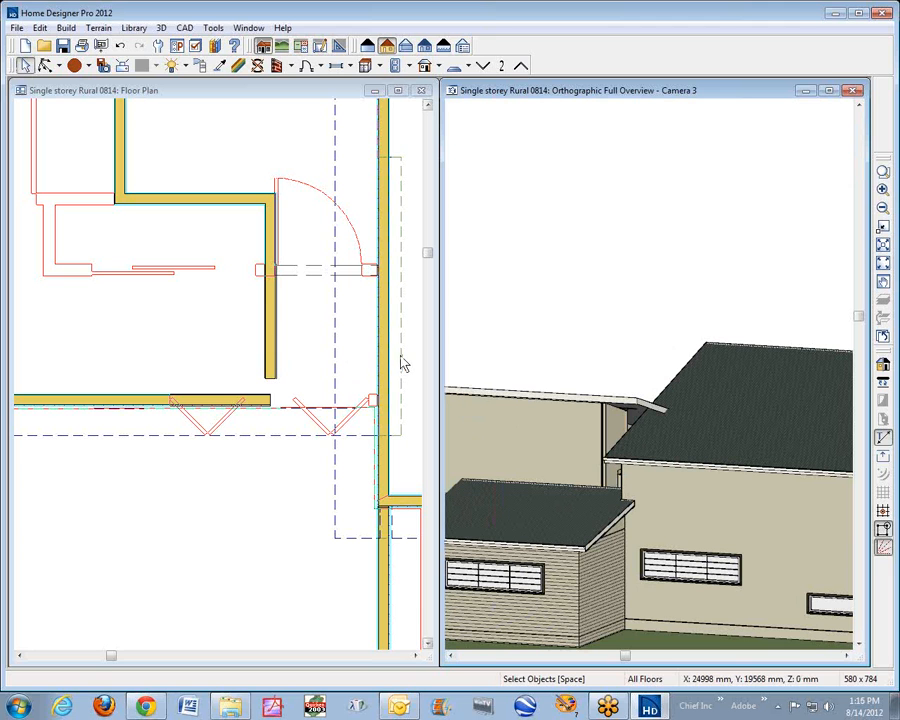
Extend the horizontal attic wall in the floor plan across the gap until it meets the main building's vertical wall.
click(387, 419)
click(619, 490)
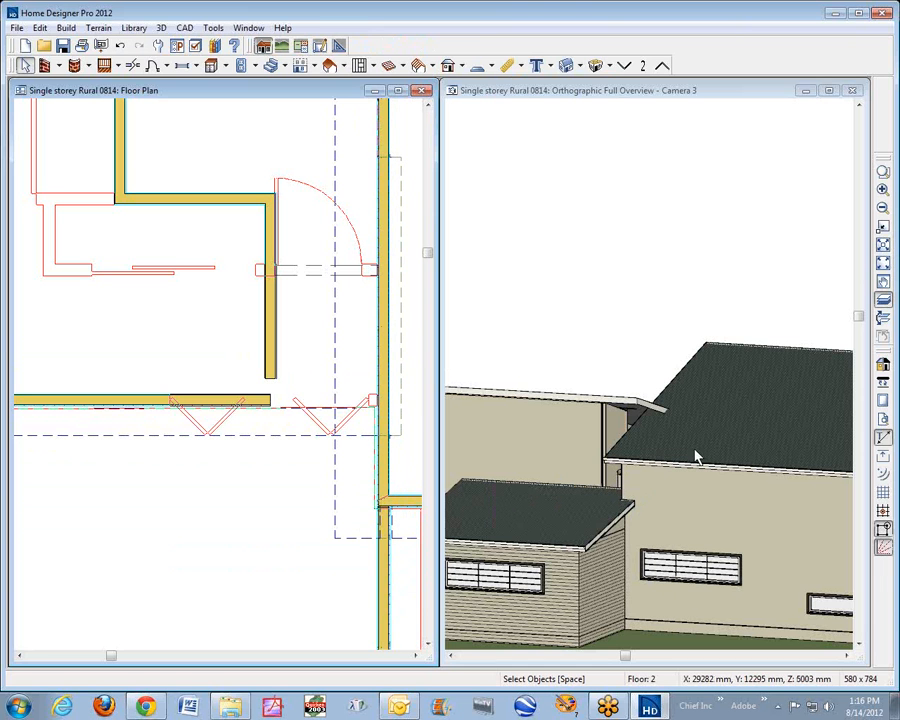
click(258, 403)
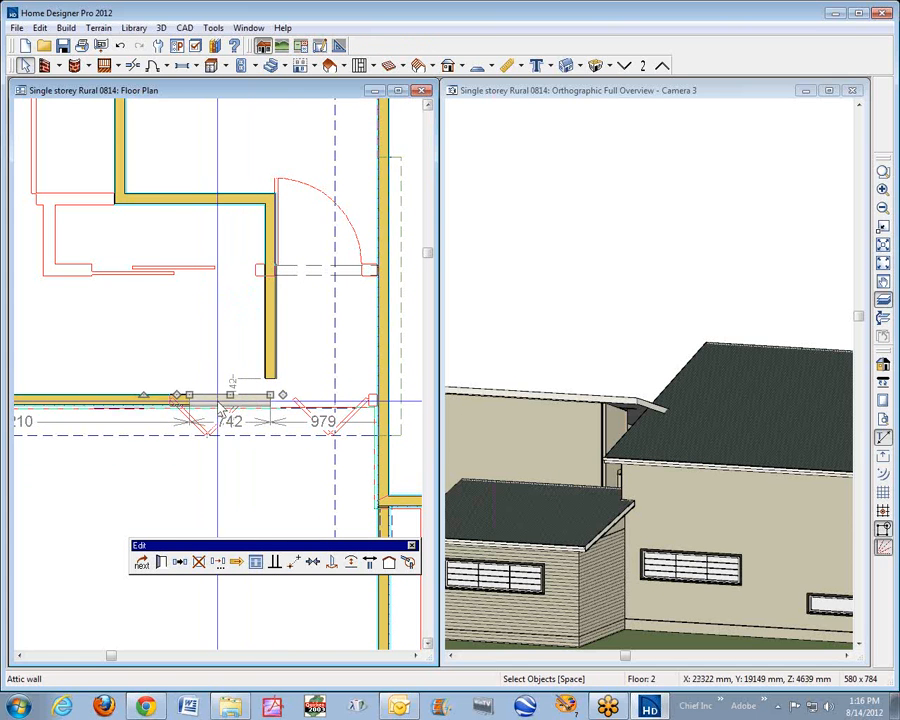
click(140, 400)
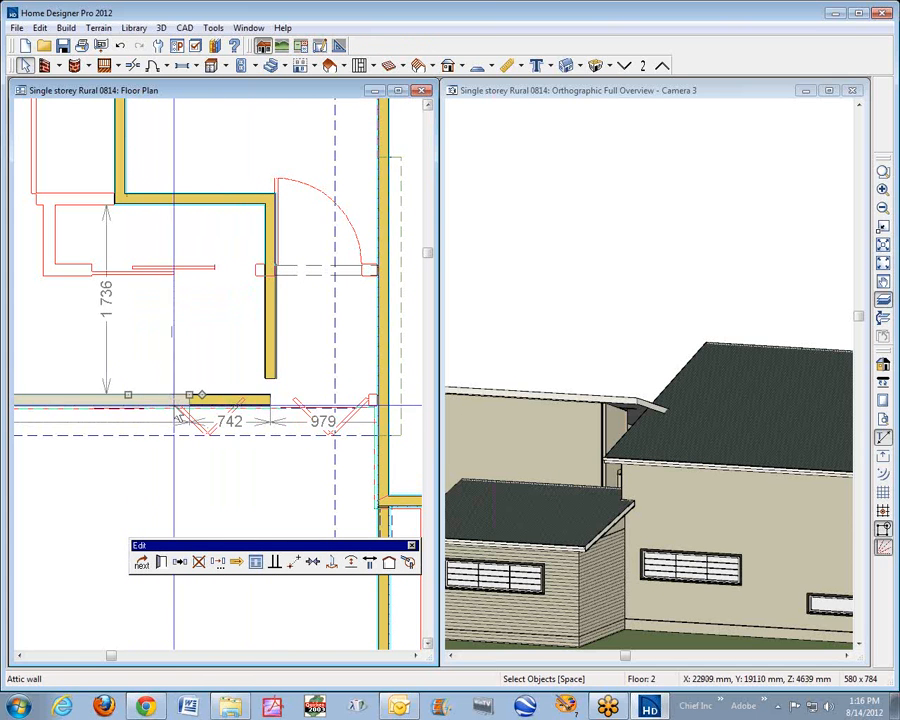
drag(190, 395, 377, 397)
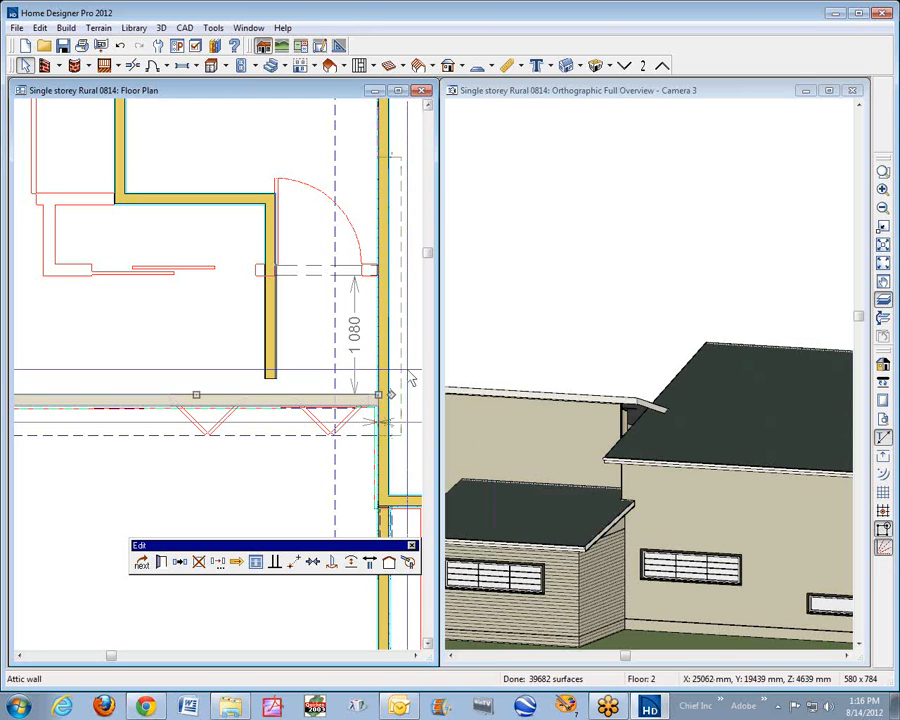
key(space)
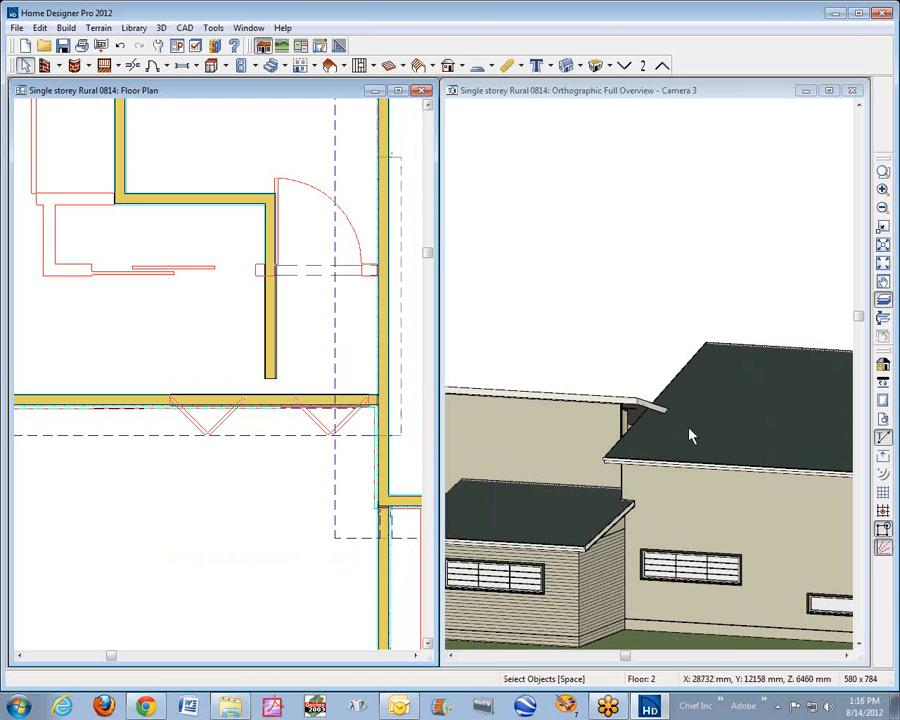
Break the overhanging side edge of the main roof plane in plan at the outer face of the extended attic wall.
click(733, 432)
key(space)
click(737, 424)
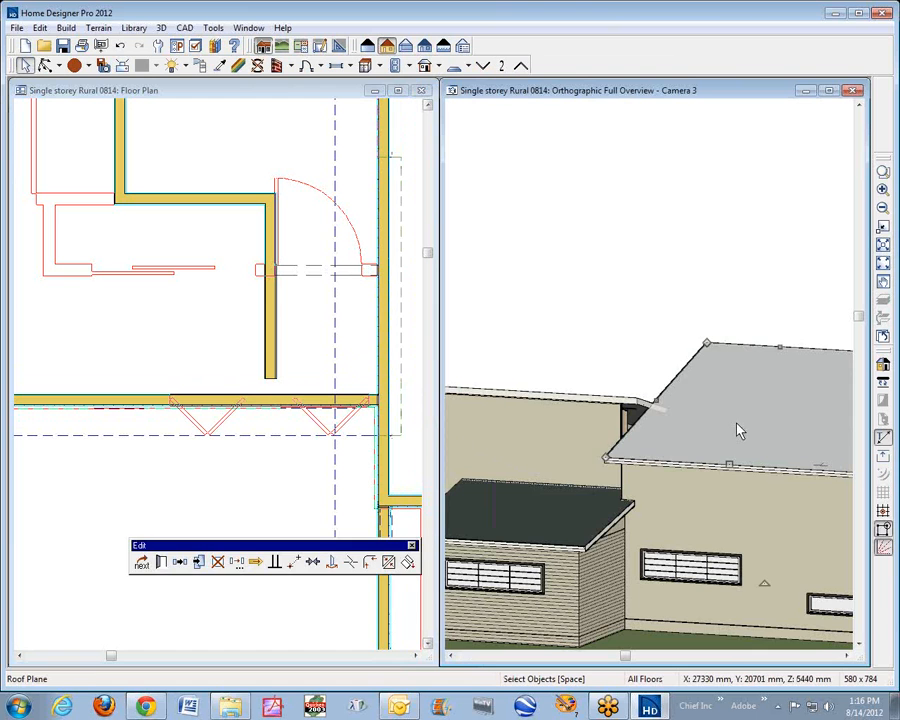
middle_drag(727, 417, 714, 414)
key(space)
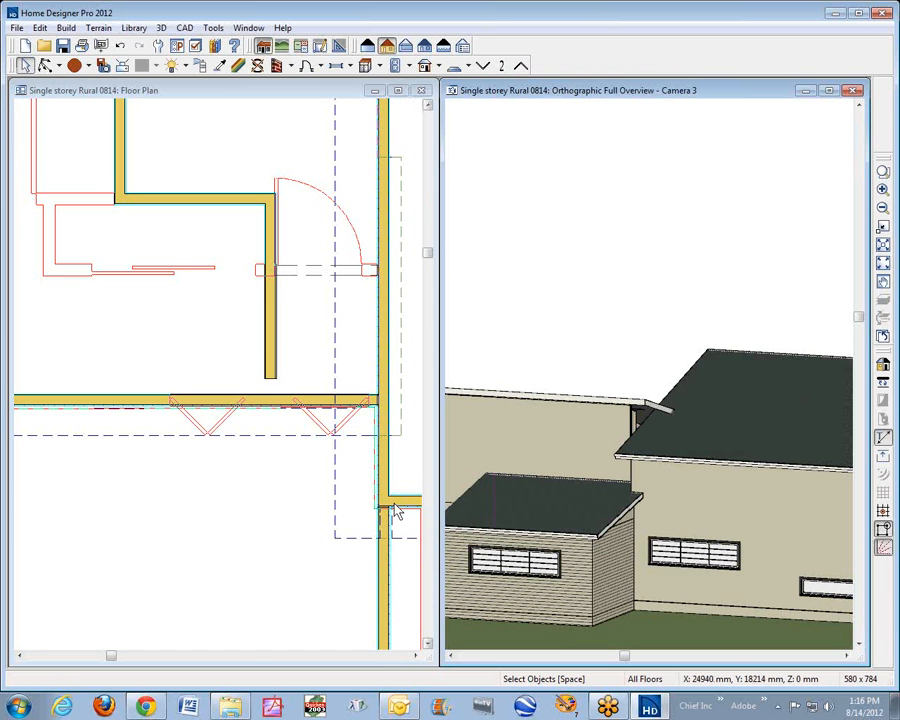
click(267, 621)
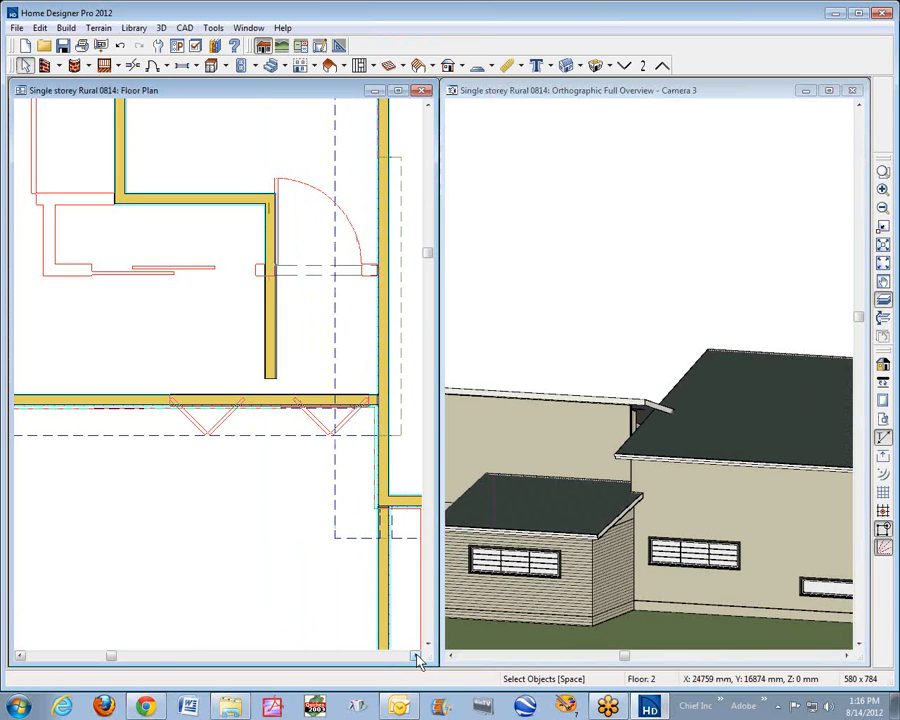
drag(417, 657, 416, 656)
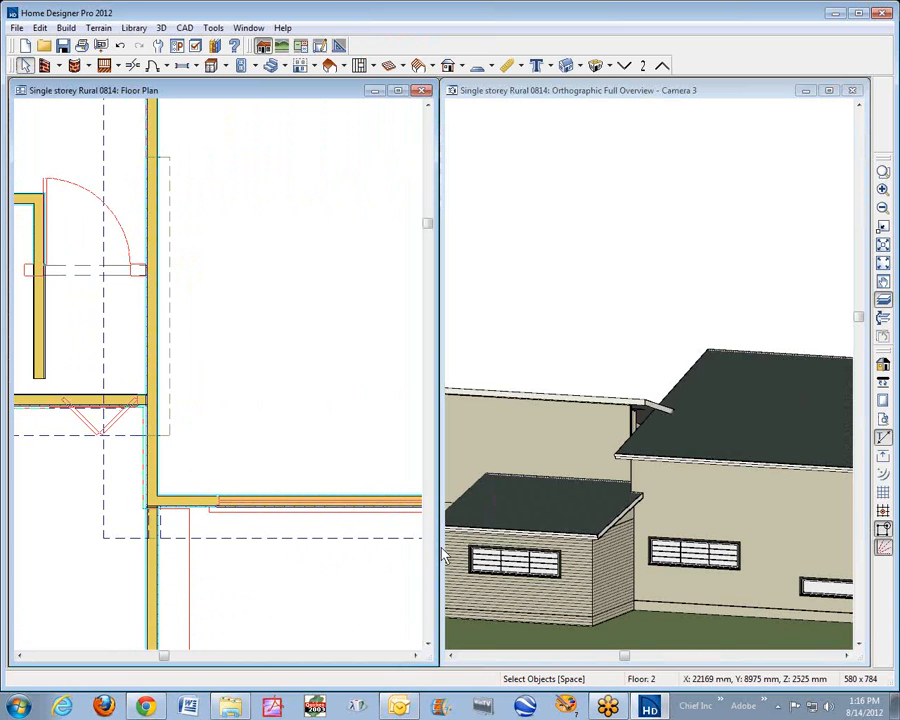
scroll(245, 470, down, 4)
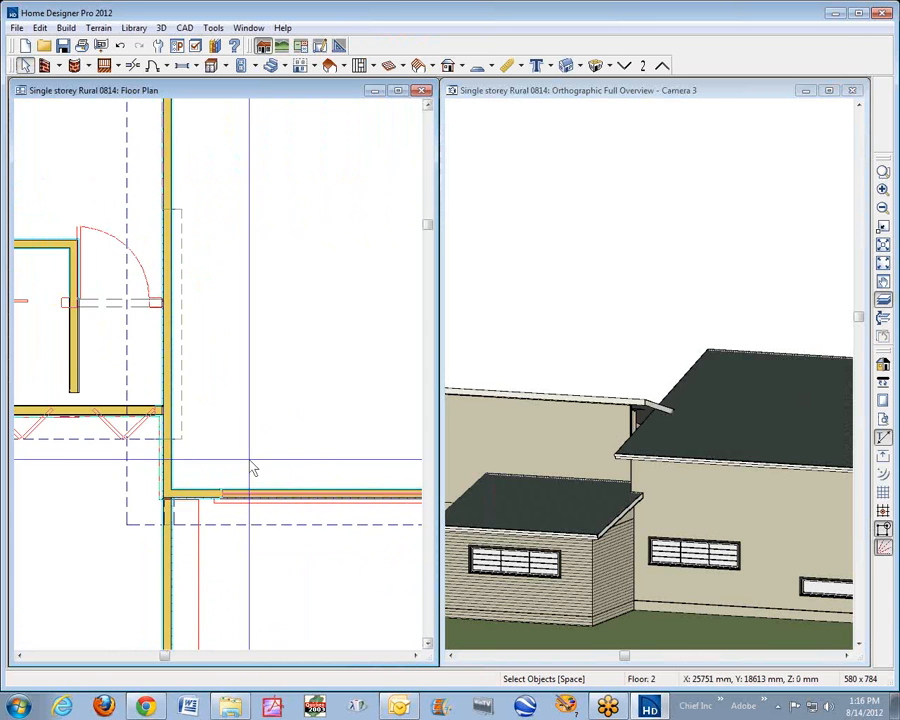
click(119, 455)
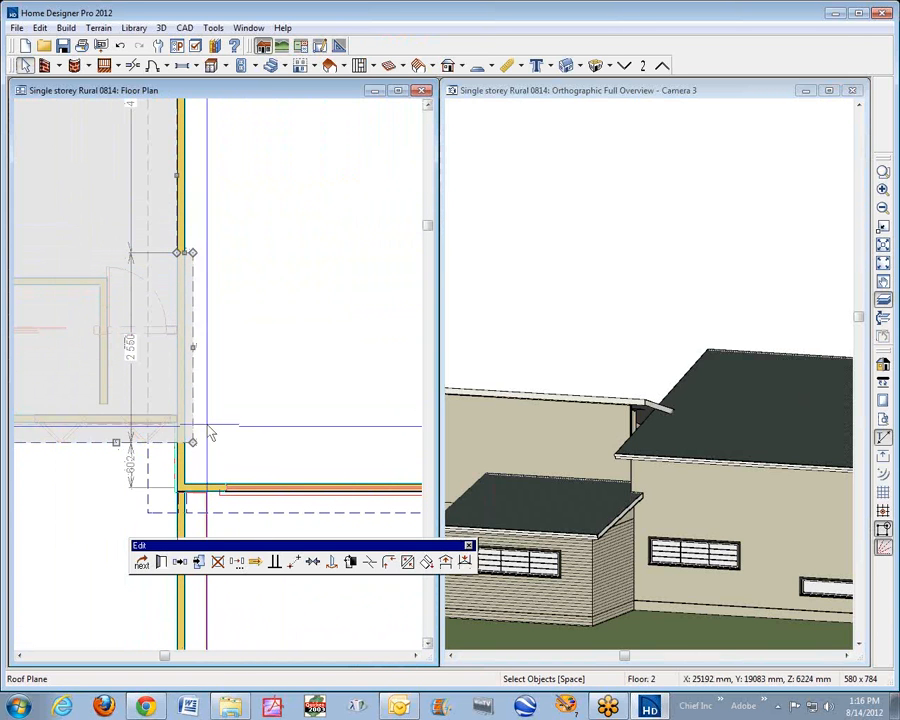
drag(210, 433, 281, 430)
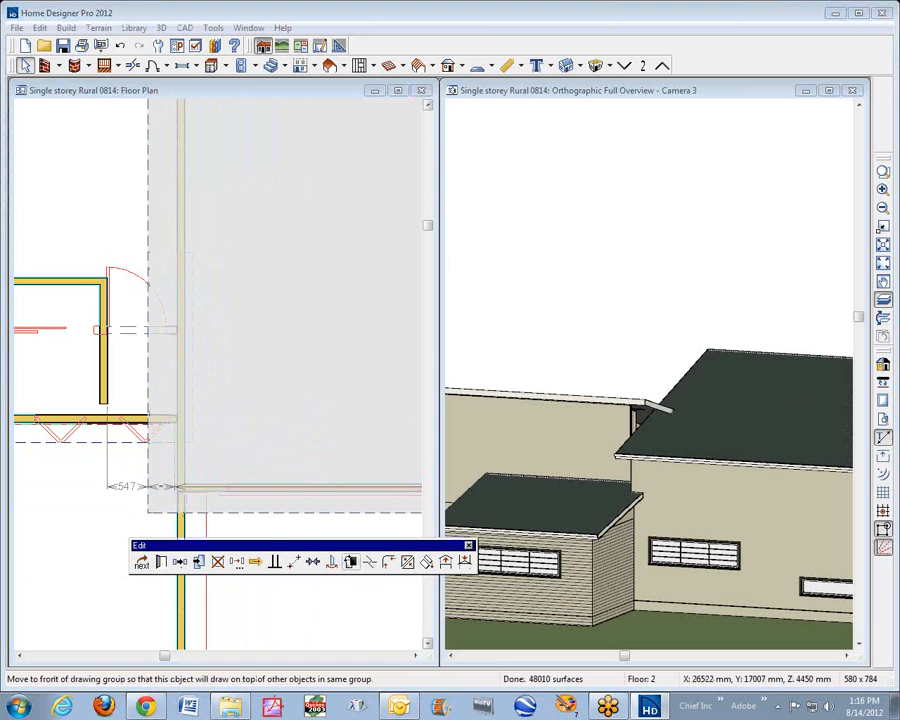
click(151, 425)
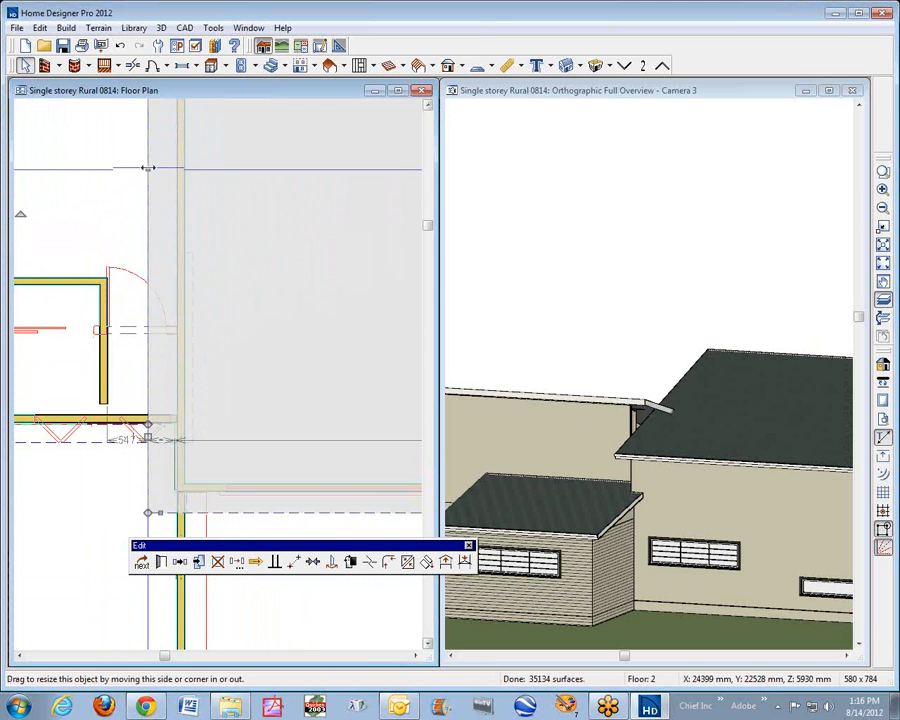
Pull the main roof plane's broken side edge above the junction back to the outer face of the vertical attic wall.
drag(148, 168, 185, 178)
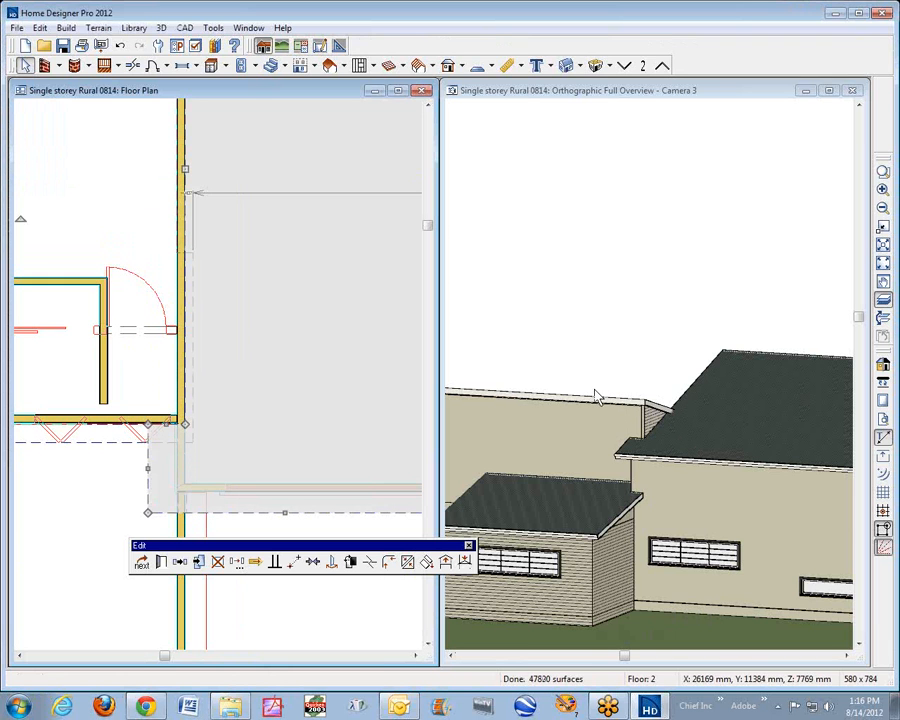
scroll(649, 418, up, 2)
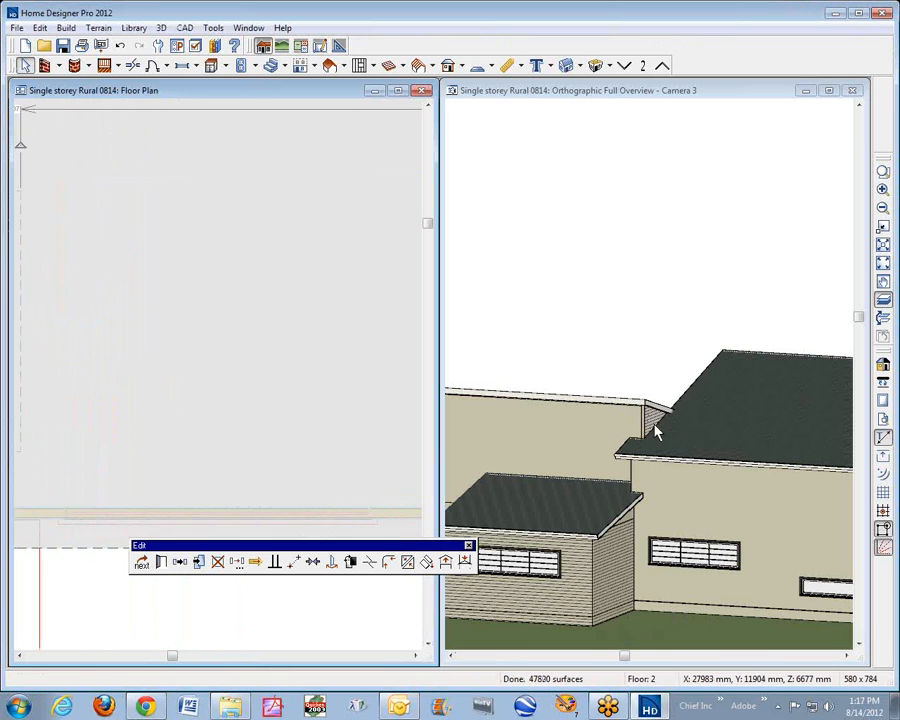
scroll(653, 424, down, 2)
click(639, 446)
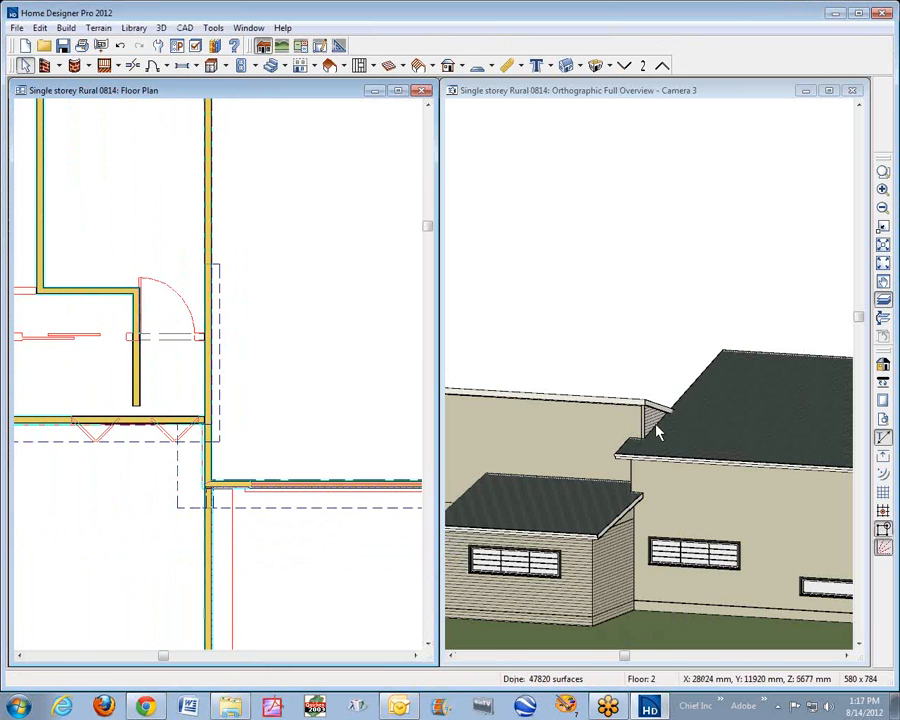
Check the overhang distance of the main roof plane's remaining side edge from the vertical wall in plan.
click(233, 409)
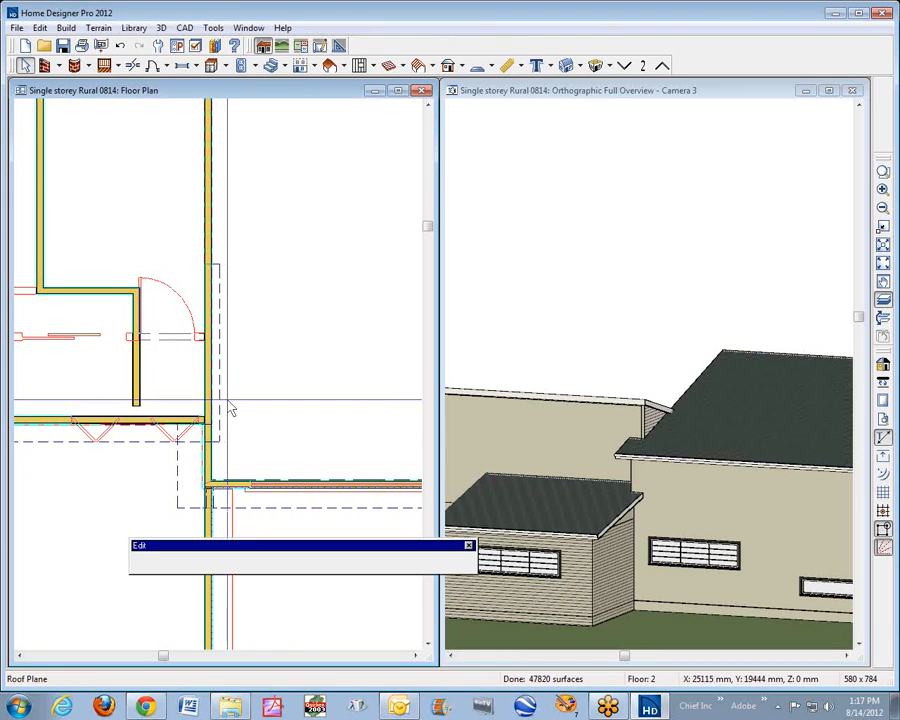
drag(184, 483, 190, 491)
click(189, 490)
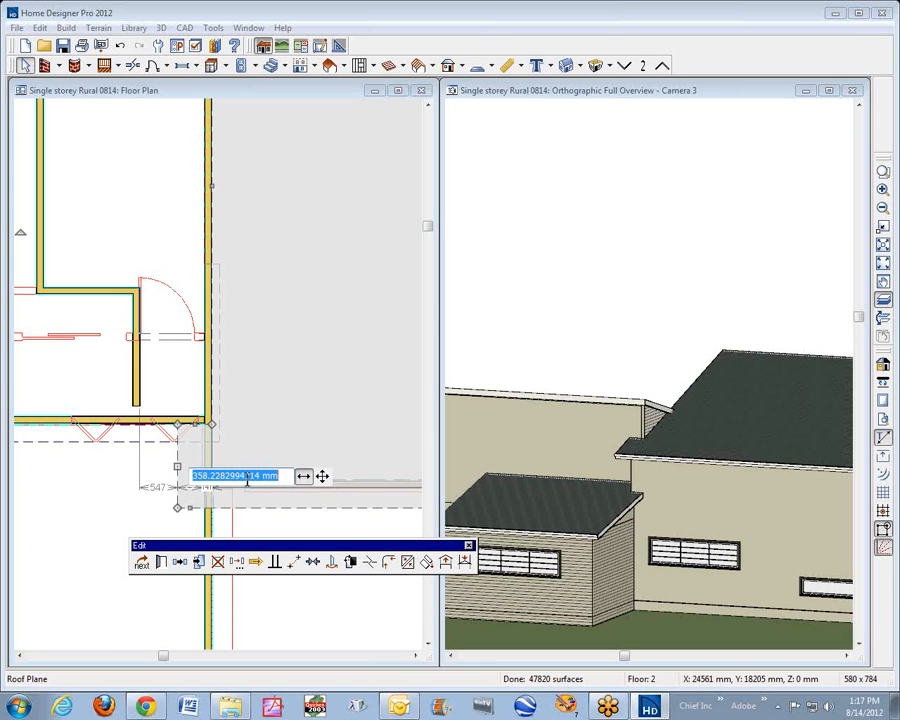
click(327, 424)
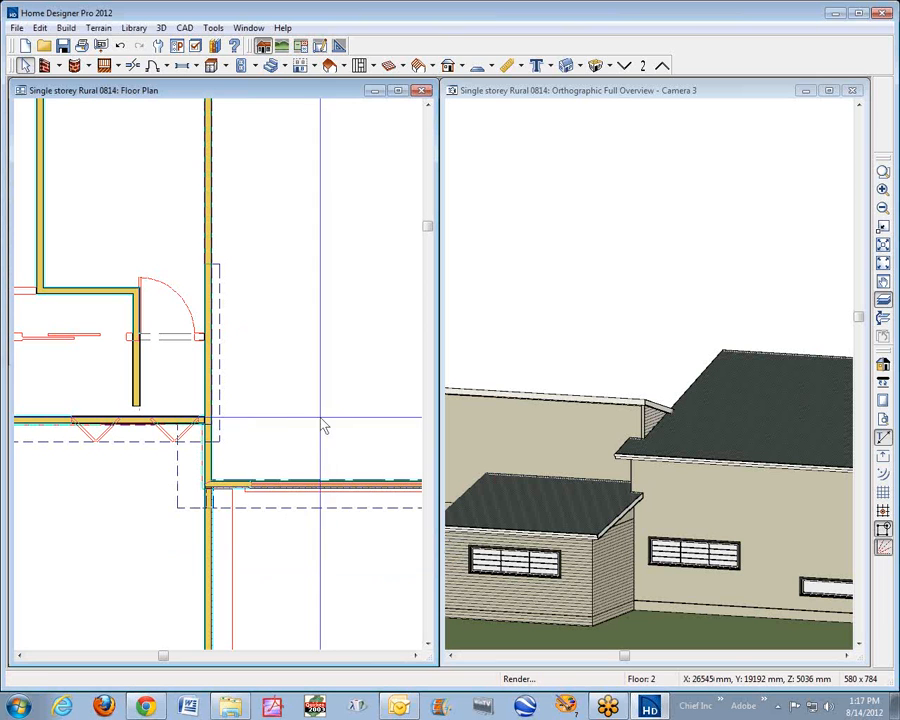
Set the adjoining wing roof plane's side overhang past the vertical wall to 360 mm in plan.
click(226, 397)
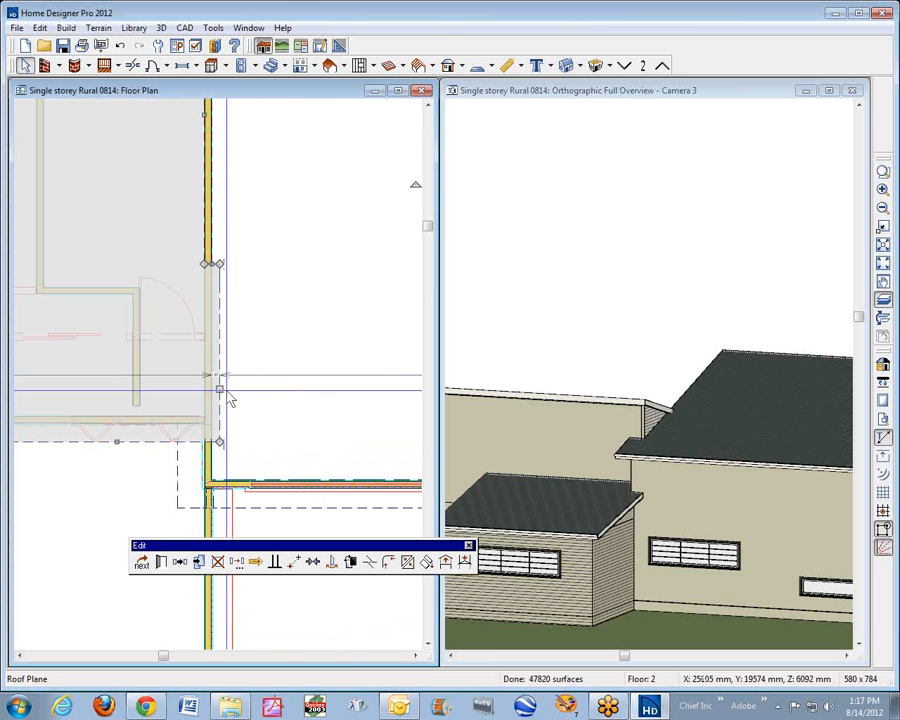
scroll(218, 380, up, 4)
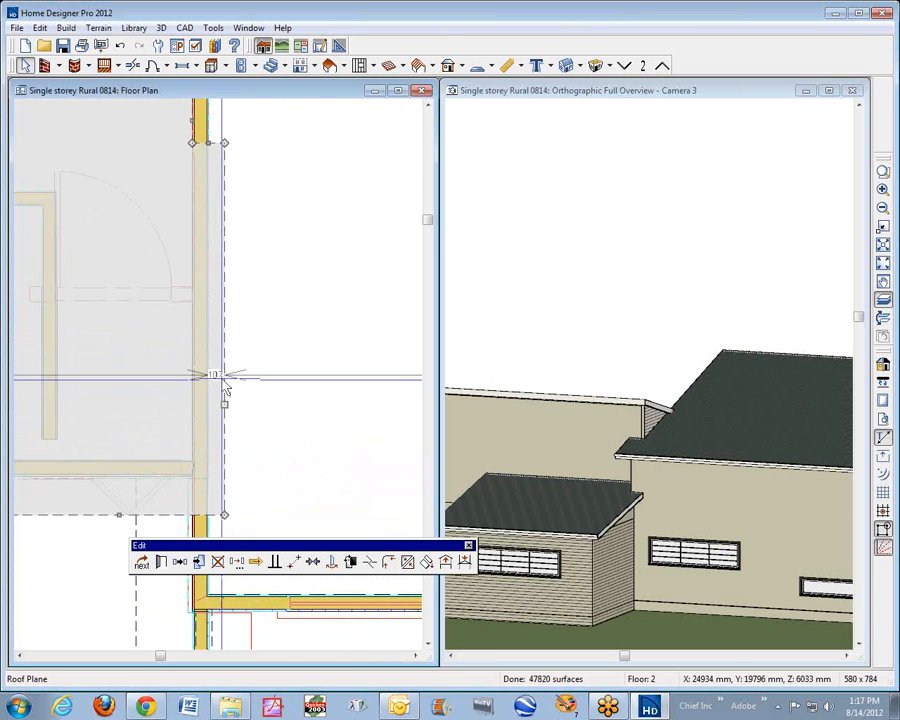
click(216, 377)
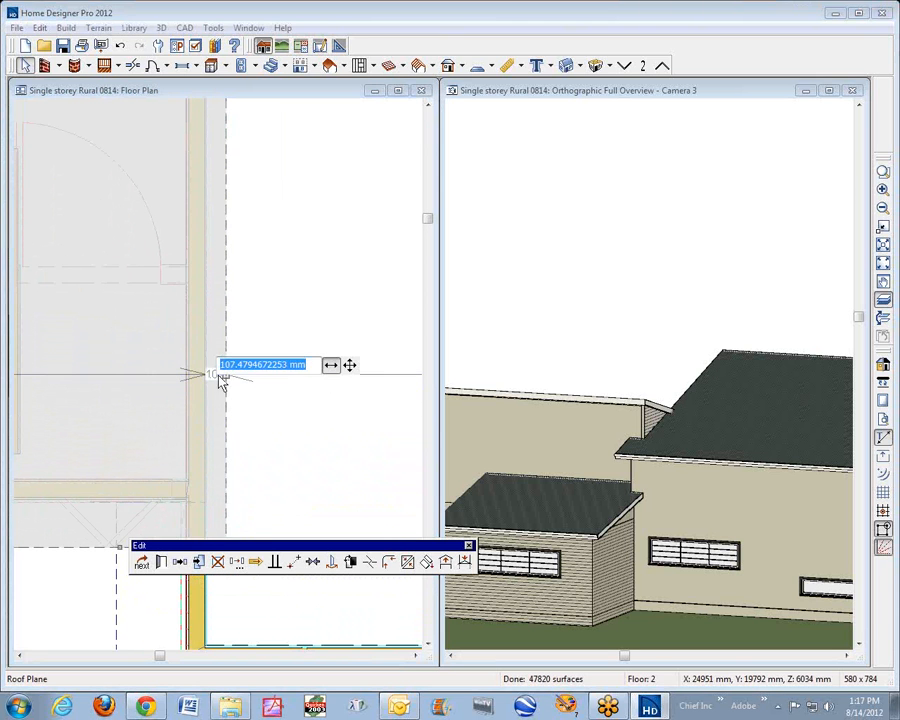
text(3)
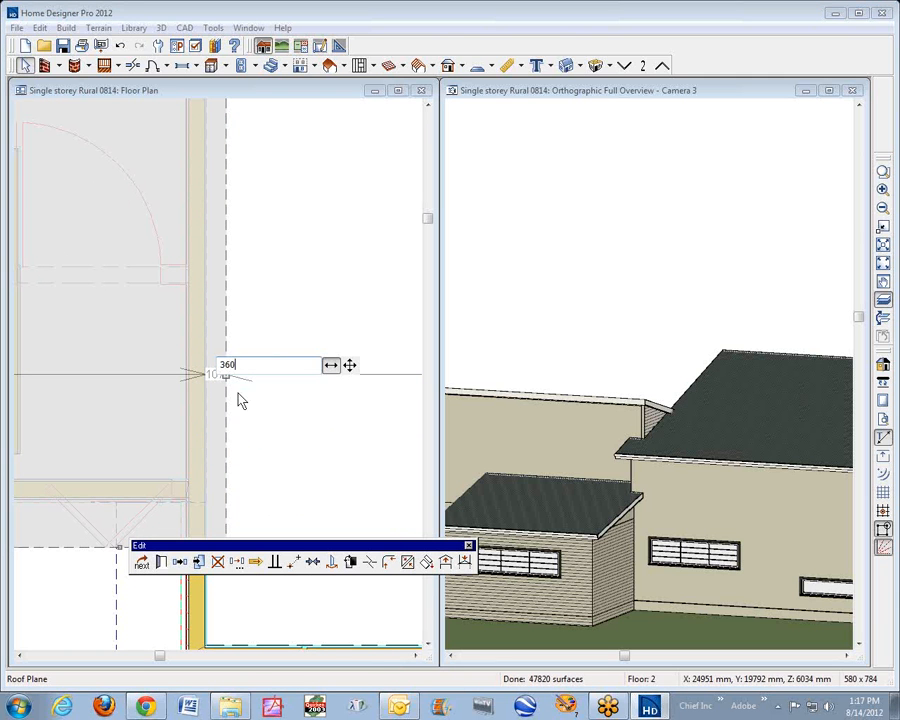
text(60)
key(Return)
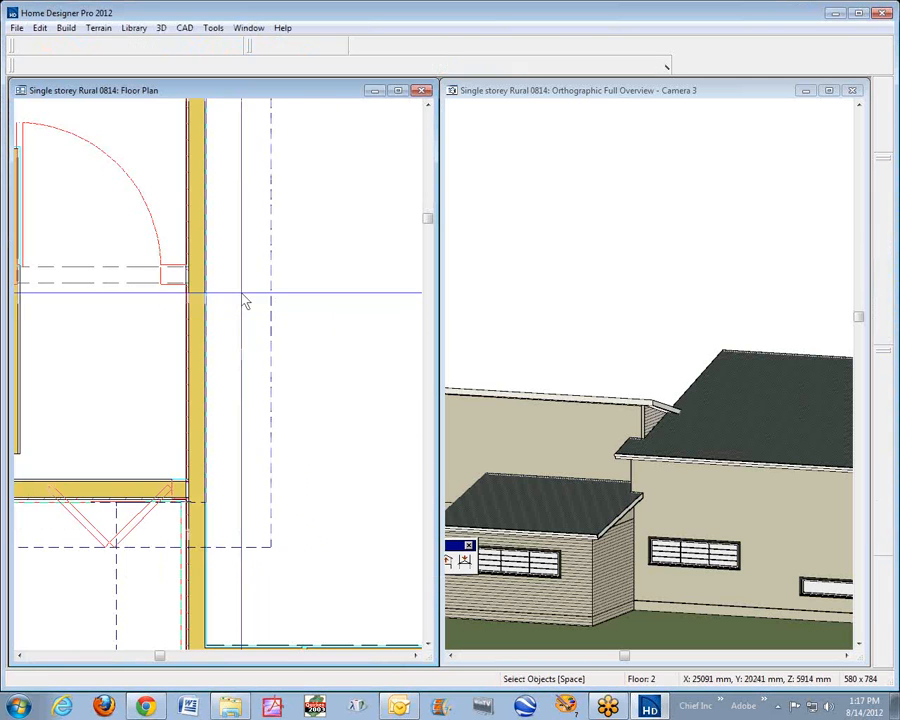
scroll(333, 314, down, 4)
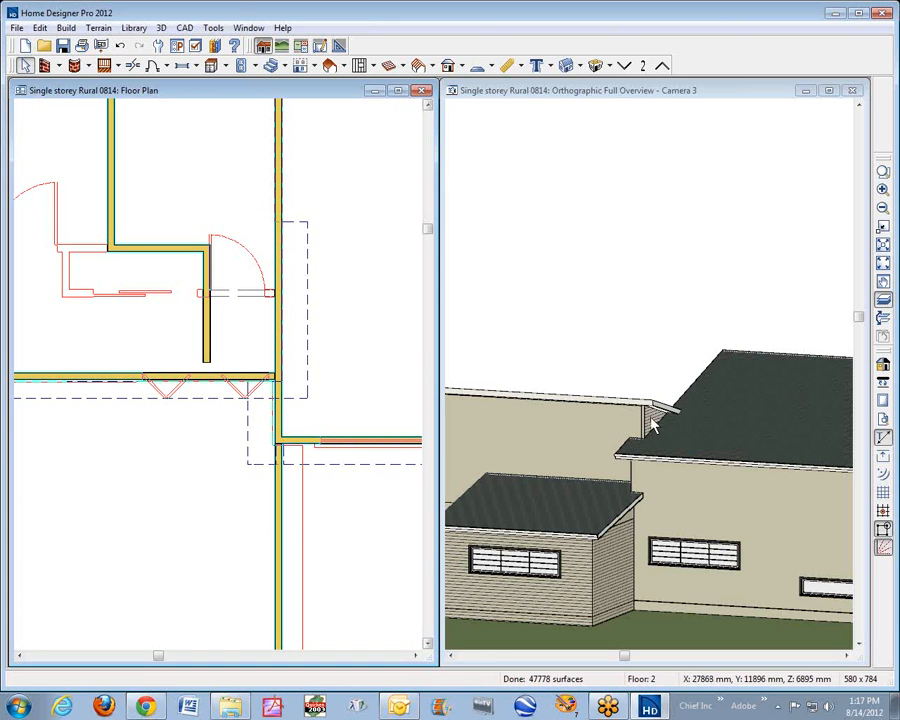
scroll(648, 416, up, 1)
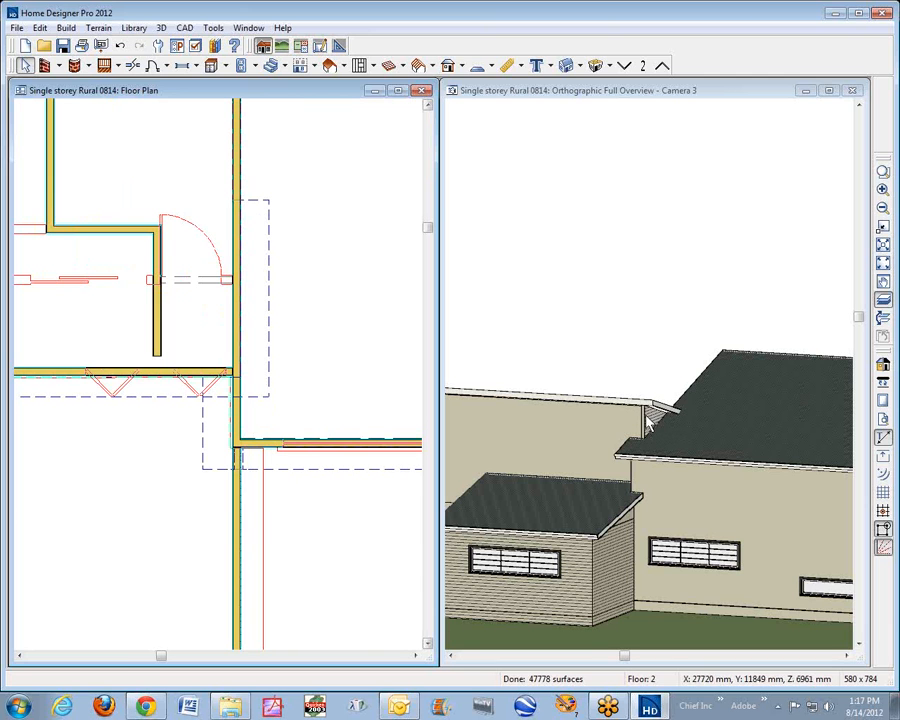
Inspect the exterior and interior surface materials and the wall type definition of the clad attic wall at the roof junction in 3D.
click(653, 379)
scroll(648, 440, up, 3)
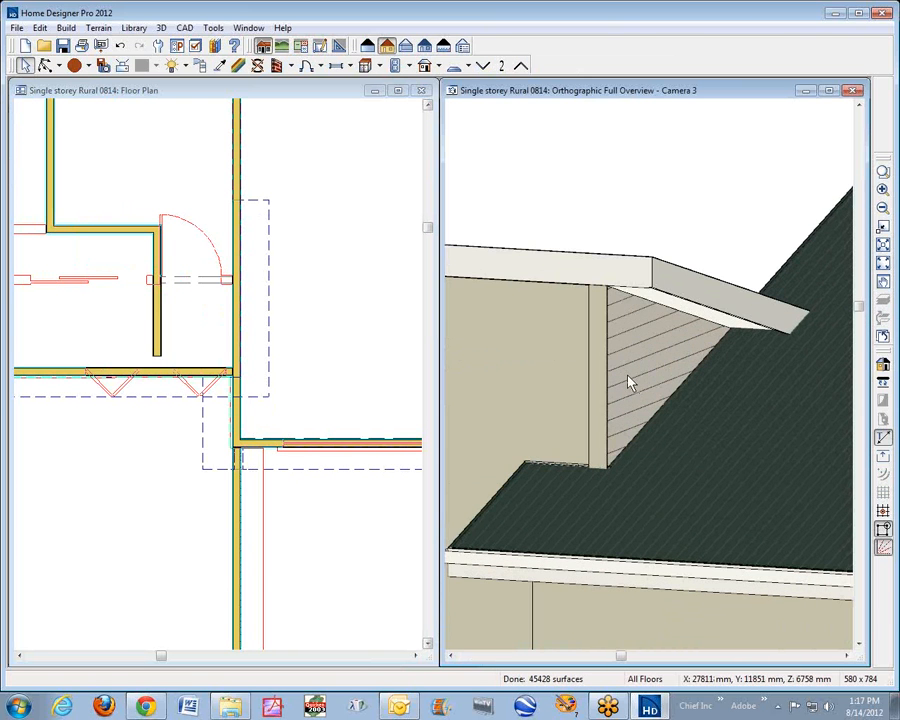
click(630, 382)
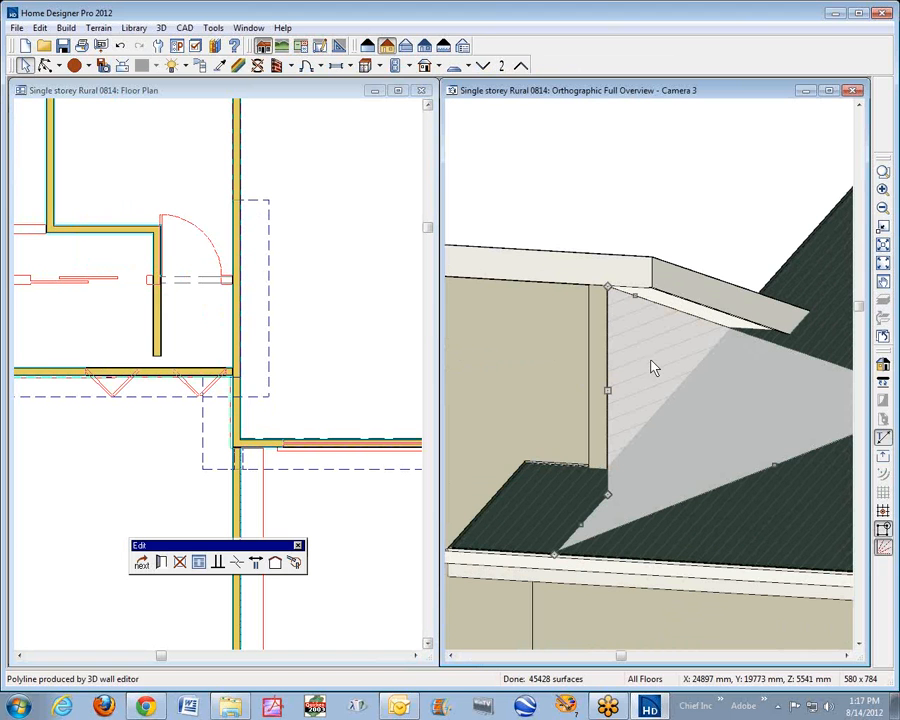
click(161, 563)
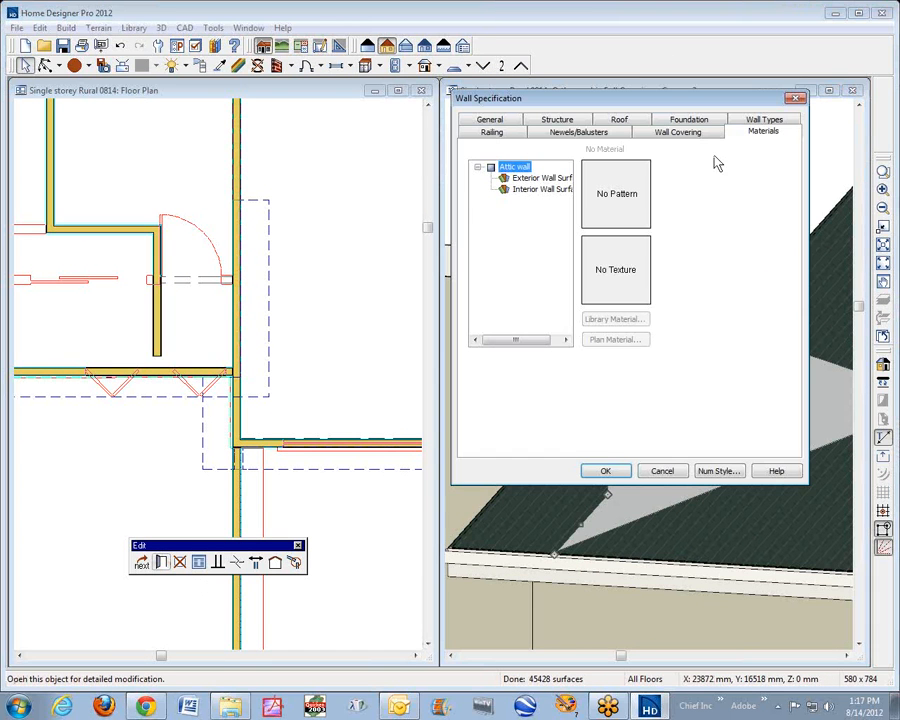
click(545, 177)
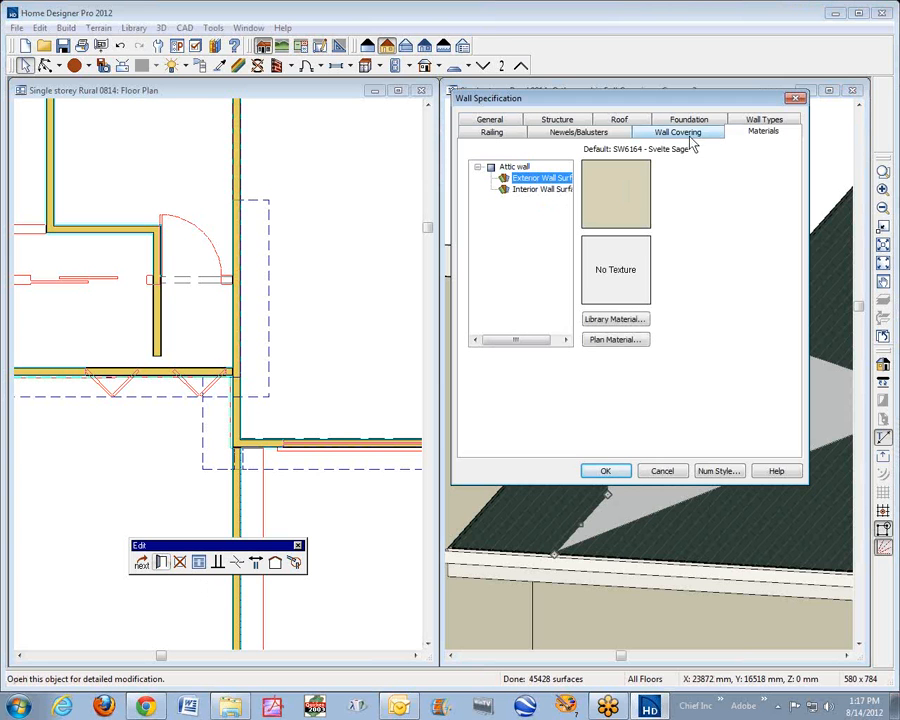
click(755, 120)
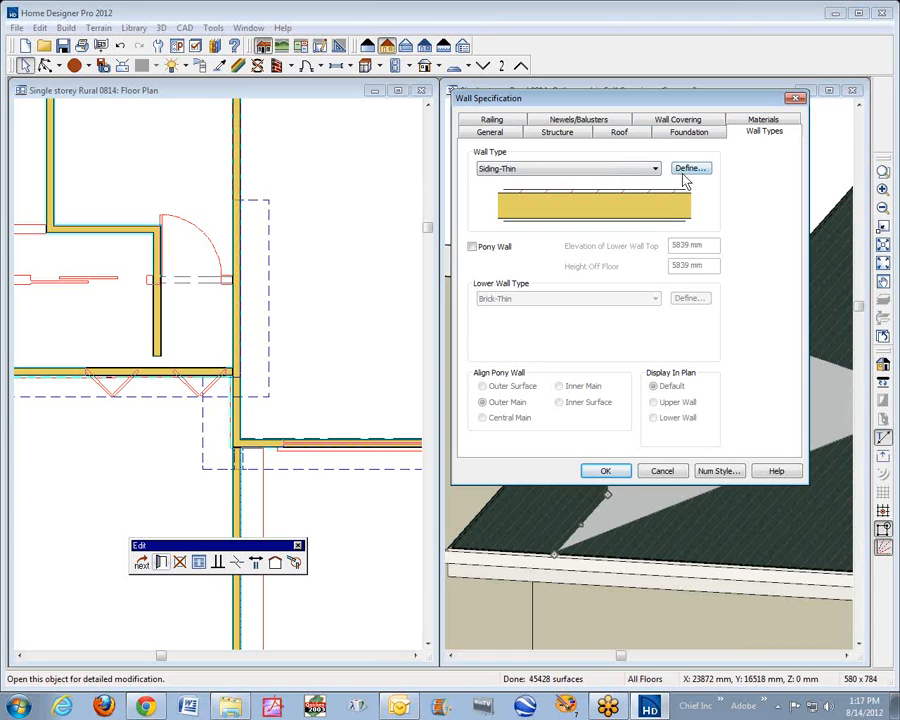
click(690, 169)
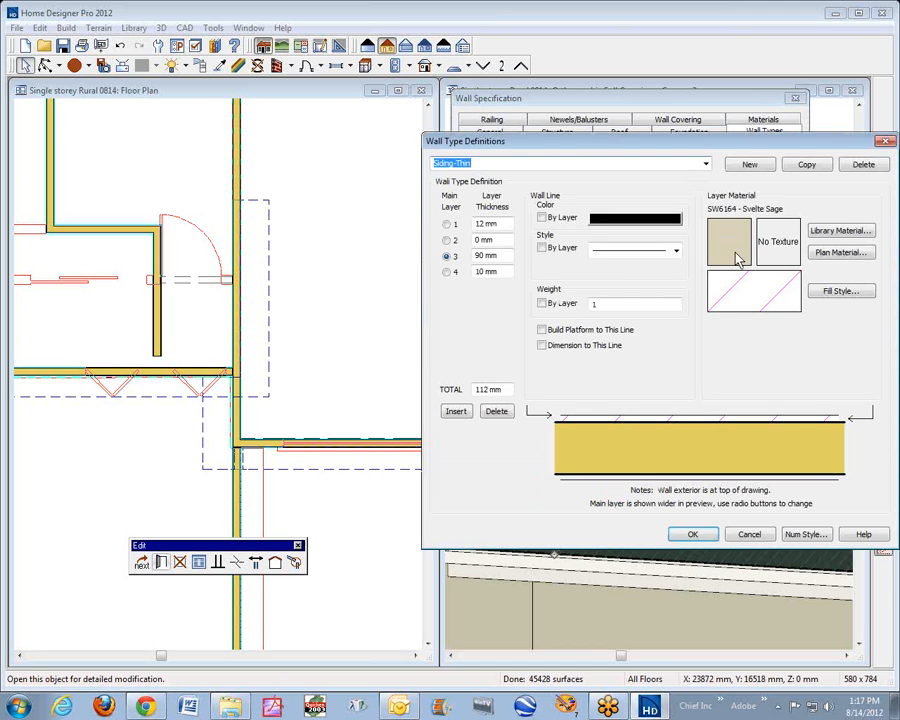
click(705, 533)
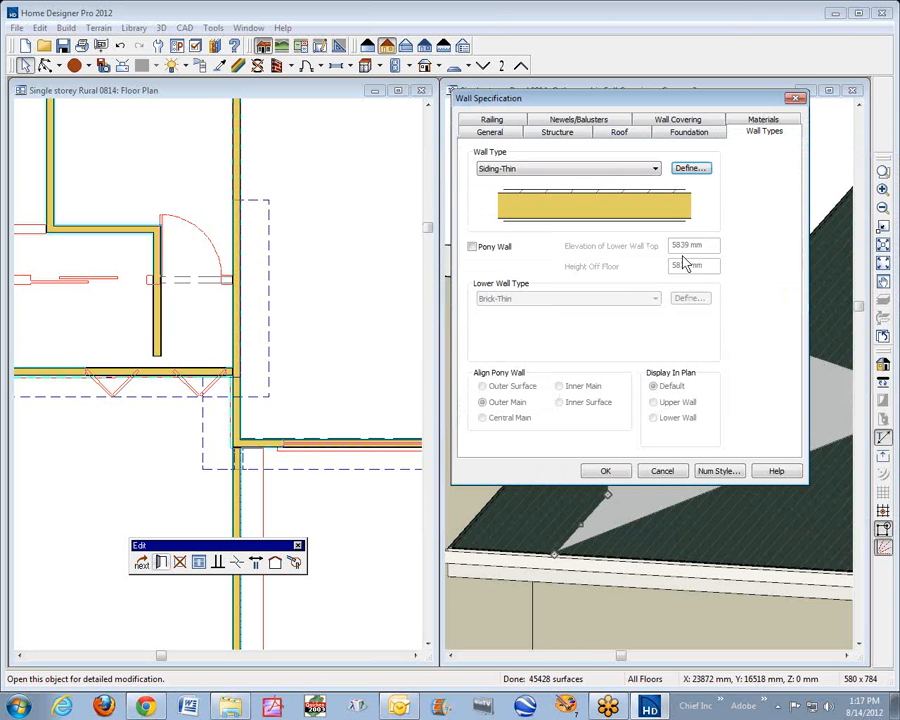
click(763, 120)
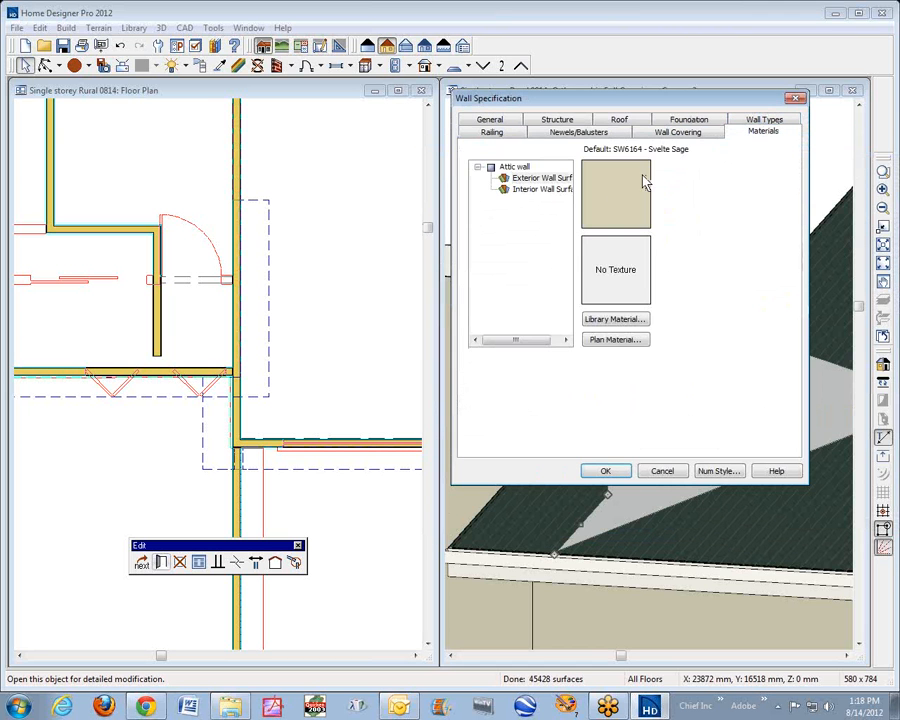
click(545, 189)
click(548, 180)
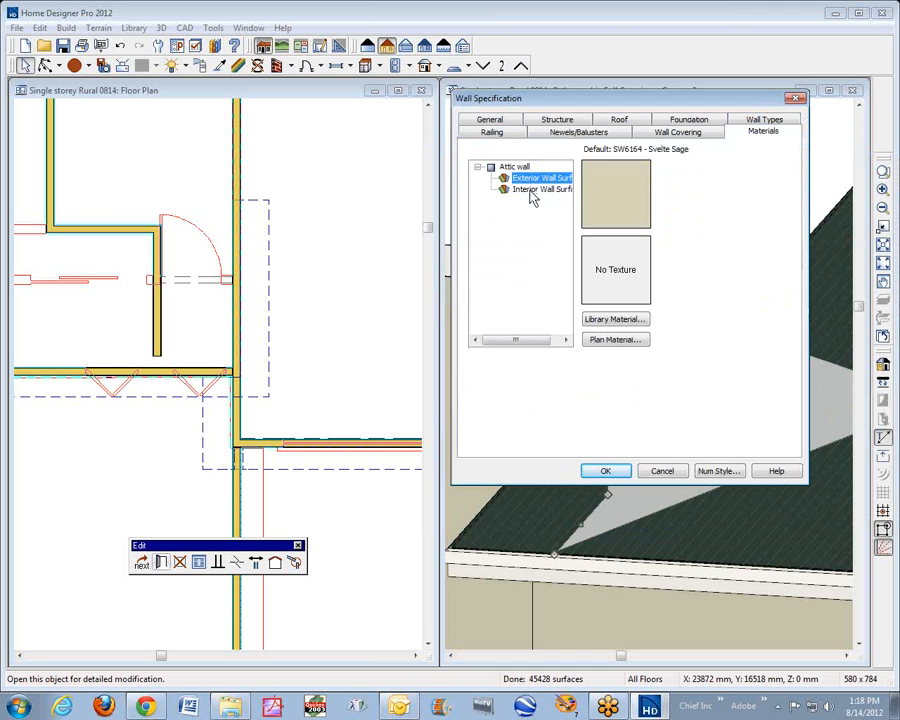
click(532, 189)
click(622, 470)
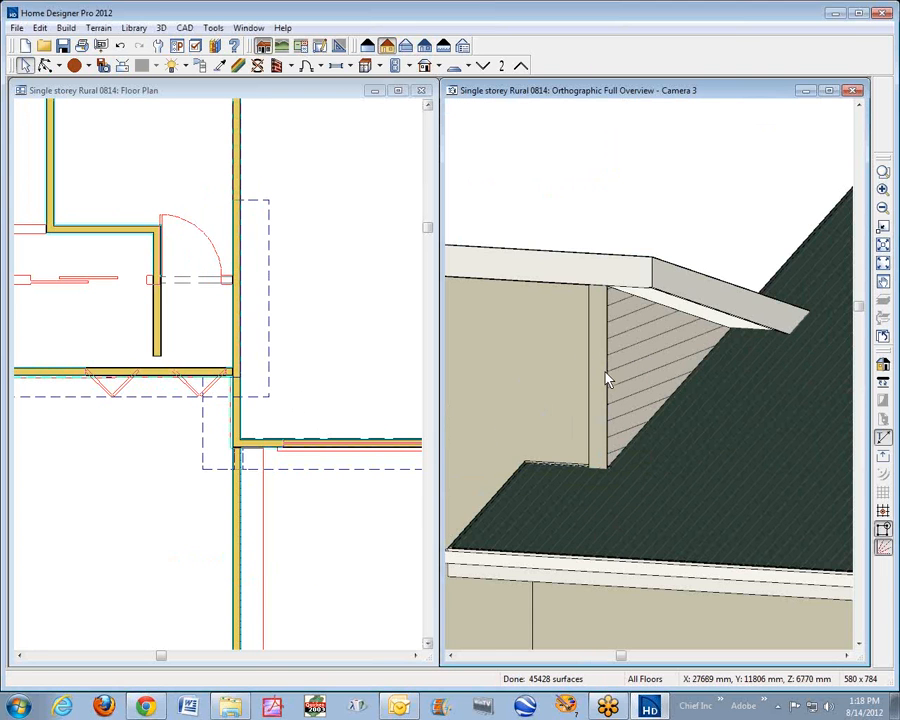
Review the clad attic wall's general options, then locate the wall in the floor plan.
click(616, 363)
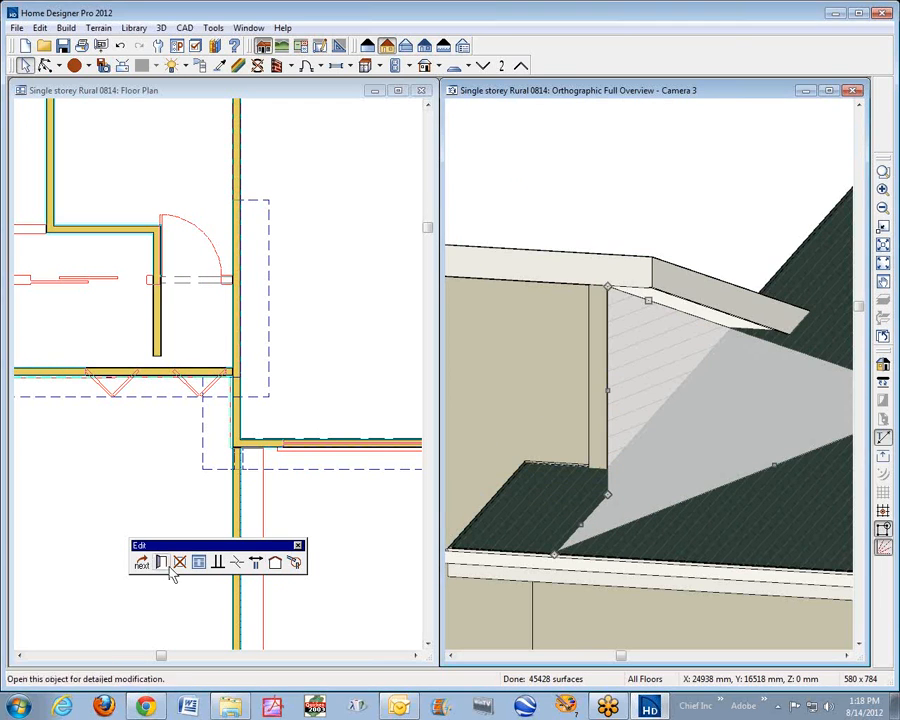
click(161, 563)
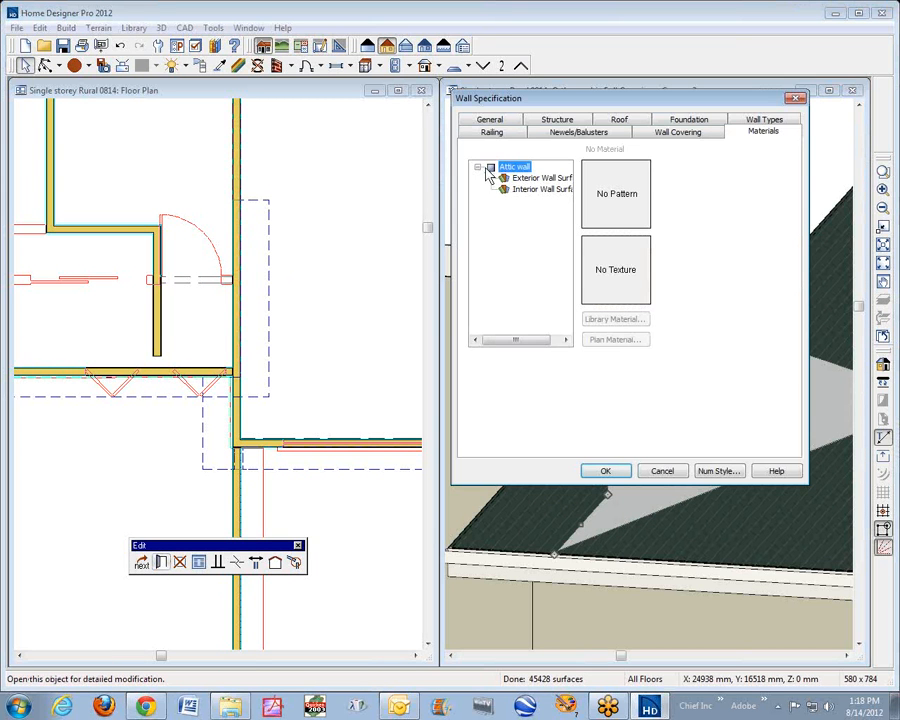
click(487, 121)
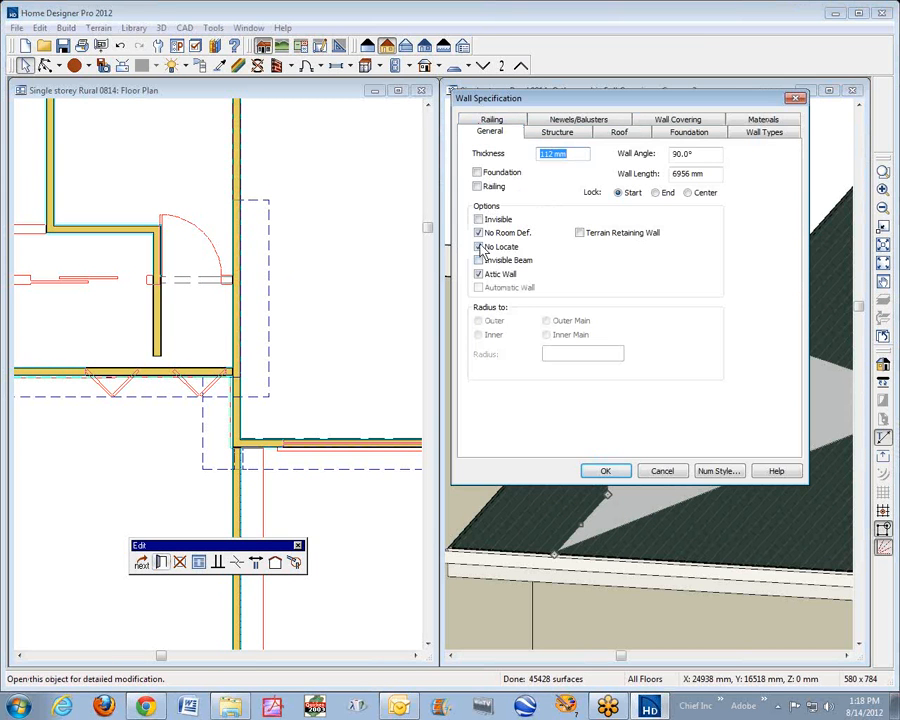
click(662, 471)
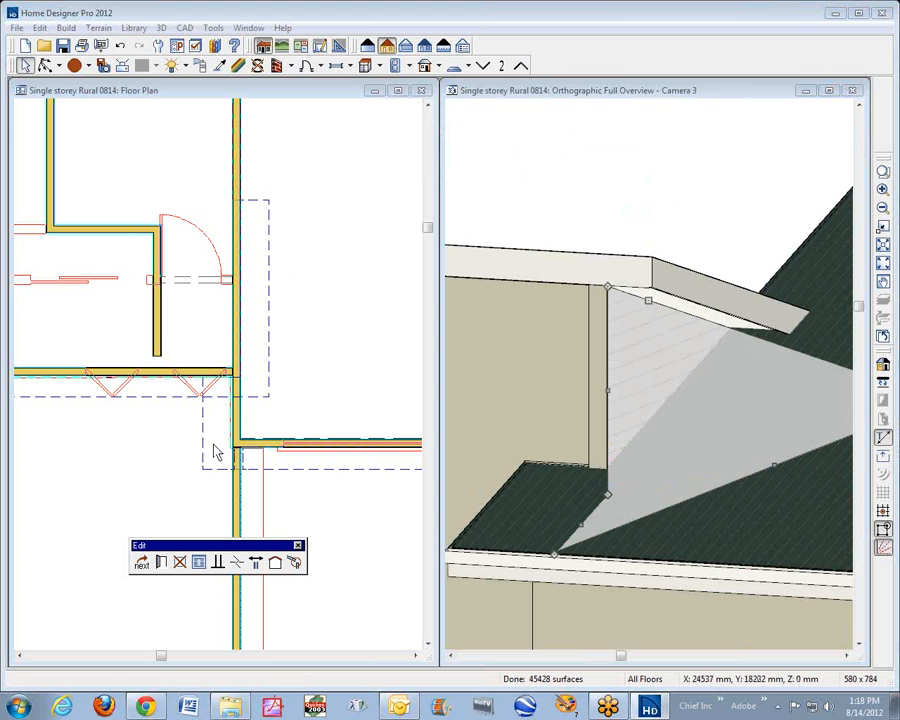
click(240, 360)
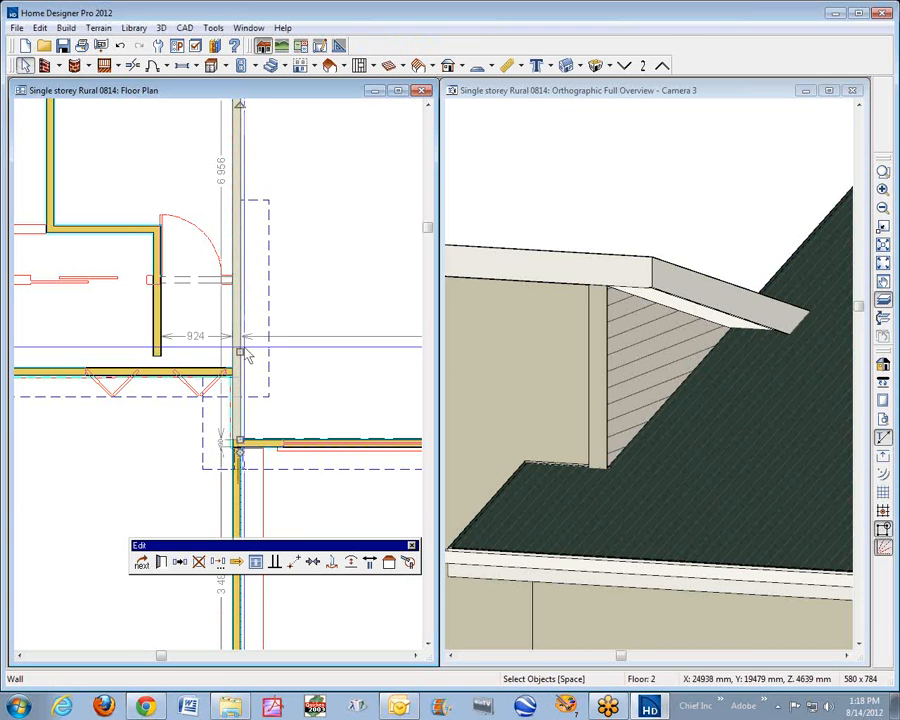
click(191, 362)
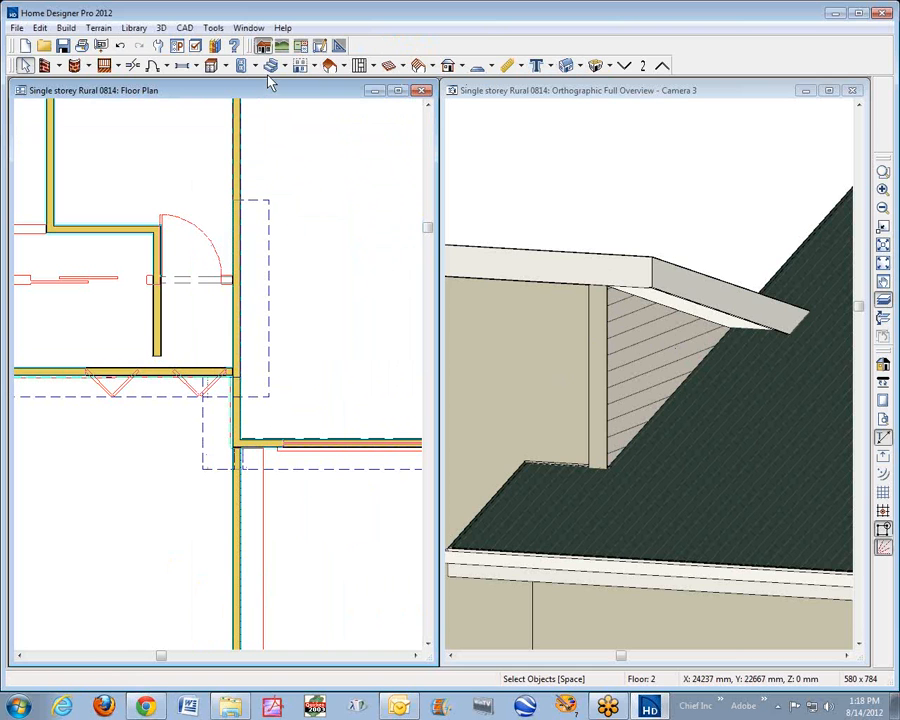
Copy the plain wall's material onto the triangular clad attic wall at the roof junction with the Material Painter.
click(547, 97)
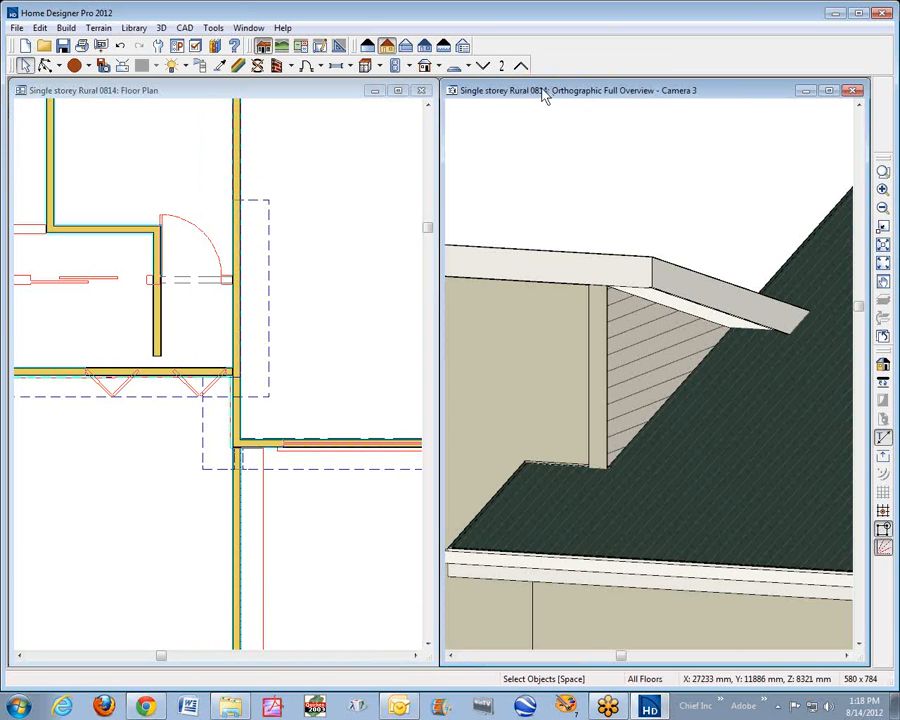
click(221, 67)
click(557, 318)
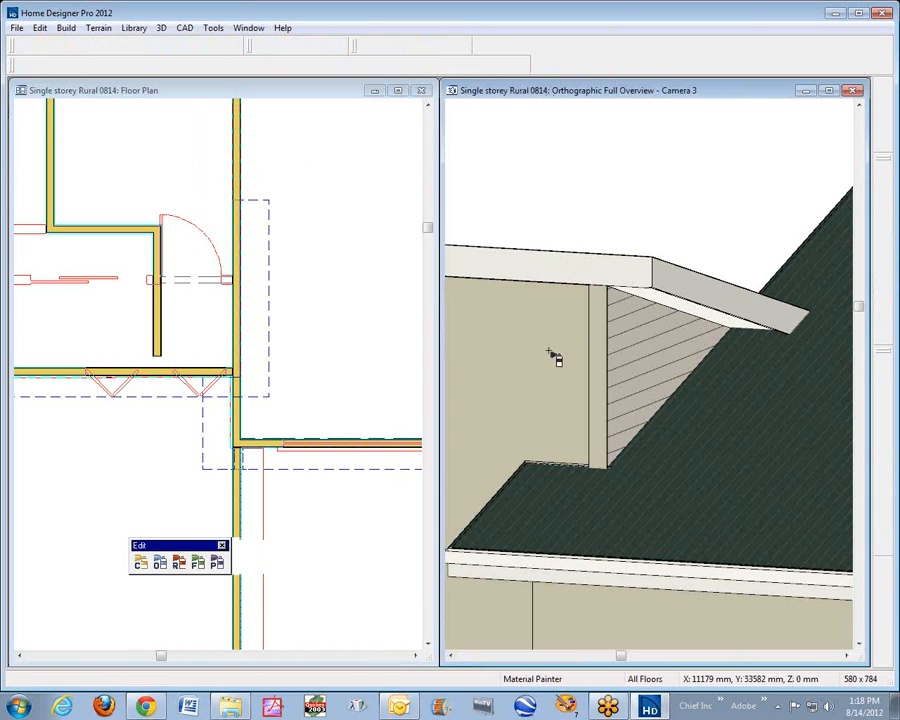
click(665, 357)
key(space)
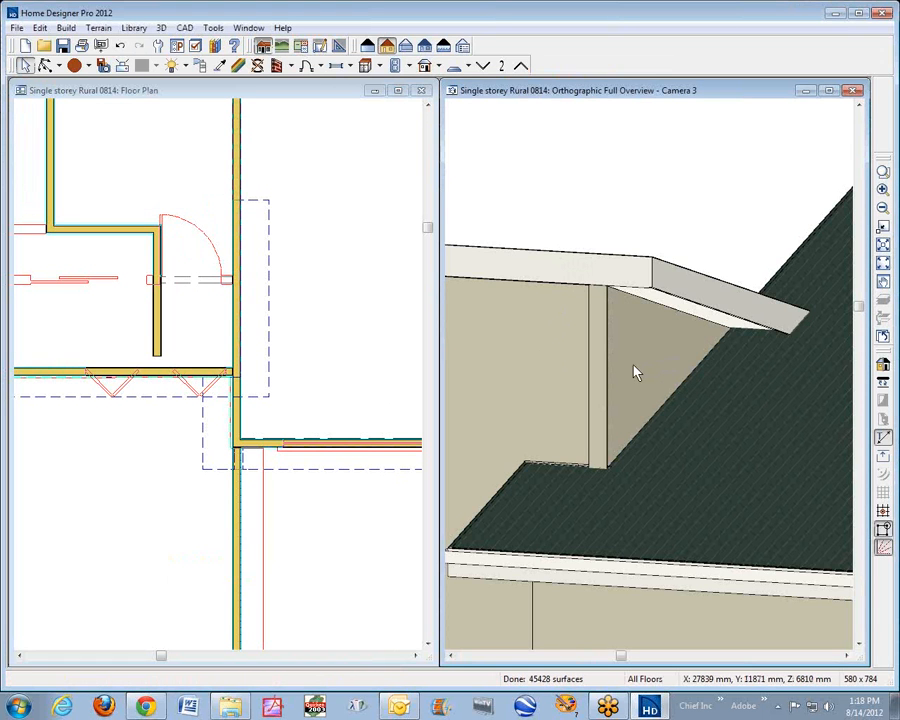
Extend the wing roof plane's lower edge outward in plan until it is about 497 mm from the main building's horizontal wall.
click(145, 405)
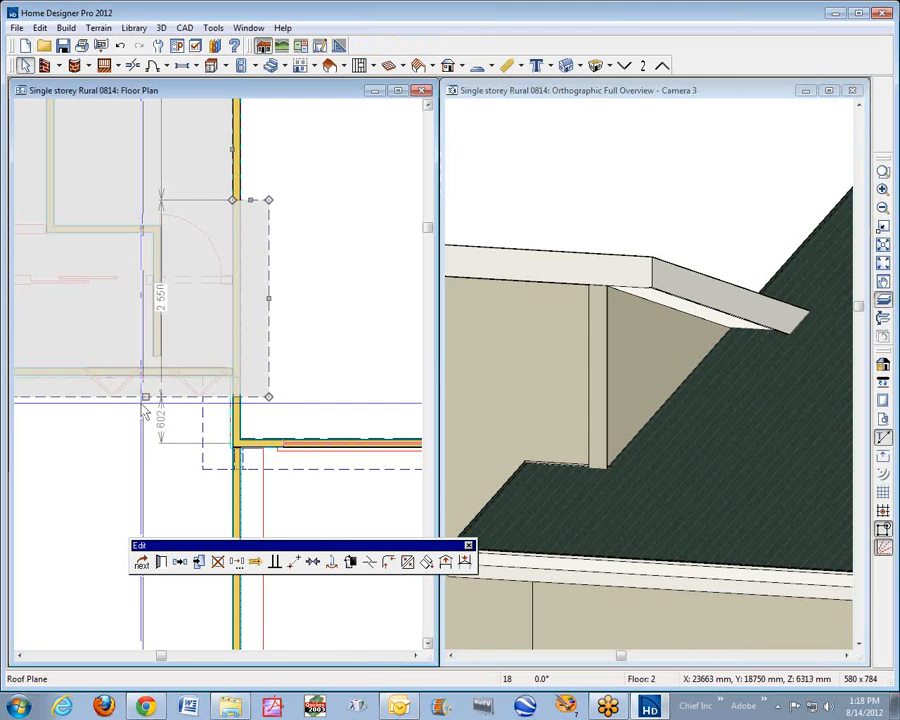
scroll(165, 400, up, 3)
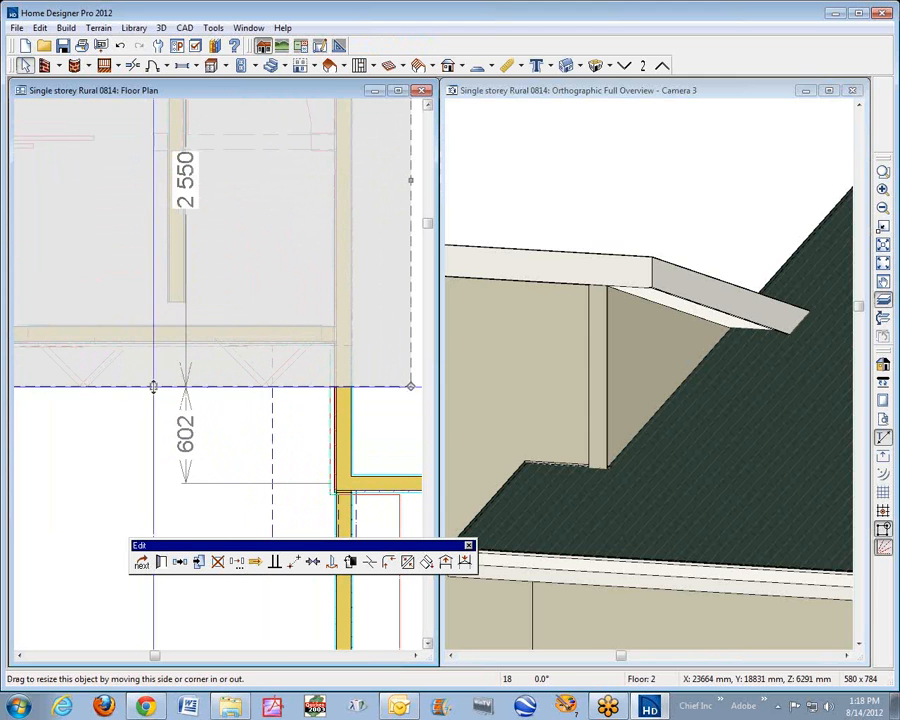
drag(150, 386, 150, 404)
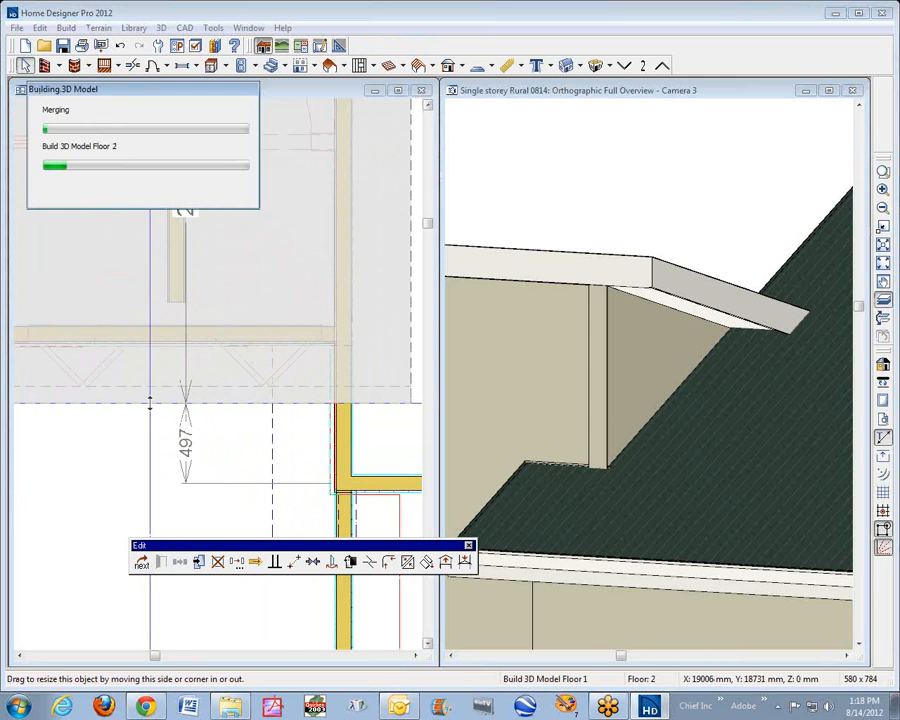
click(316, 433)
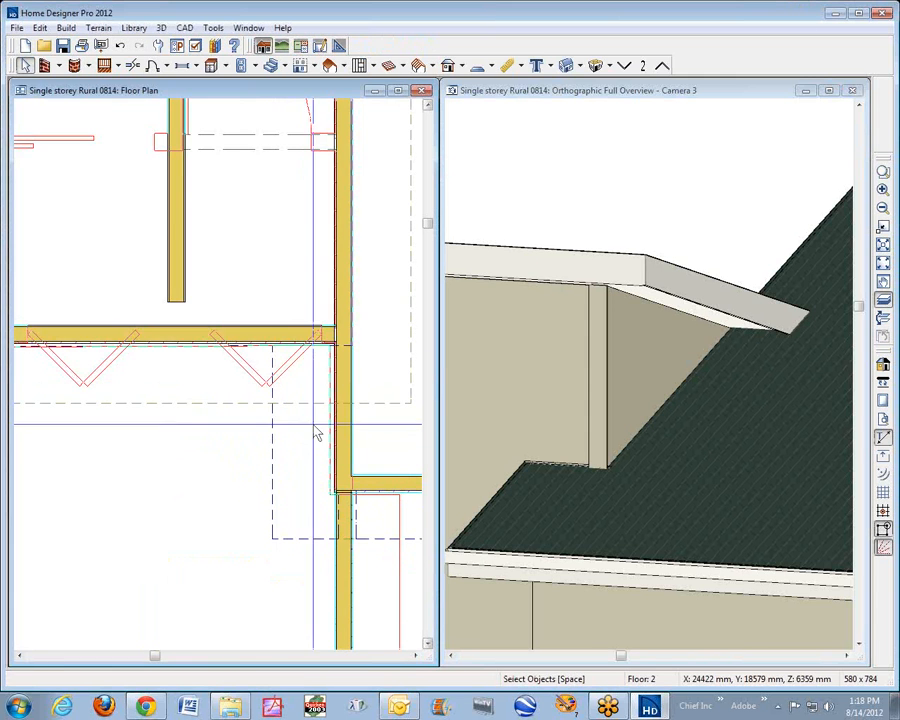
click(190, 400)
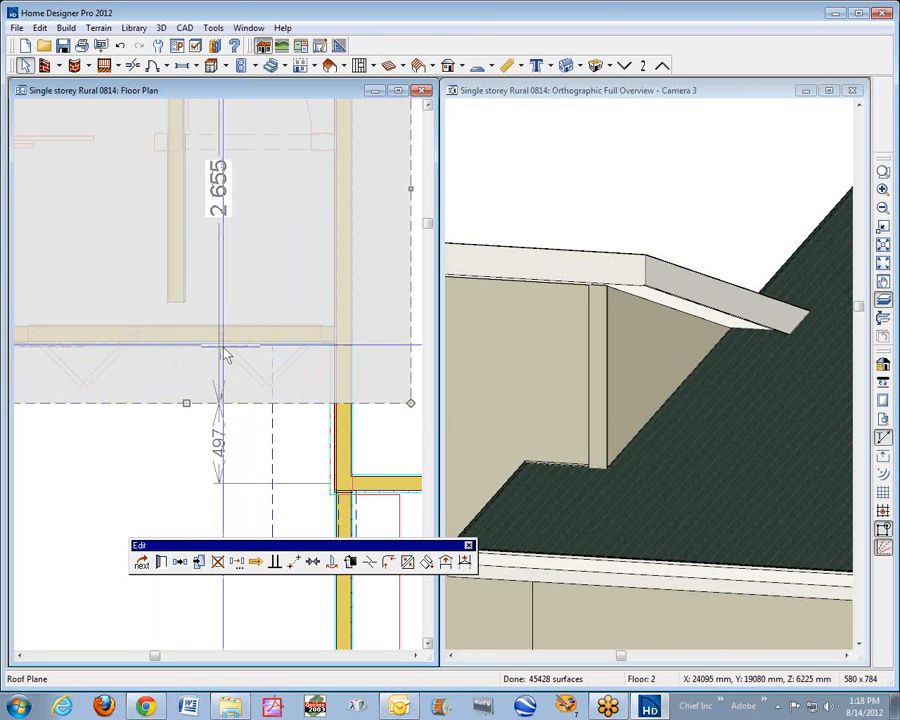
click(336, 407)
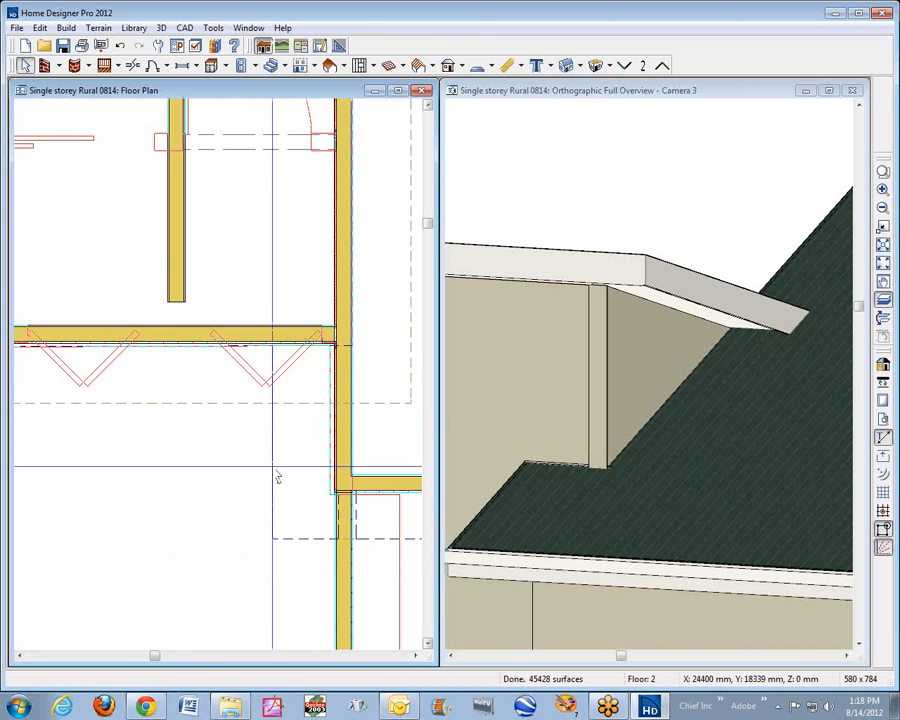
click(273, 465)
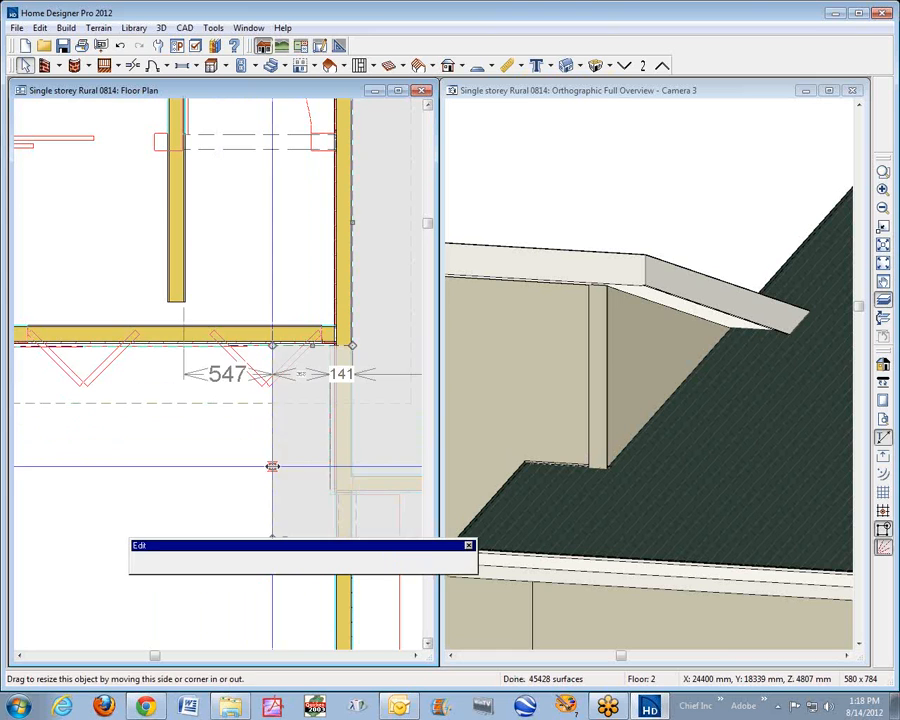
click(334, 386)
Turn off the No Locate option for the horizontal attic wall that runs past the folding doors.
click(184, 350)
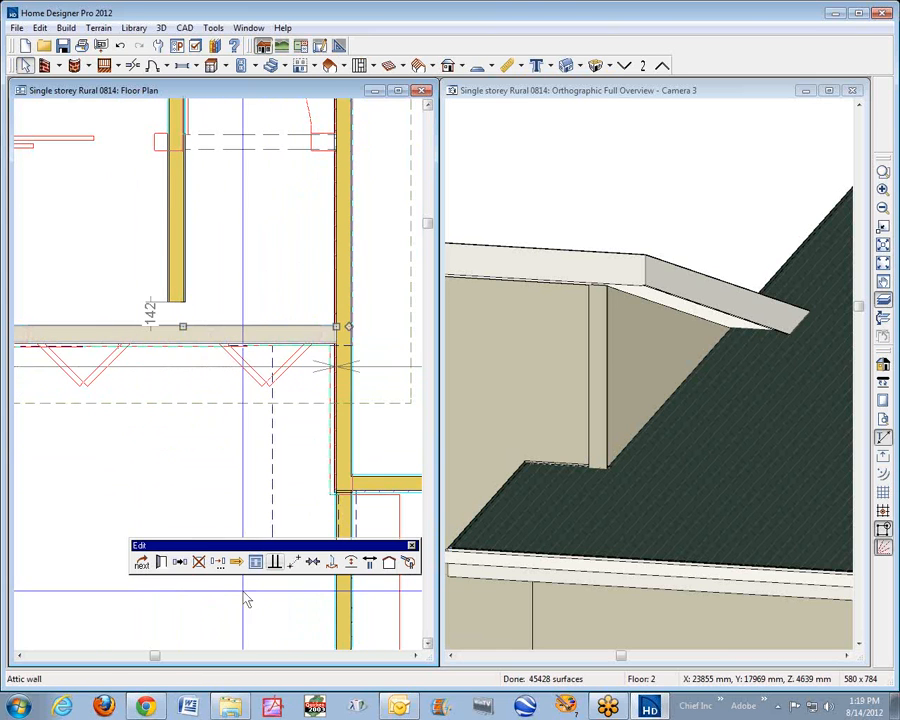
click(255, 561)
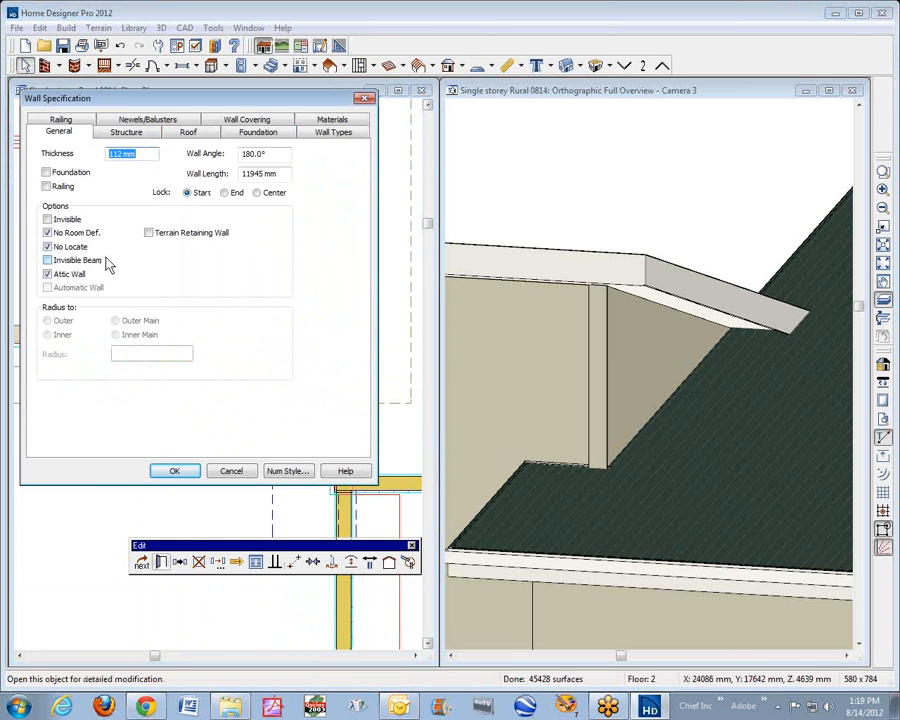
click(47, 246)
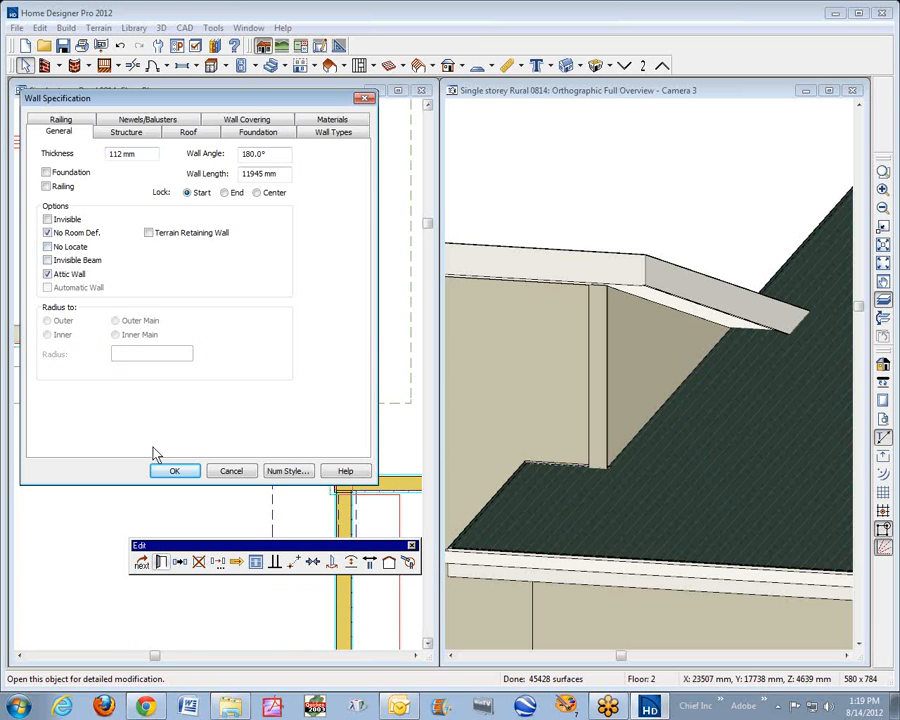
click(174, 472)
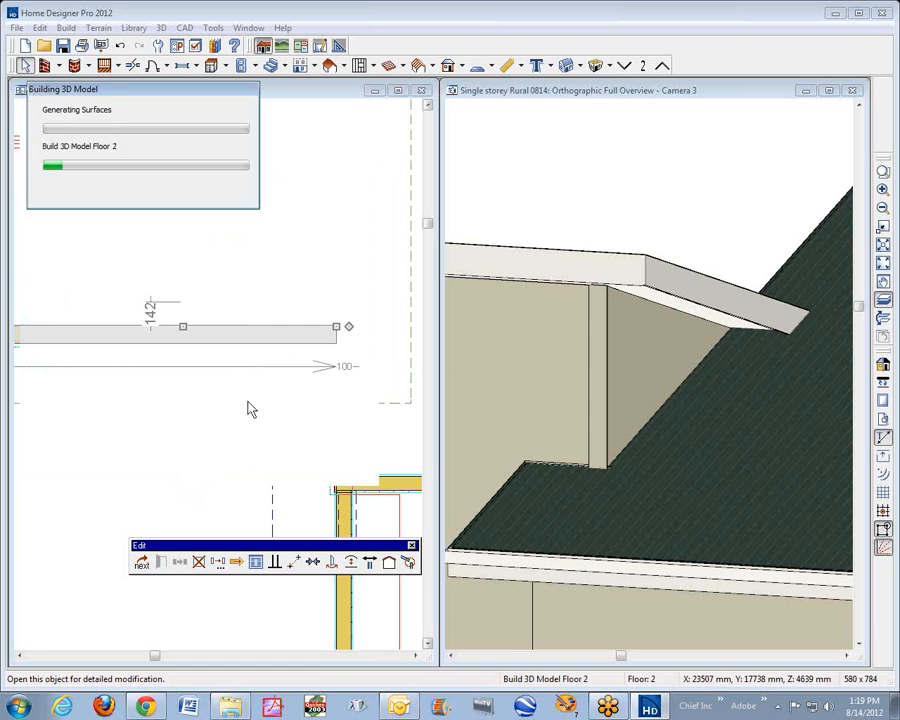
Add an end-to-end dimension from the outer face of the folding-door wall to the roof plane's eave edge.
click(216, 405)
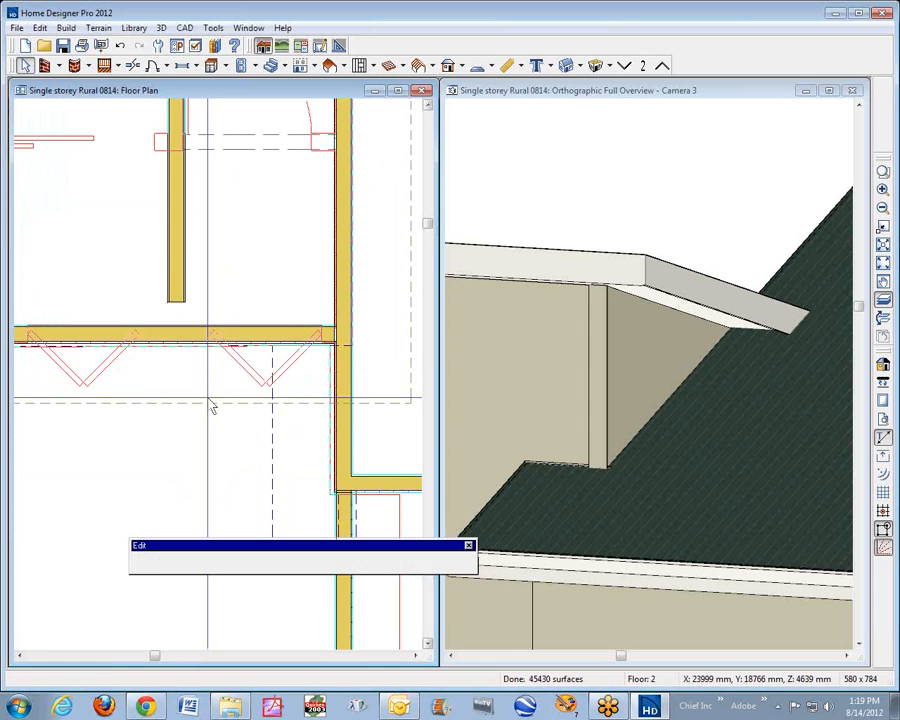
click(520, 65)
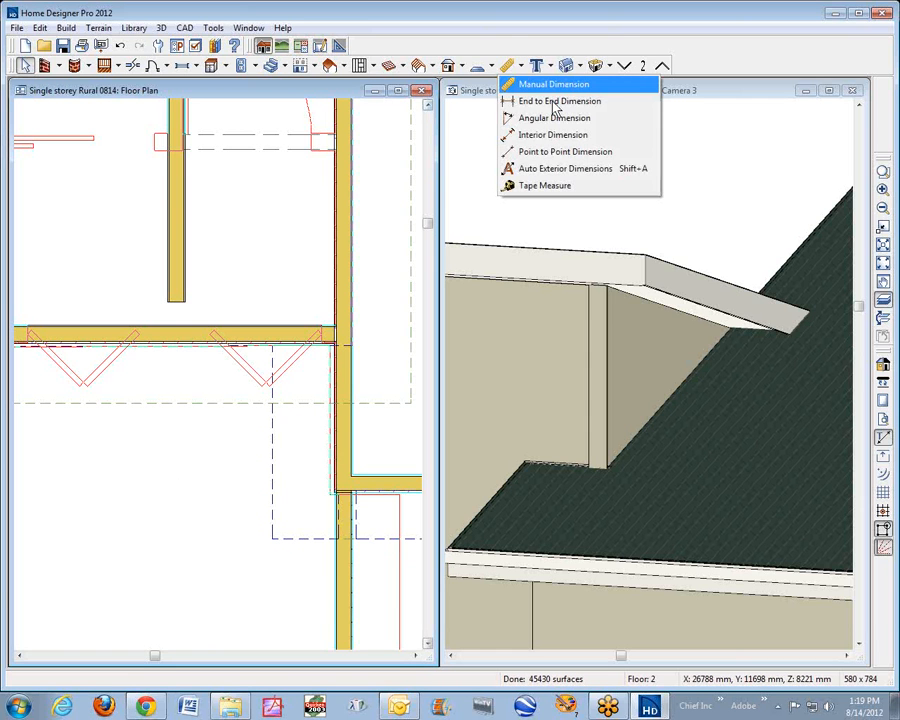
click(548, 104)
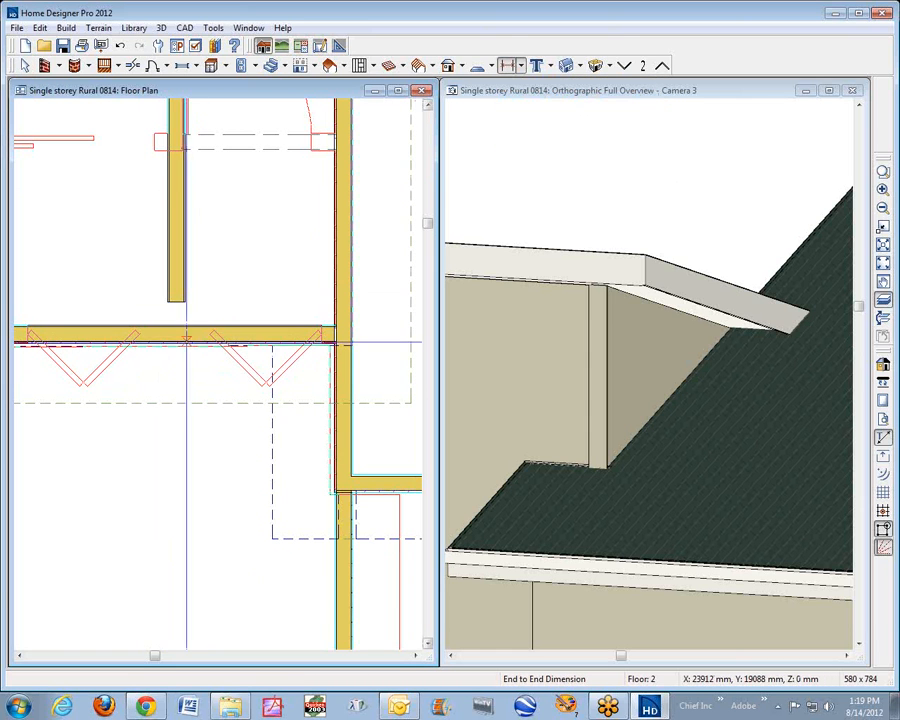
drag(181, 350, 181, 402)
key(space)
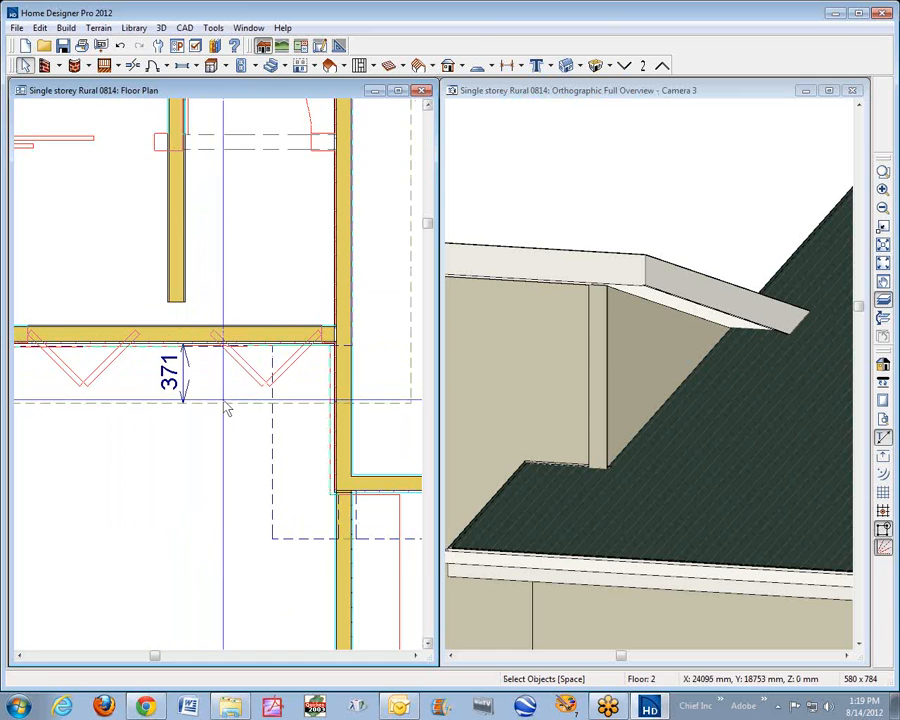
Set the roof plane's eave edge to 360 mm from the wall face and delete the helper dimension.
click(185, 392)
click(185, 385)
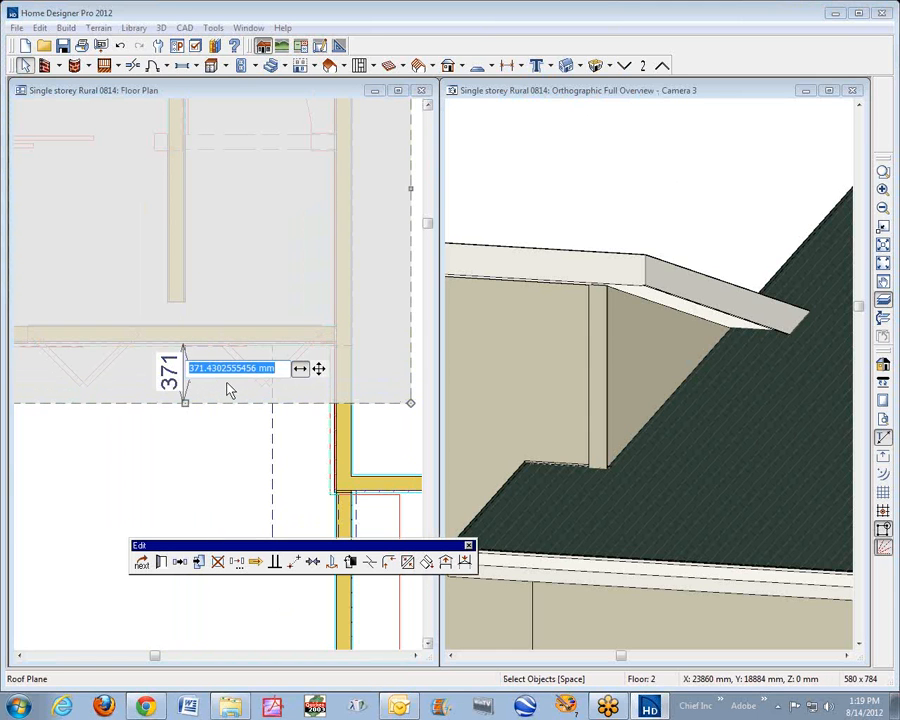
key(BackSpace)
key(Escape)
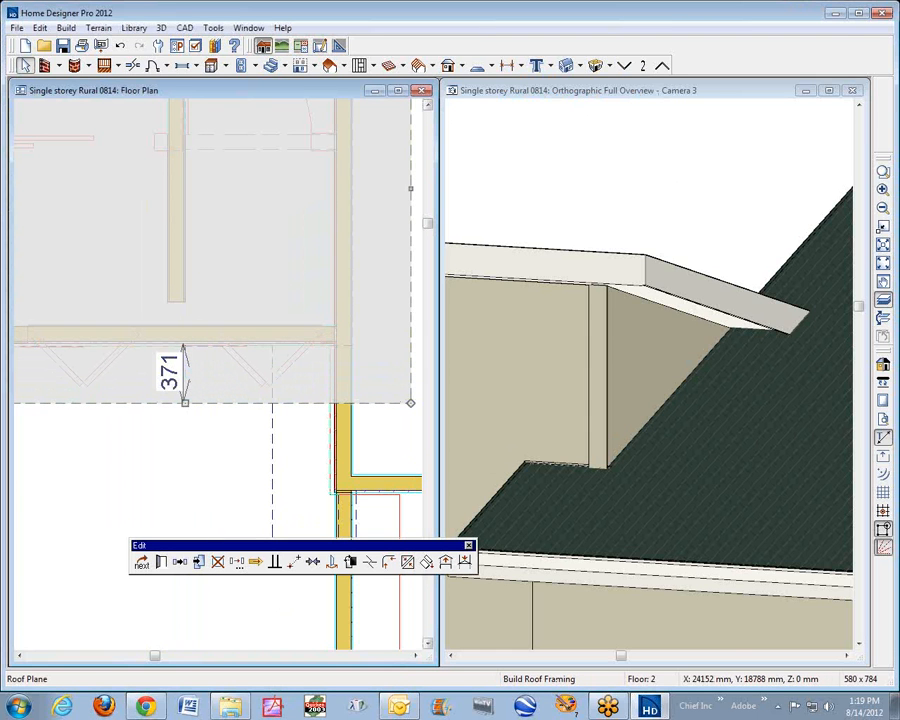
drag(259, 404, 259, 400)
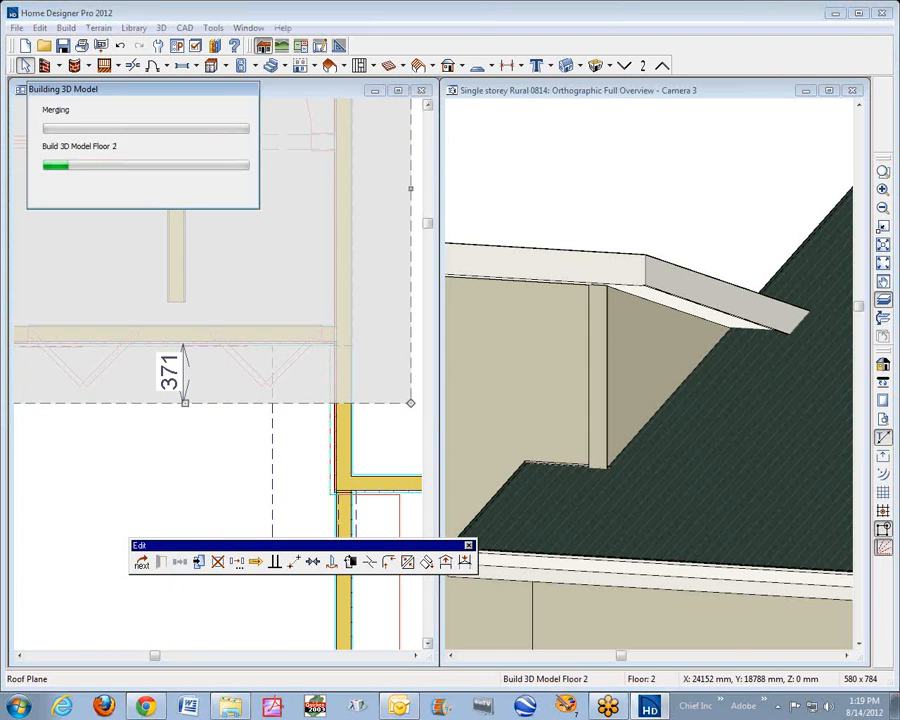
click(184, 377)
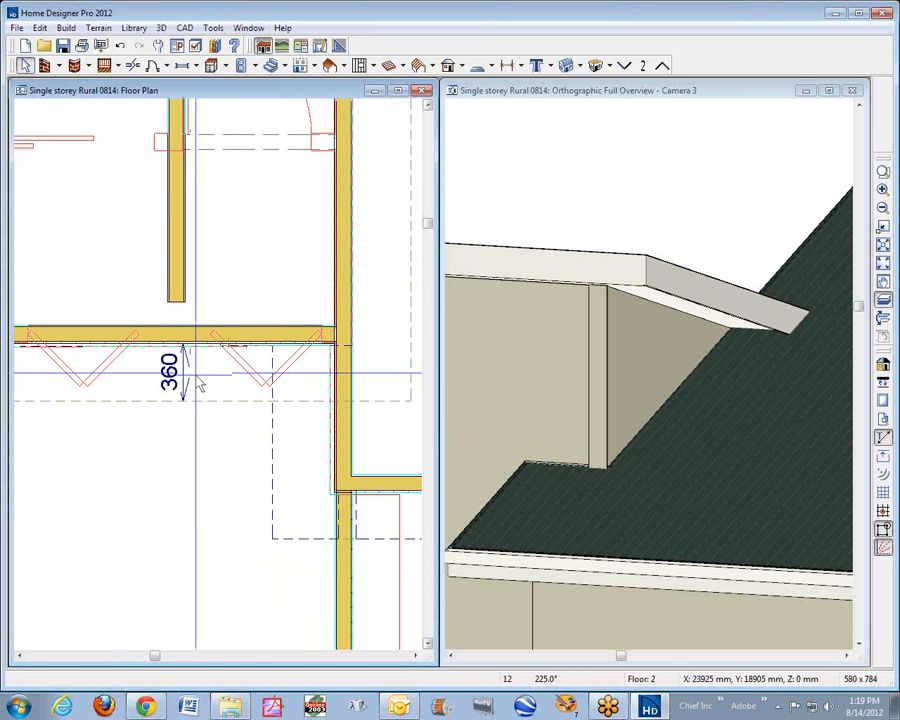
key(Delete)
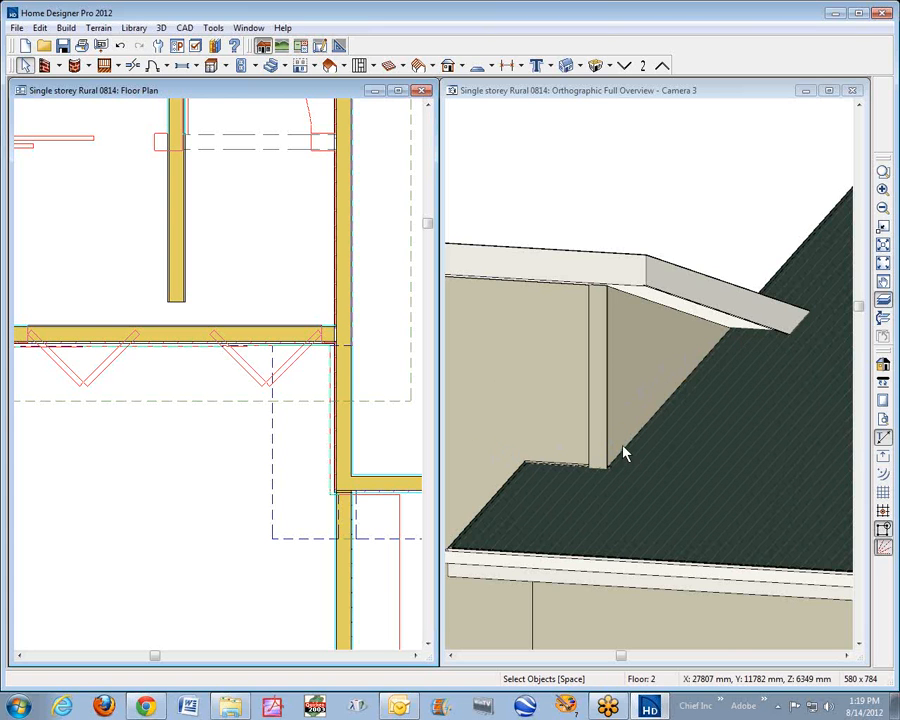
Switch the 3D overview to textured standard rendering and examine the wall corner beneath the upper roof overhang up close.
scroll(577, 440, down, 3)
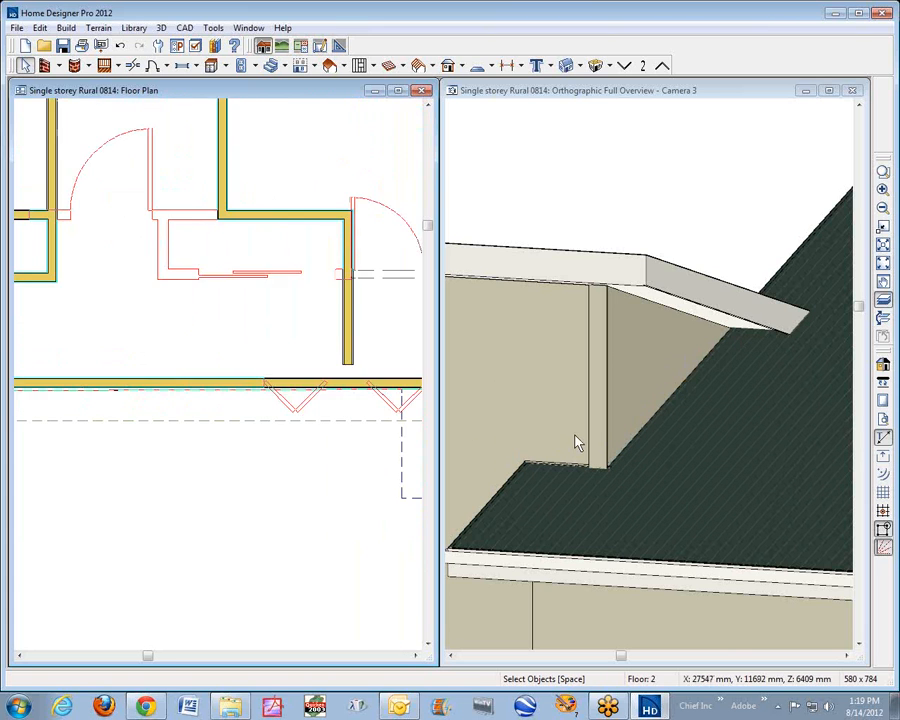
scroll(579, 436, up, 5)
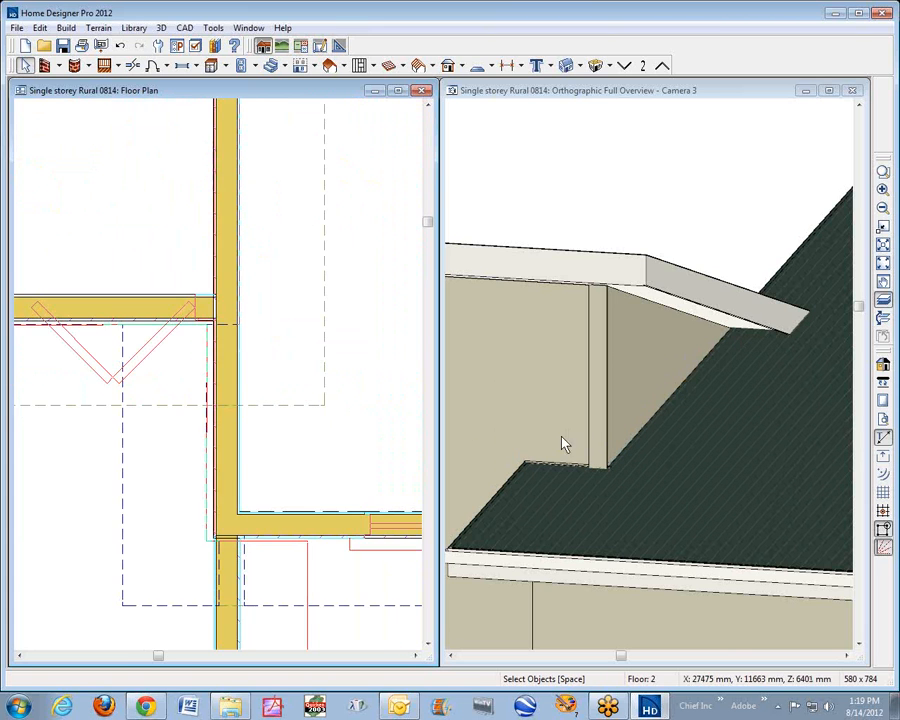
click(350, 443)
click(488, 413)
scroll(422, 398, down, 6)
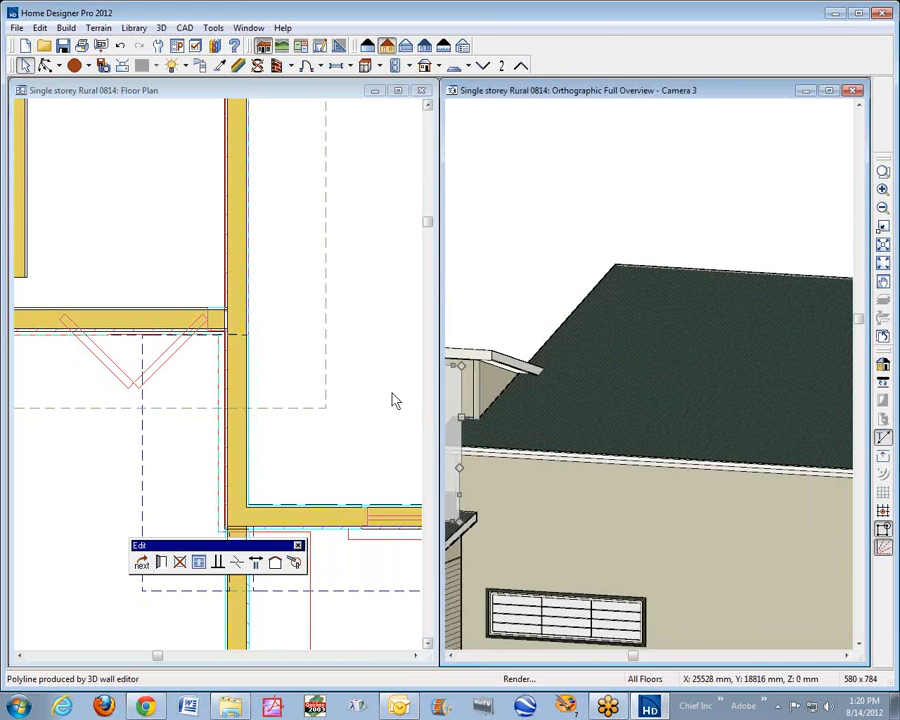
click(502, 271)
scroll(524, 284, down, 1)
scroll(515, 288, down, 3)
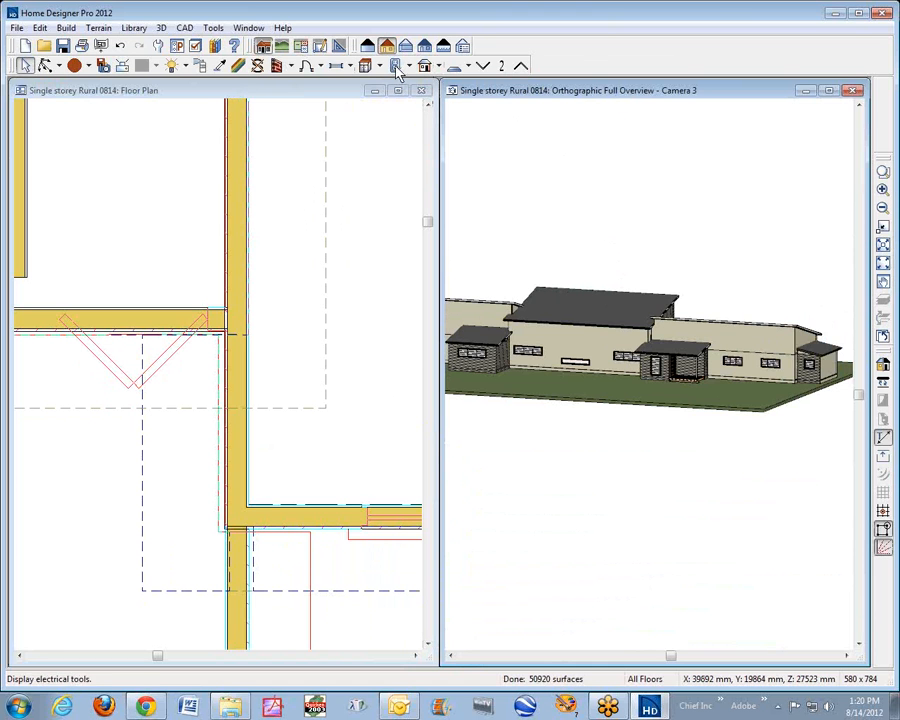
click(367, 45)
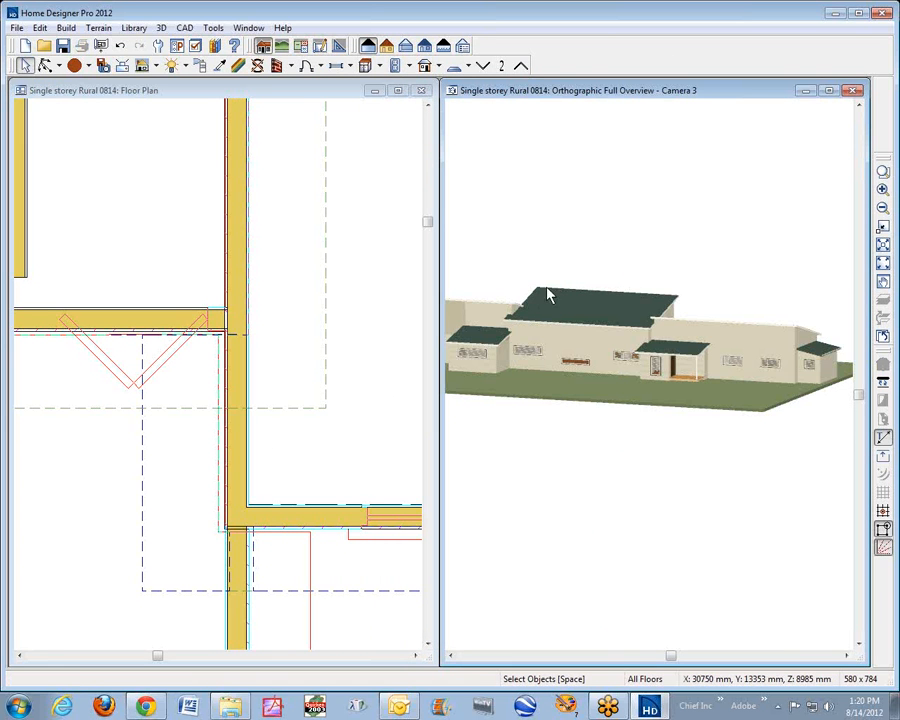
scroll(512, 318, up, 6)
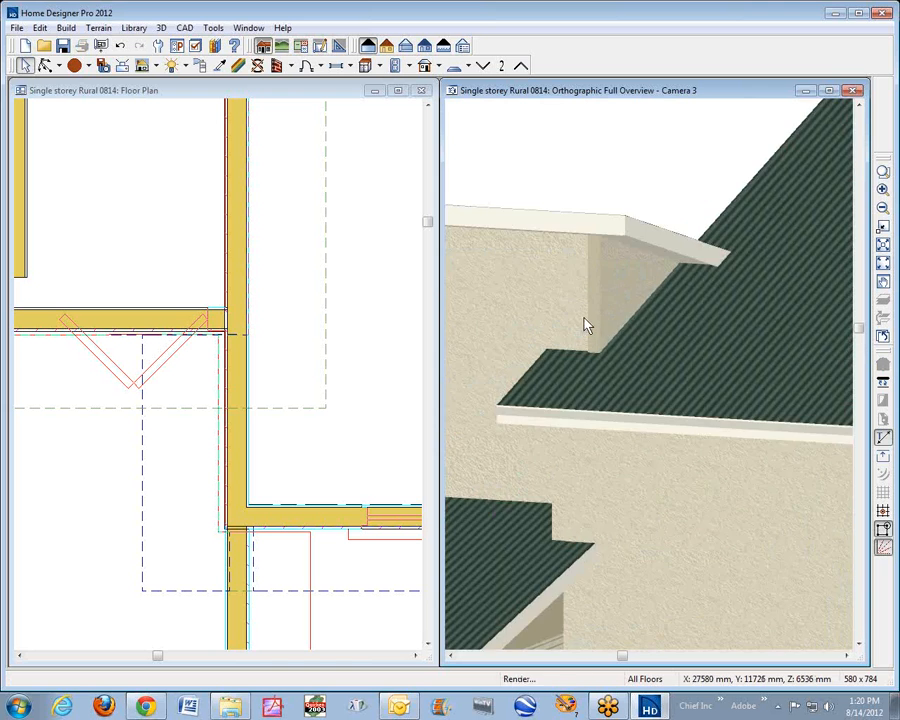
scroll(590, 322, up, 5)
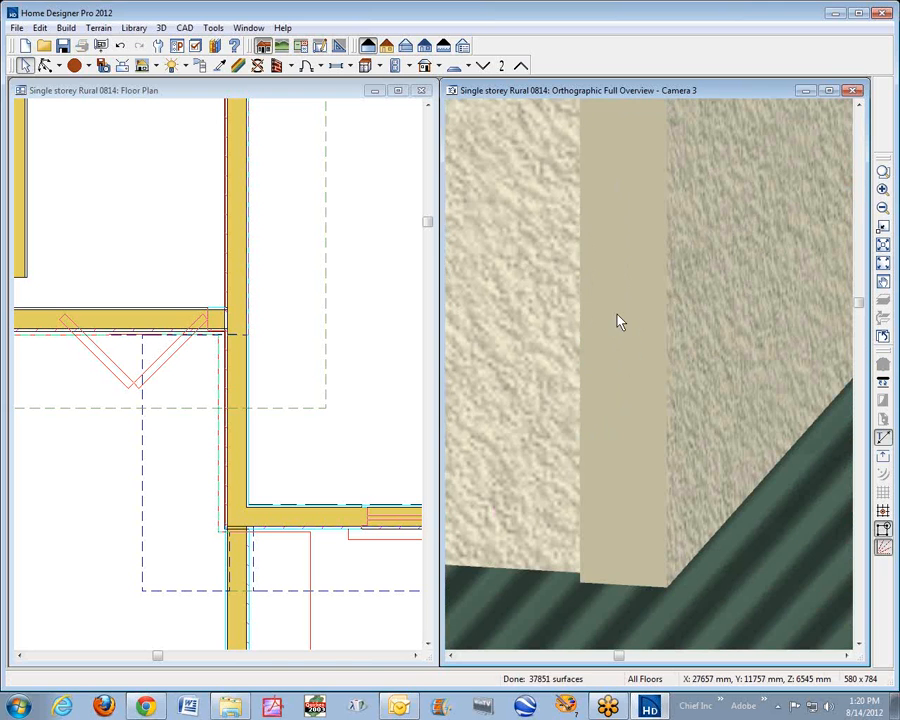
click(287, 521)
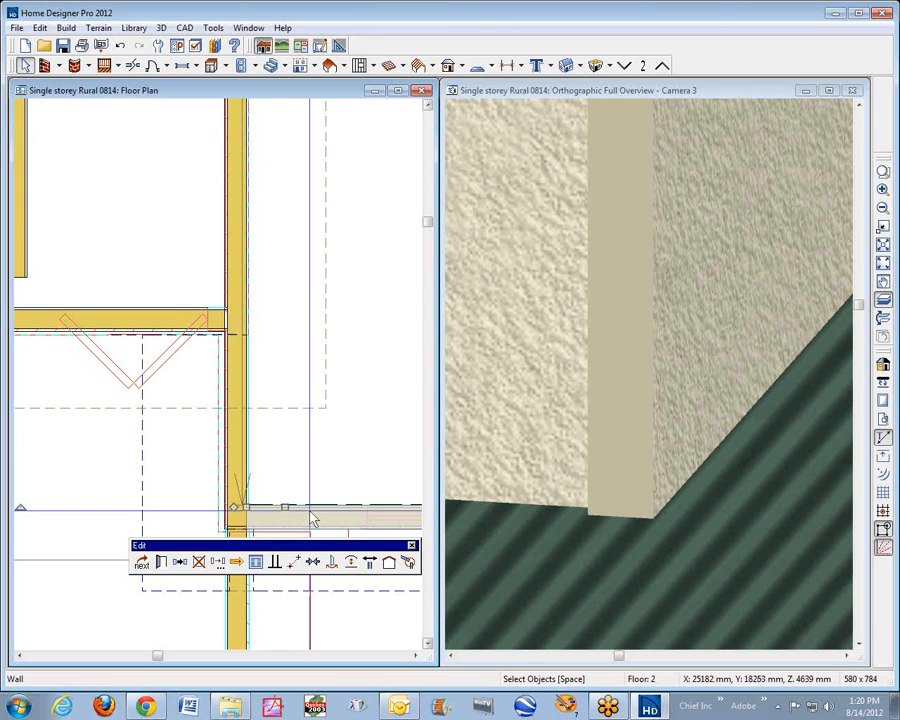
click(265, 462)
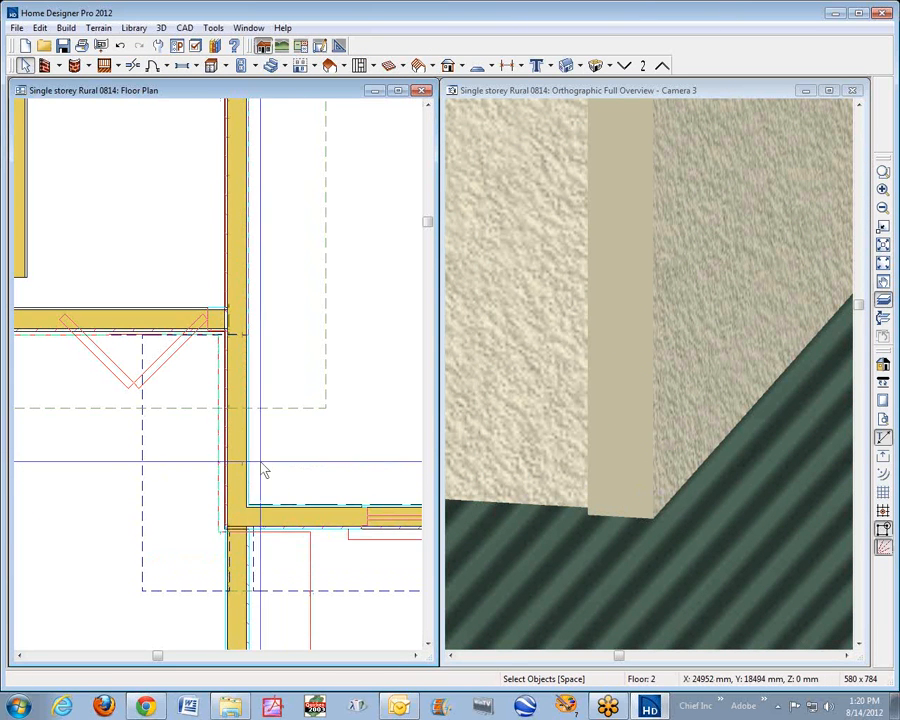
click(248, 461)
click(250, 563)
click(249, 579)
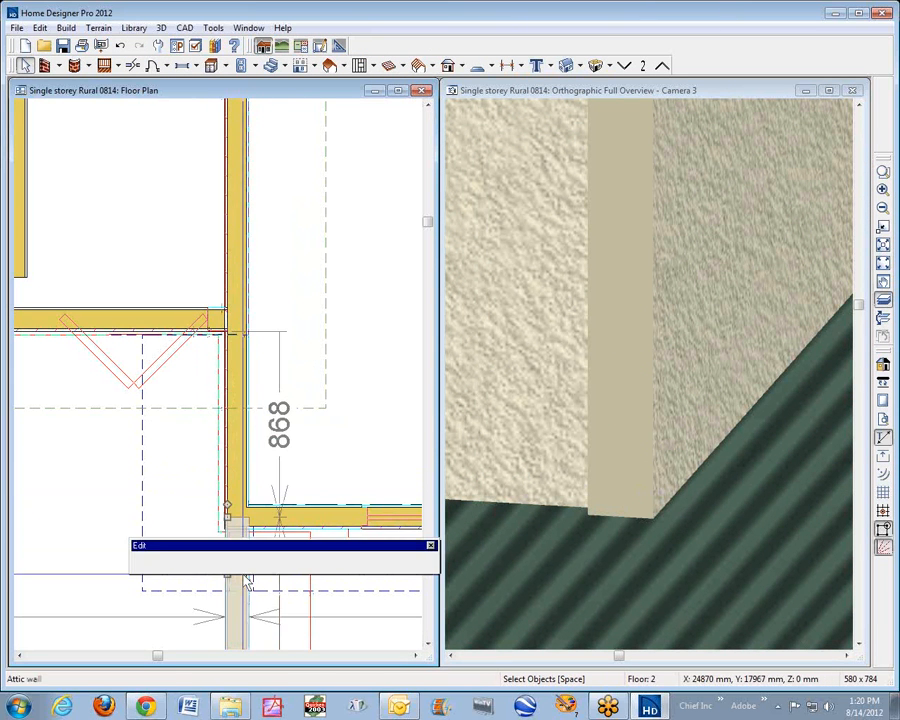
click(253, 581)
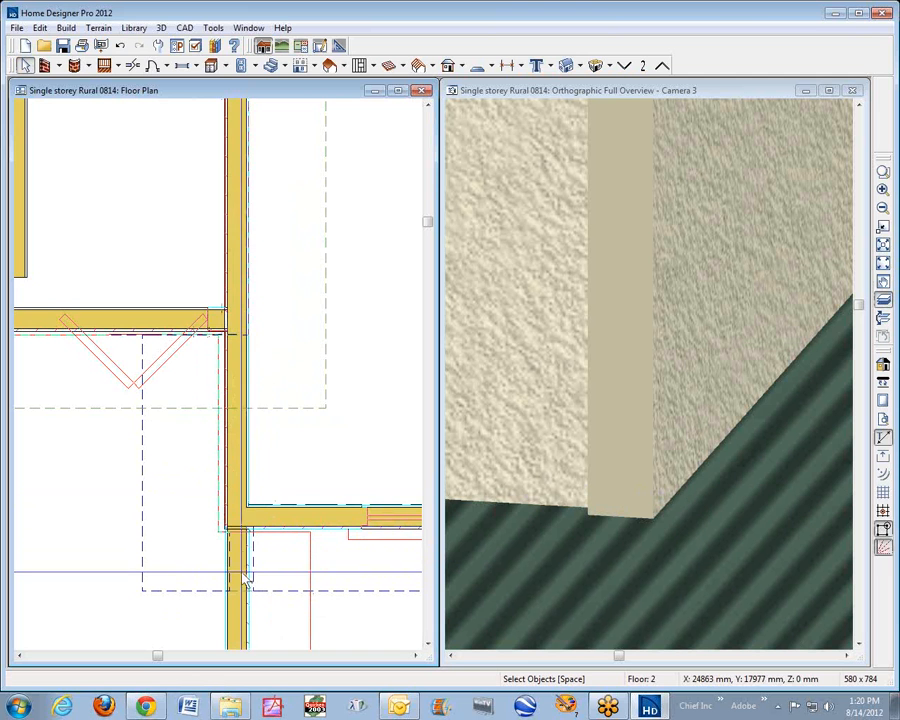
Break the vertical attic wall just below the wall corner, leaving a segment about 251 mm long.
scroll(250, 584, up, 2)
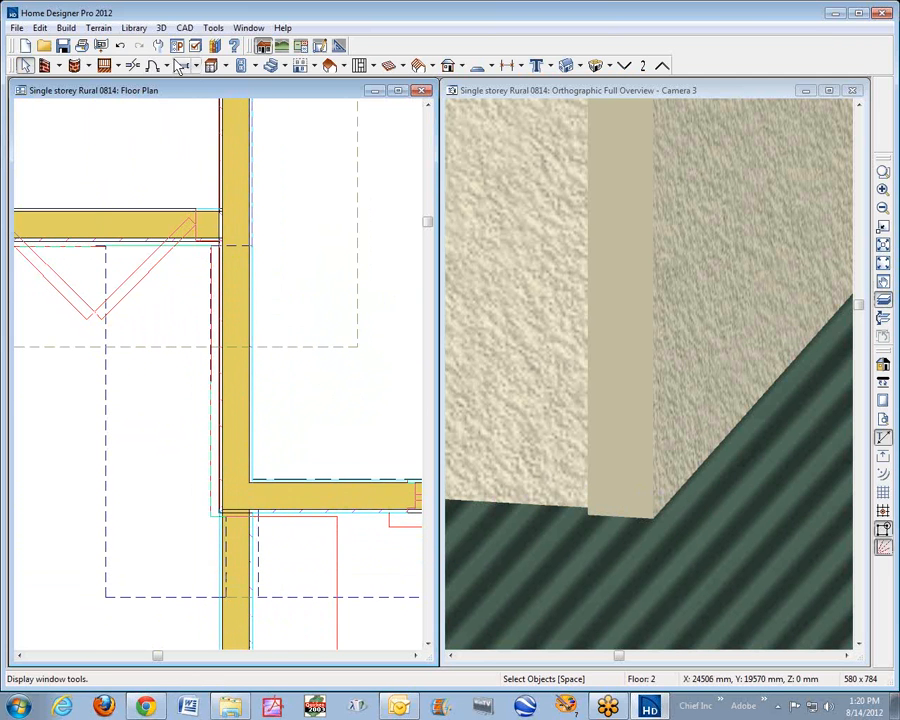
click(132, 66)
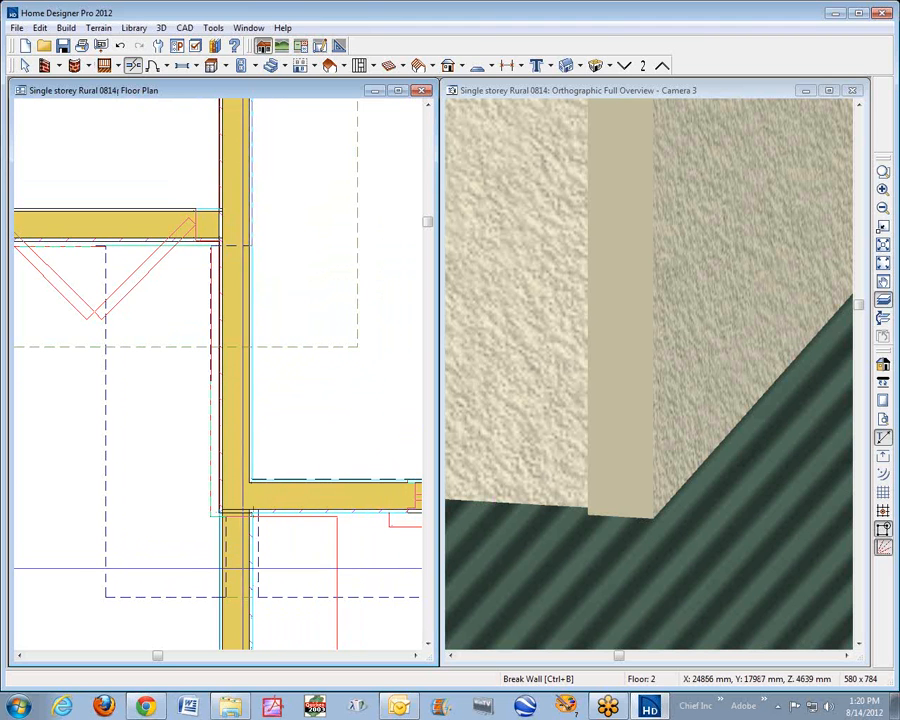
click(241, 569)
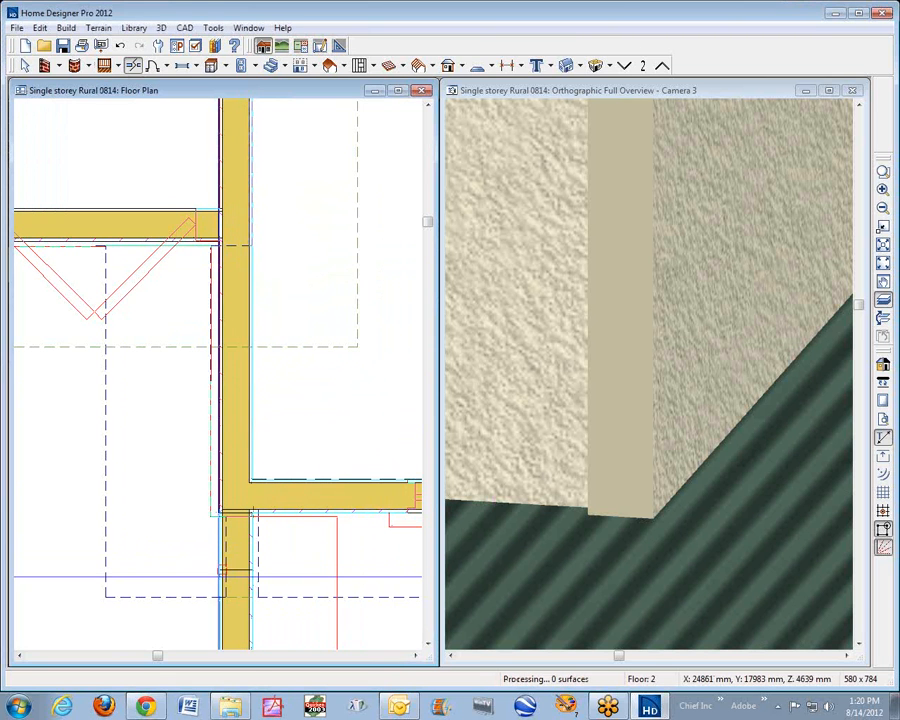
key(space)
Make the short attic wall segment below the corner invisible.
click(241, 545)
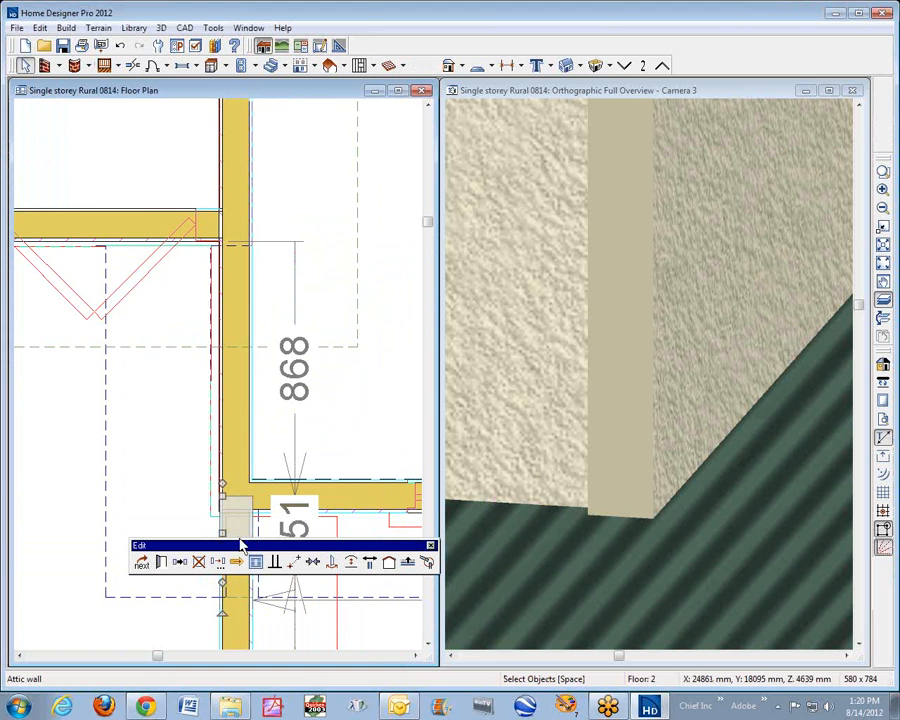
click(161, 562)
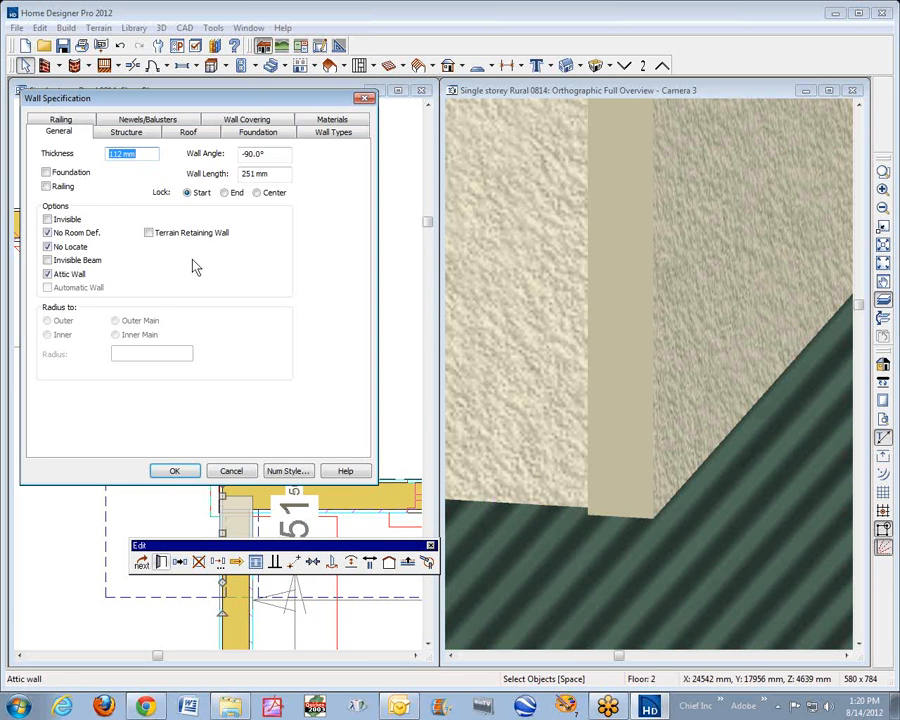
click(48, 220)
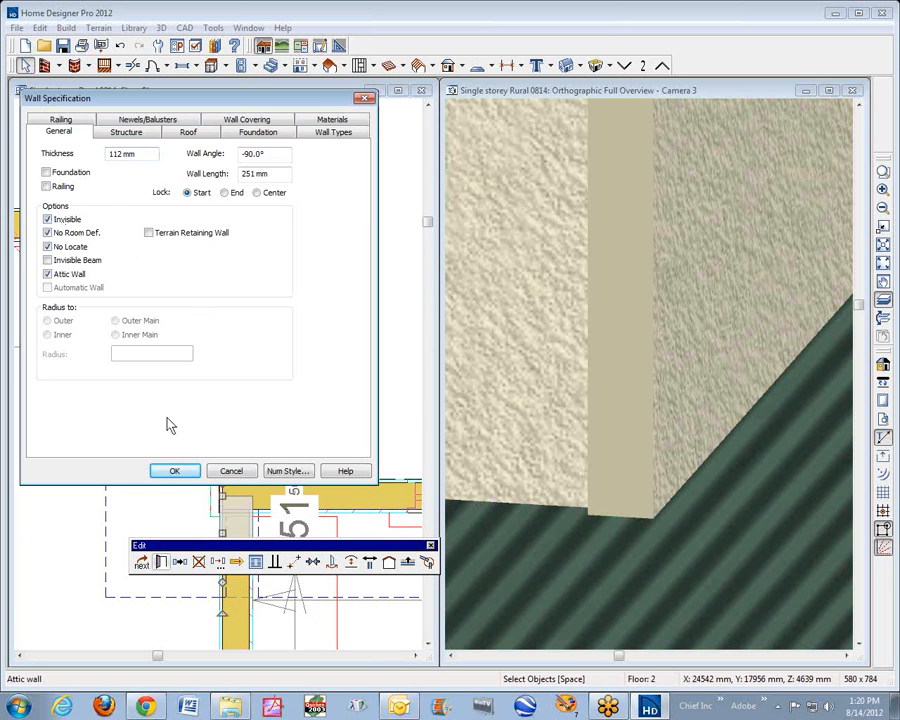
click(176, 470)
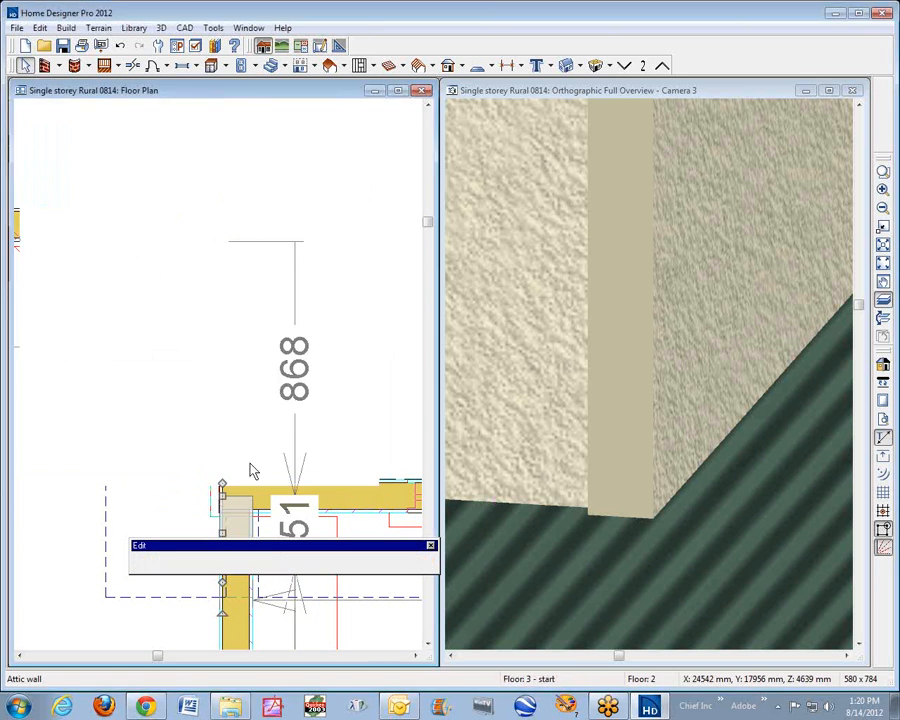
click(292, 480)
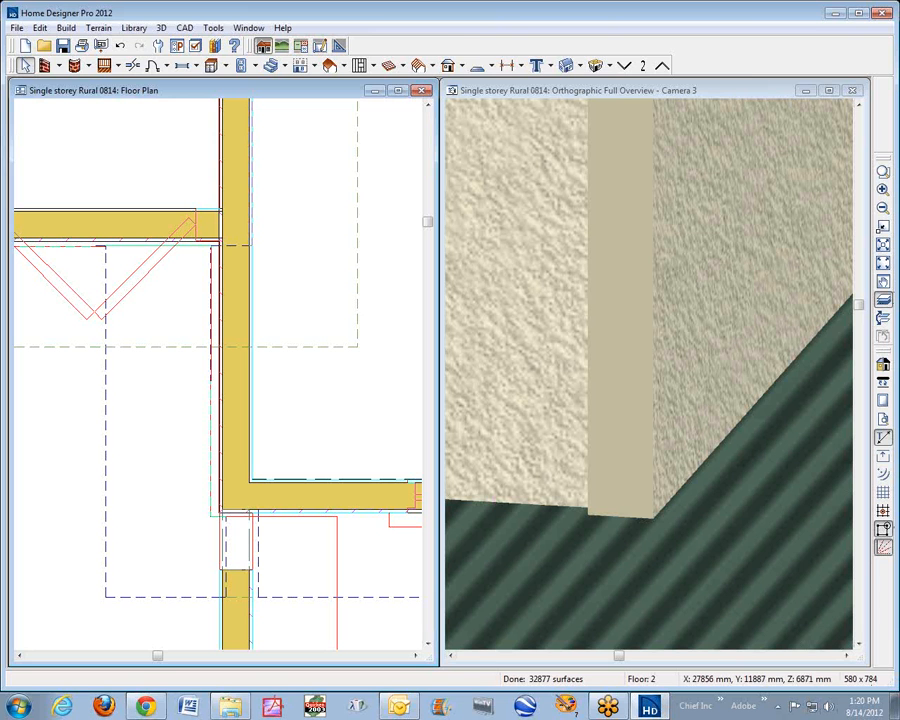
Delete the invisible attic wall segment below the wall corner on the second floor.
click(746, 91)
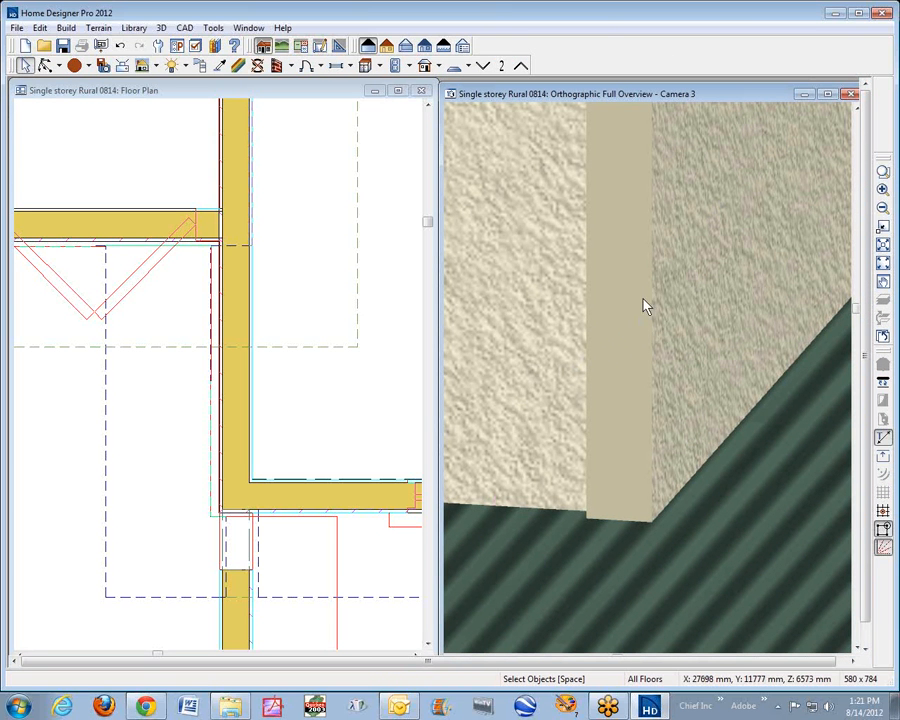
click(226, 544)
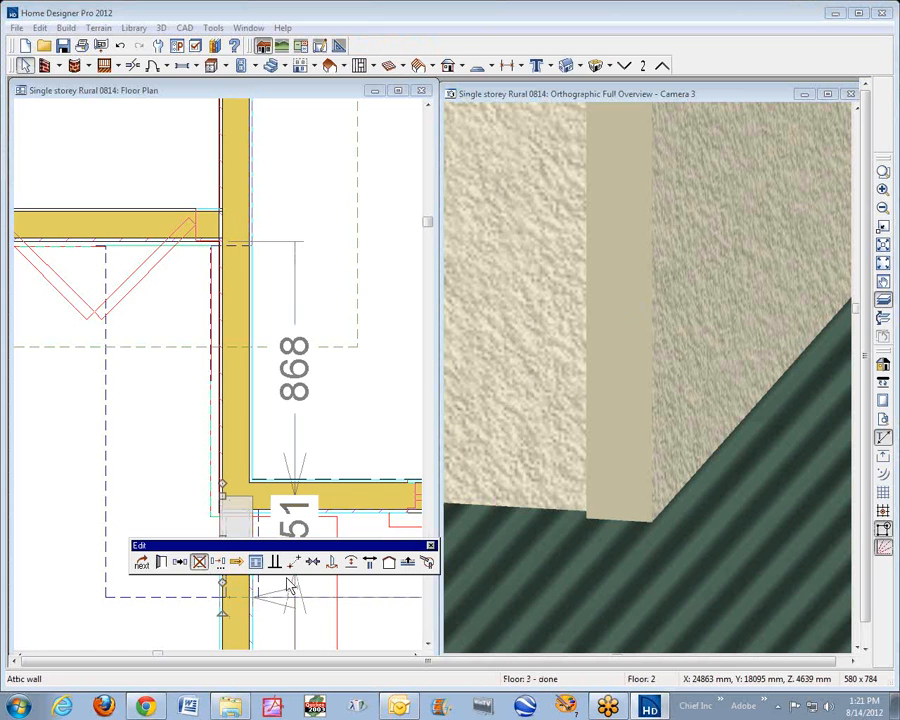
click(200, 563)
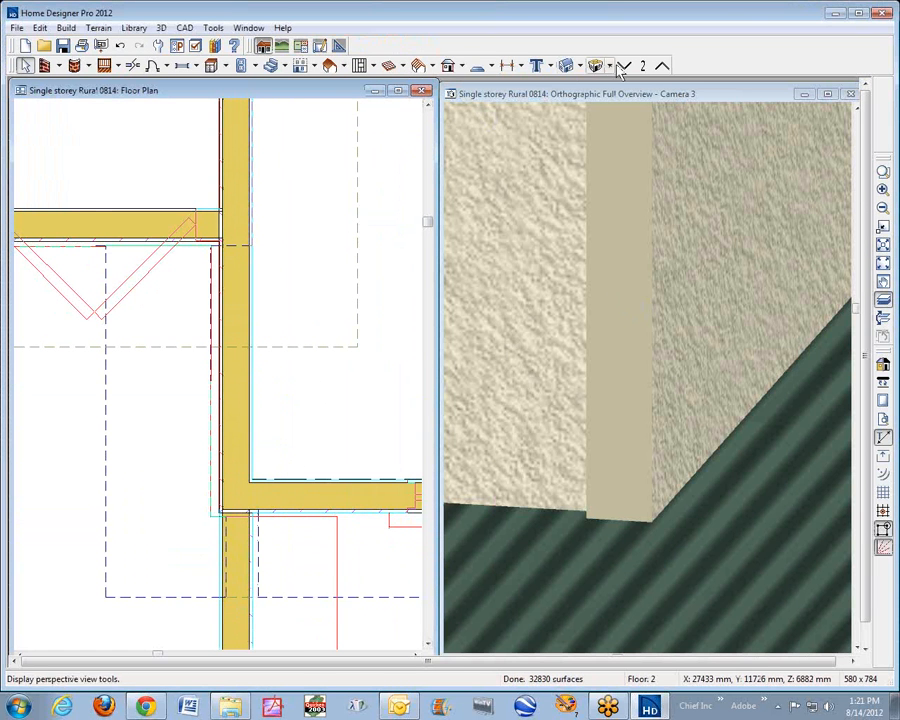
Pull the upper end of the third-floor attic wall back from the wall corner, leaving a short gap.
click(662, 66)
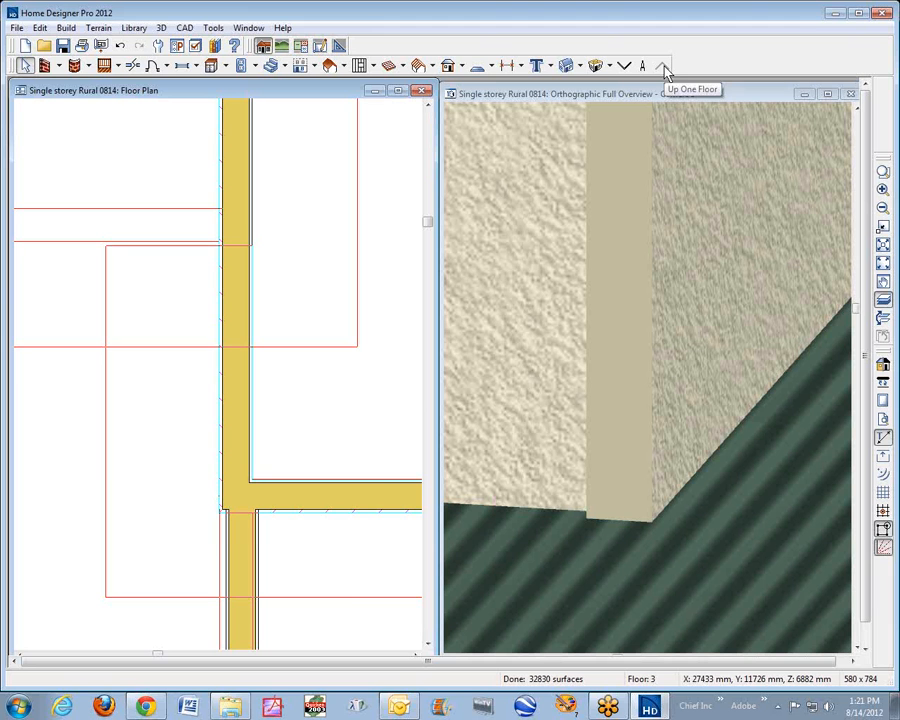
click(240, 553)
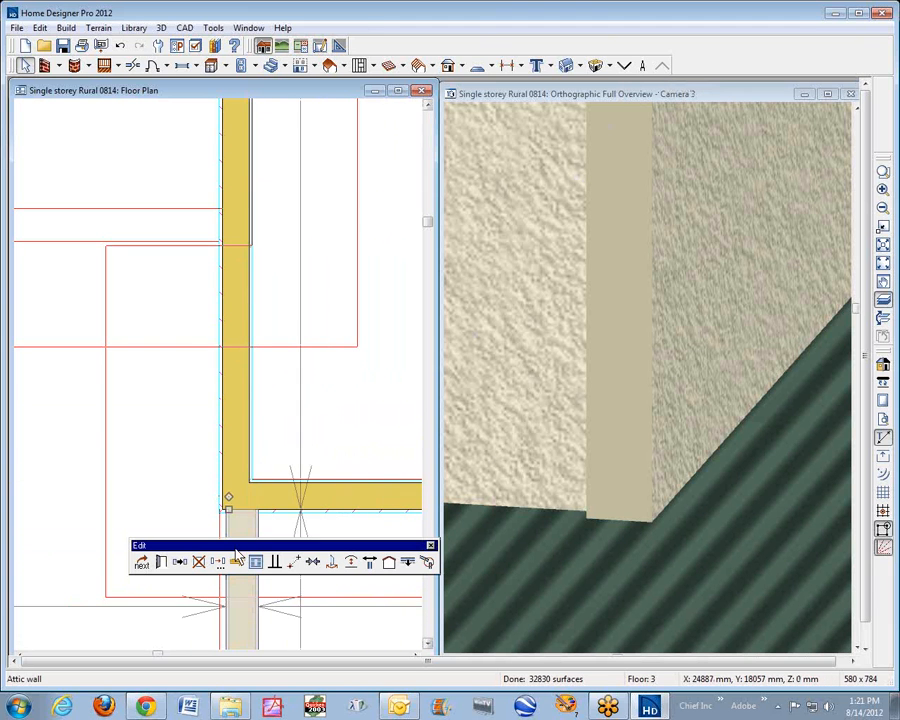
drag(250, 550, 236, 288)
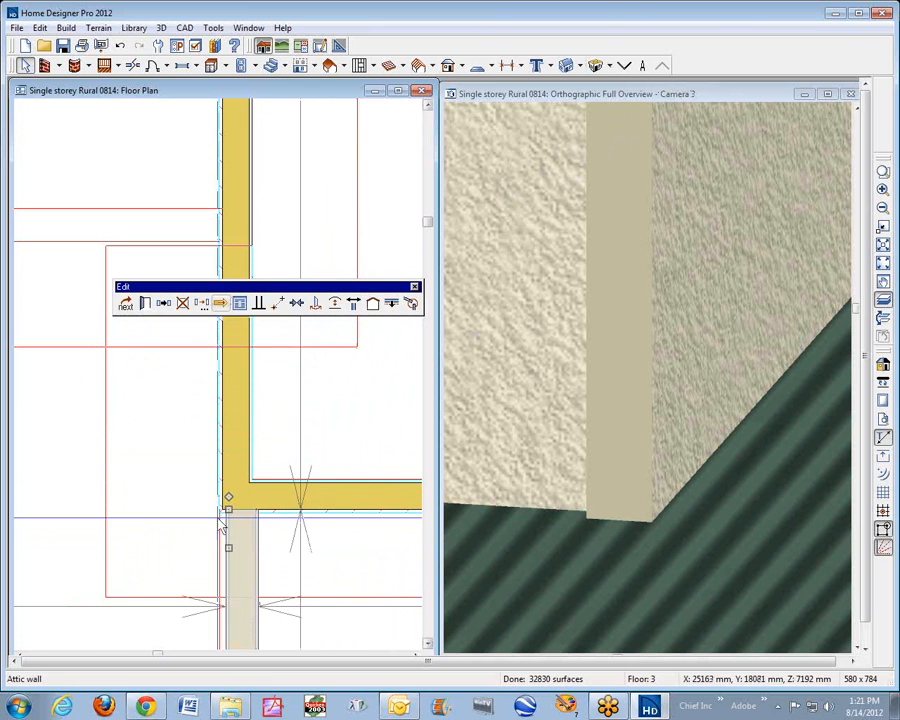
drag(228, 510, 231, 542)
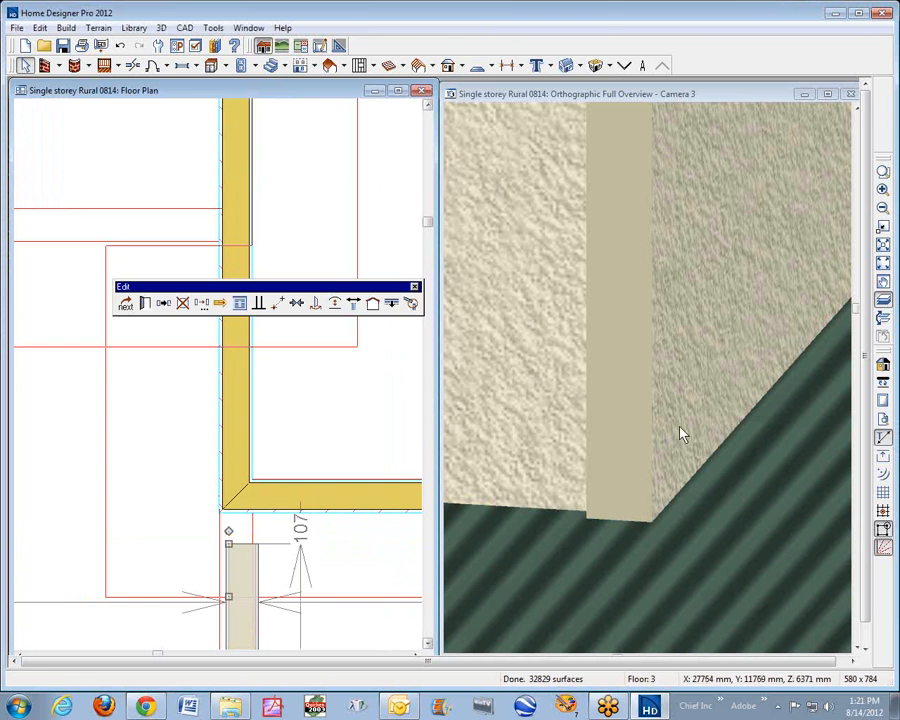
Align the shortened third-floor attic wall with the wall below it.
click(620, 409)
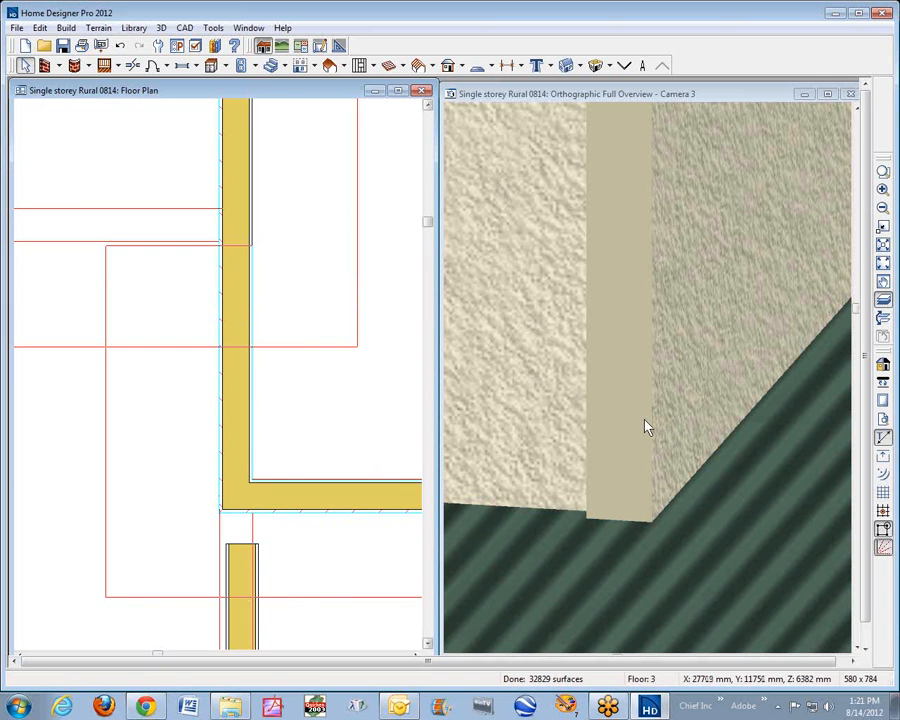
click(250, 588)
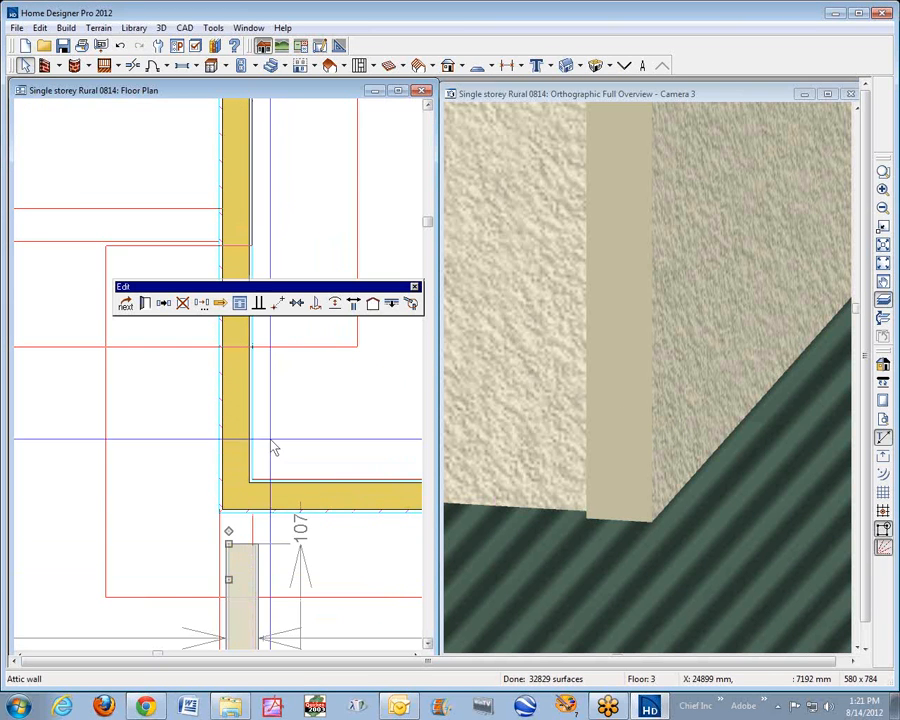
click(393, 305)
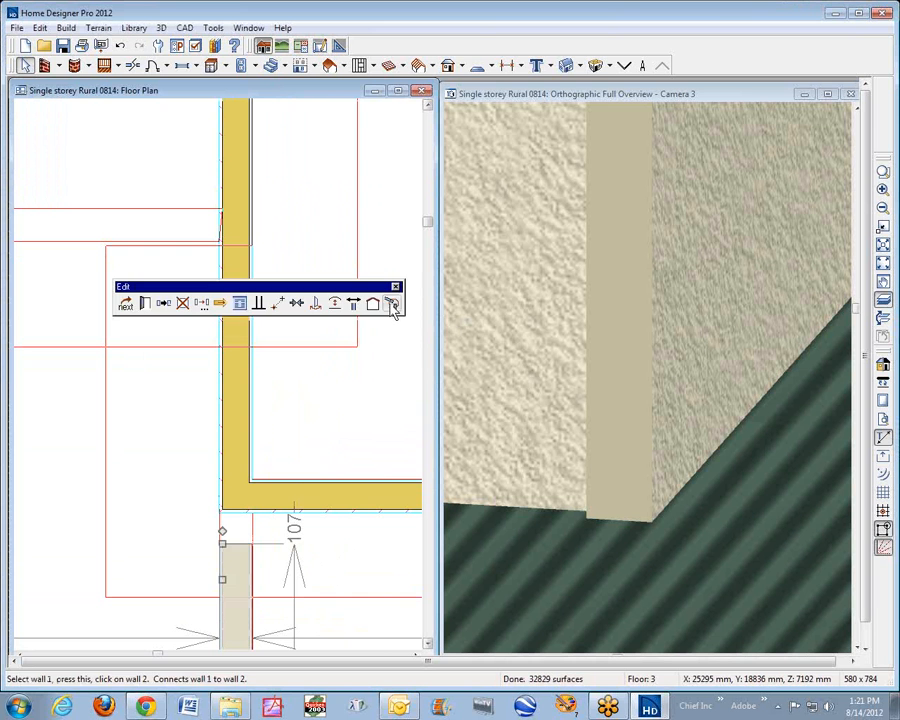
key(Escape)
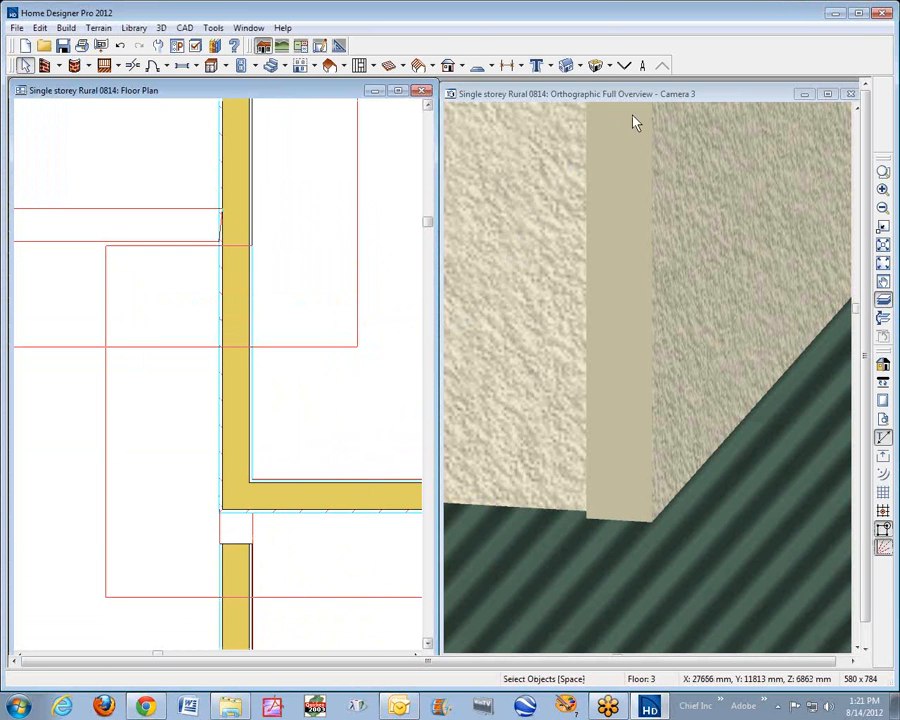
Examine the bare corner strip in the 3D overview and check the general specifications of both walls meeting there.
click(670, 106)
scroll(644, 158, down, 2)
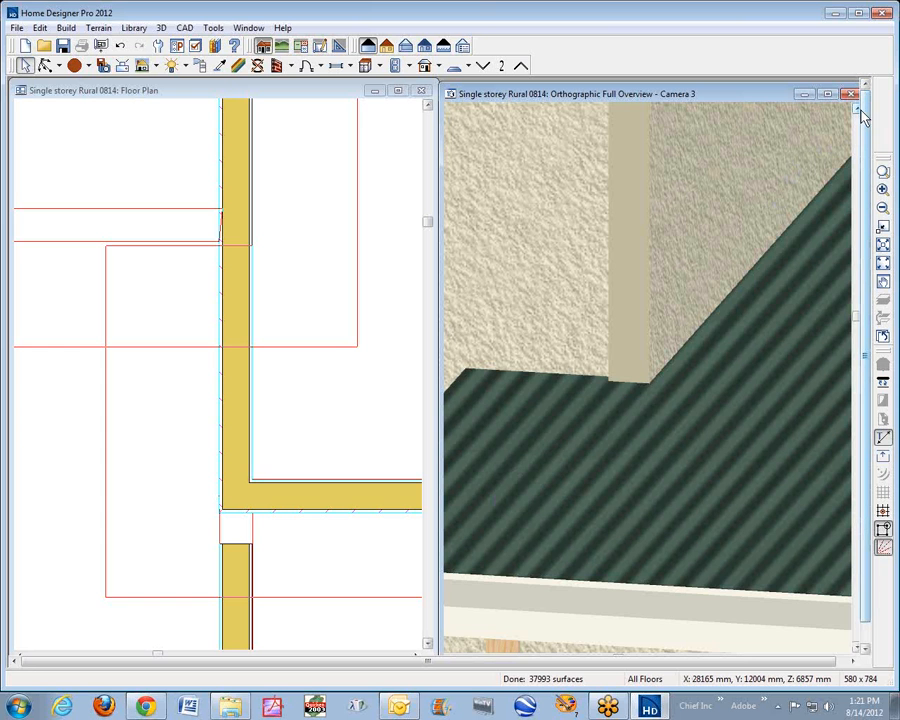
click(855, 108)
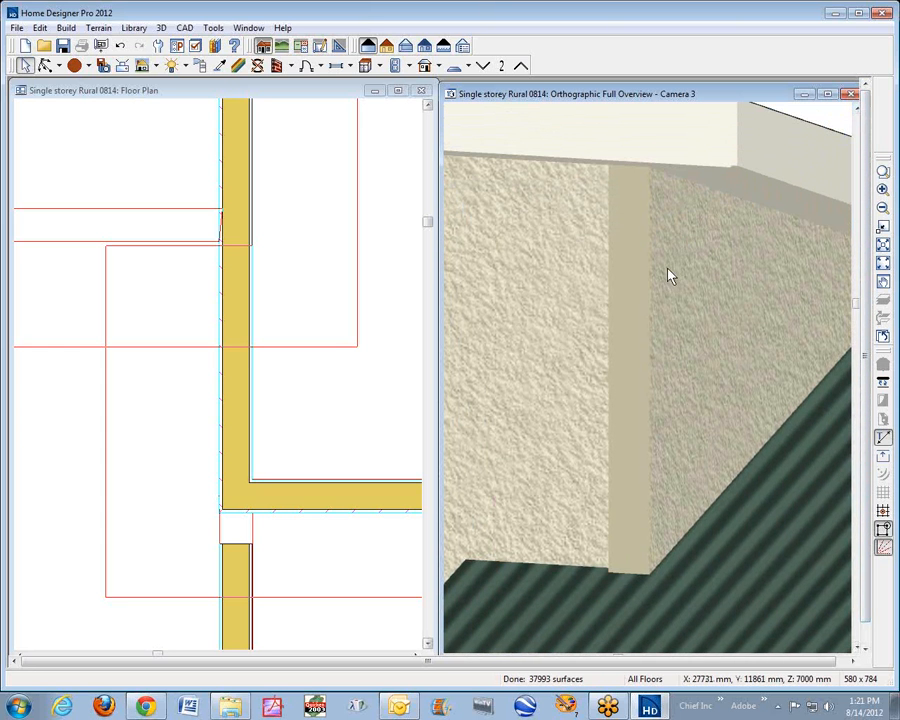
click(670, 277)
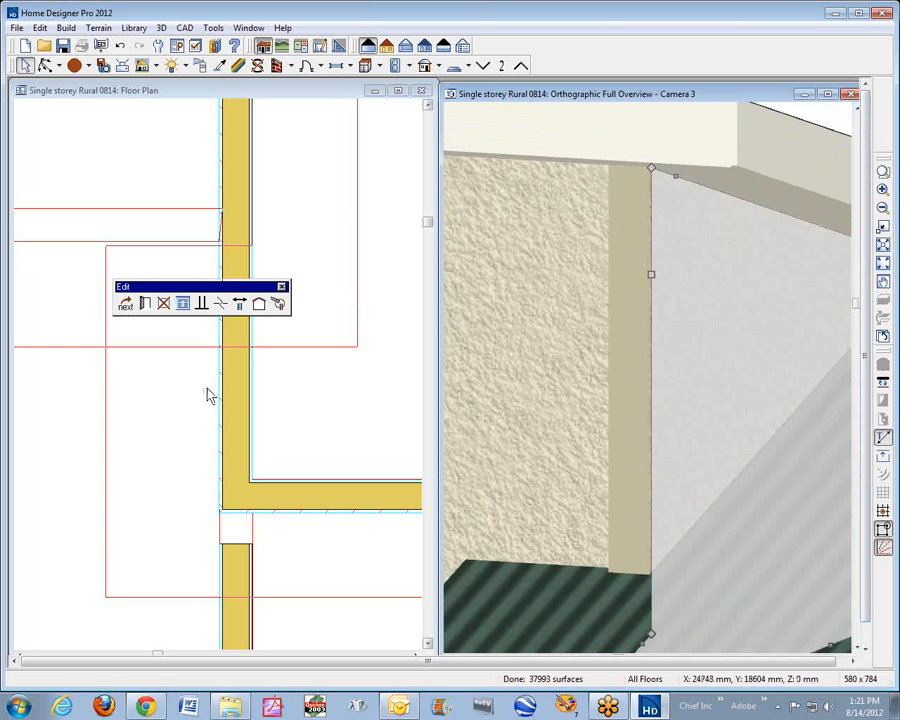
click(145, 304)
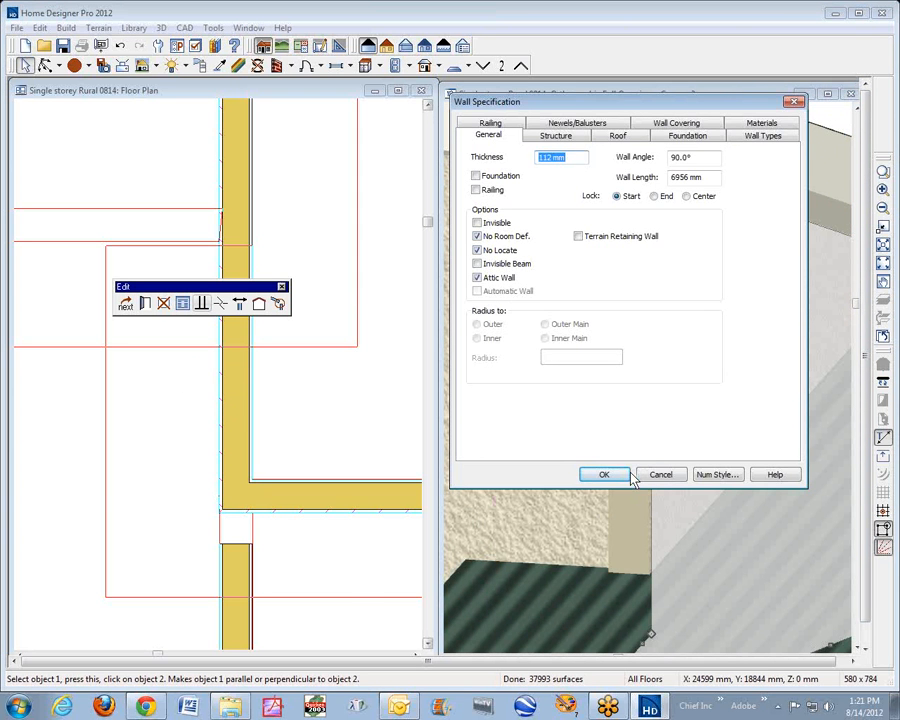
click(662, 476)
click(576, 454)
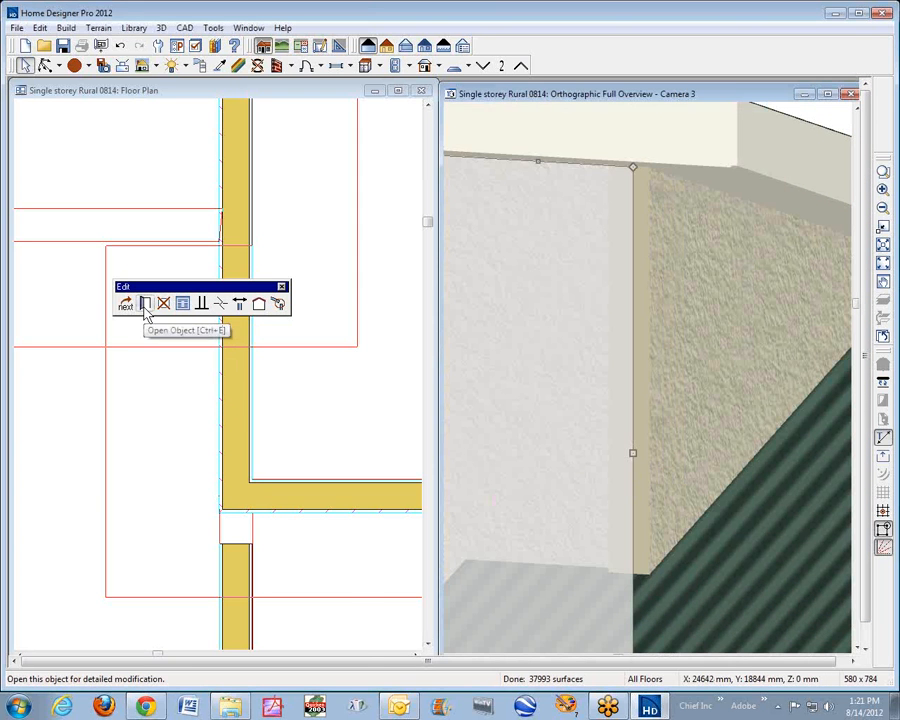
click(145, 306)
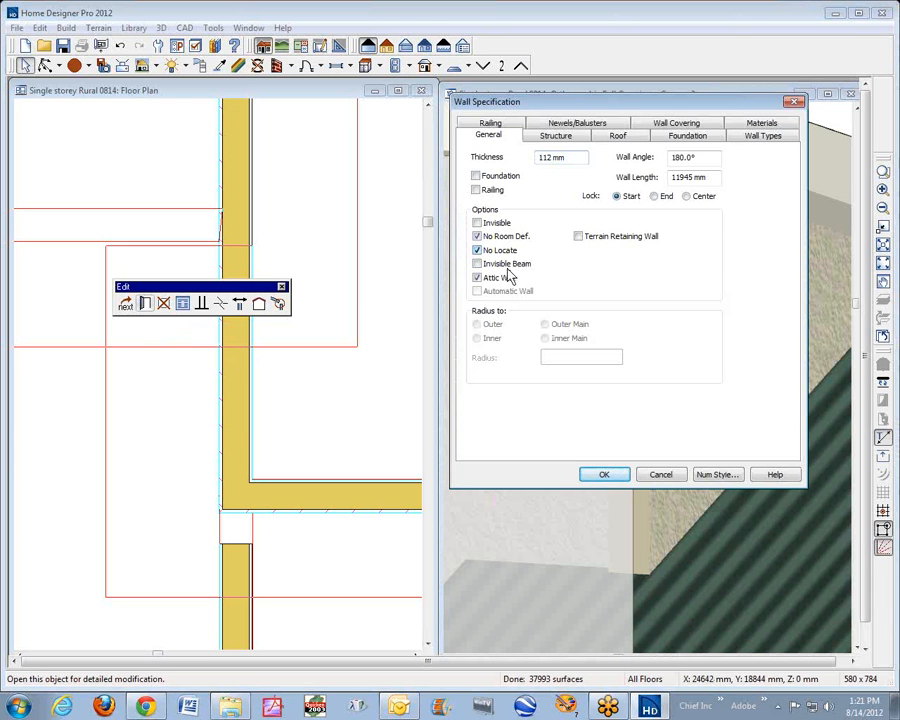
click(612, 479)
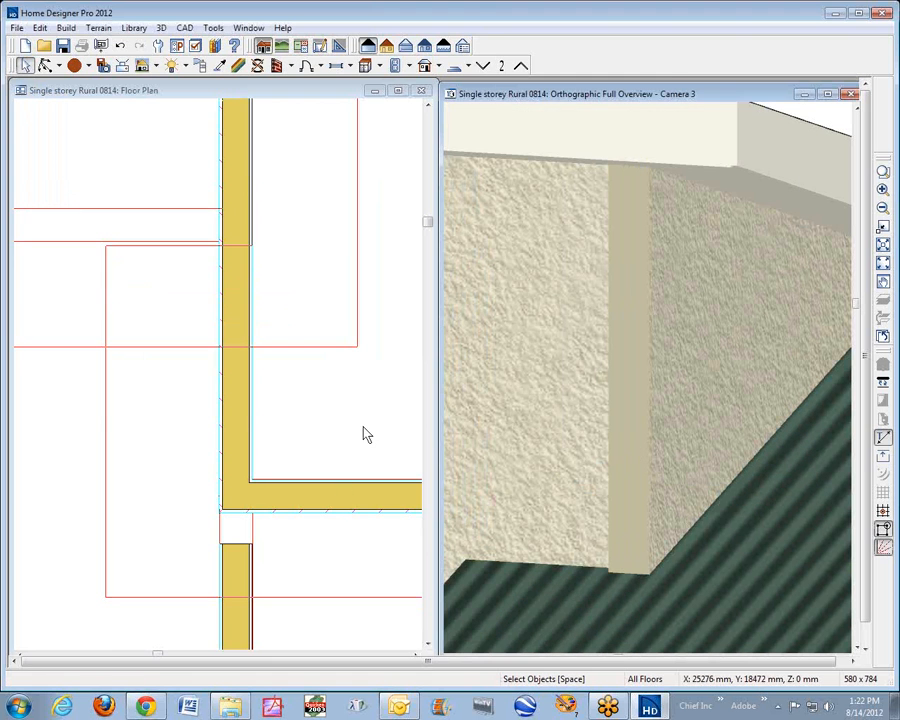
Break the second-floor vertical wall where the horizontal attic wall meets it, and extend the attic wall's end across it.
scroll(360, 423, down, 5)
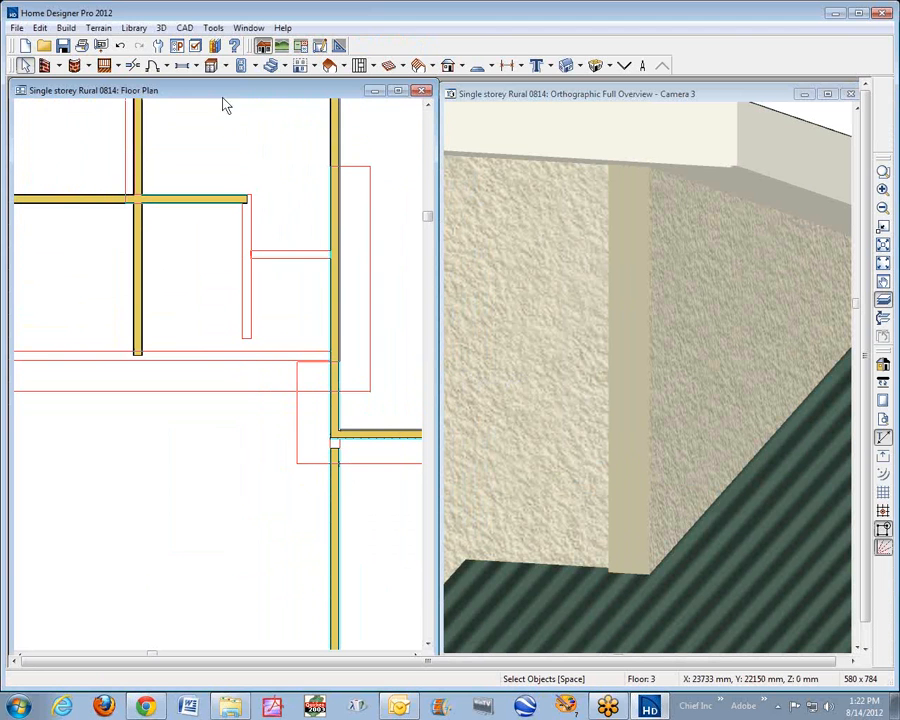
click(624, 66)
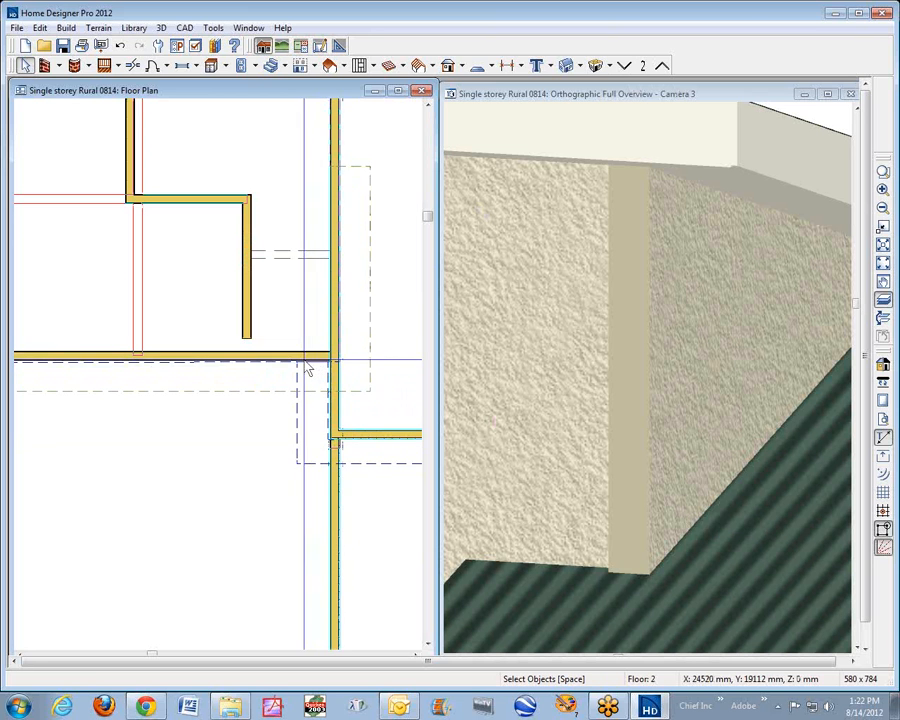
scroll(308, 370, up, 5)
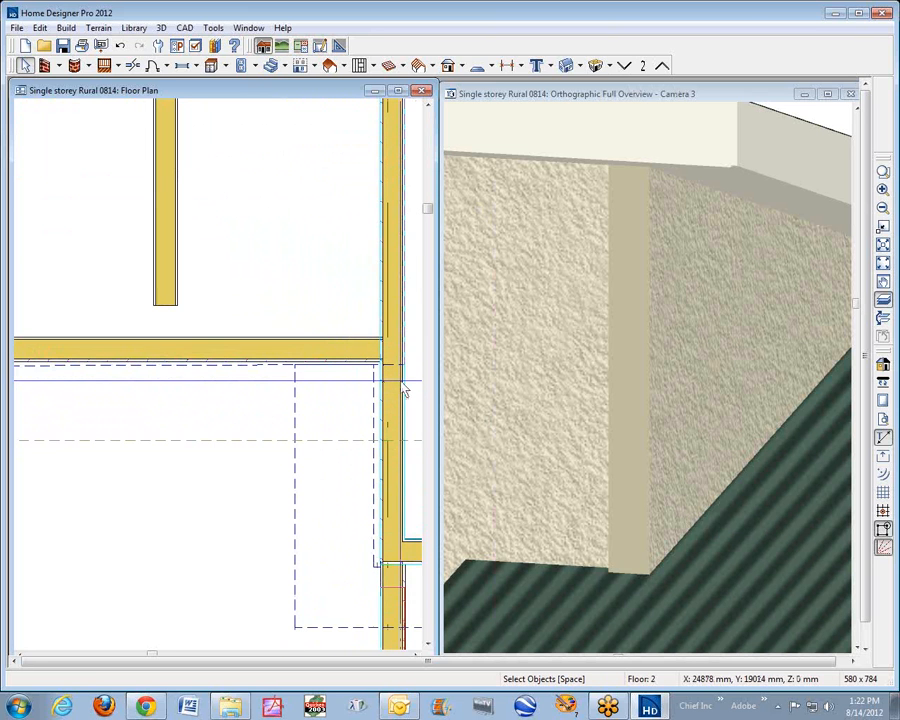
scroll(403, 385, up, 2)
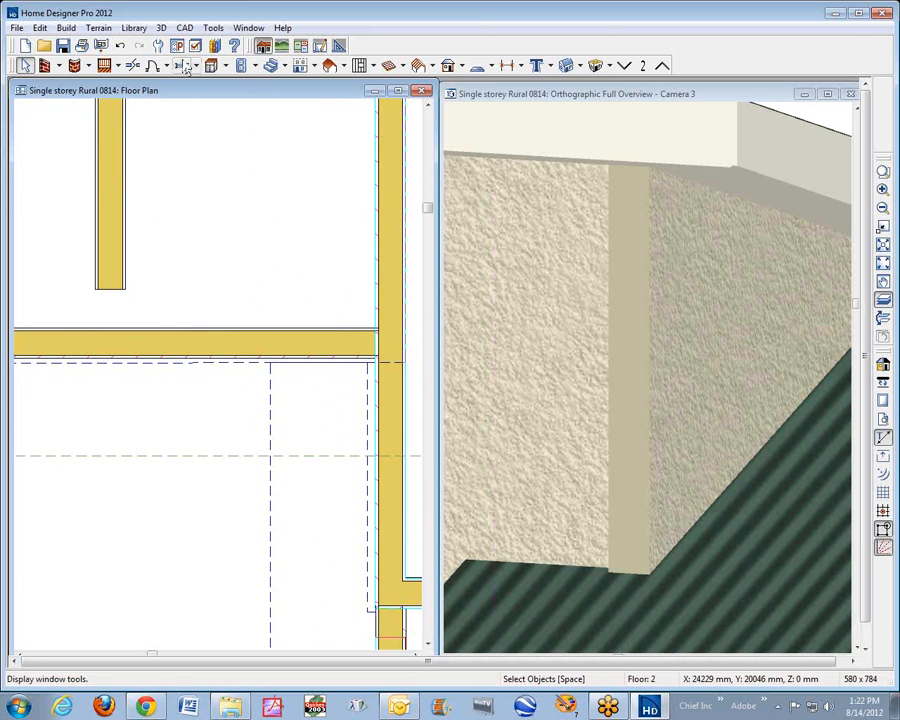
click(133, 66)
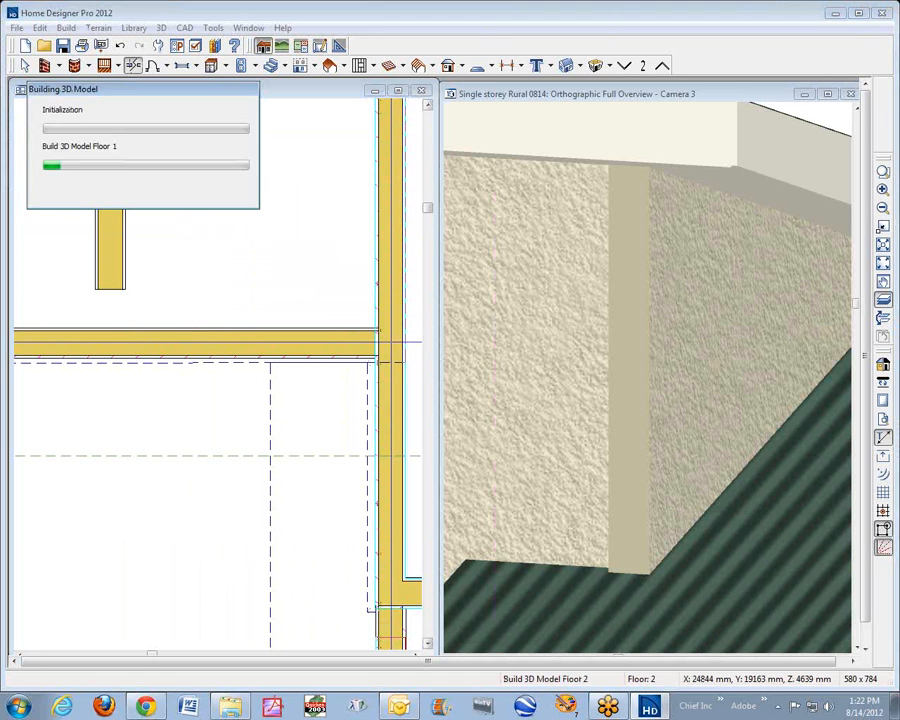
key(space)
click(357, 352)
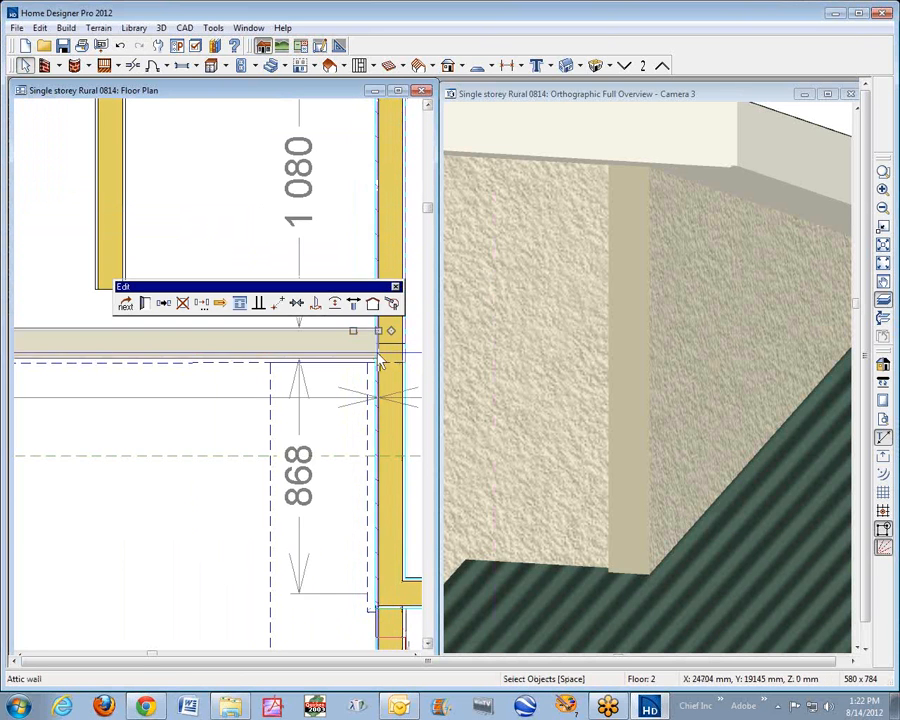
drag(377, 331, 406, 335)
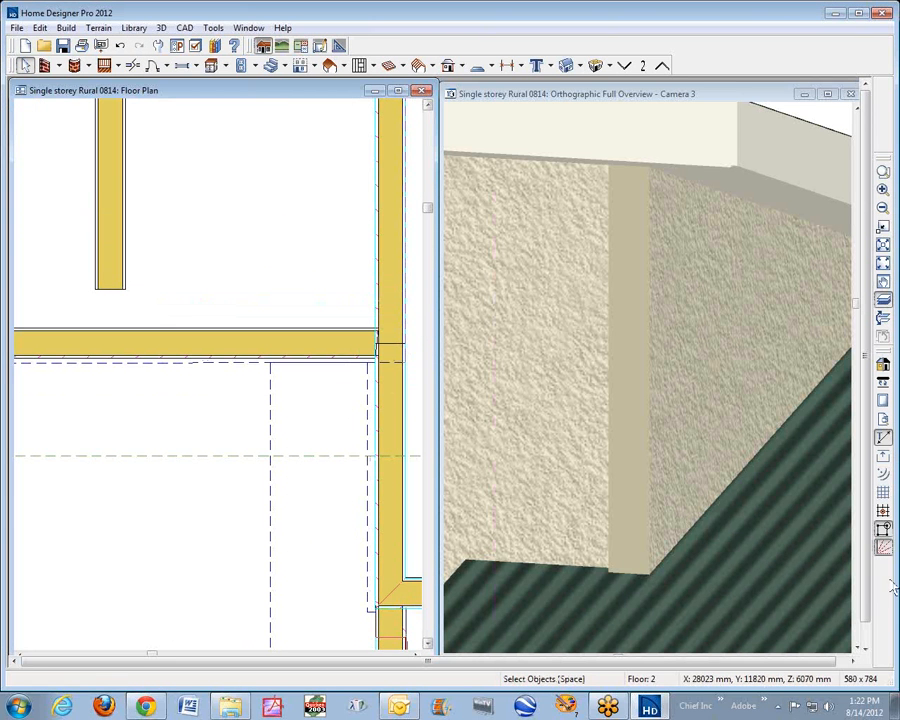
Break the vertical wall again below the horizontal attic wall, leaving a segment about 307 mm long.
click(396, 414)
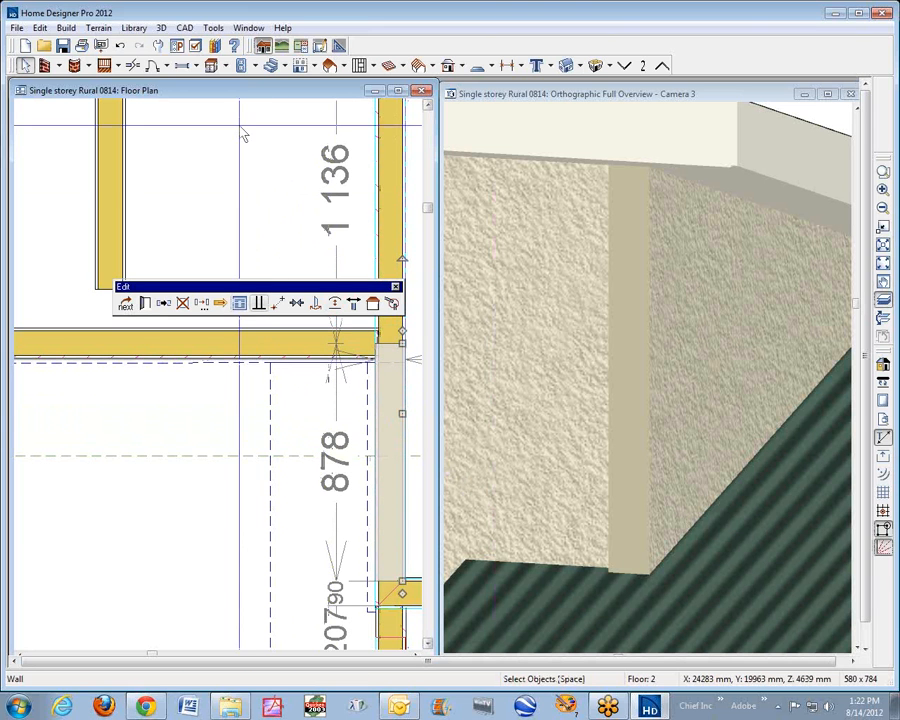
click(131, 65)
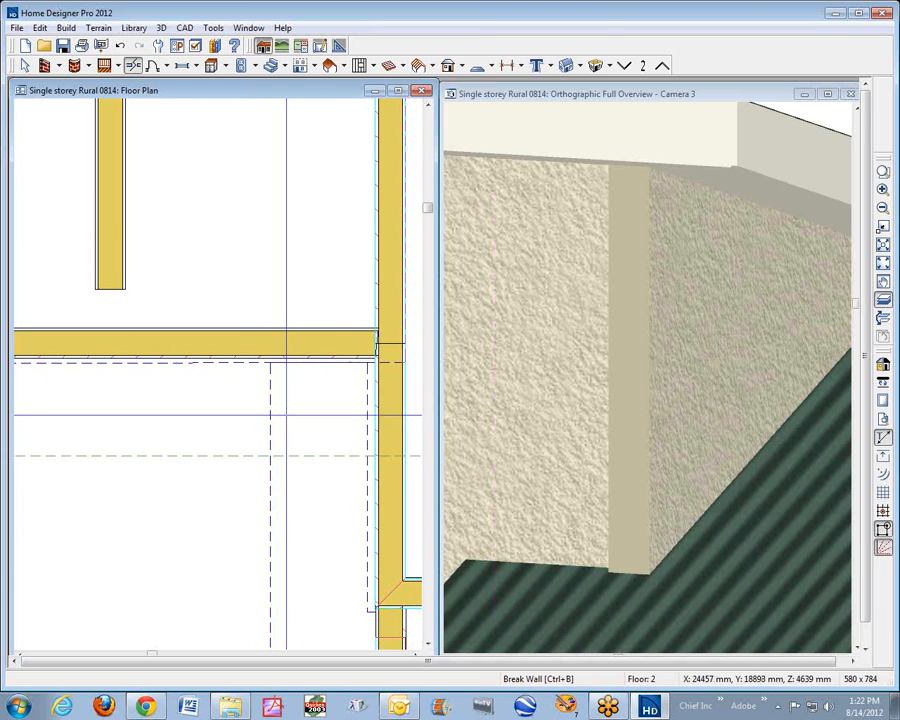
key(space)
click(401, 393)
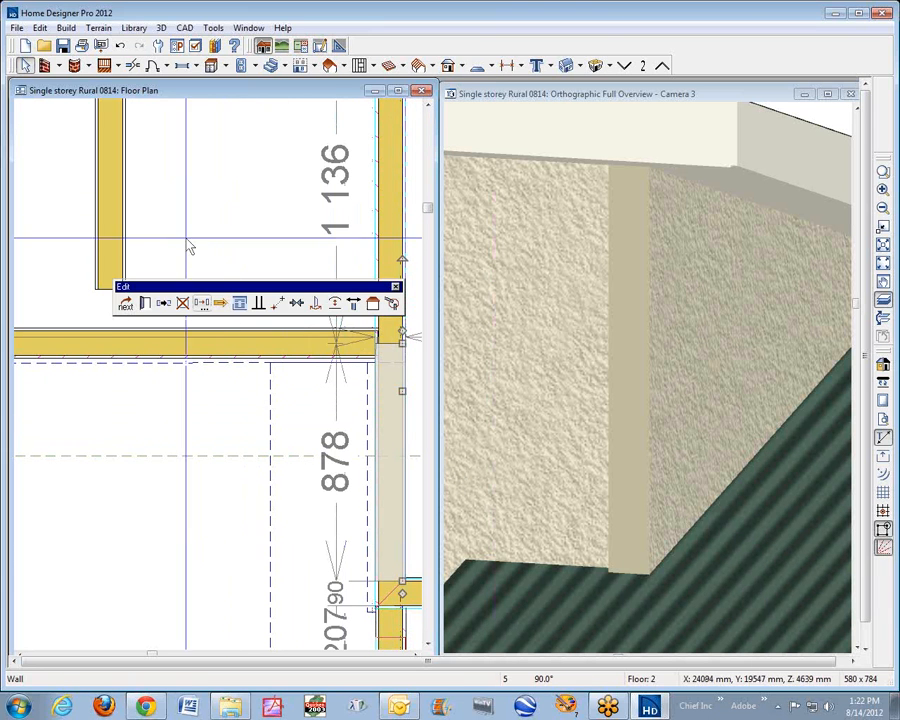
click(134, 66)
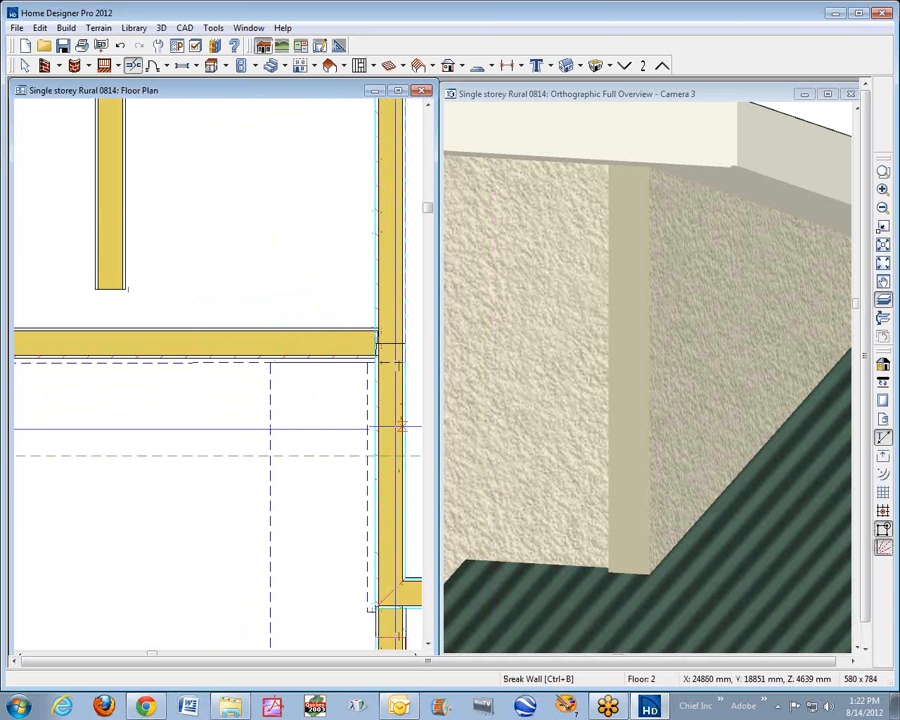
click(400, 427)
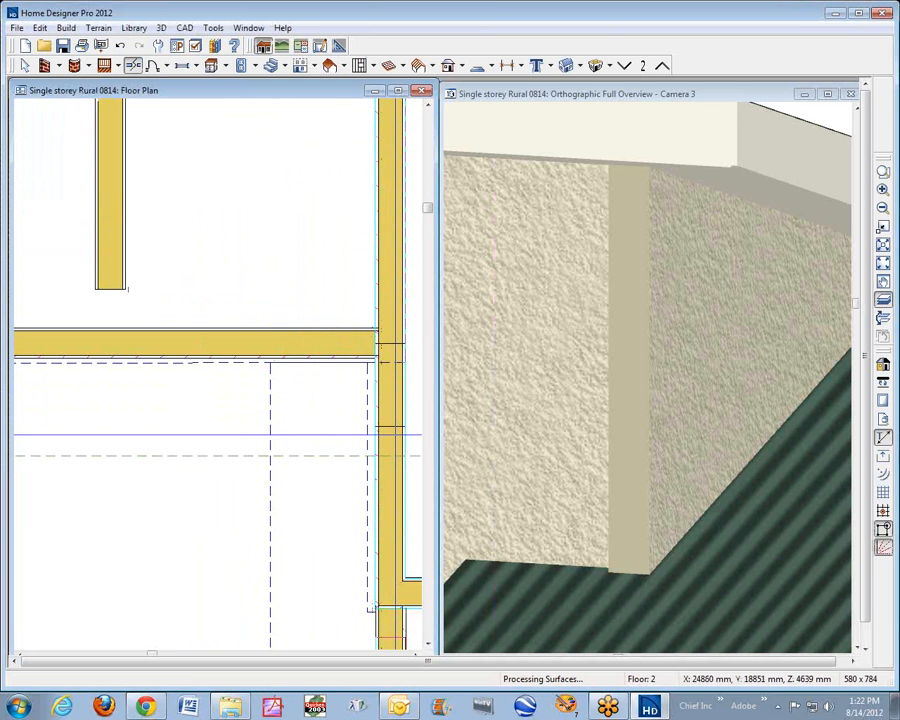
key(space)
Make the 307 mm wall segment below the horizontal attic wall invisible.
click(402, 412)
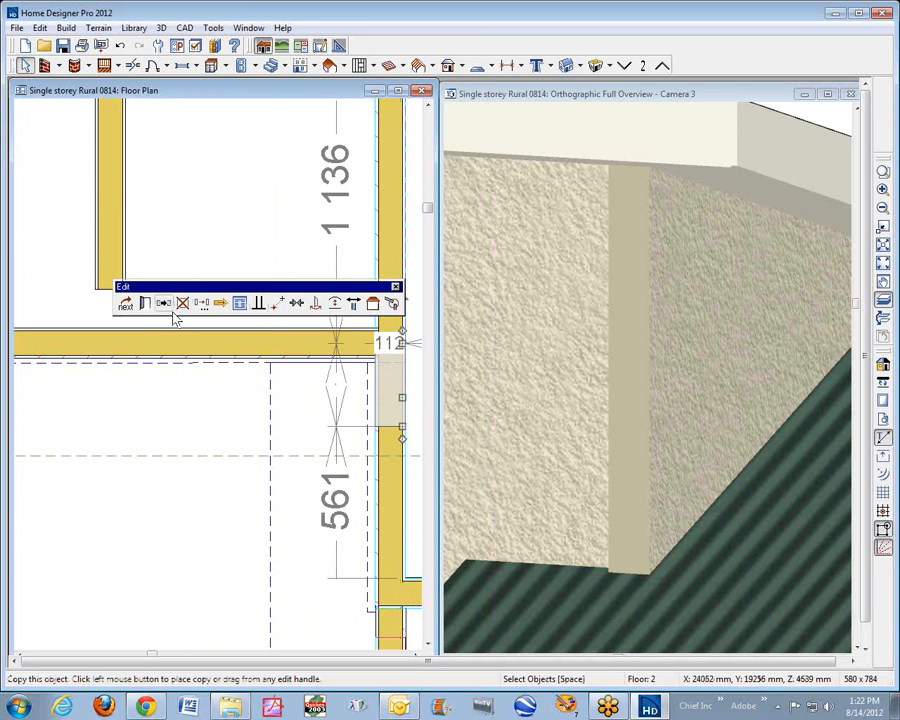
click(144, 303)
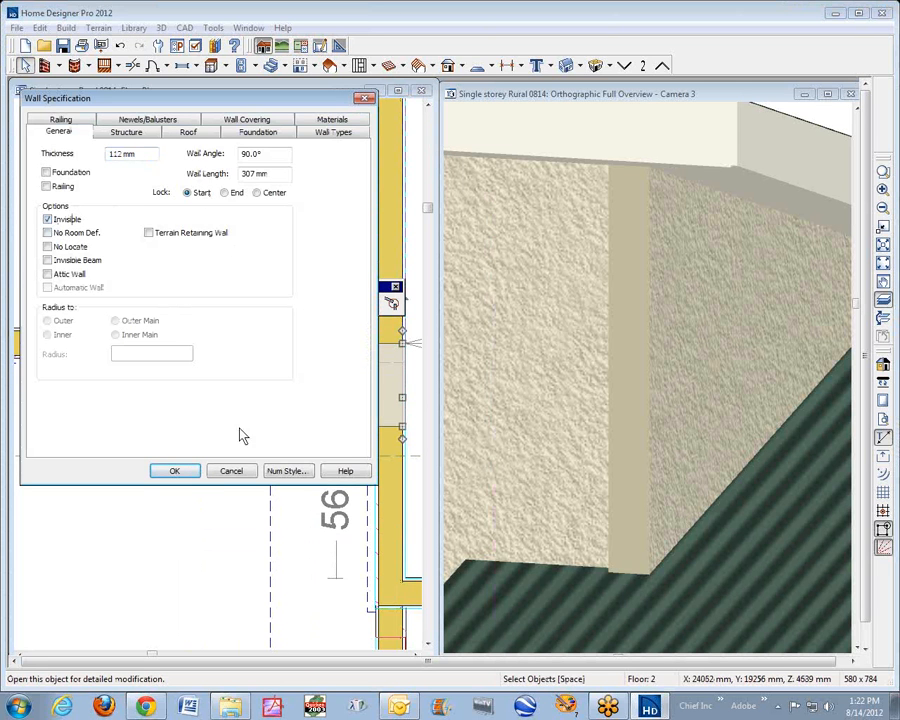
click(175, 471)
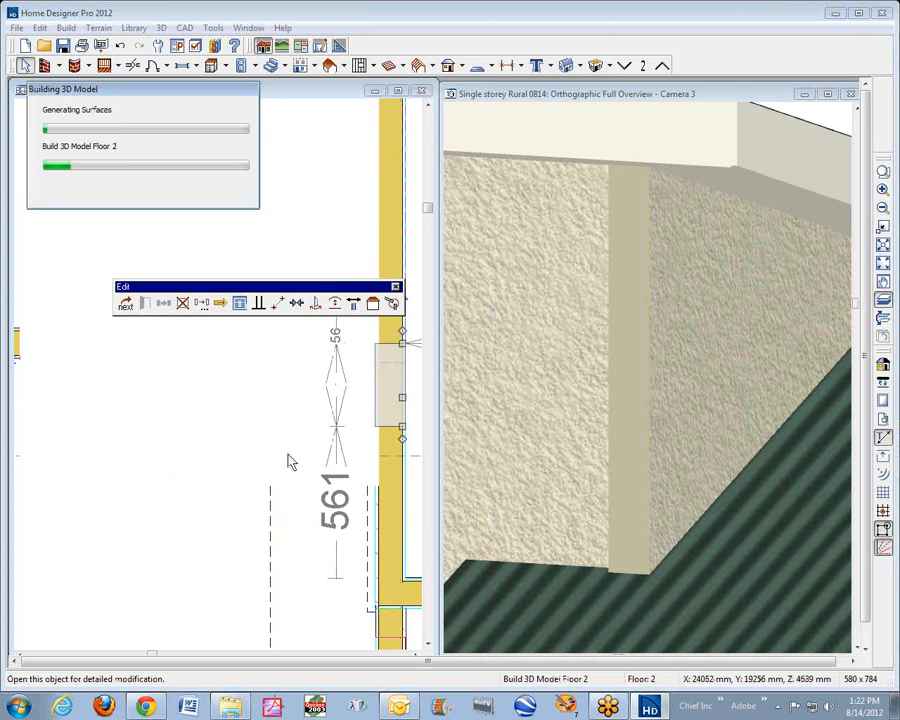
key(Escape)
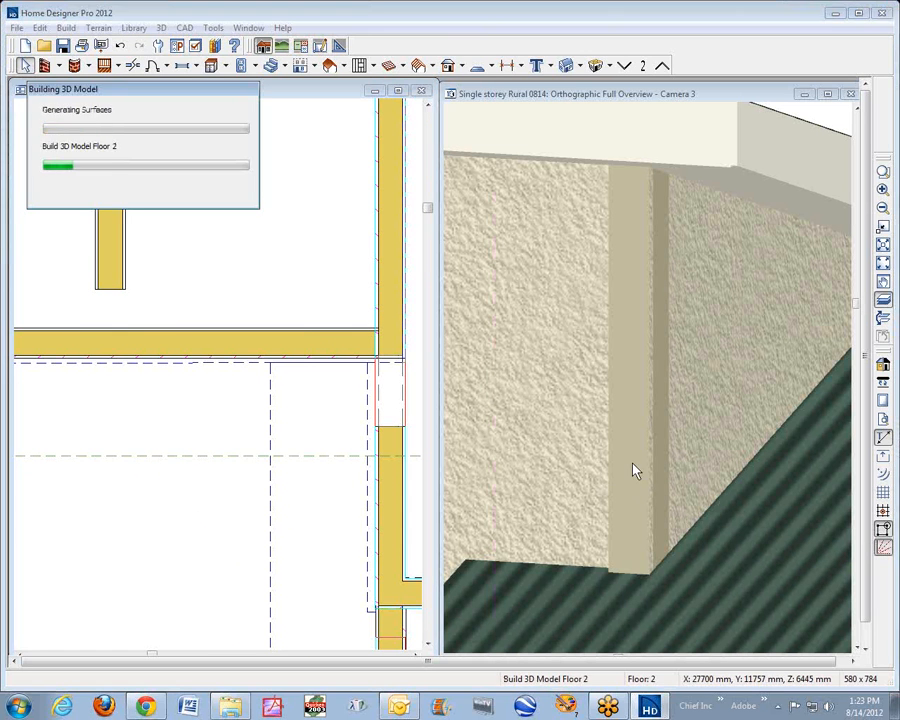
Try to move the vertical edge of the wall beside the bare corner strip in the 3D overview.
click(673, 339)
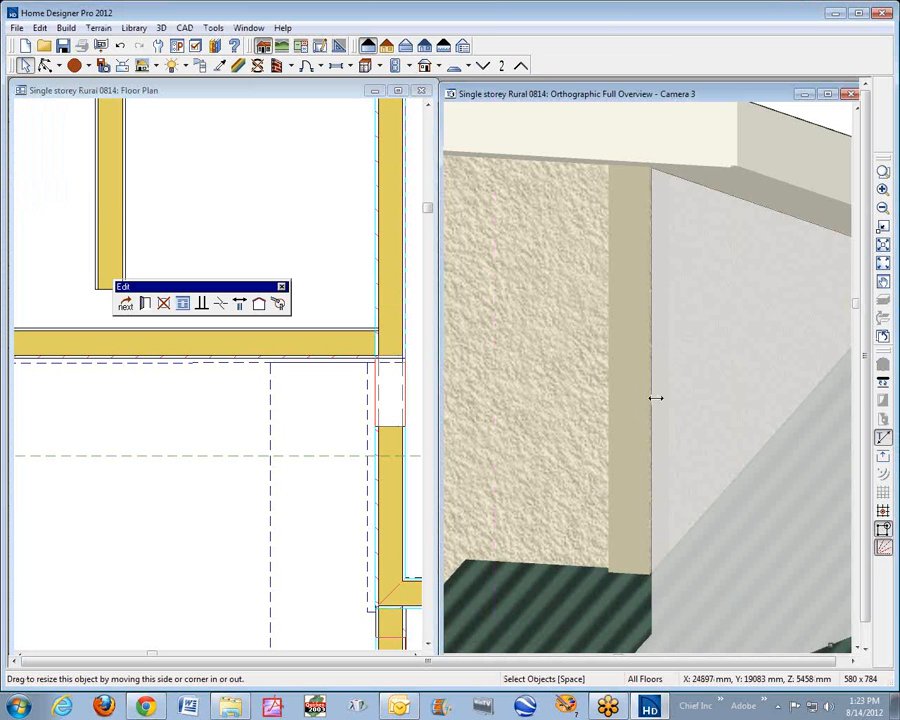
drag(655, 398, 661, 396)
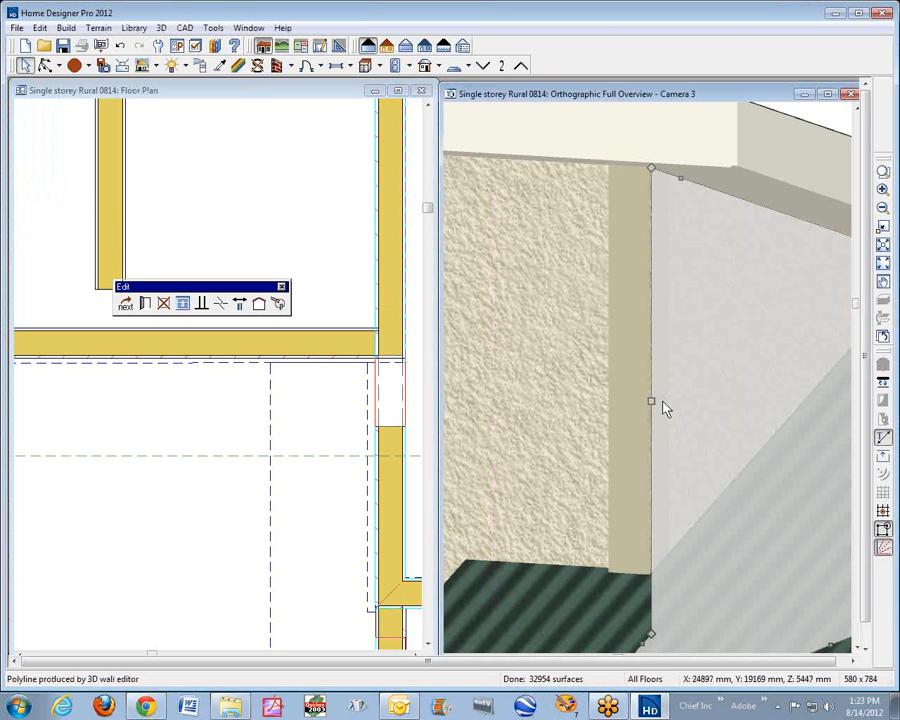
key(Escape)
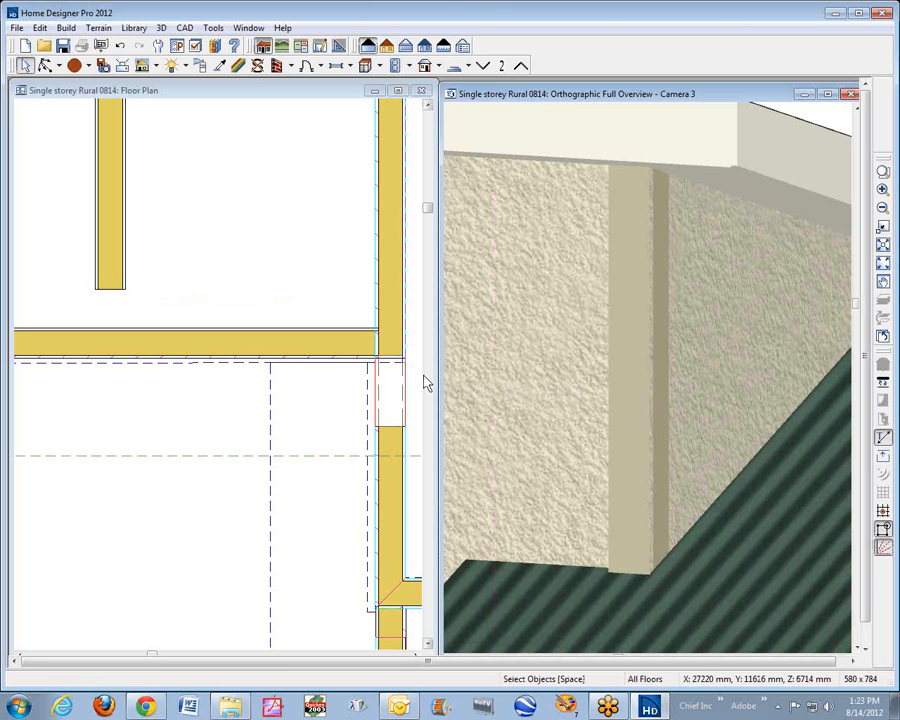
Try to extend the horizontal attic wall's end across the vertical wall and pull the upper vertical wall's end back into it.
click(395, 345)
click(378, 345)
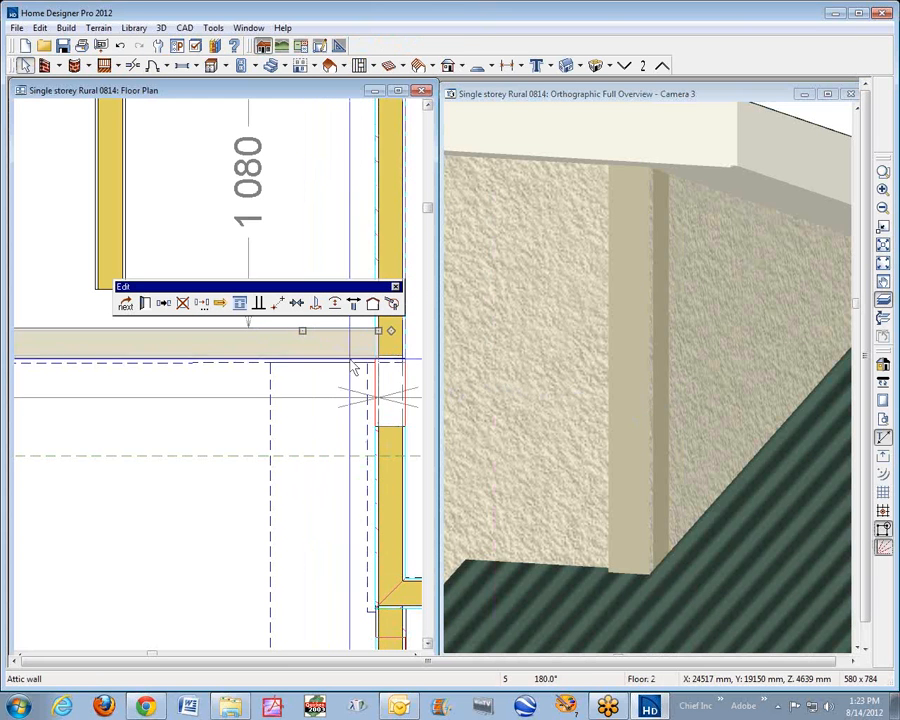
drag(380, 332, 408, 333)
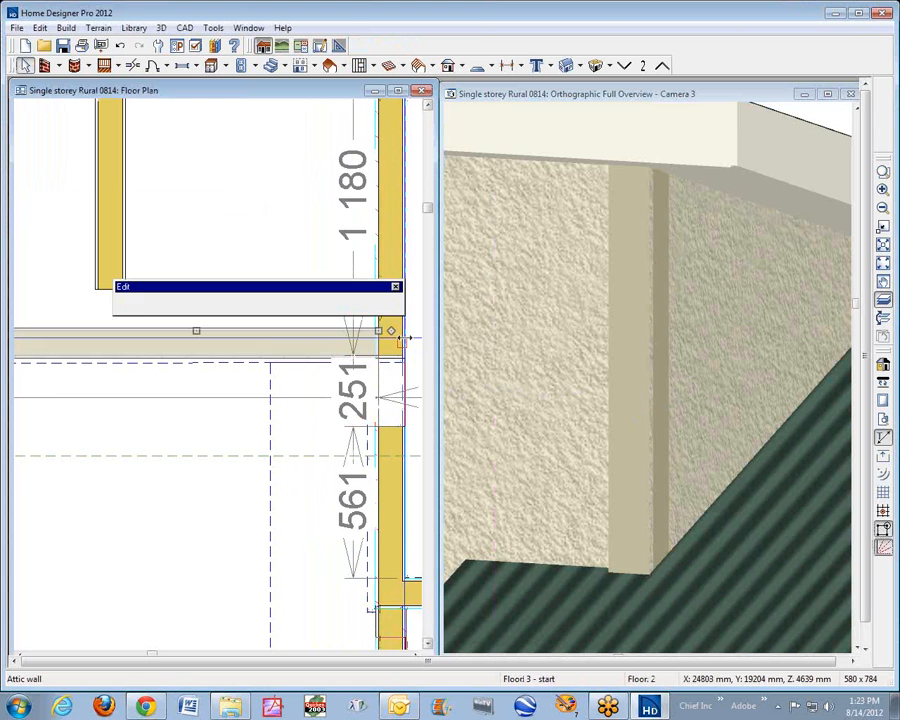
key(Escape)
click(394, 345)
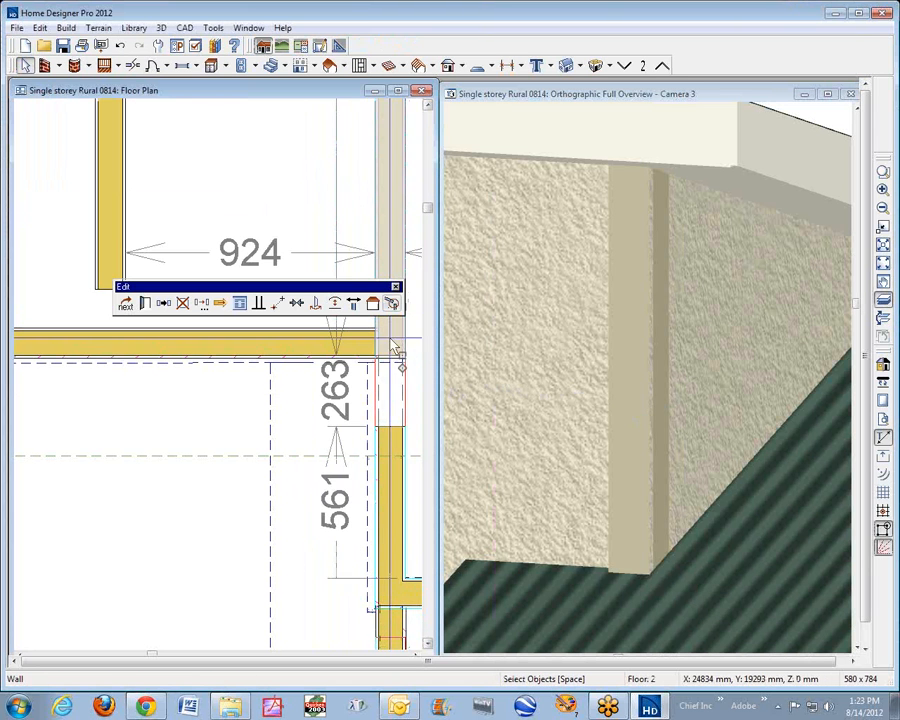
drag(402, 368, 402, 338)
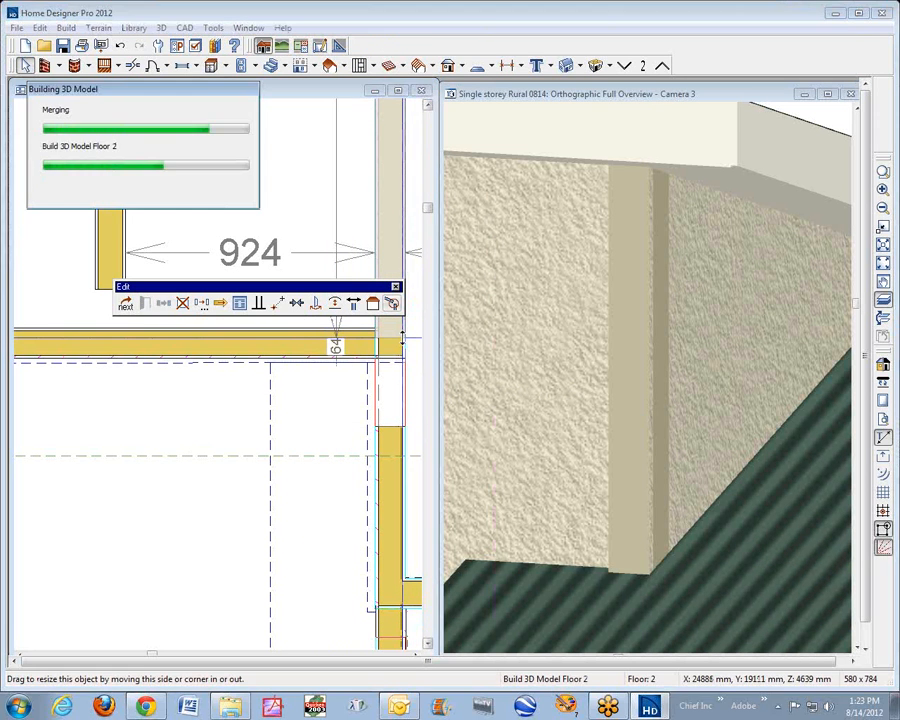
key(Escape)
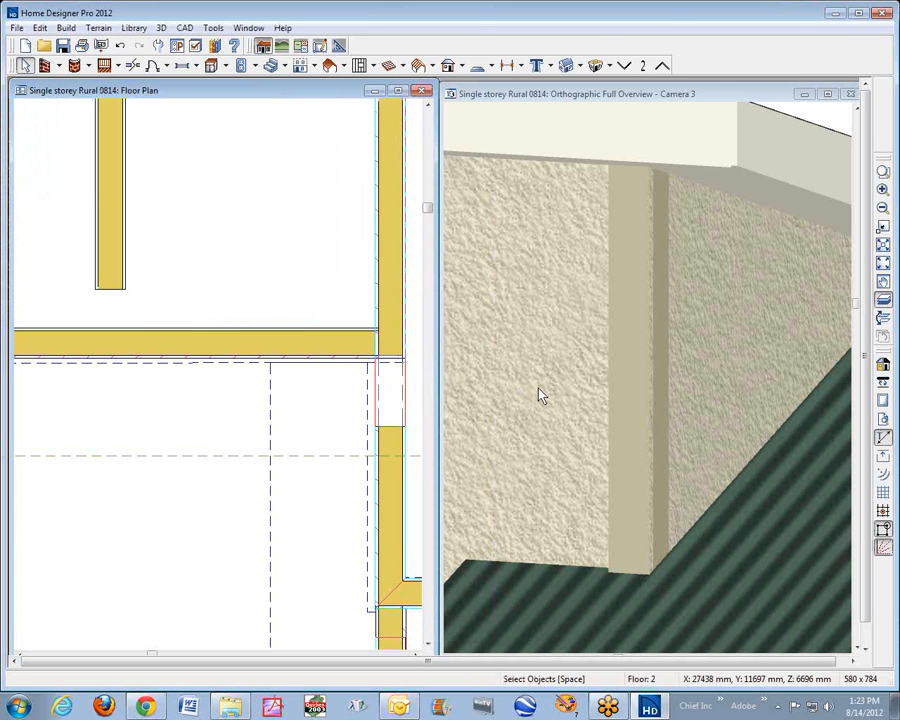
Examine the model from the other side in the 3D overview, at the gap between the upper and lower roofs.
scroll(474, 388, down, 2)
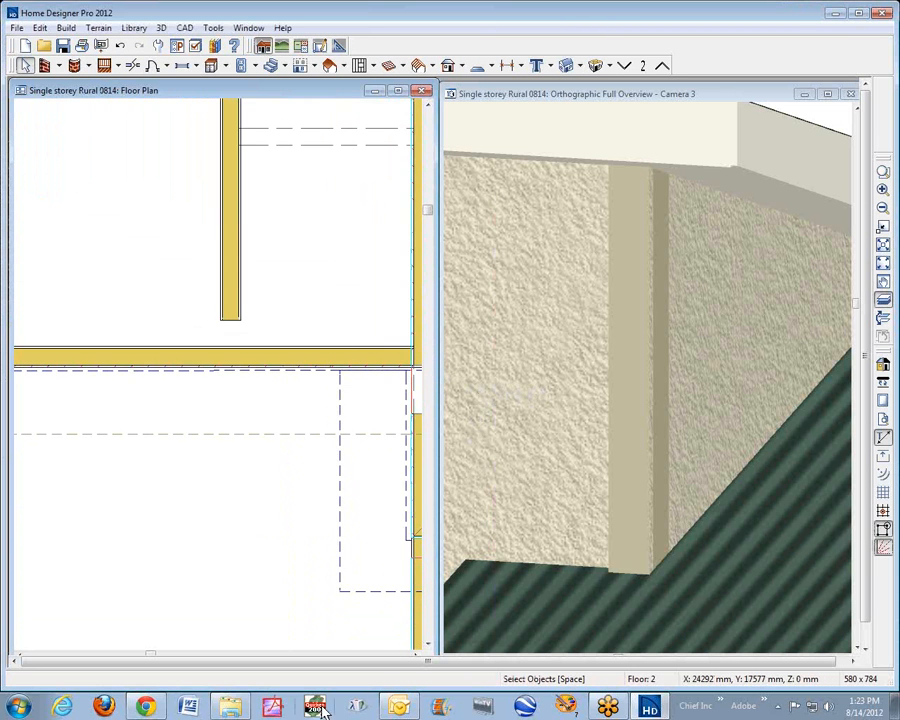
click(418, 658)
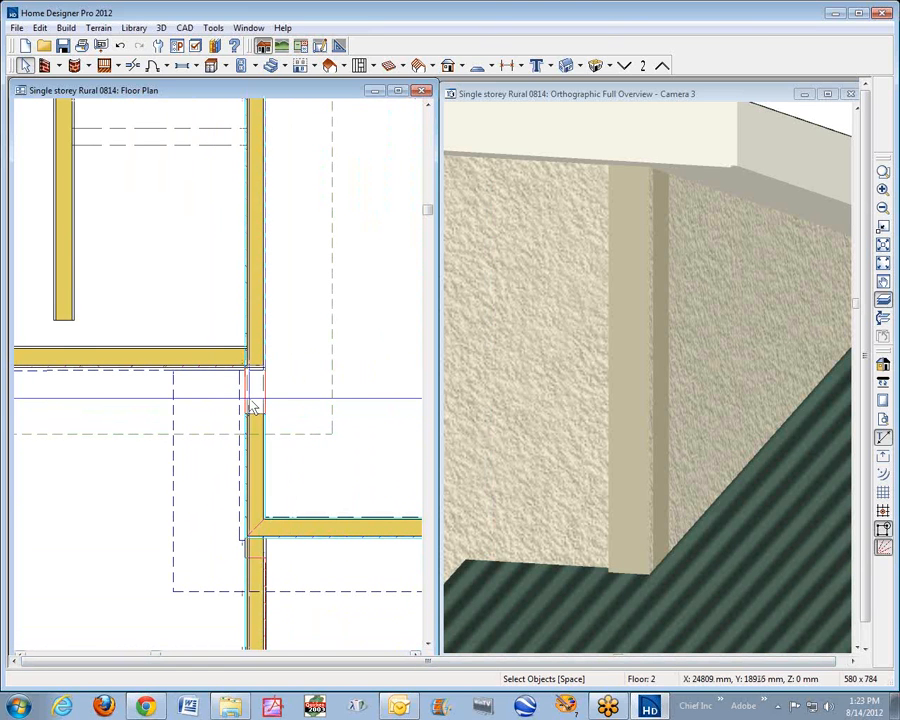
scroll(561, 118, down, 1)
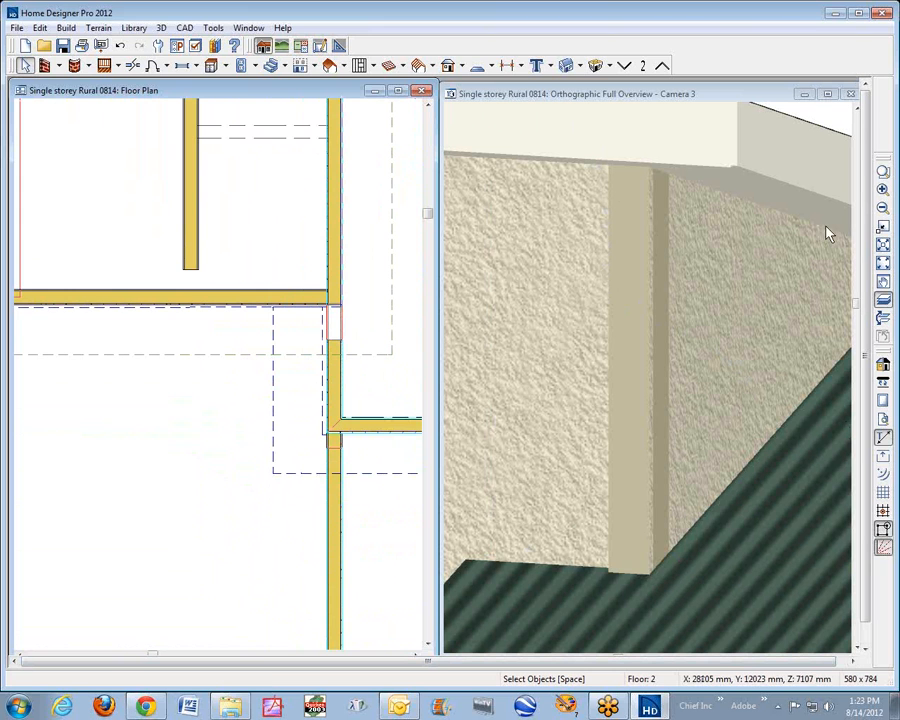
click(884, 265)
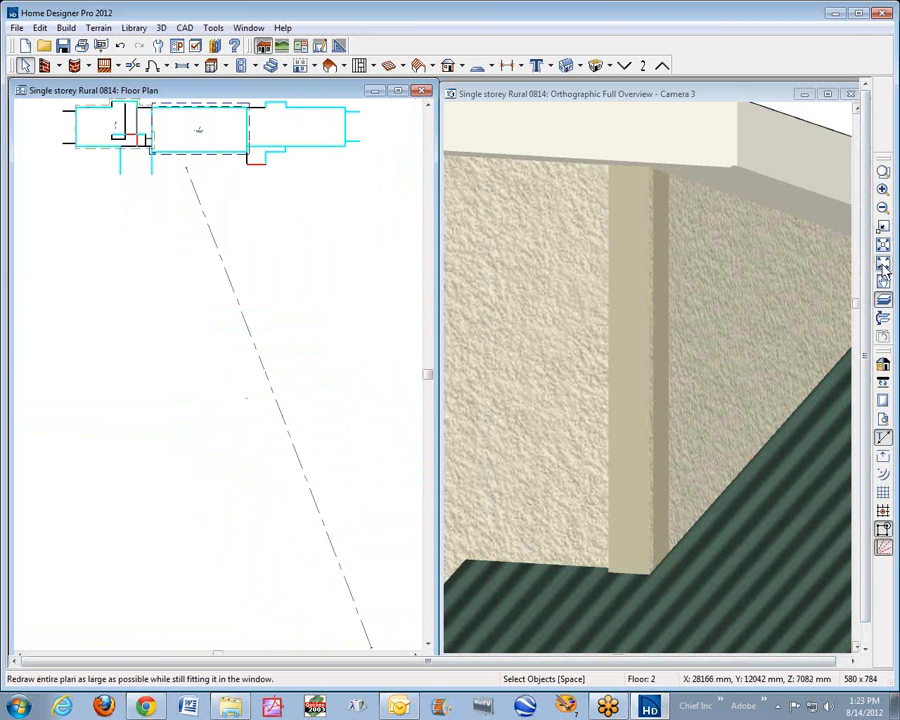
click(760, 94)
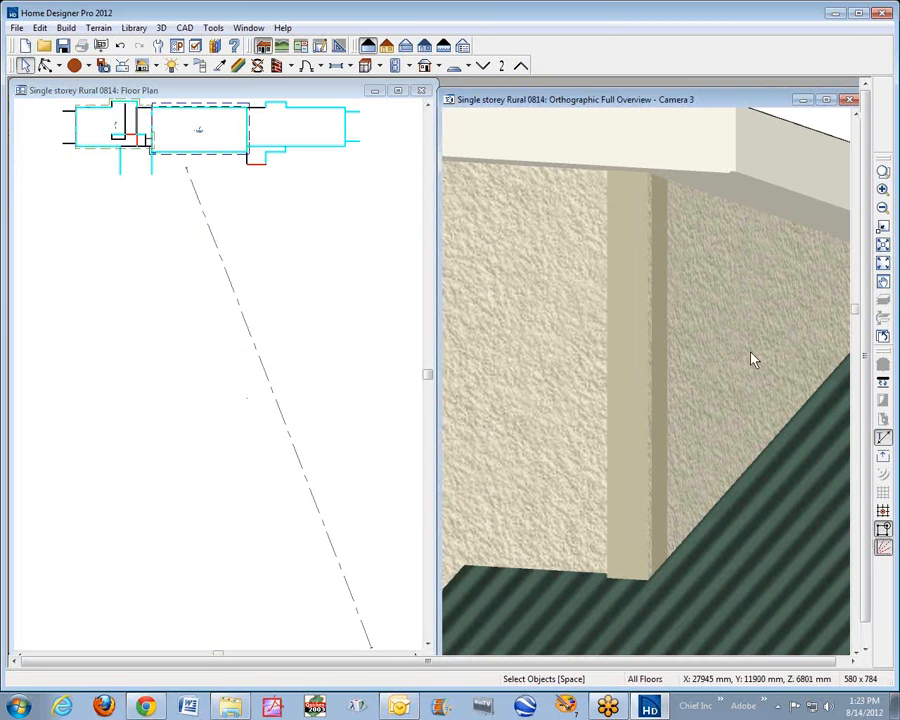
click(883, 264)
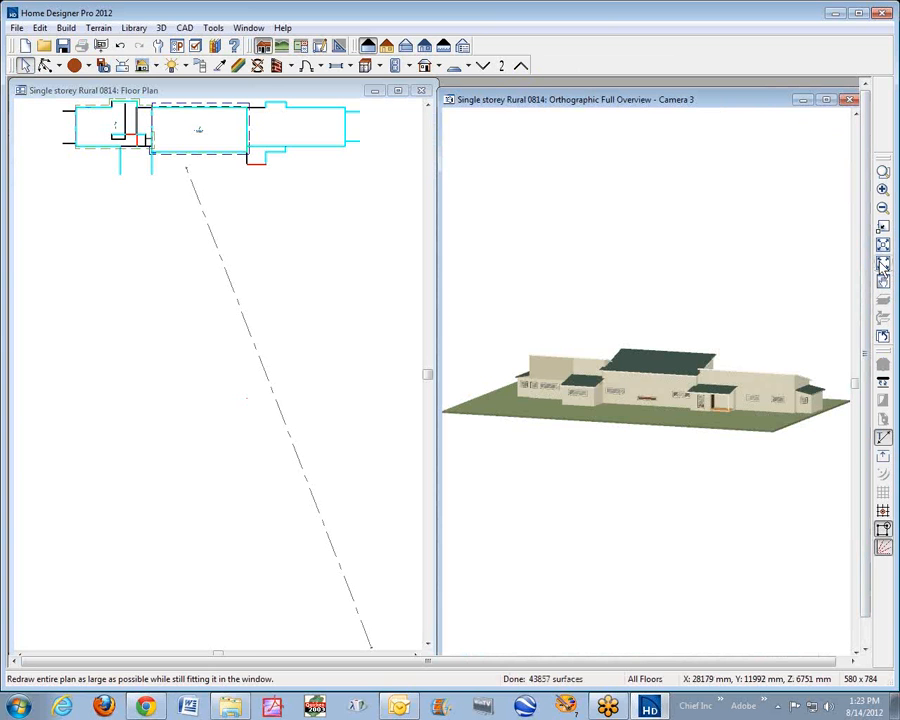
click(45, 65)
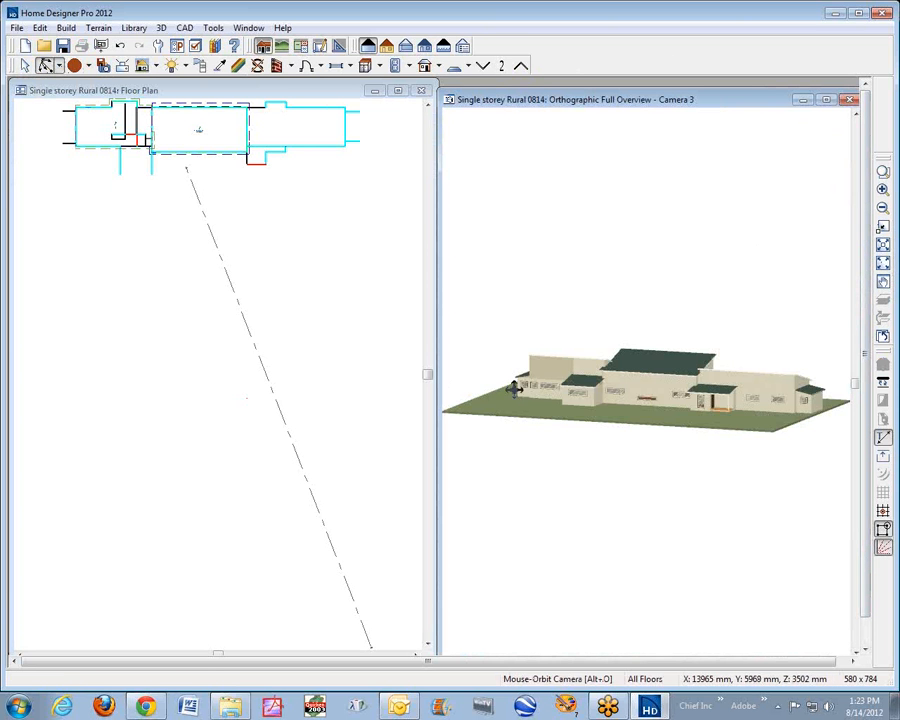
drag(569, 388, 759, 394)
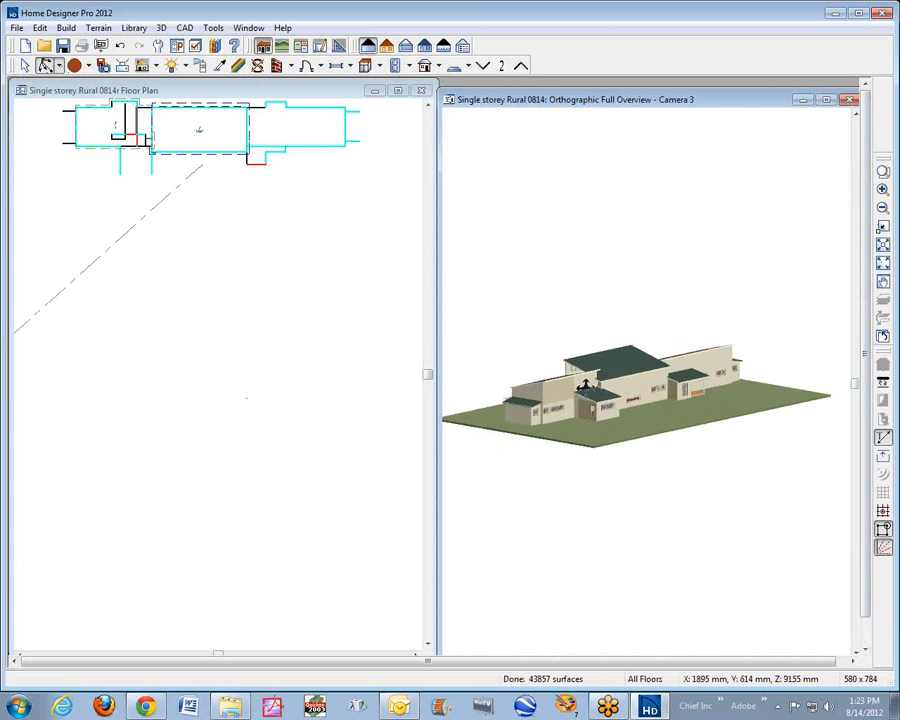
scroll(596, 385, up, 10)
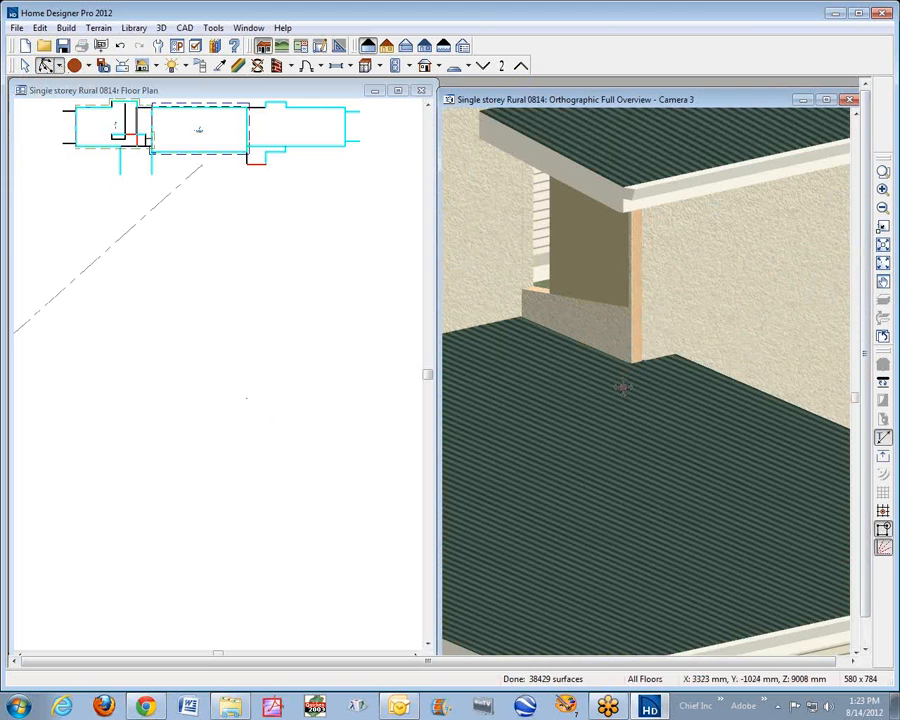
scroll(588, 390, down, 4)
Check the extent of the low wall beneath the gap between the upper and lower roofs in the 3D overview.
key(space)
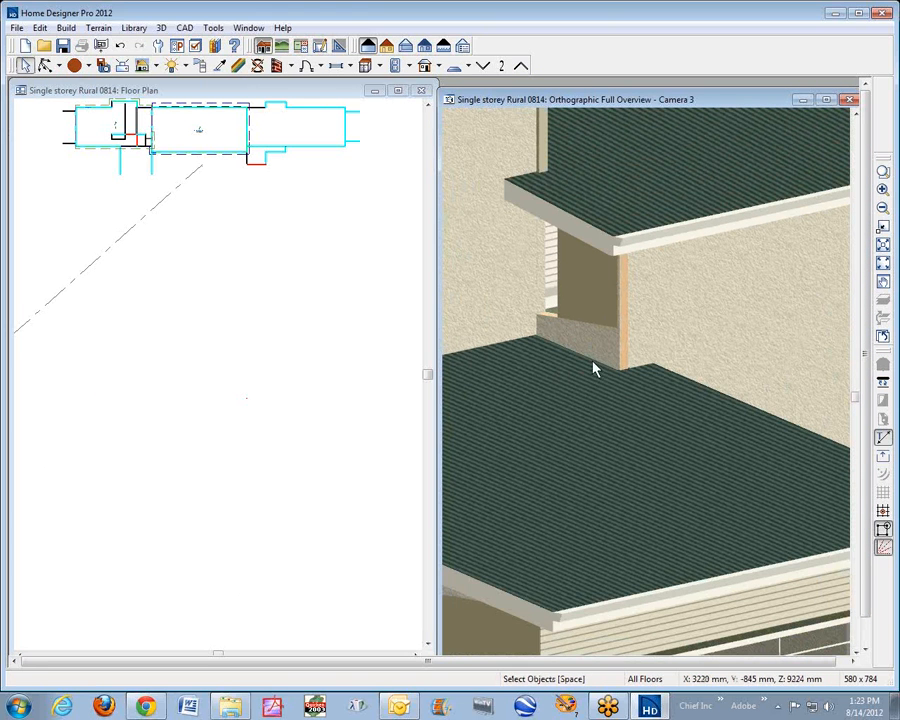
click(585, 345)
click(592, 345)
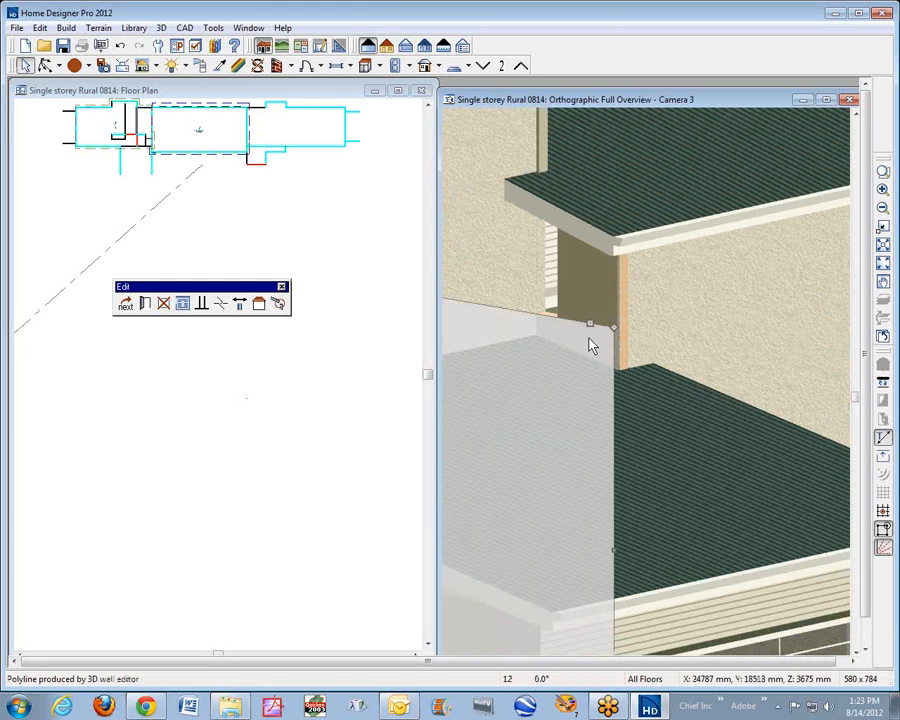
click(597, 332)
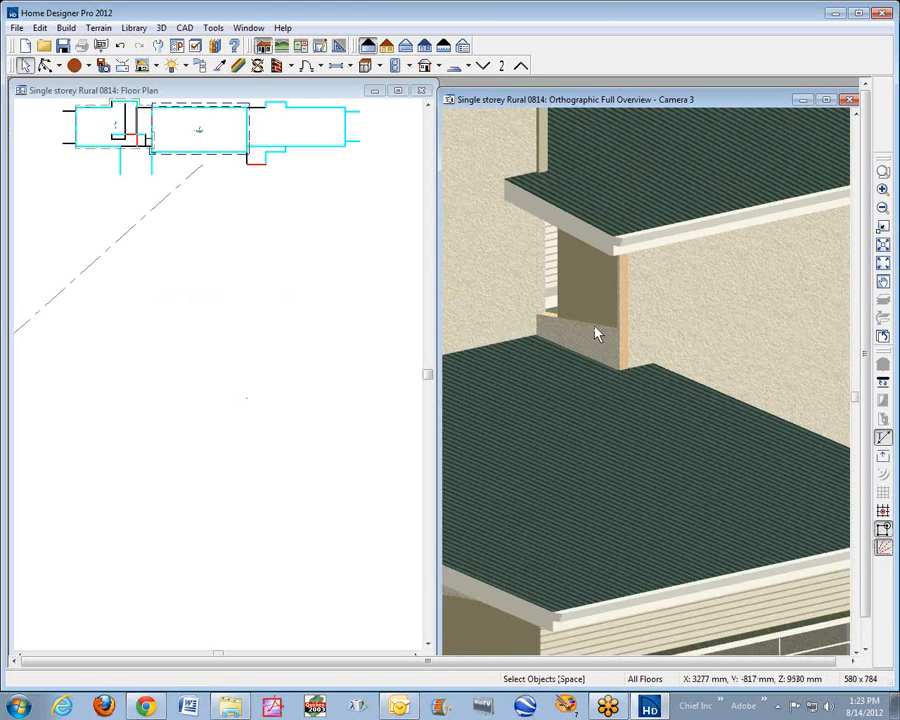
click(593, 335)
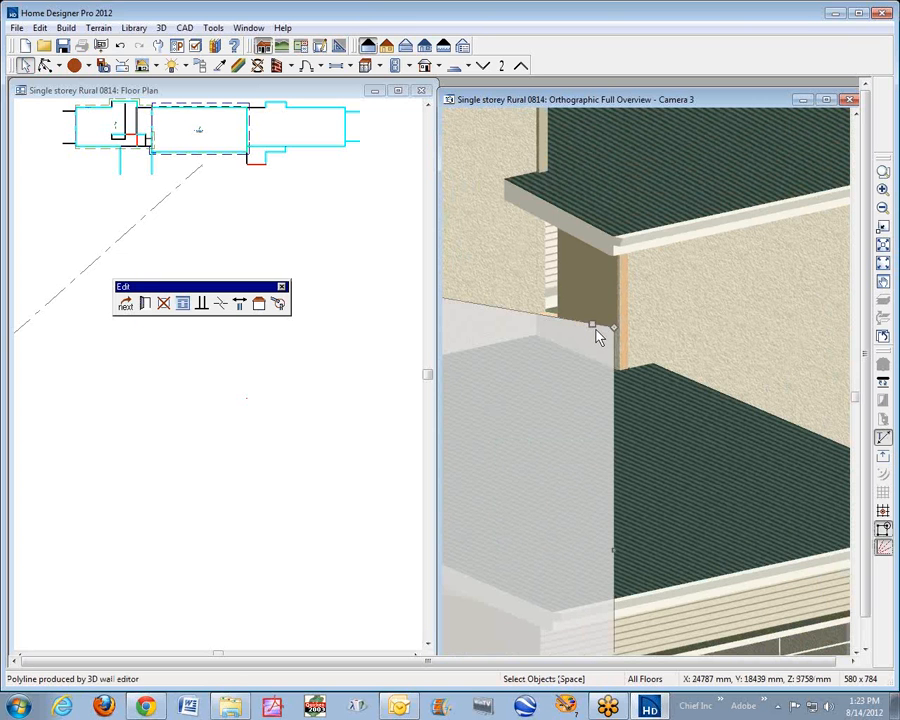
scroll(558, 337, down, 5)
scroll(557, 333, up, 5)
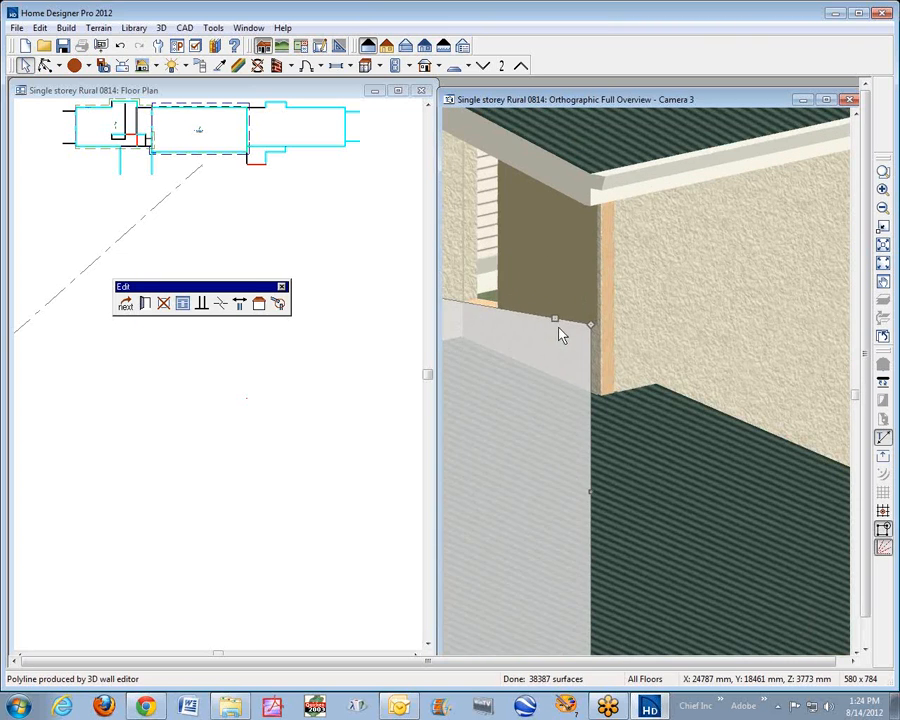
key(Escape)
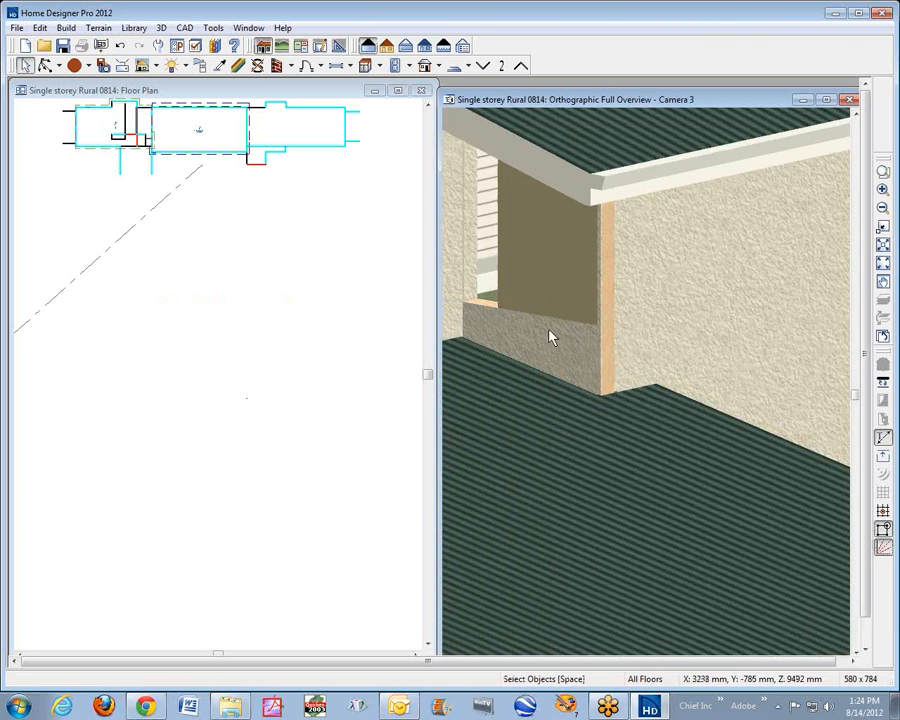
click(550, 337)
key(Escape)
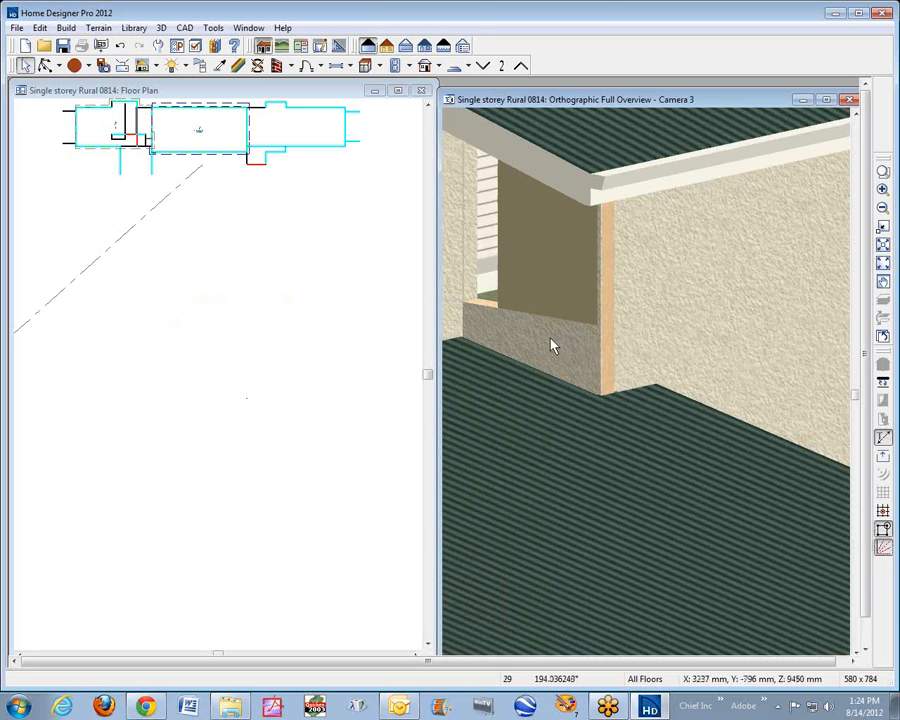
click(552, 344)
click(546, 342)
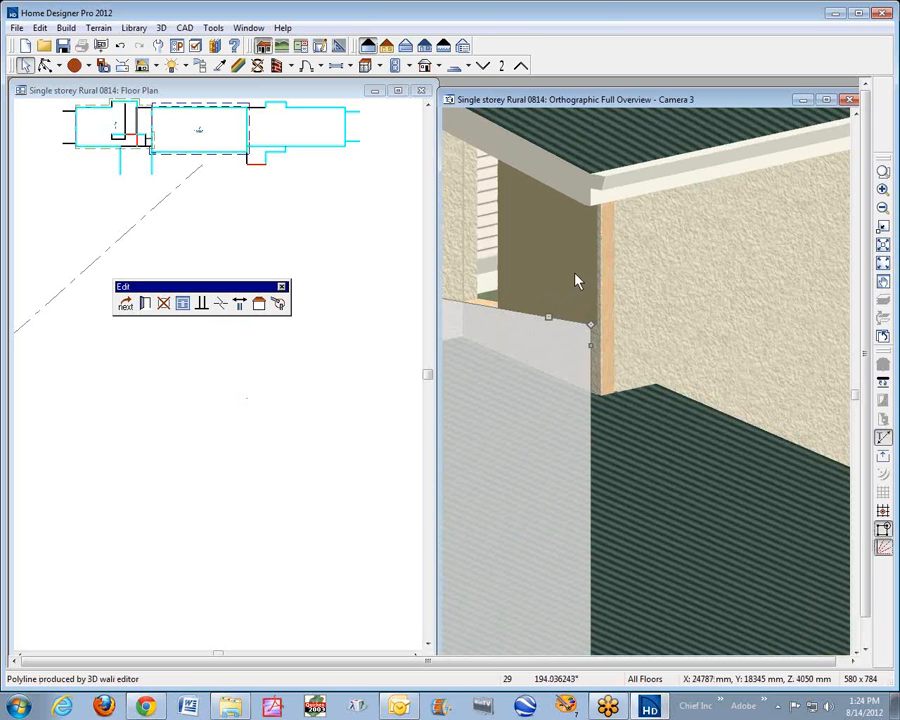
Locate the short vertical wall segment below the gap in the floor plan and compare it with the low wall in 3D.
click(291, 216)
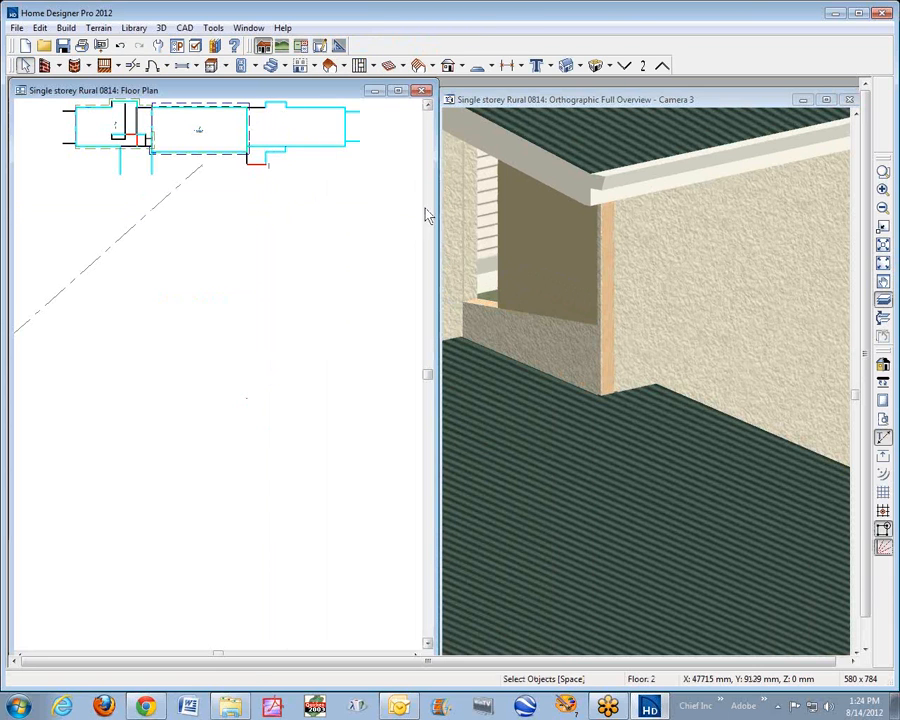
click(884, 172)
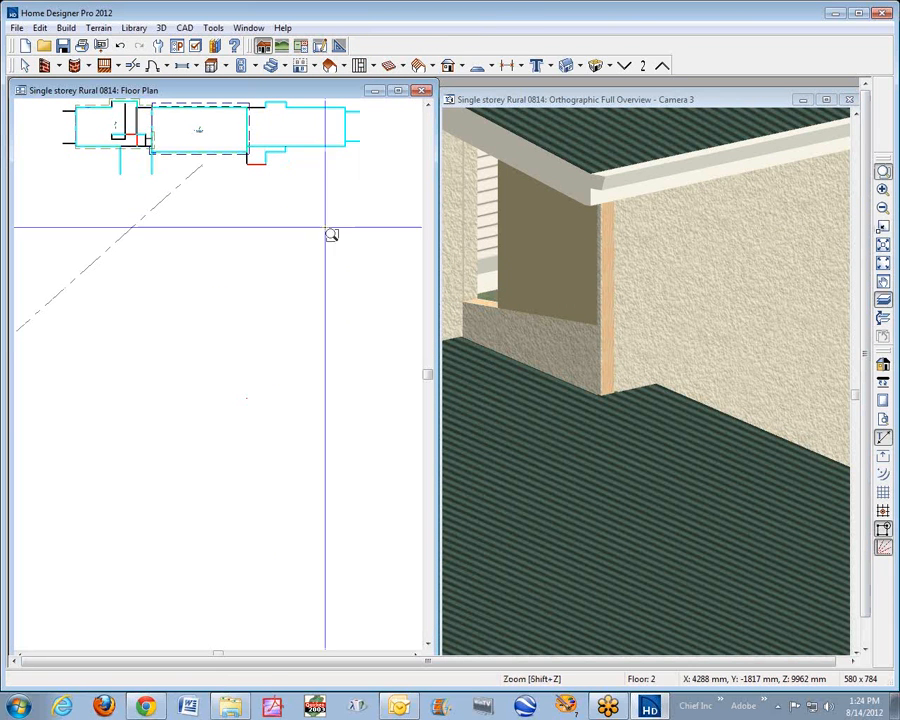
drag(130, 135, 180, 170)
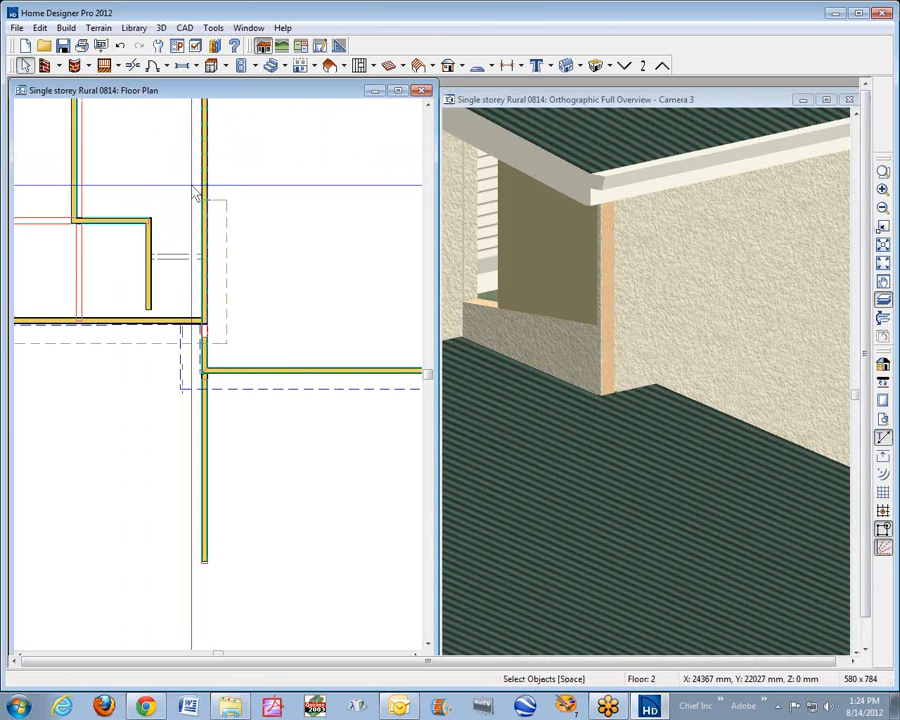
scroll(210, 355, up, 2)
click(206, 357)
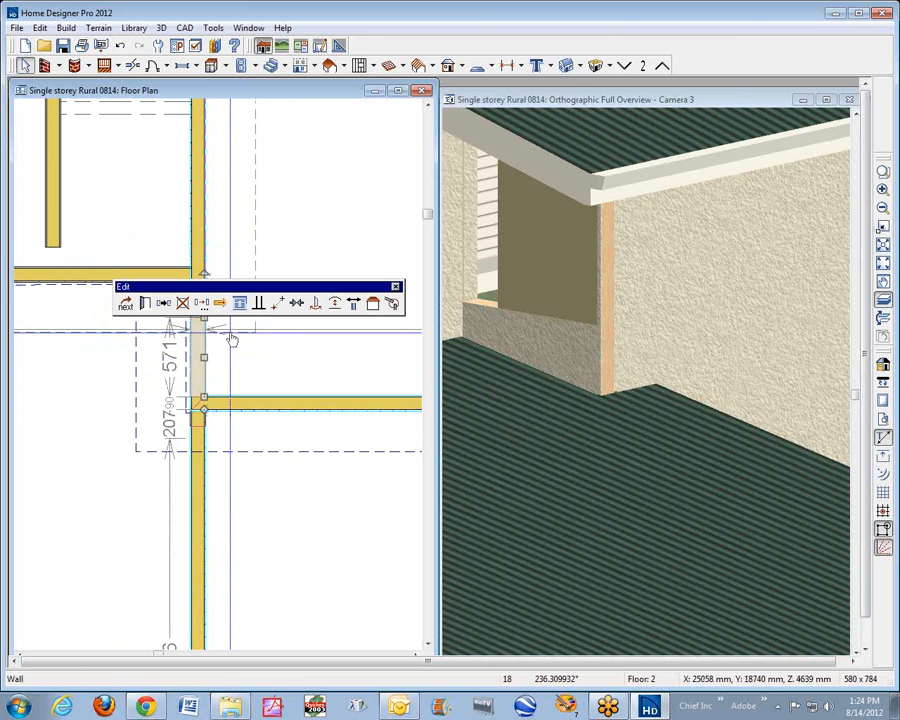
drag(287, 288, 310, 250)
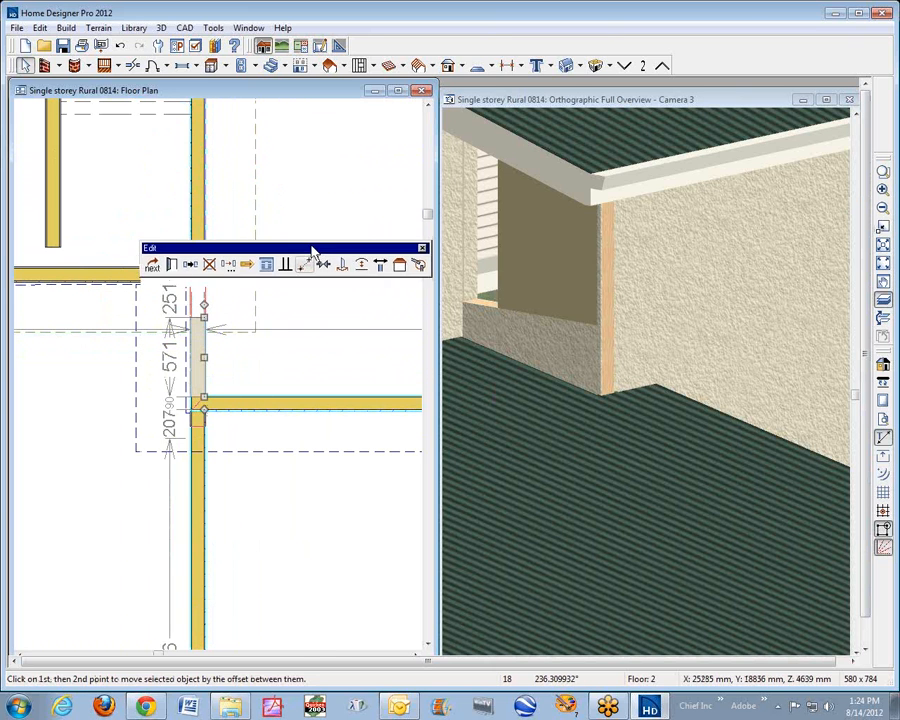
click(558, 370)
click(560, 369)
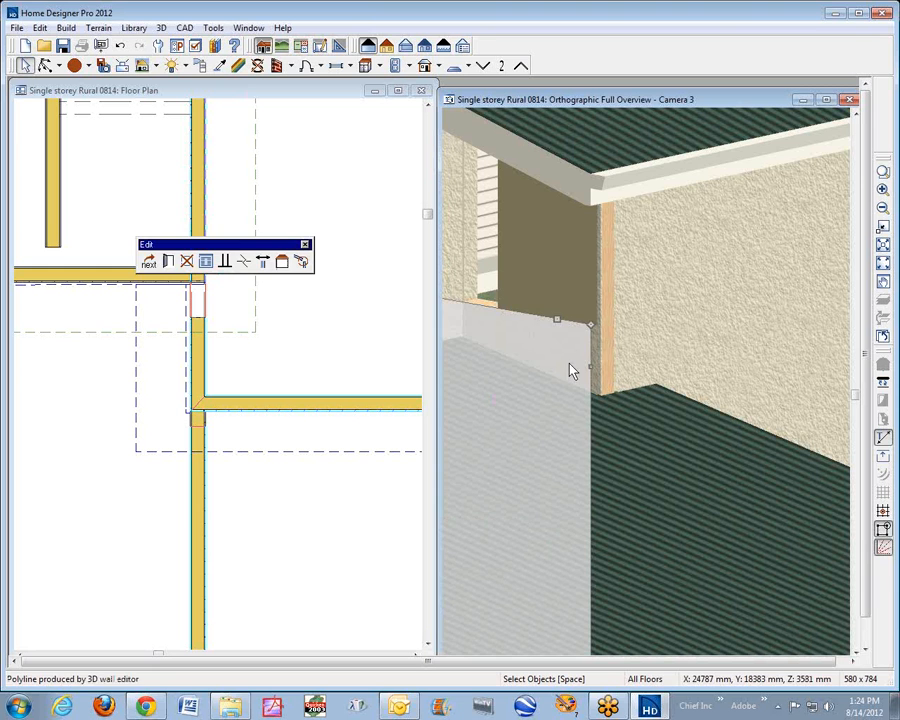
key(Escape)
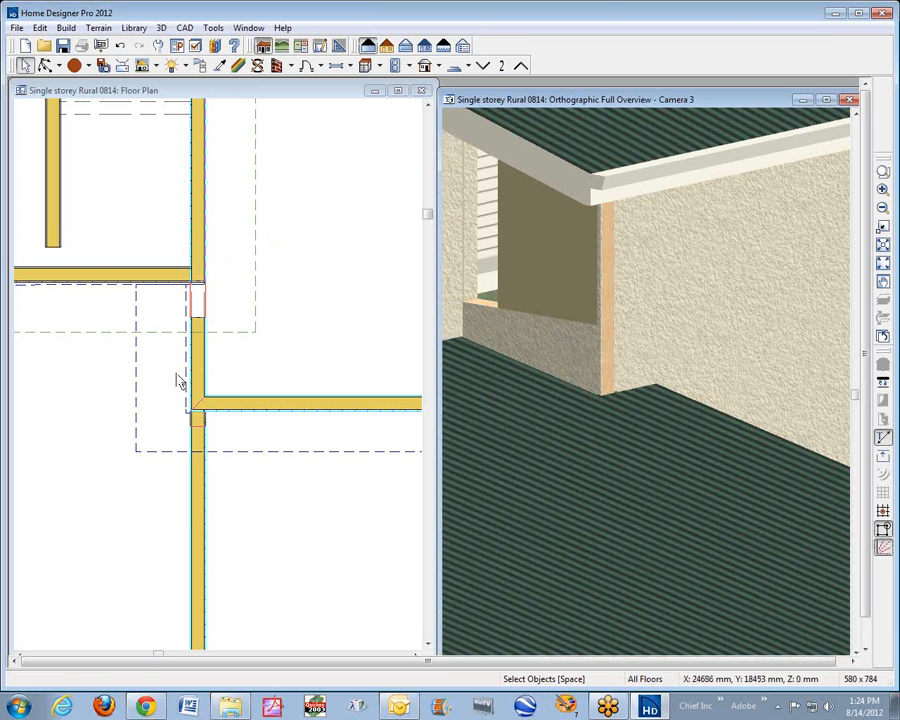
Pull the lower roof plane's edge slightly back from the low wall beneath the gap.
click(532, 383)
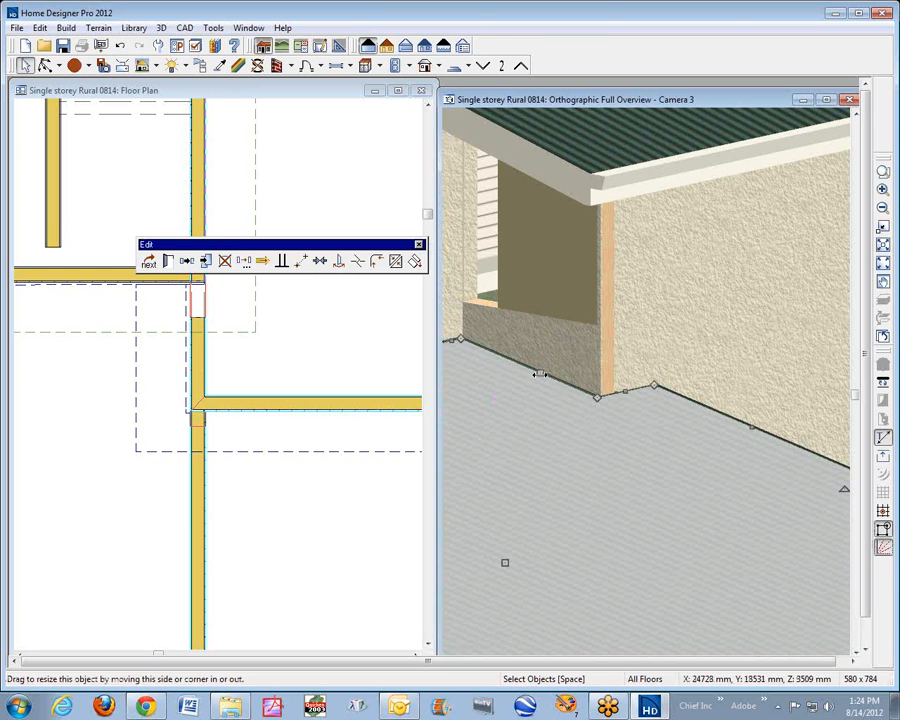
drag(536, 378, 534, 377)
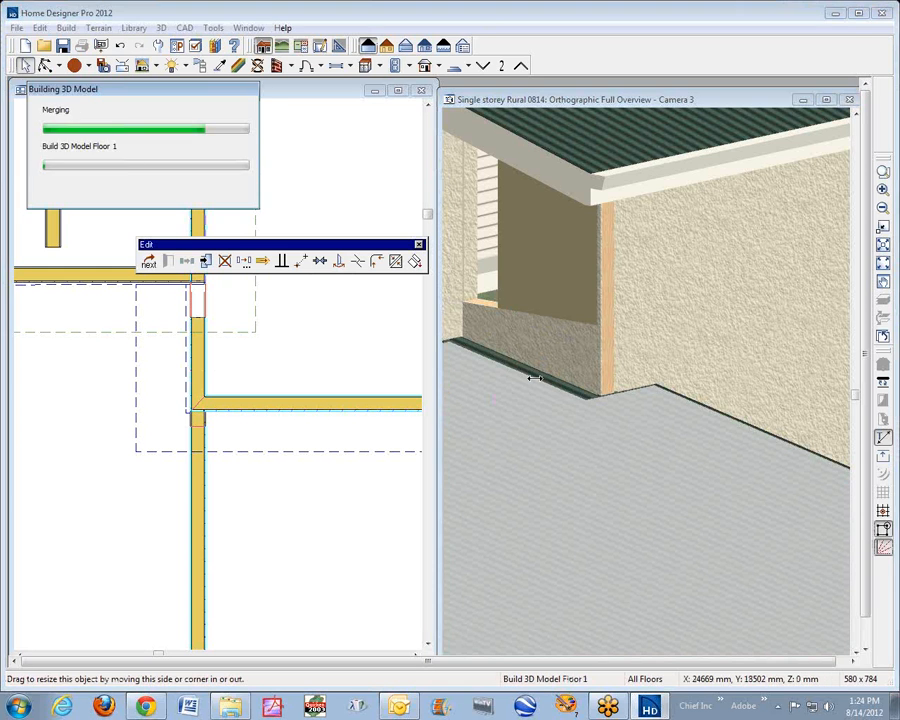
key(Escape)
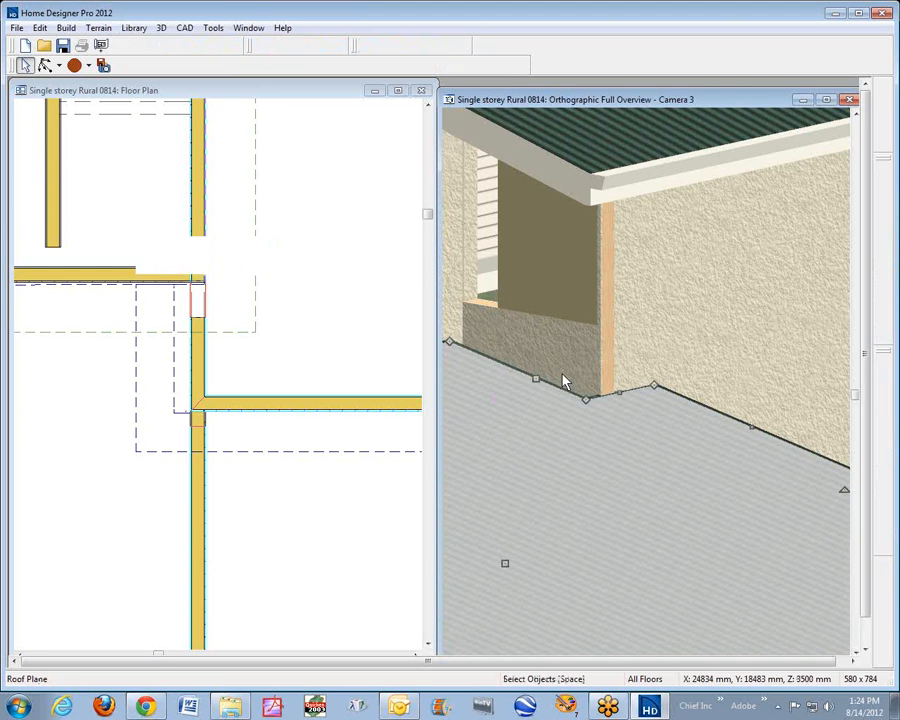
Delete the short invisible wall segment below the gap in the floor plan.
click(563, 378)
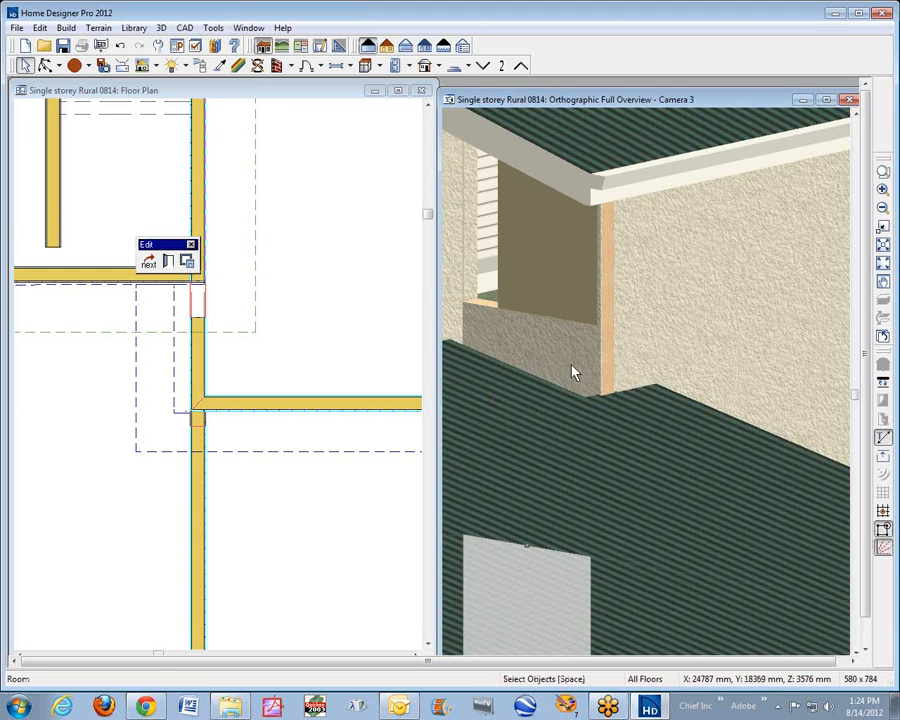
click(571, 364)
key(Escape)
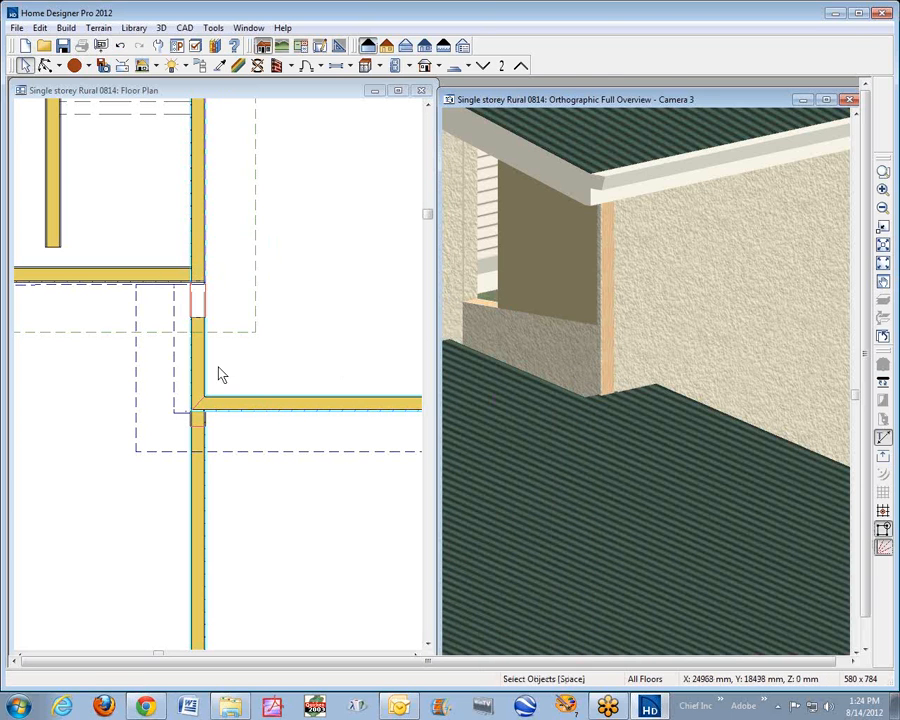
click(201, 368)
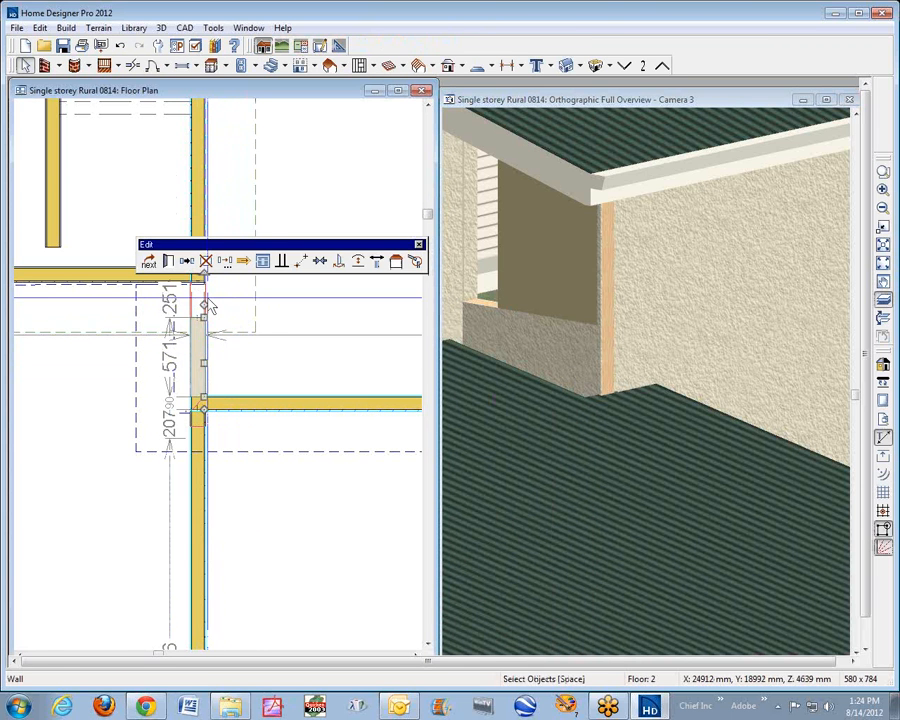
key(Escape)
click(208, 302)
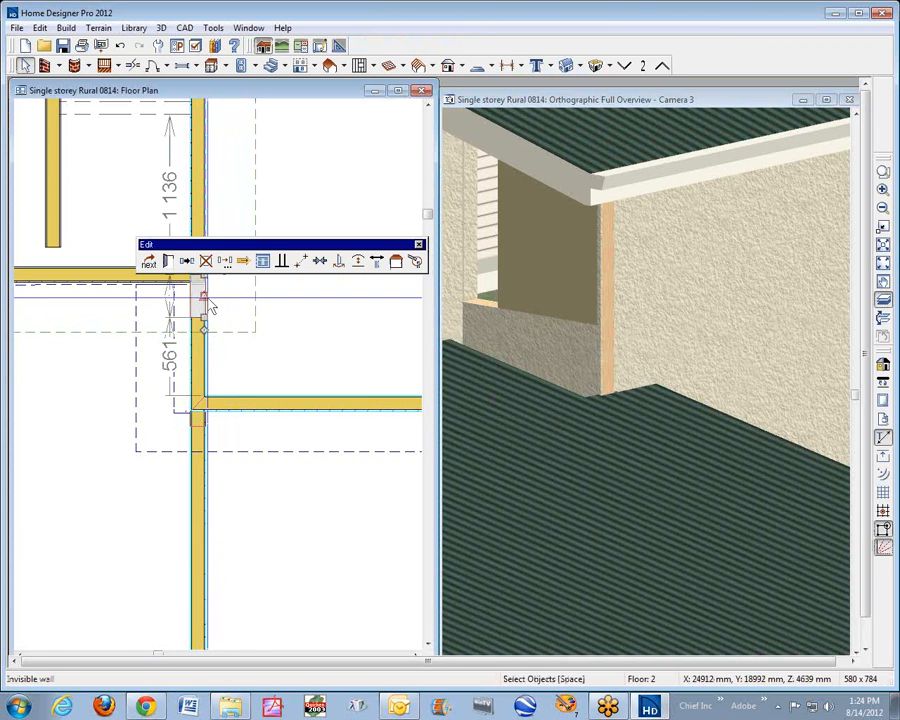
key(Delete)
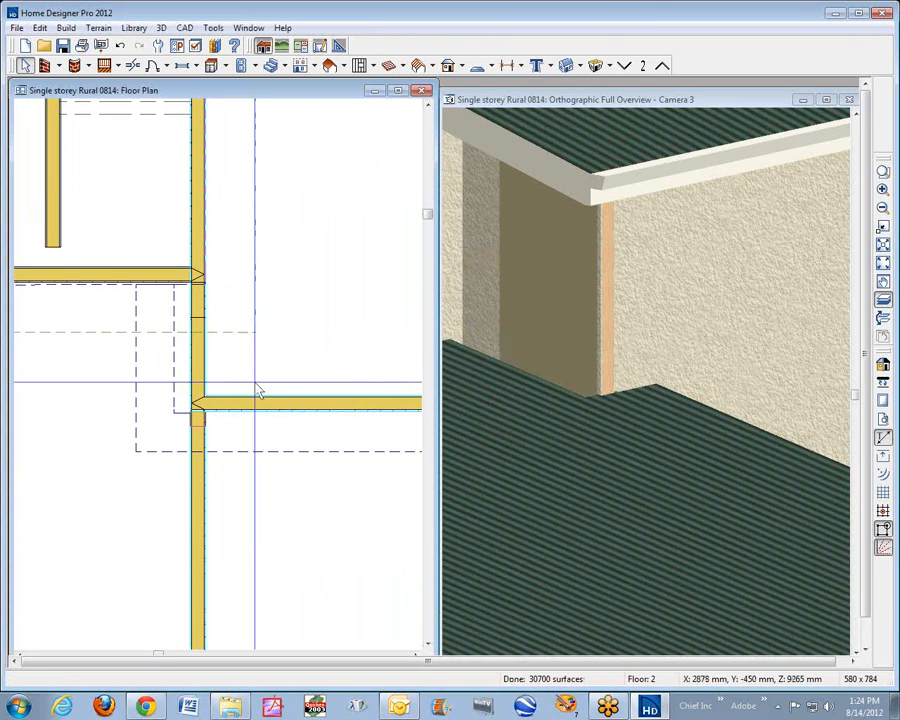
Try to delete the short attic wall at the gap in the floor plan, and check the wall segment adjoining it.
click(210, 320)
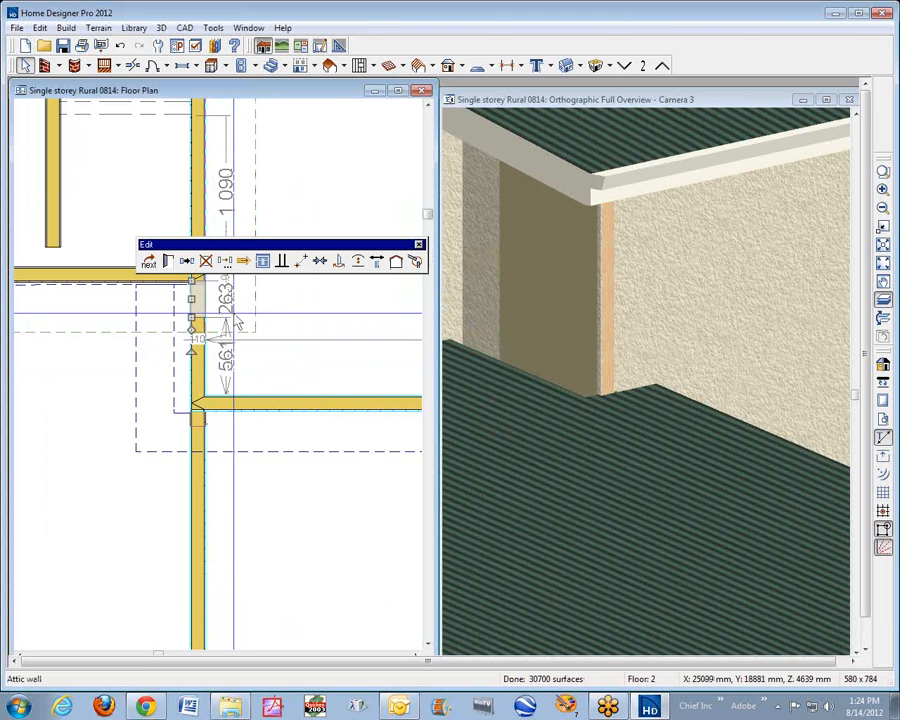
key(Delete)
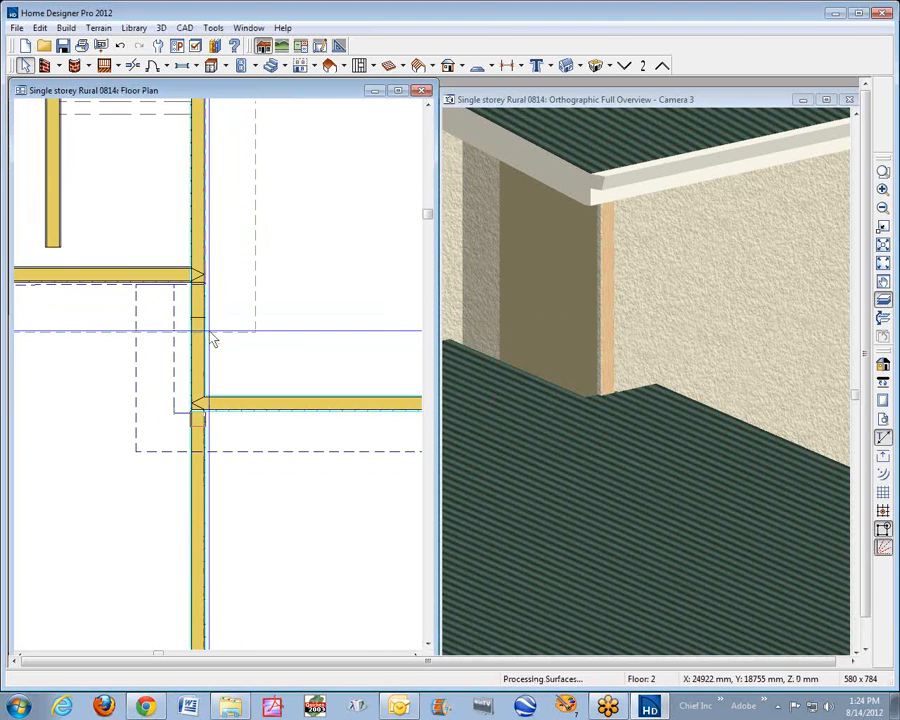
click(198, 352)
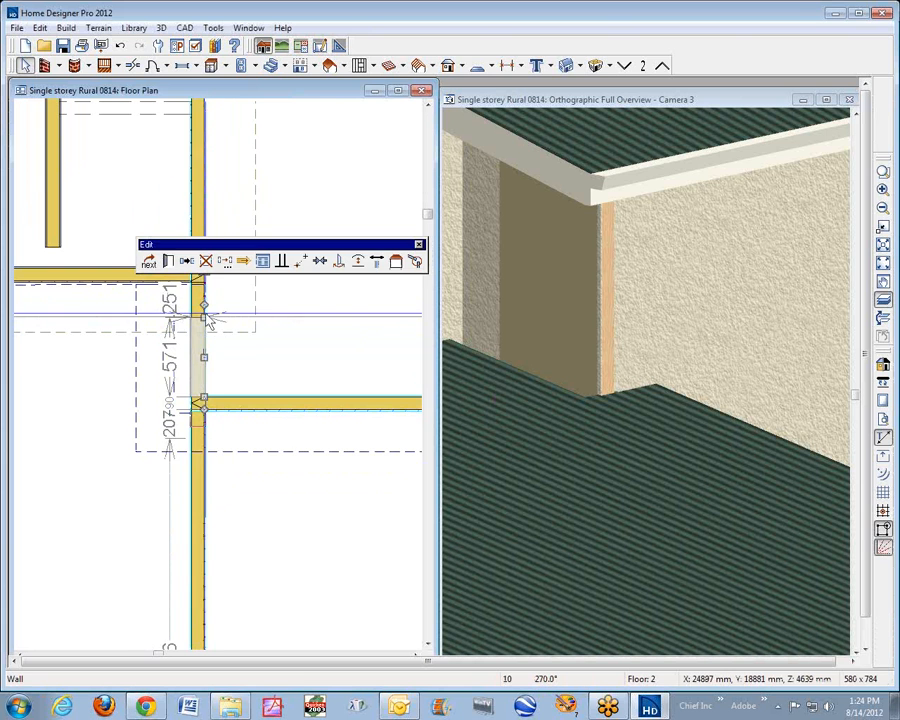
key(Escape)
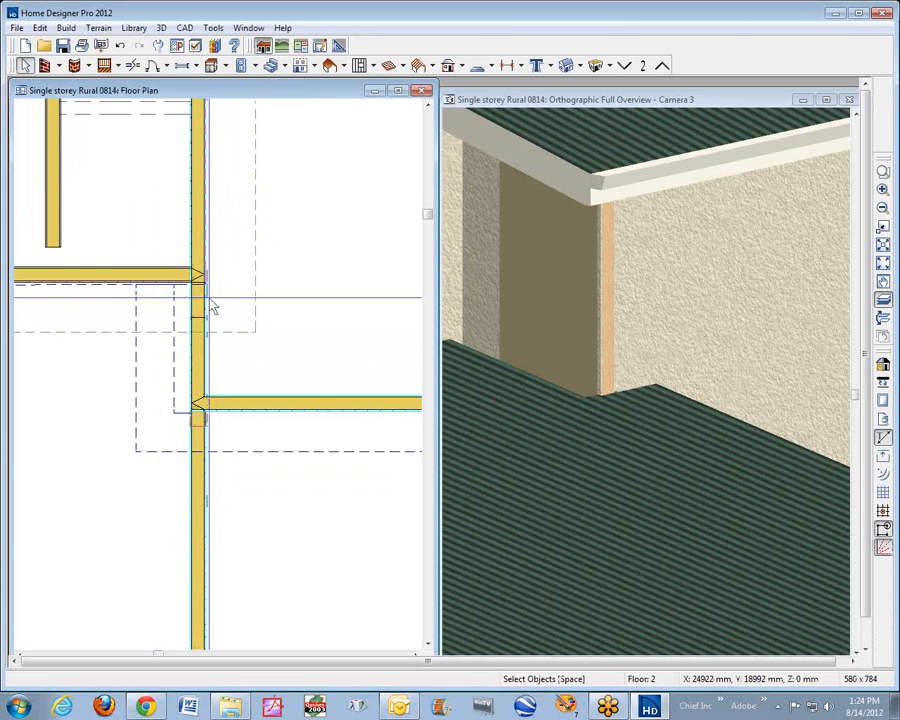
click(200, 364)
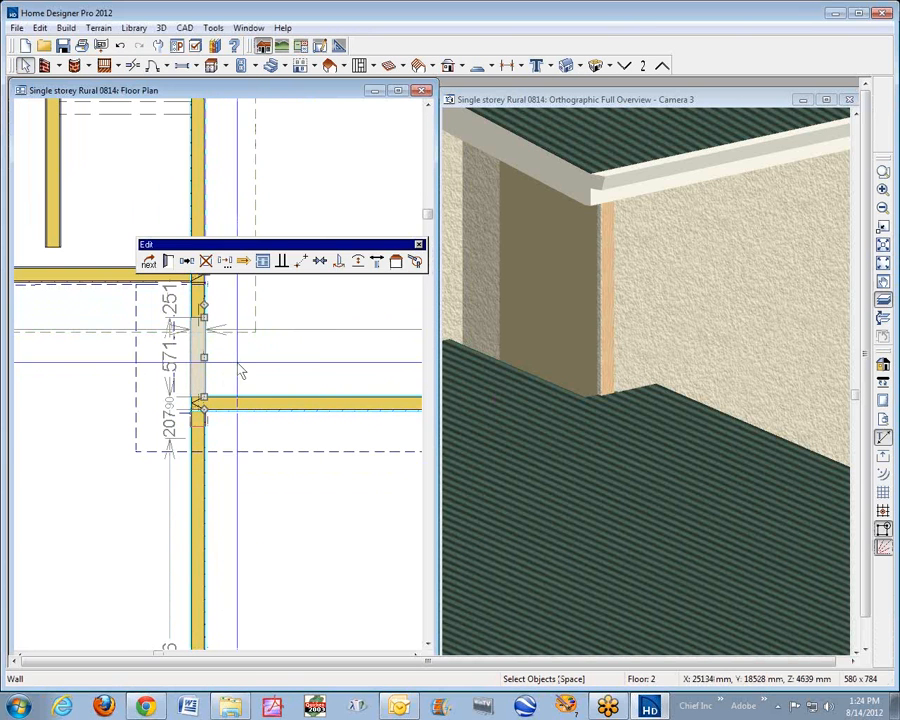
key(Escape)
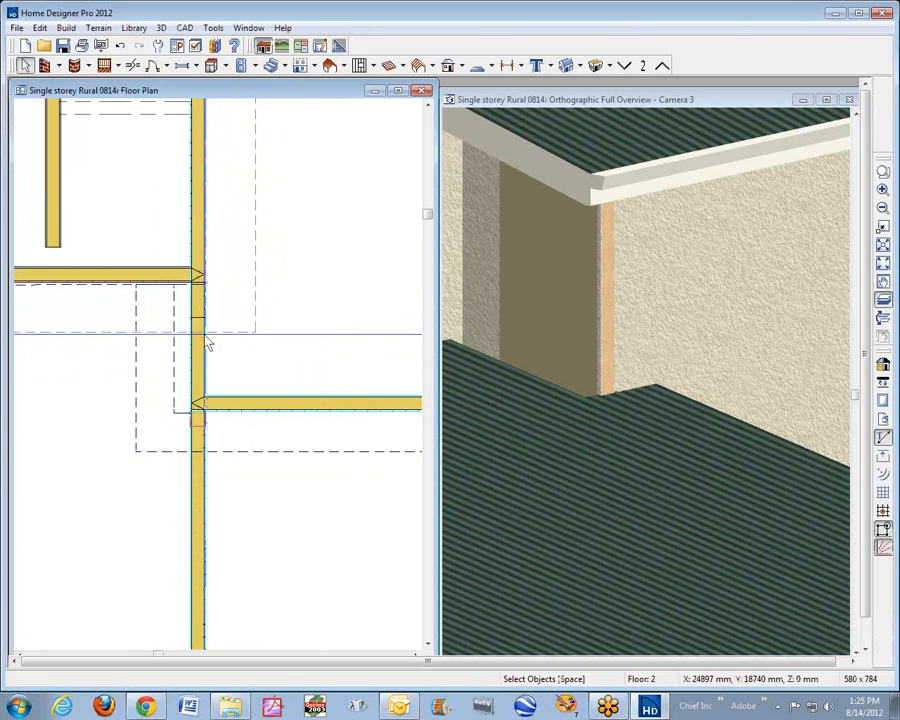
scroll(206, 350, up, 5)
scroll(208, 361, up, 3)
scroll(205, 358, down, 5)
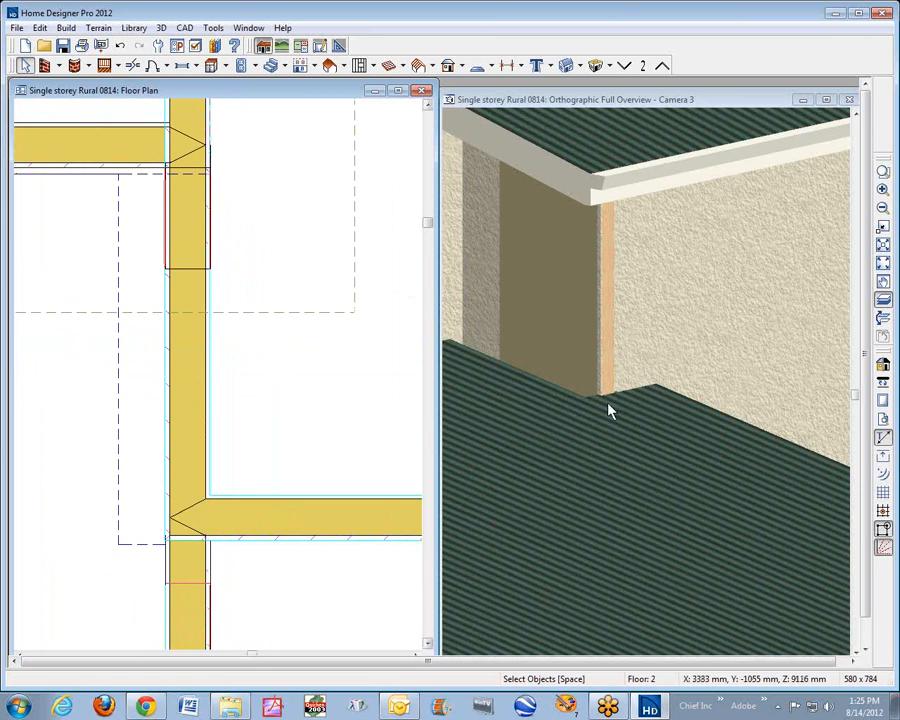
Shift the short notch edge of the lower roof plane slightly past the exposed wall corner, and review the roof junction.
click(620, 405)
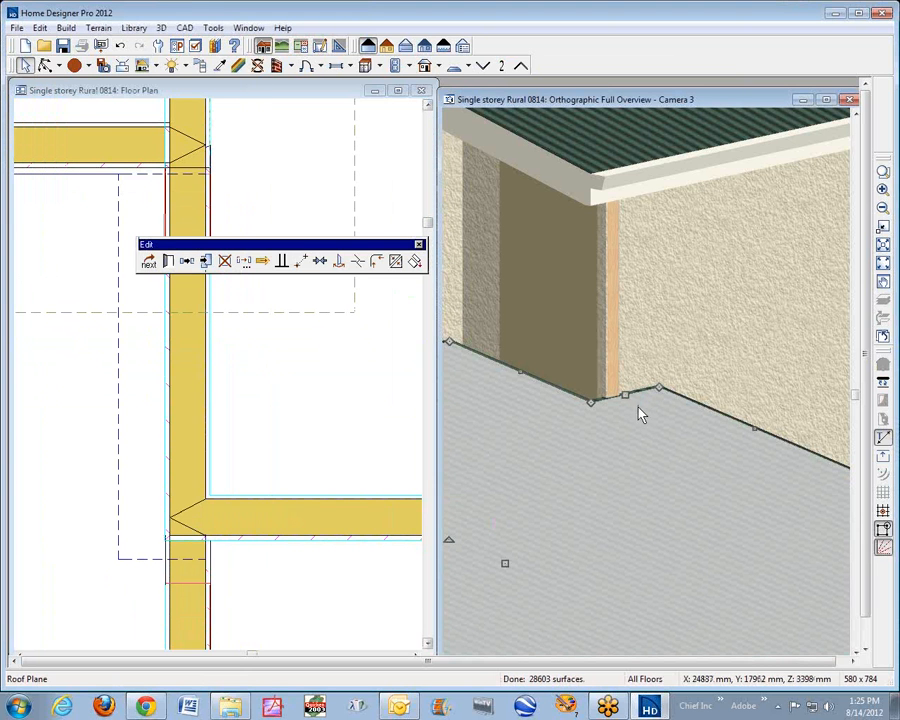
click(327, 496)
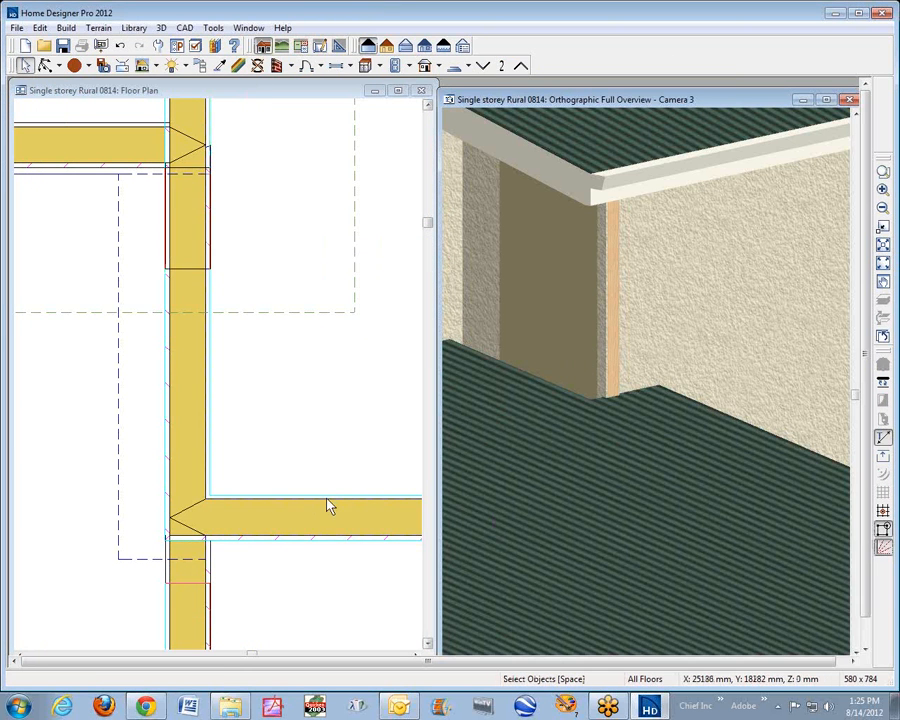
scroll(573, 453, down, 5)
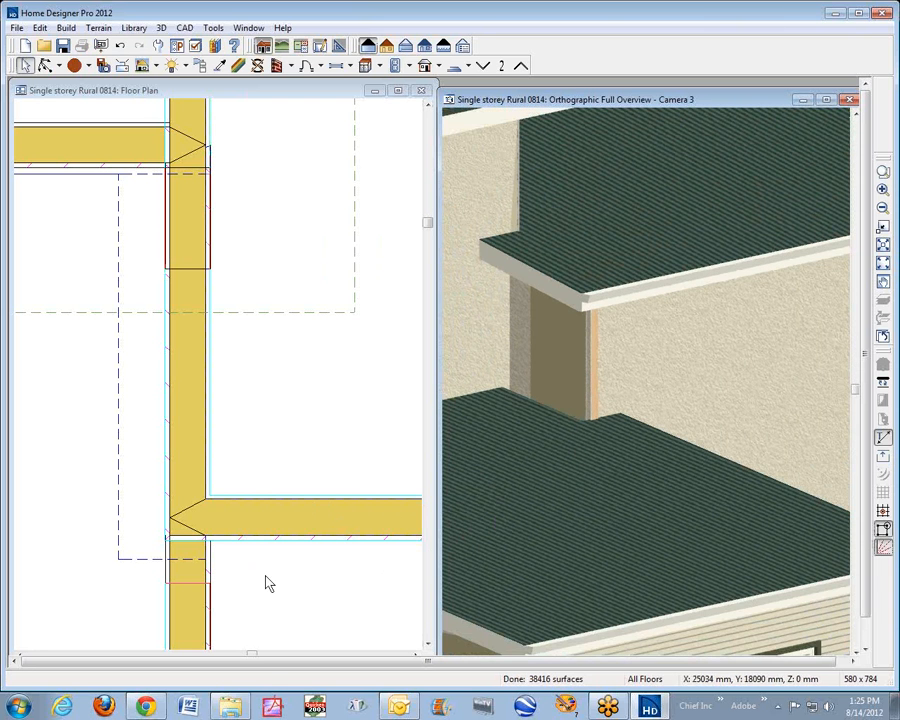
click(883, 207)
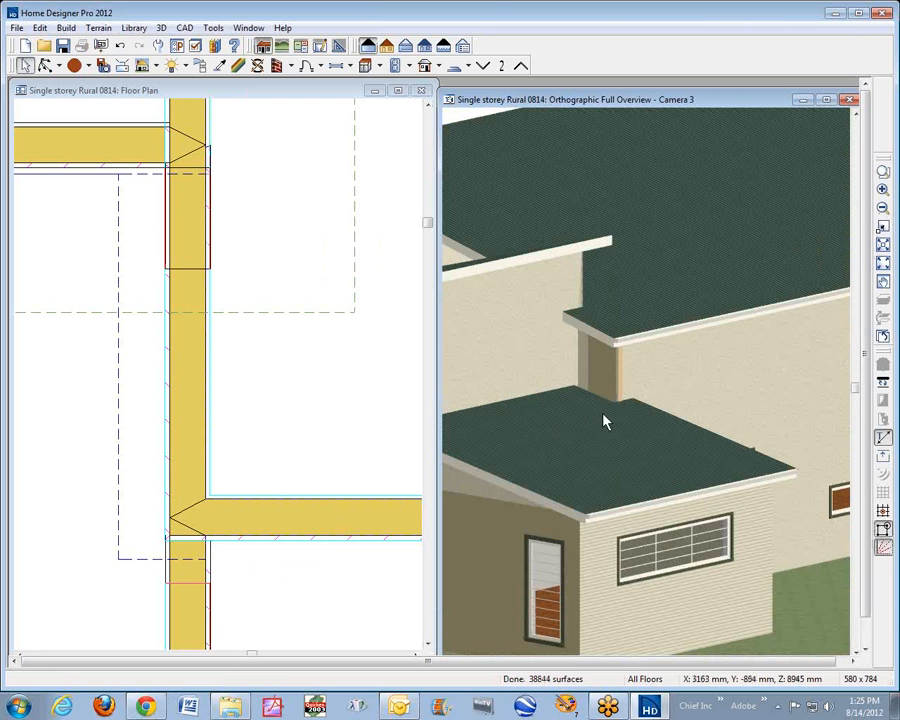
Move the lower roof plane's notch edge far out along the textured wall and back to just beyond the corner.
scroll(625, 408, up, 5)
click(619, 418)
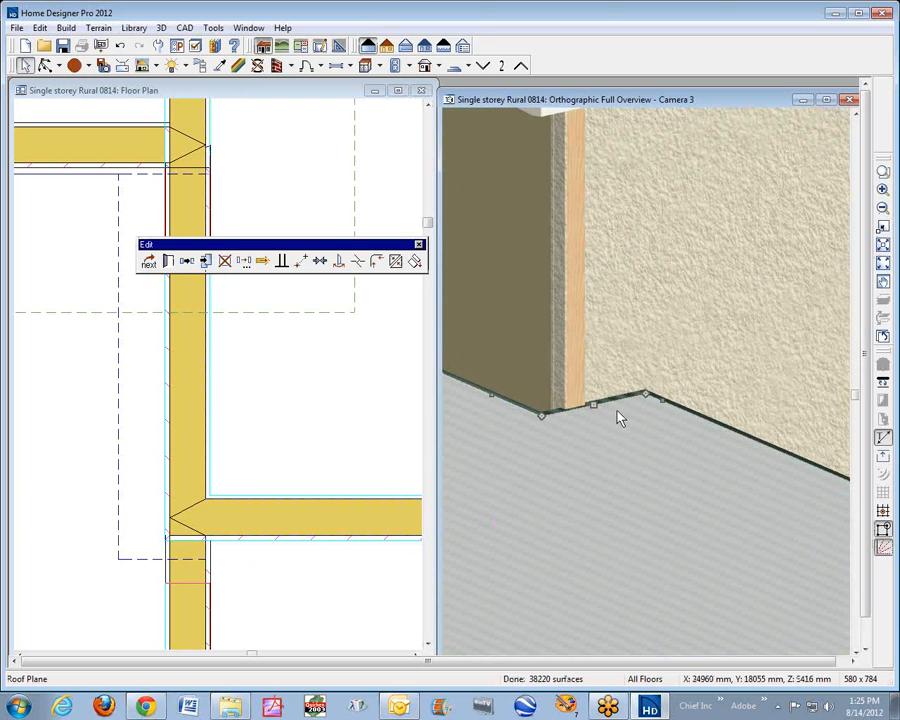
drag(594, 405, 707, 457)
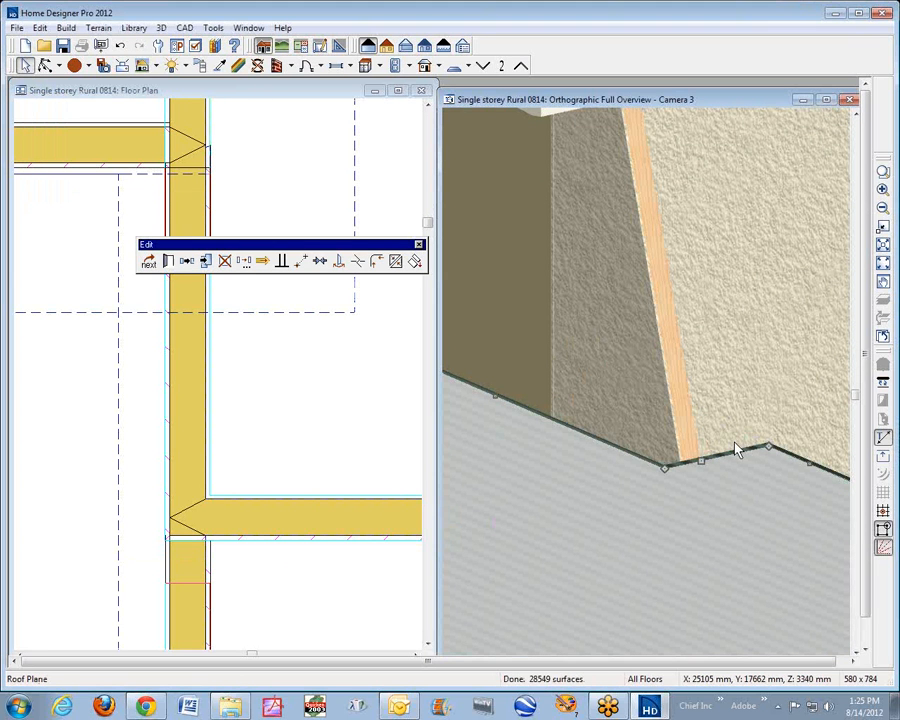
drag(701, 462, 574, 416)
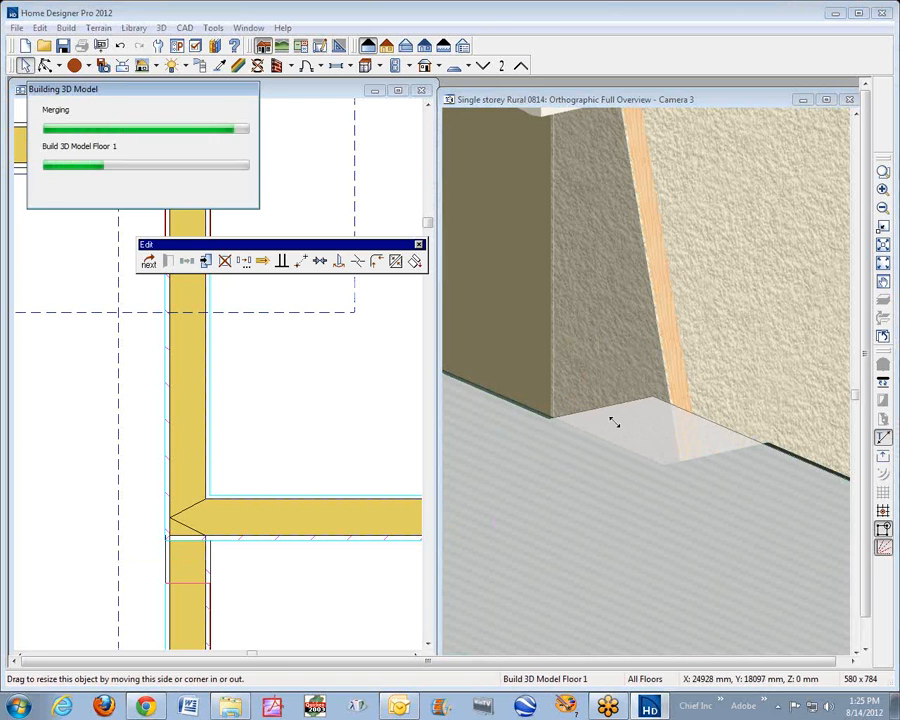
key(space)
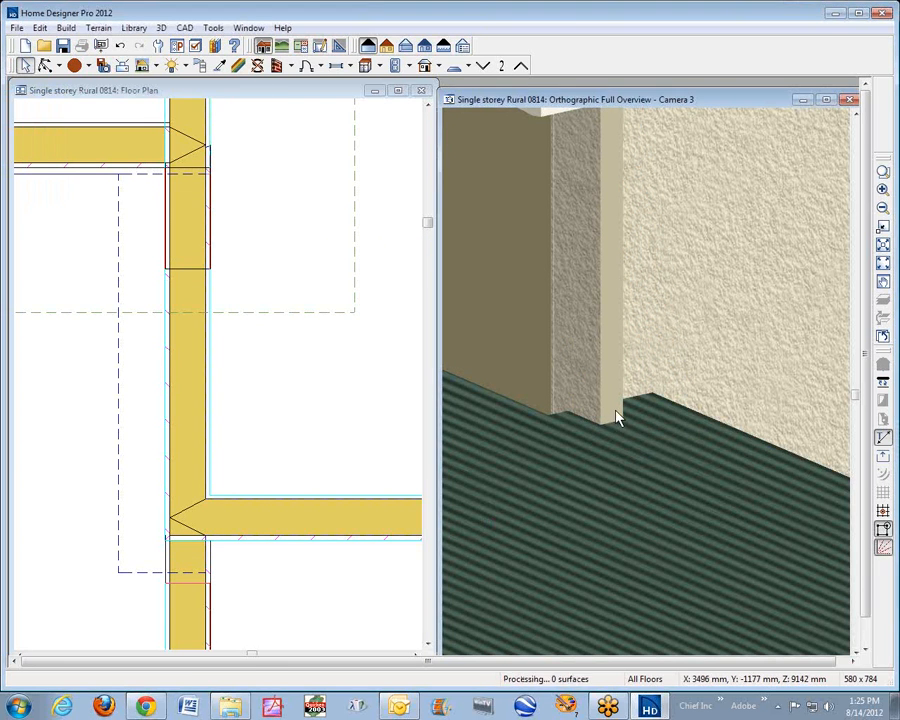
Lower the top edge of the narrow wall panel at the corner to just below the lower roof surface in 3D.
click(589, 374)
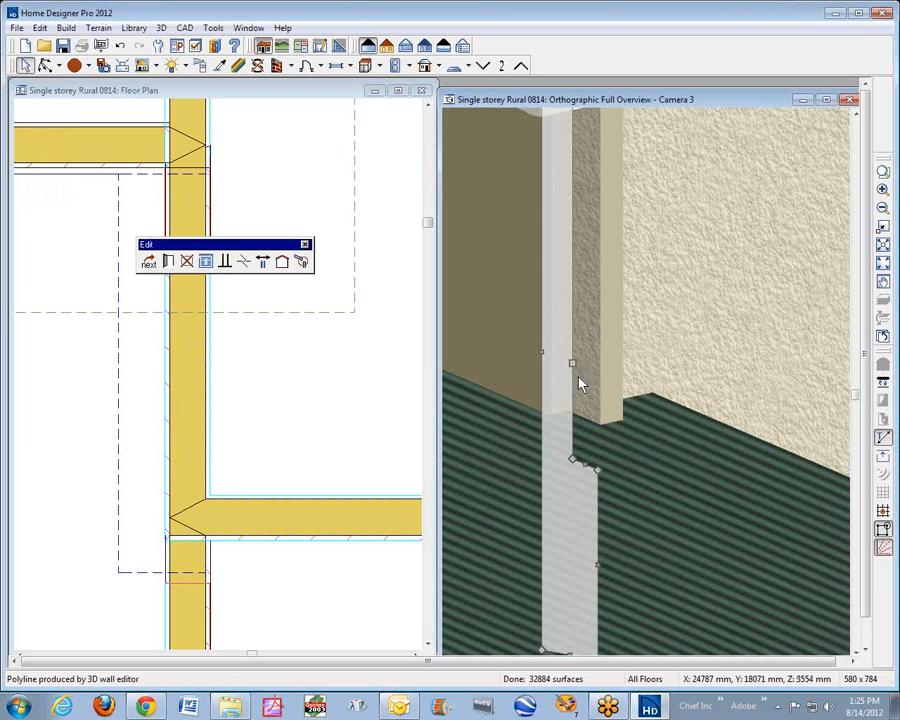
scroll(573, 368, down, 7)
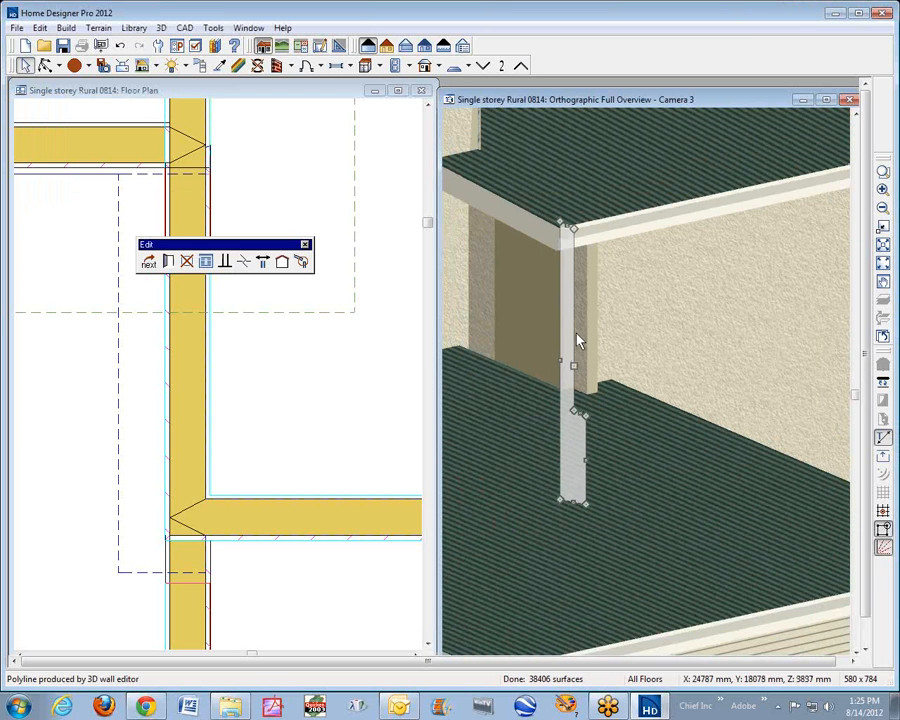
scroll(575, 342, up, 2)
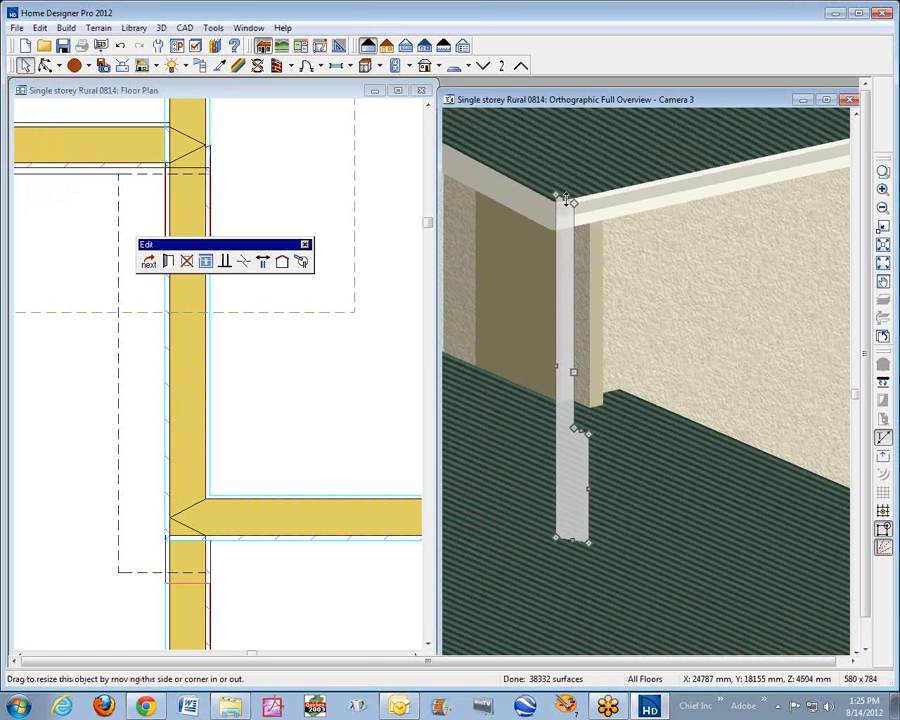
drag(562, 200, 544, 391)
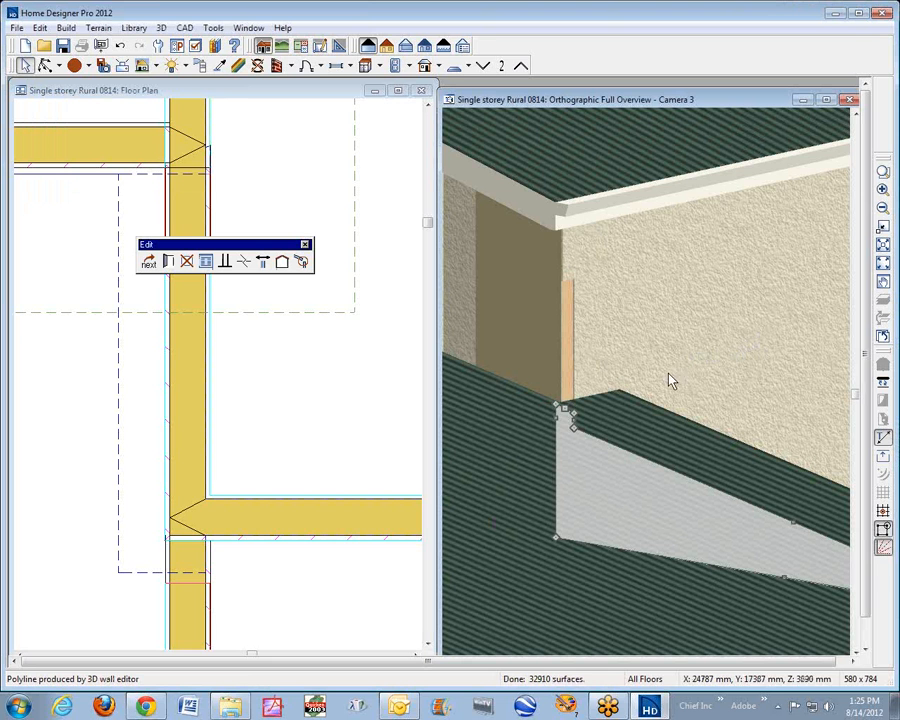
drag(562, 414, 560, 340)
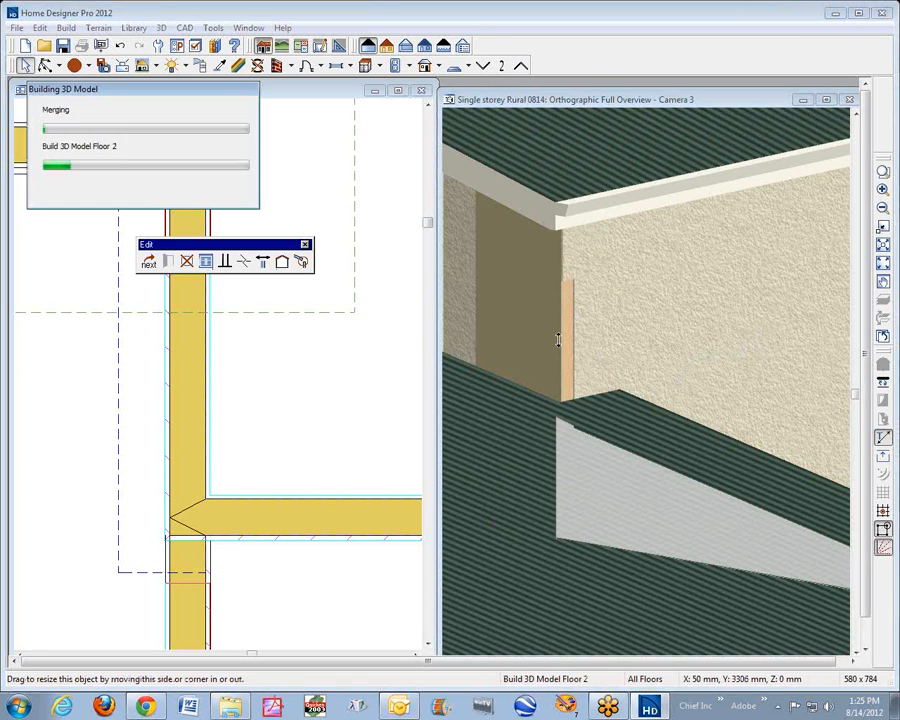
Check the exterior and interior surface materials and the wall type of the smooth wall under the upper roof, without changing them.
click(551, 320)
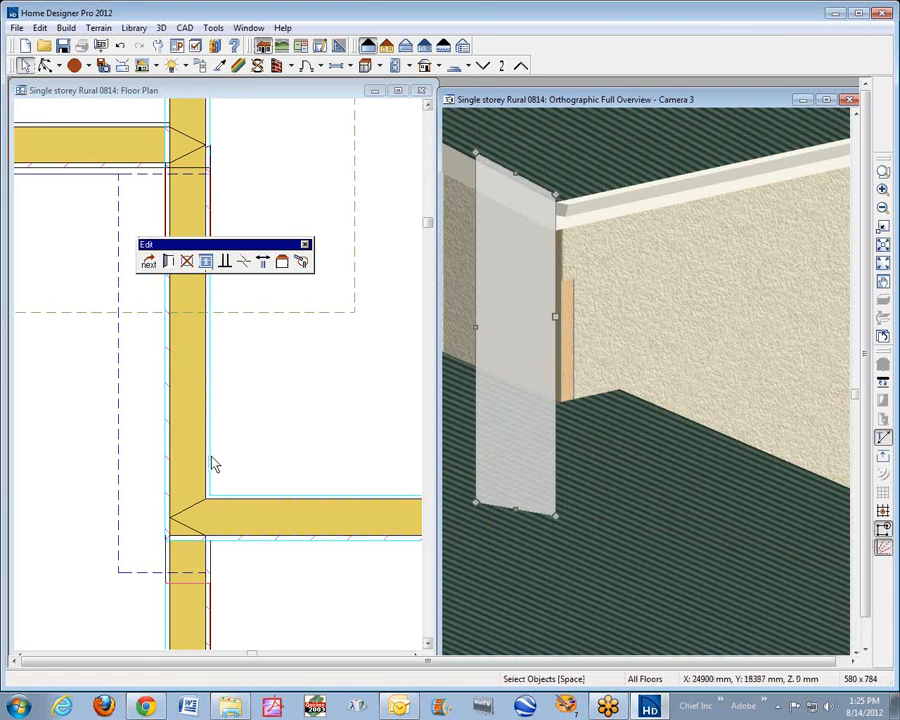
key(Escape)
click(538, 310)
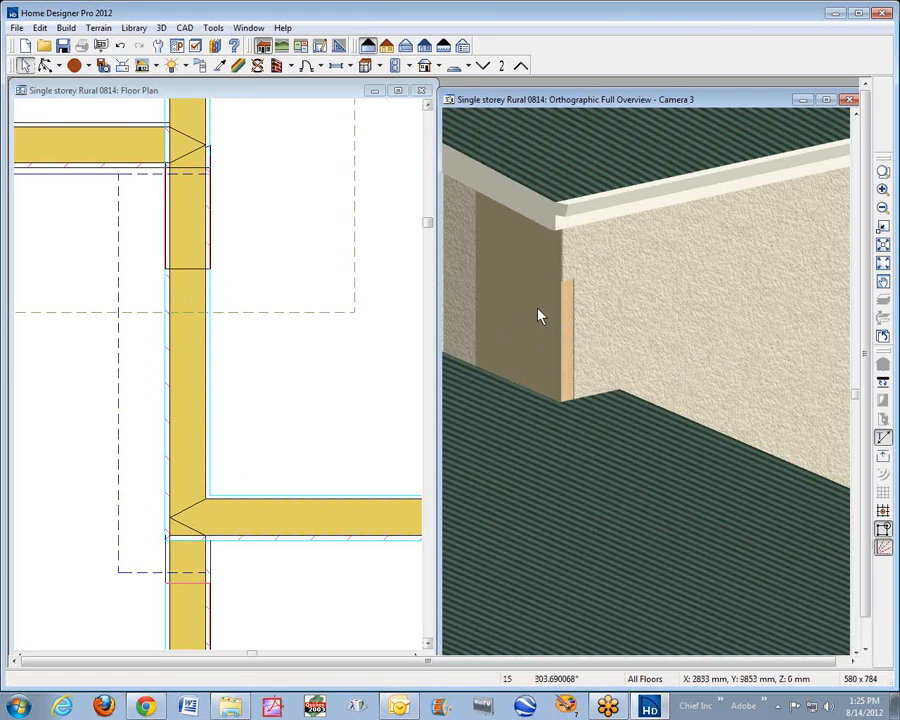
click(169, 262)
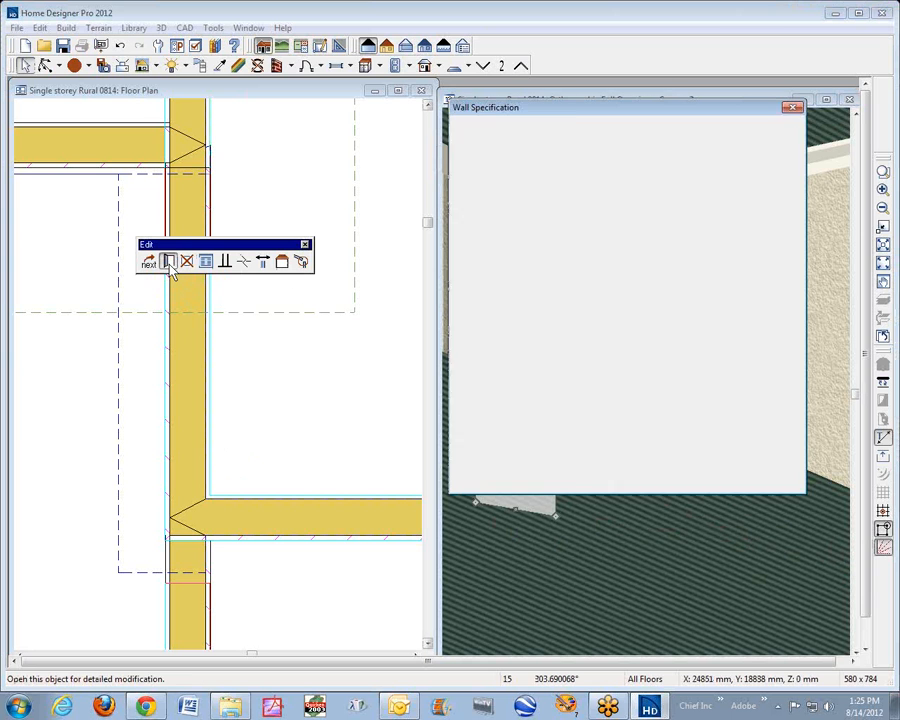
click(783, 128)
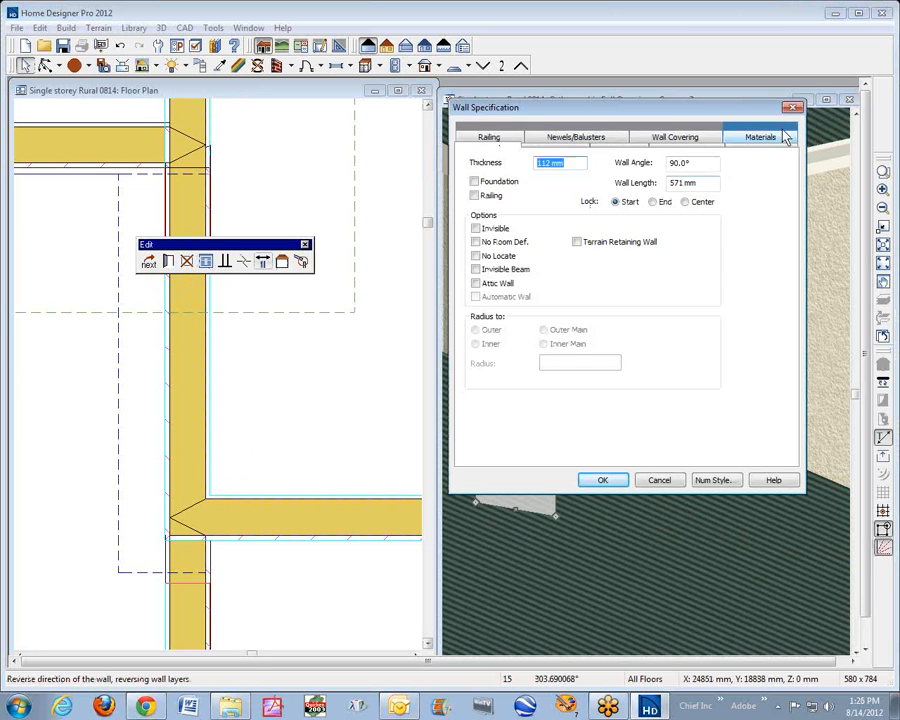
click(560, 188)
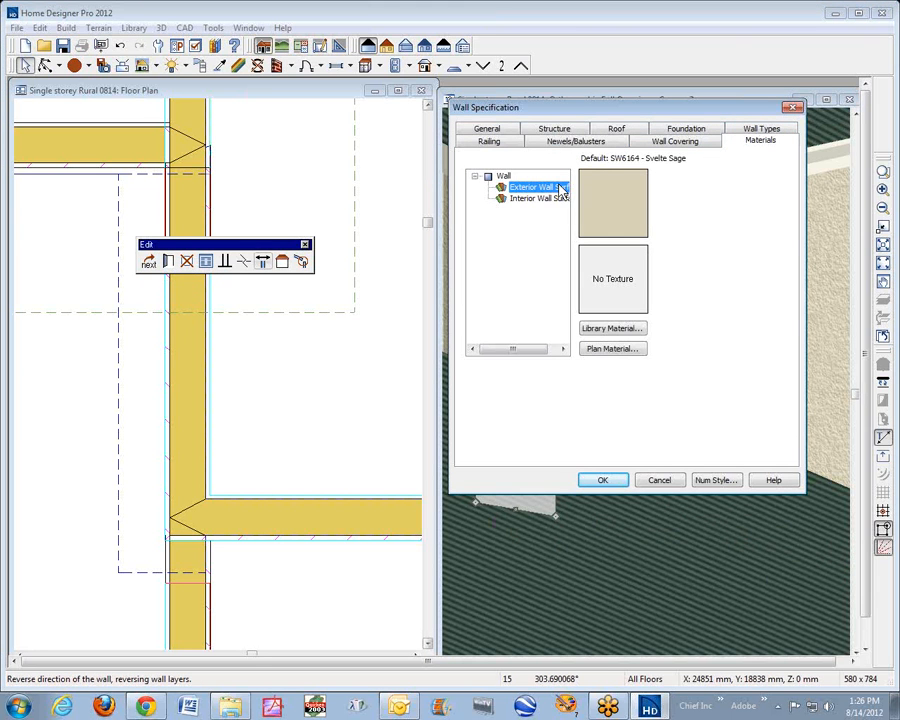
click(556, 199)
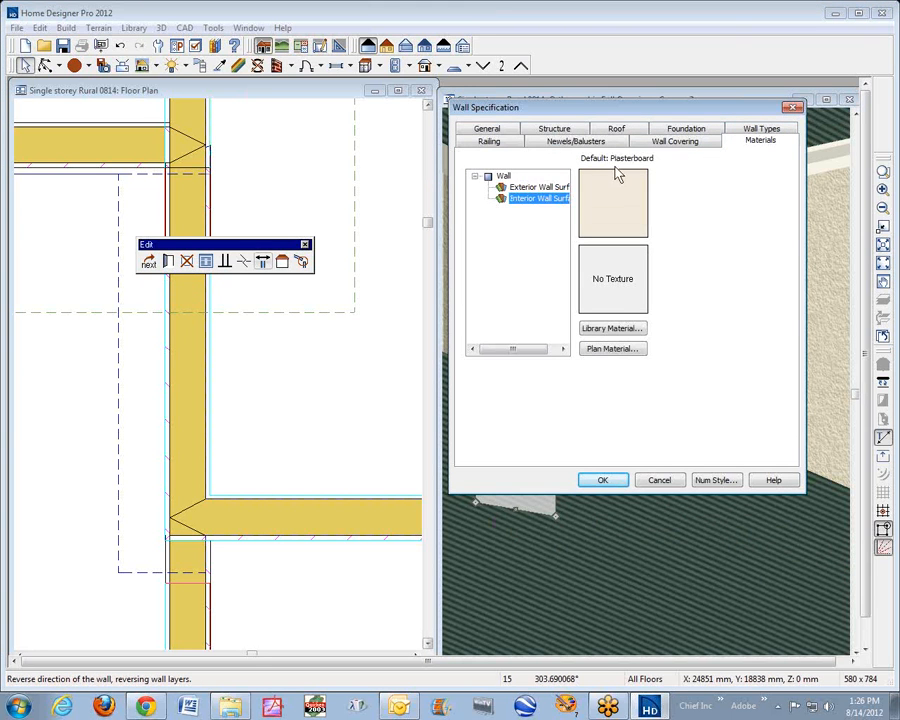
click(525, 187)
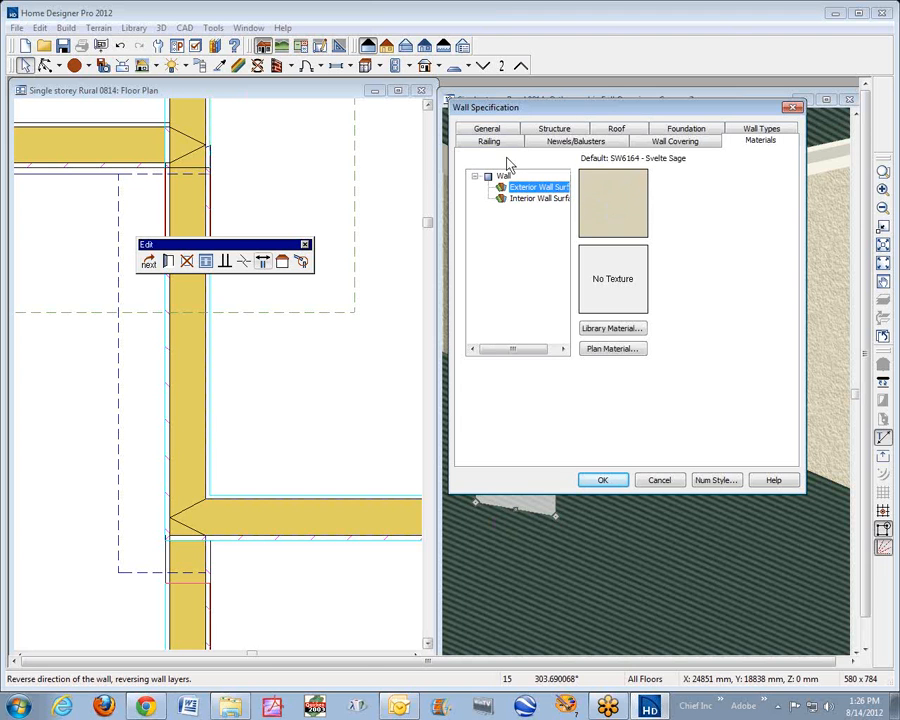
click(764, 130)
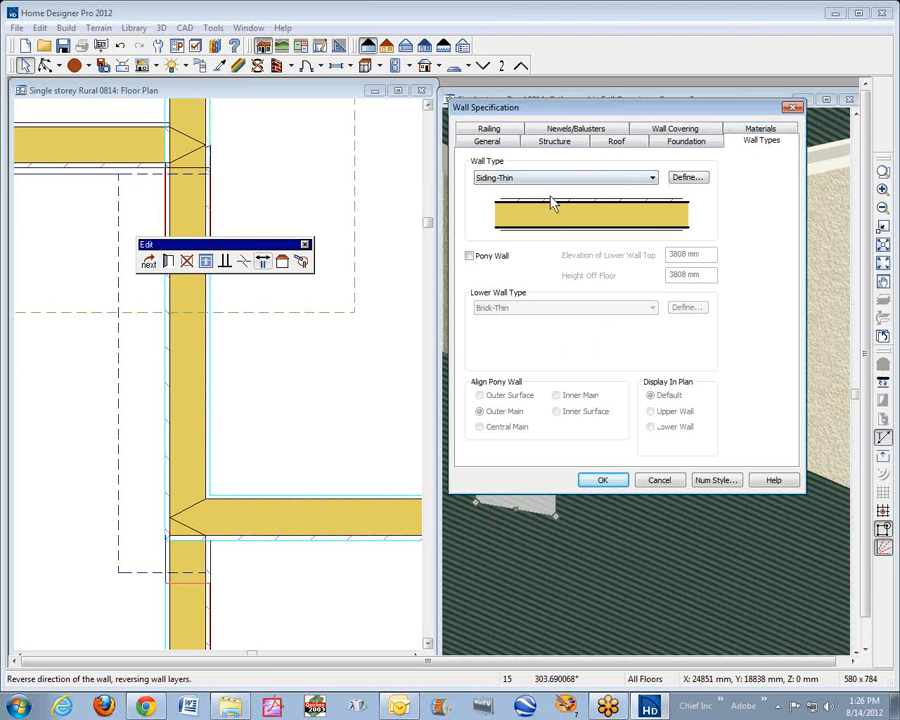
click(660, 480)
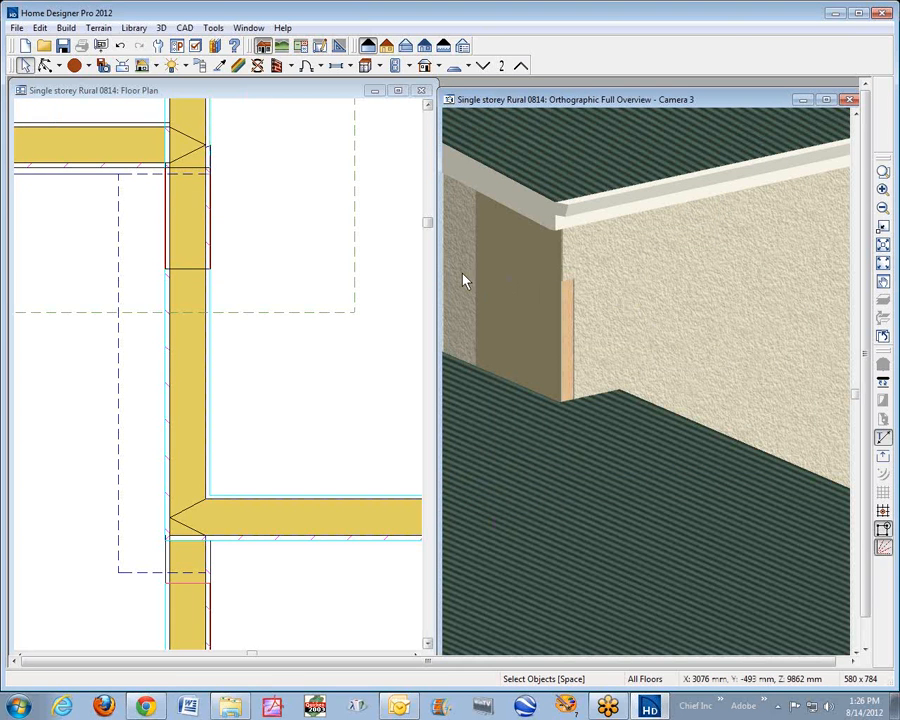
Extend the textured wall surface under the upper roof along to the outer corner so it covers the smooth brown panel.
click(467, 278)
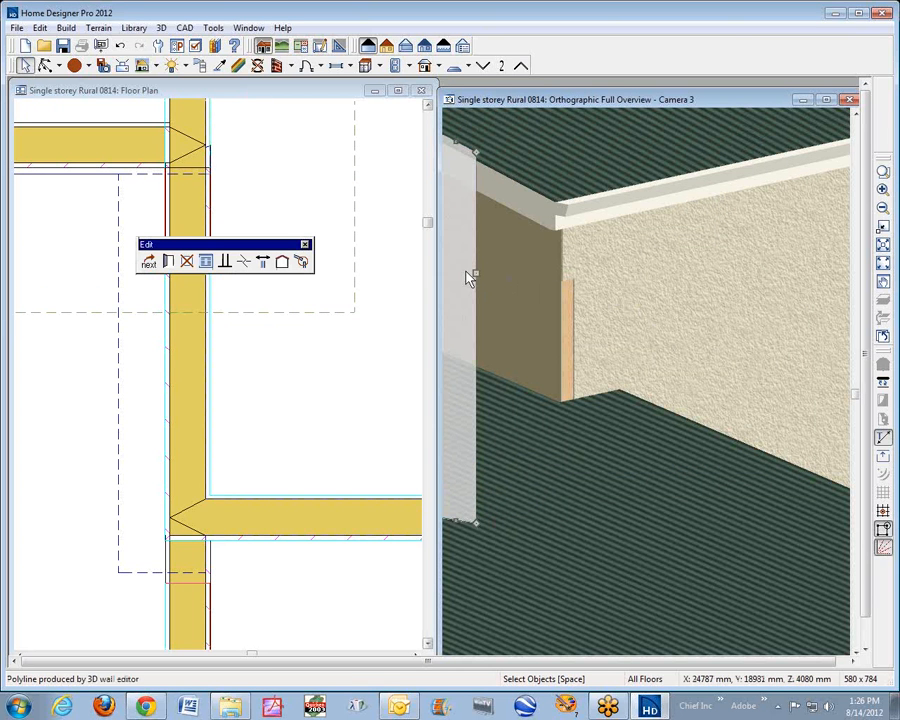
scroll(444, 281, down, 2)
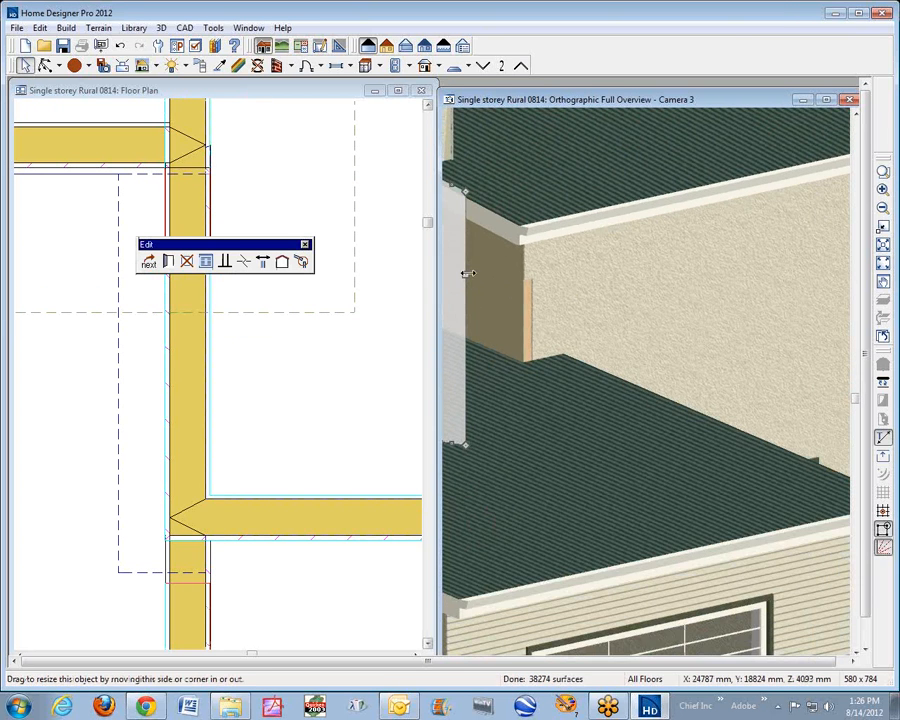
drag(467, 273, 526, 315)
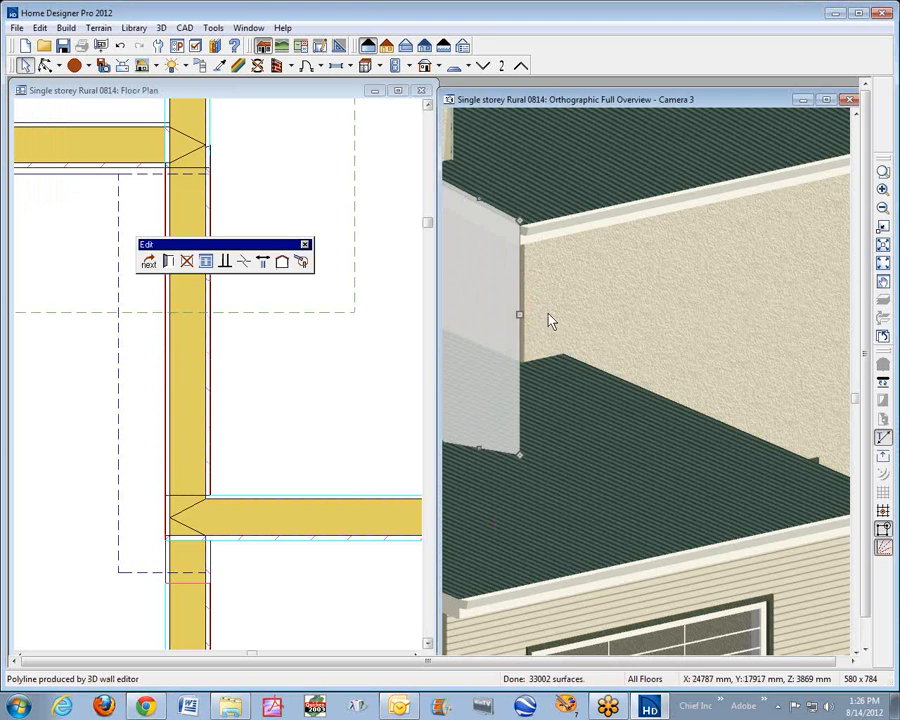
key(Escape)
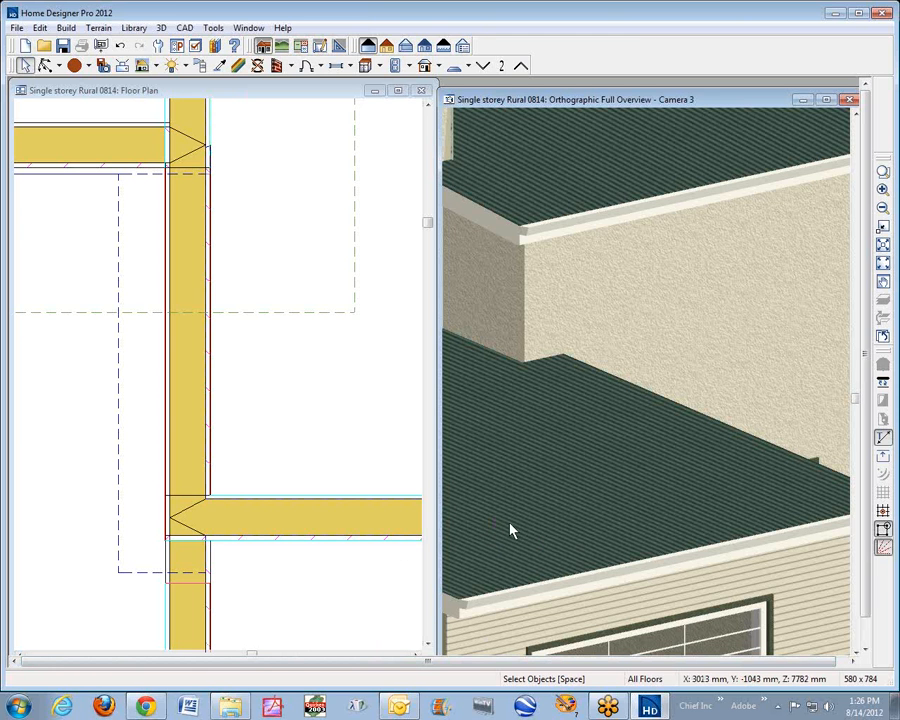
Examine the extents of the short corner wall and the adjoining long textured wall in 3D.
click(884, 207)
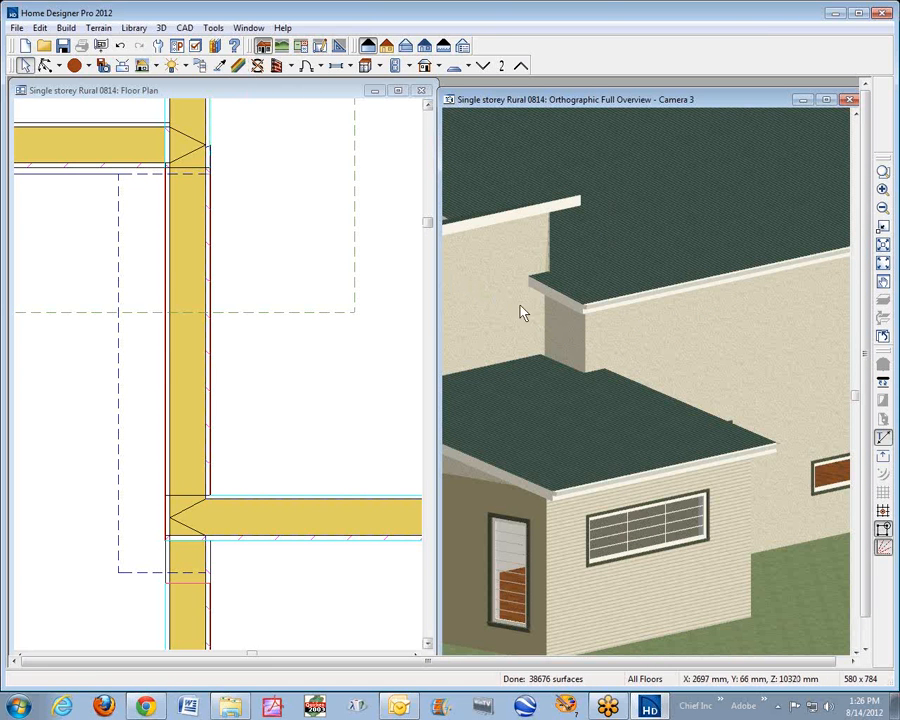
click(566, 337)
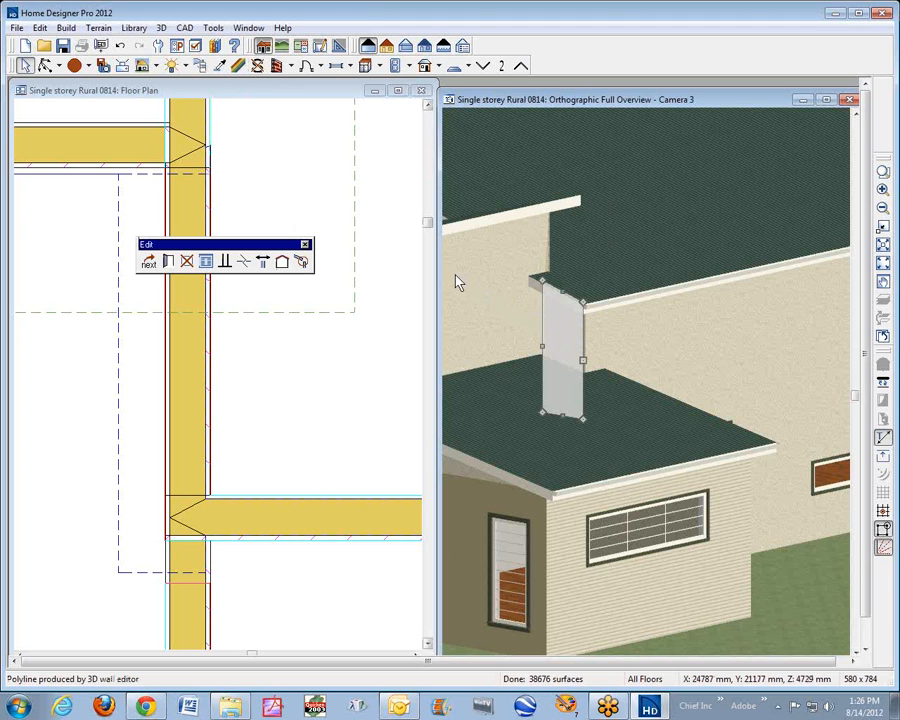
click(580, 316)
click(581, 316)
click(621, 314)
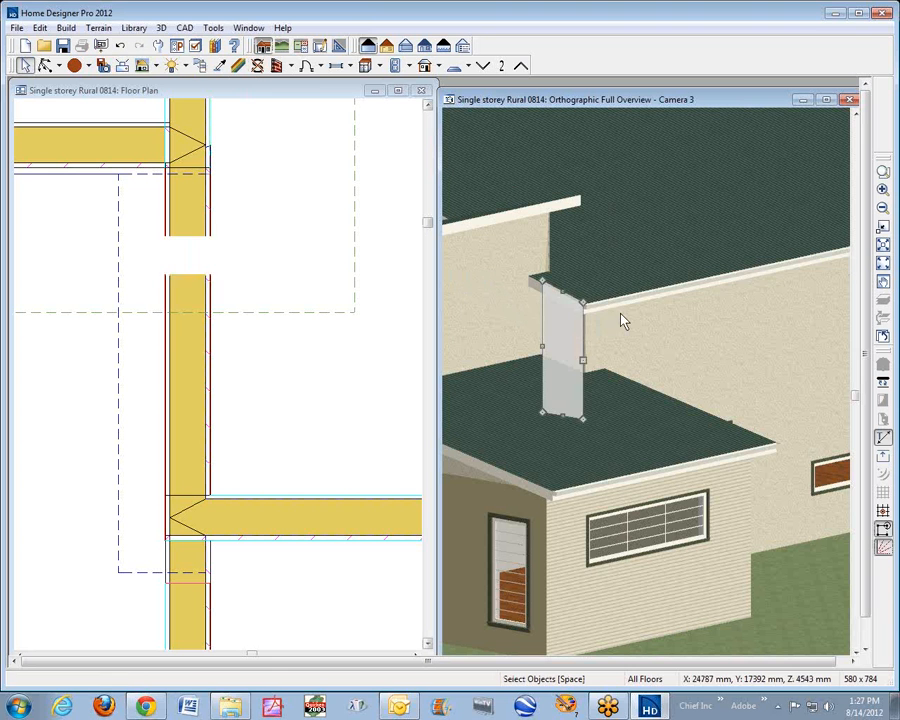
key(Delete)
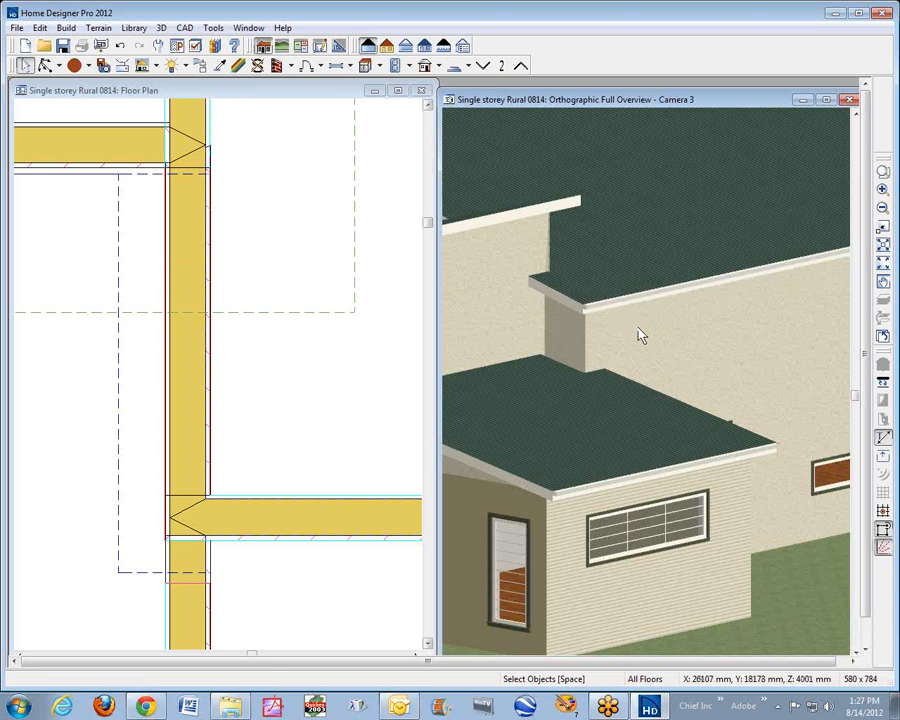
click(681, 357)
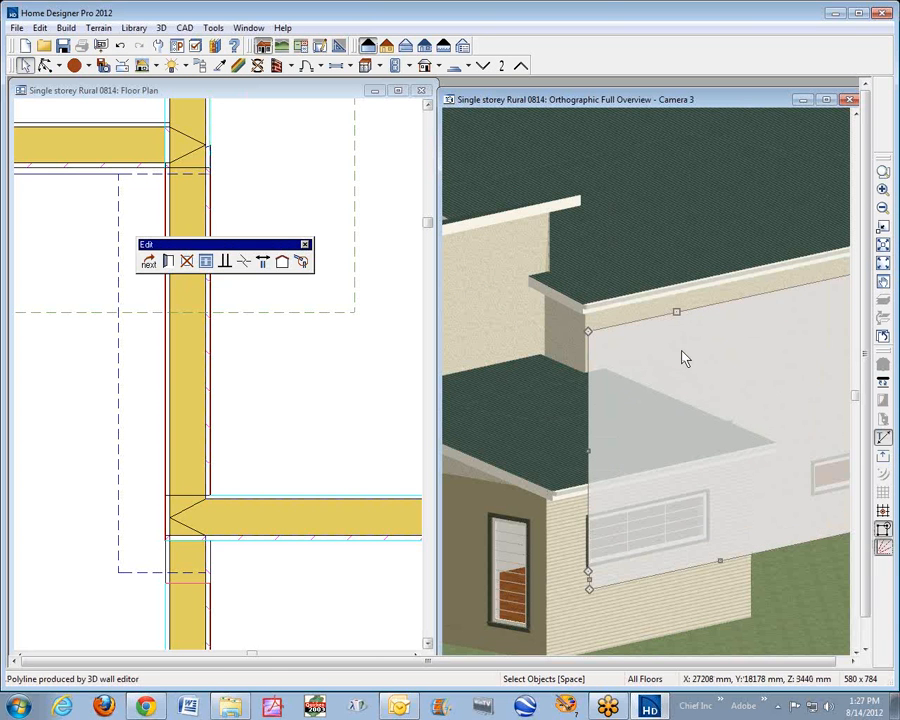
key(Delete)
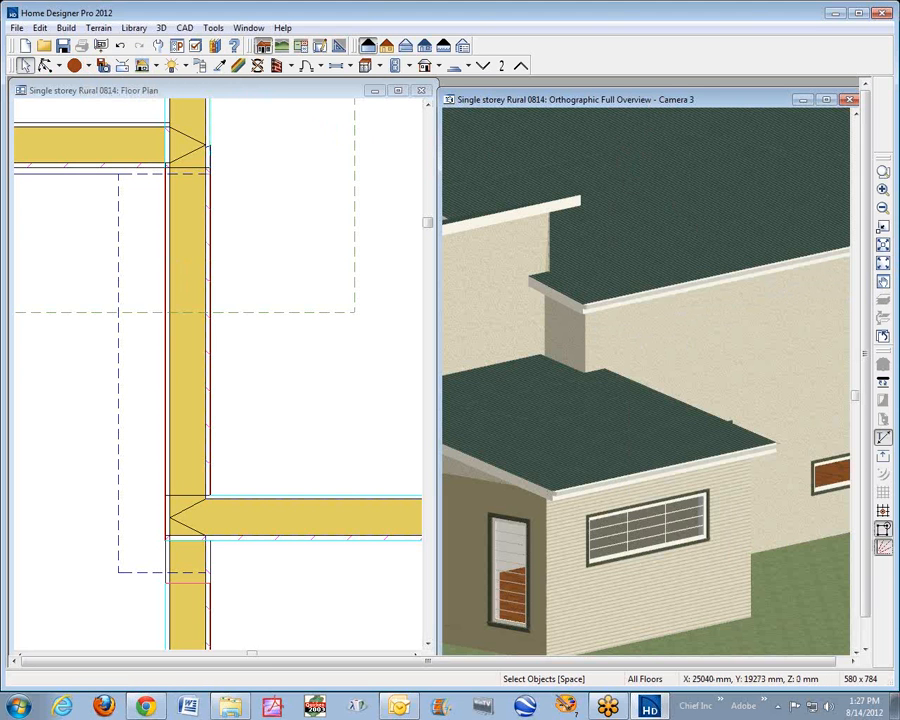
Inspect the smooth triangular gable wall above the lower roof from the opposite side of the house.
click(42, 66)
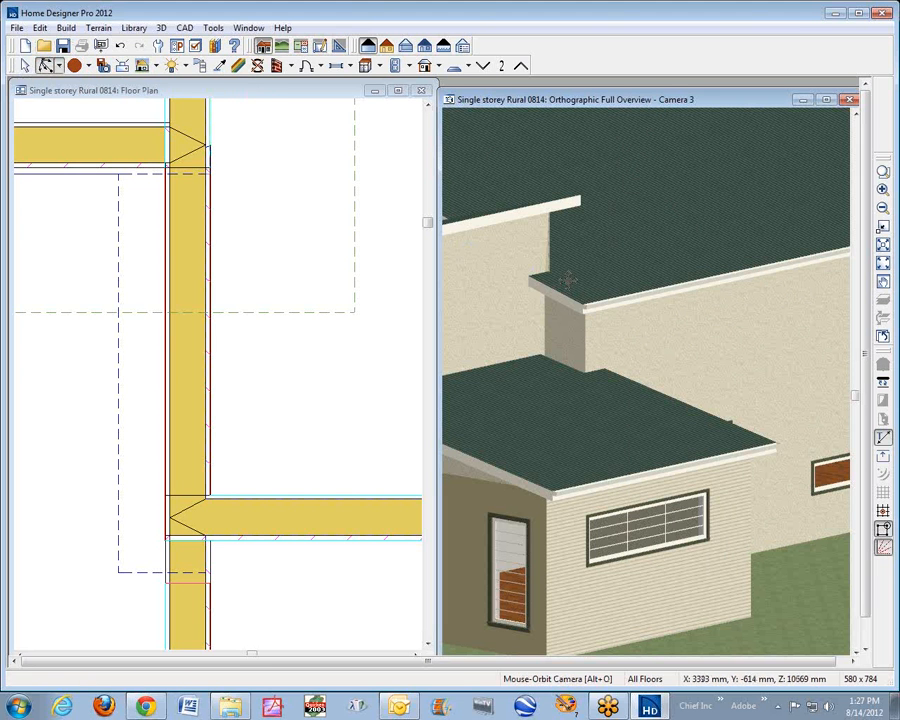
drag(640, 301, 382, 267)
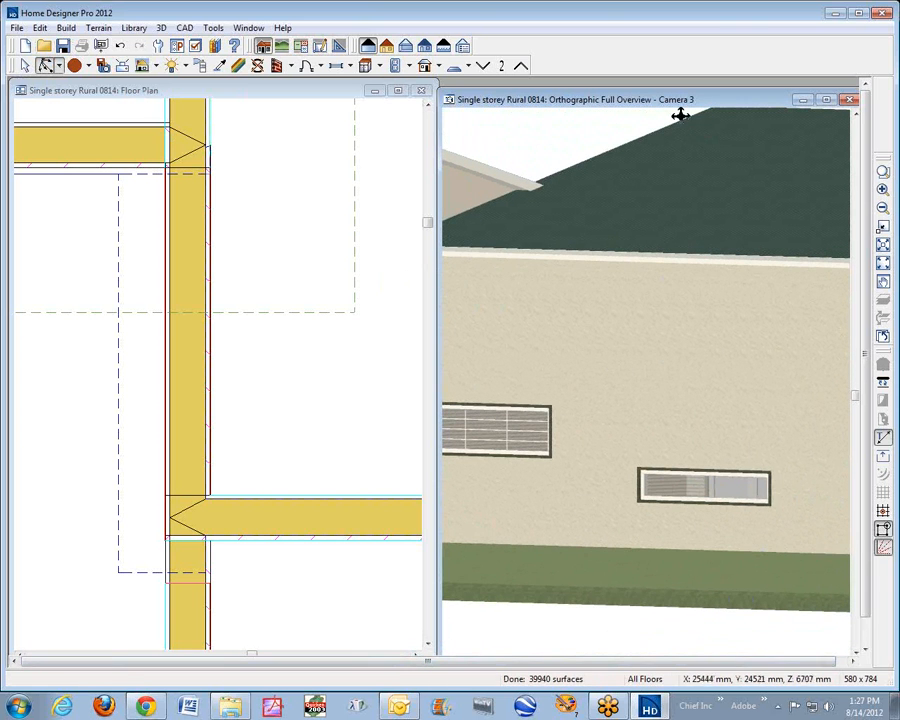
mouse_move(697, 108)
mouse_down()
mouse_move(703, 95)
mouse_move(691, 89)
mouse_up()
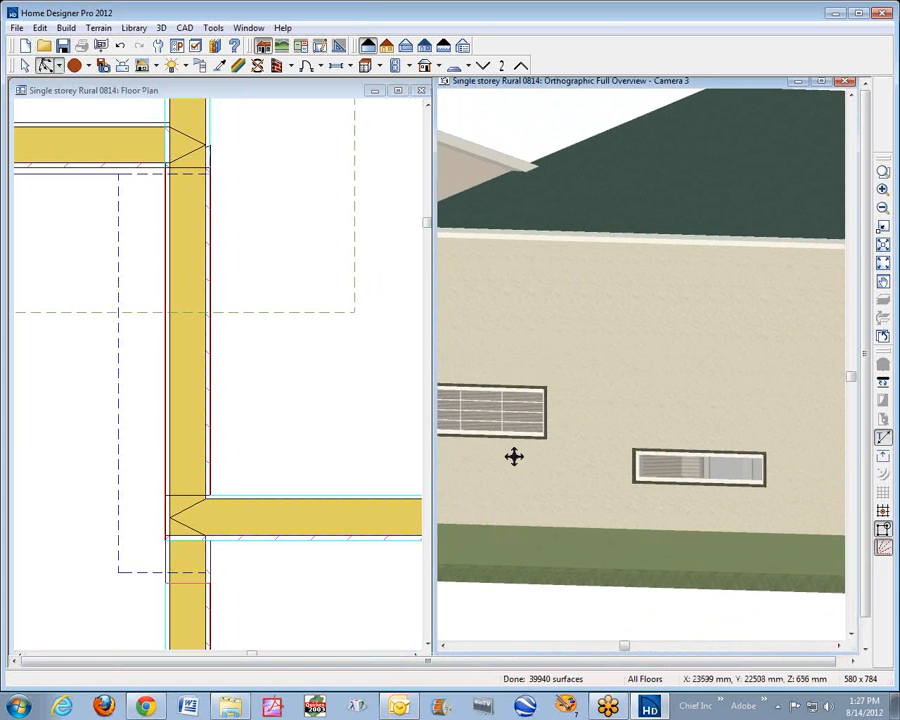
click(442, 646)
click(441, 648)
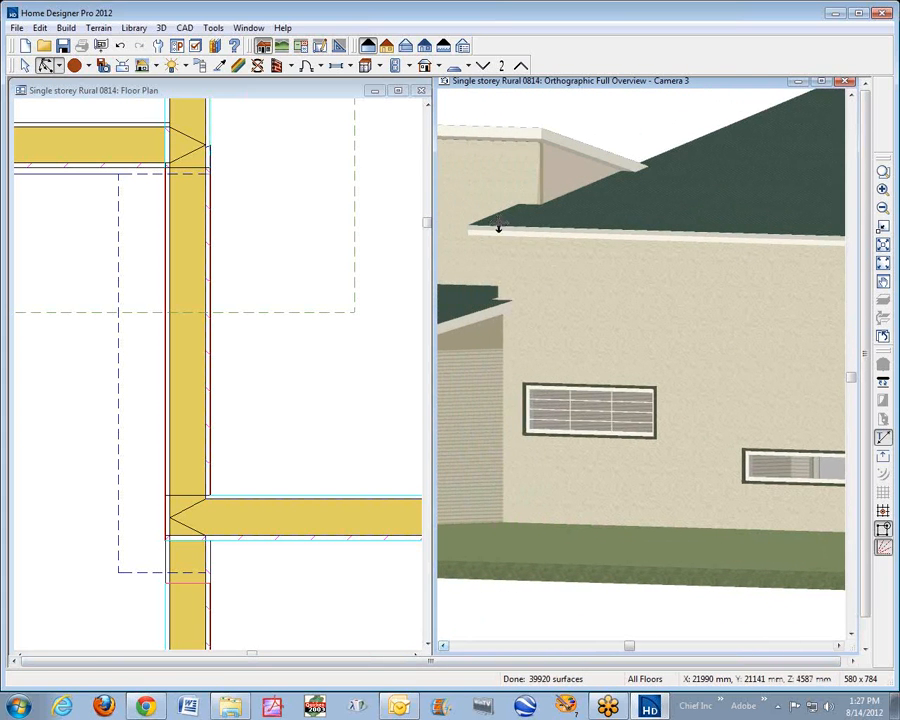
scroll(531, 160, up, 5)
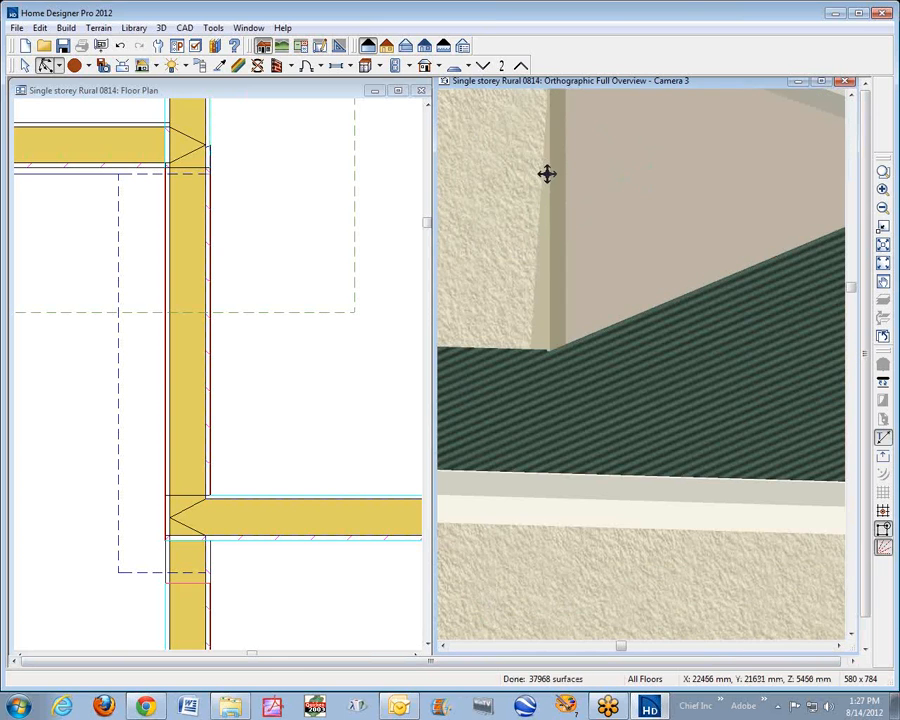
scroll(536, 172, down, 5)
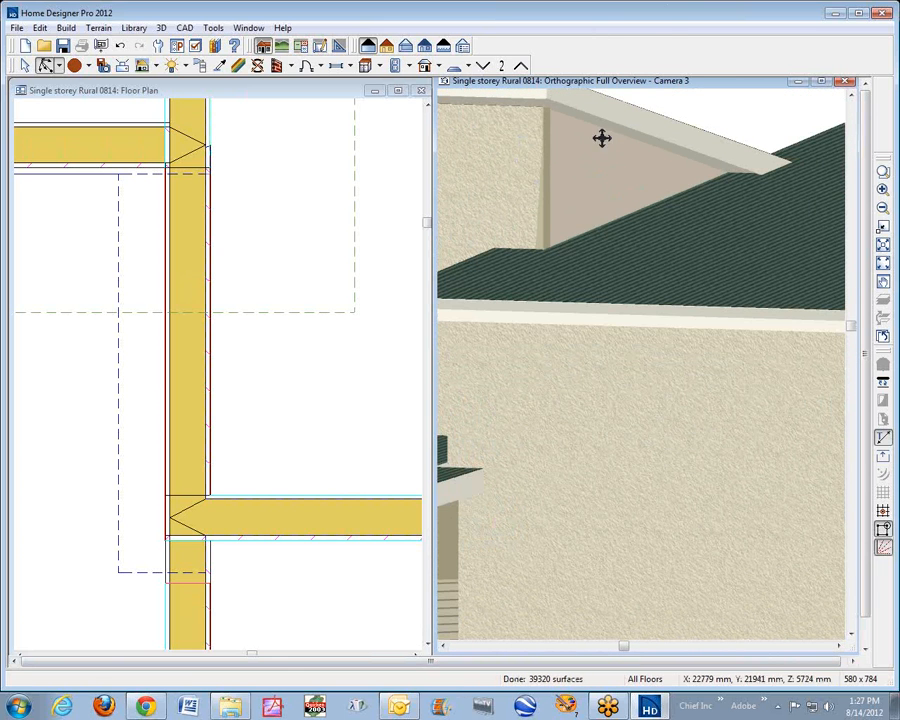
key(space)
click(599, 171)
key(Escape)
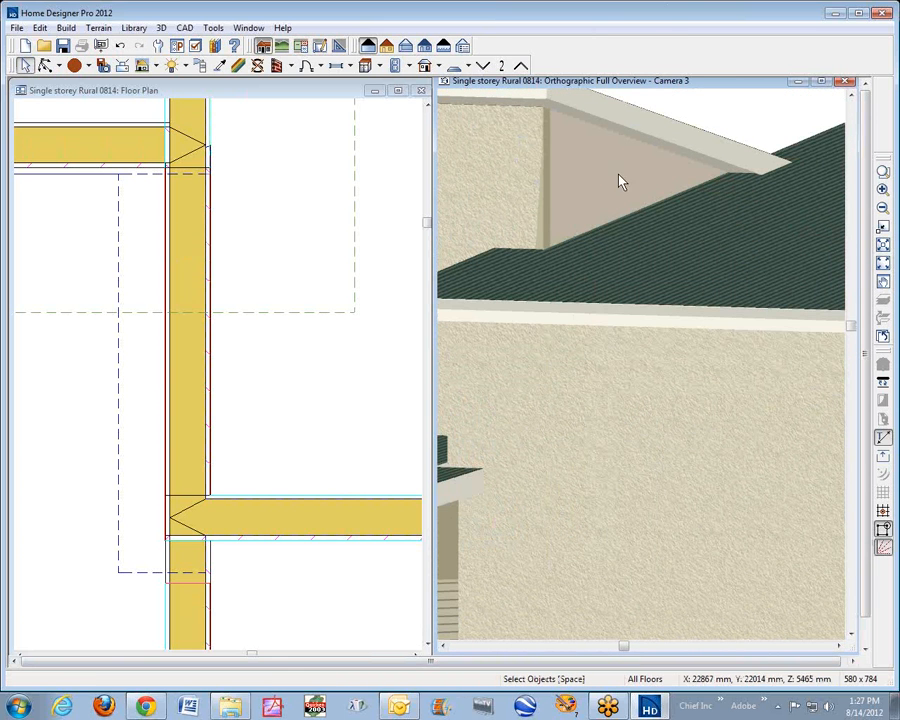
Nudge the roof plane's sloping edge at the base of the smooth gable wall.
click(655, 226)
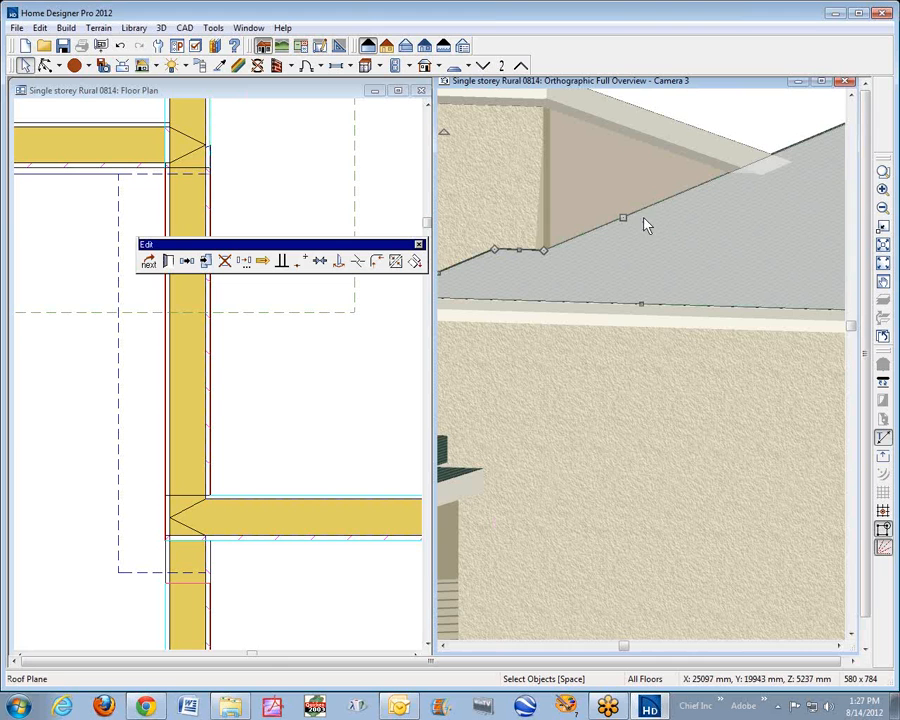
mouse_move(622, 216)
mouse_down()
mouse_move(617, 207)
mouse_move(638, 212)
mouse_up()
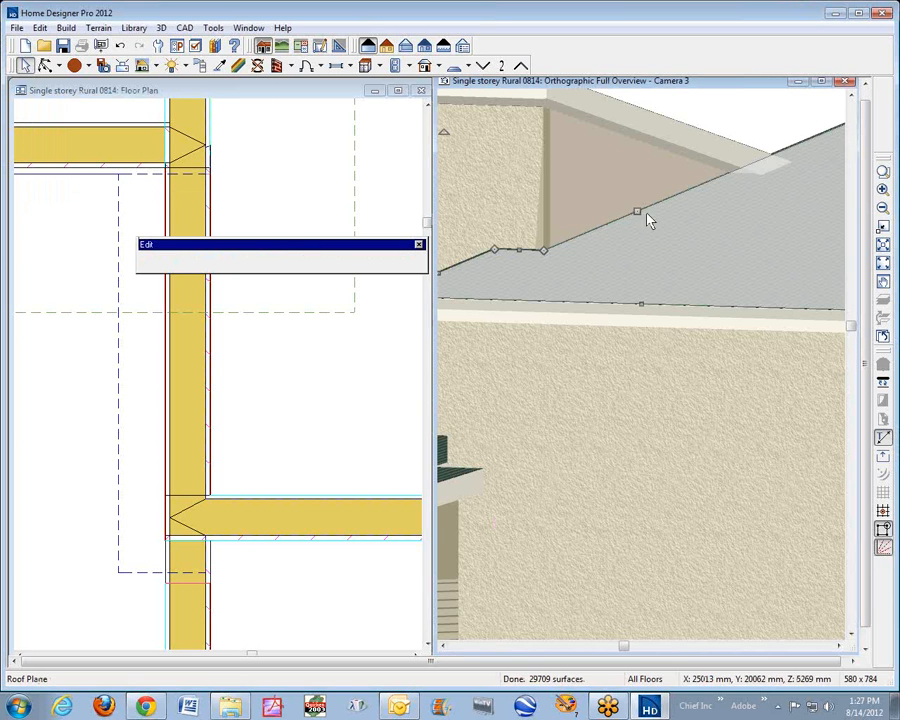
key(Escape)
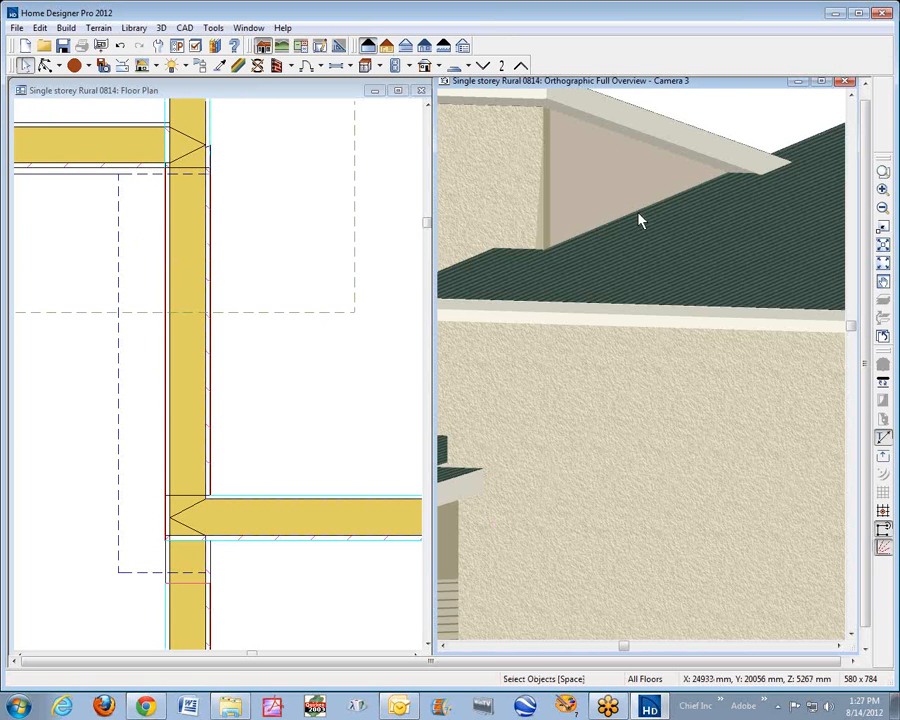
Check the full outline of the smooth gable wall, including the part hidden below the roof.
click(584, 162)
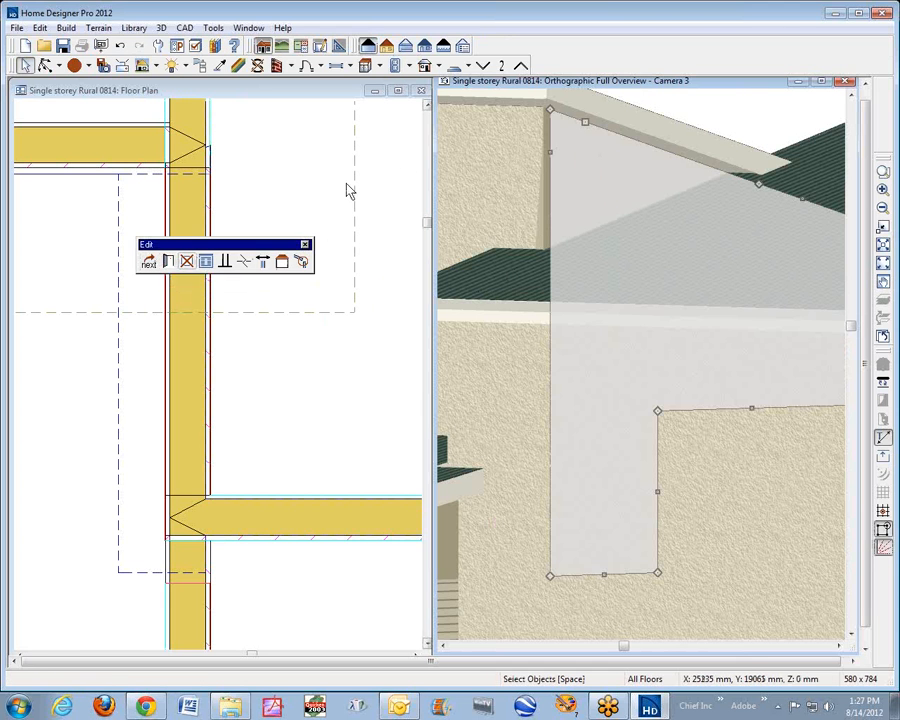
key(Escape)
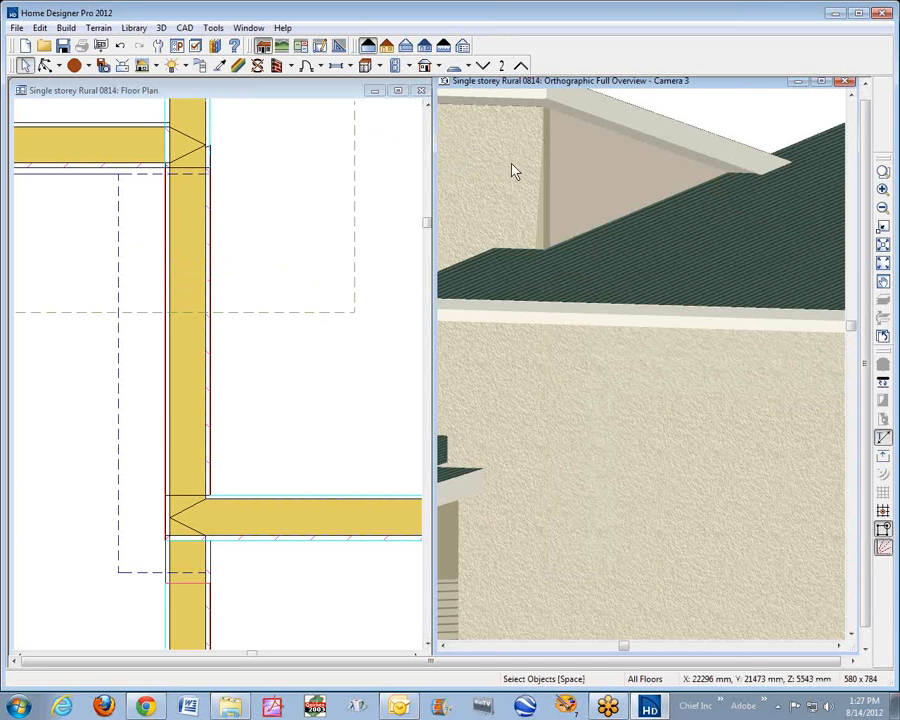
click(582, 162)
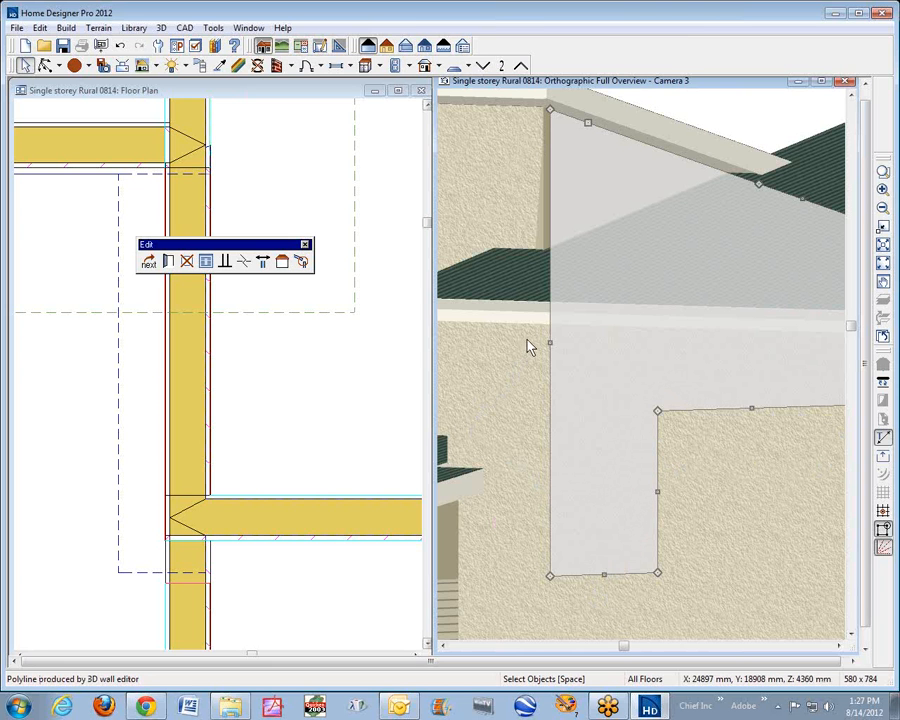
key(Escape)
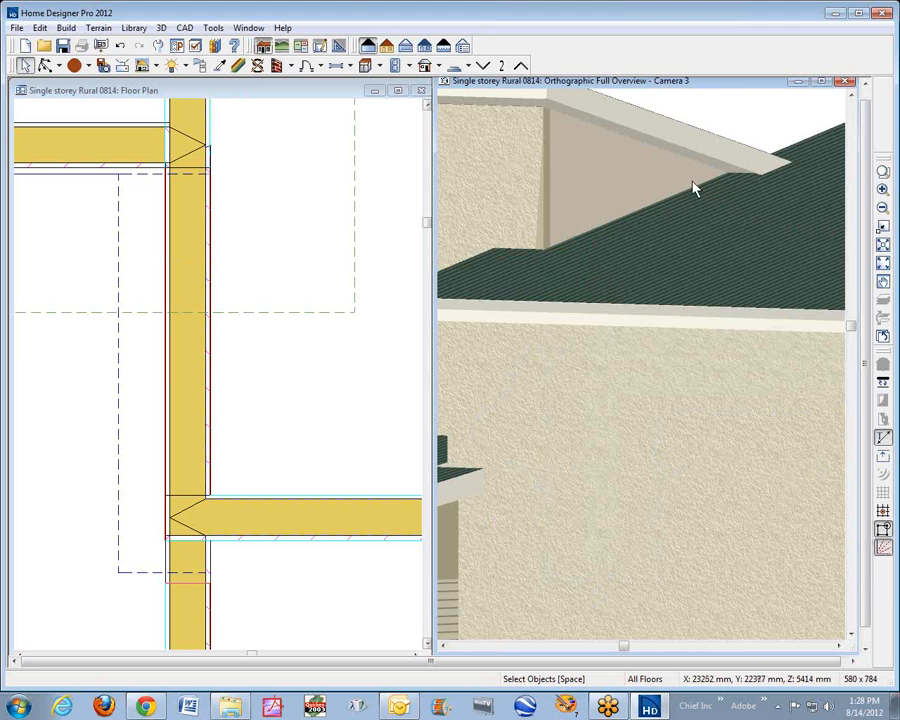
Minimize the 3D overview and show a wider area of the upper floor plan around the wall junction.
click(797, 84)
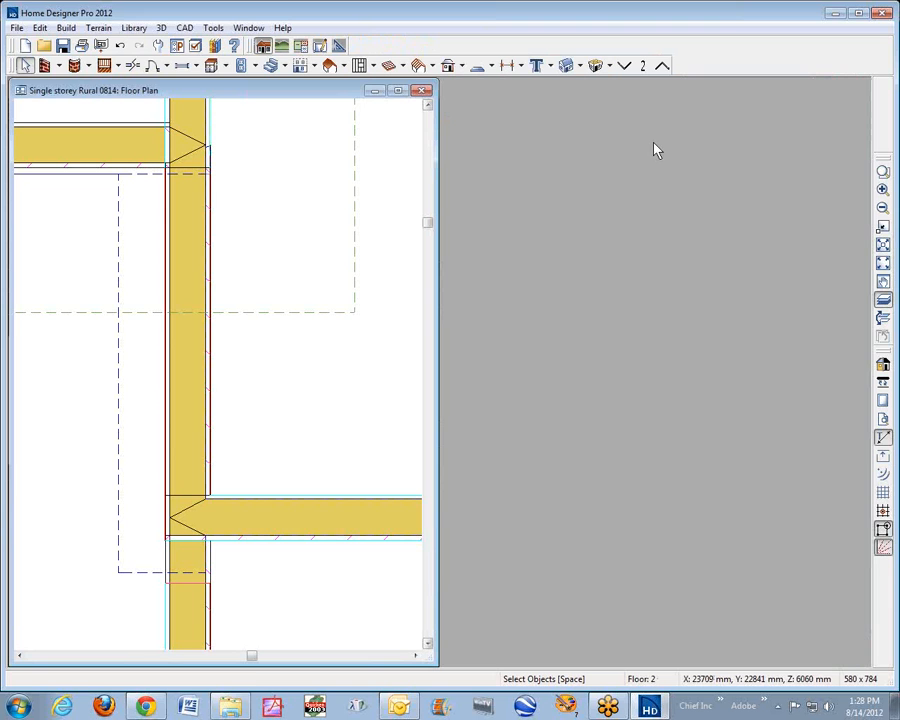
click(882, 208)
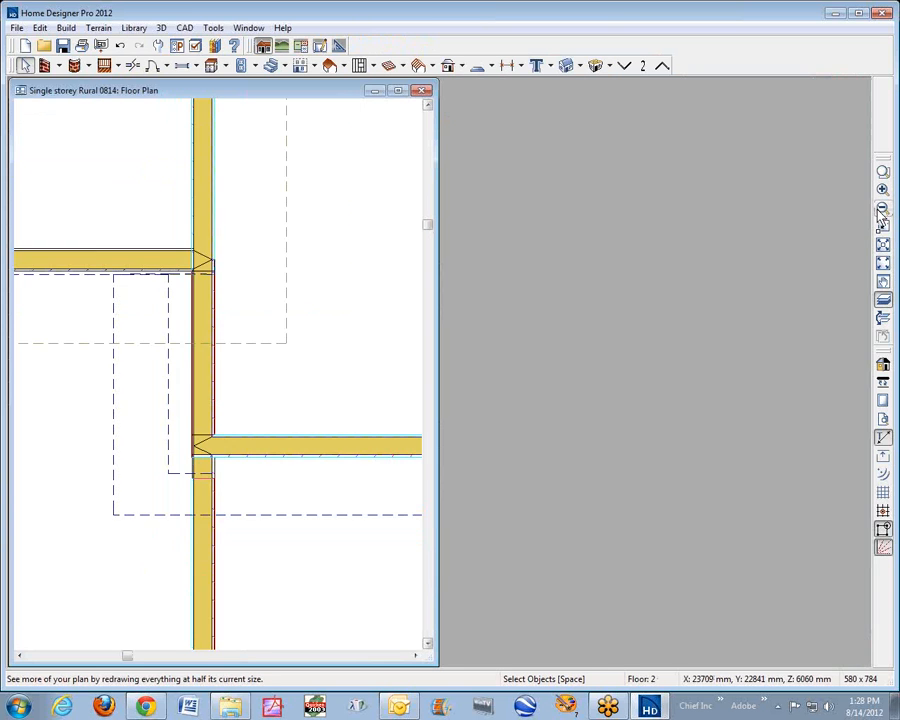
click(882, 208)
click(882, 208)
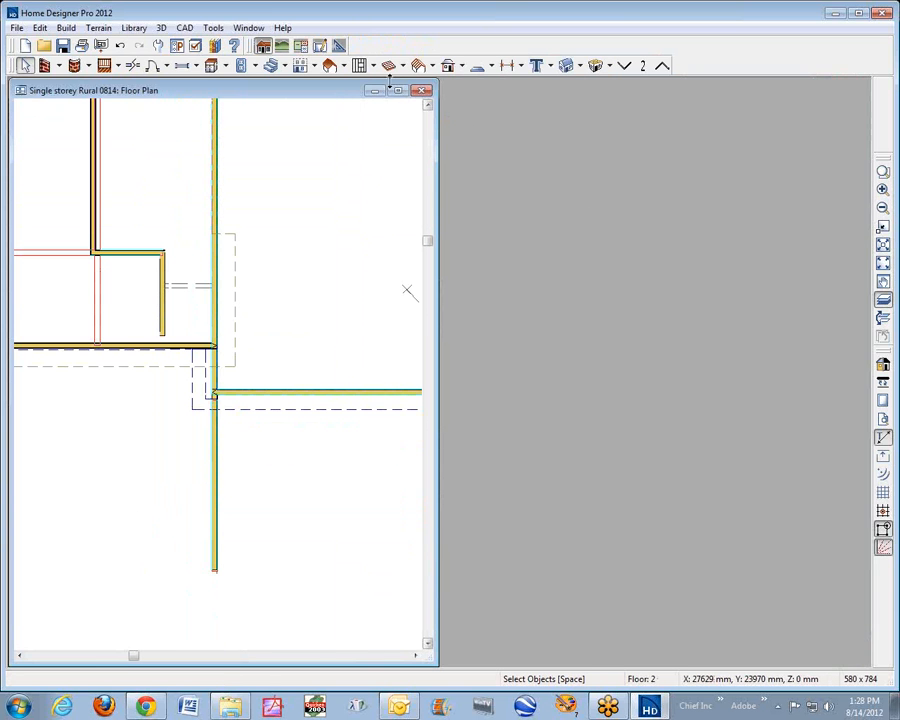
click(579, 70)
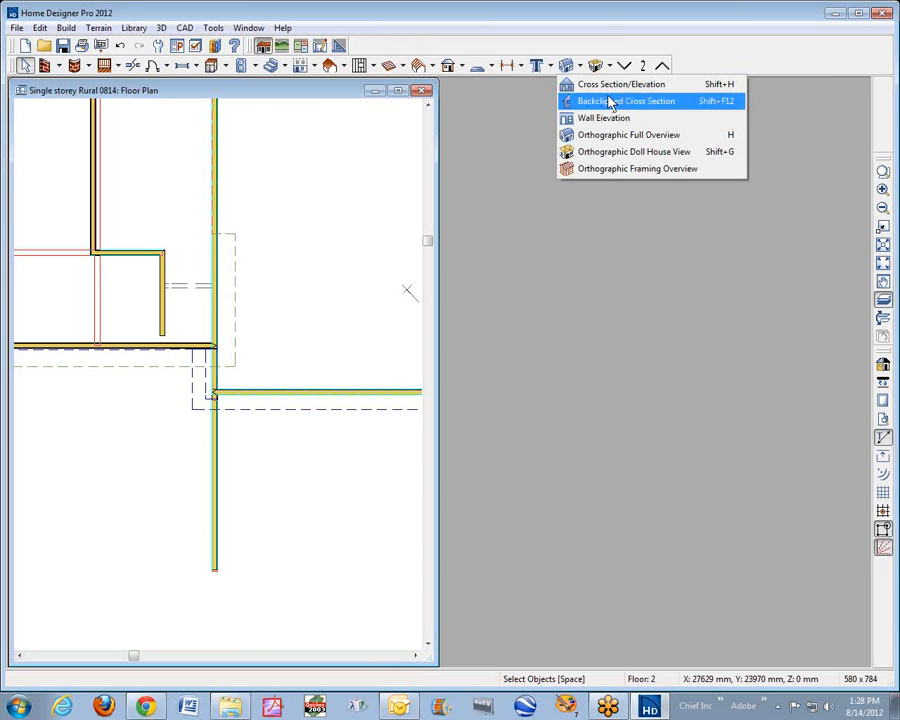
click(581, 101)
drag(407, 291, 406, 290)
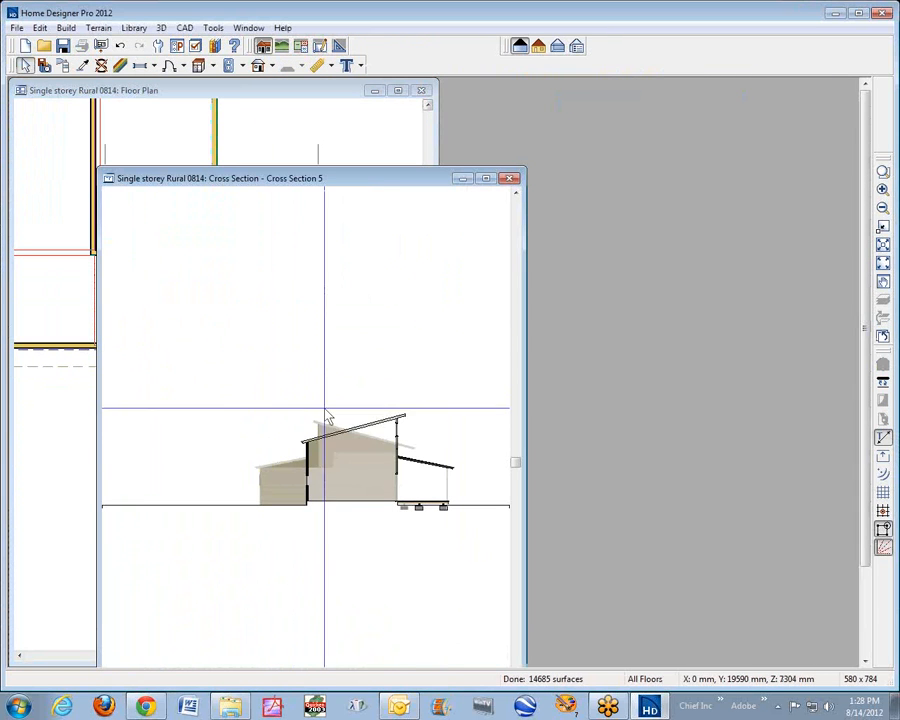
click(511, 180)
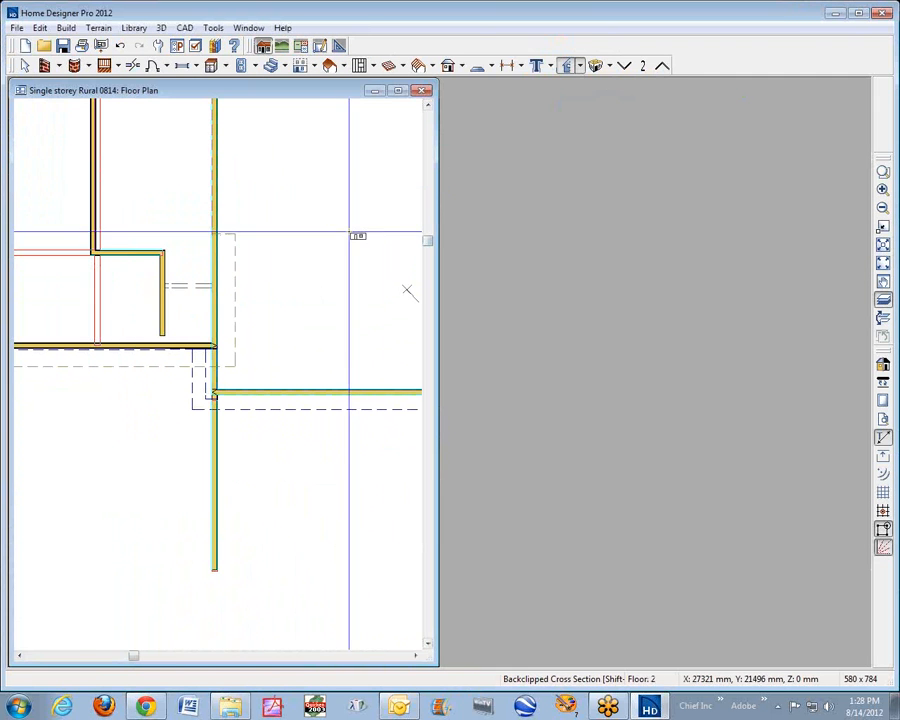
Create a full cross section across the house from beyond the long vertical plan wall, and display it as a line-drawn vector view.
click(579, 67)
click(581, 86)
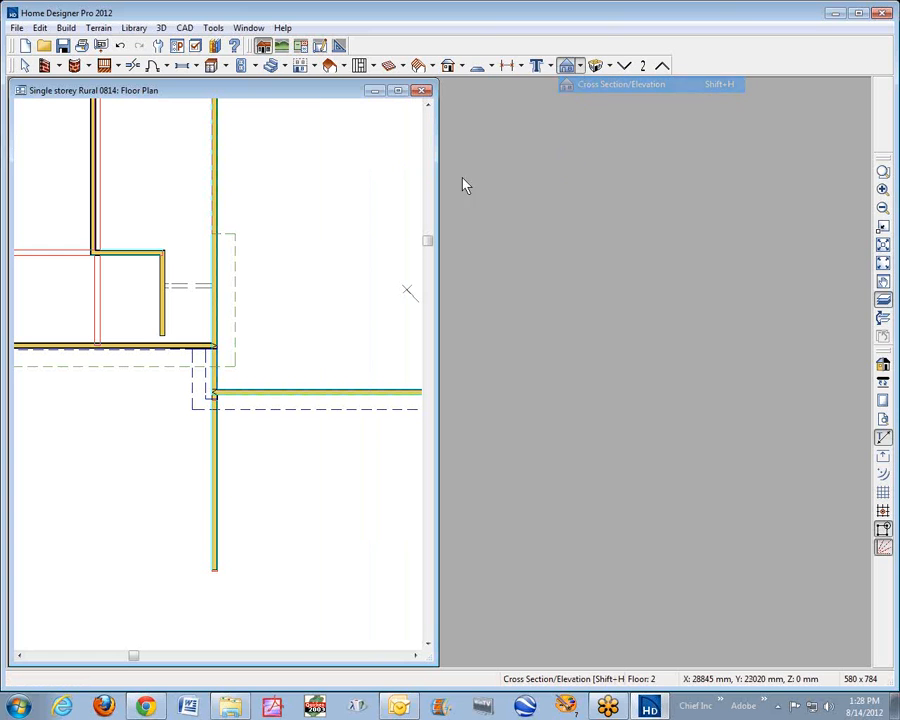
drag(351, 249, 51, 249)
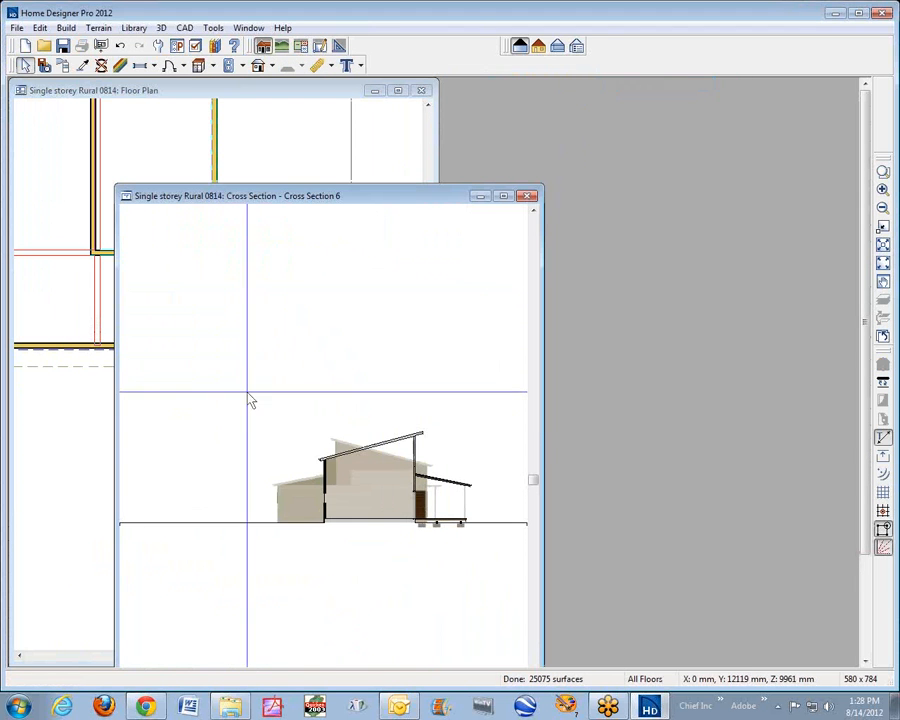
click(540, 48)
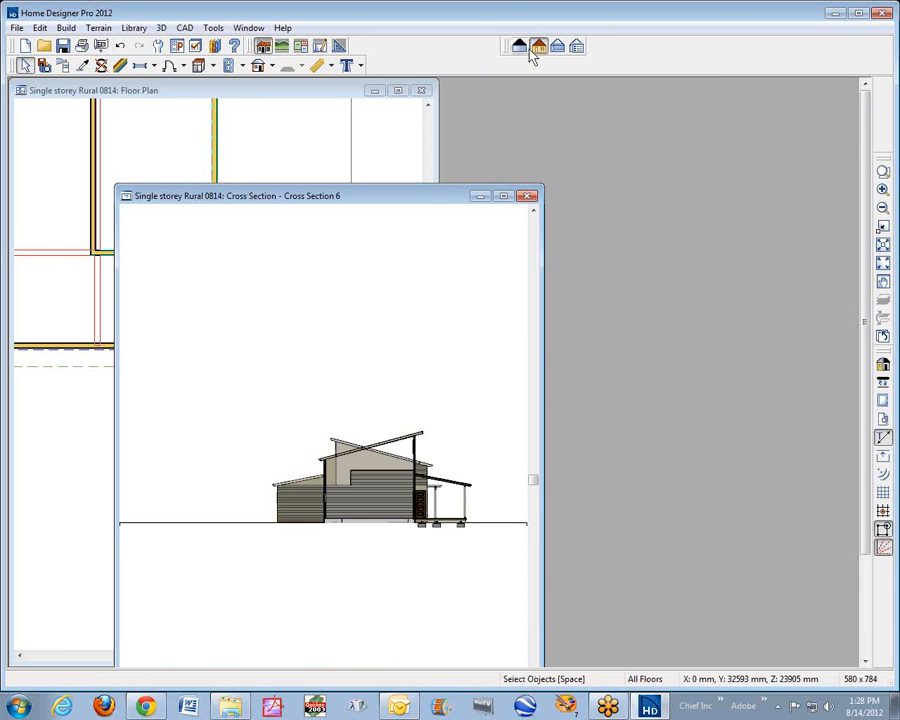
click(884, 174)
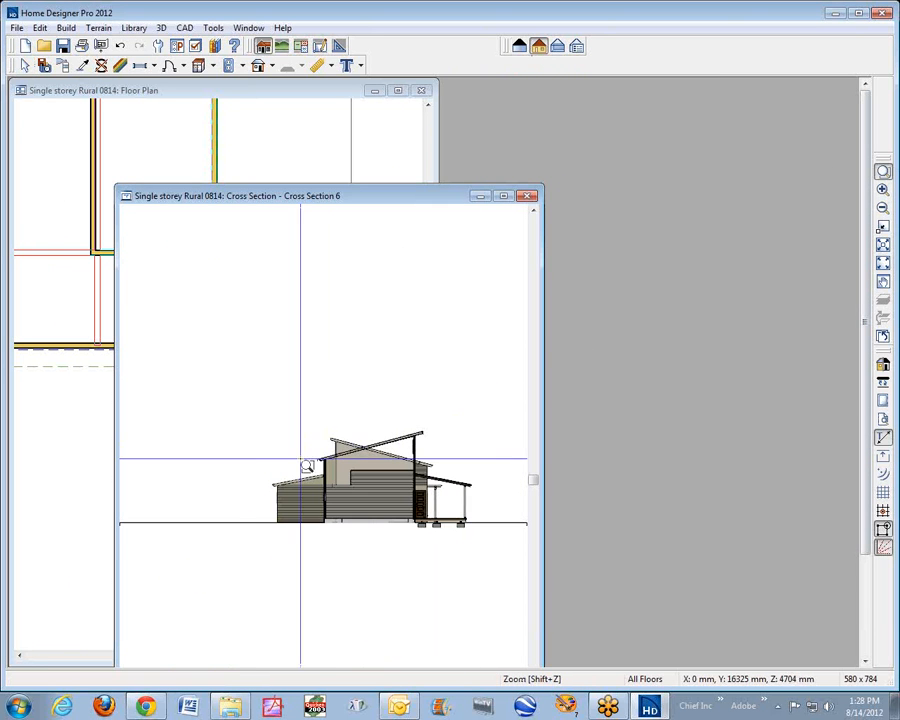
drag(212, 411, 482, 513)
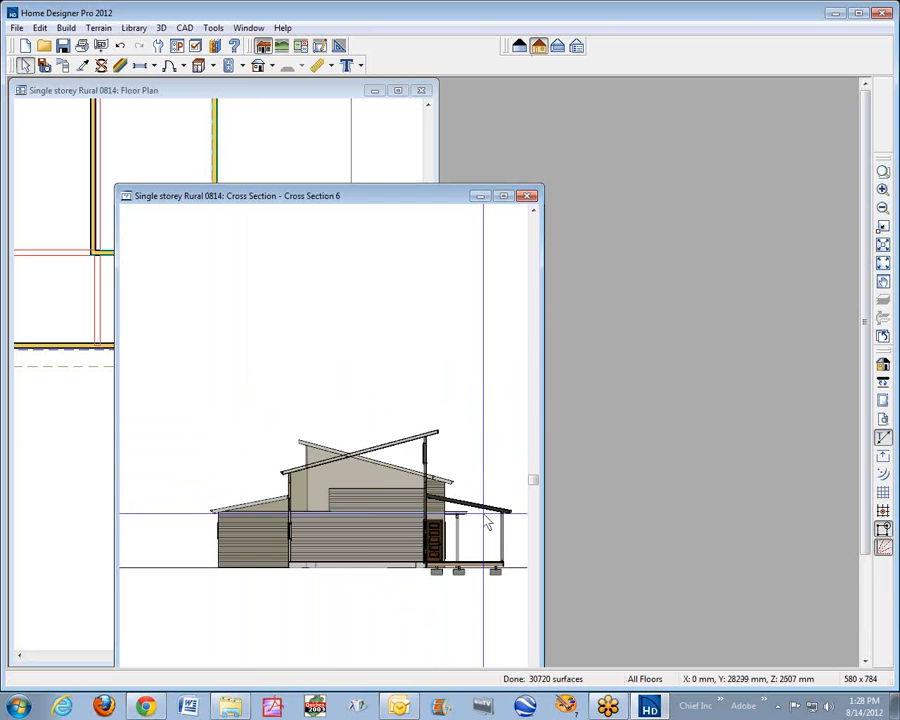
Check the extents of the room and the horizontally clad wall below the two roofs in the cross section.
scroll(330, 555, up, 2)
scroll(356, 546, up, 1)
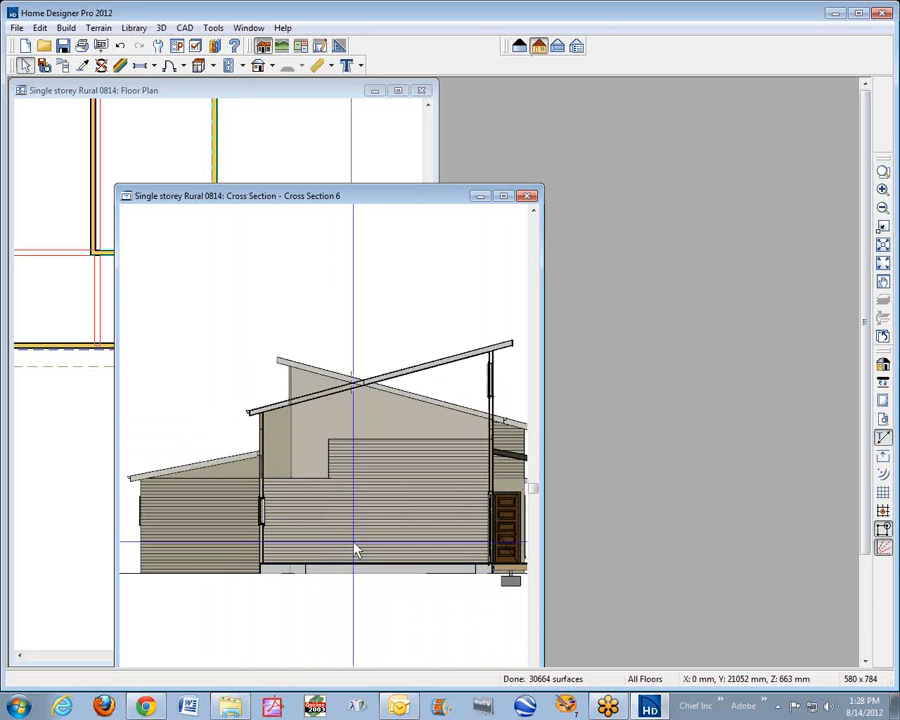
click(398, 514)
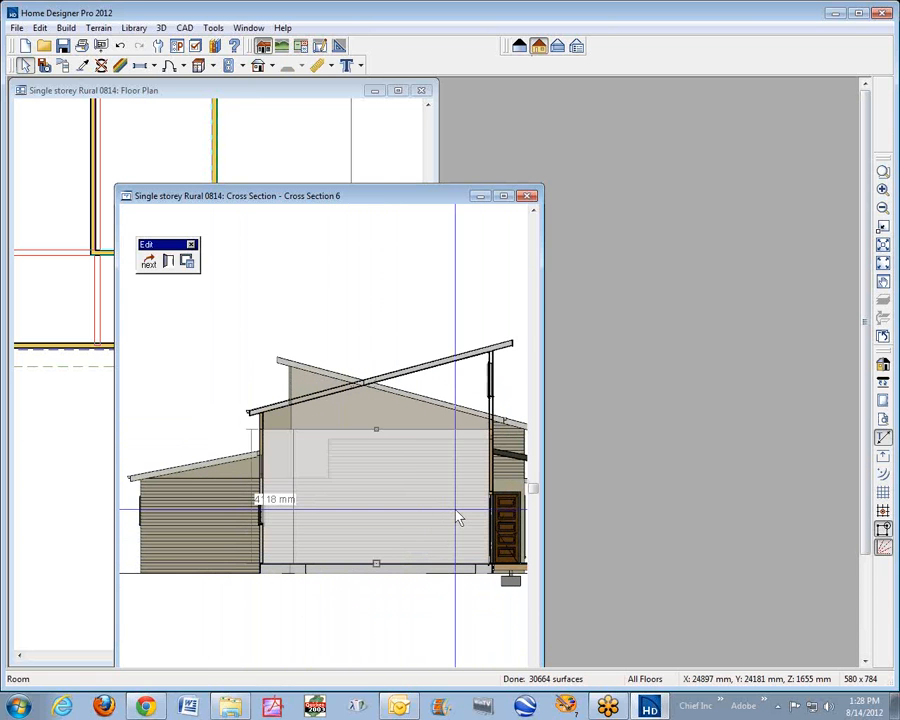
click(489, 516)
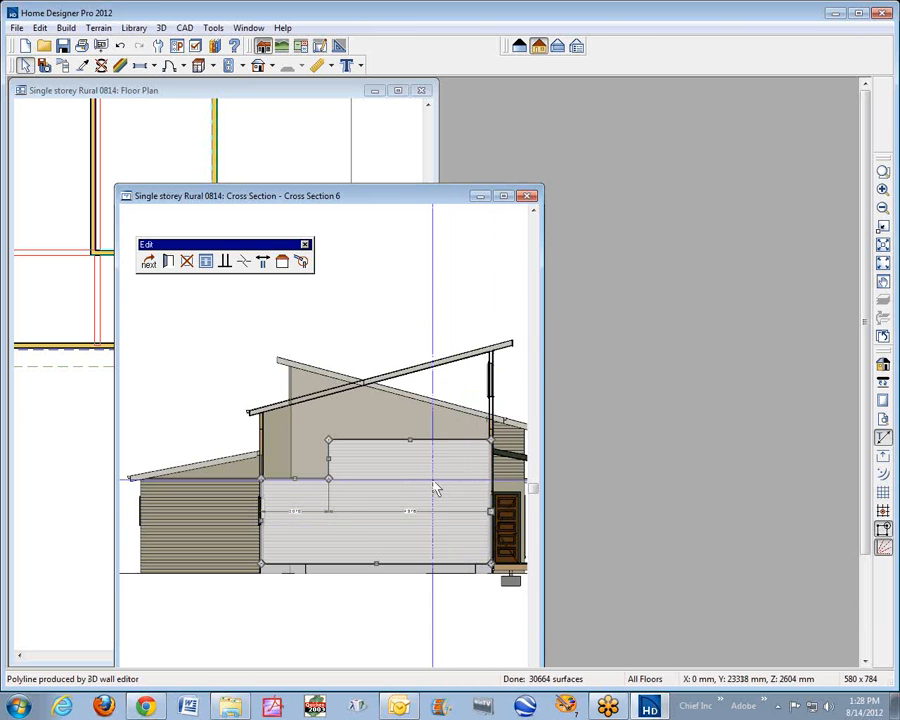
key(Escape)
scroll(280, 458, up, 1)
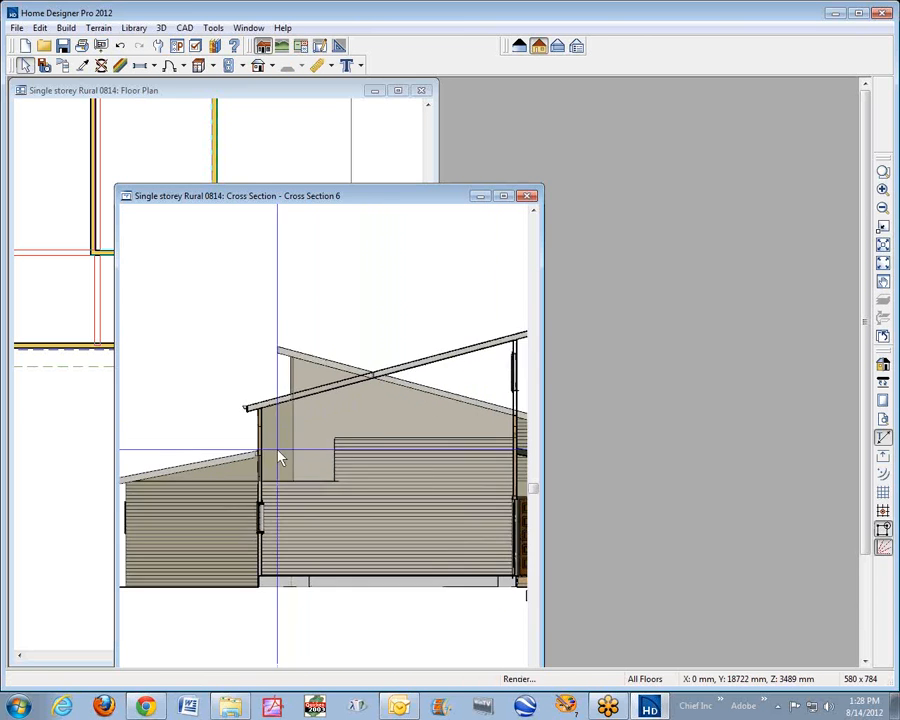
Check the wall type and the exterior and interior surface materials of the smooth gable wall.
click(284, 461)
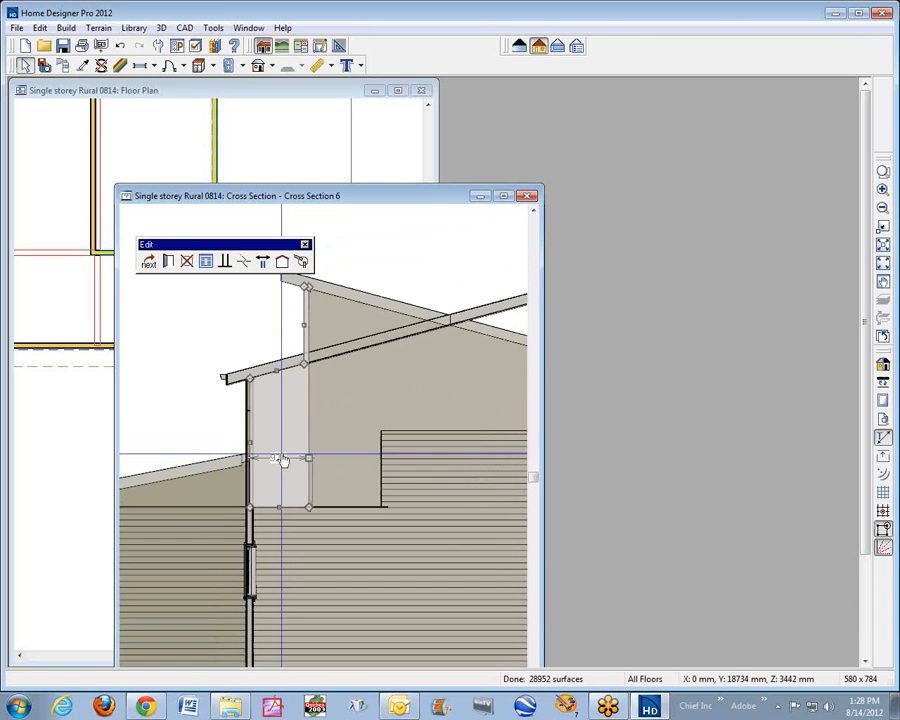
click(338, 428)
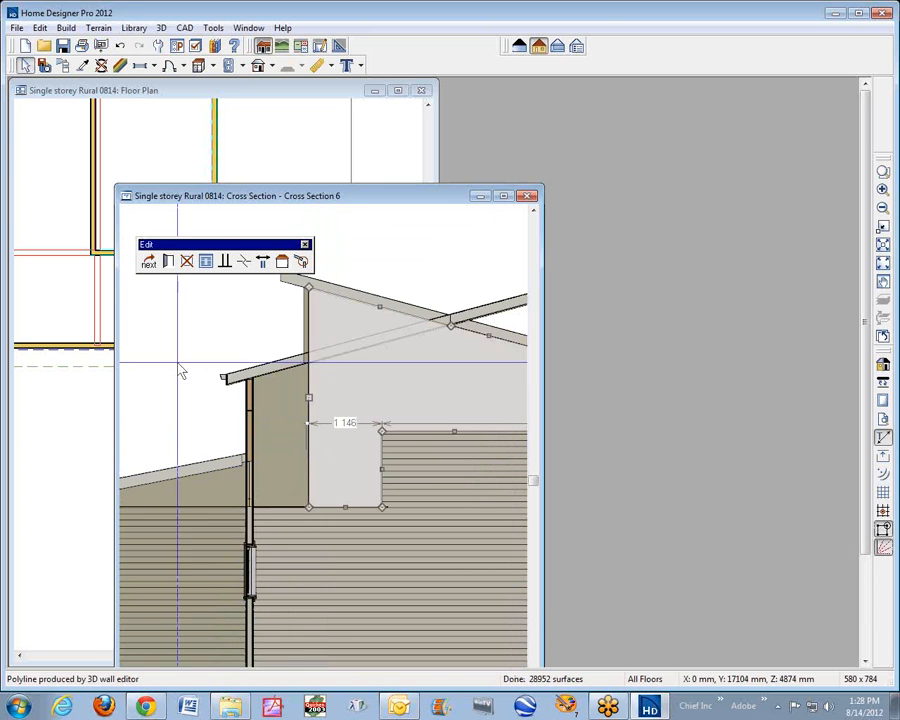
click(168, 262)
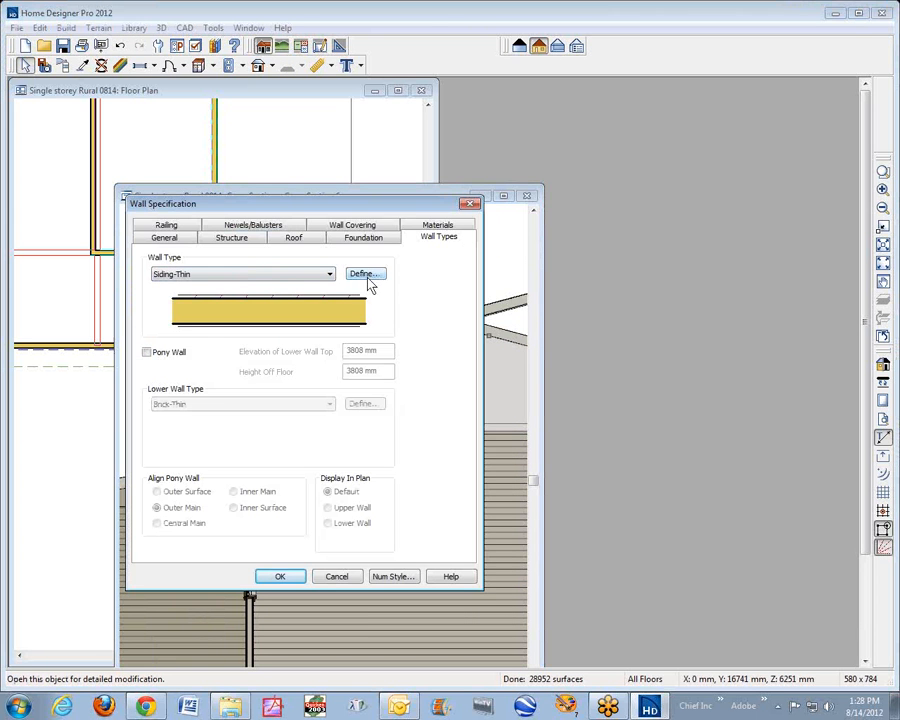
click(447, 226)
click(232, 284)
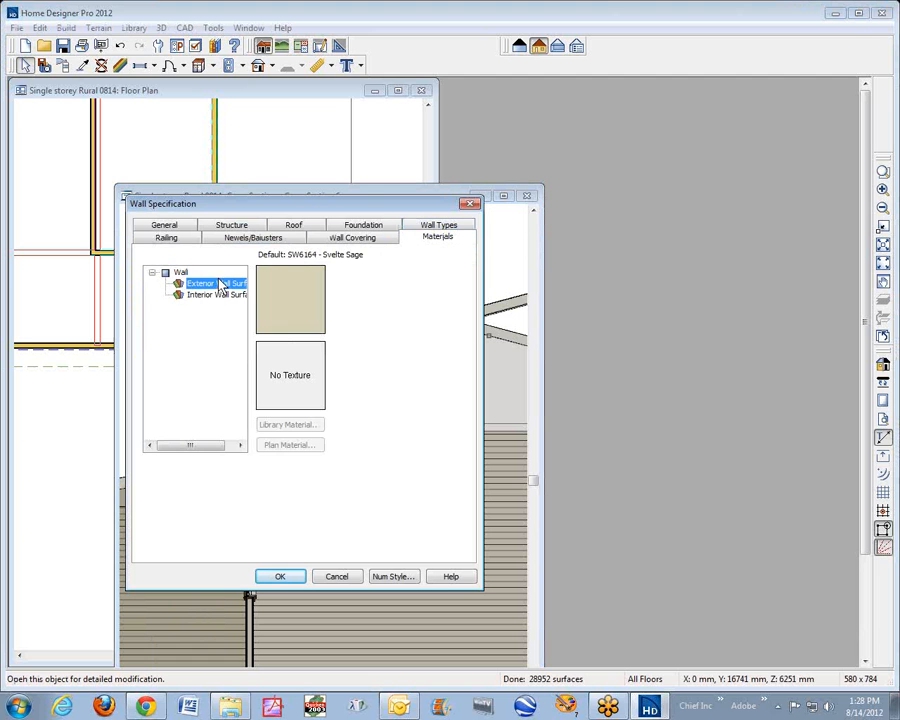
click(216, 295)
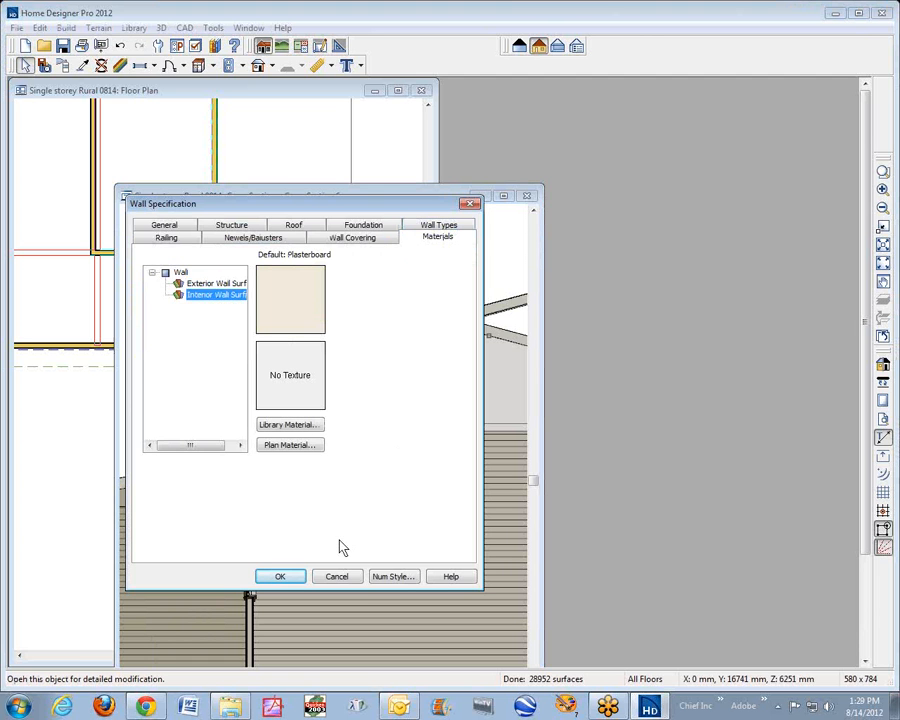
click(337, 577)
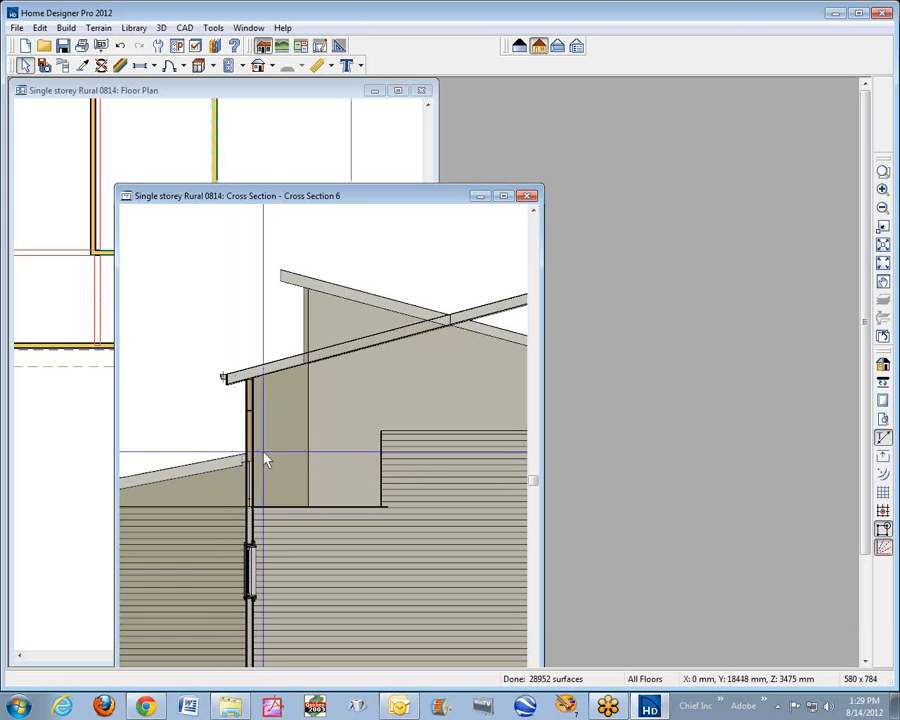
Check the exterior surface material of the narrow attic wall beside the smooth gable wall.
click(278, 452)
click(169, 262)
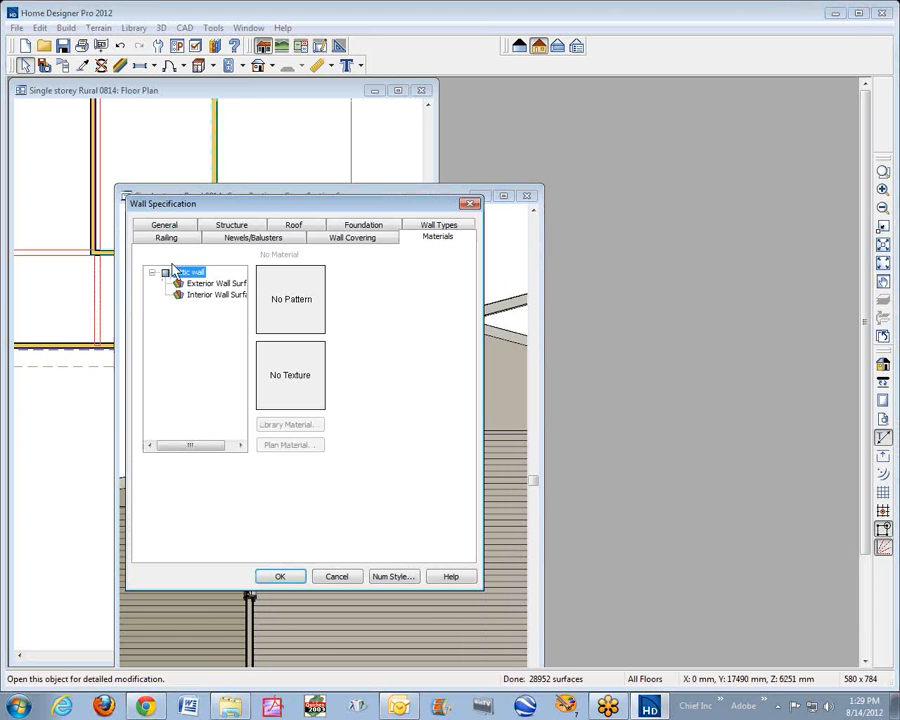
click(224, 285)
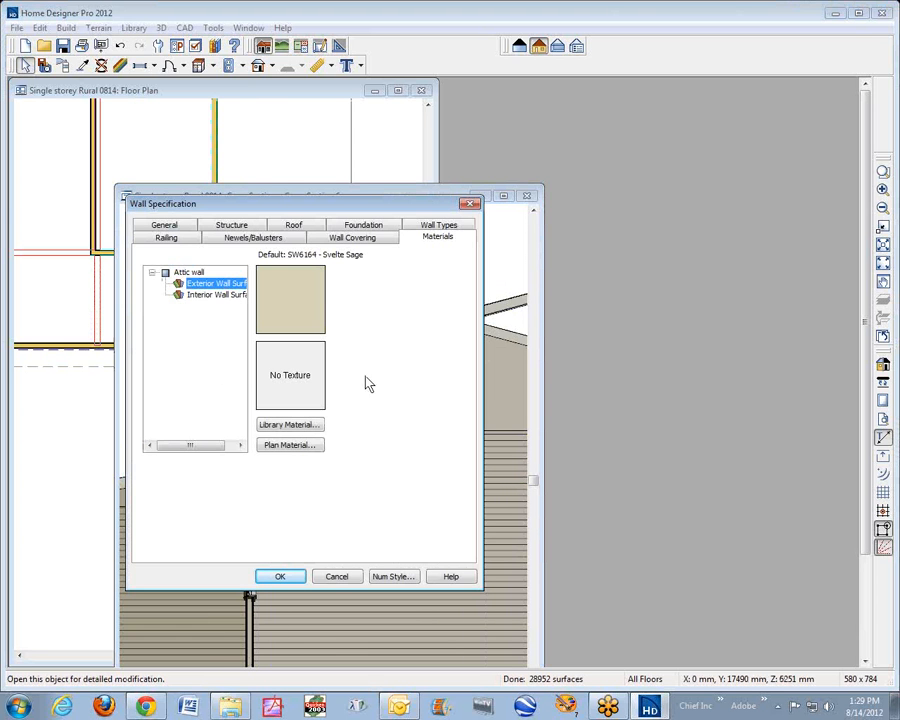
click(336, 577)
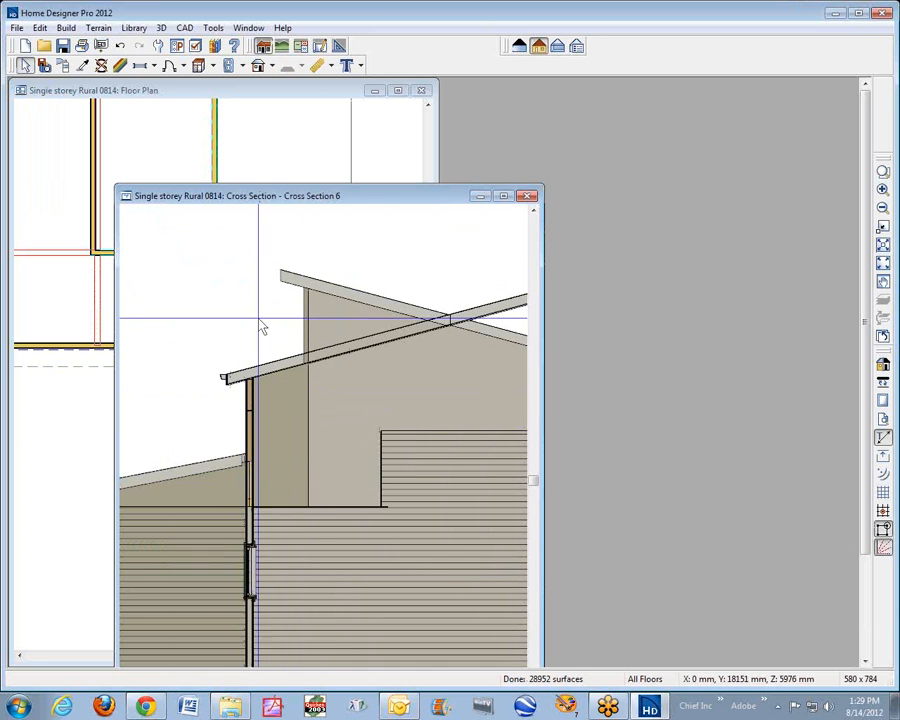
Compare the material definitions of the smooth gable wall, the narrow attic wall and the smooth wall under the lower side roof.
click(119, 65)
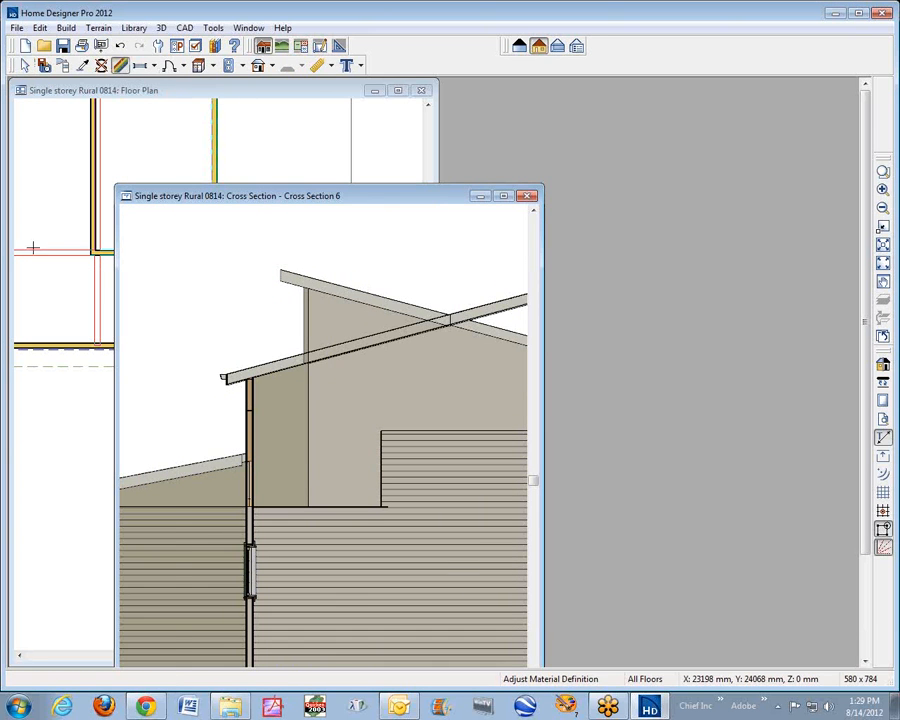
click(356, 398)
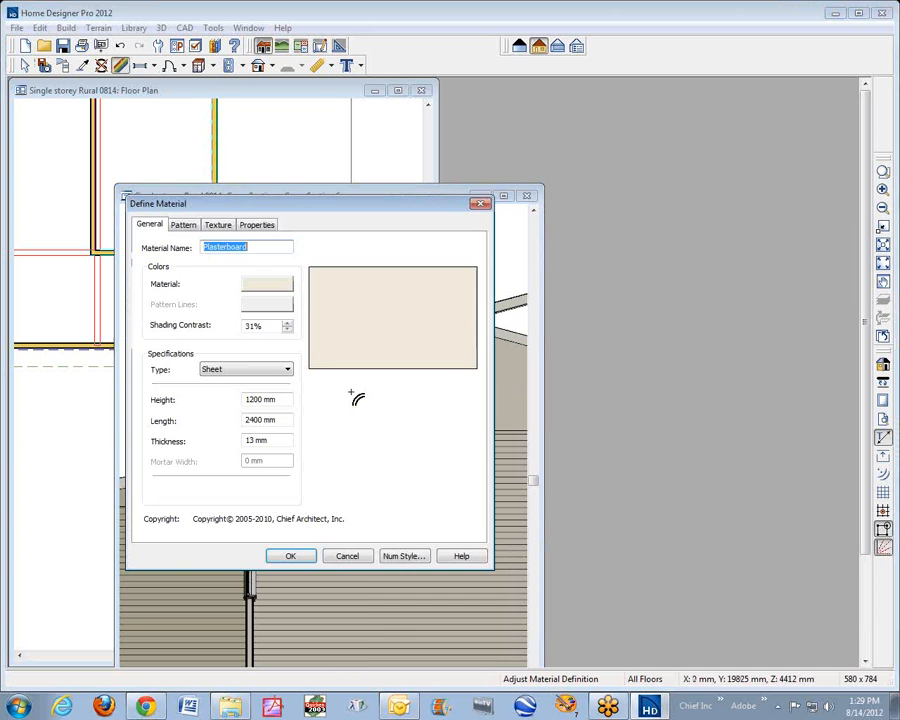
click(348, 557)
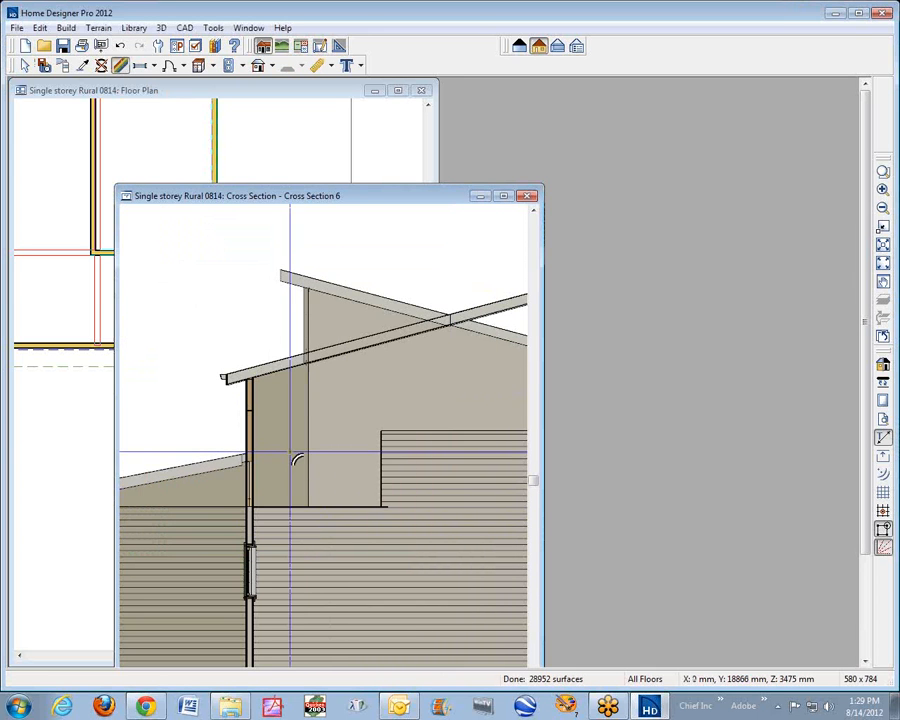
click(297, 460)
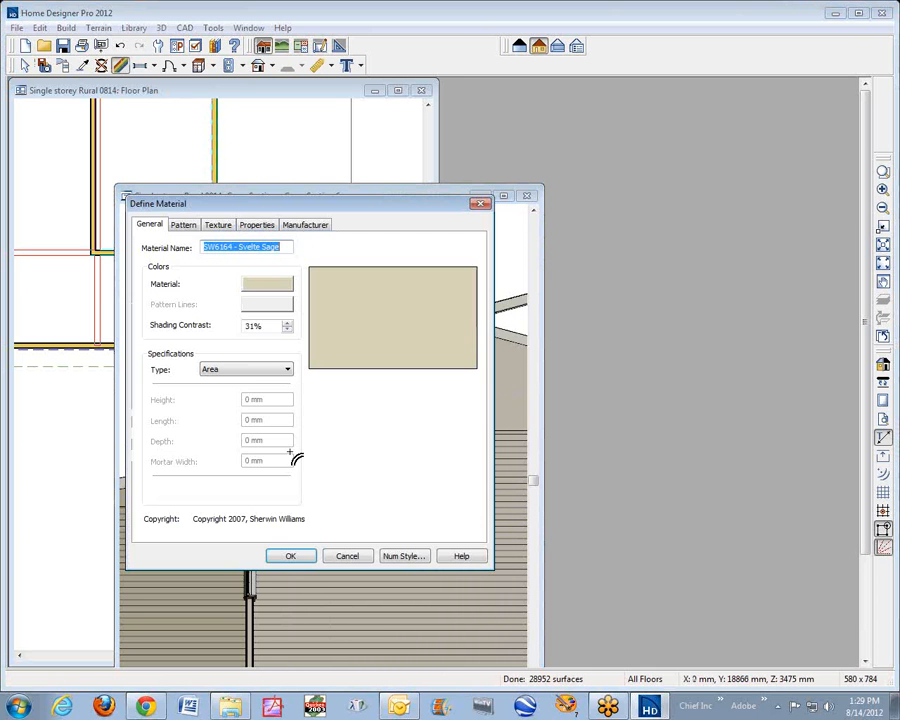
click(348, 557)
click(230, 567)
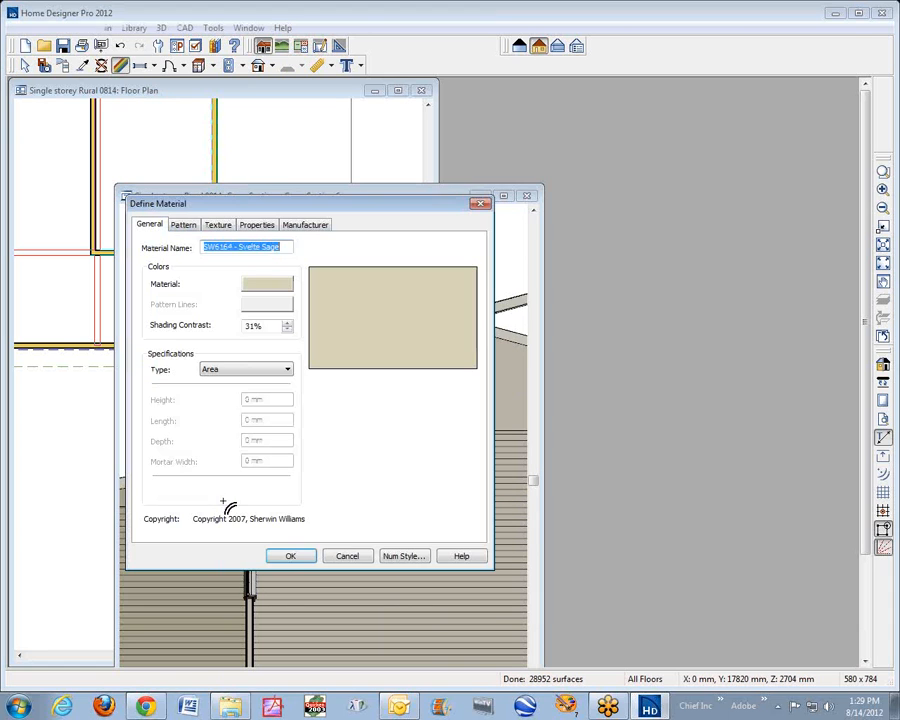
click(290, 556)
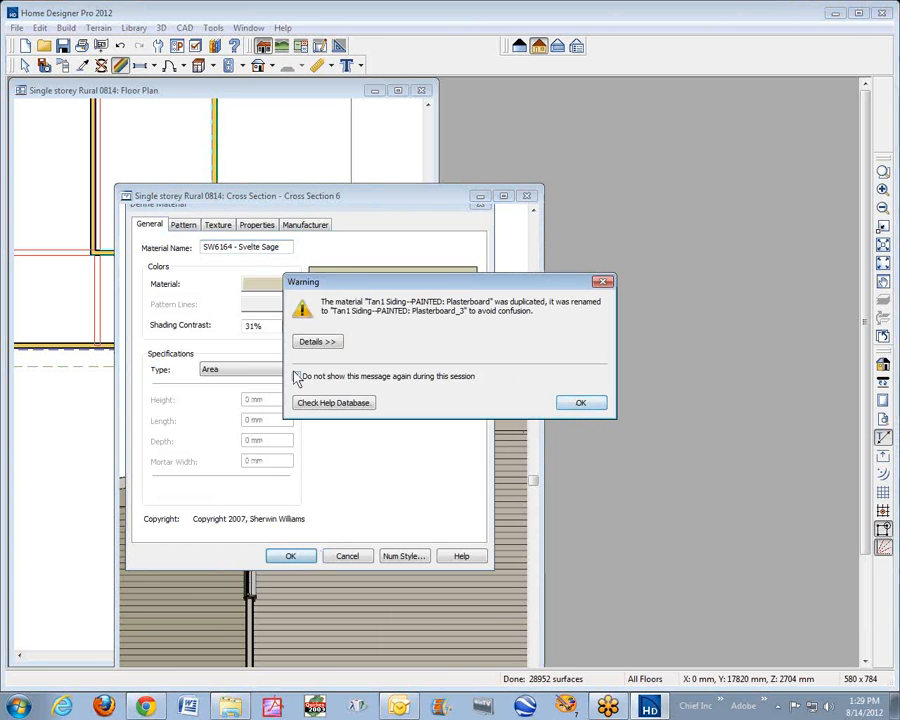
click(580, 403)
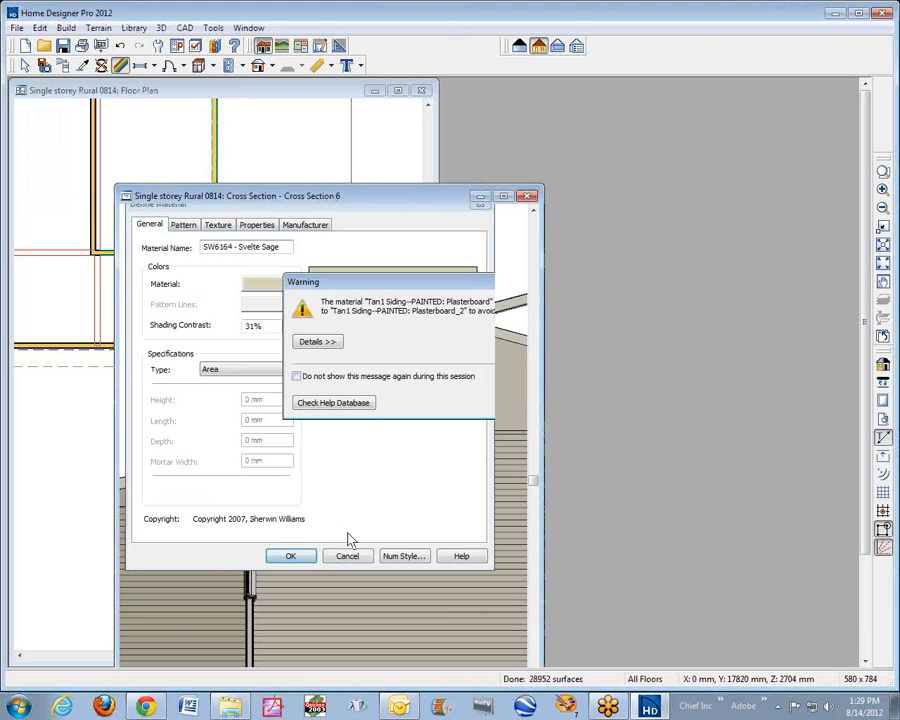
key(space)
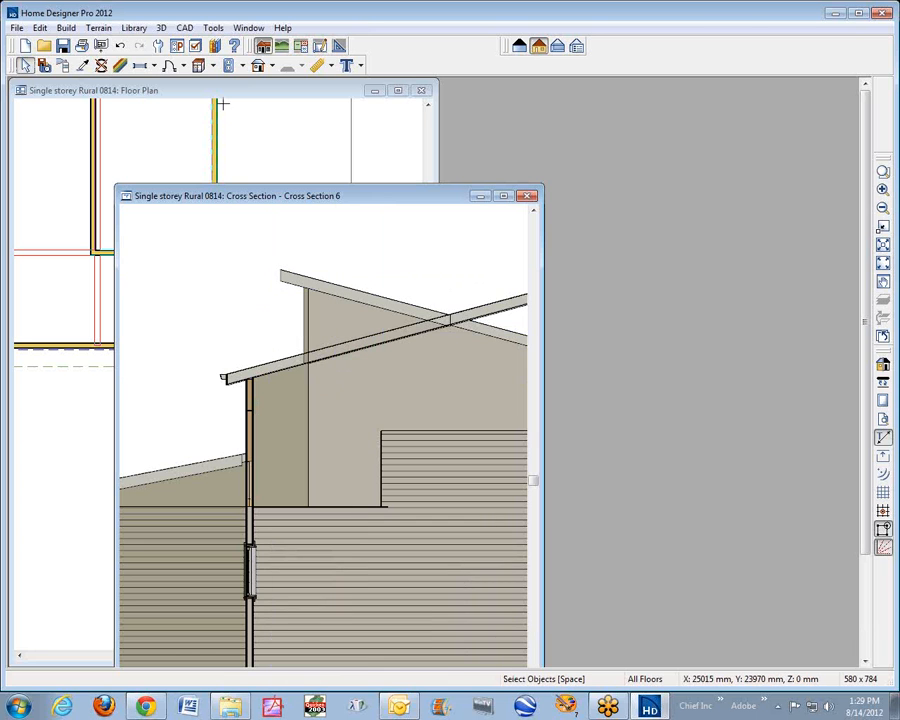
Try to paint the smooth gable wall with SW6164 - Svelte Sage using the Material Eyedropper.
click(82, 65)
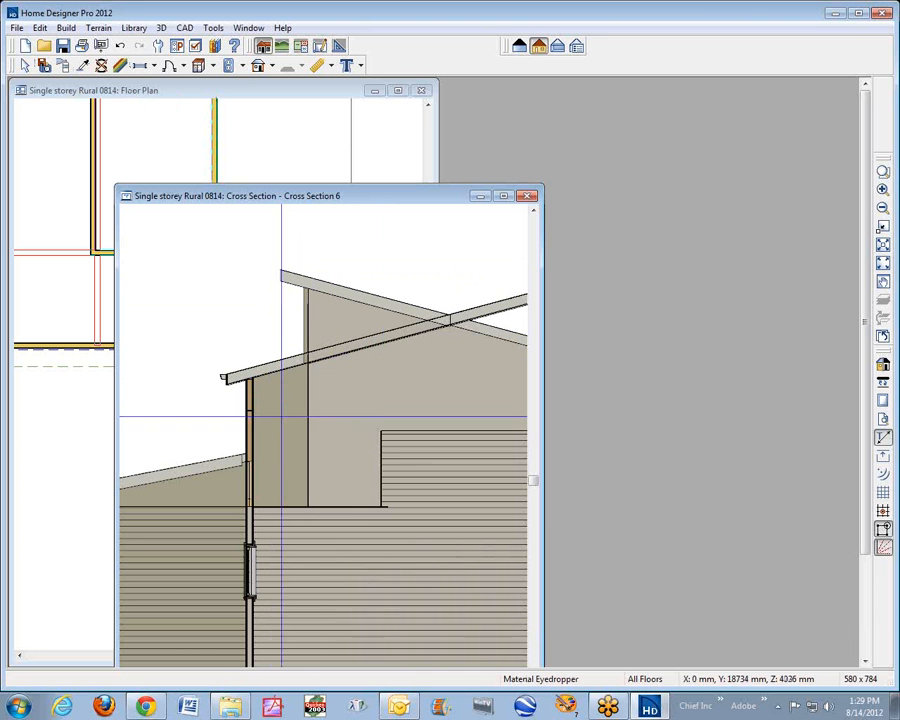
click(353, 380)
click(352, 381)
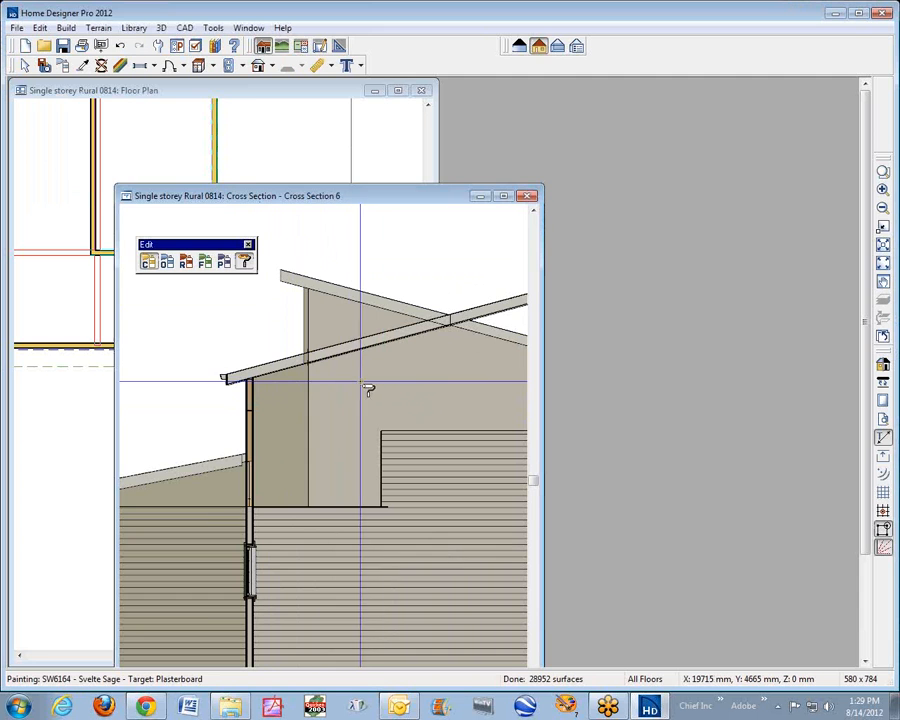
click(371, 381)
key(Escape)
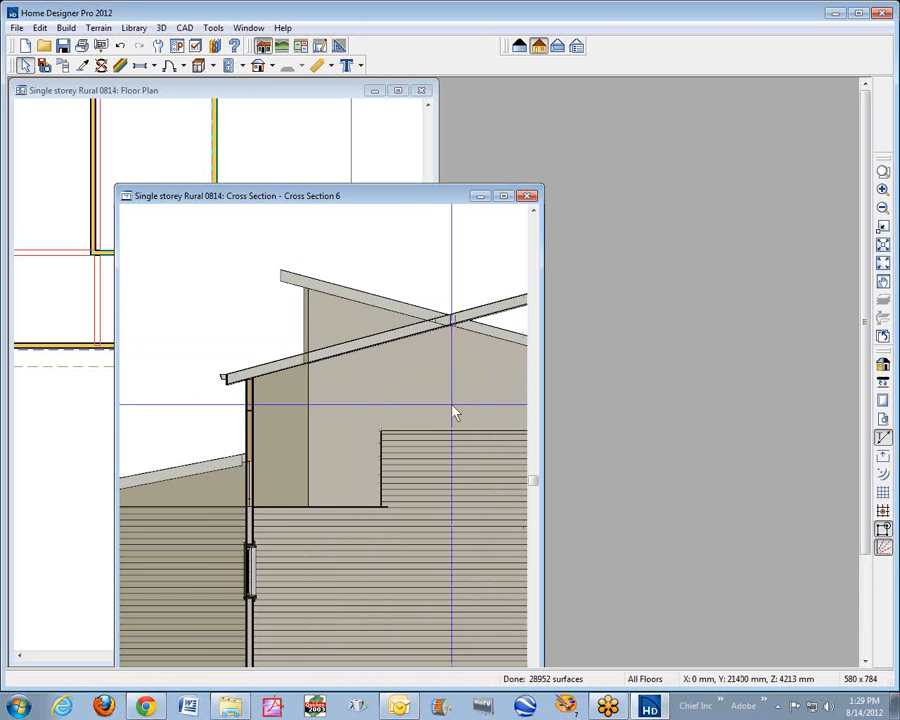
Reselect the smooth gable wall and check the material assigned to its exterior surface.
click(421, 388)
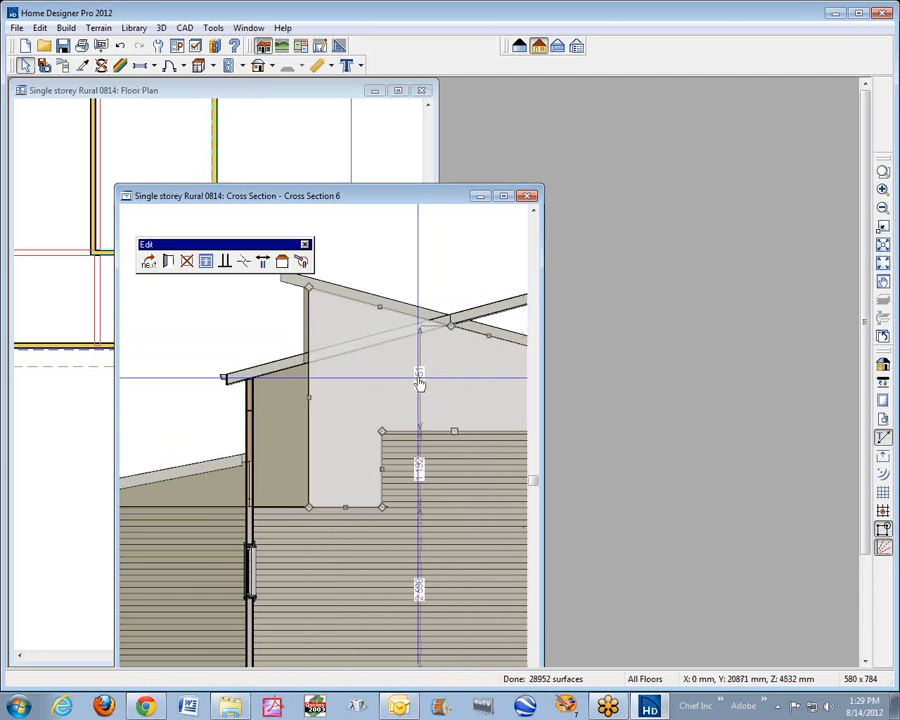
key(Escape)
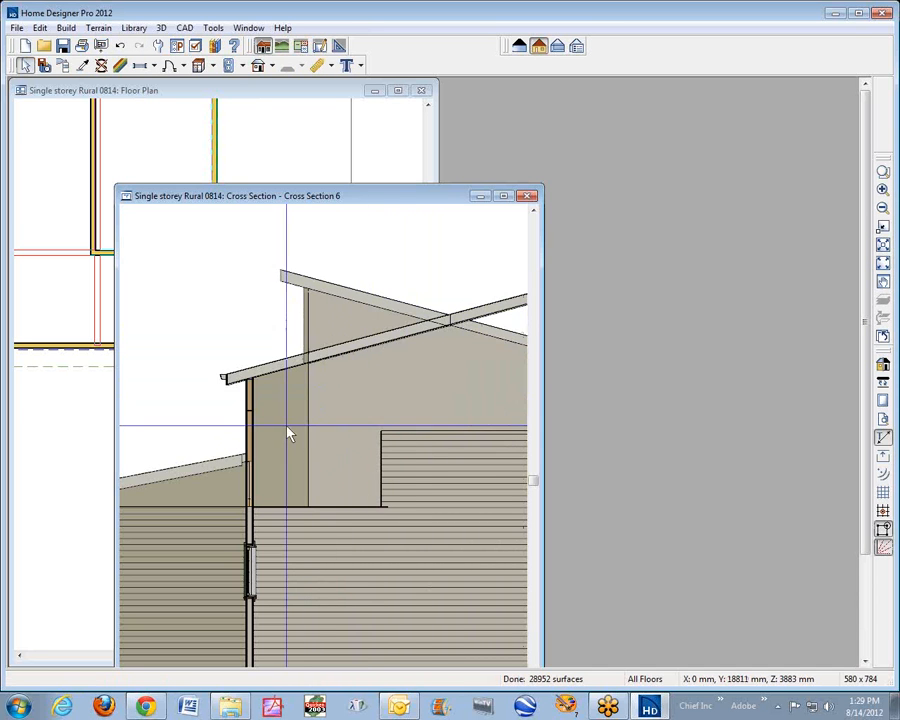
click(427, 399)
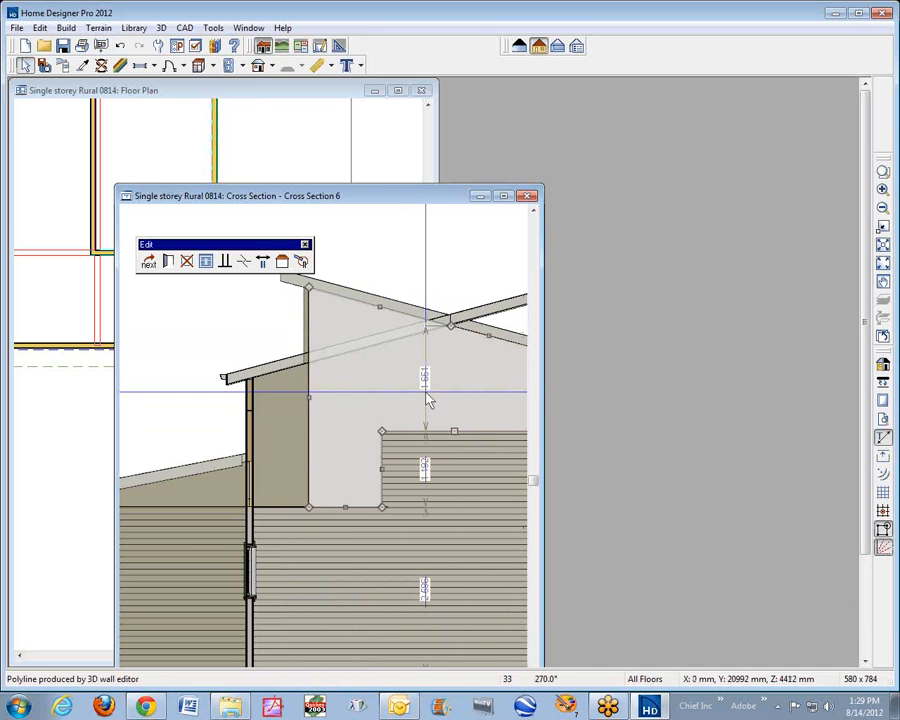
click(172, 264)
click(210, 284)
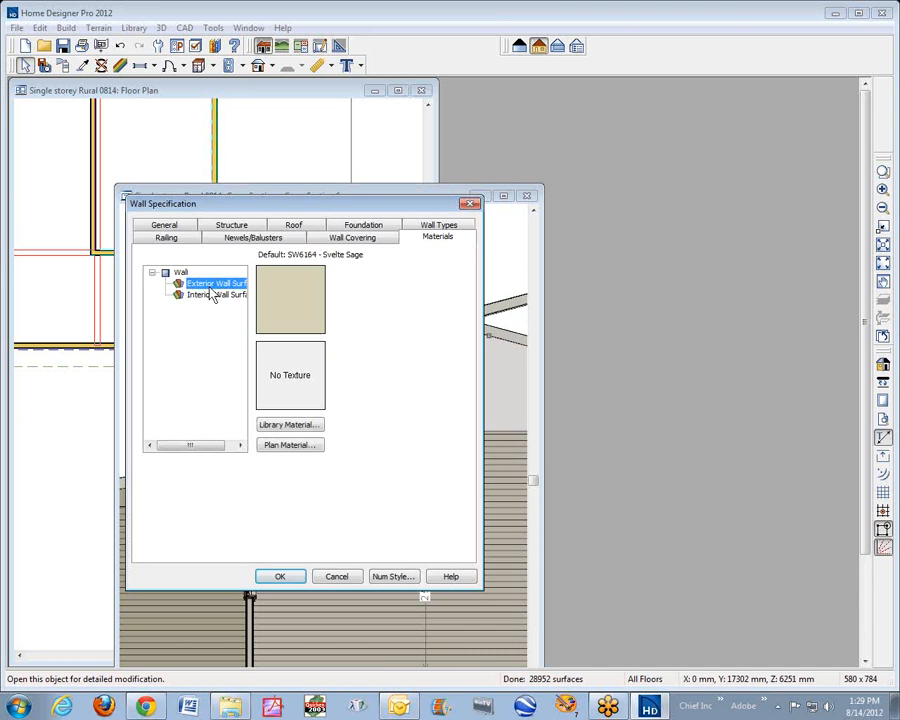
Review the smooth gable wall's Siding-Thin layer definition and confirm the wall specification to rebuild the model.
click(450, 228)
click(366, 274)
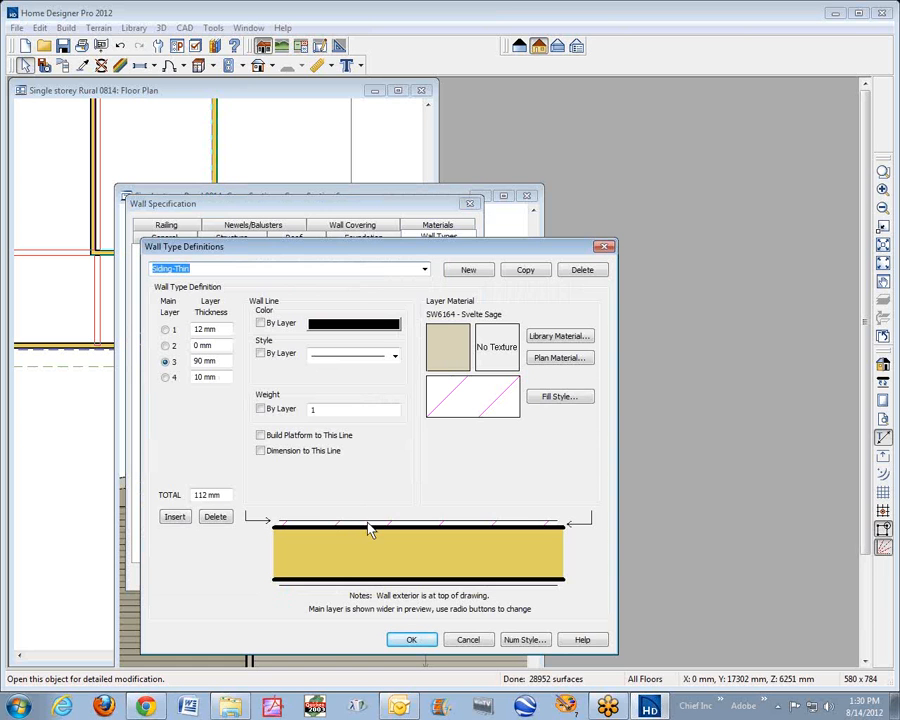
key(Tab)
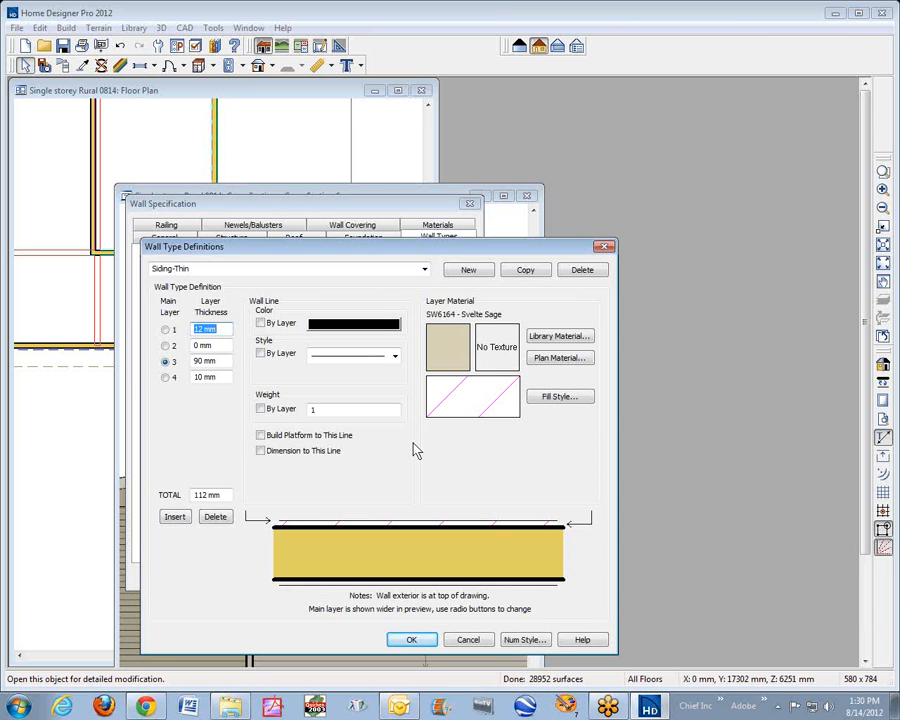
click(412, 641)
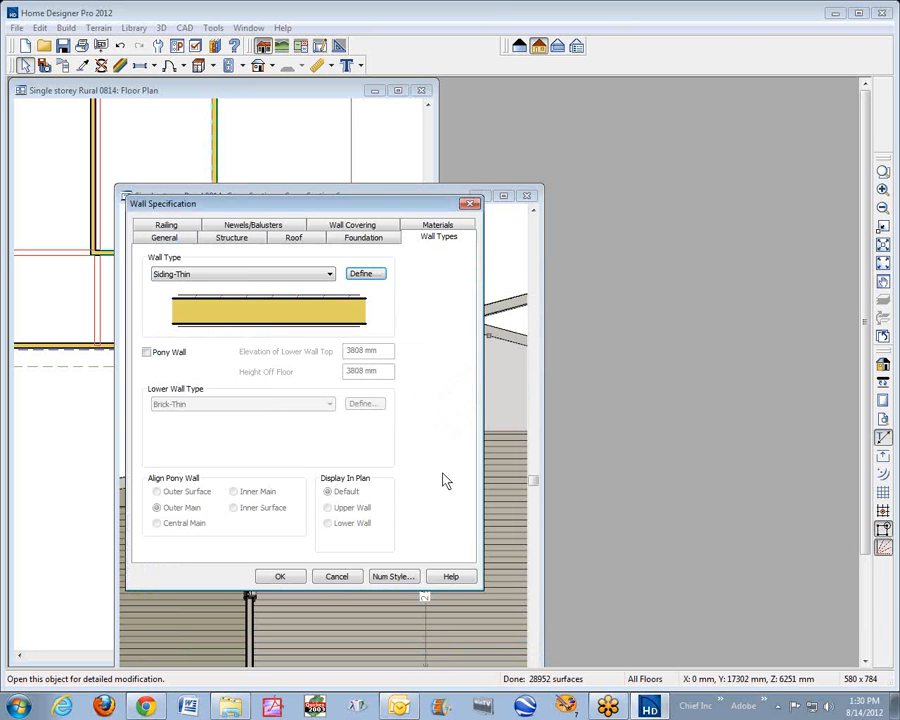
click(280, 578)
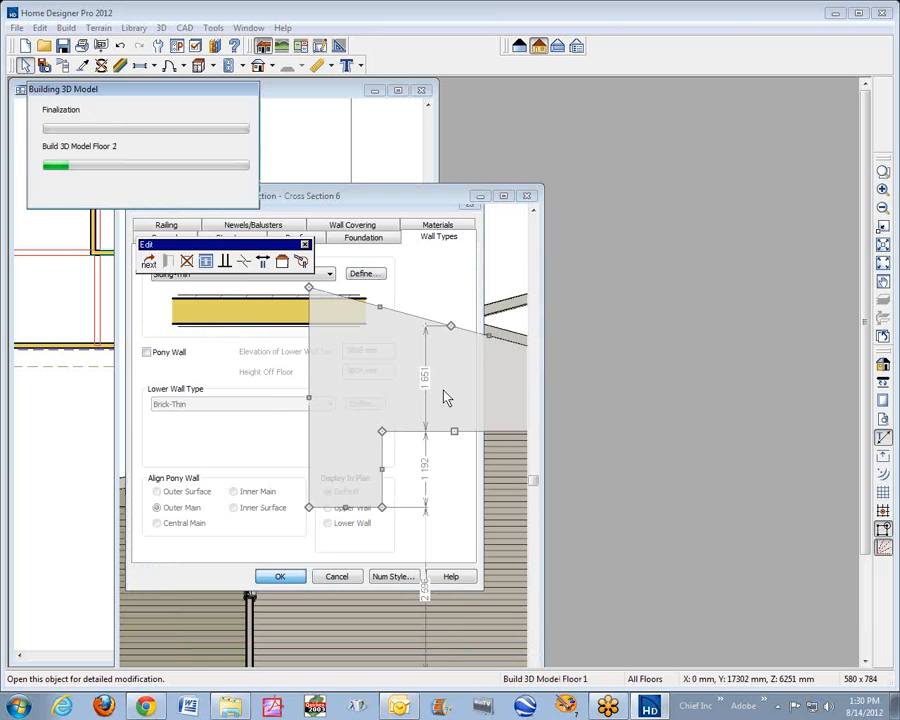
click(263, 262)
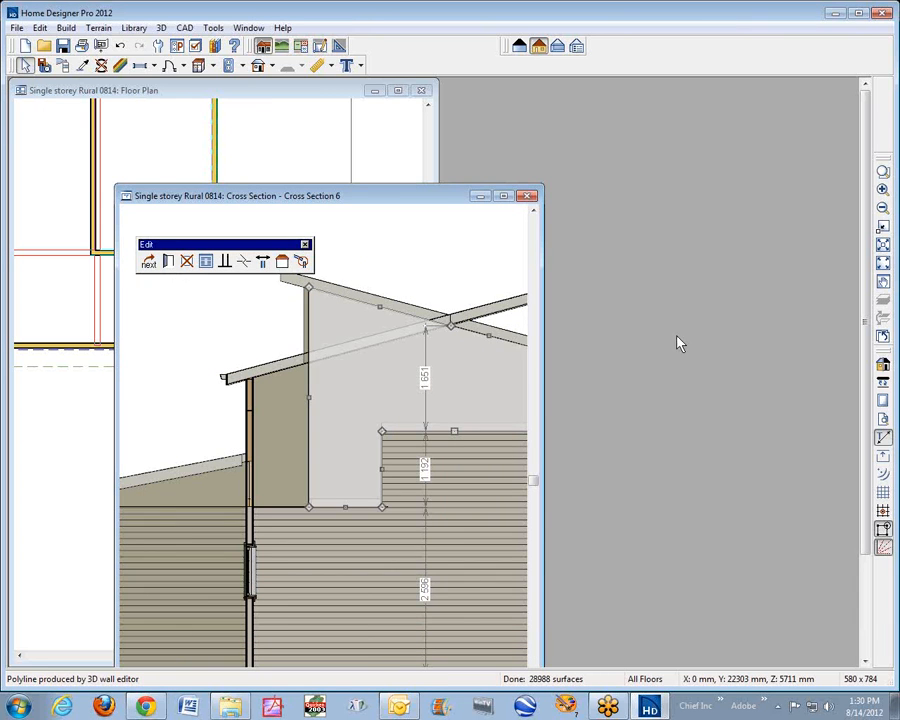
click(476, 268)
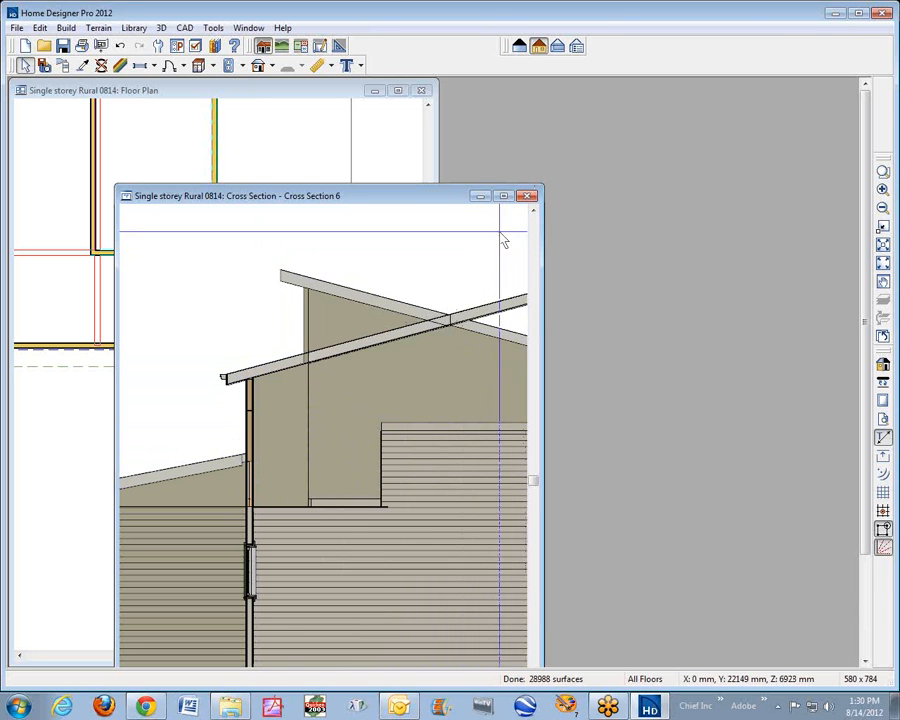
click(883, 244)
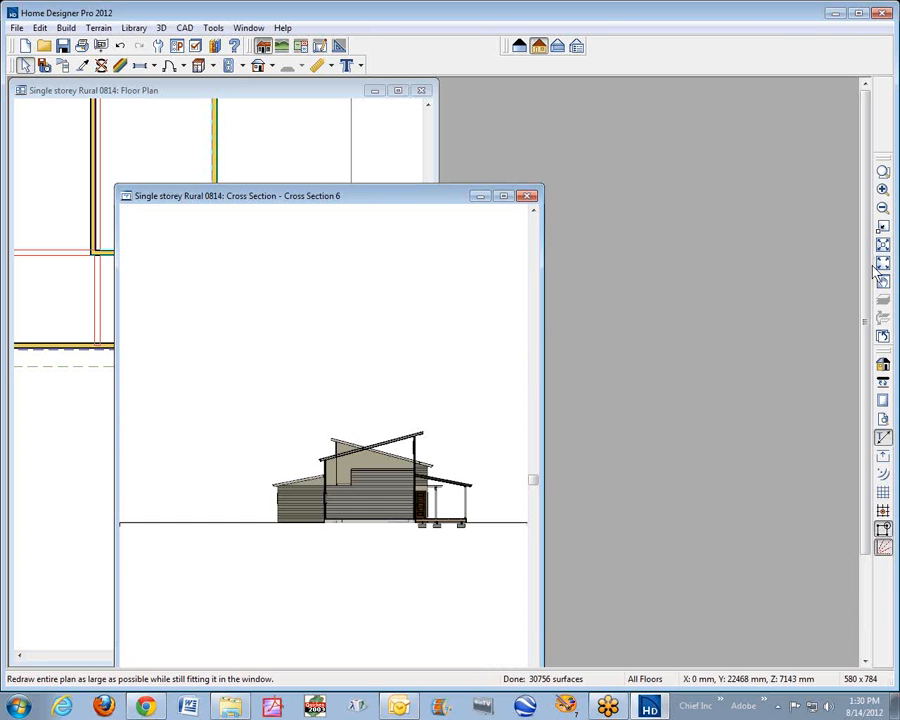
Check the roof junction in Cross Section 6, close the section, and return to the Orthographic Full Overview.
click(883, 171)
drag(347, 436, 531, 526)
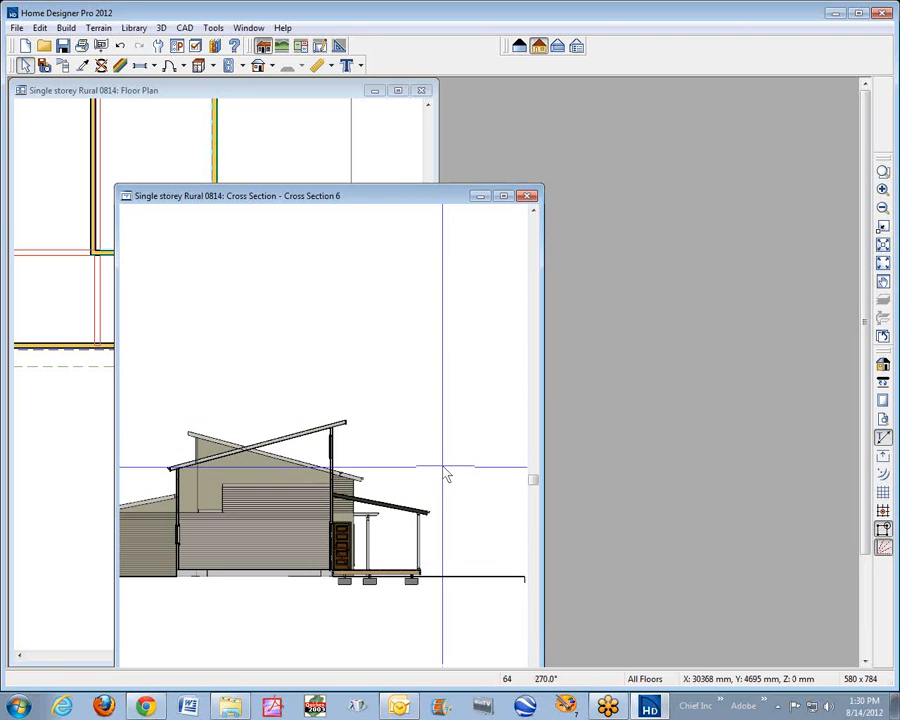
click(528, 196)
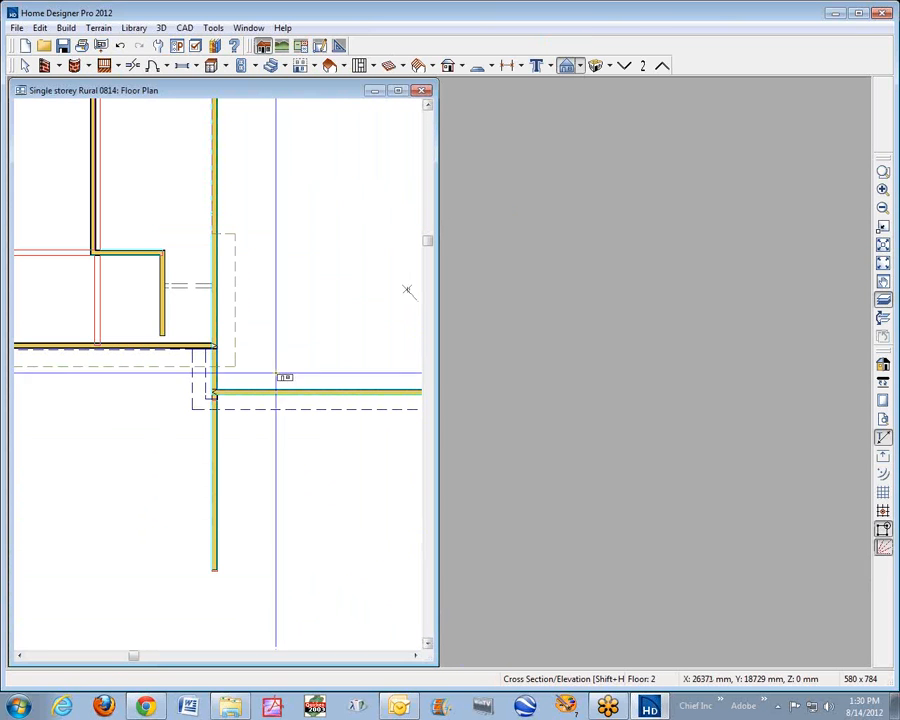
click(248, 28)
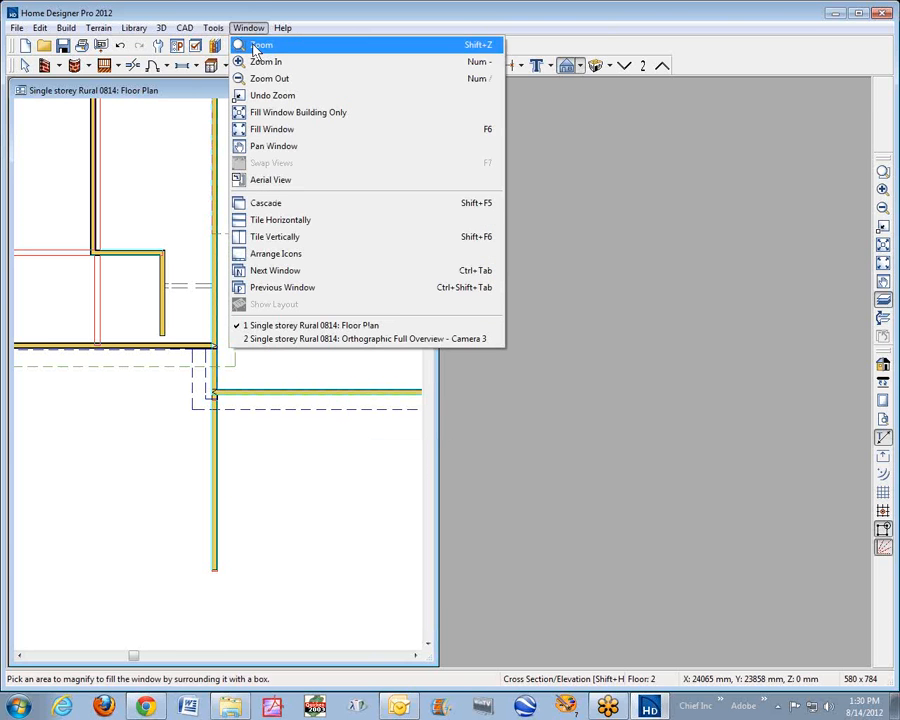
click(296, 340)
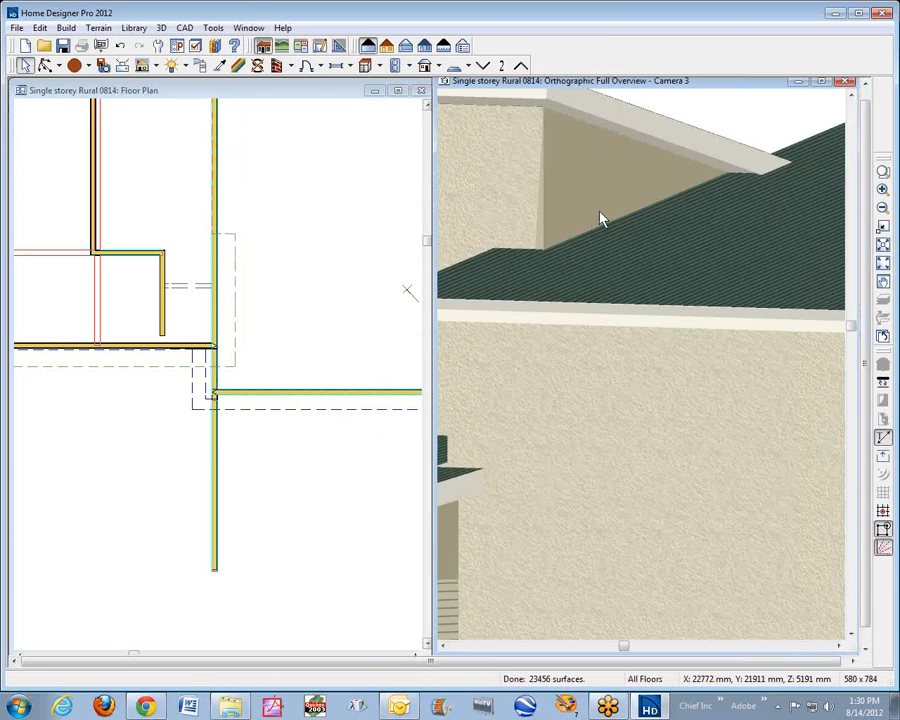
Try to paint the smooth gable wall with the adjacent wall's Stucco 02--PAINTED: SW6164 - Svelte Sage using the Material Painter.
scroll(581, 210, down, 2)
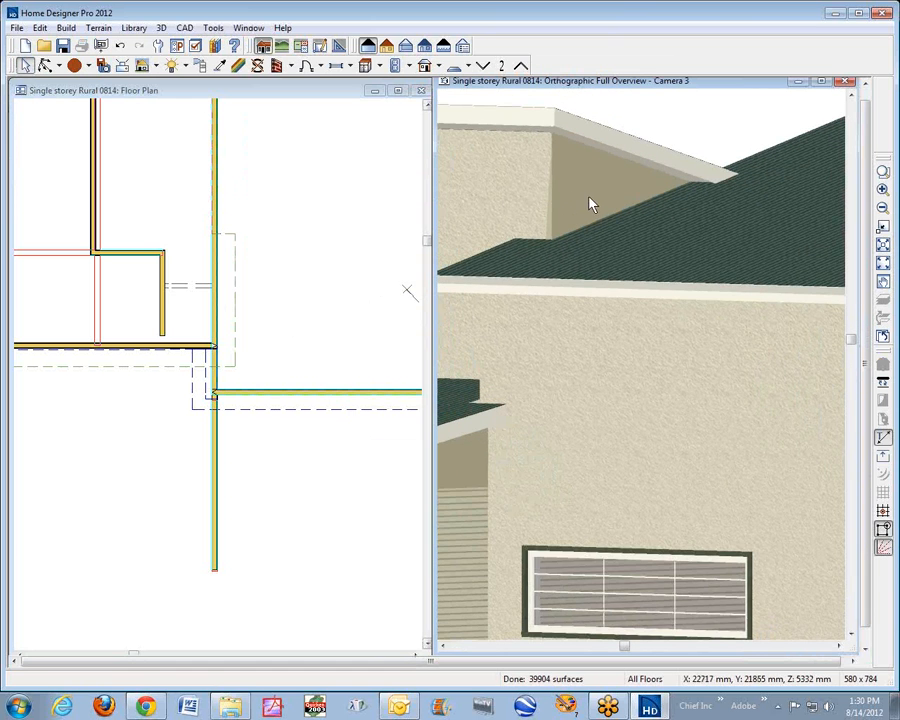
scroll(596, 204, up, 1)
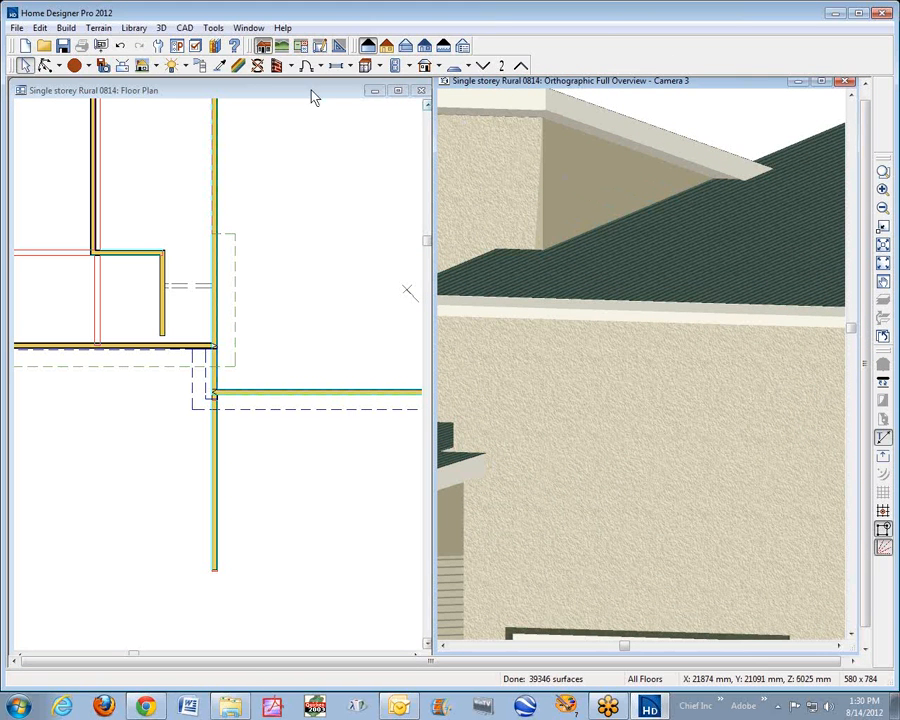
click(238, 65)
click(504, 160)
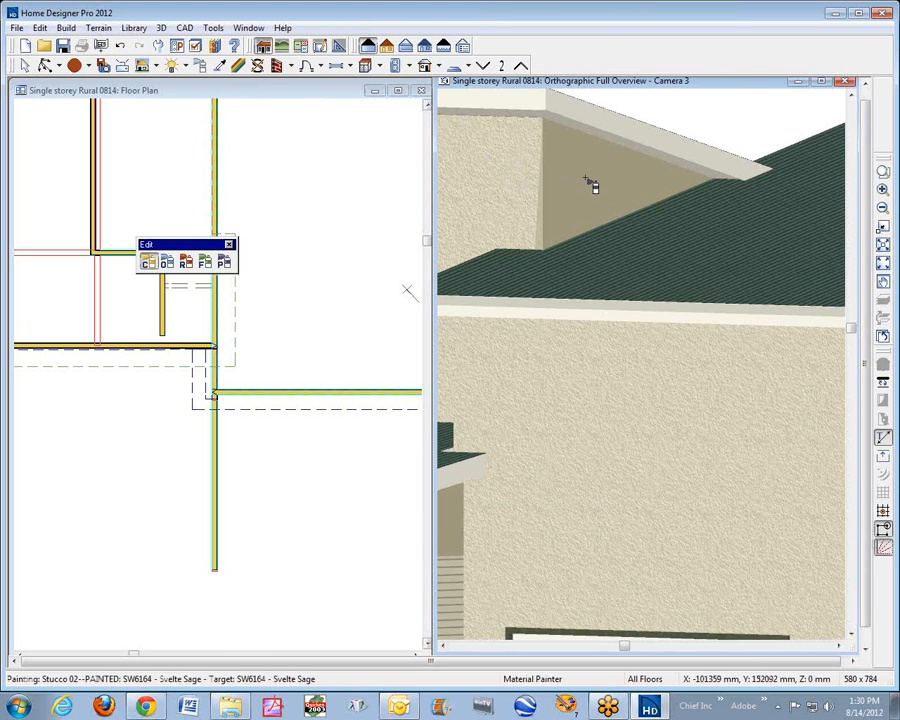
click(592, 183)
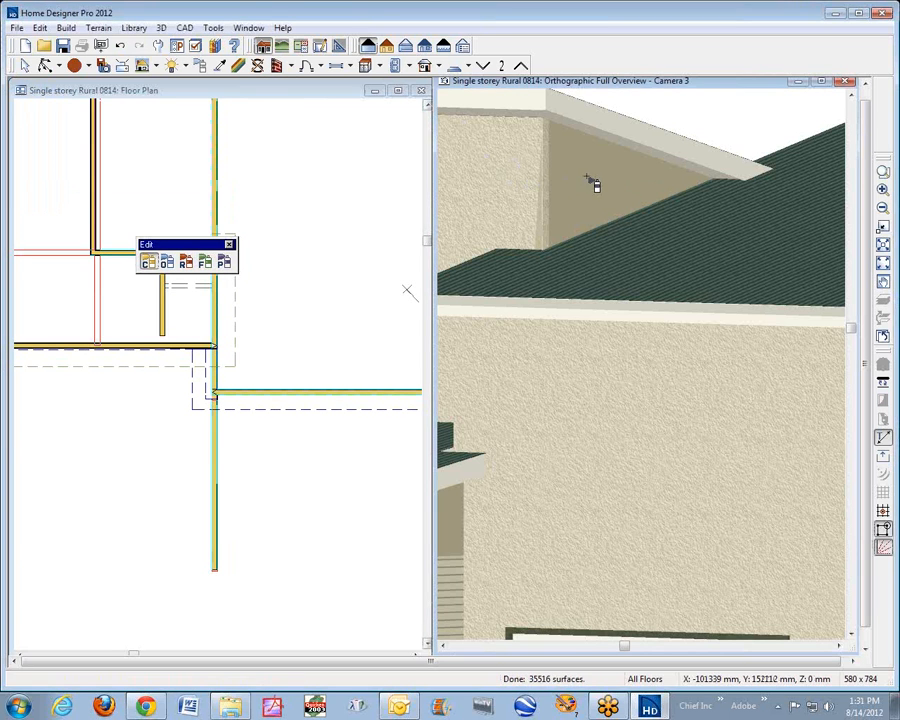
key(space)
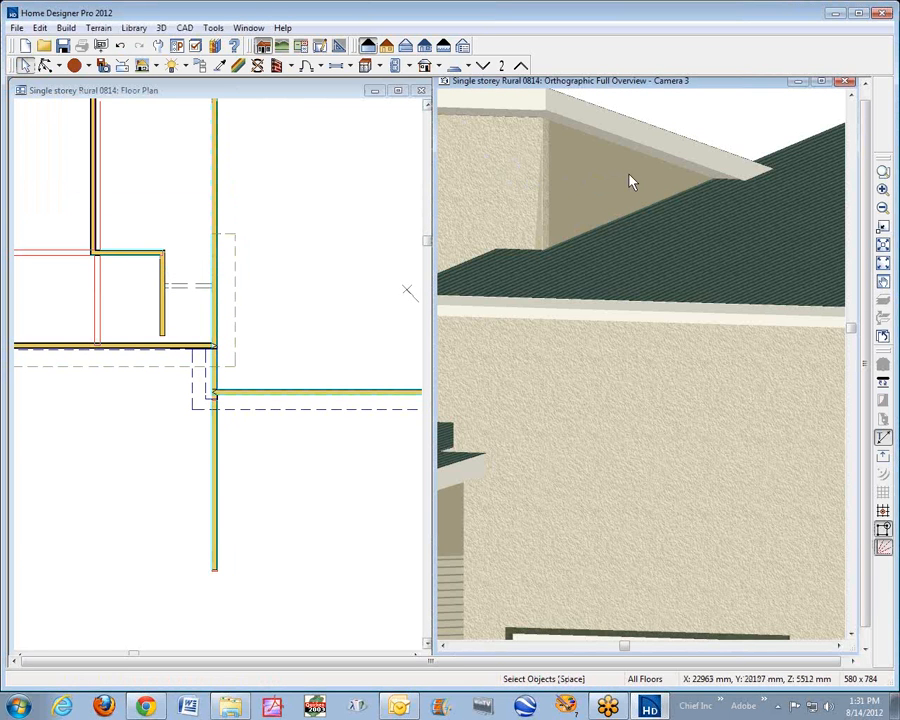
Examine the exterior on both sides of the house, ending at the roof junction beside the row of high windows.
scroll(618, 183, down, 5)
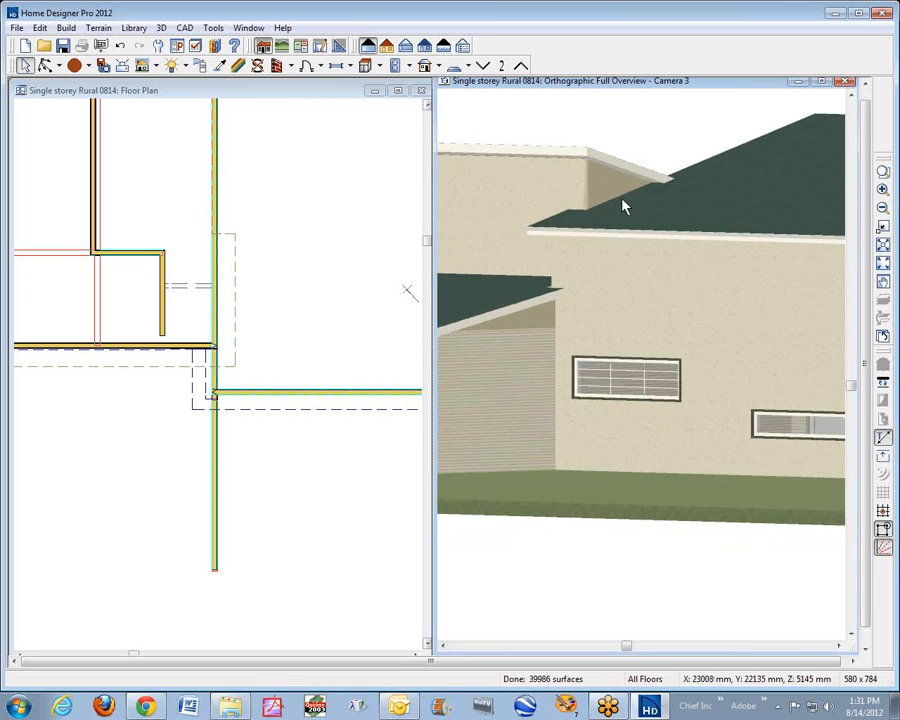
click(883, 244)
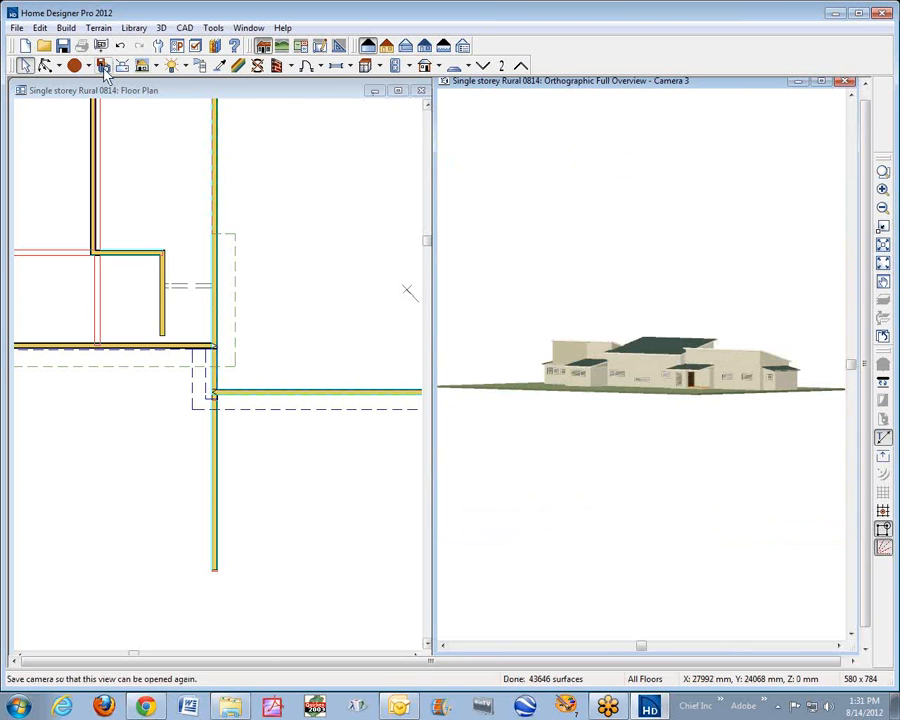
click(44, 65)
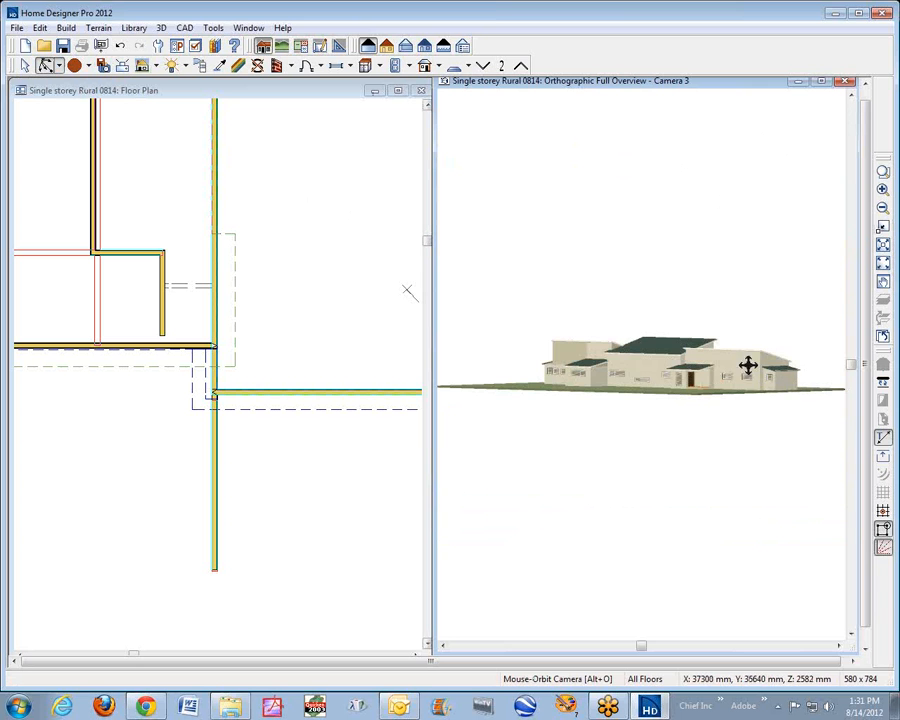
scroll(658, 362, up, 3)
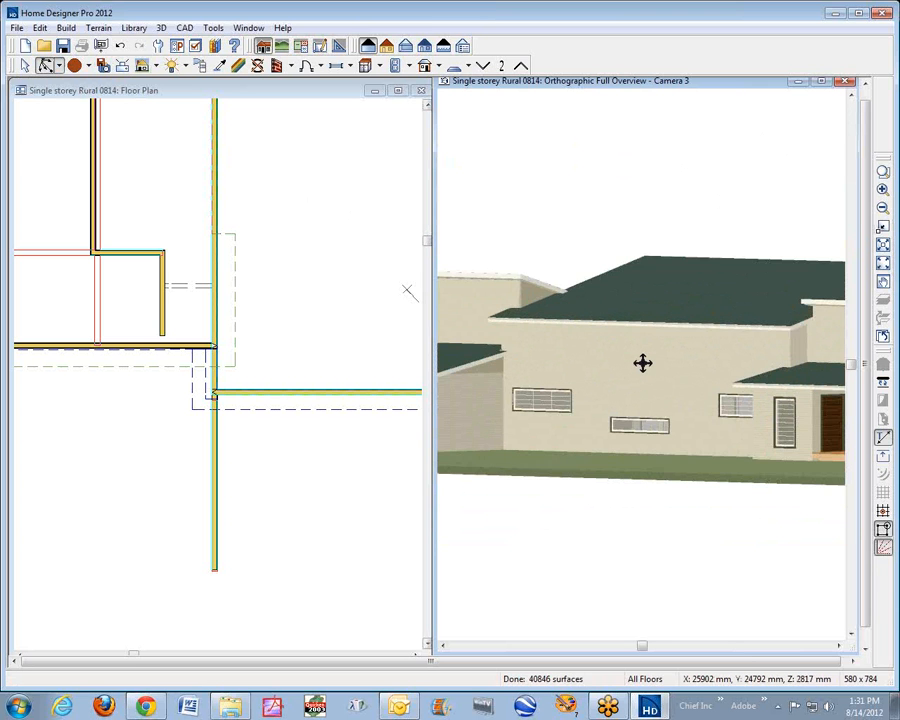
scroll(642, 363, down, 5)
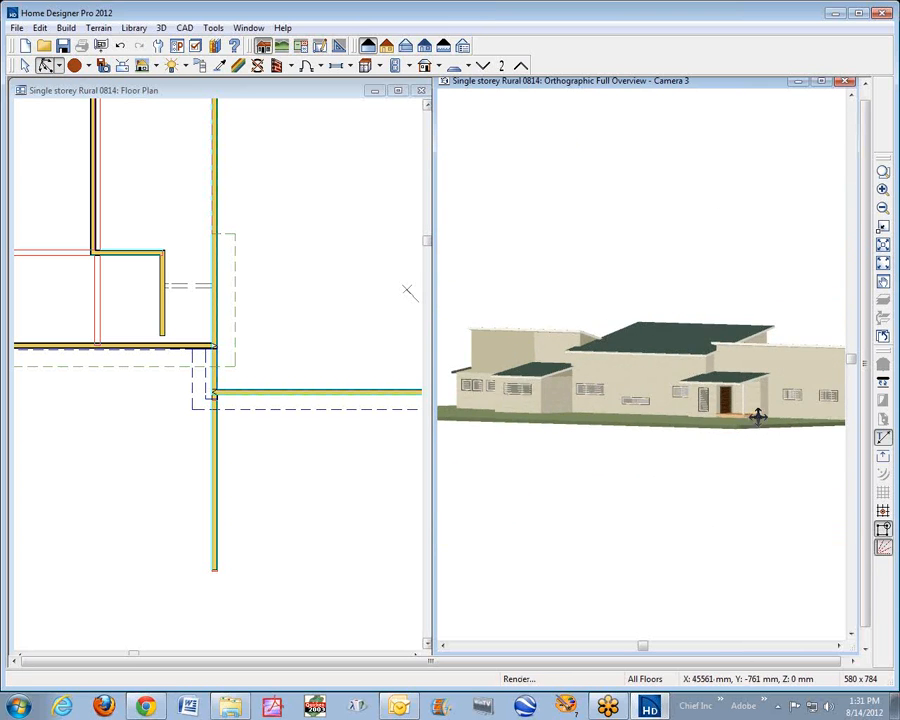
drag(758, 417, 571, 426)
drag(715, 398, 603, 392)
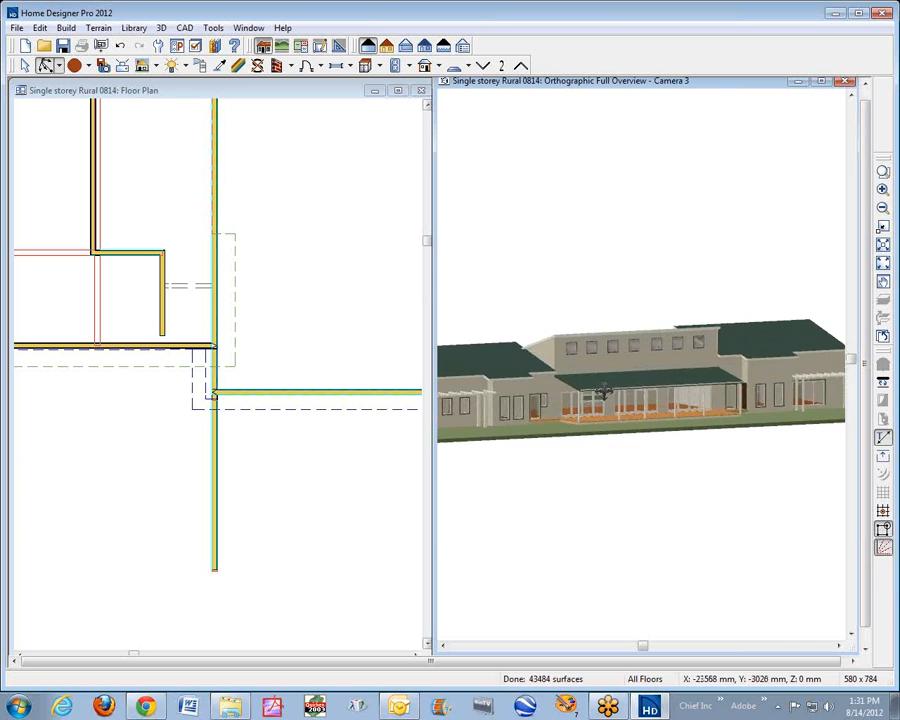
drag(739, 368, 521, 373)
scroll(622, 350, up, 8)
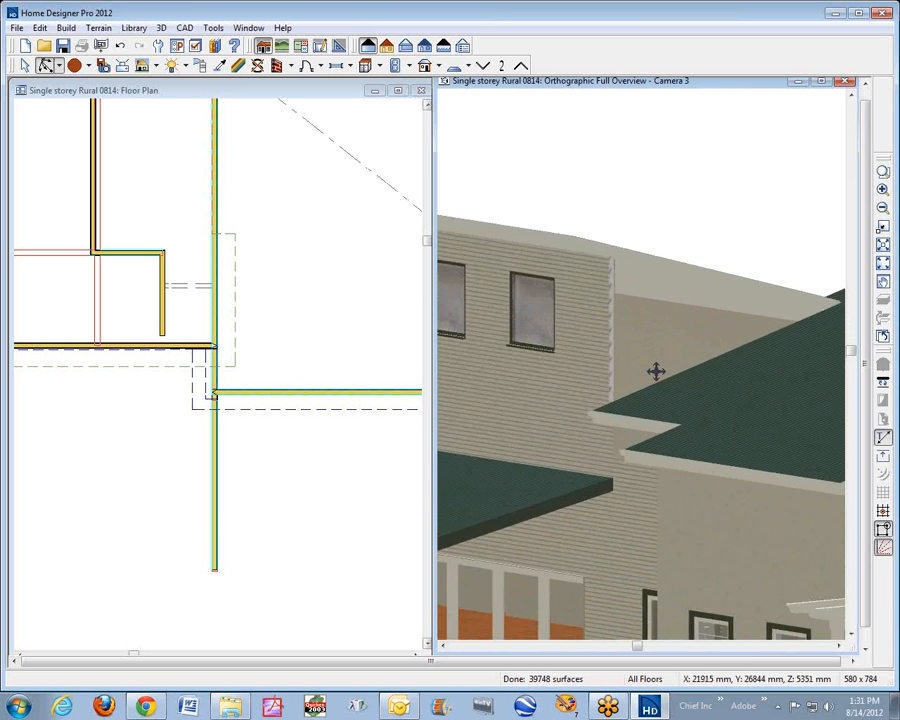
scroll(655, 371, down, 2)
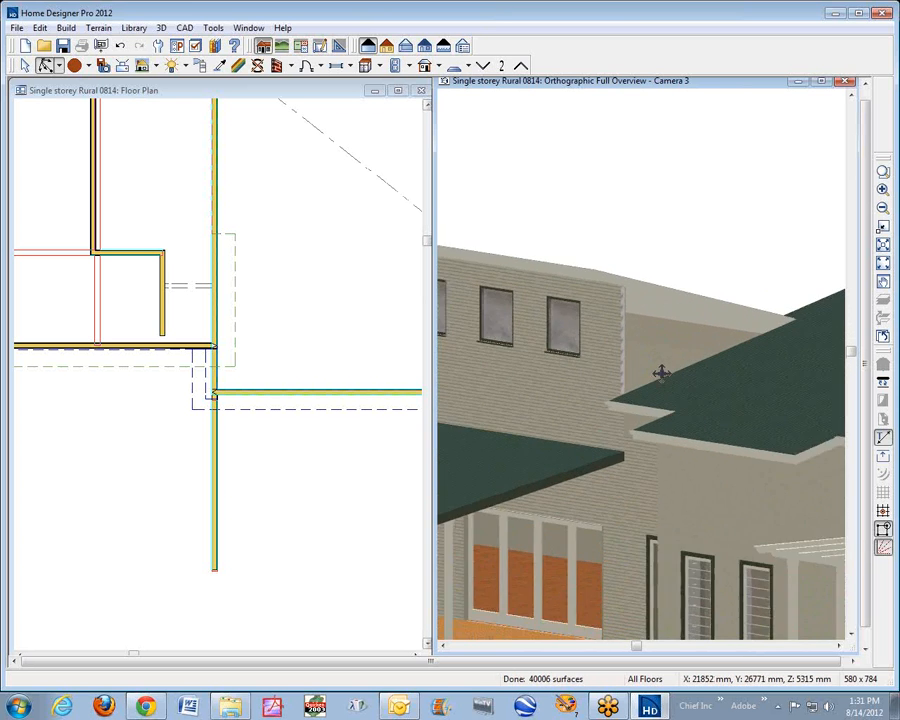
drag(661, 368, 661, 315)
Try to pull the adjoining roof plane's edge back from the gable wall beside the high windows, and undo the move.
key(space)
click(703, 378)
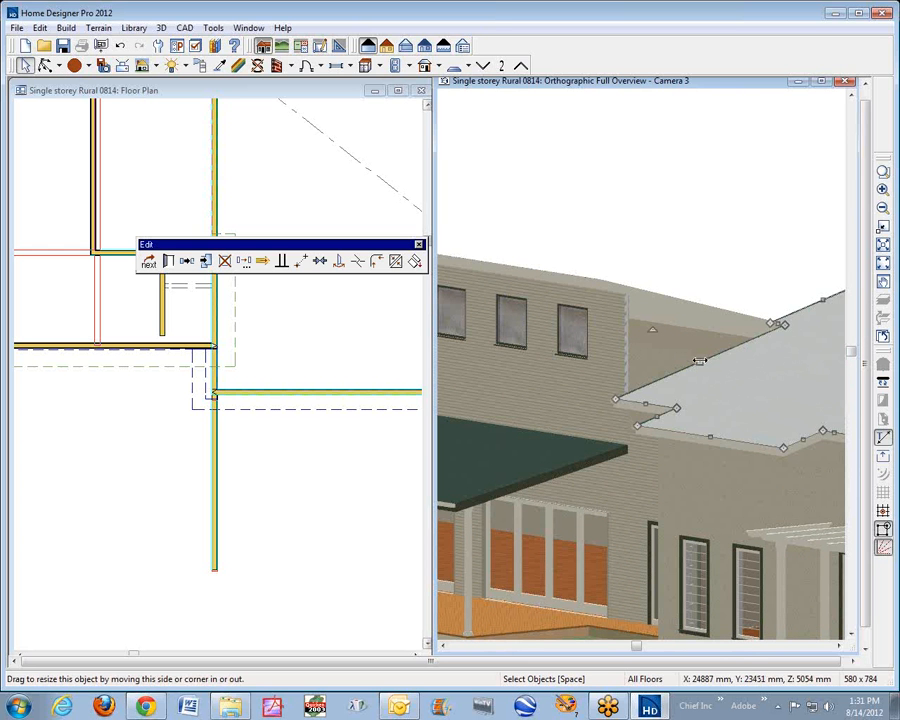
drag(708, 372, 731, 372)
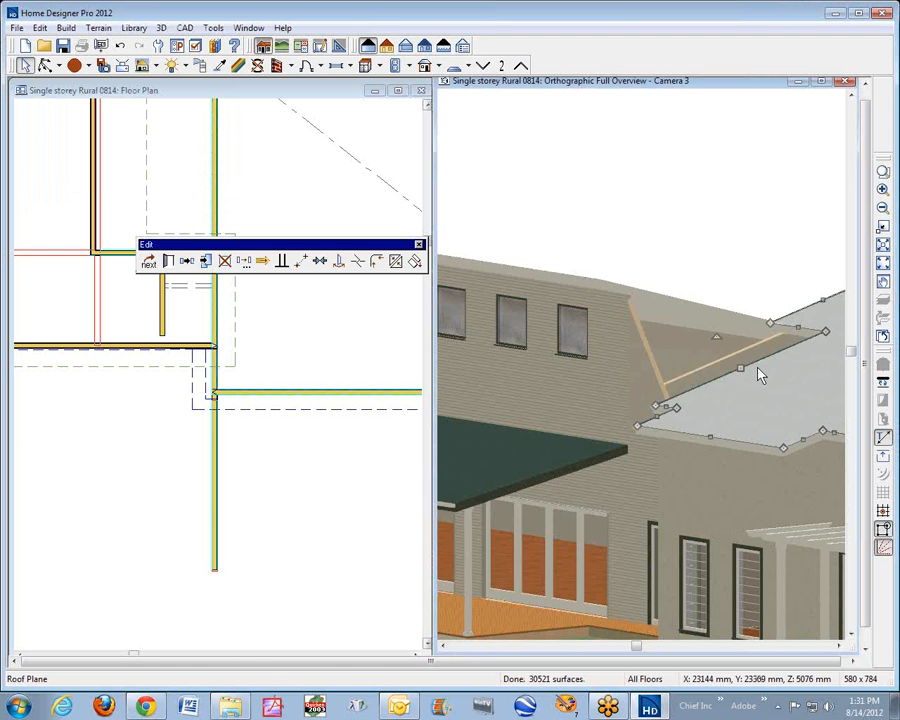
click(740, 366)
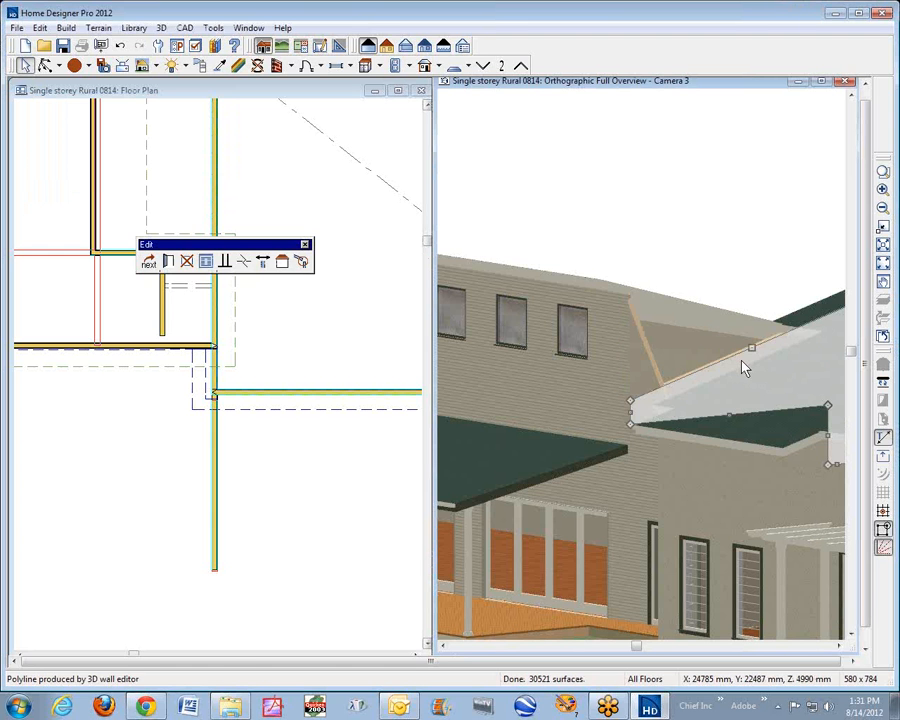
click(750, 376)
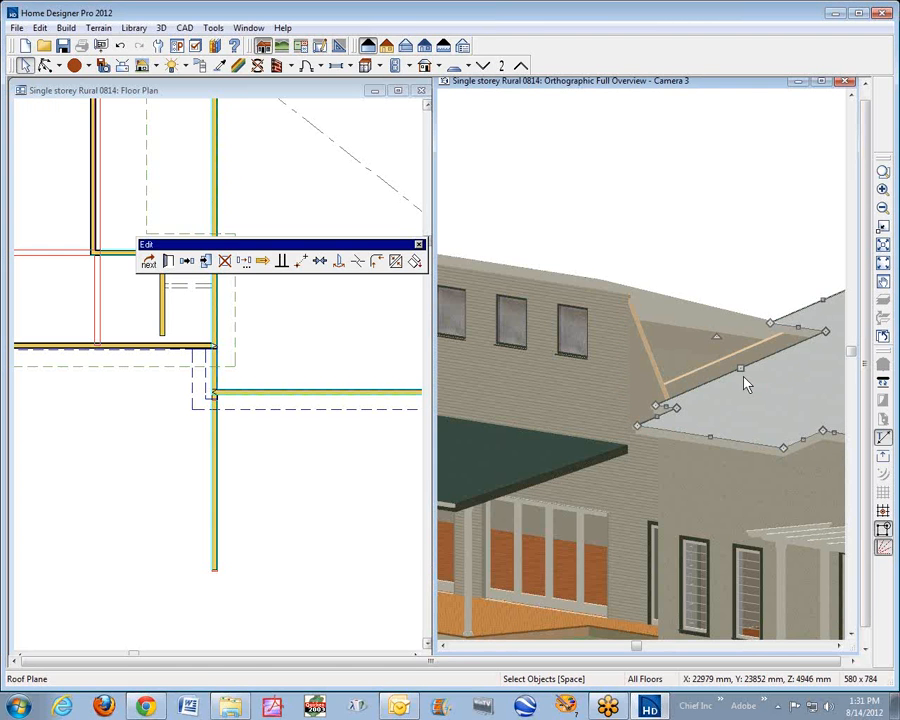
click(741, 264)
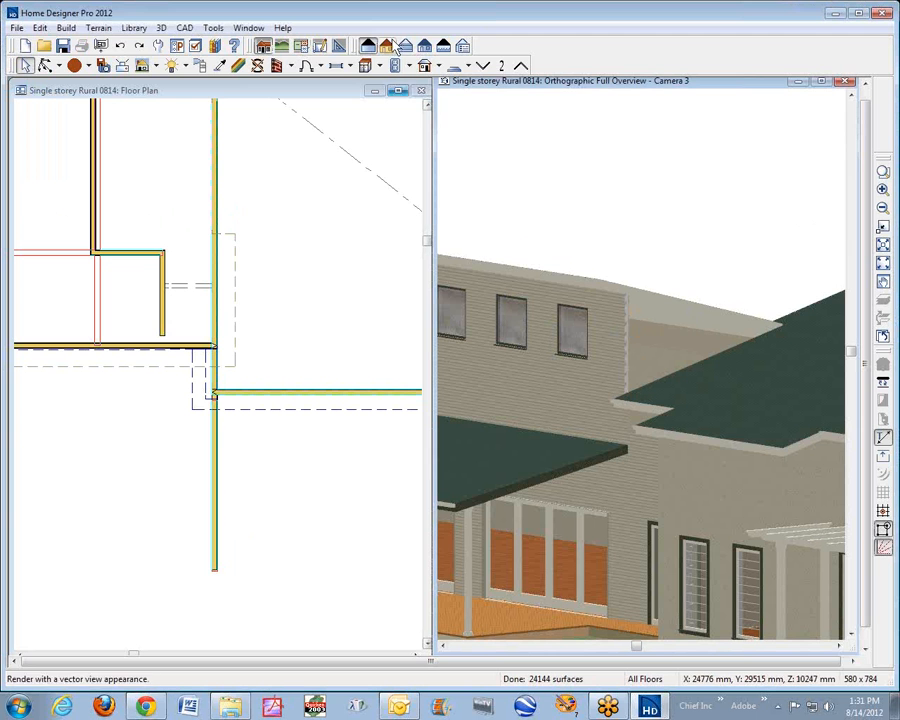
Locate the junction of the two roof planes in the floor plan and check the outline of the roof plane with the stepped edge.
click(323, 90)
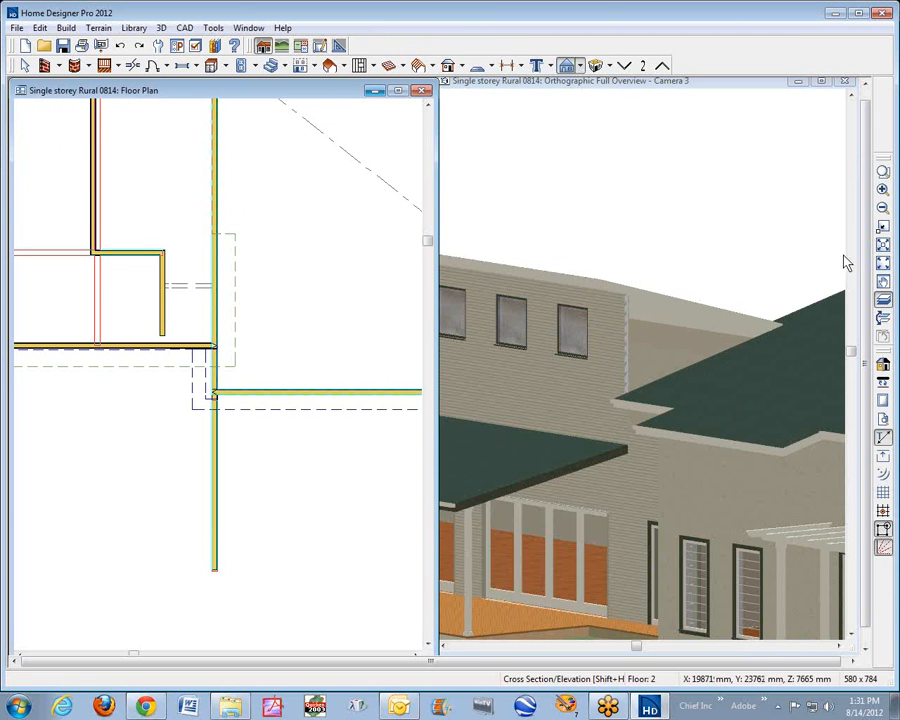
click(884, 247)
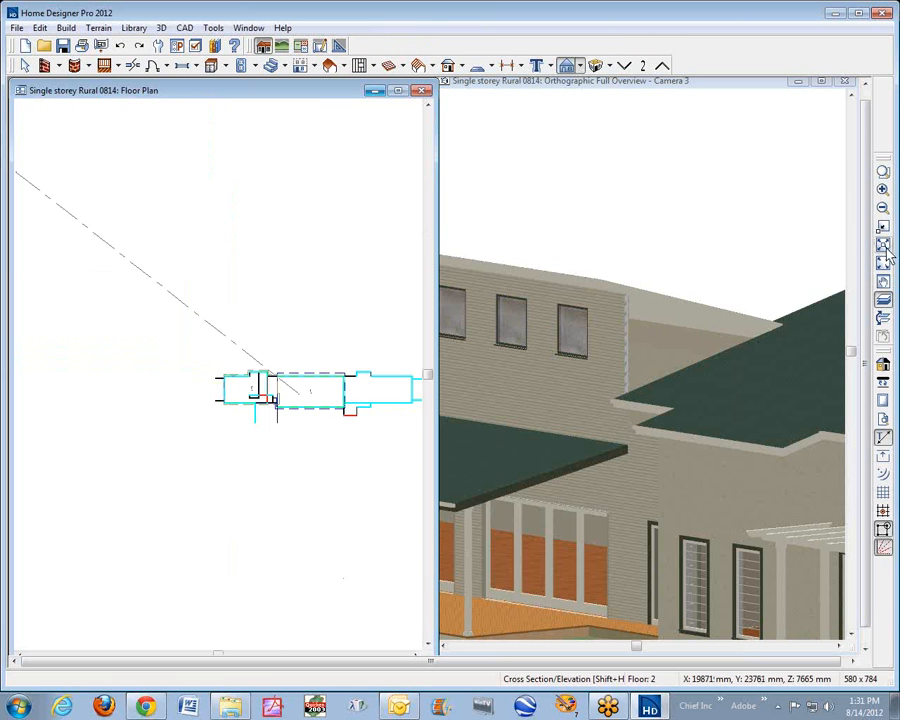
click(883, 172)
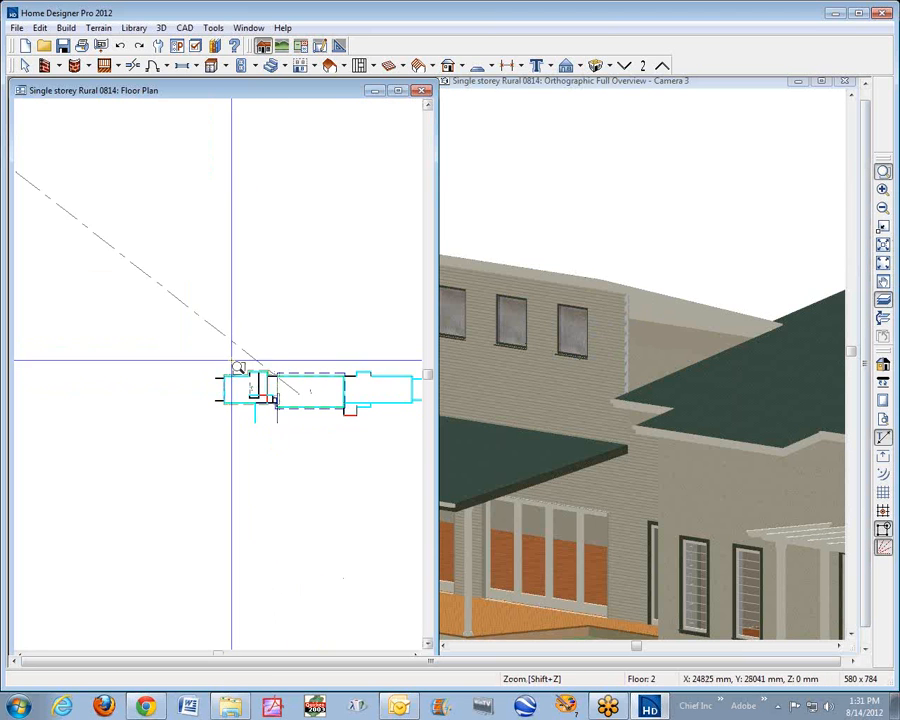
drag(238, 368, 383, 431)
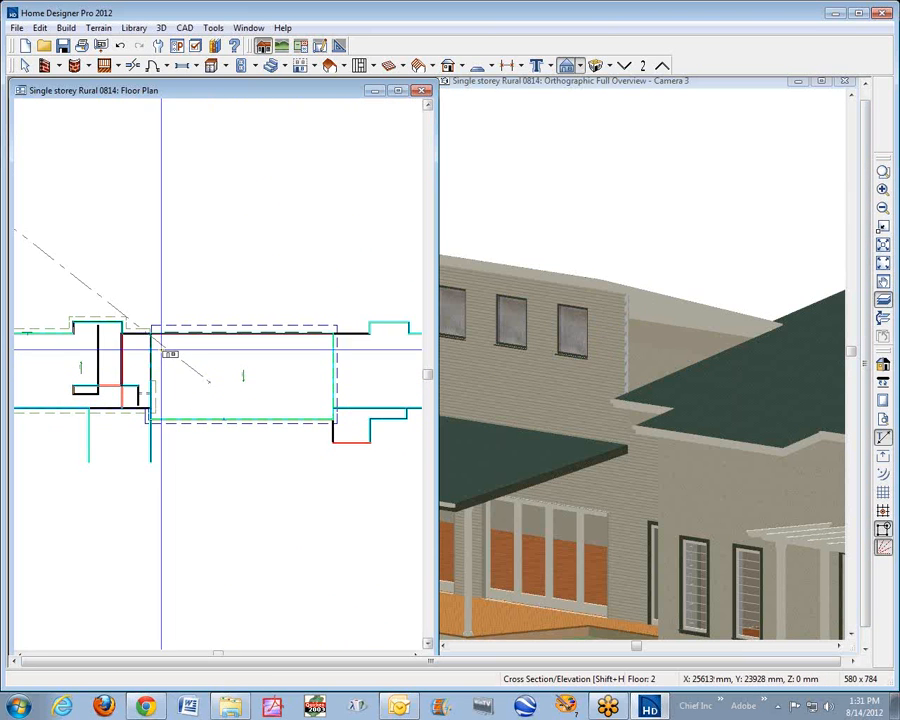
scroll(150, 344, up, 2)
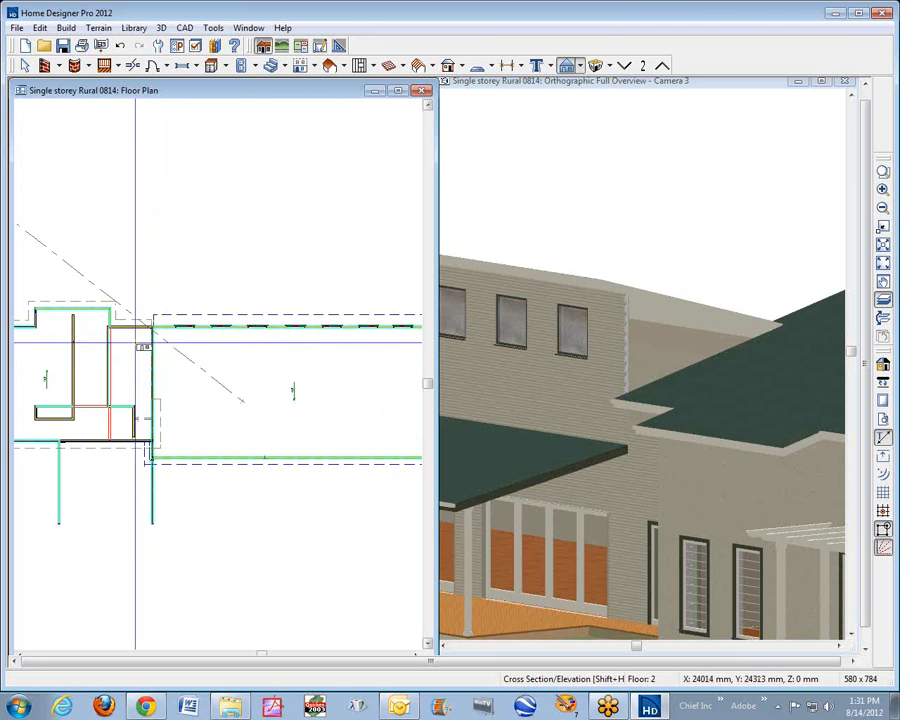
scroll(140, 346, up, 3)
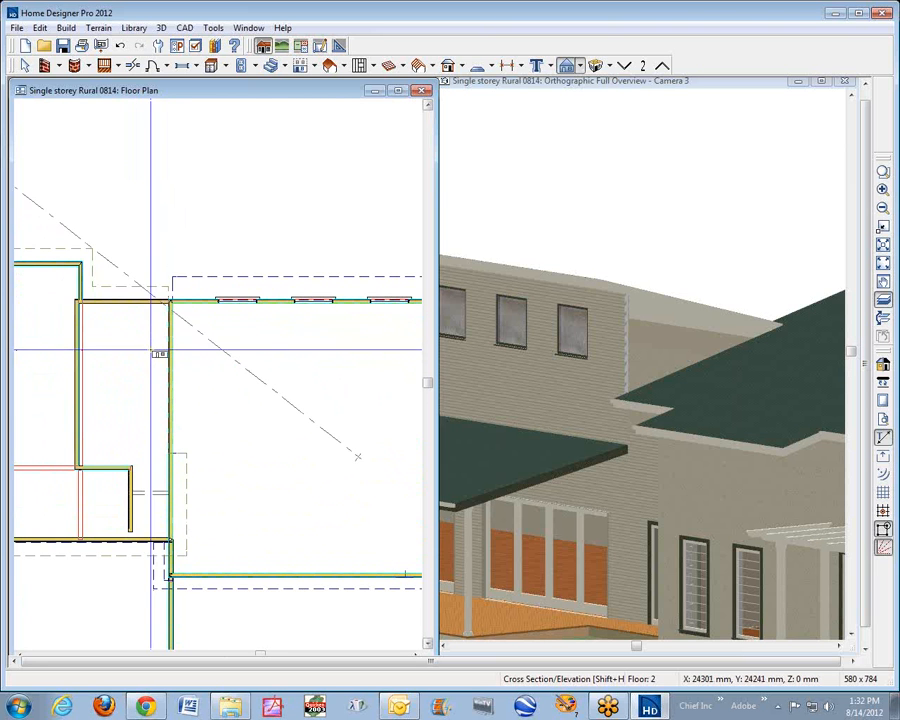
scroll(170, 352, up, 2)
key(space)
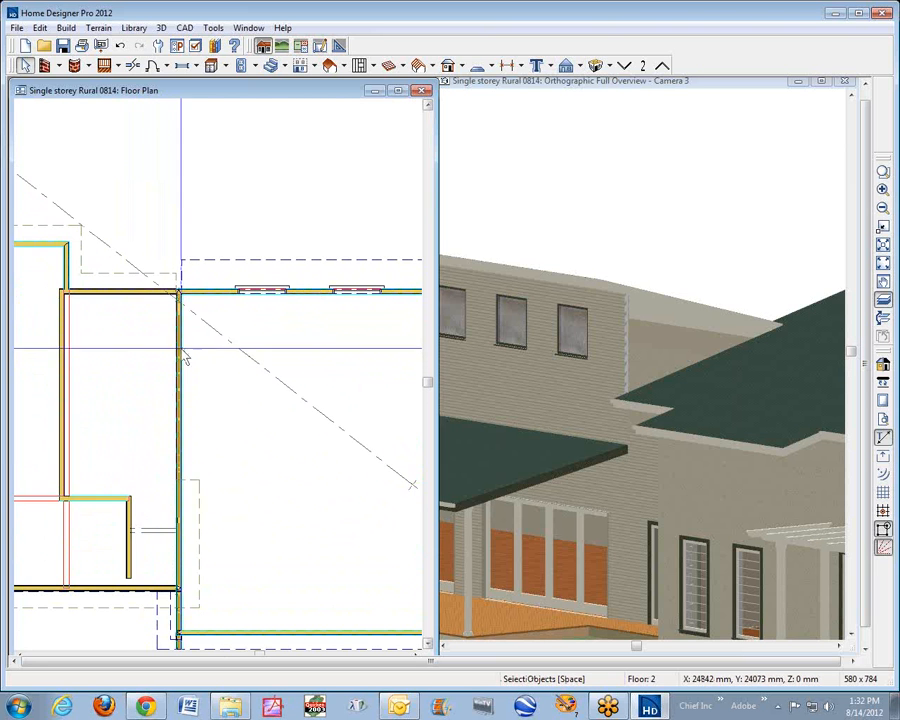
click(206, 572)
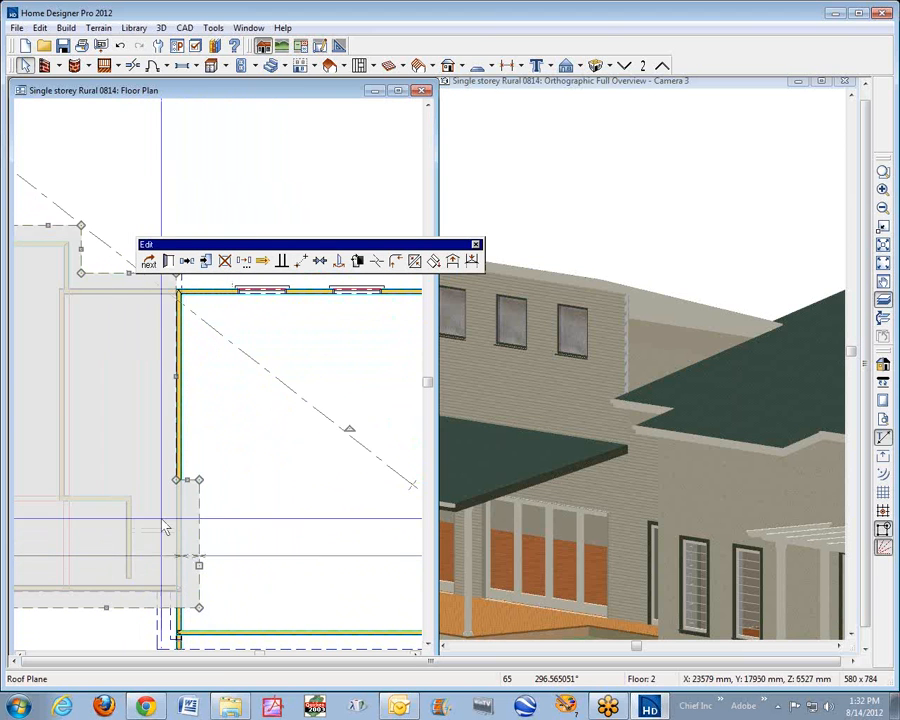
key(space)
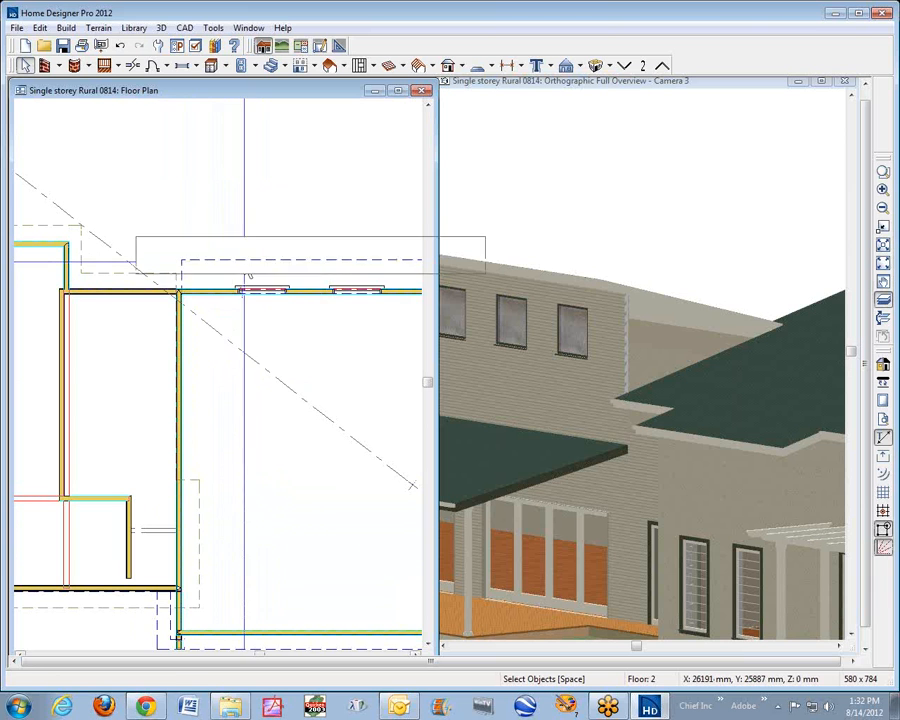
Break the edge of the roof plane over the high windows and extend its upper section past the gable wall, aligned with the opposite end's overhang.
click(249, 273)
drag(249, 248, 208, 113)
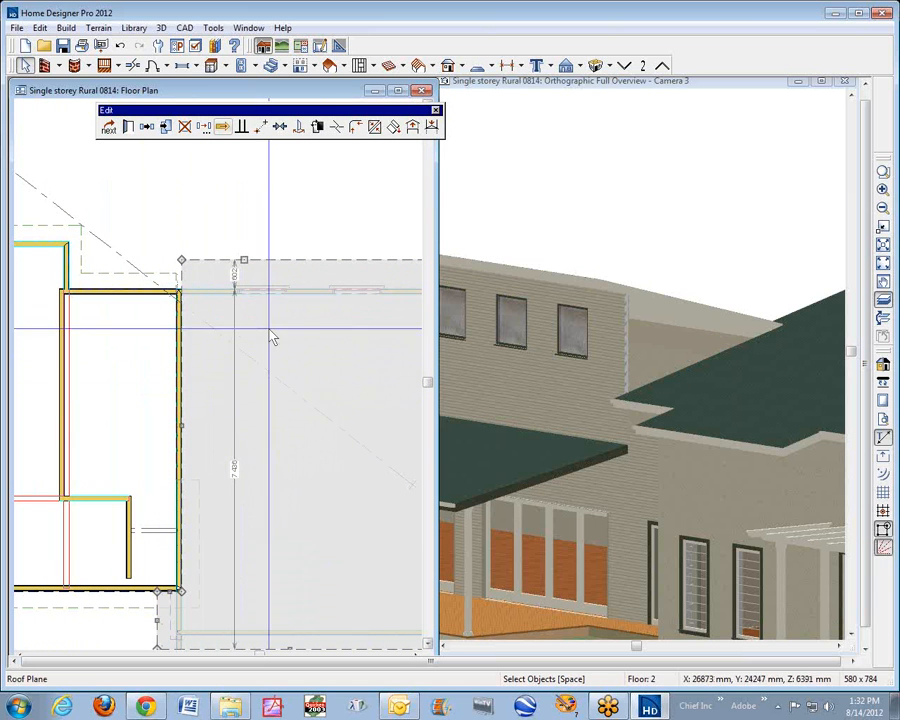
click(336, 126)
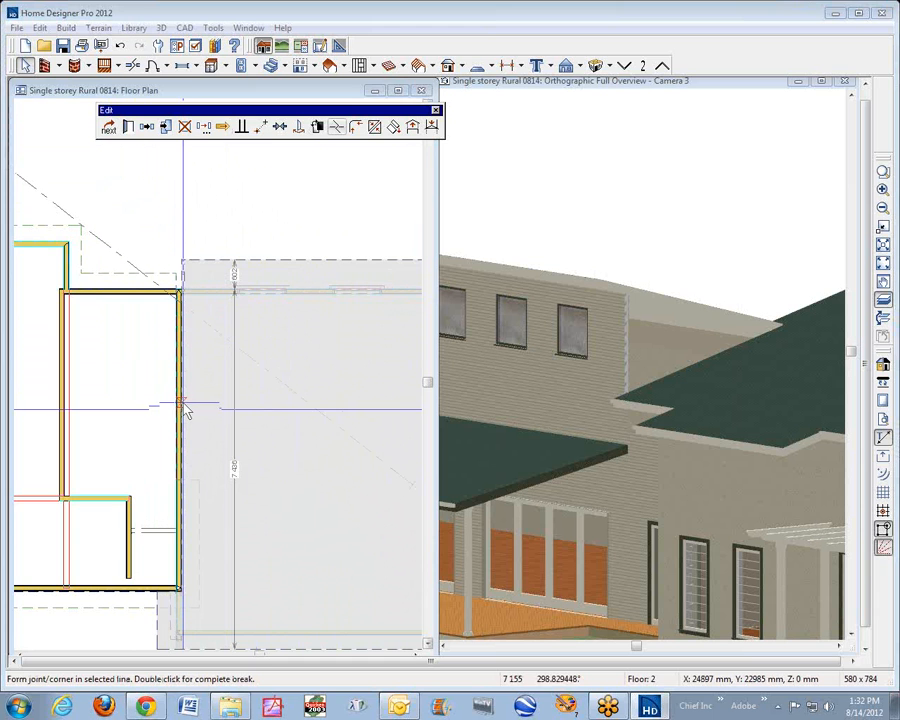
click(182, 404)
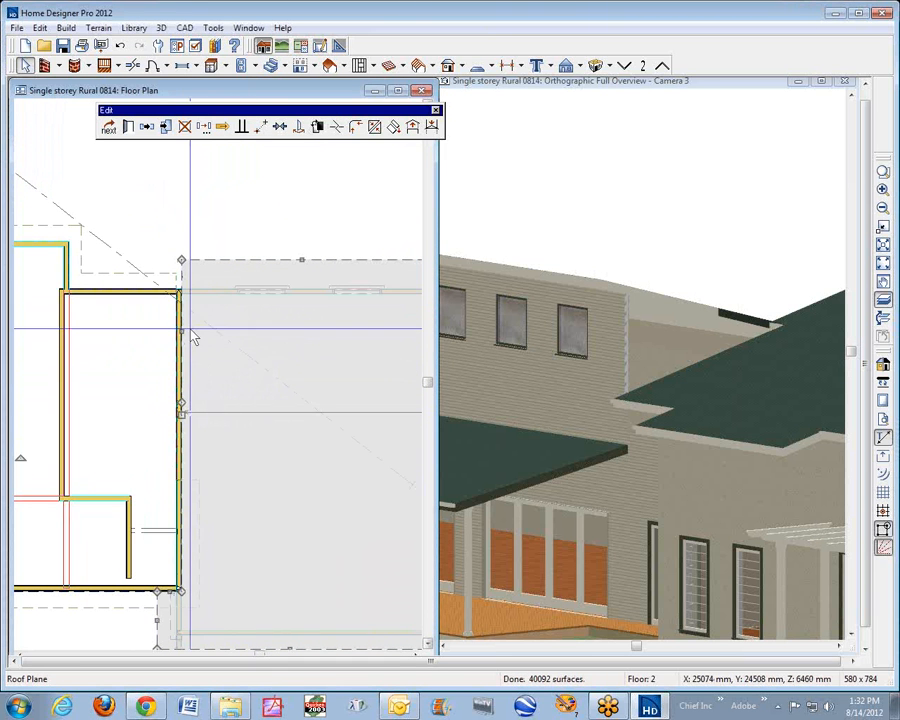
drag(181, 331, 158, 331)
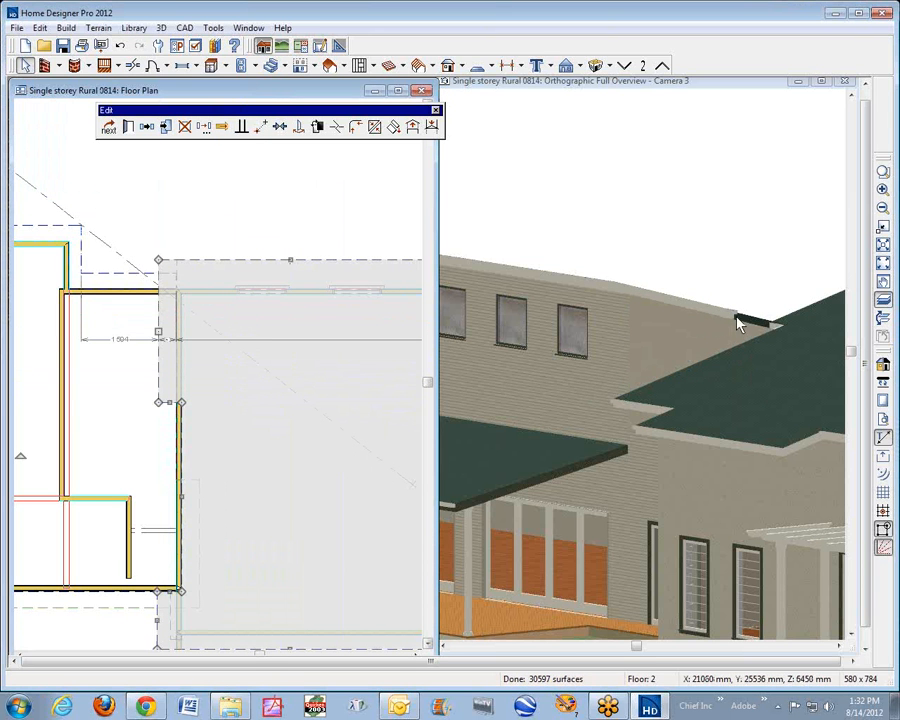
Lengthen the roof overhang past the gable wall until its end lines up with the inner corner of the adjoining roof plane.
drag(172, 404, 167, 403)
click(171, 404)
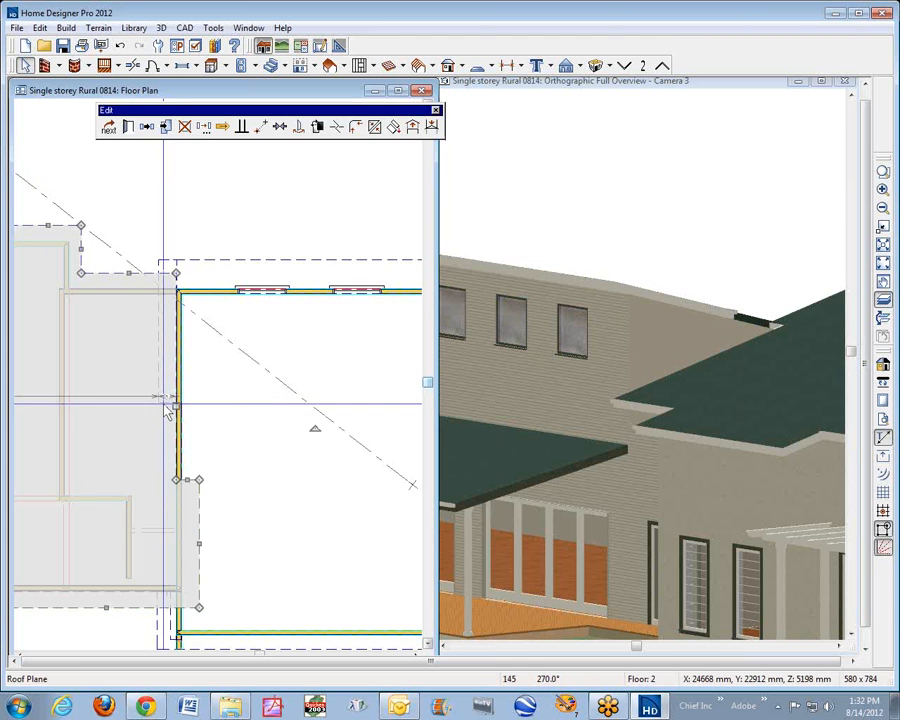
click(179, 410)
click(174, 411)
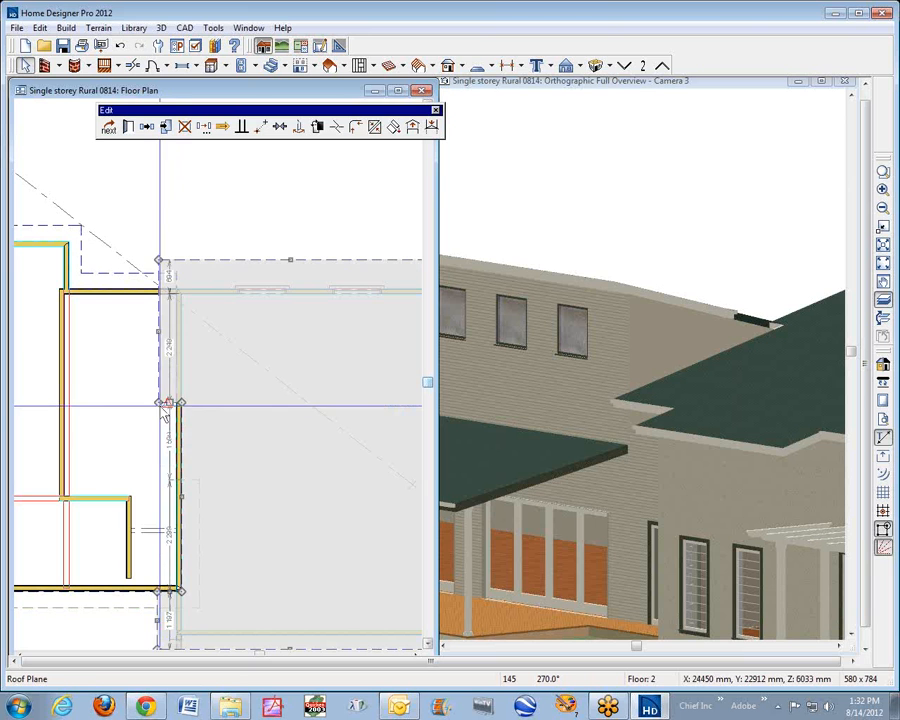
drag(172, 404, 171, 458)
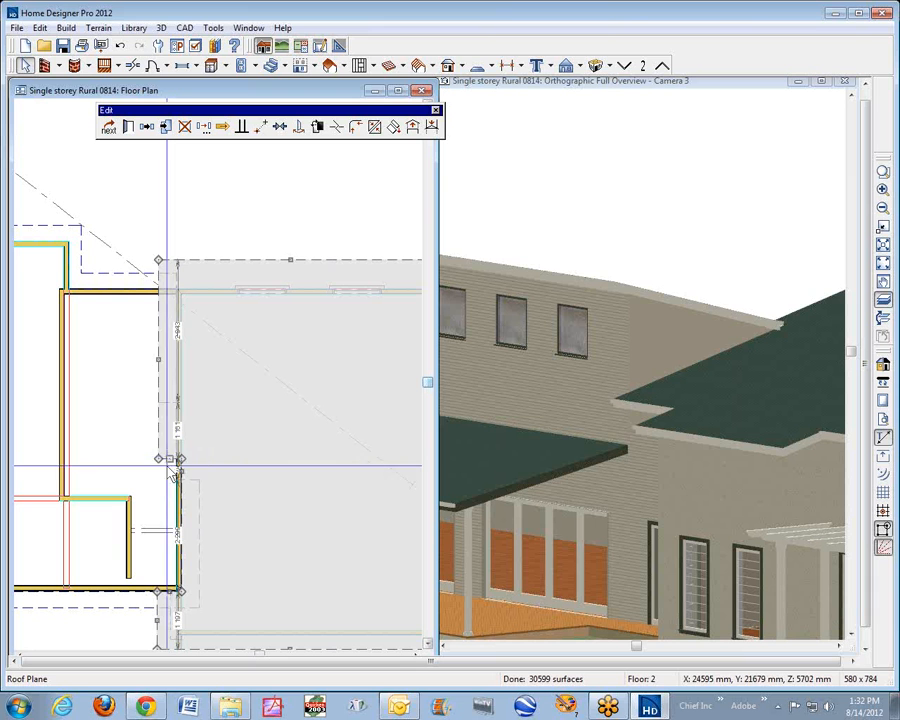
drag(172, 460, 176, 470)
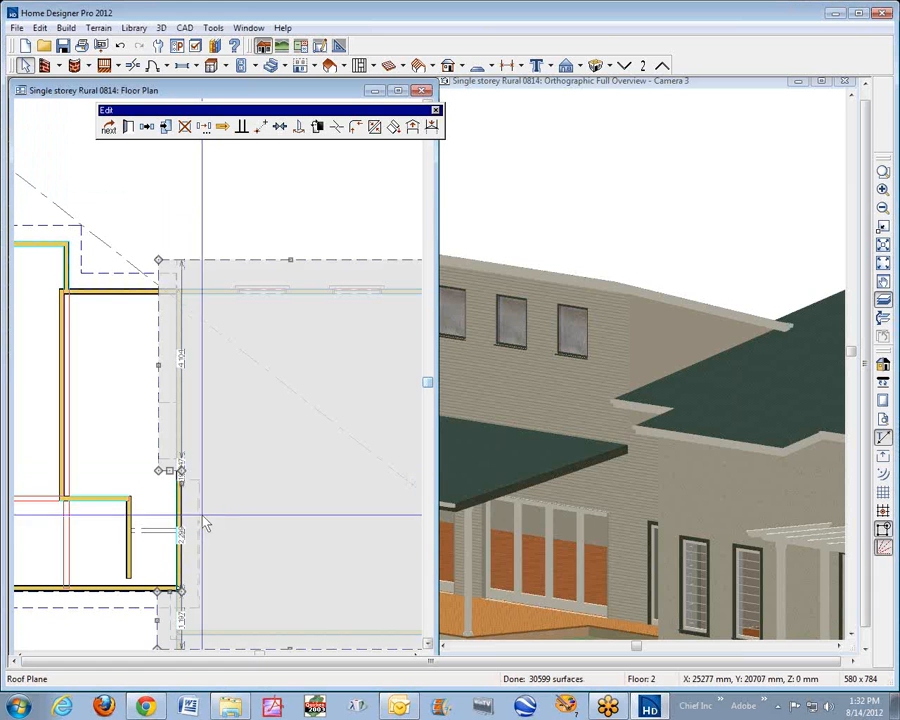
drag(169, 474, 167, 480)
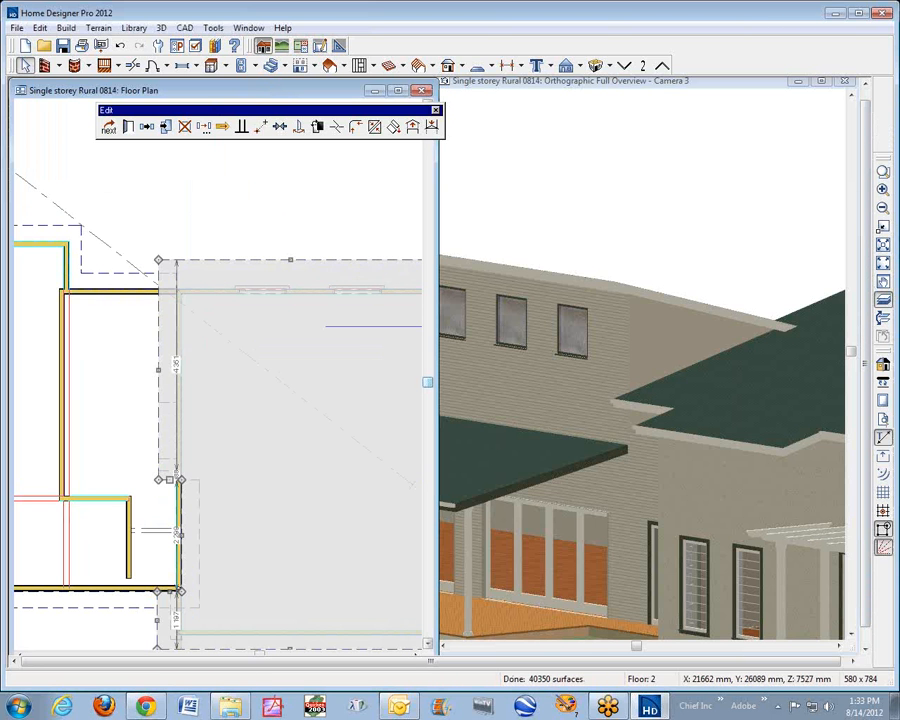
Switch the 3D camera to a line-style rendering and examine the extent of the gable wall beside the high windows.
click(751, 195)
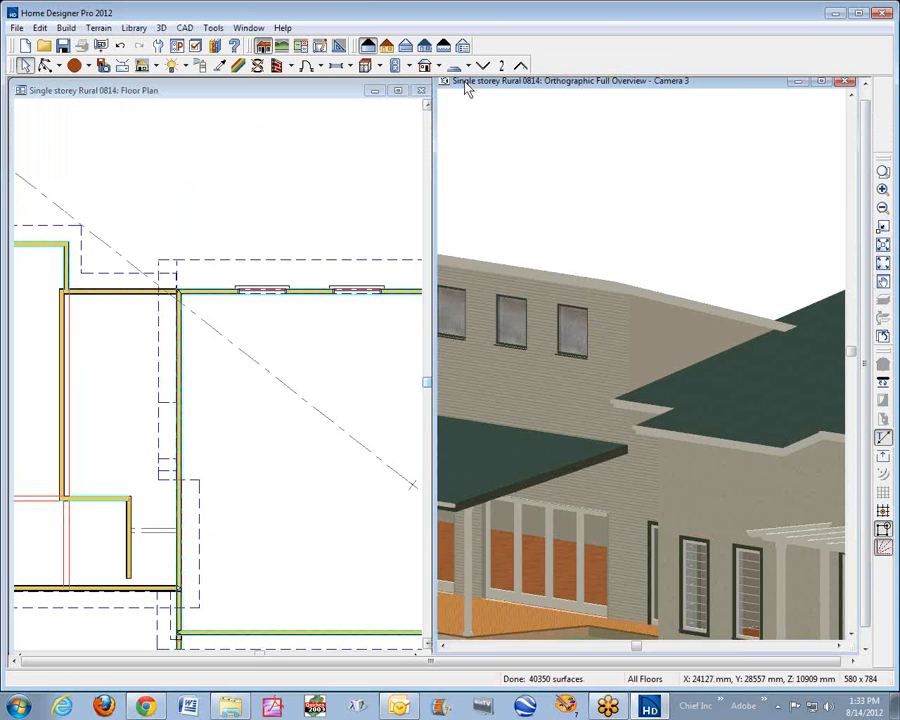
click(388, 48)
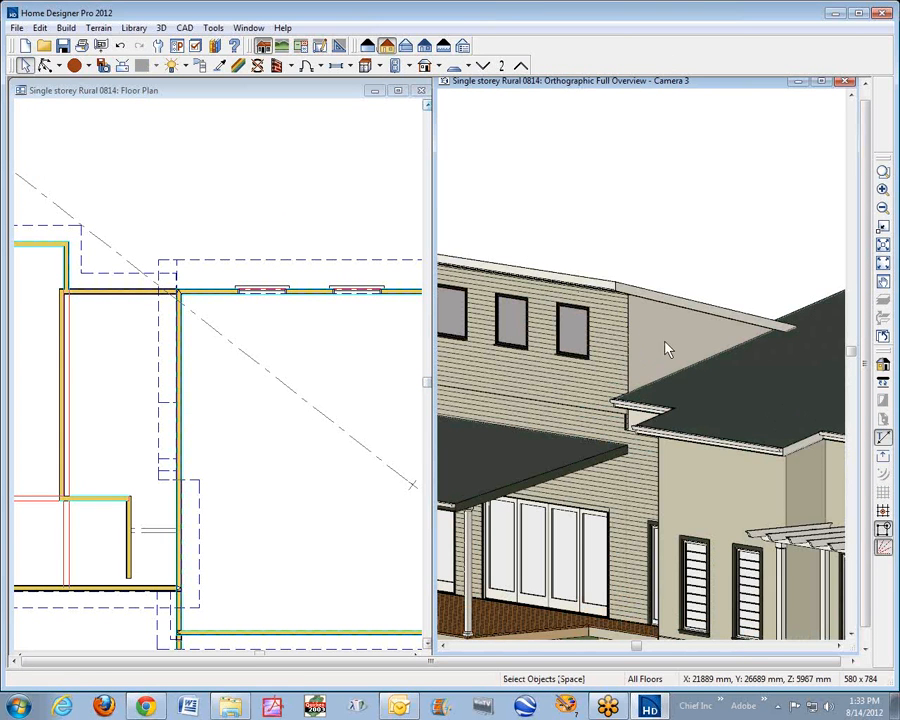
click(668, 348)
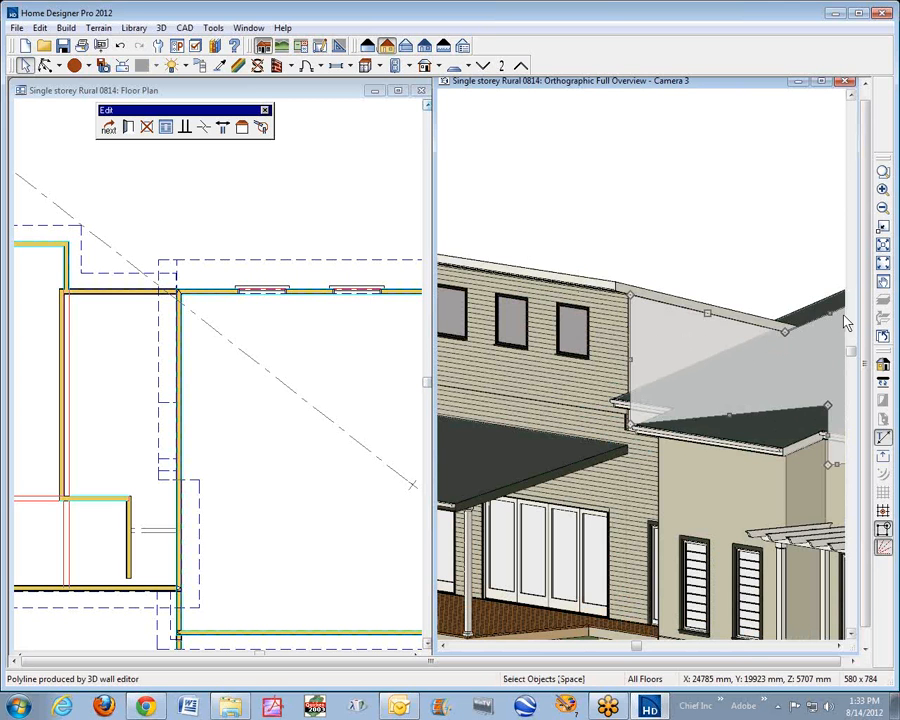
click(883, 207)
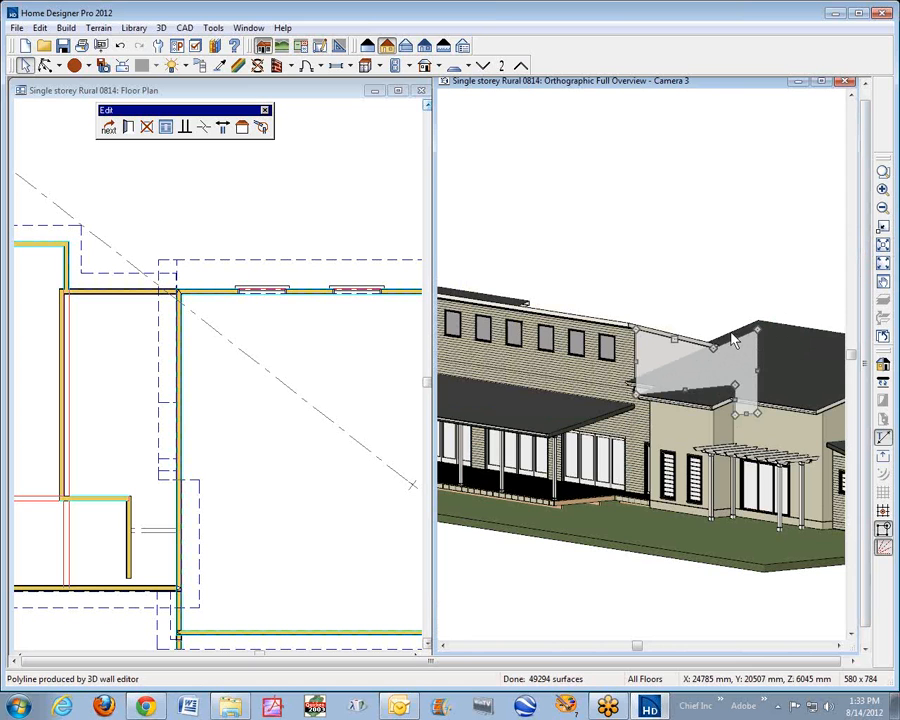
scroll(725, 345, up, 3)
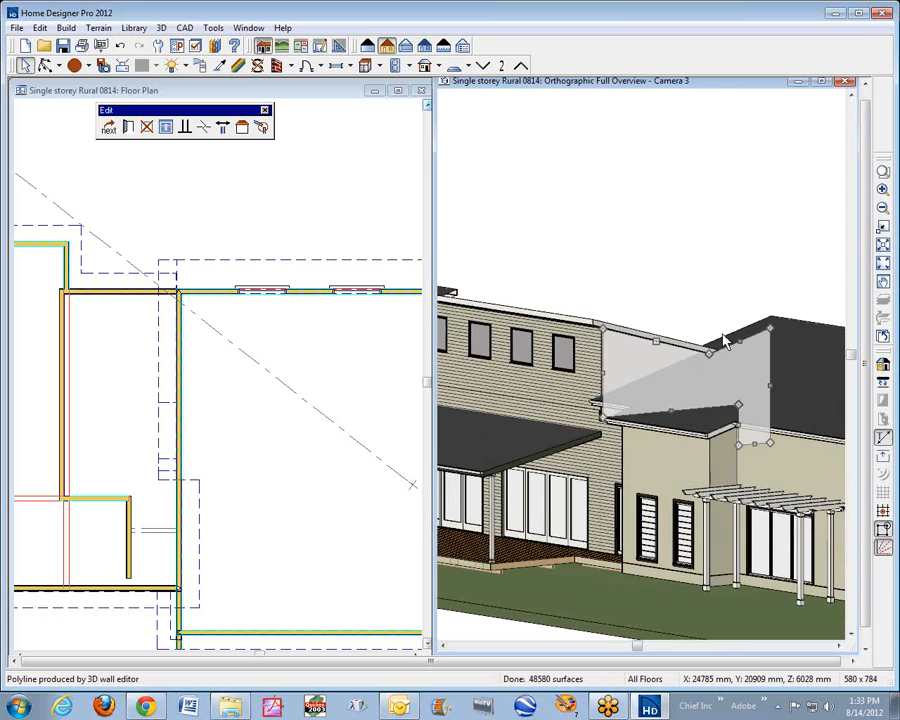
scroll(702, 352, down, 1)
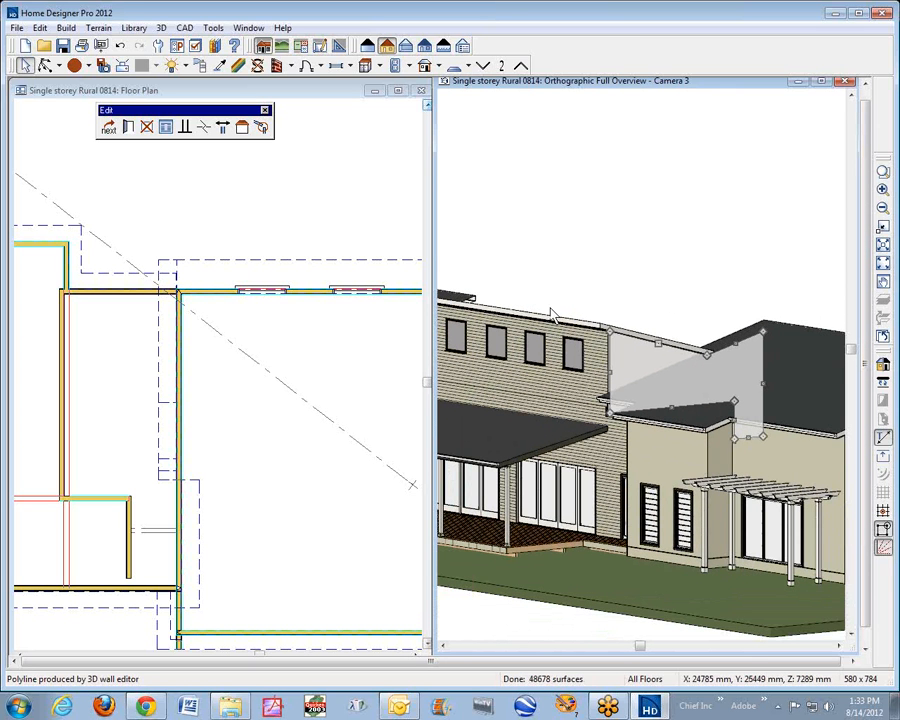
click(551, 310)
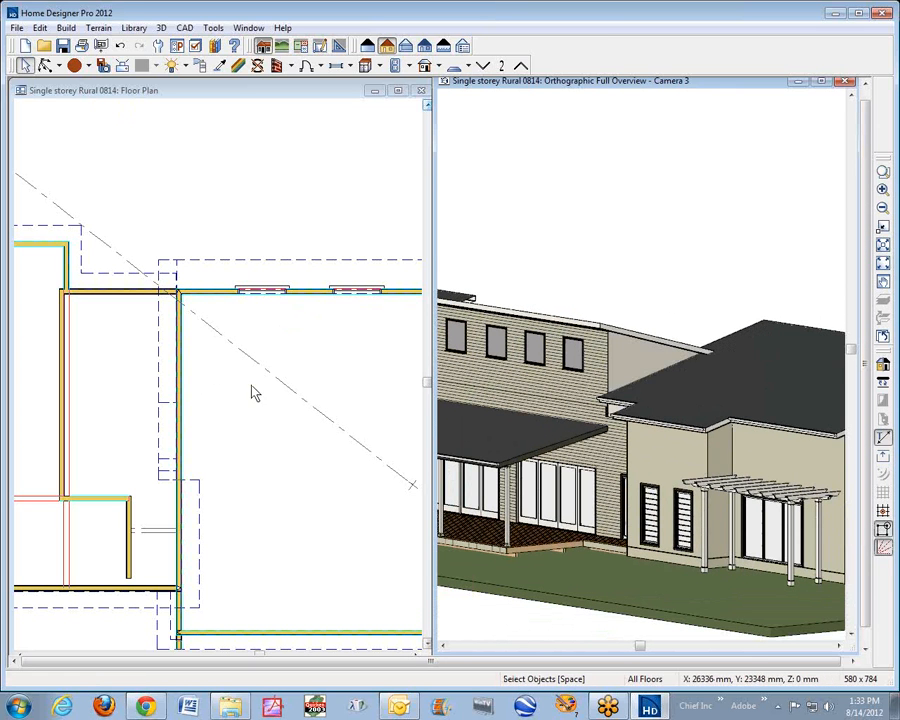
Break the gable wall at the adjoining roof plane's inner corner and reverse the layers of its upper segment.
click(180, 467)
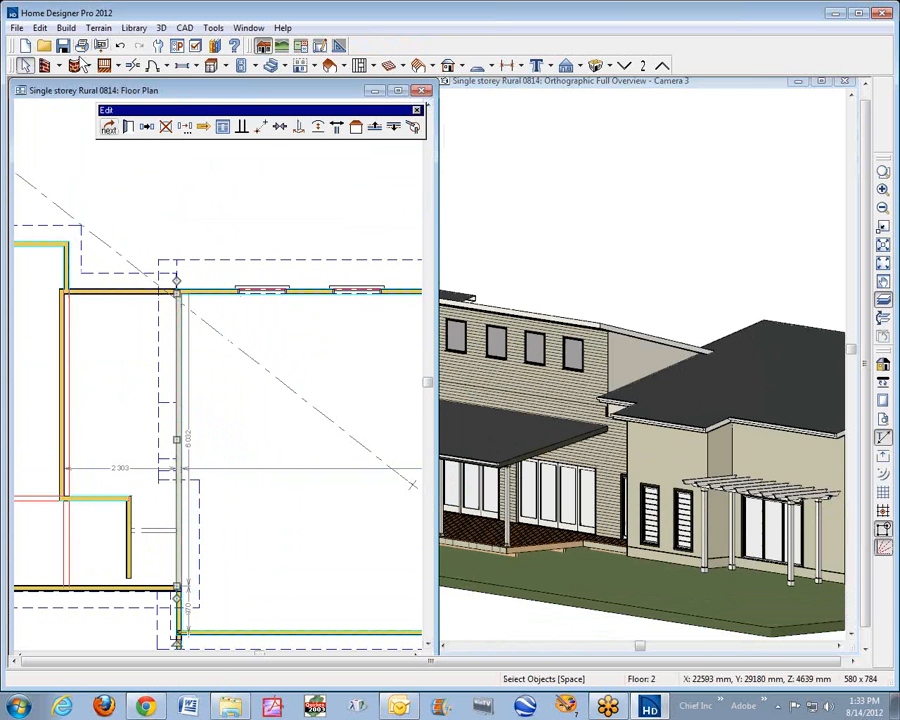
click(133, 66)
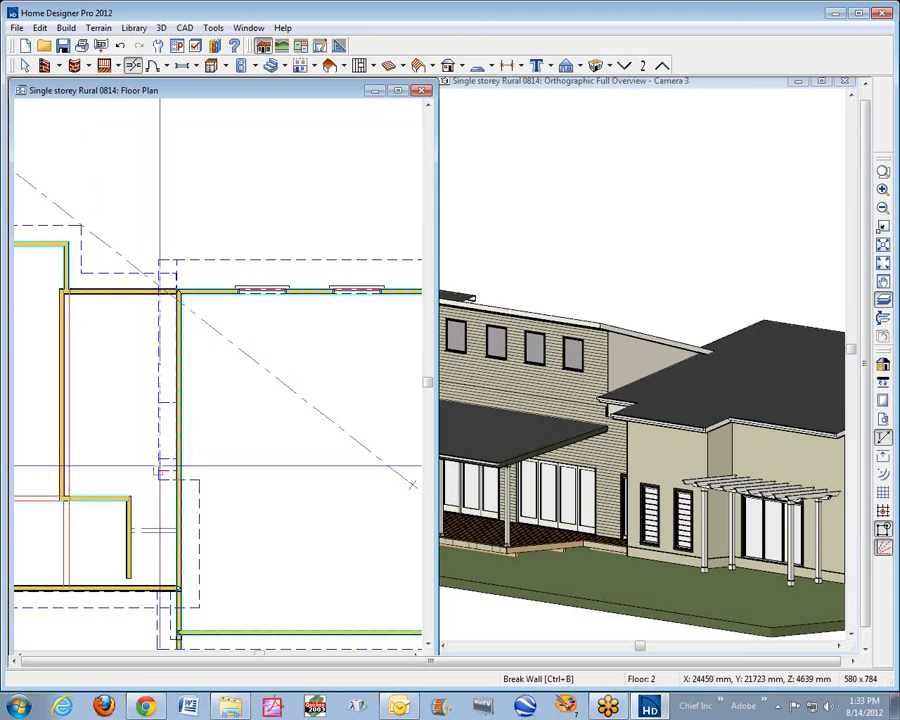
click(178, 479)
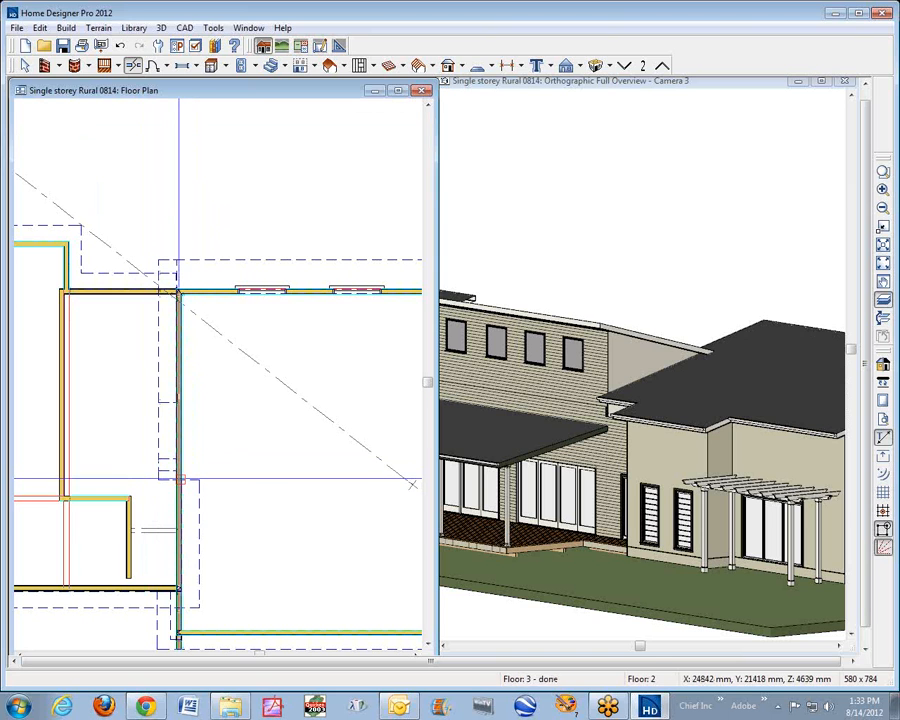
key(space)
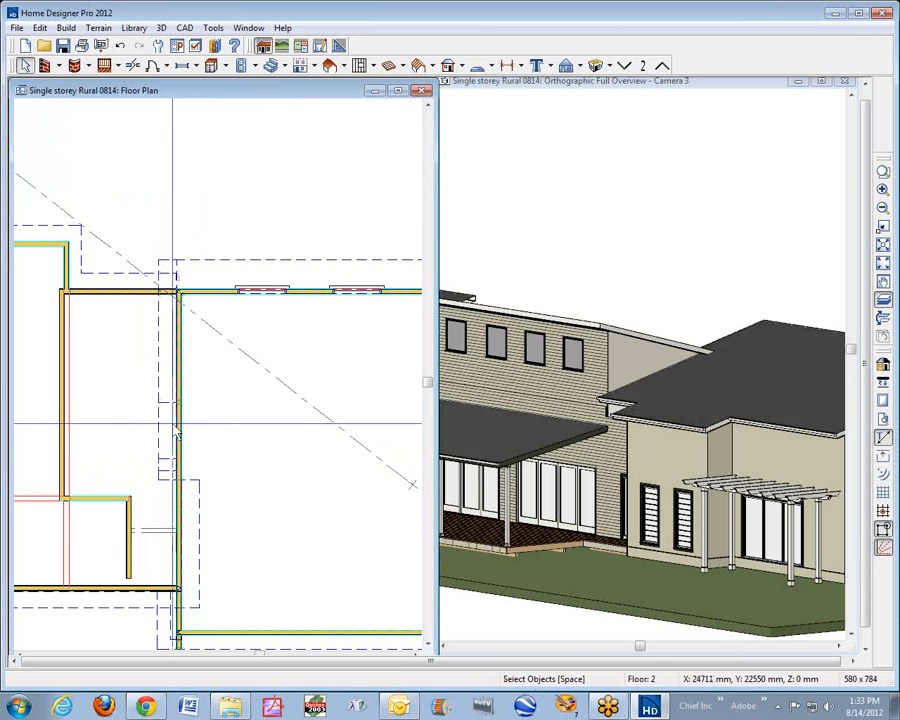
click(181, 430)
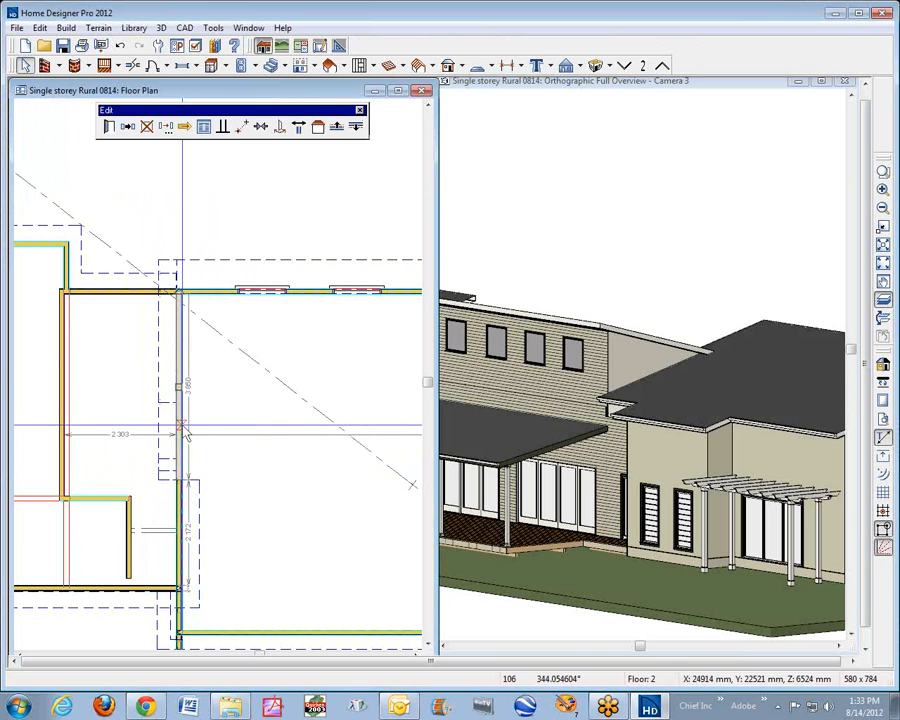
click(299, 128)
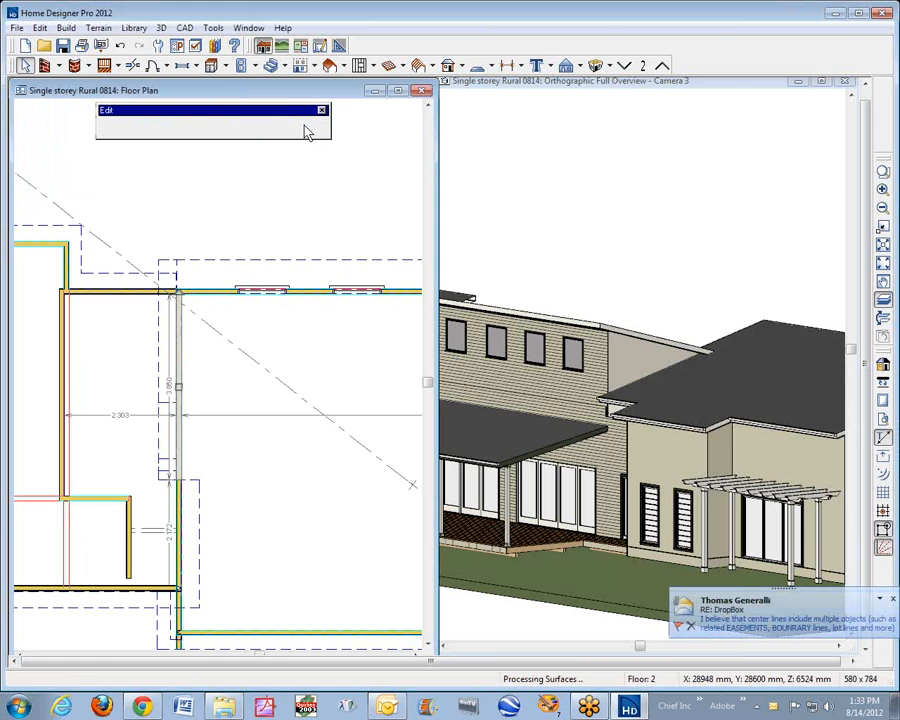
click(469, 165)
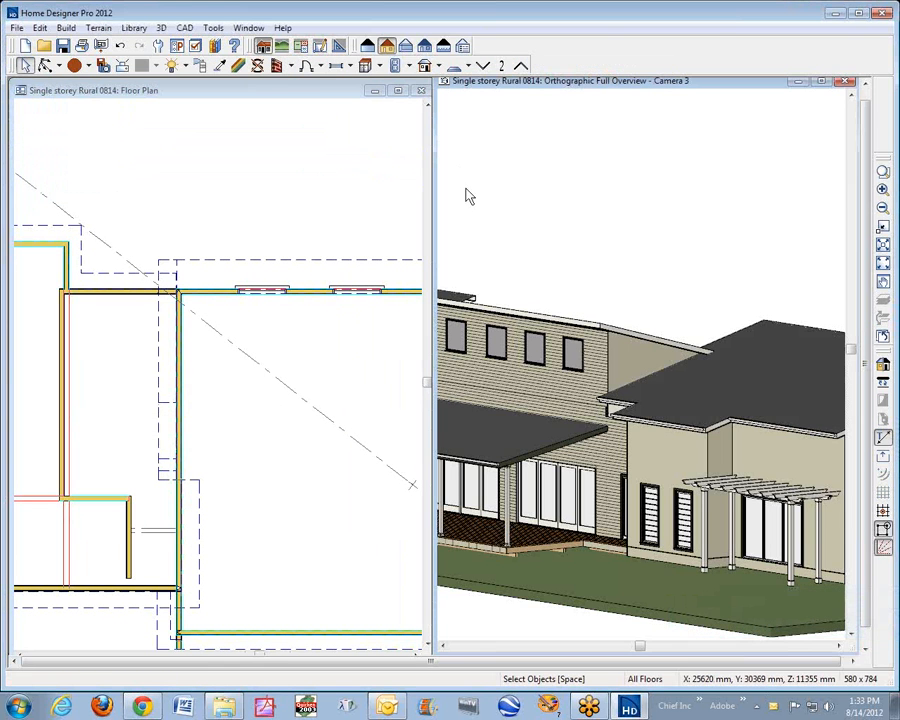
Check the wall type and the exterior and interior surface materials of the reversed gable wall segment.
click(179, 373)
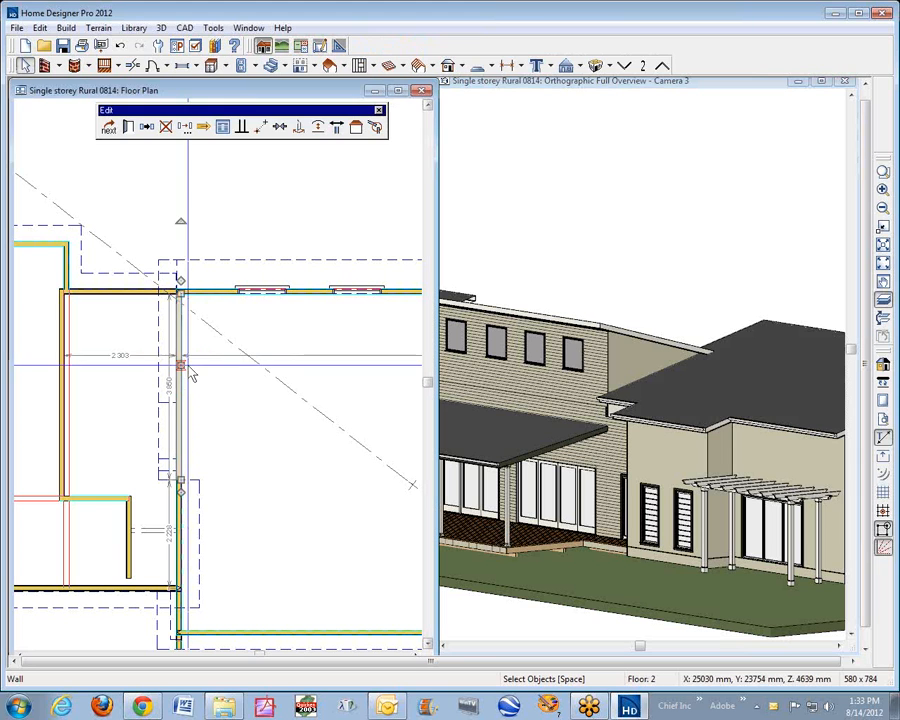
click(129, 128)
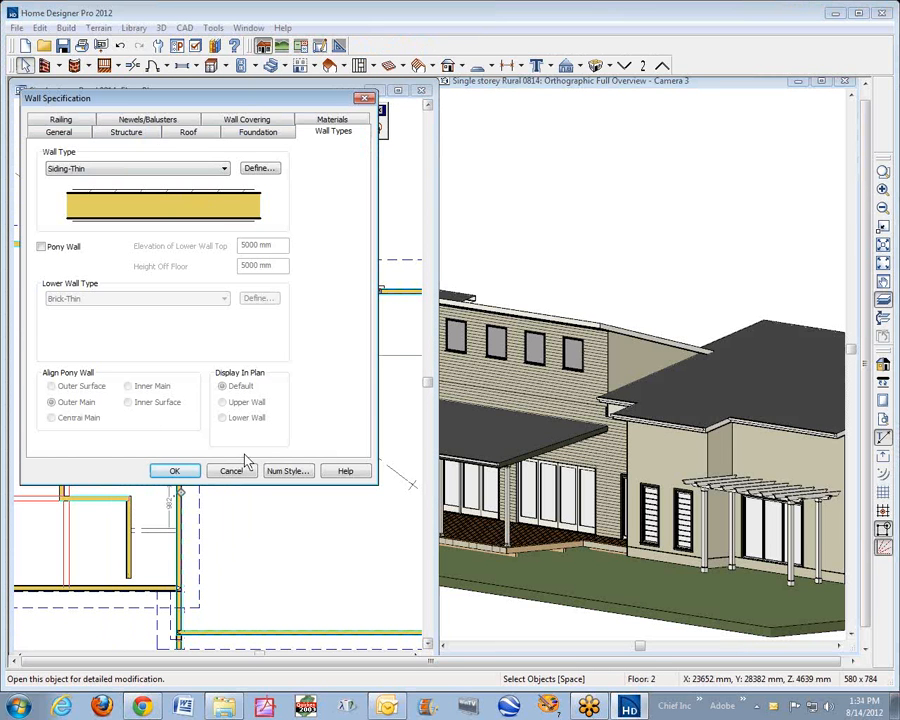
click(332, 120)
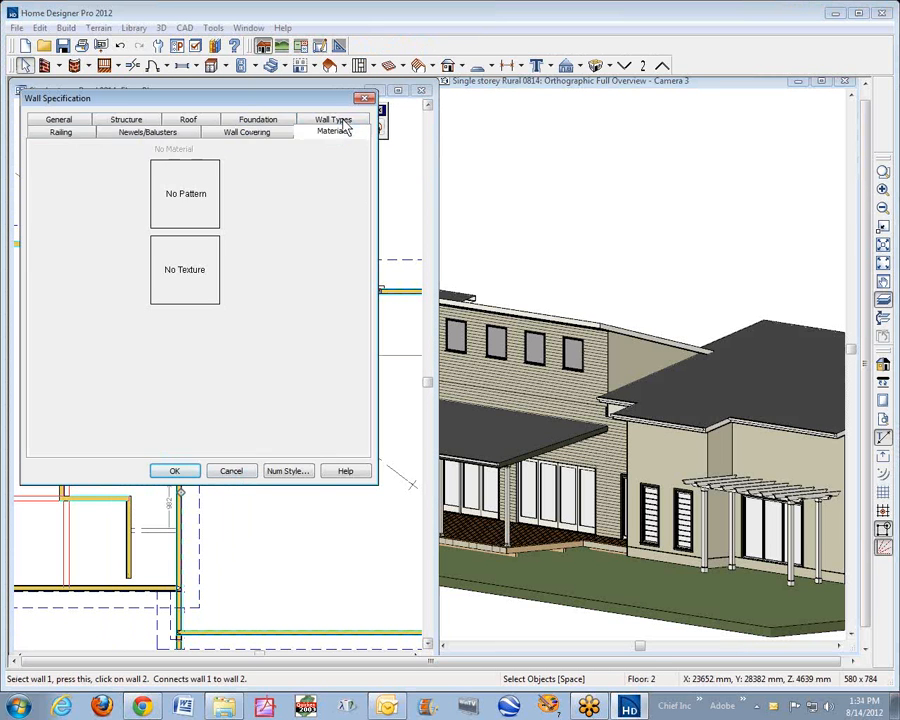
click(110, 178)
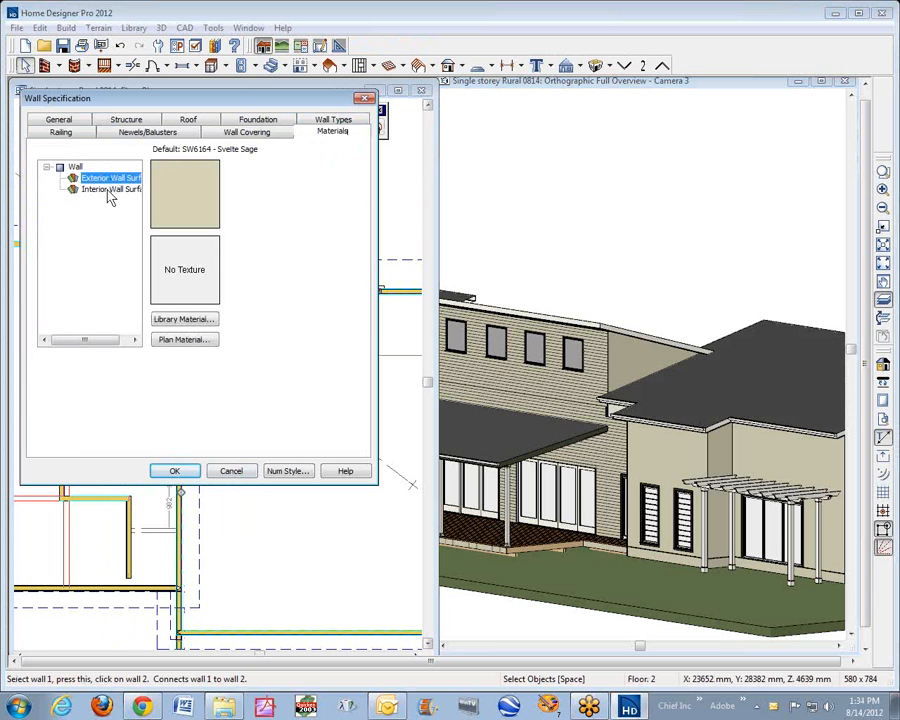
click(110, 190)
click(115, 180)
click(337, 122)
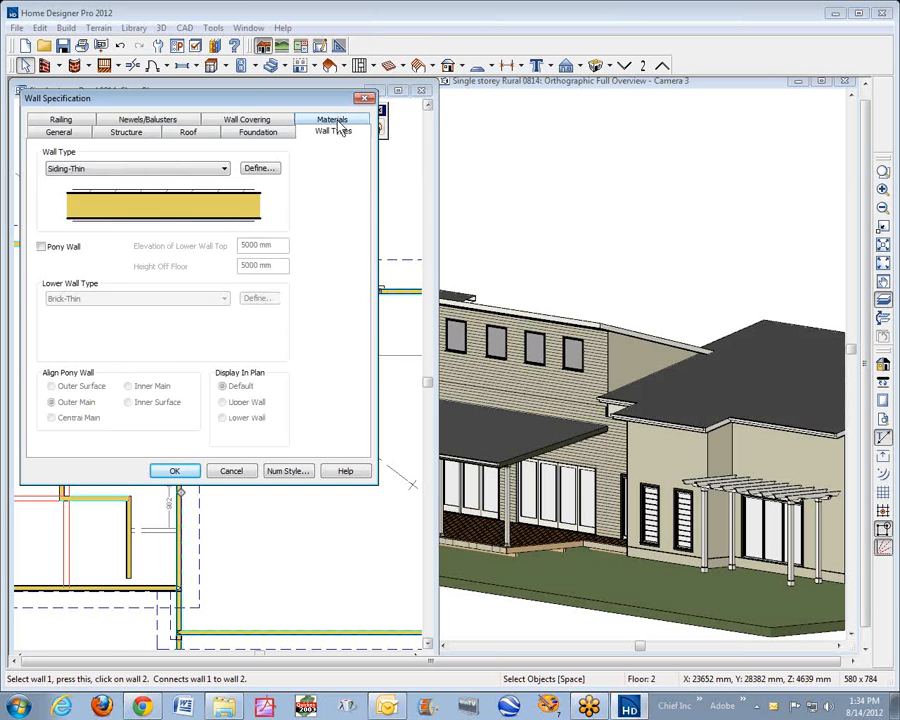
click(181, 475)
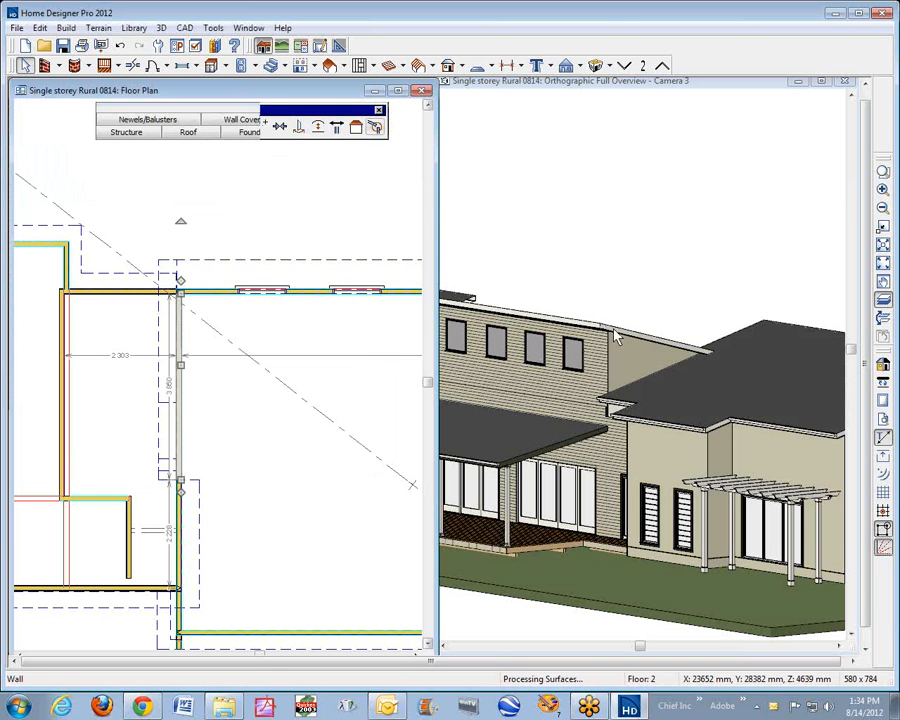
Adjust the adjoining roof plane's edge so that it sits against the outer face of the gable wall.
click(162, 267)
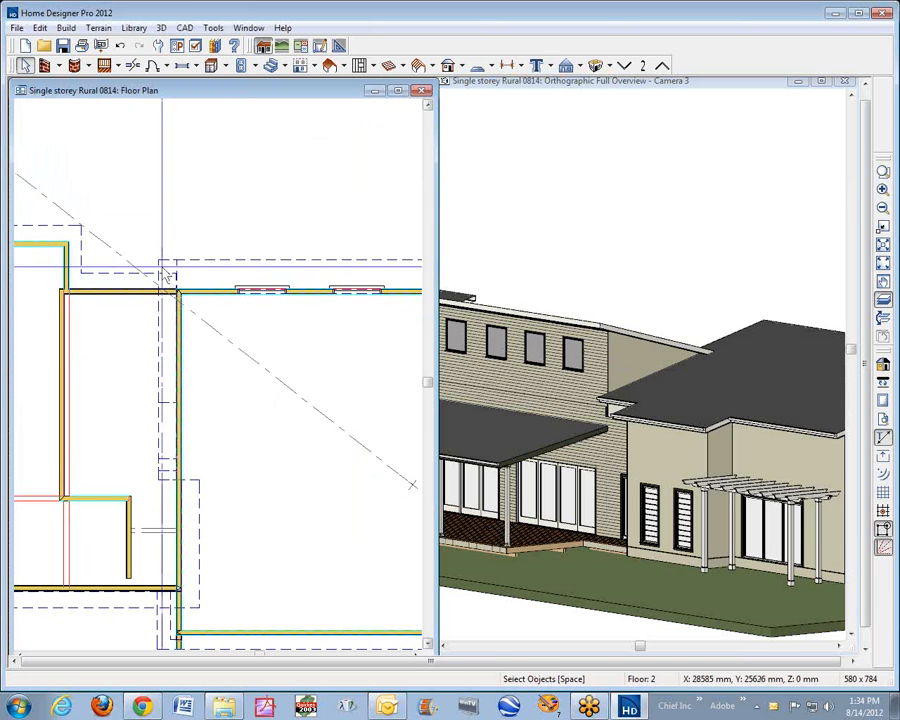
click(141, 400)
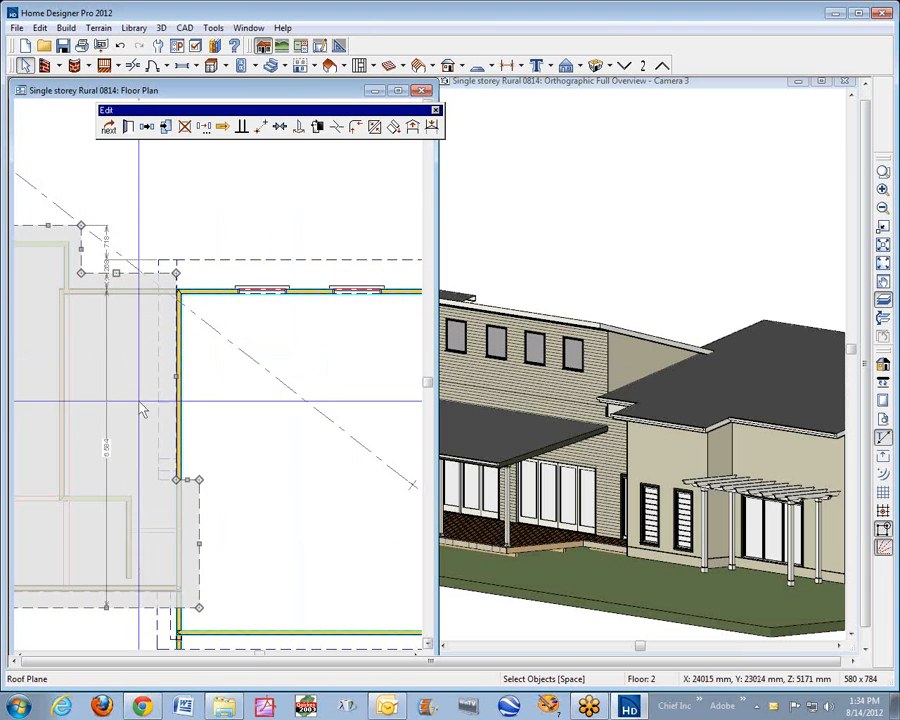
click(883, 171)
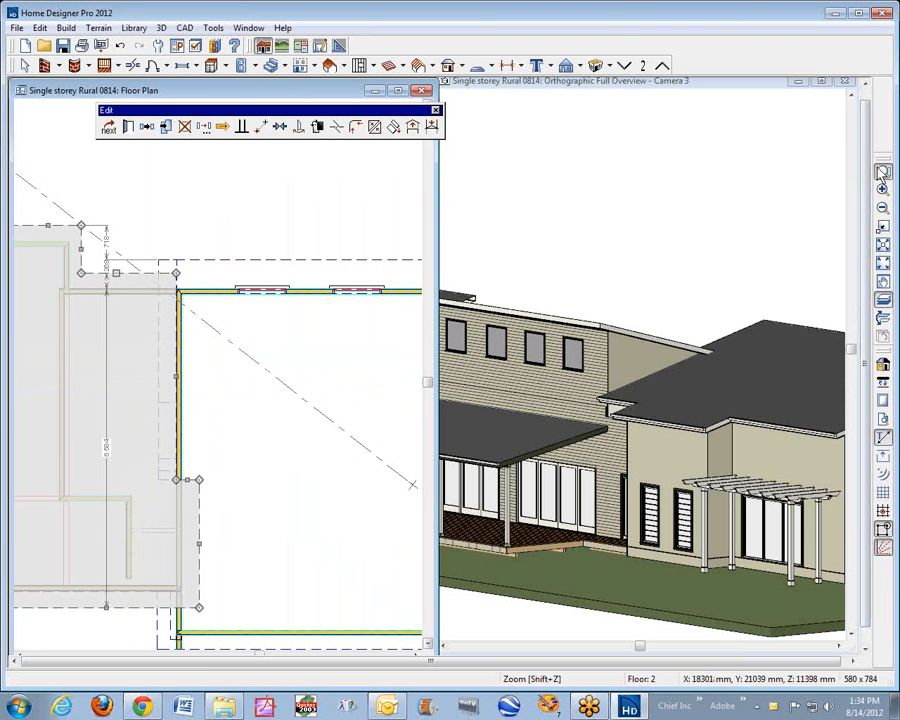
drag(154, 375, 196, 397)
click(196, 397)
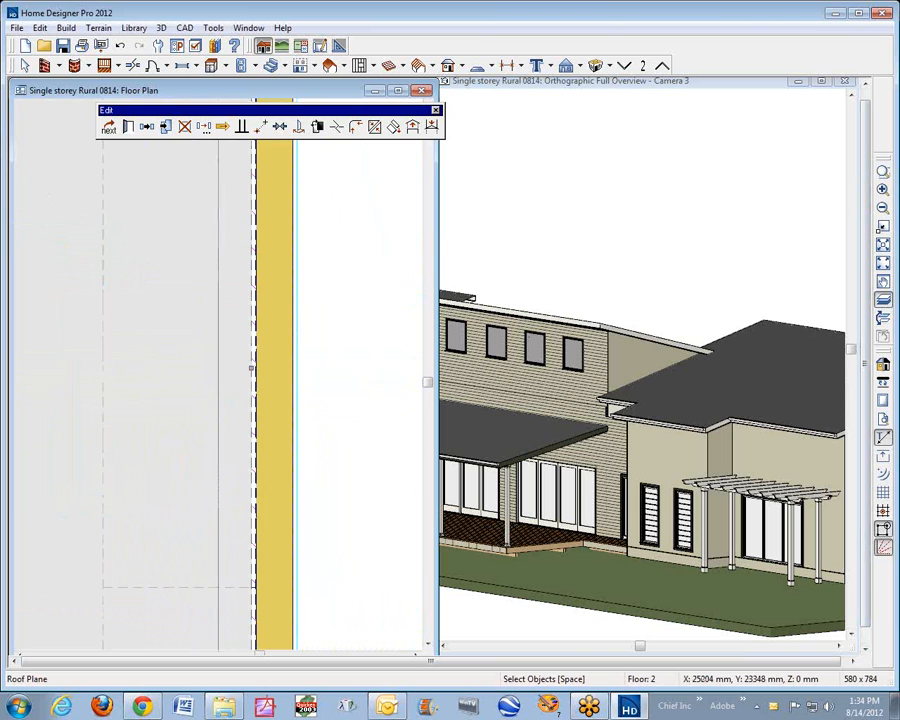
shift+click(254, 372)
click(250, 375)
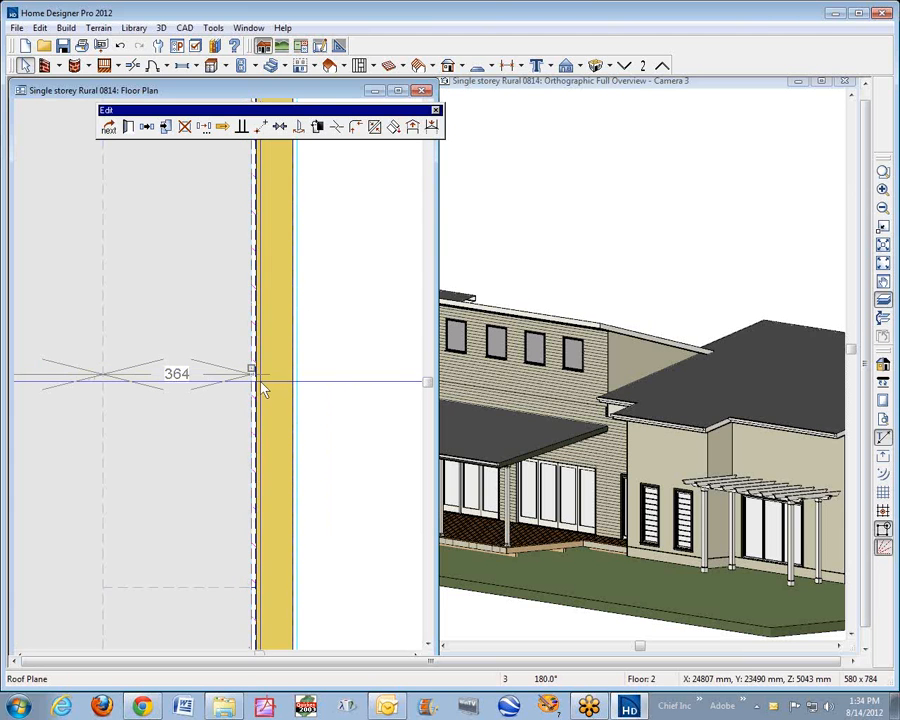
drag(250, 373, 235, 370)
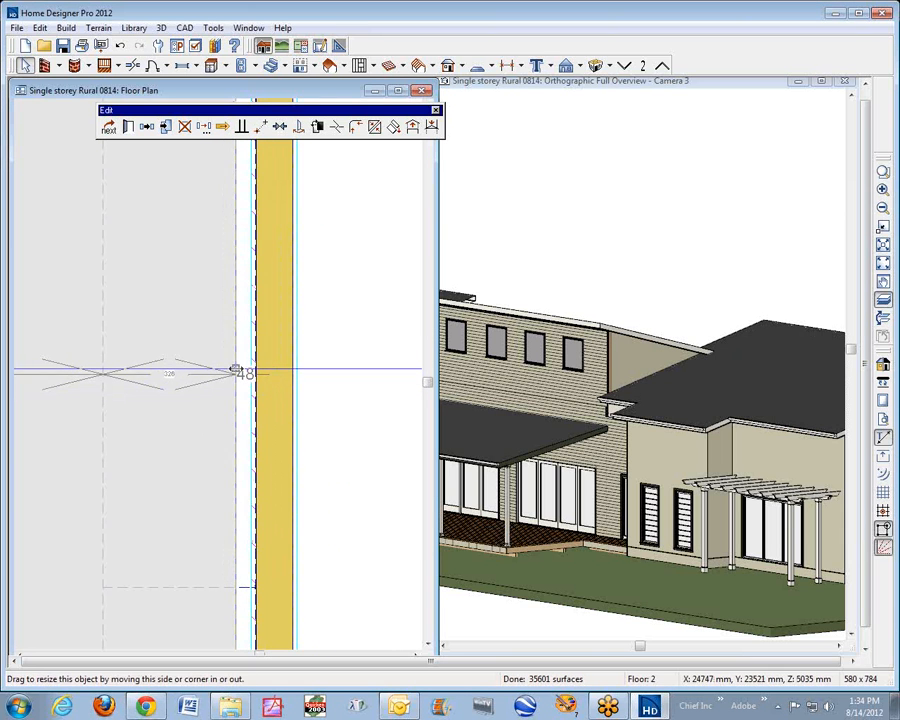
drag(235, 370, 248, 372)
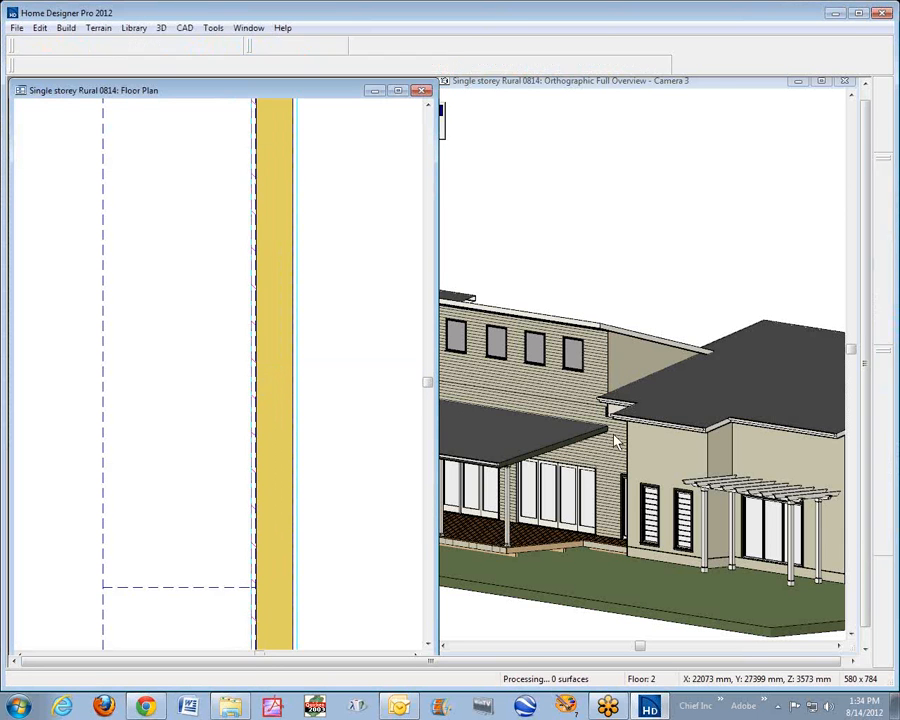
Review the wall type settings of the gable wall above the lower roof, leaving them without changes.
click(626, 378)
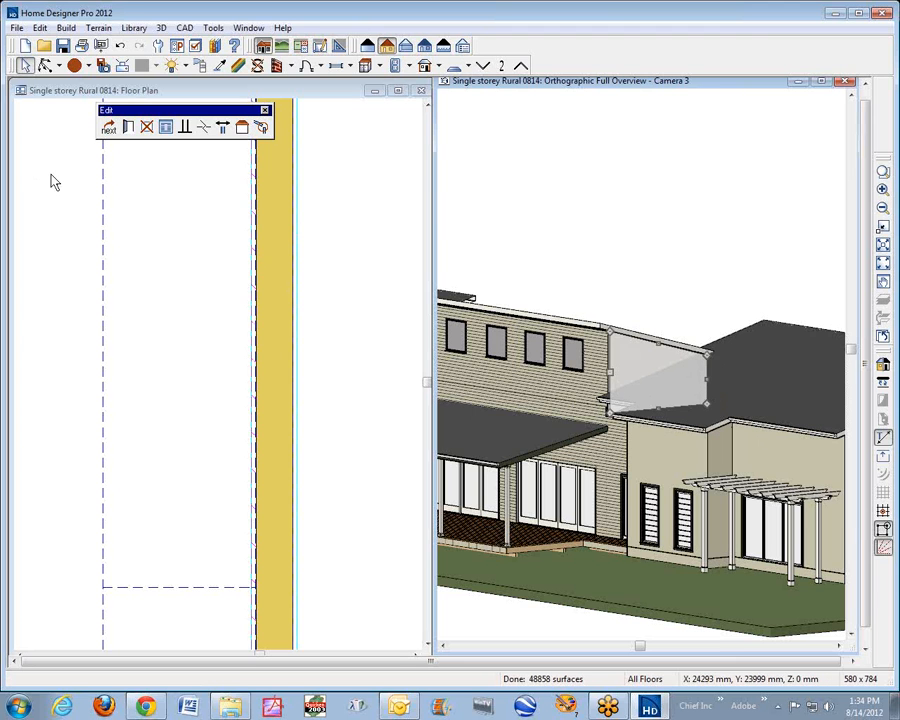
click(128, 129)
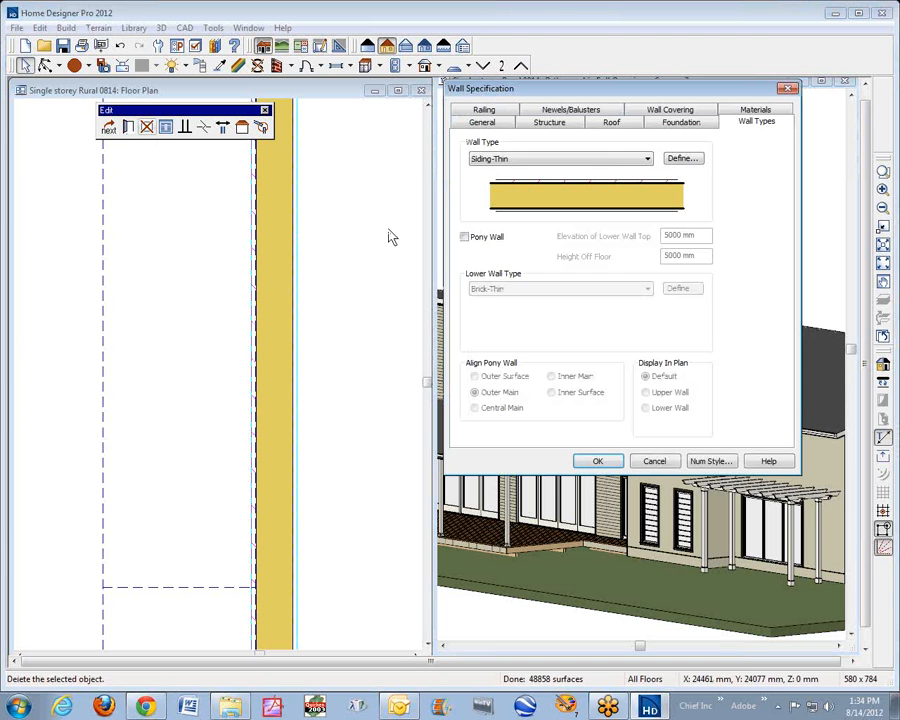
click(659, 465)
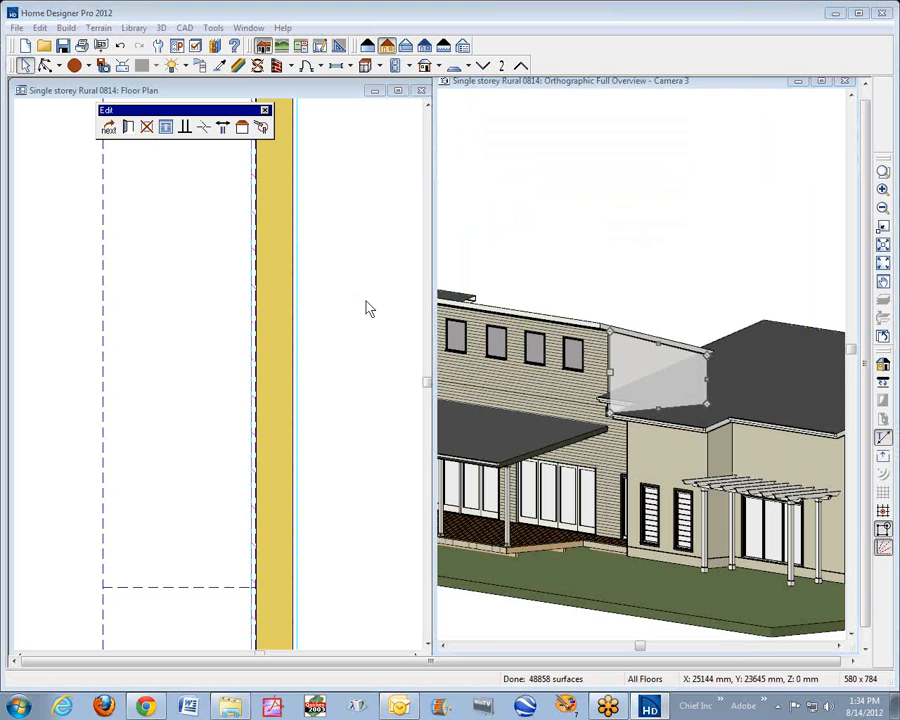
Reverse the layers of the gable wall segment above the lower roof.
click(224, 128)
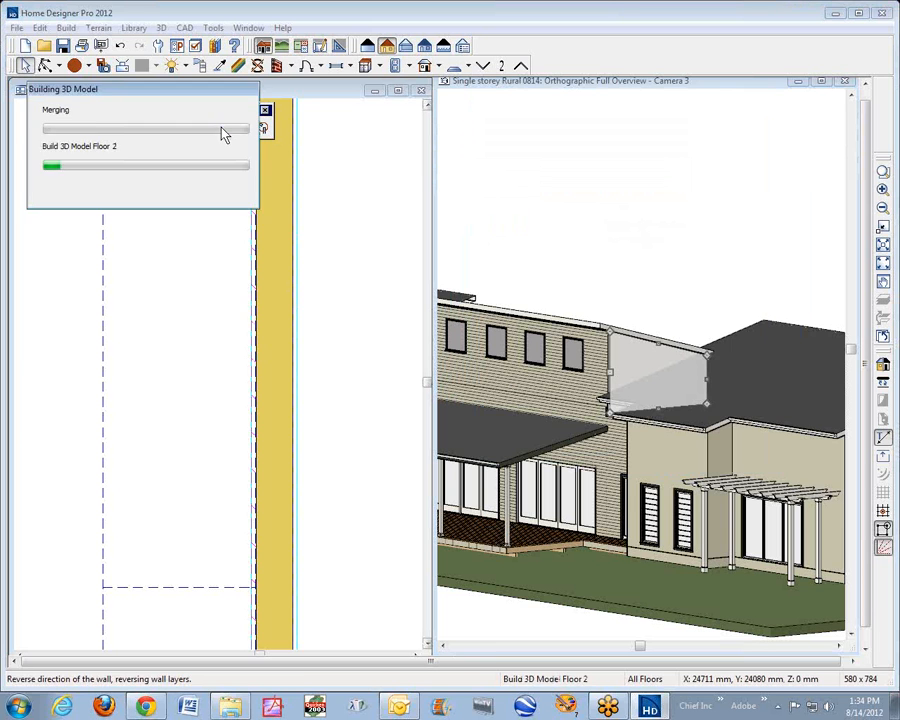
key(Escape)
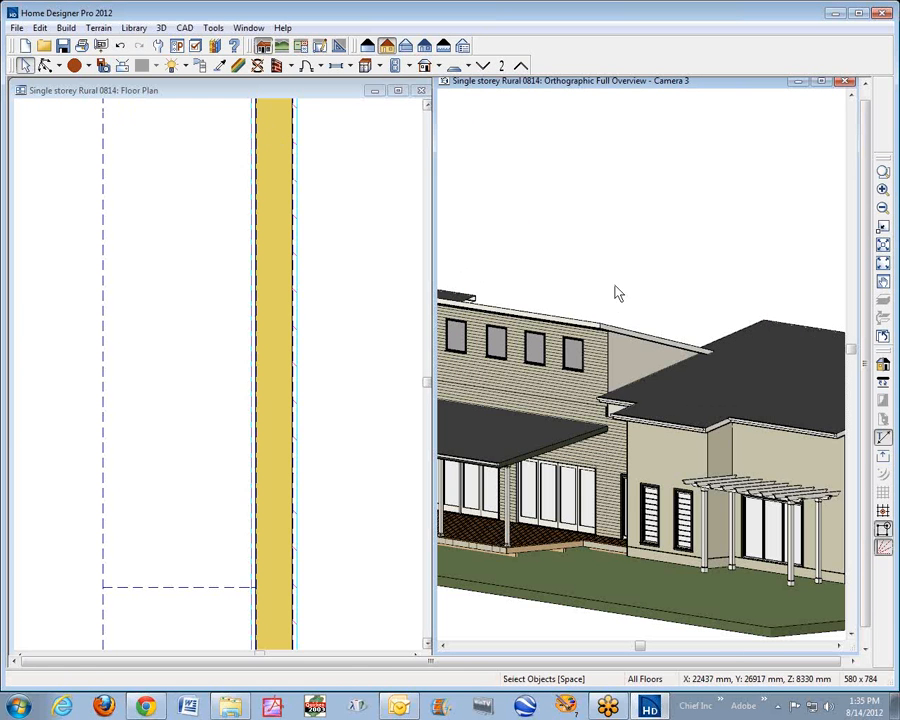
click(647, 358)
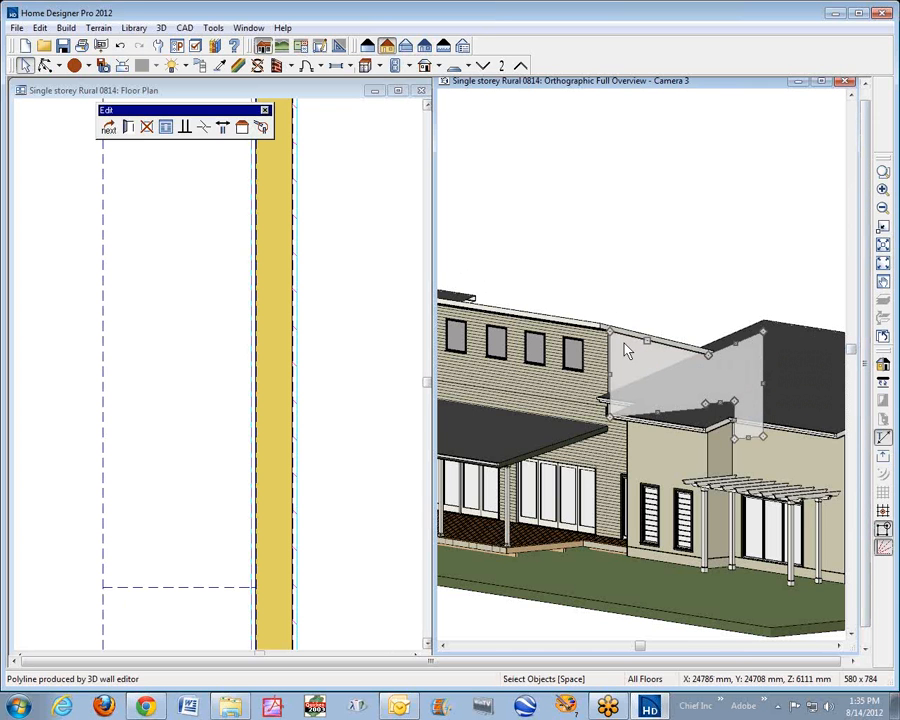
key(Escape)
Examine the gable wall's surface materials and extent where the roofs meet, viewing the house from both sides.
scroll(647, 363, up, 3)
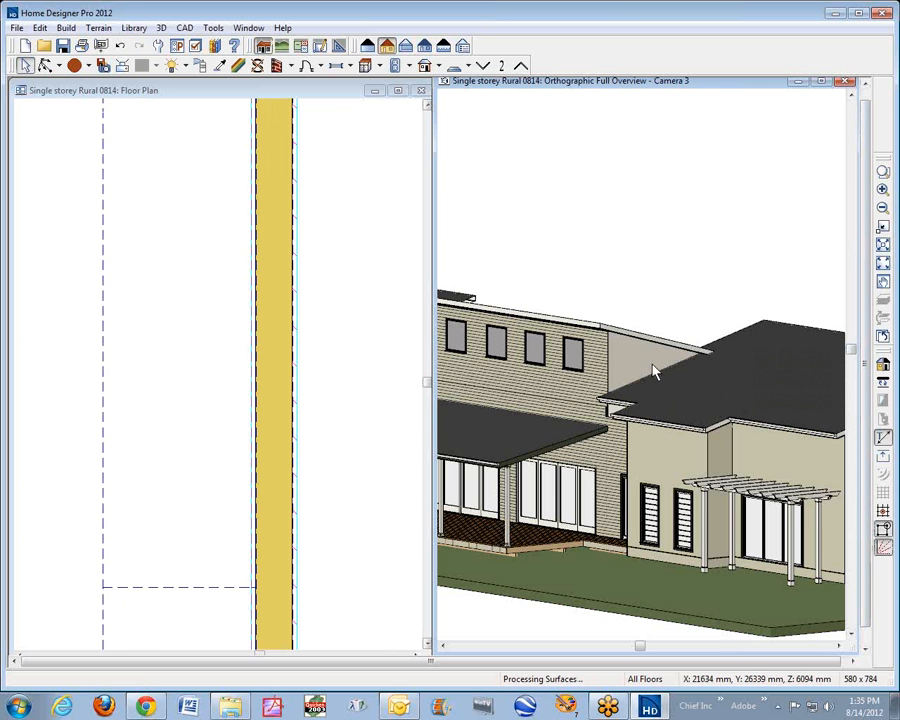
scroll(625, 358, down, 2)
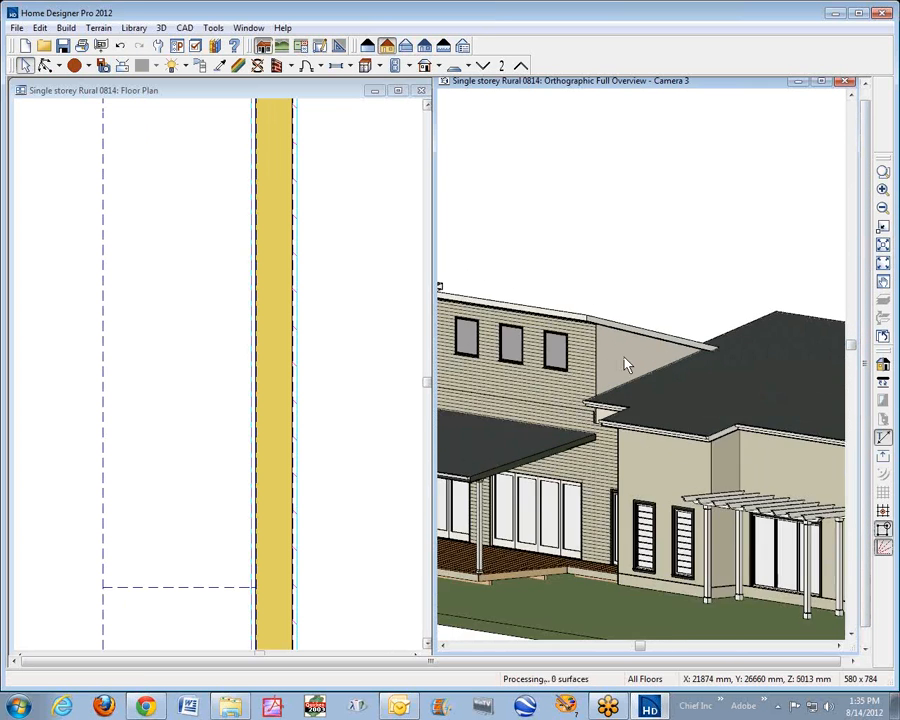
scroll(625, 365, down, 2)
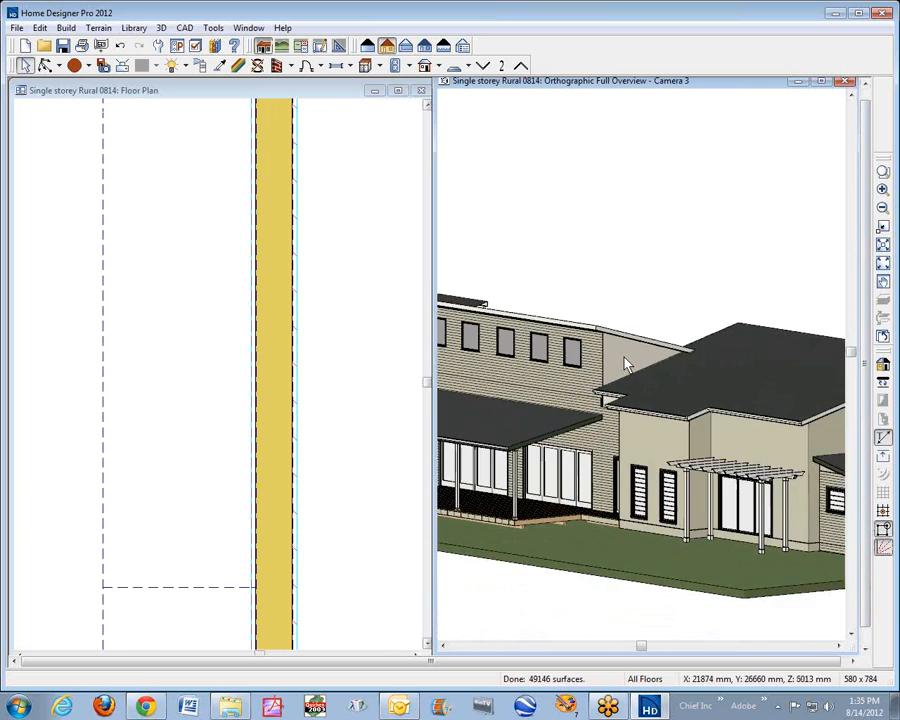
click(625, 363)
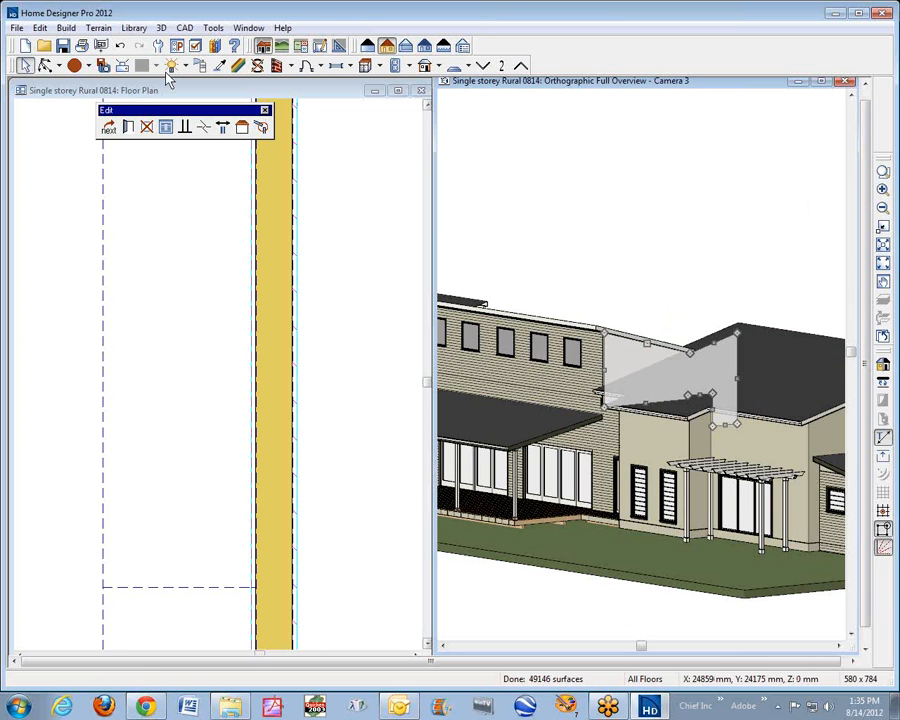
click(45, 65)
drag(515, 390, 790, 385)
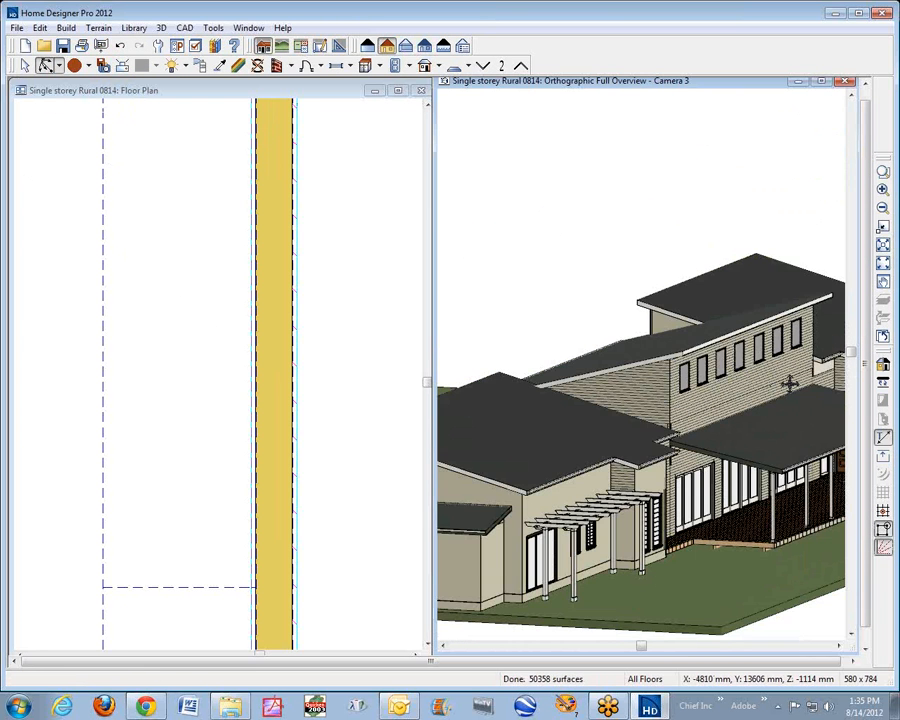
key(space)
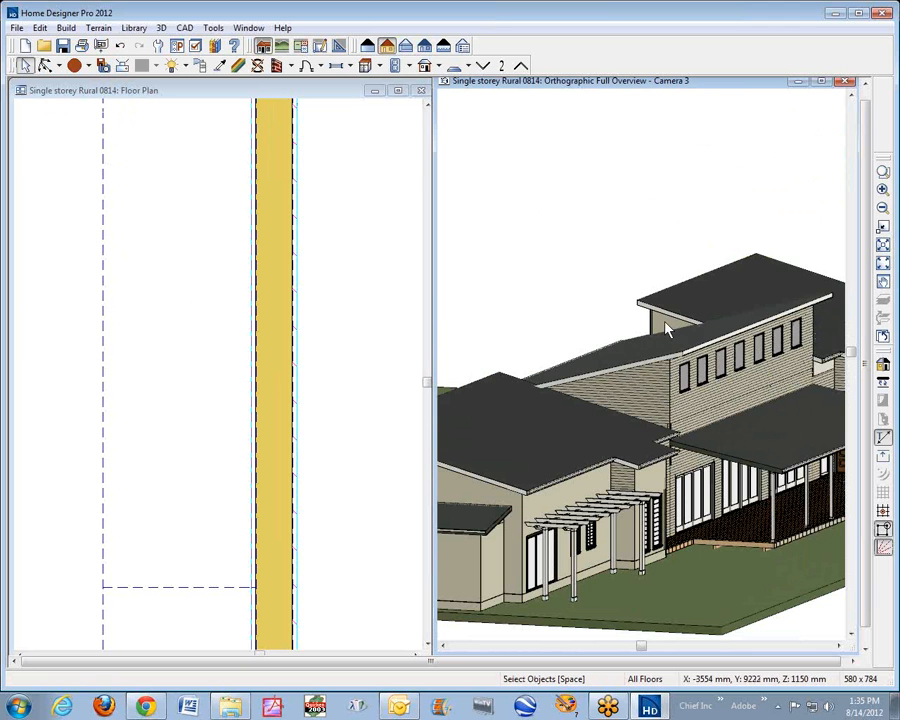
click(665, 333)
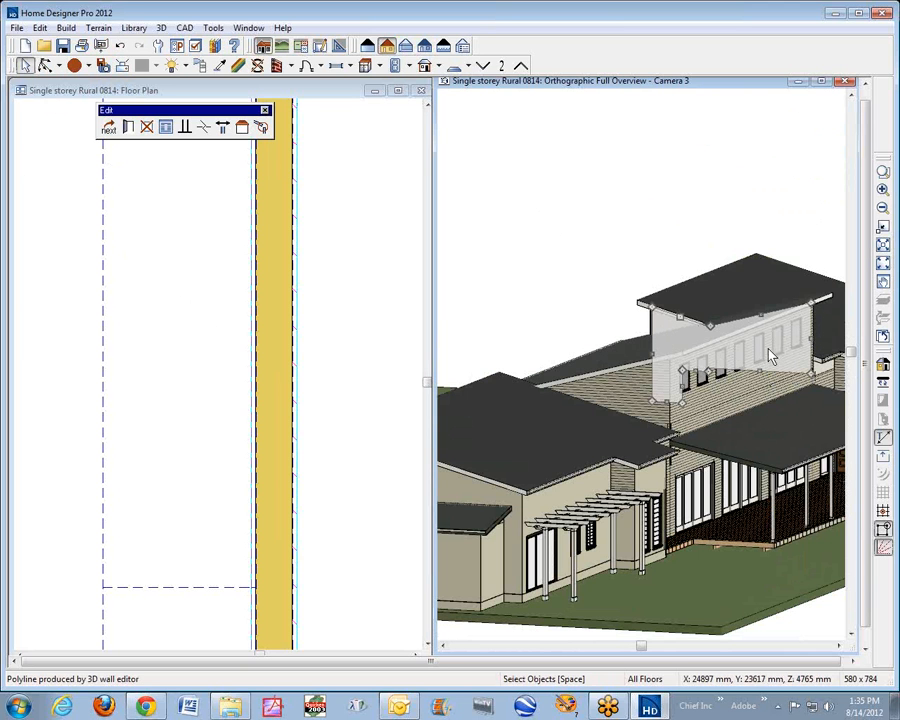
click(669, 321)
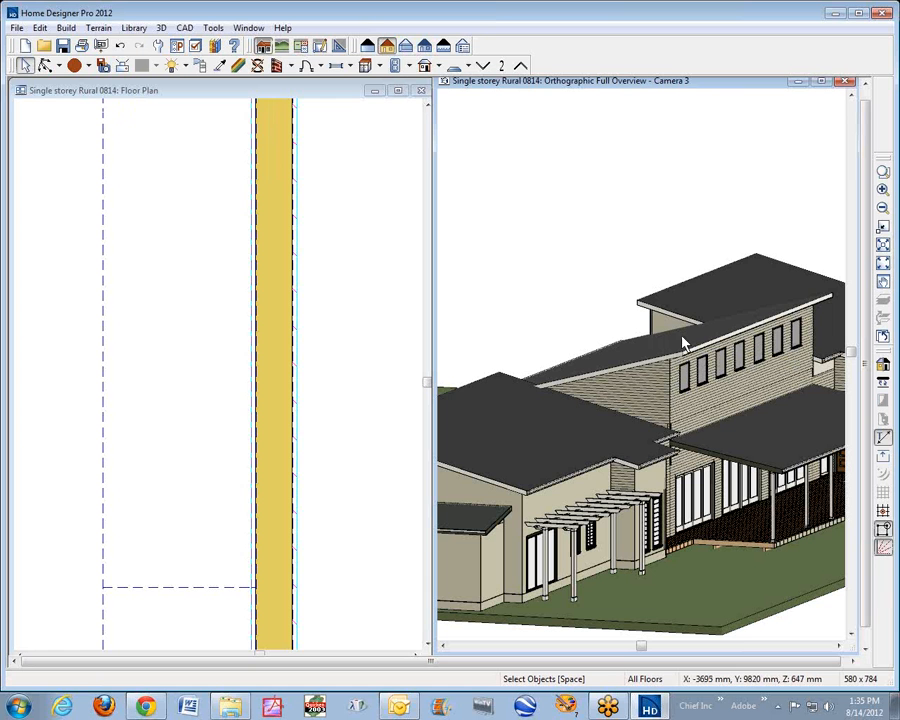
click(45, 66)
drag(659, 281, 418, 325)
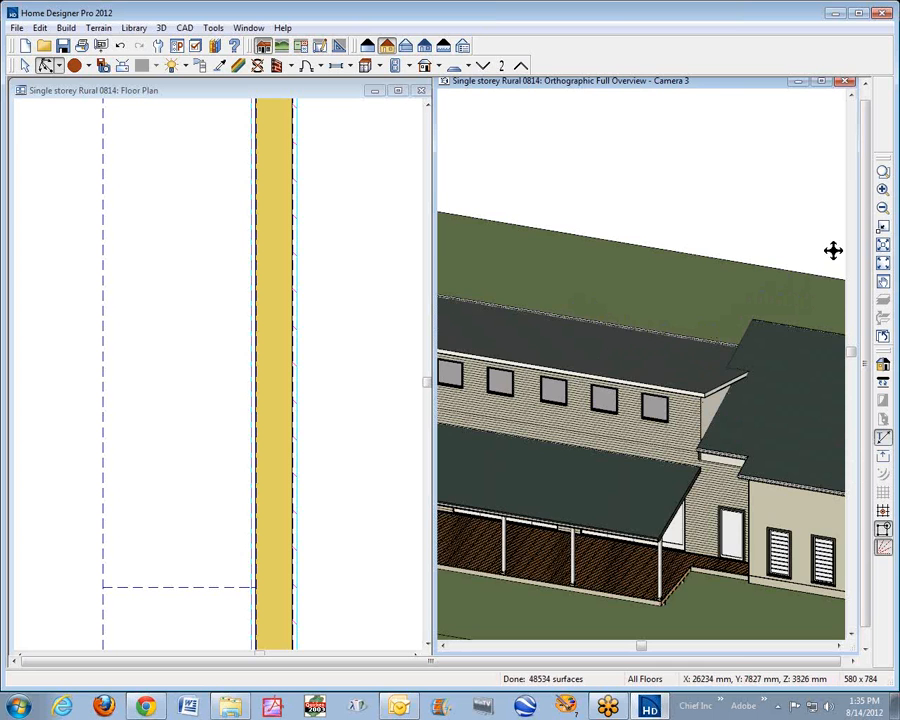
click(883, 208)
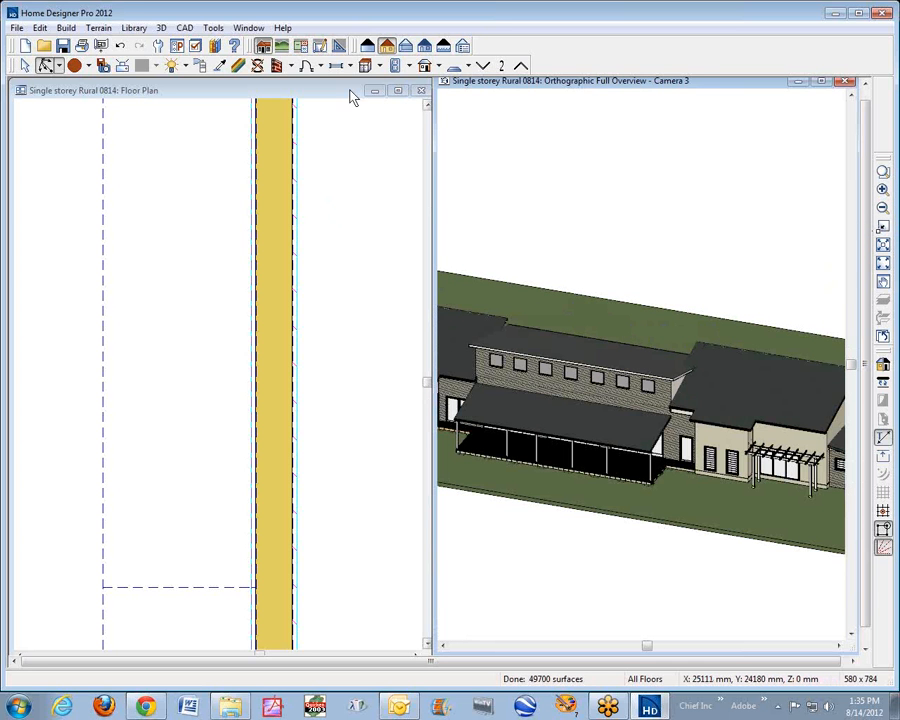
Break the gable wall in the floor plan near the inner corner of the adjoining roof plane.
click(327, 94)
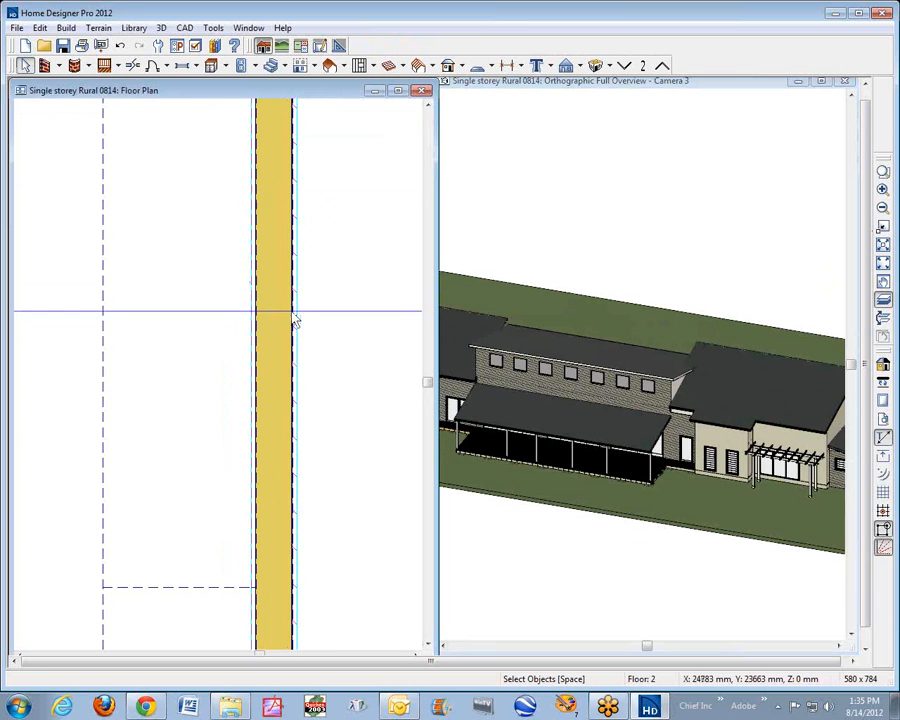
scroll(295, 319, down, 3)
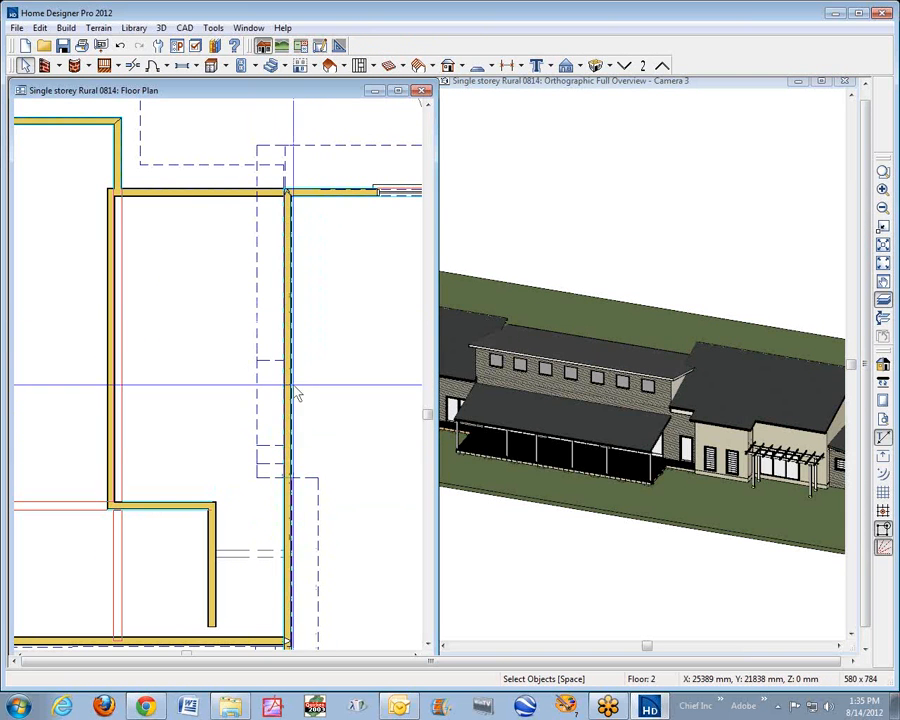
click(132, 65)
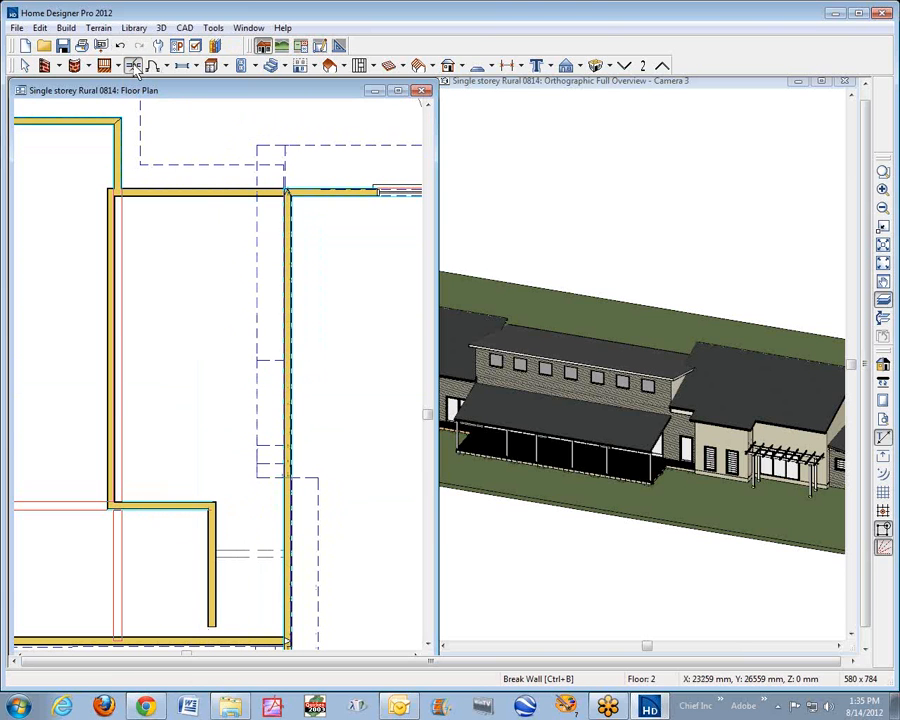
click(287, 463)
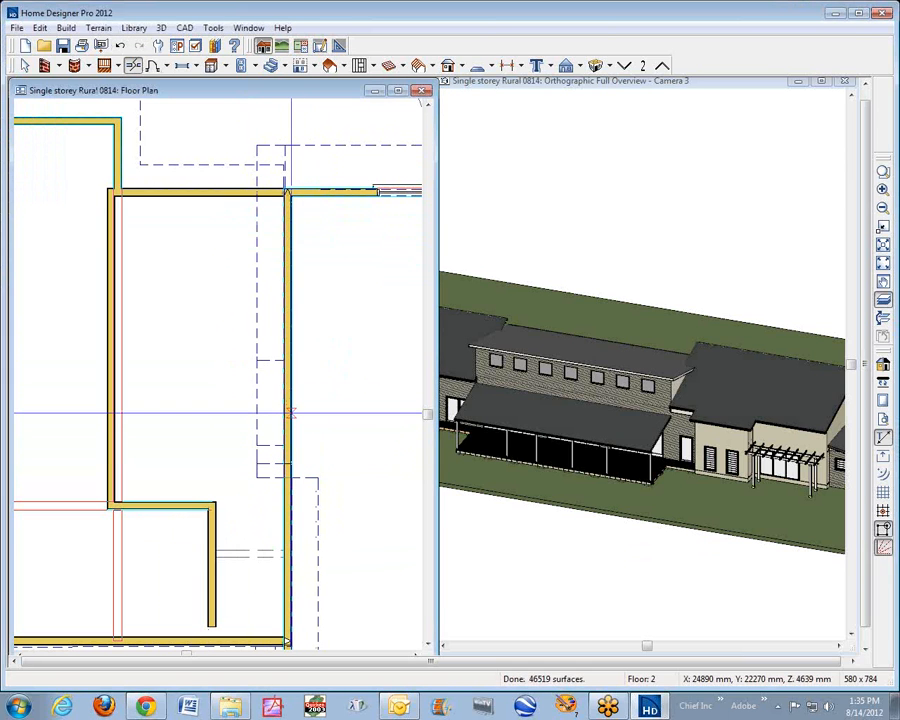
click(290, 408)
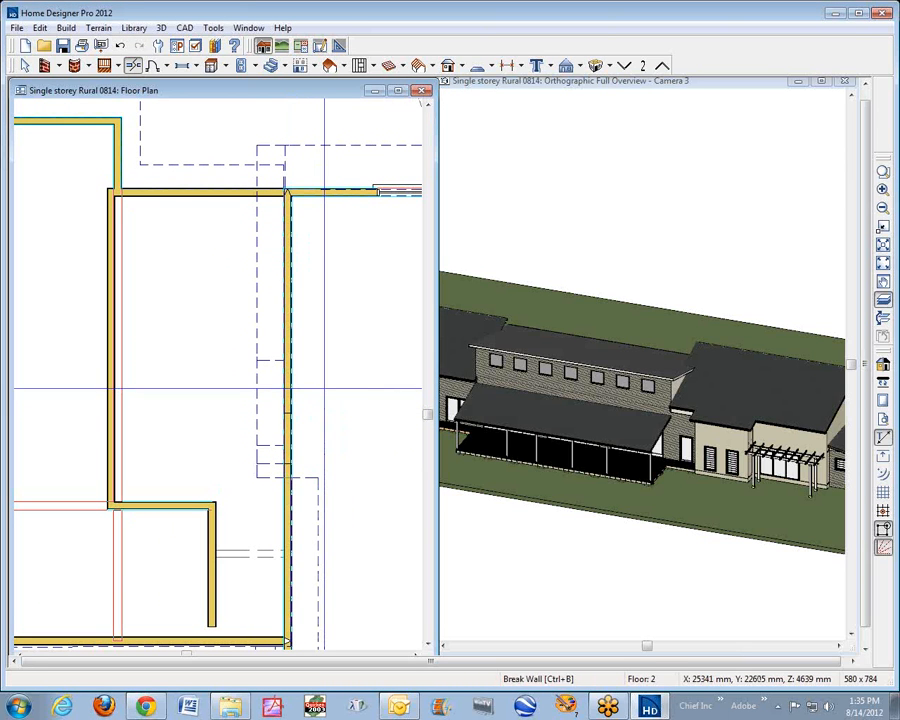
click(310, 396)
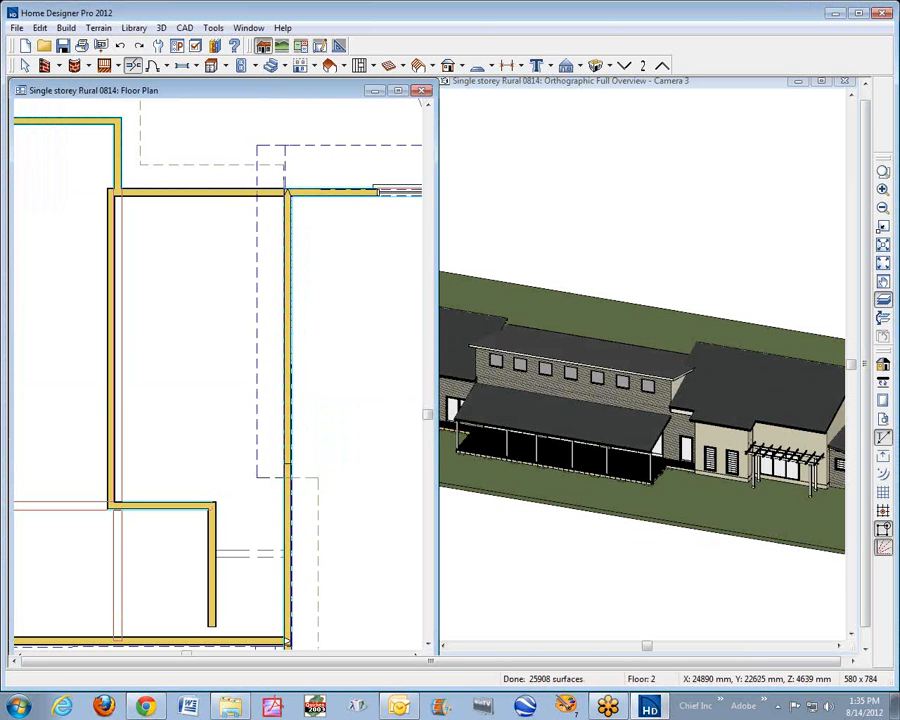
click(25, 65)
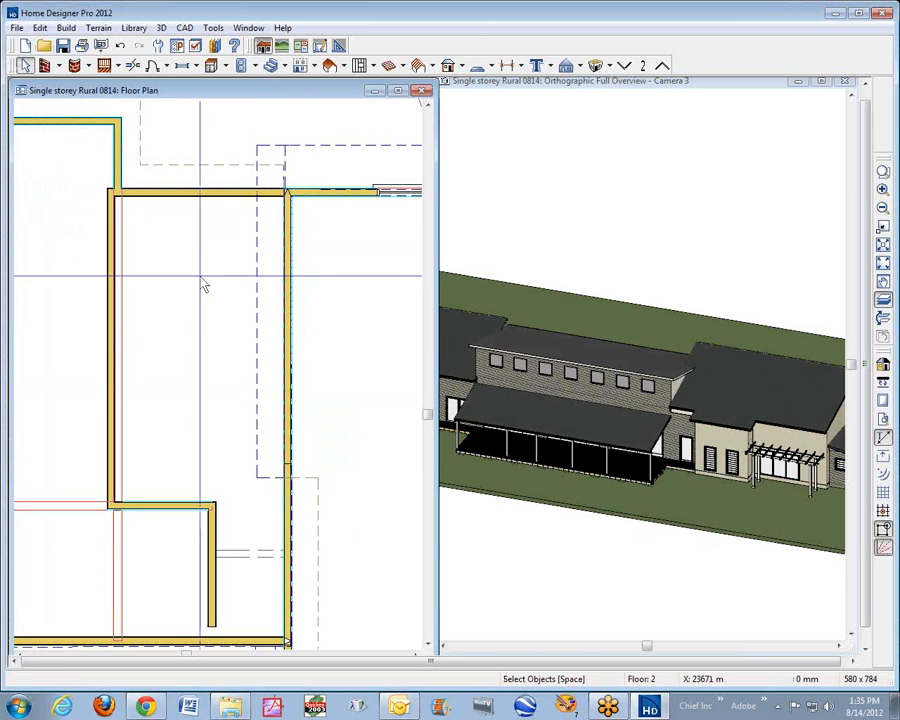
Reverse the layers of the gable wall's upper segment, between the break and the upper wall corner in plan.
click(298, 349)
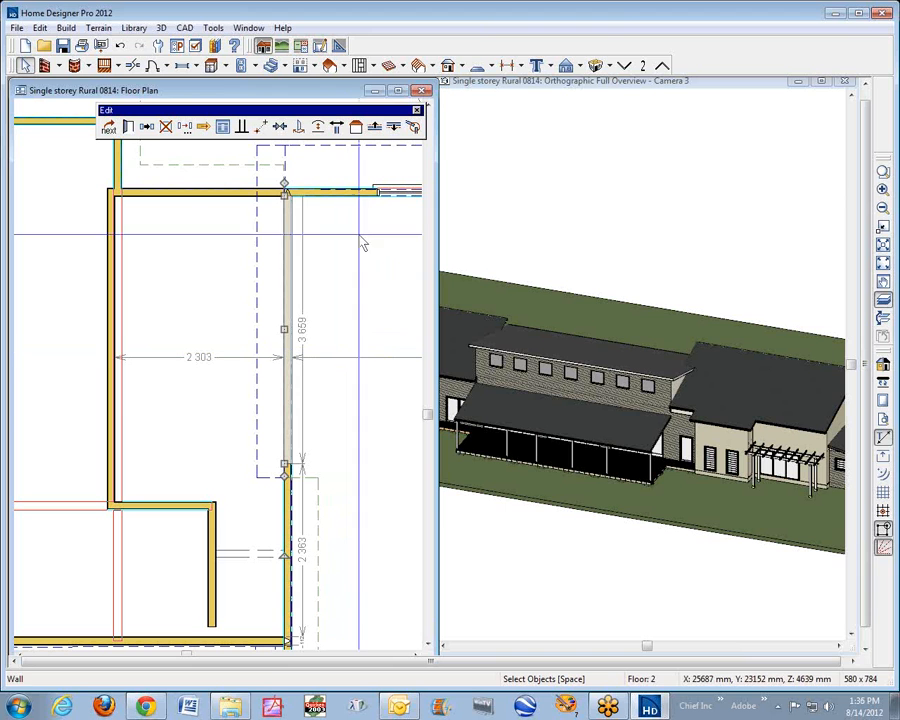
click(336, 128)
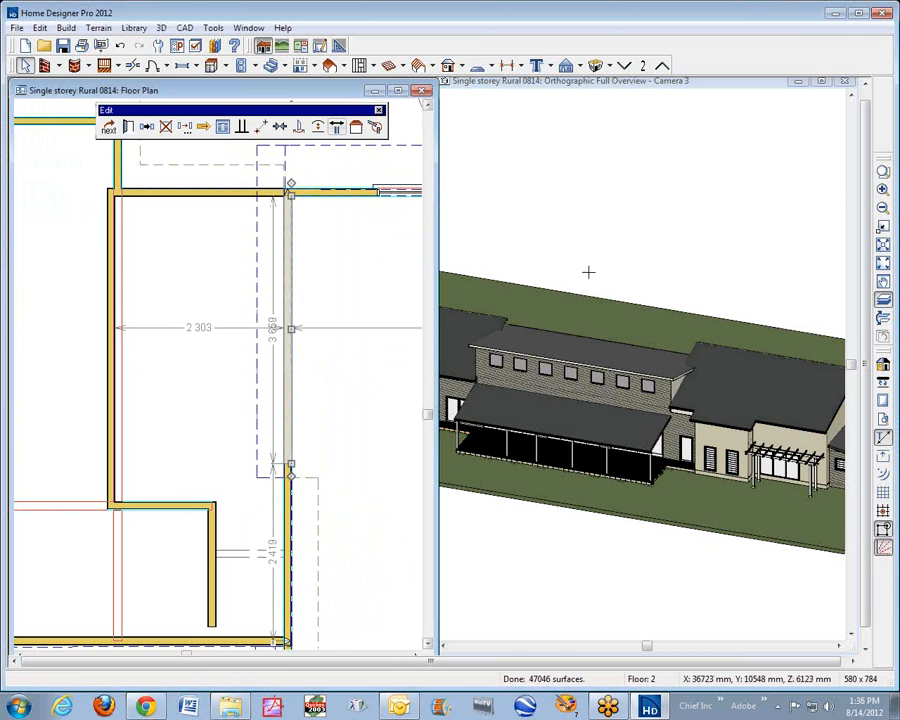
key(space)
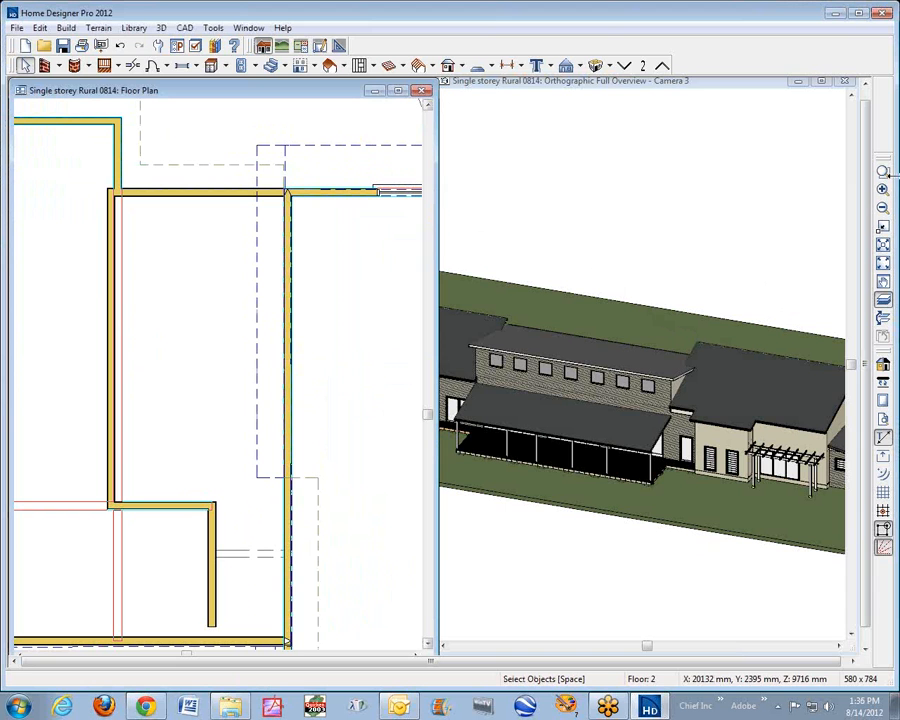
Raise the top of the siding wall containing the single door up to the lower roof's eave.
click(883, 173)
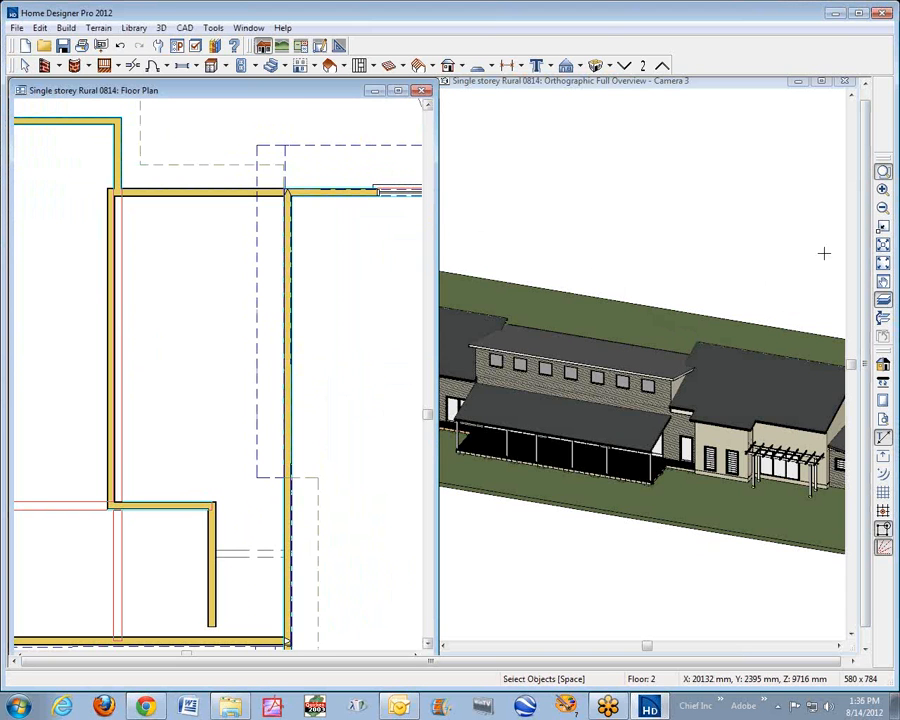
click(813, 169)
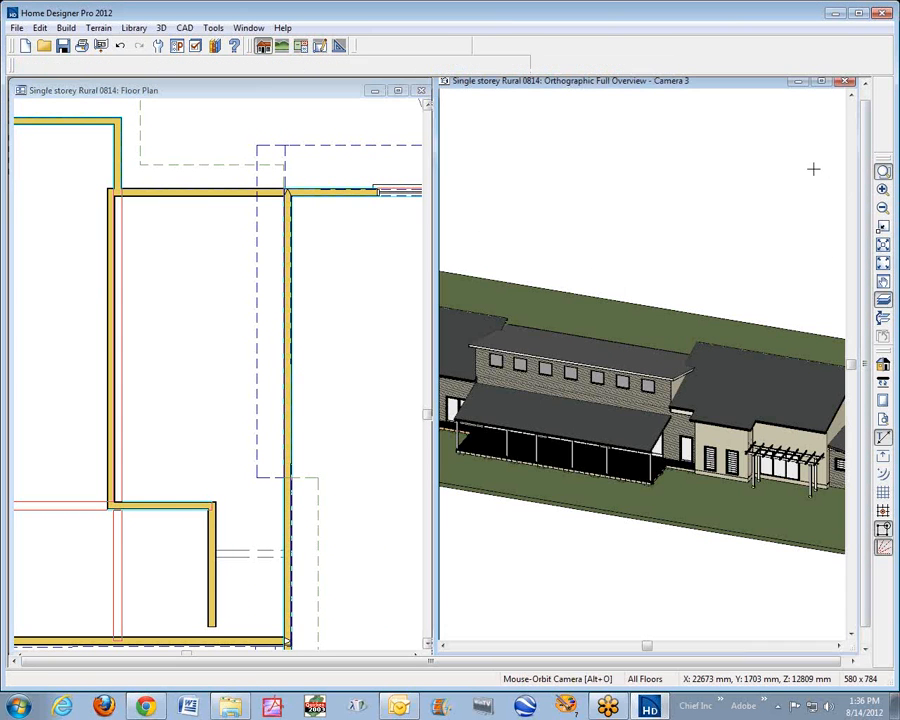
drag(582, 310, 766, 498)
key(space)
click(643, 368)
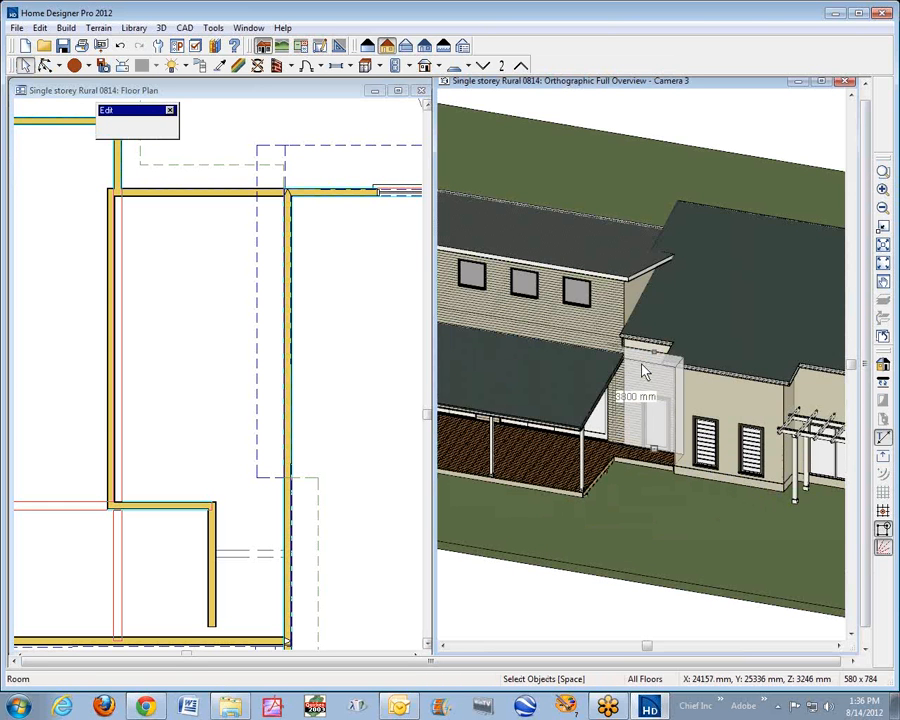
click(645, 371)
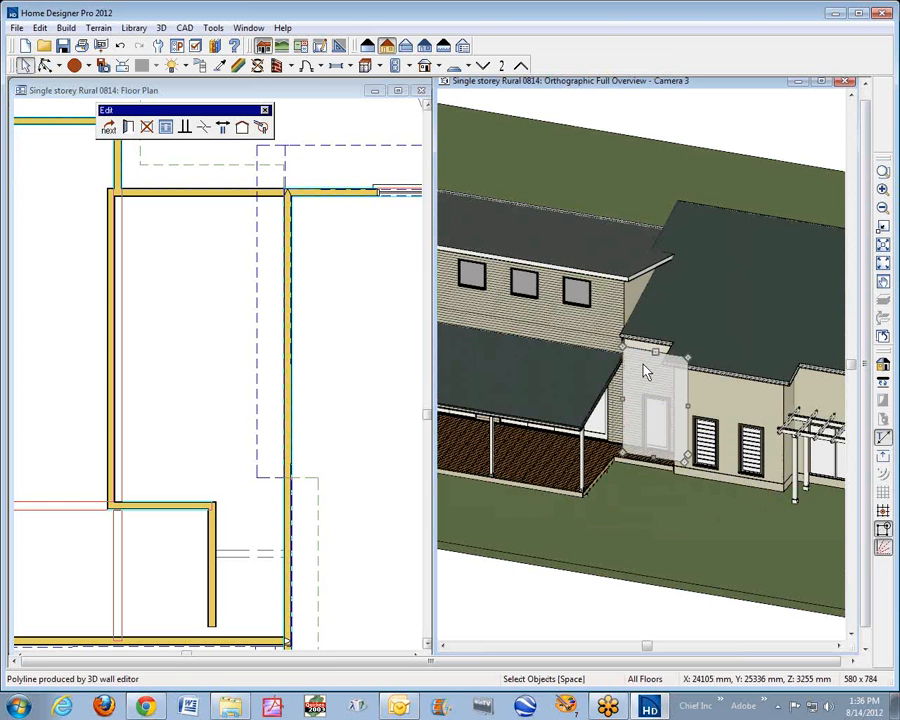
drag(655, 360, 659, 340)
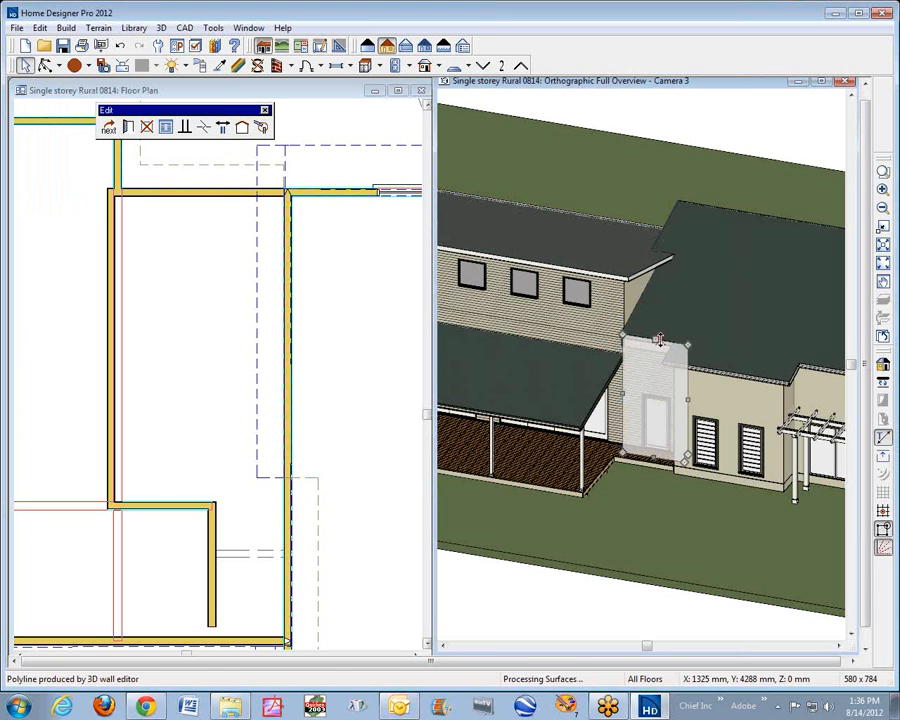
key(Escape)
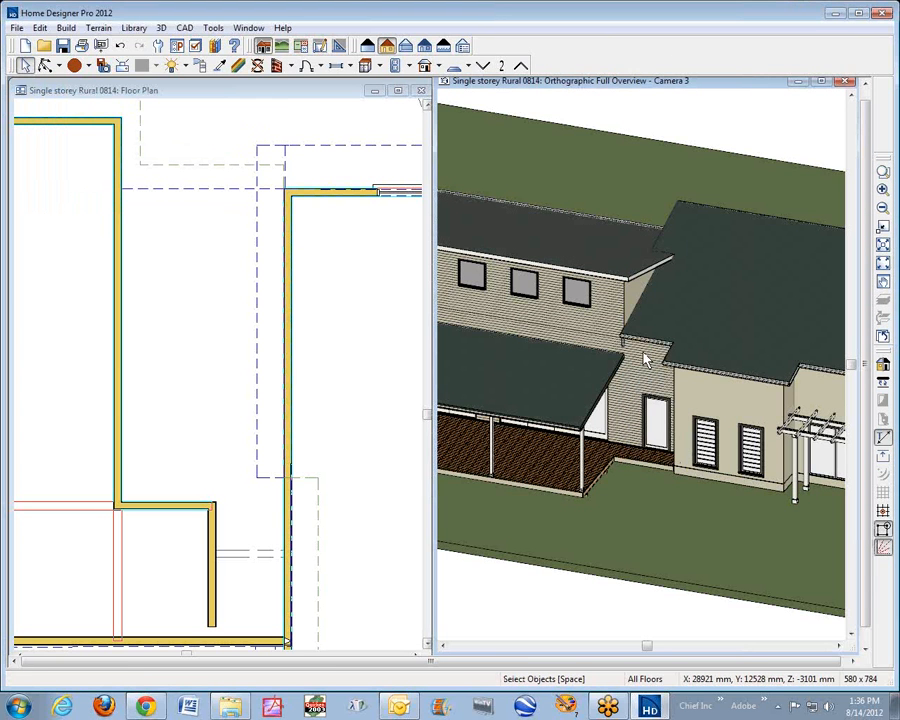
Set the exterior surface material of the upper-floor wall with the row of windows to Use Default.
click(598, 312)
click(130, 129)
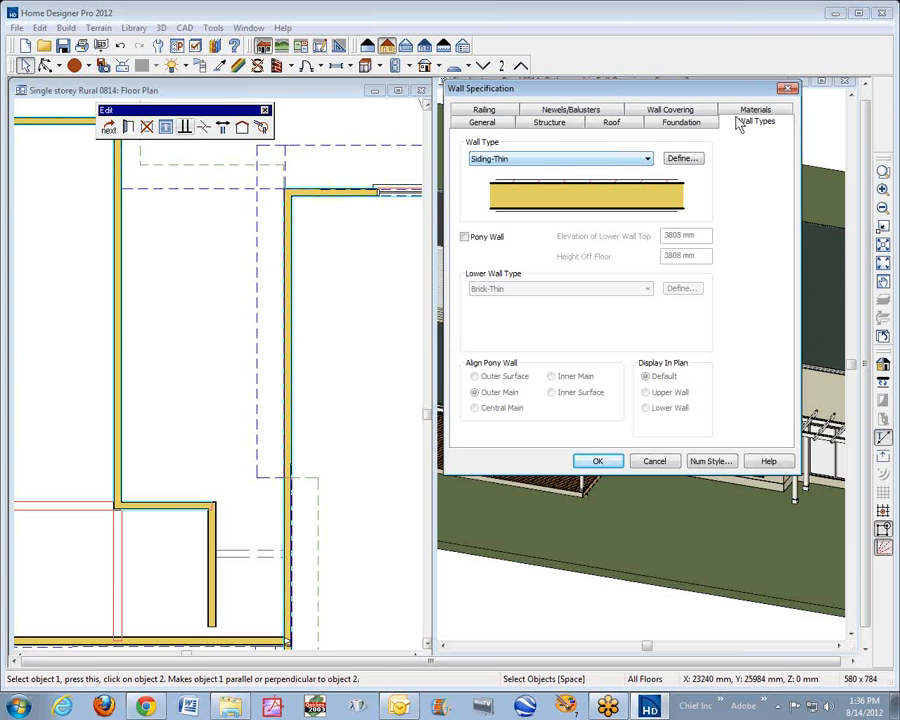
click(754, 112)
click(541, 168)
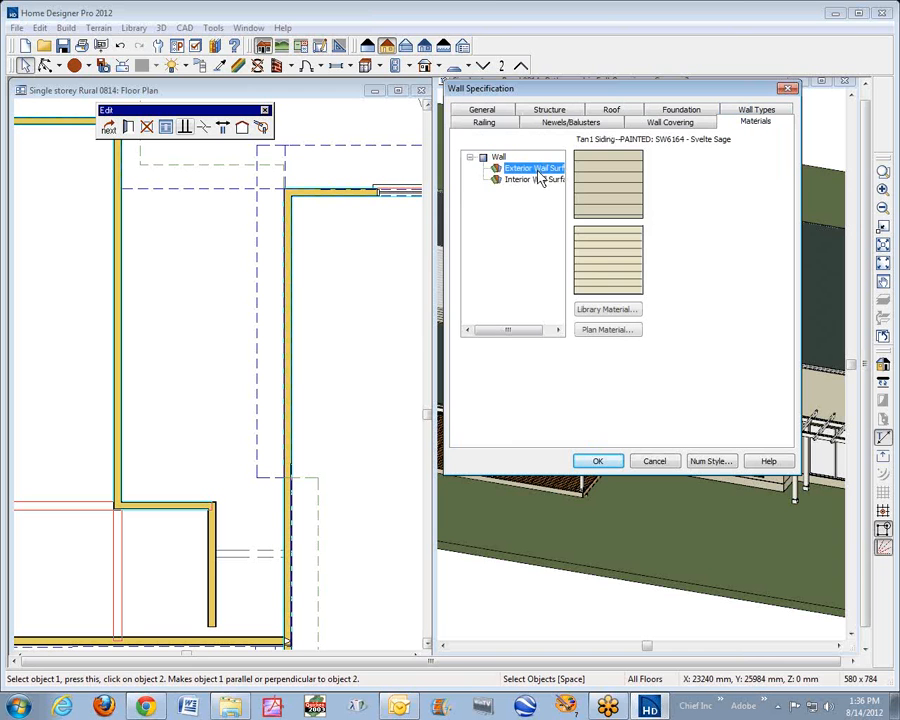
click(634, 330)
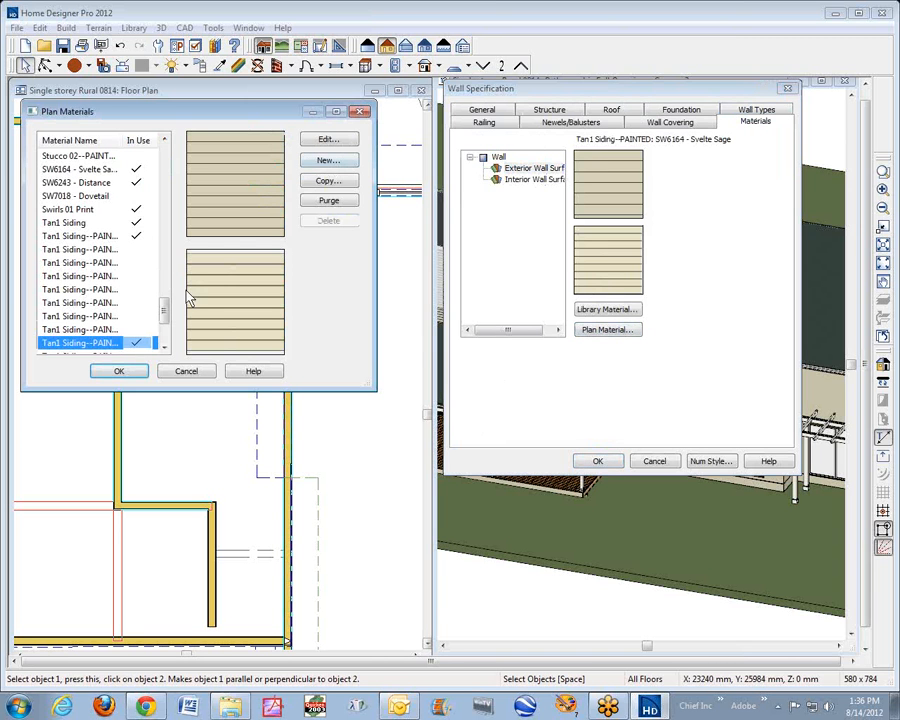
drag(165, 316, 207, 154)
click(92, 157)
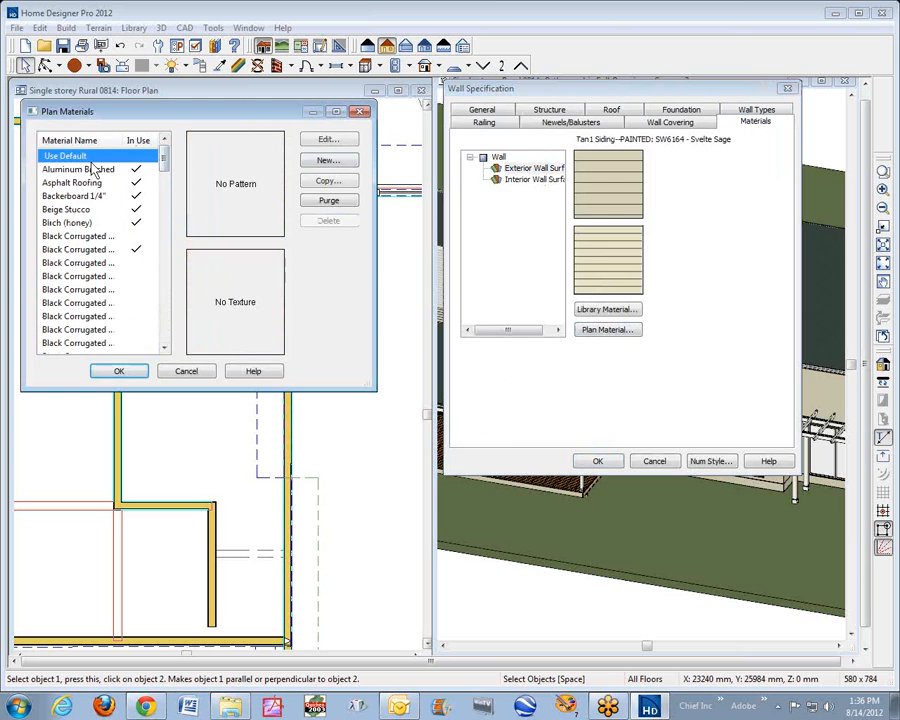
click(118, 371)
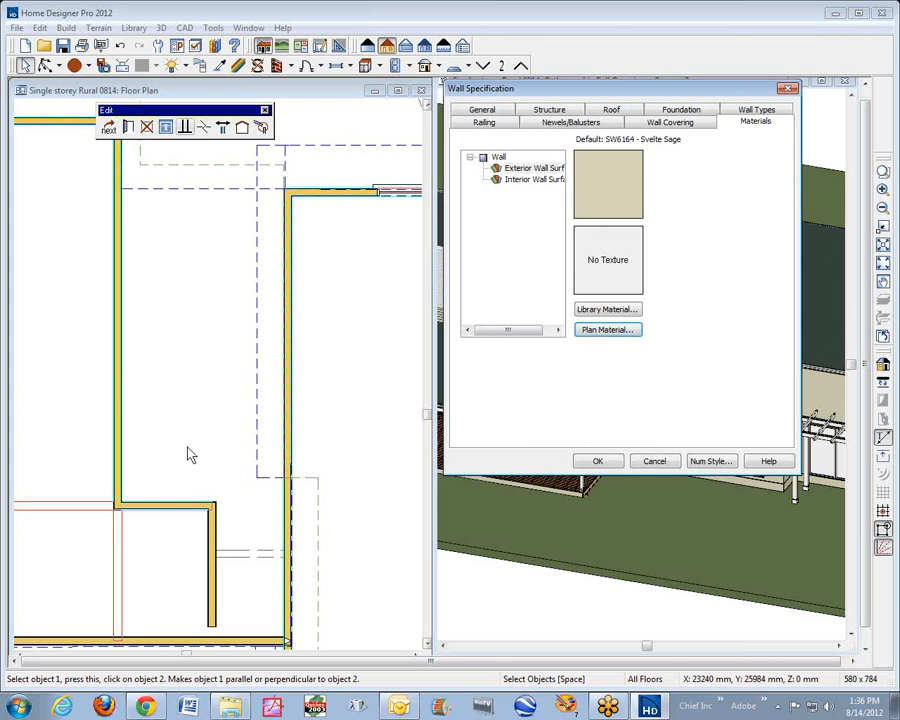
click(599, 461)
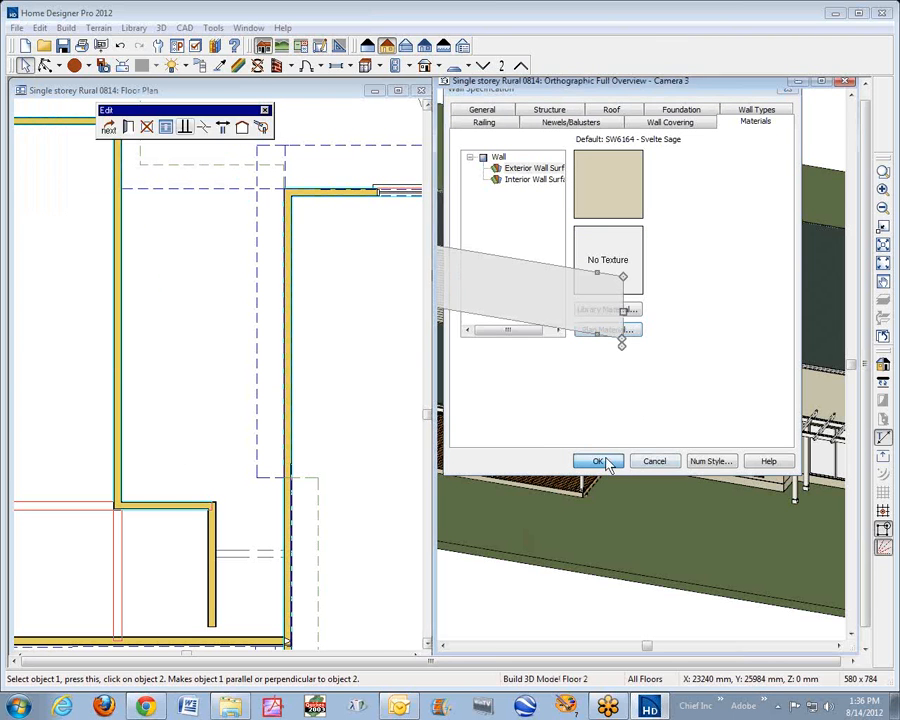
Inspect the material definition of the small upper wall segment beside the lower roof and copy its material name.
key(Escape)
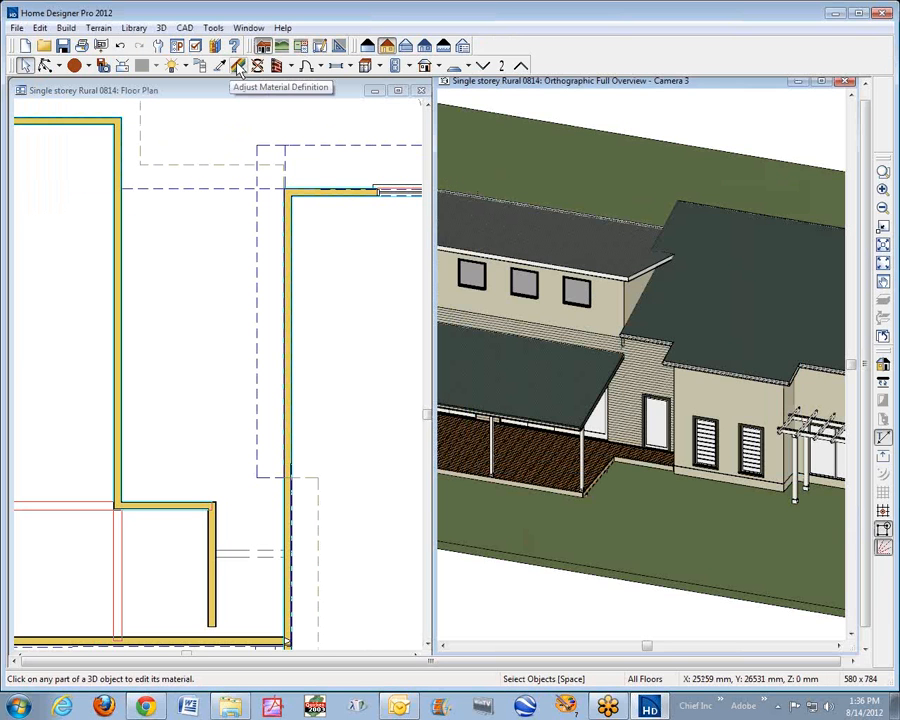
click(240, 66)
click(622, 313)
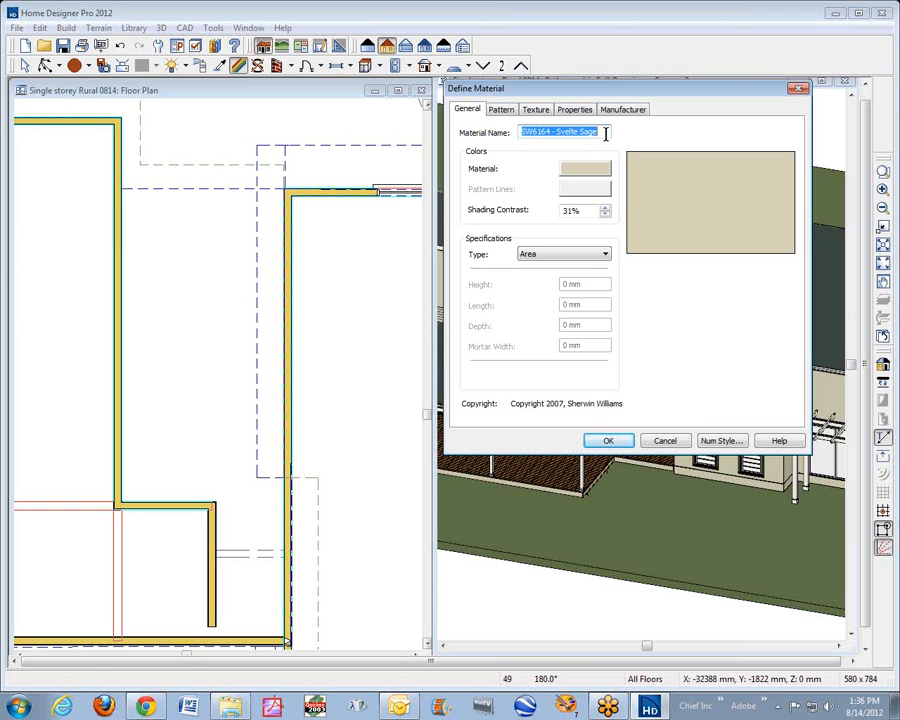
drag(605, 133, 519, 133)
right_click(559, 137)
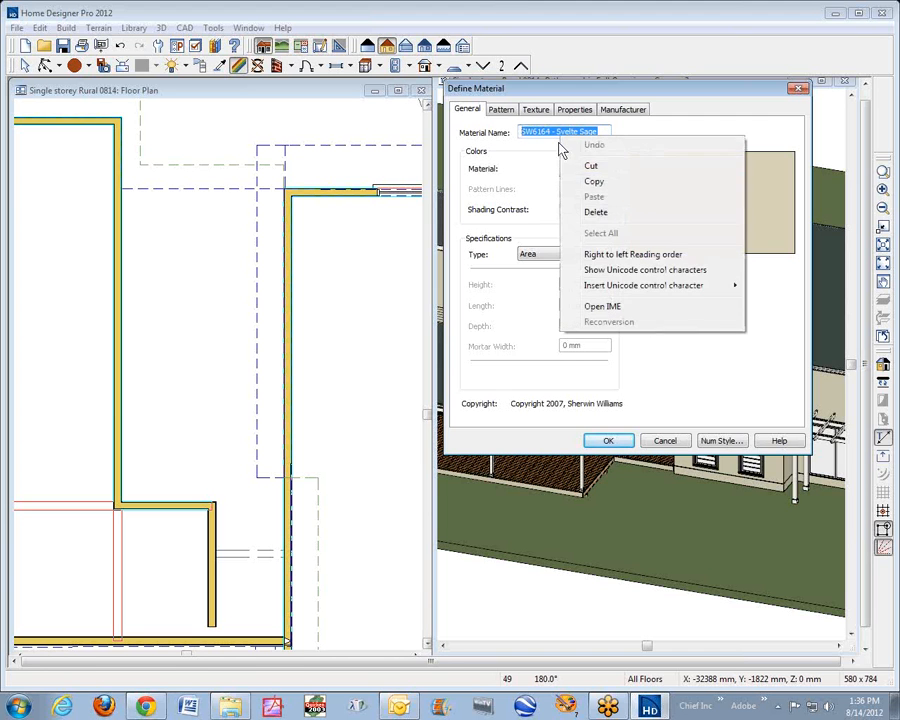
click(631, 181)
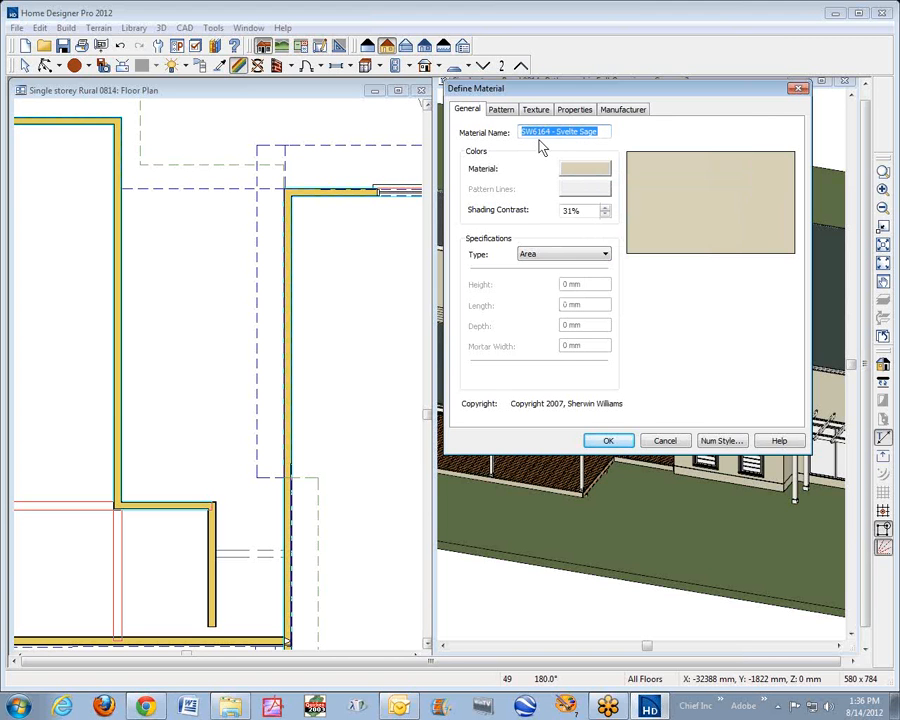
key(Escape)
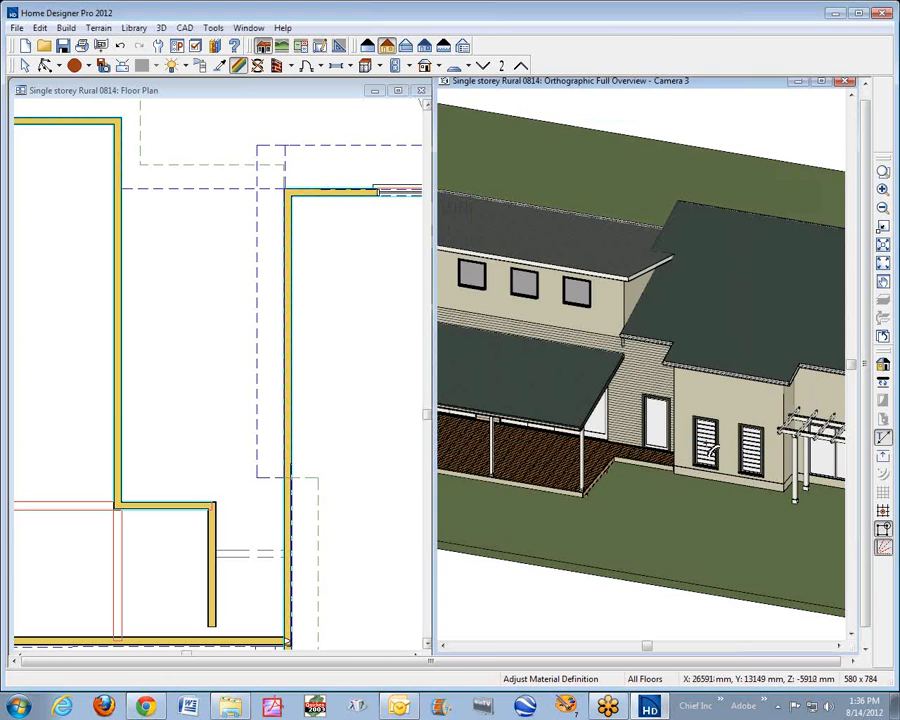
Set the plan's default material for Walls (Exterior) to the plan material SW6164 - Svelte Sage.
click(40, 28)
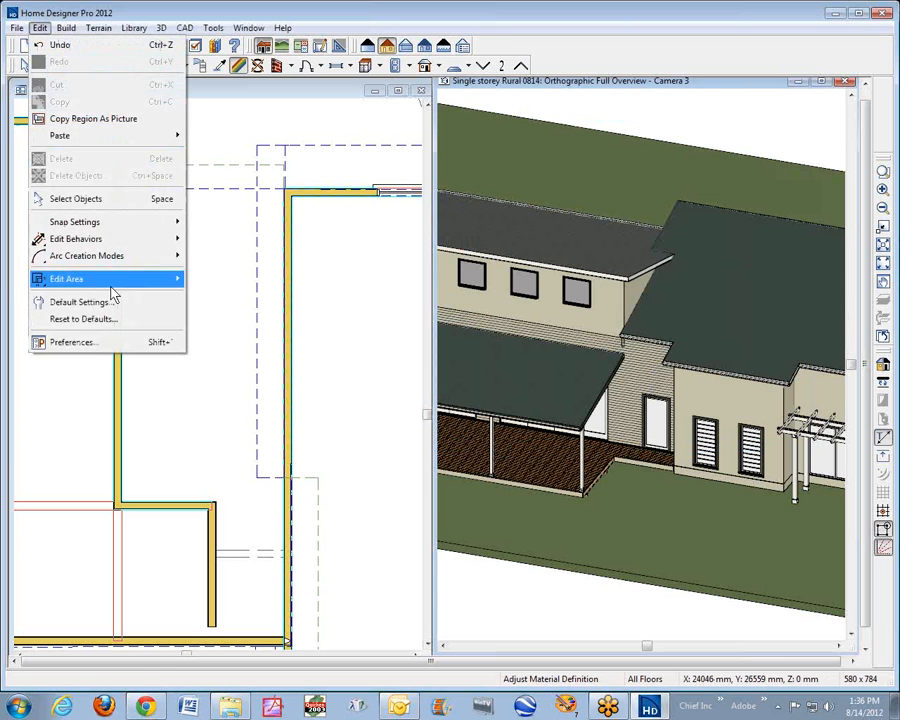
click(80, 303)
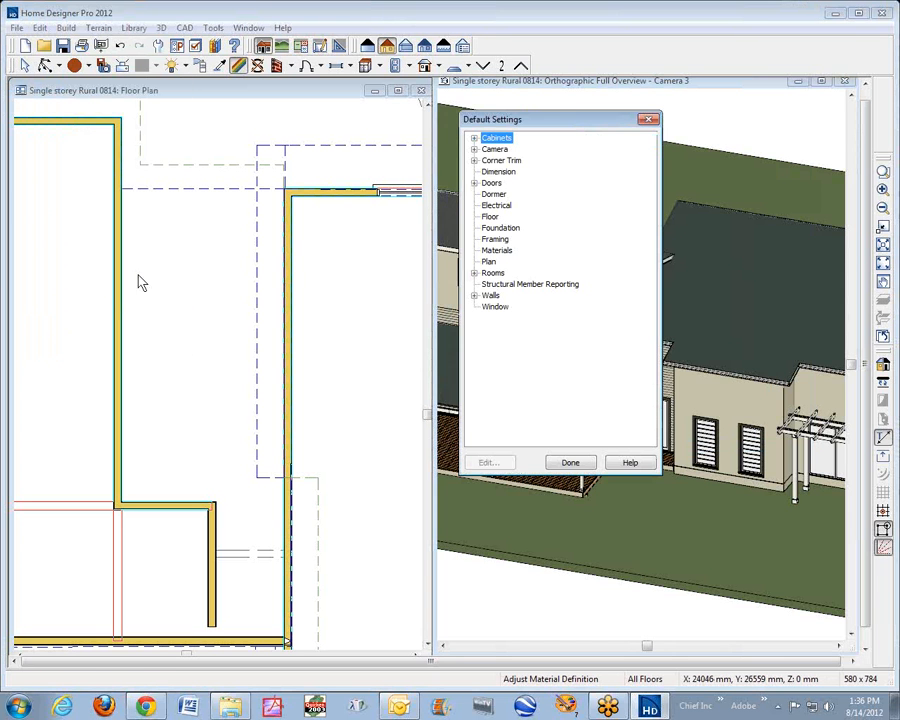
click(491, 251)
click(506, 463)
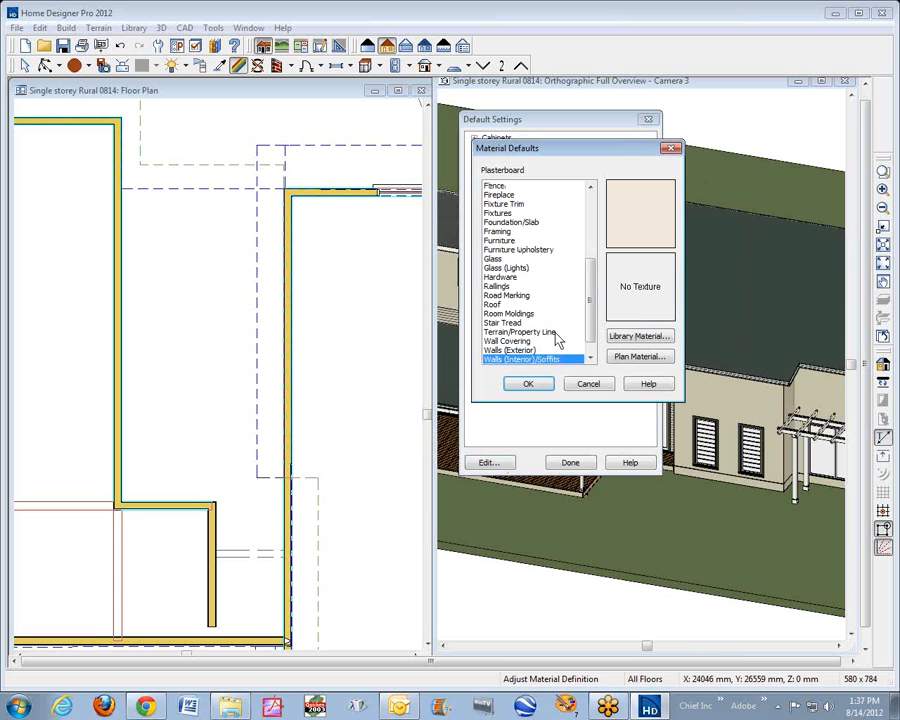
click(533, 350)
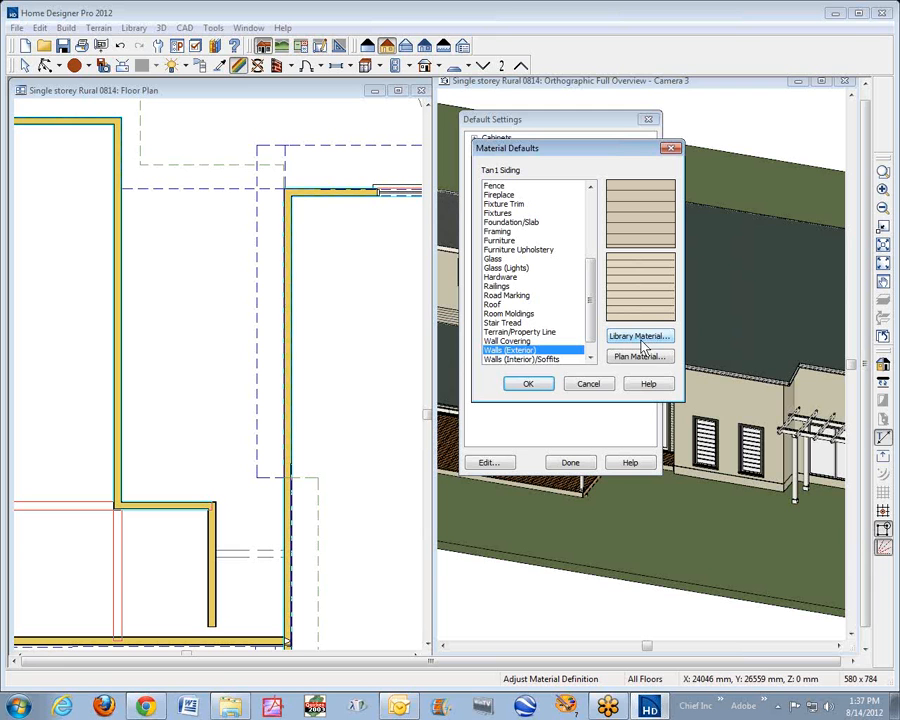
click(640, 357)
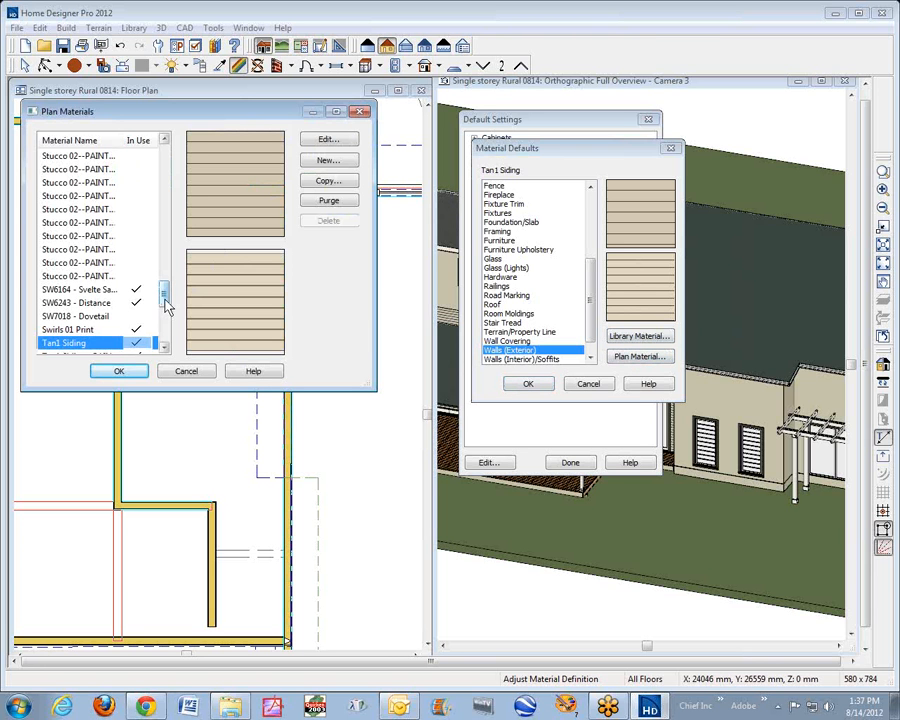
click(96, 290)
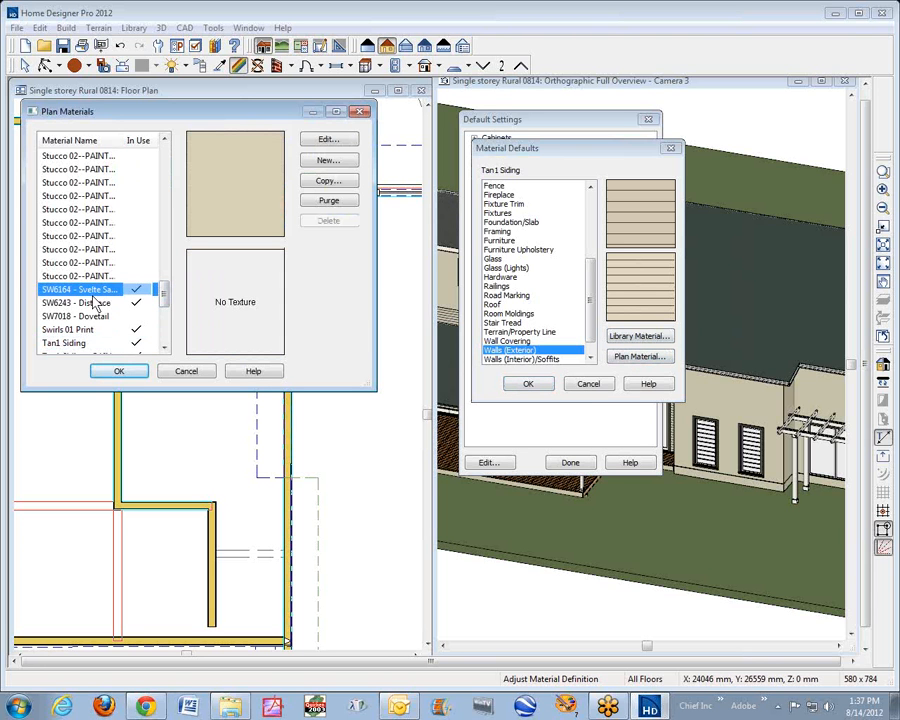
click(120, 373)
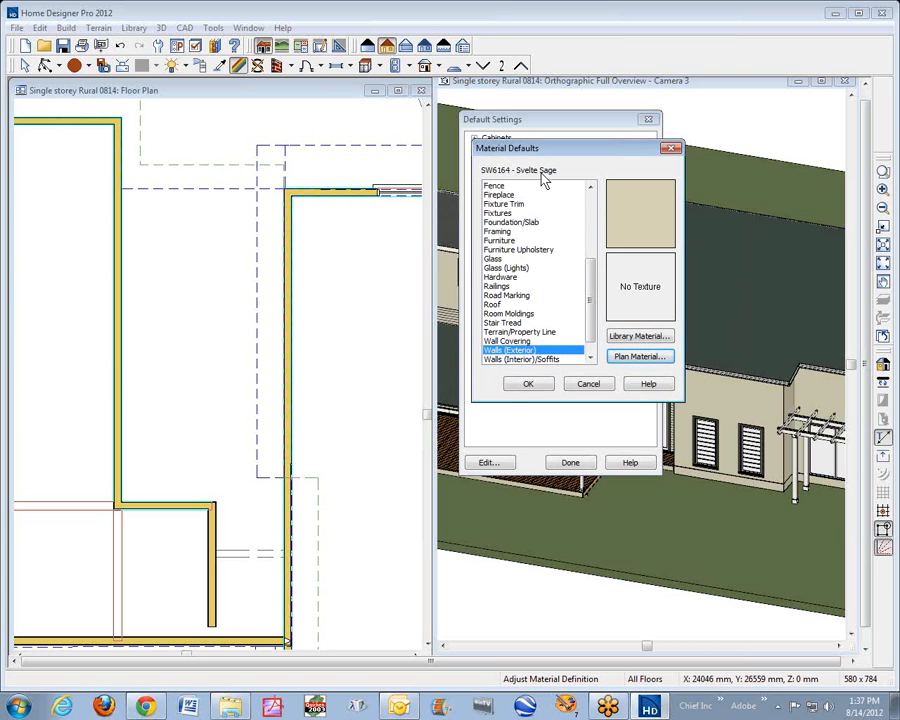
drag(553, 153, 592, 158)
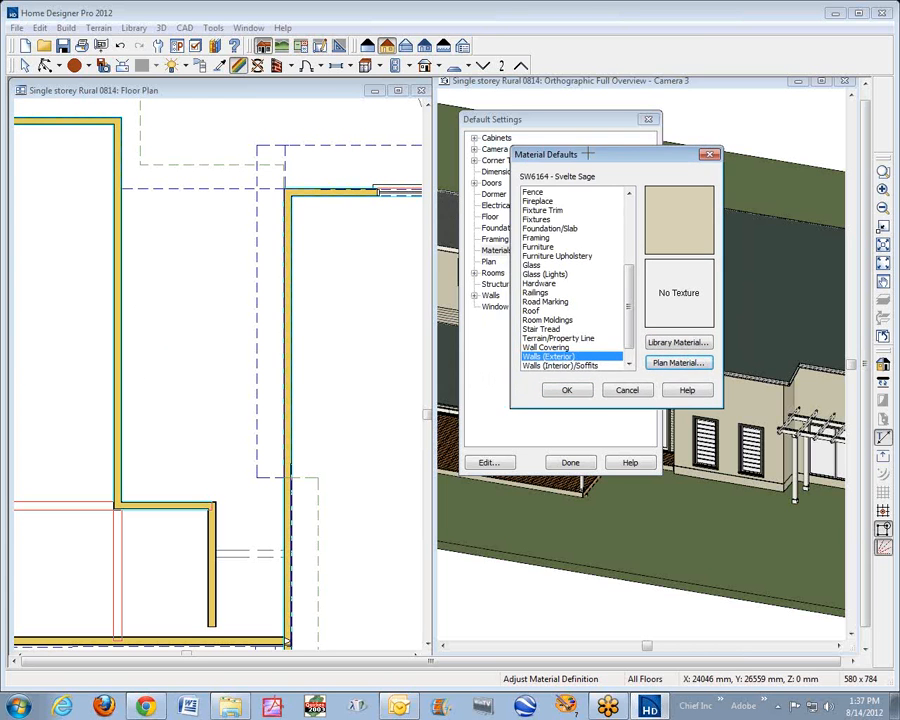
click(568, 388)
click(570, 462)
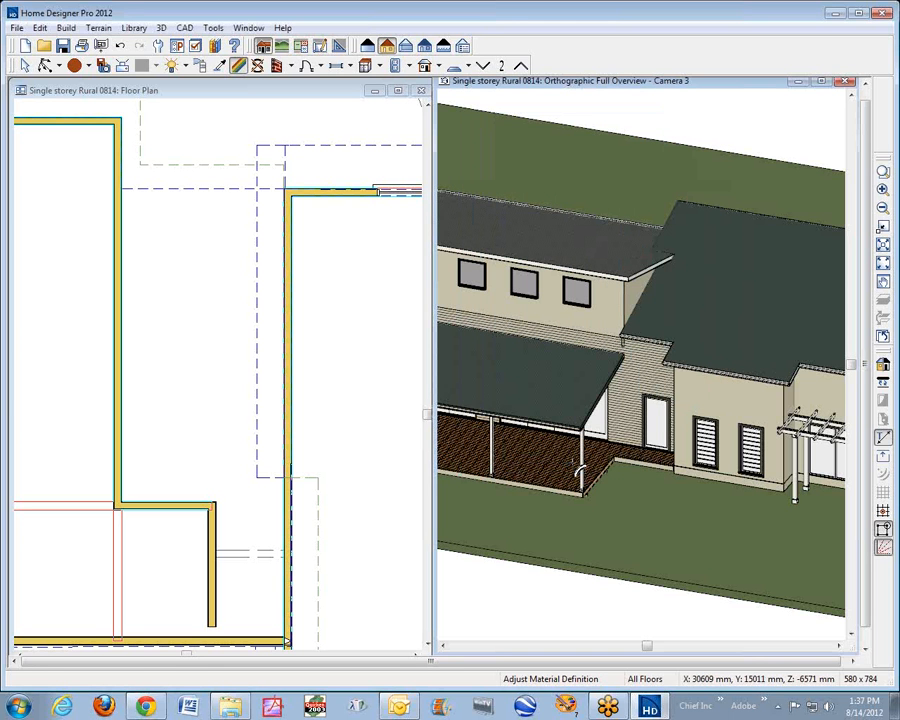
Check the material definition of the siding wall containing the single door.
click(651, 377)
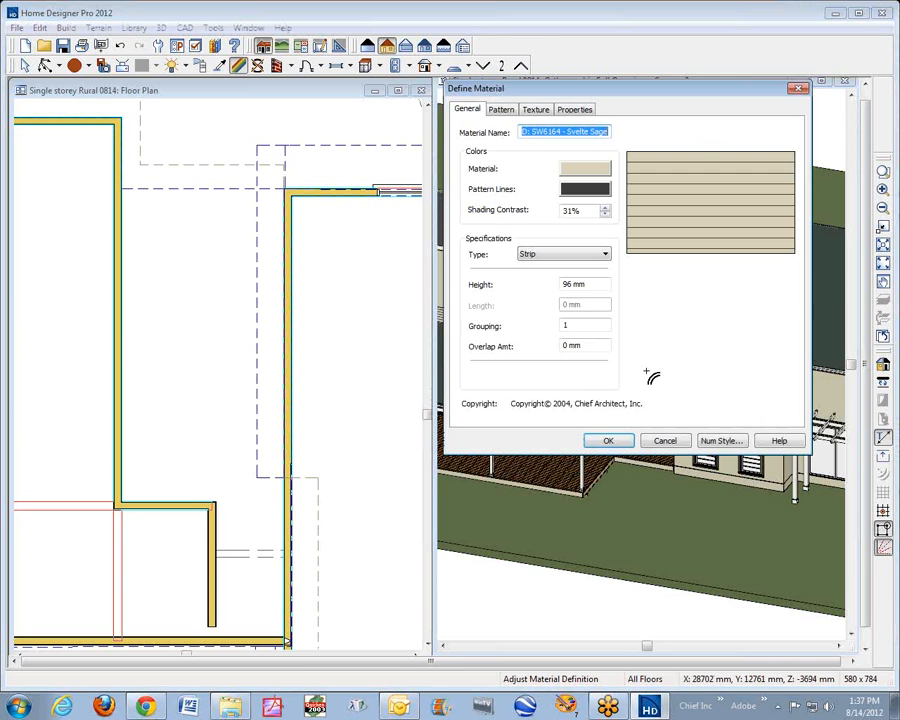
click(666, 441)
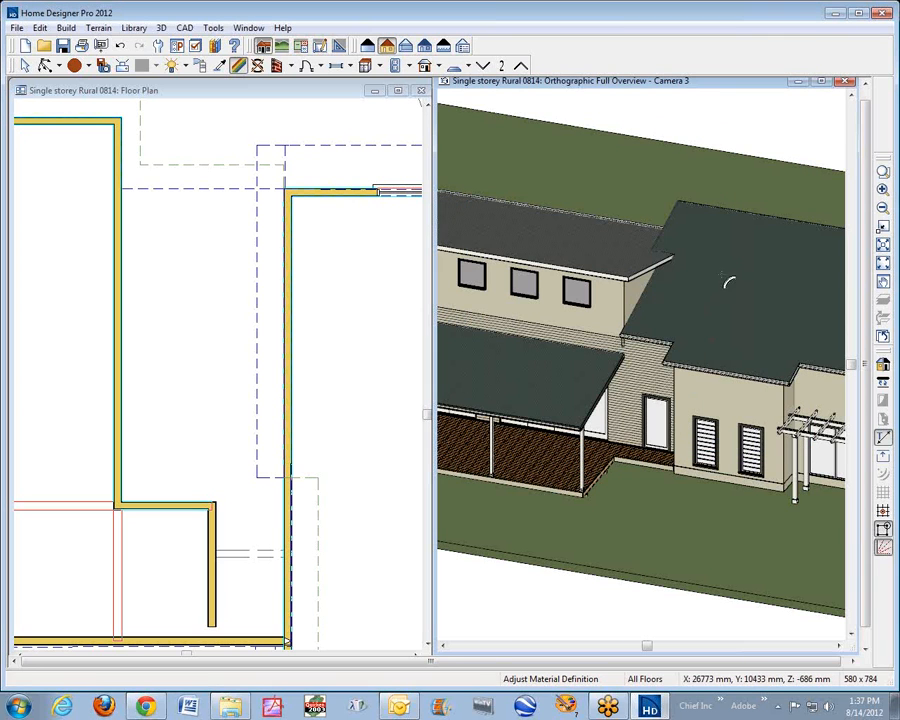
key(space)
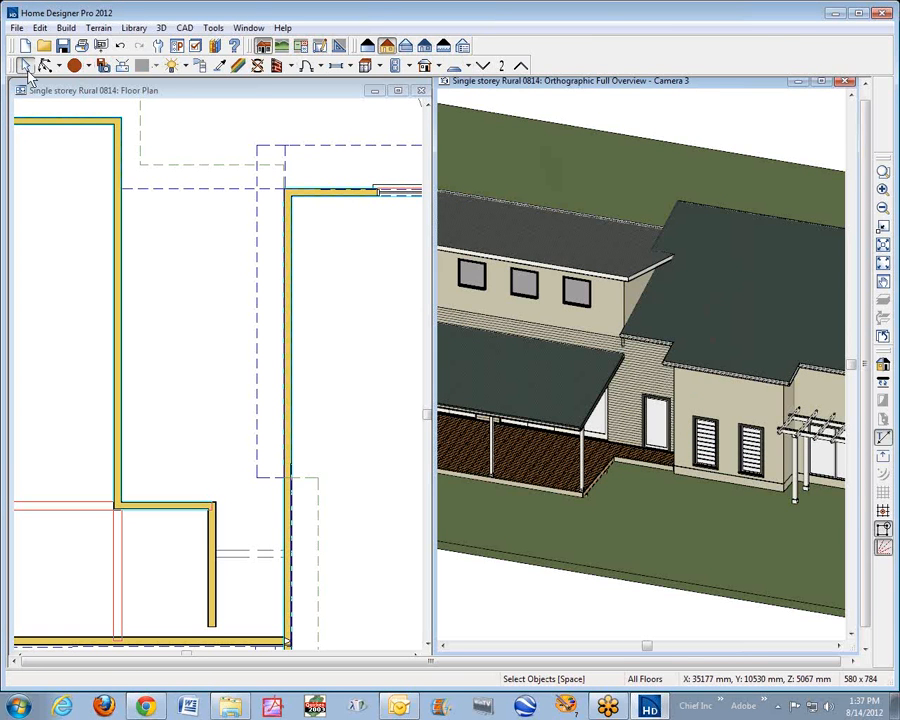
Set the exterior surface material of the siding wall containing the single door to Use Default.
right_click(642, 368)
click(690, 394)
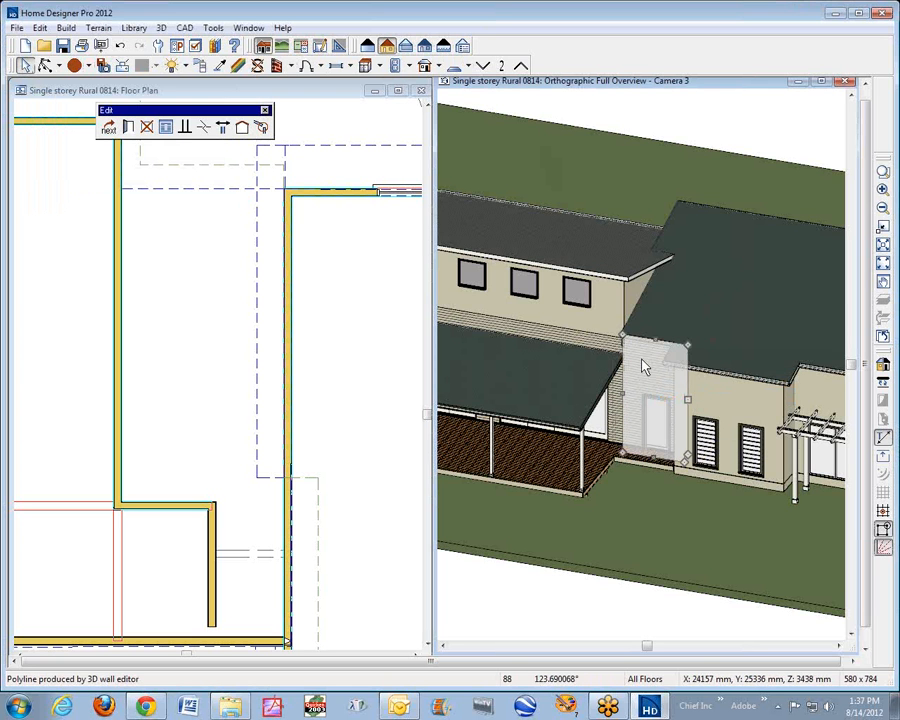
click(127, 126)
click(540, 169)
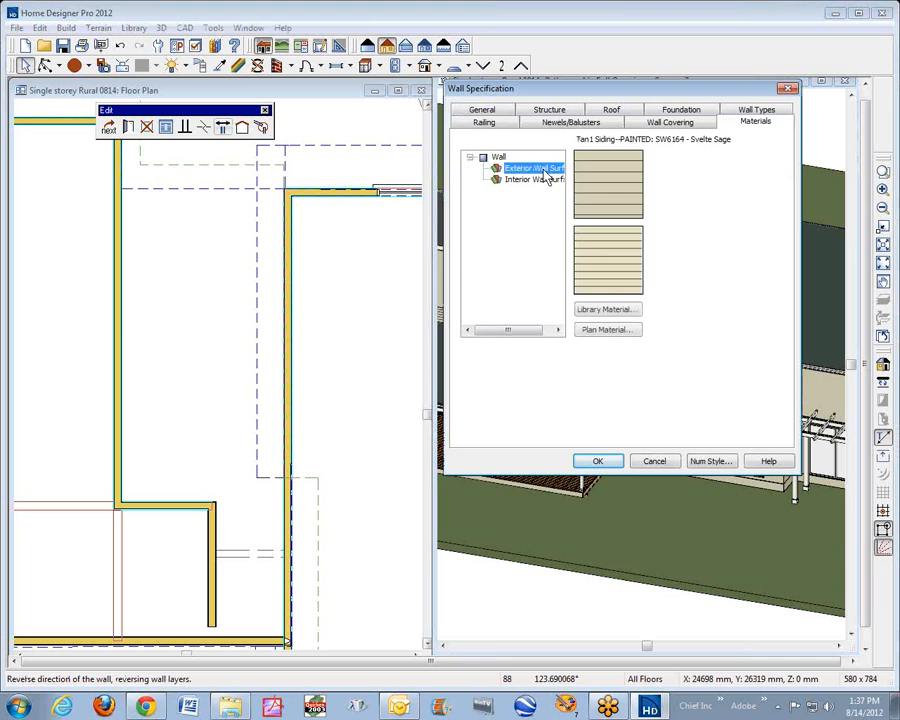
click(596, 333)
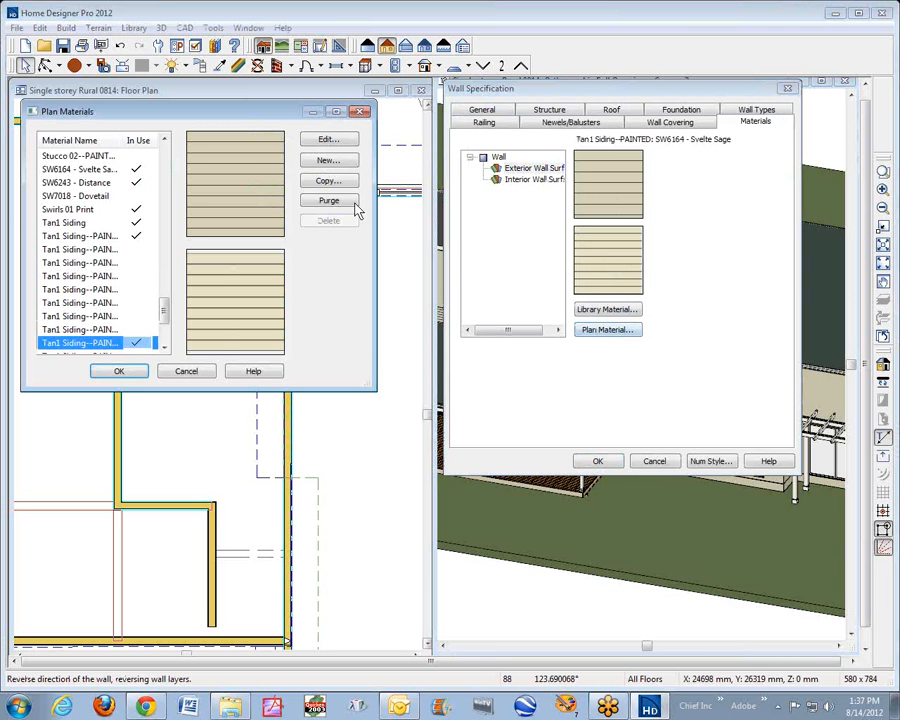
scroll(163, 160, up, 15)
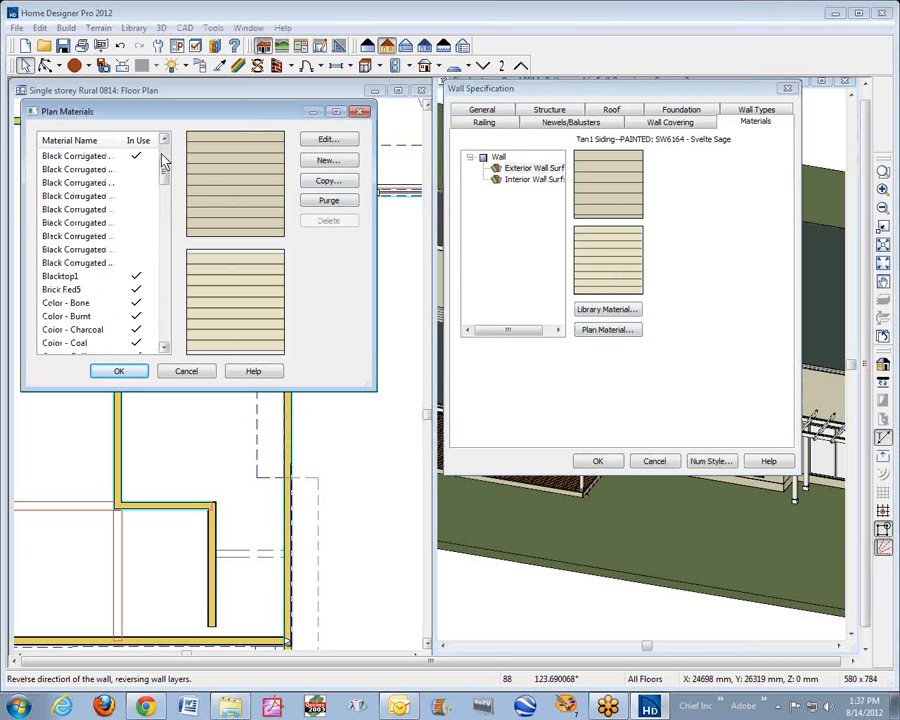
click(78, 156)
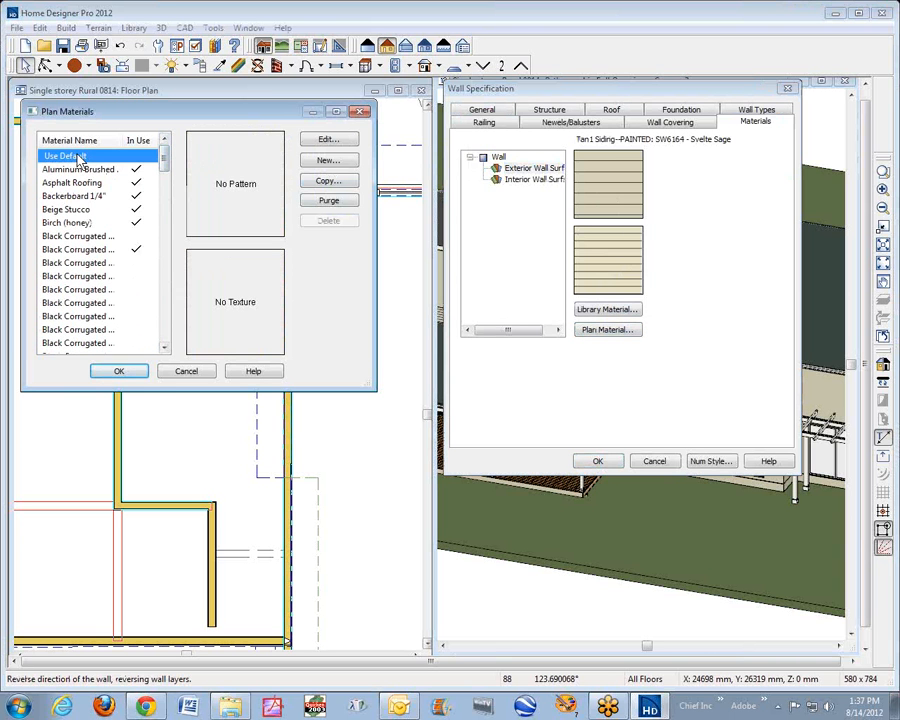
click(128, 373)
click(612, 461)
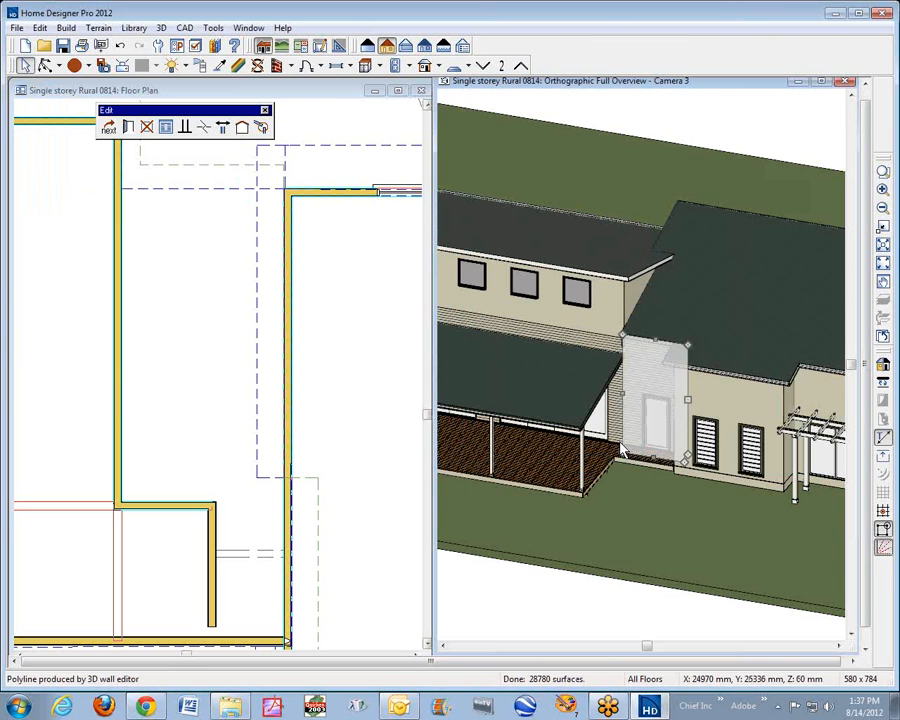
Set the exterior surface material of the long siding wall behind the veranda to Use Default.
click(612, 424)
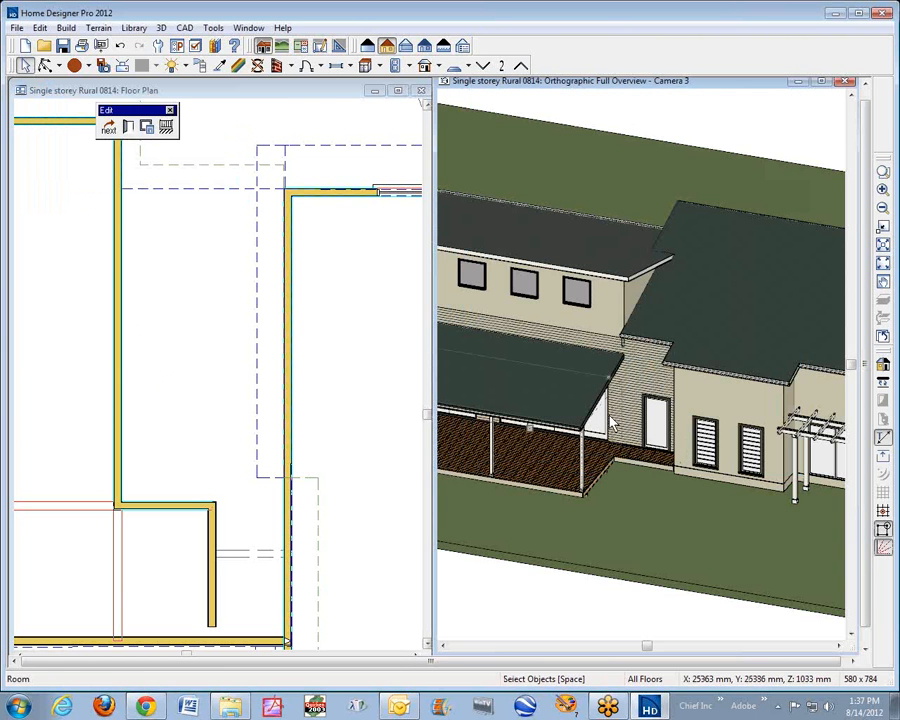
click(108, 128)
click(128, 128)
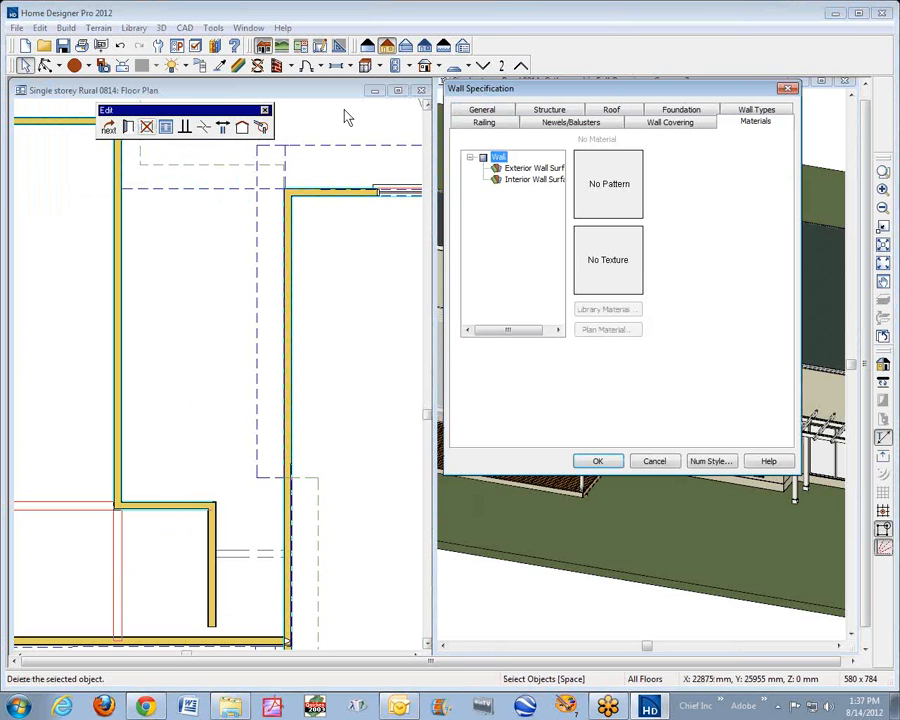
click(547, 169)
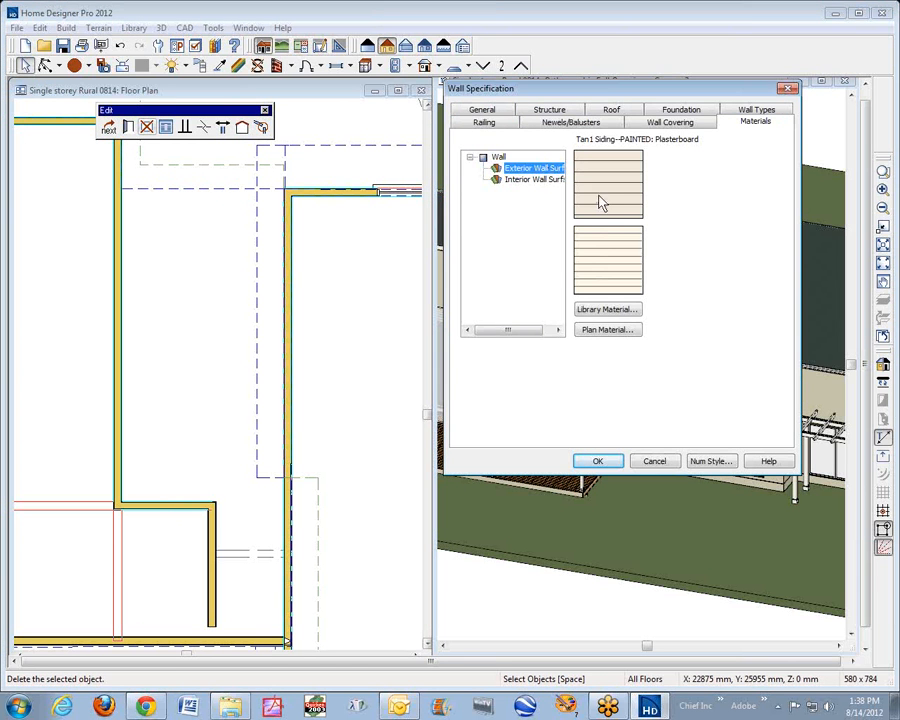
click(593, 331)
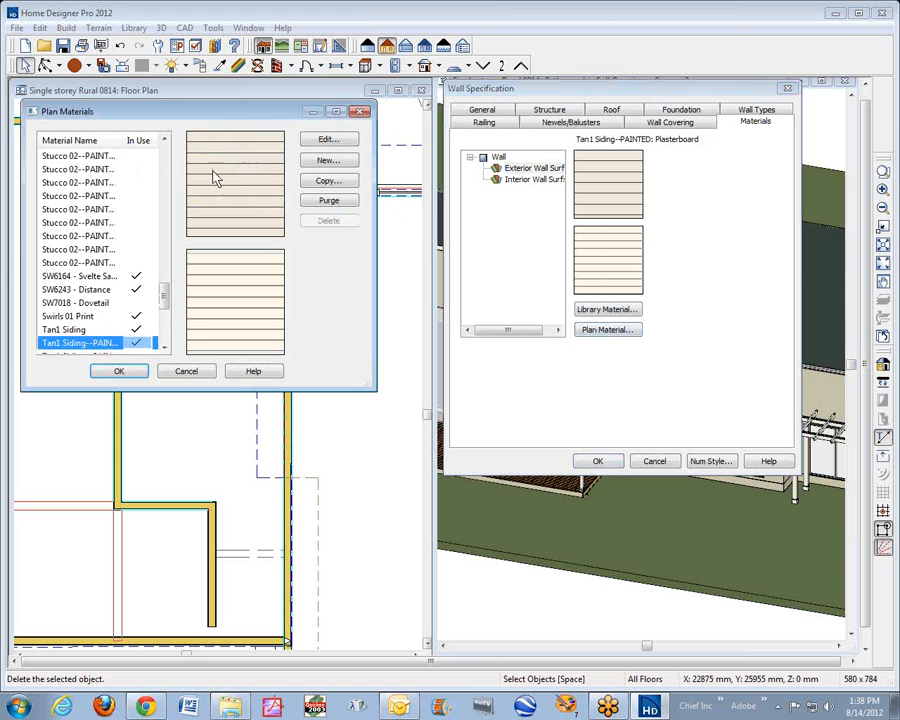
scroll(168, 155, up, 20)
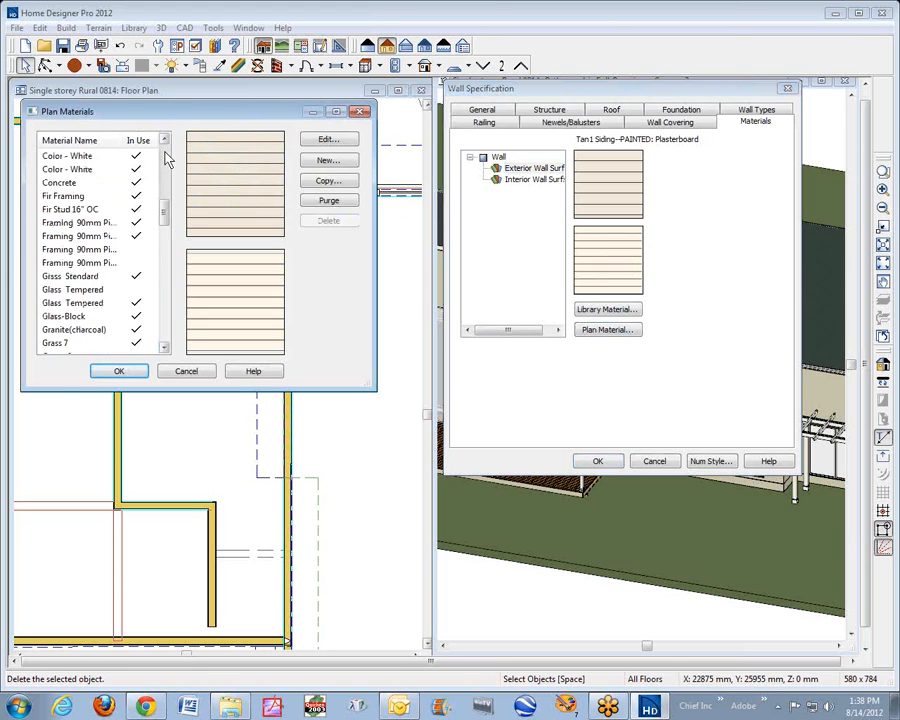
click(75, 157)
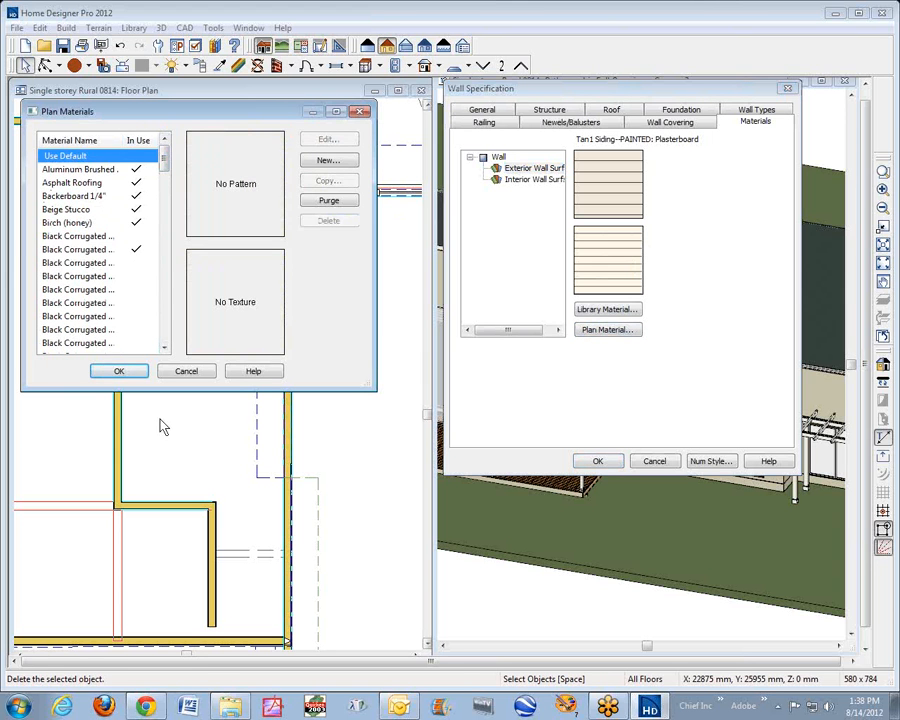
click(120, 371)
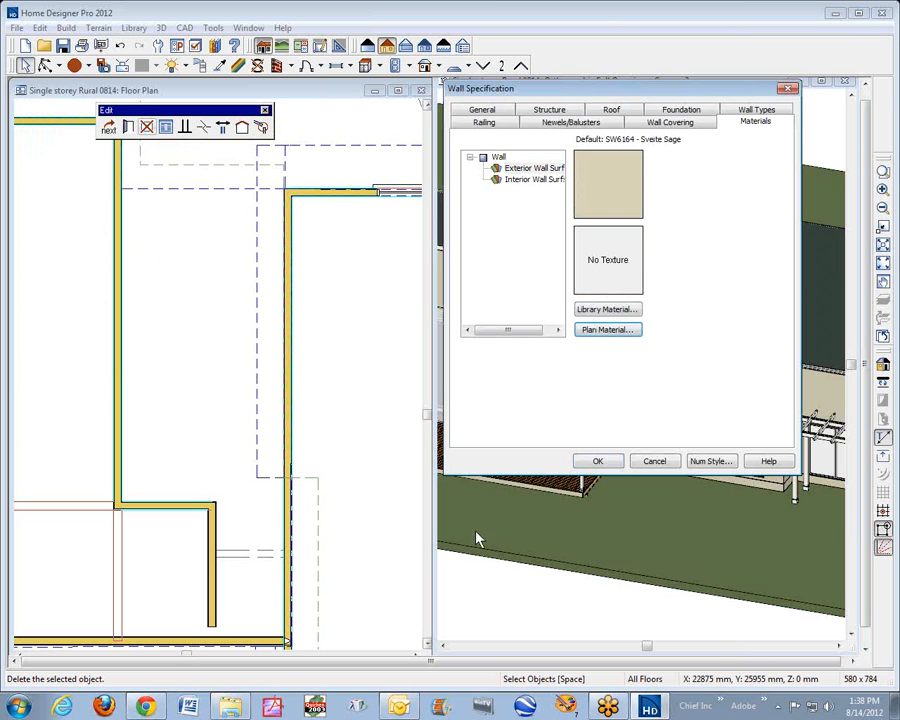
click(603, 460)
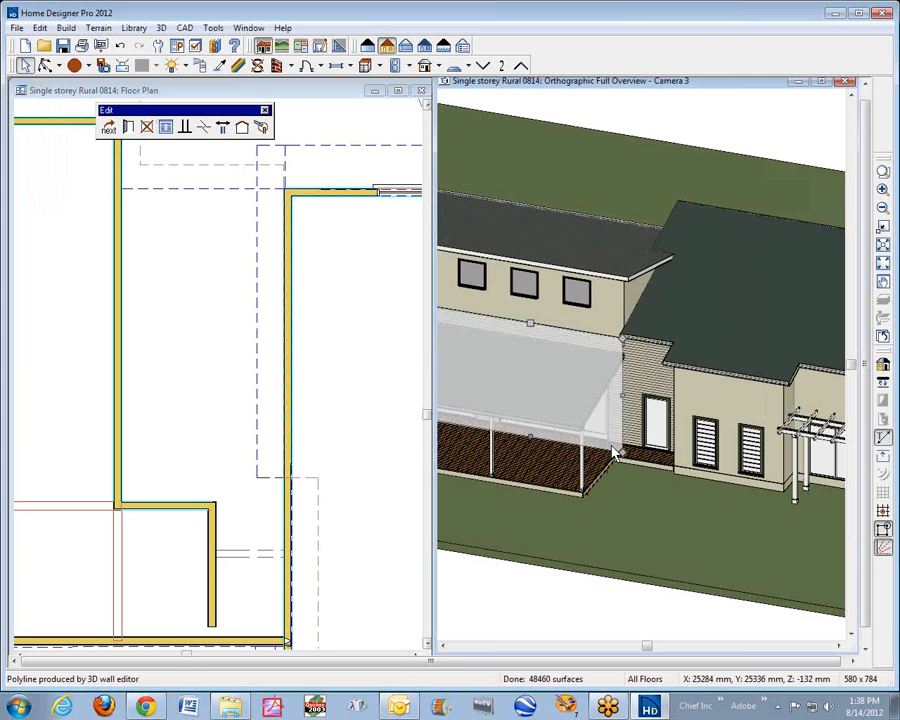
Set the interior surface material of the long siding wall behind the veranda to Use Default.
click(553, 342)
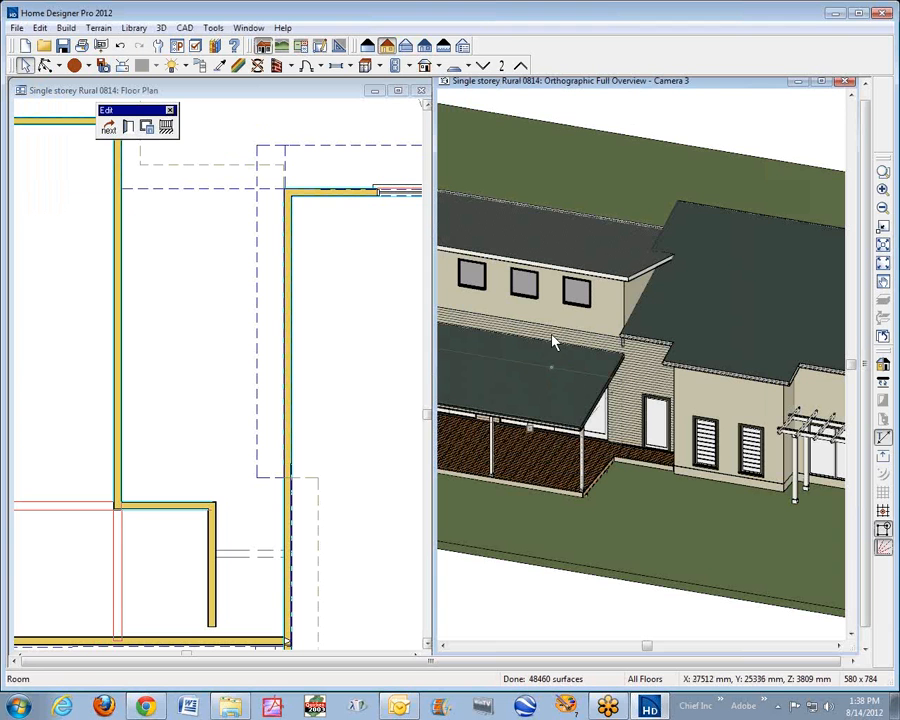
click(108, 127)
click(130, 126)
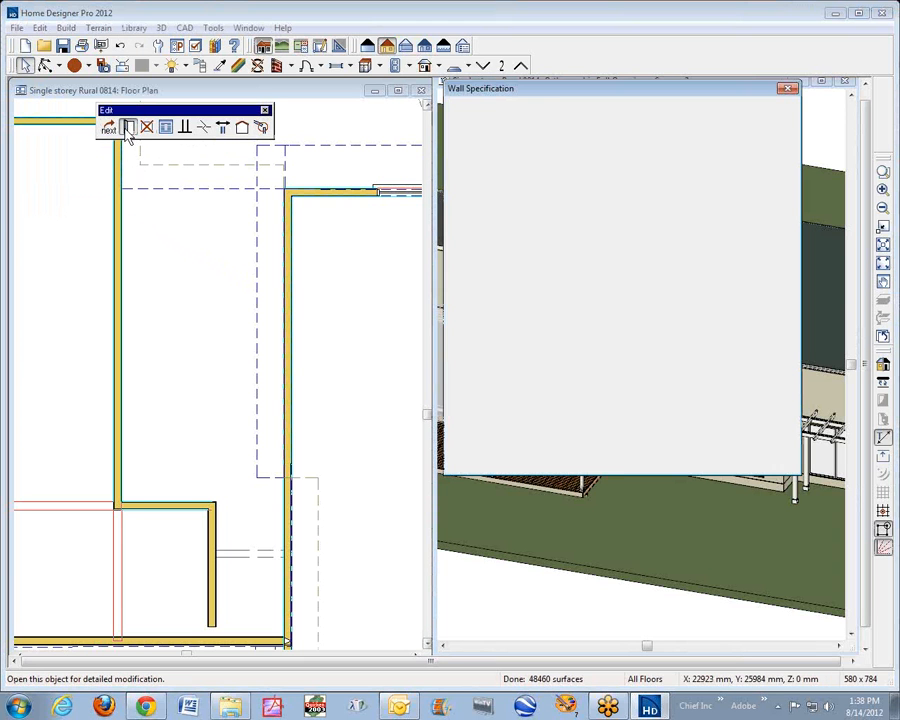
click(517, 168)
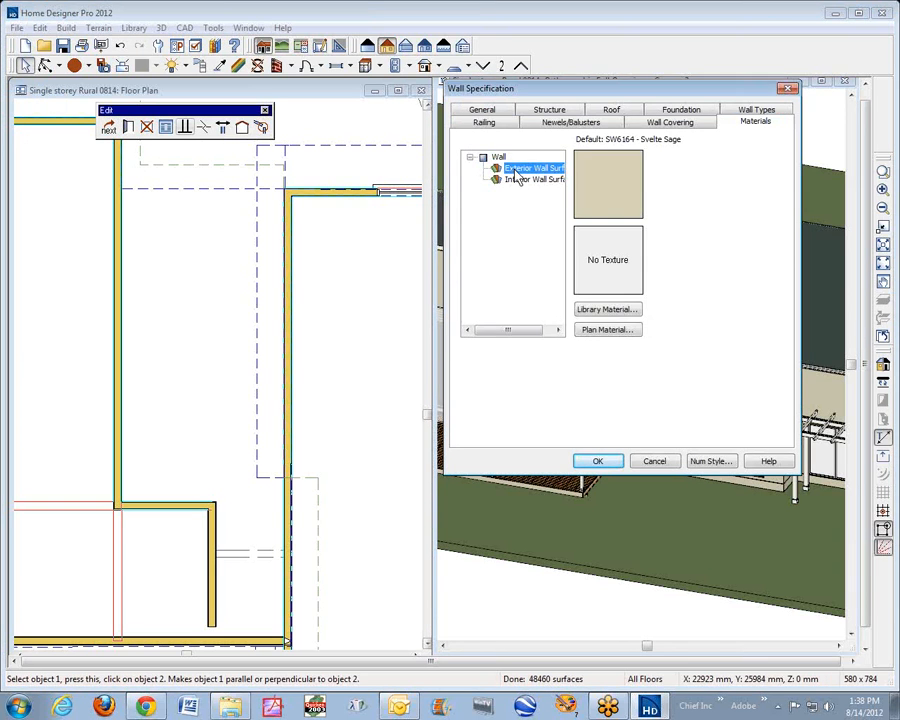
click(518, 180)
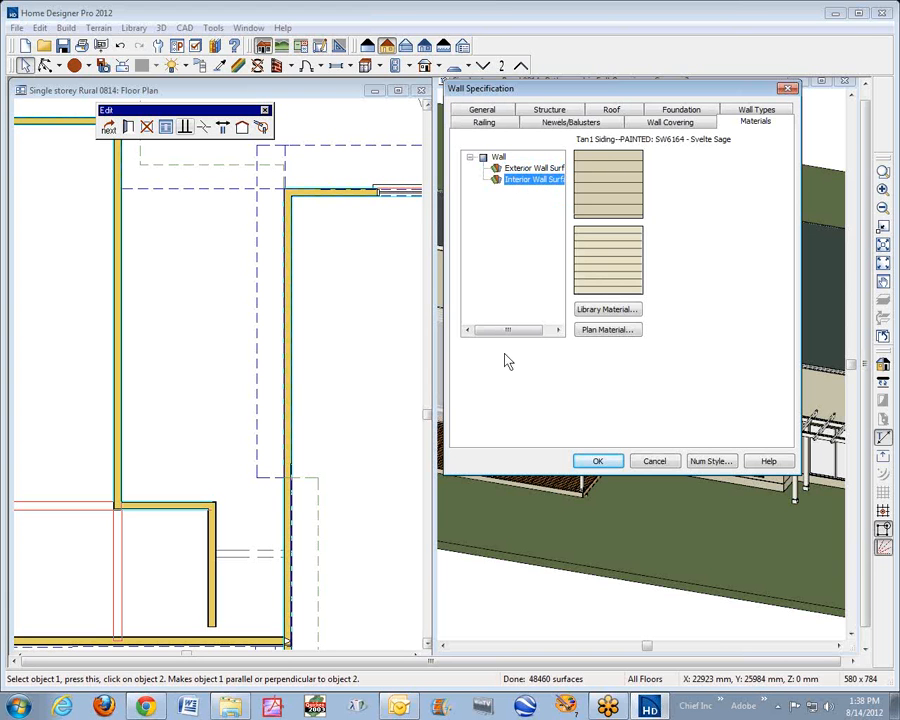
click(597, 335)
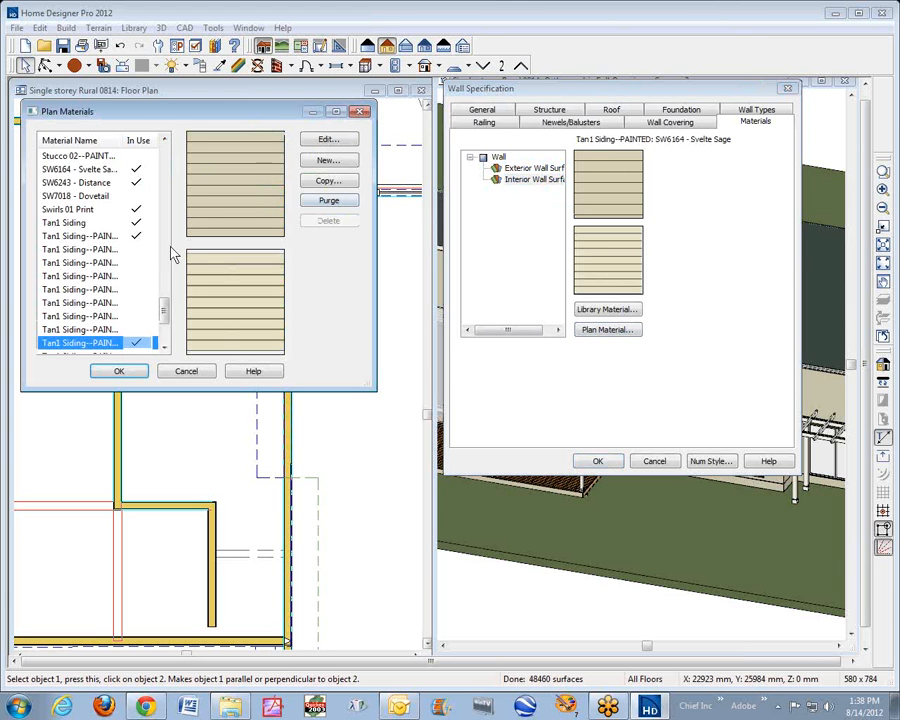
scroll(169, 157, up, 15)
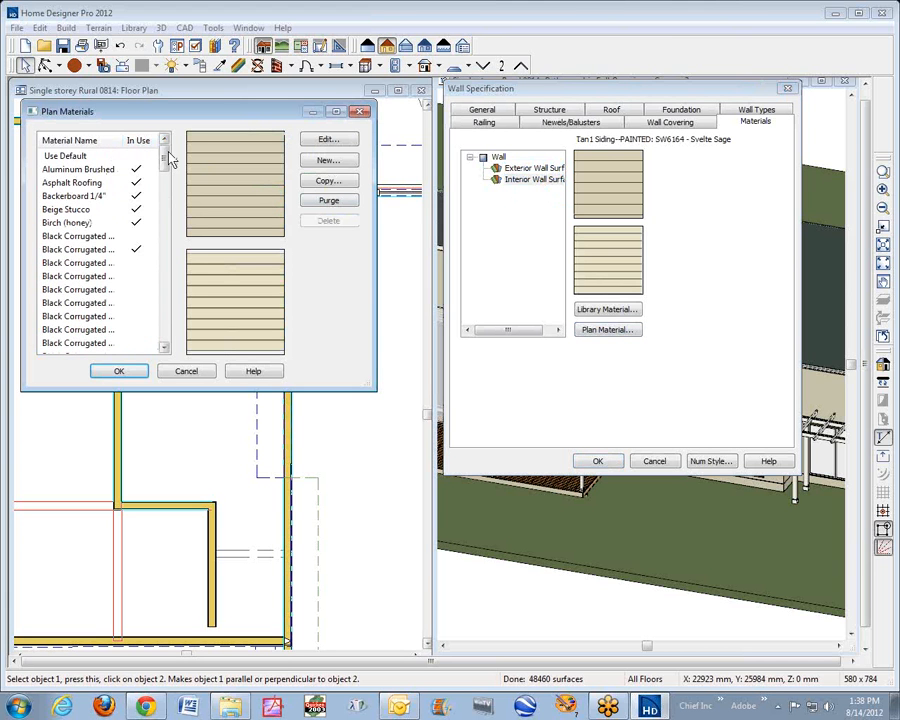
click(80, 156)
click(119, 372)
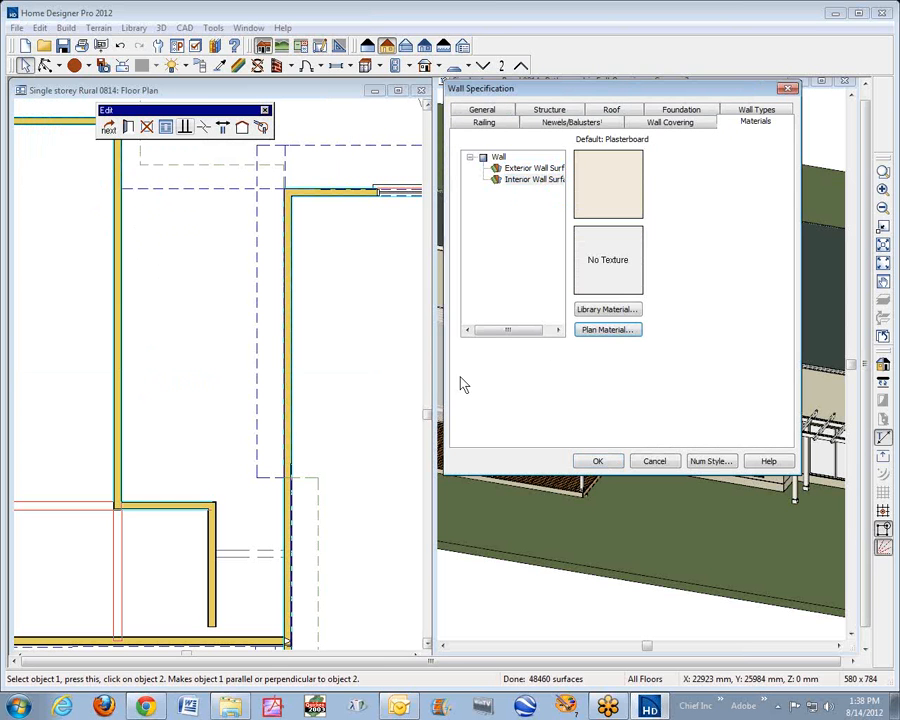
click(608, 467)
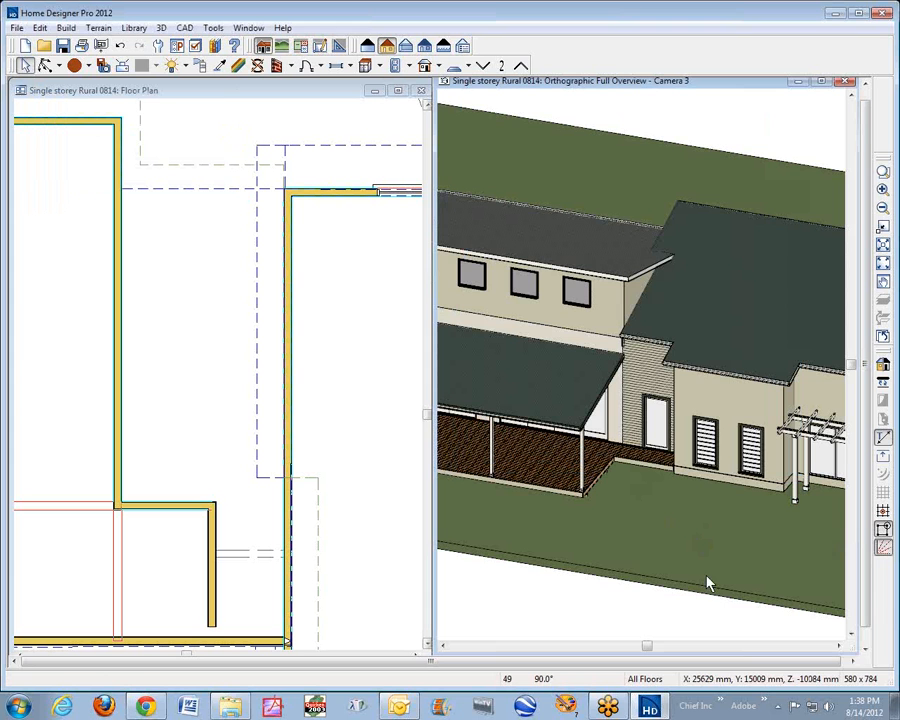
Set the interior surface material of the siding wall containing the single door to Use Default.
click(673, 402)
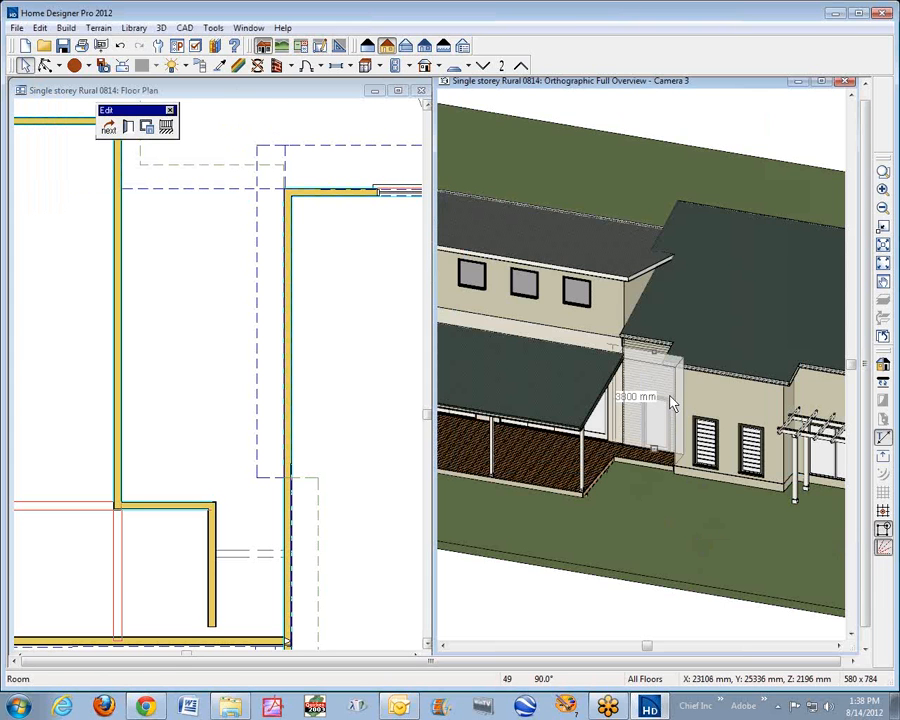
click(665, 406)
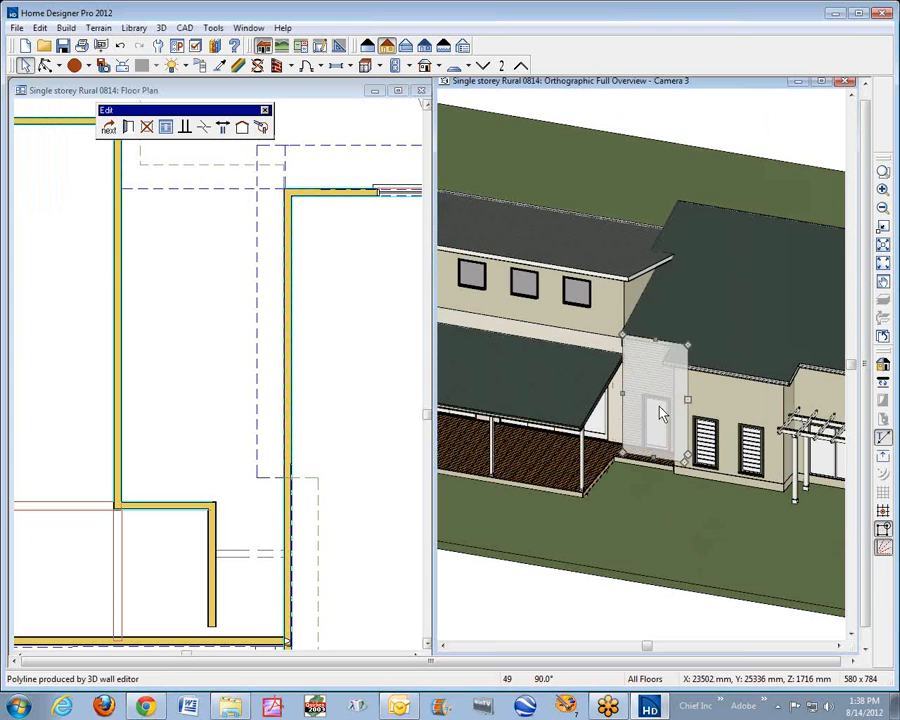
click(129, 128)
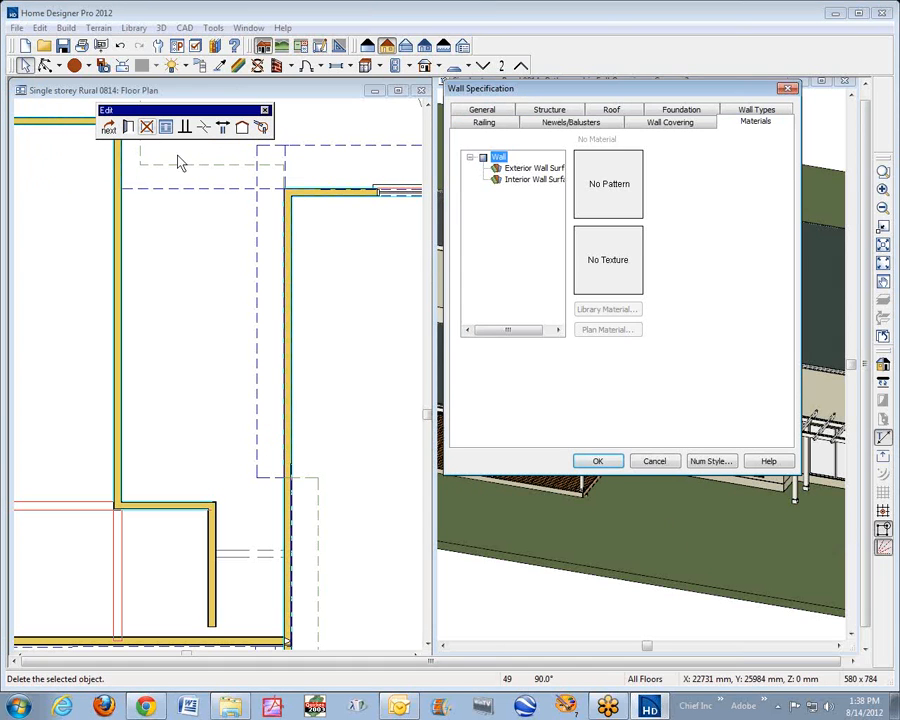
click(531, 168)
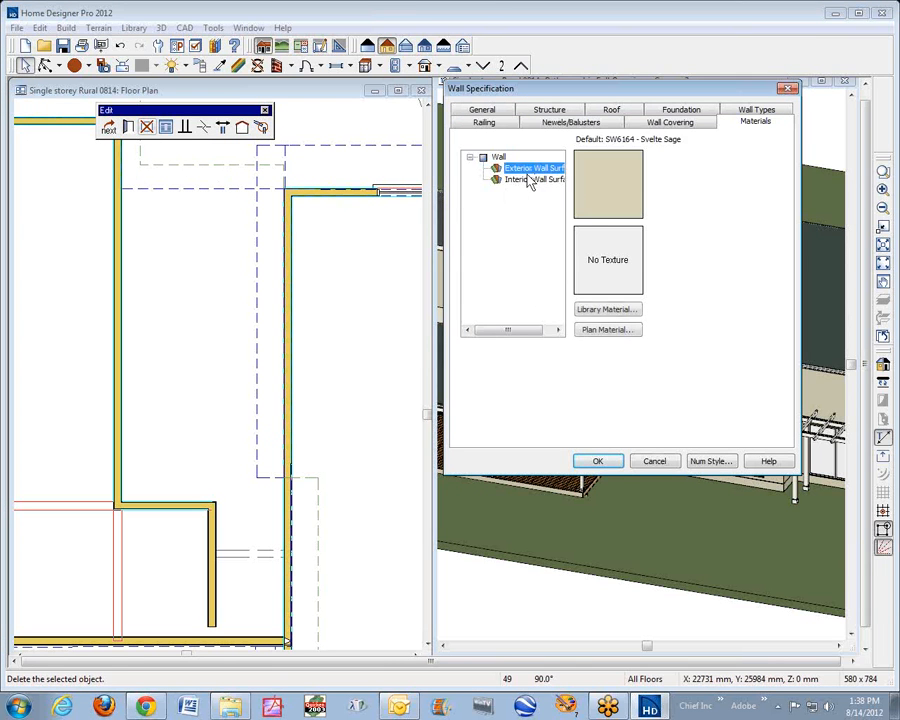
click(532, 180)
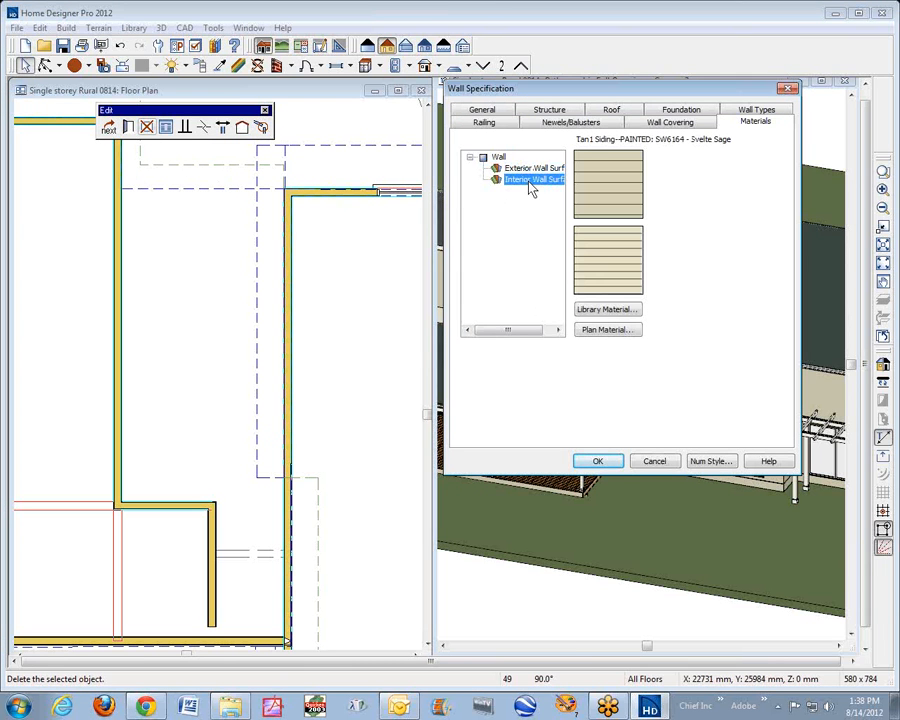
click(627, 331)
scroll(165, 153, up, 20)
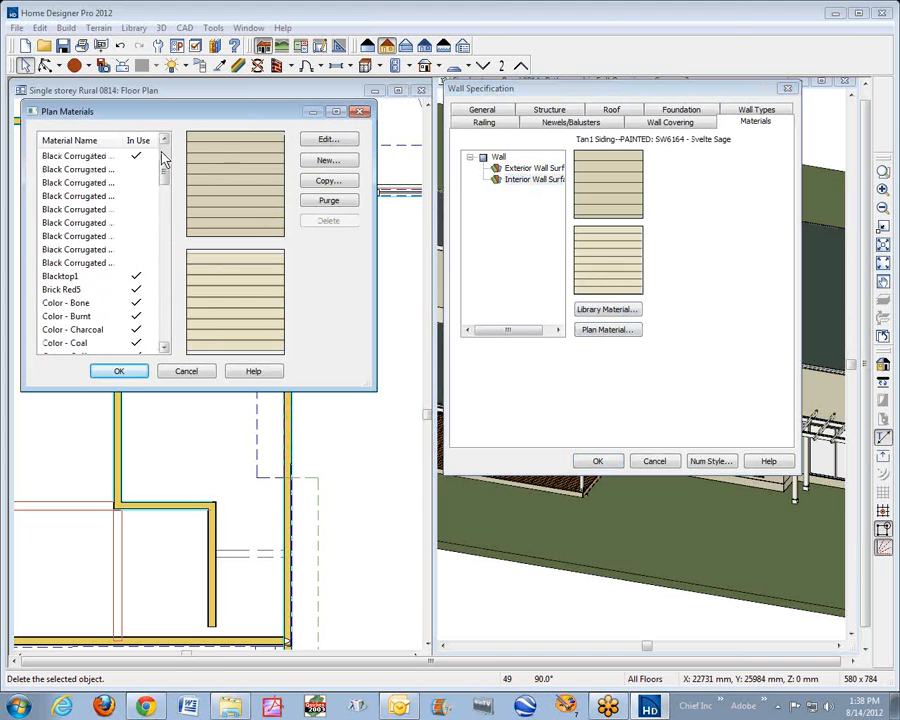
click(103, 157)
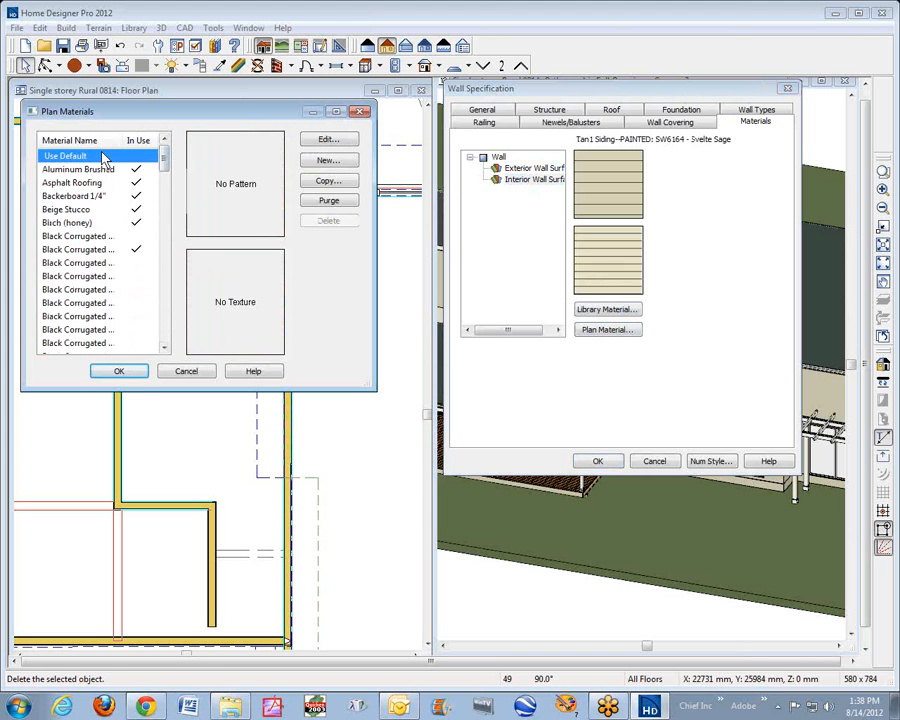
click(135, 378)
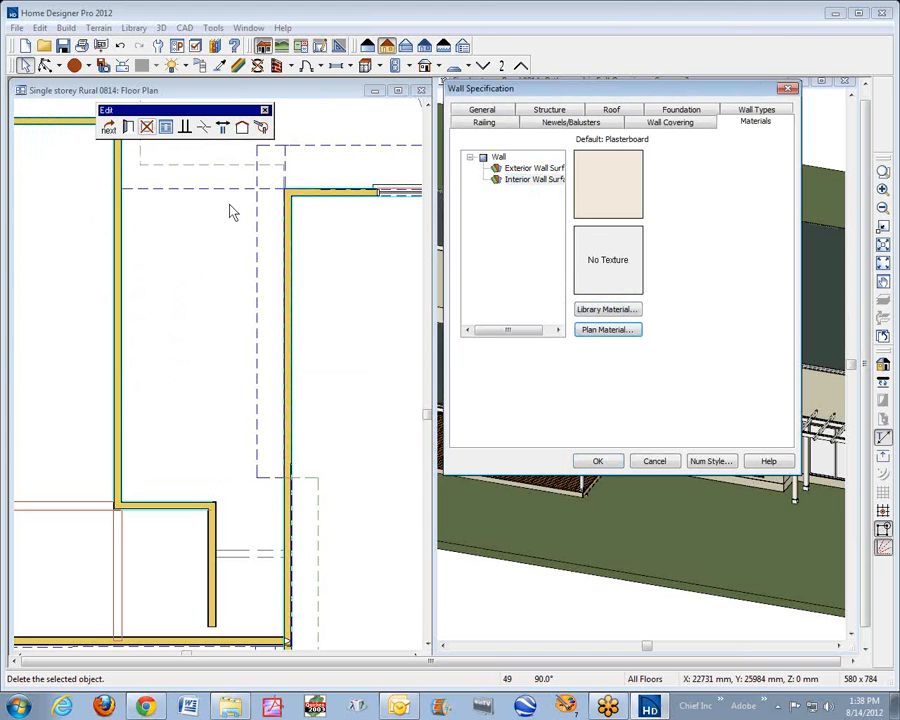
click(599, 464)
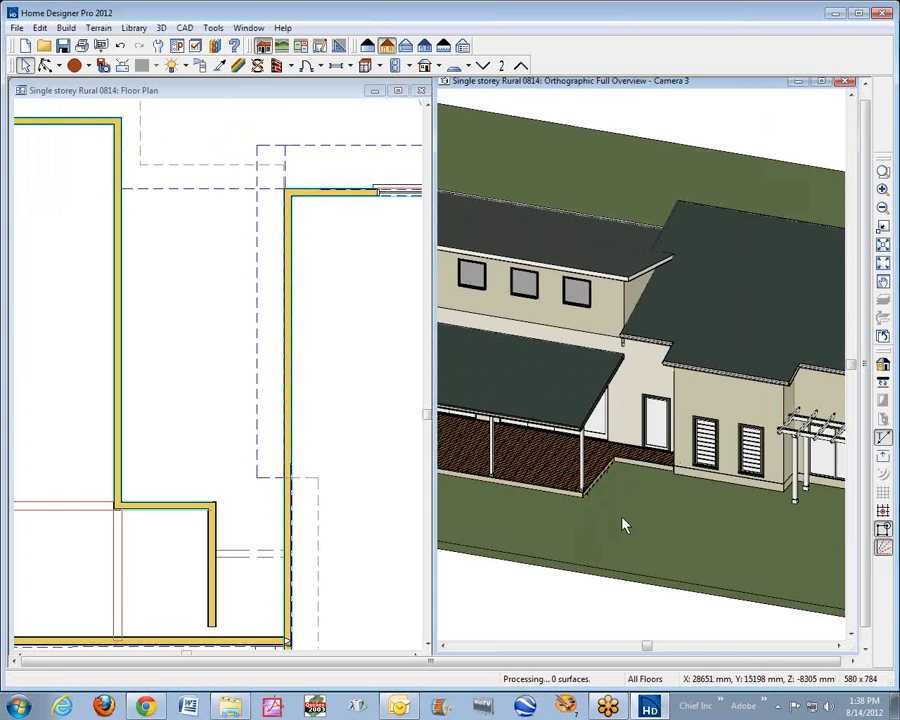
Set the exterior surface material of the windowless siding wall on the small low-roofed extension near the pergola to Use Default.
middle_drag(622, 525, 715, 508)
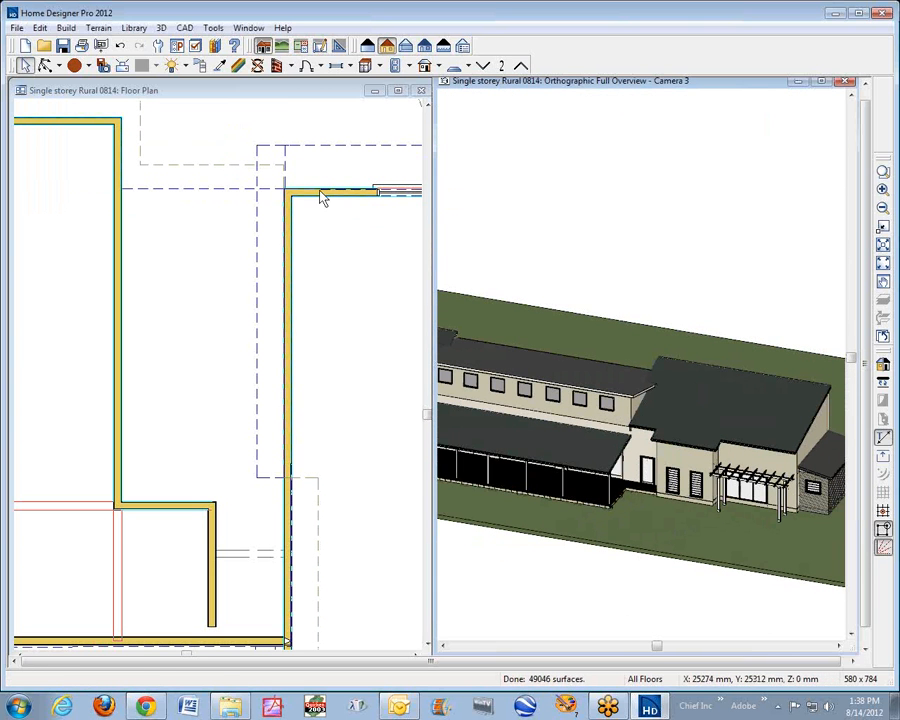
scroll(555, 130, down, 1)
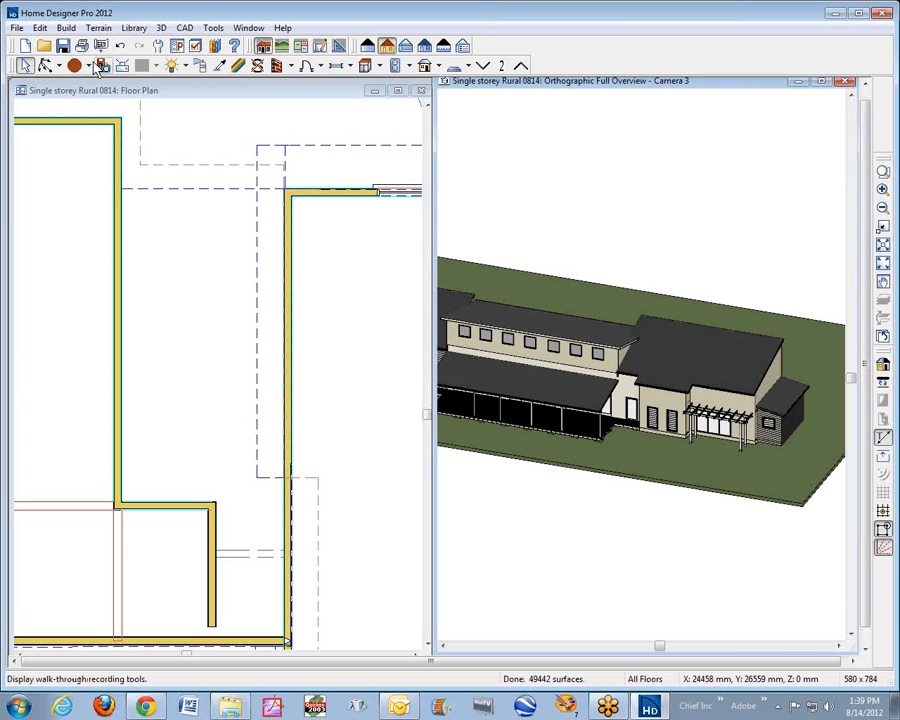
click(45, 65)
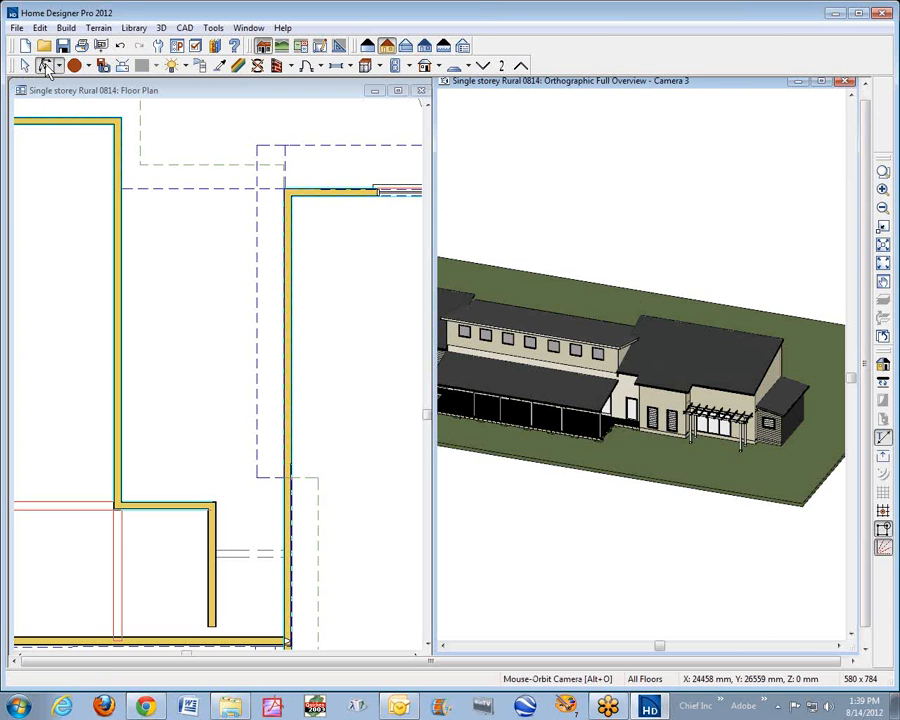
drag(782, 388, 730, 425)
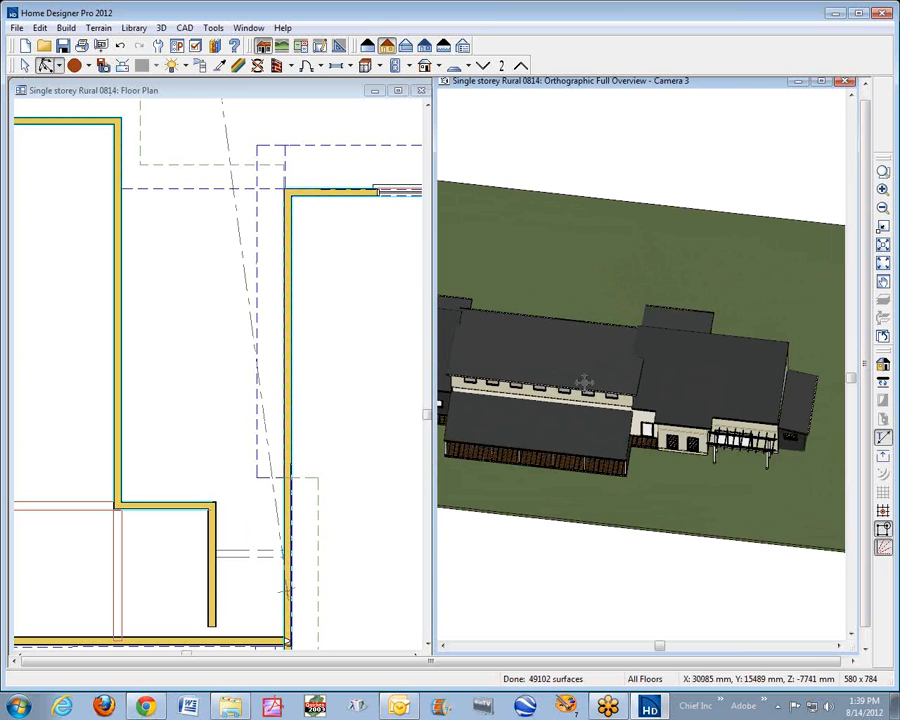
mouse_move(606, 374)
mouse_down()
mouse_move(729, 368)
mouse_move(599, 374)
mouse_move(646, 424)
mouse_move(693, 410)
mouse_move(745, 315)
mouse_move(796, 325)
mouse_move(727, 298)
mouse_move(749, 311)
mouse_move(795, 311)
mouse_move(563, 299)
mouse_move(676, 415)
mouse_move(605, 394)
mouse_move(650, 403)
mouse_move(592, 360)
mouse_up()
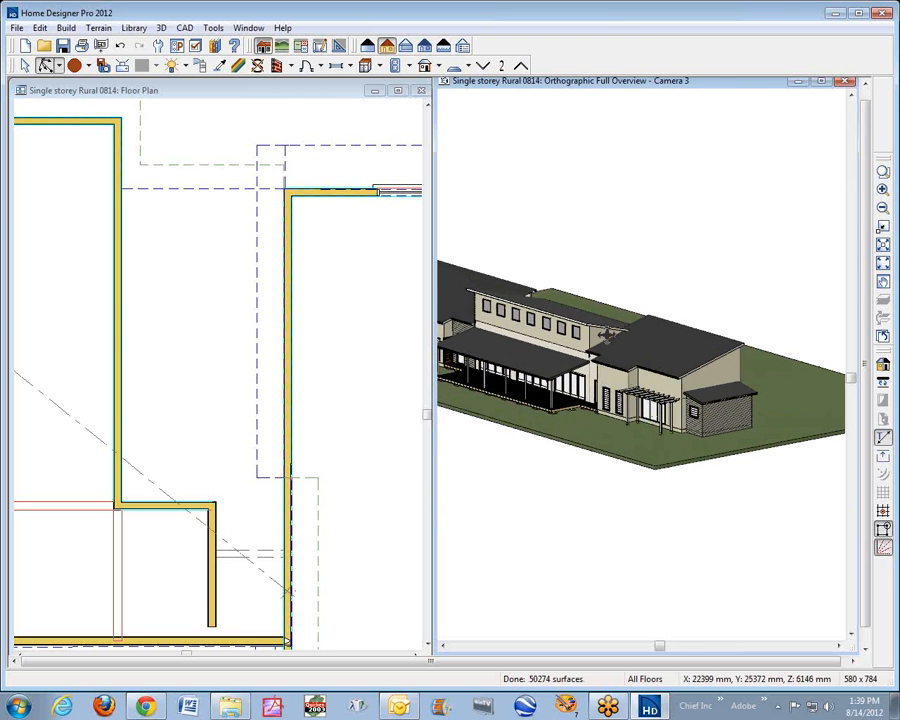
scroll(593, 346, up, 3)
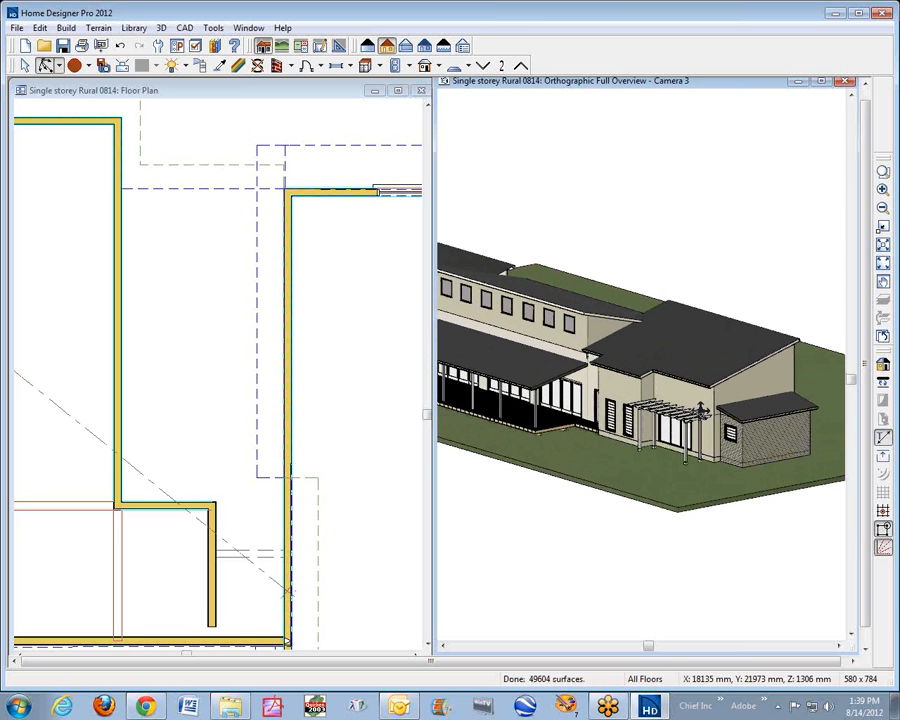
key(space)
click(769, 453)
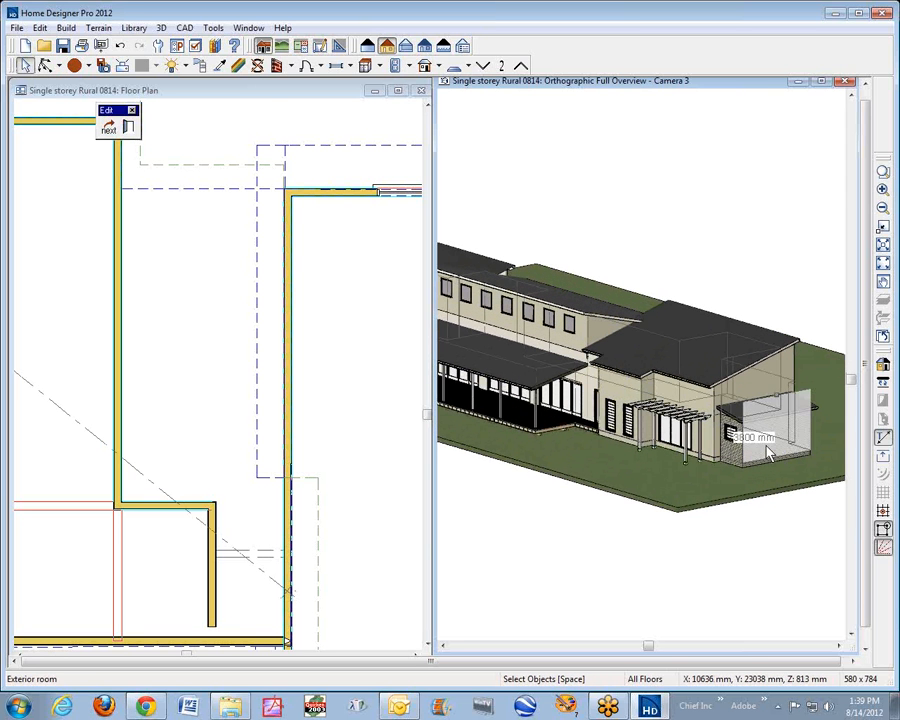
click(775, 453)
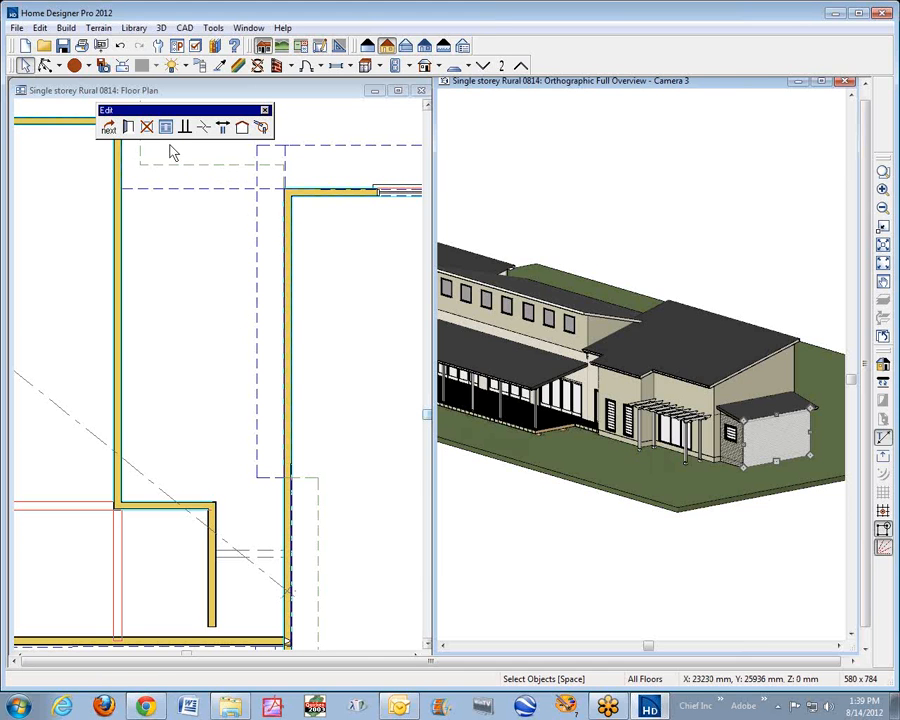
click(126, 126)
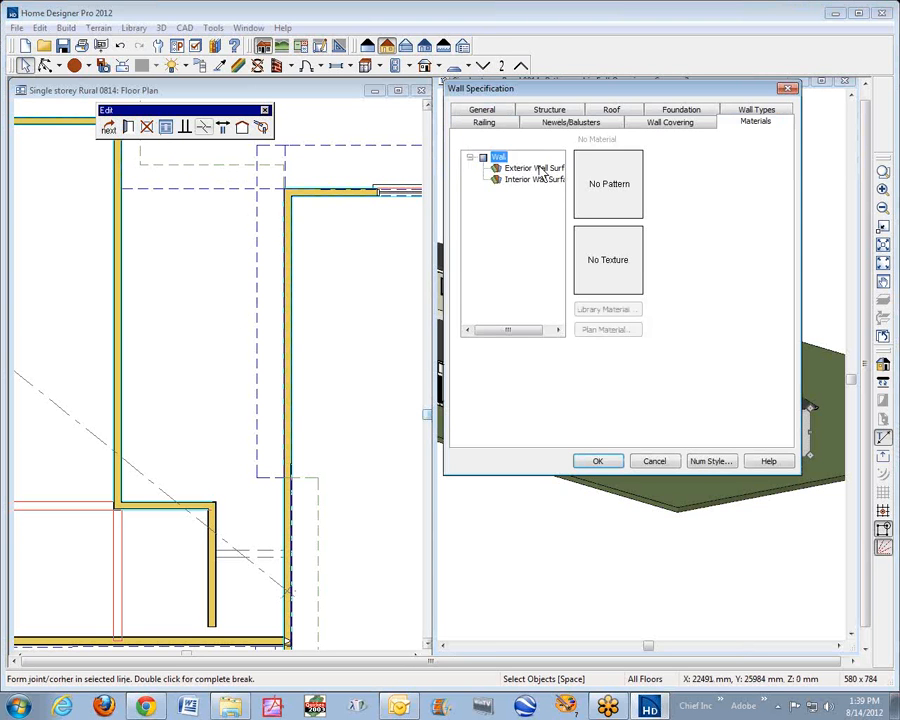
click(541, 168)
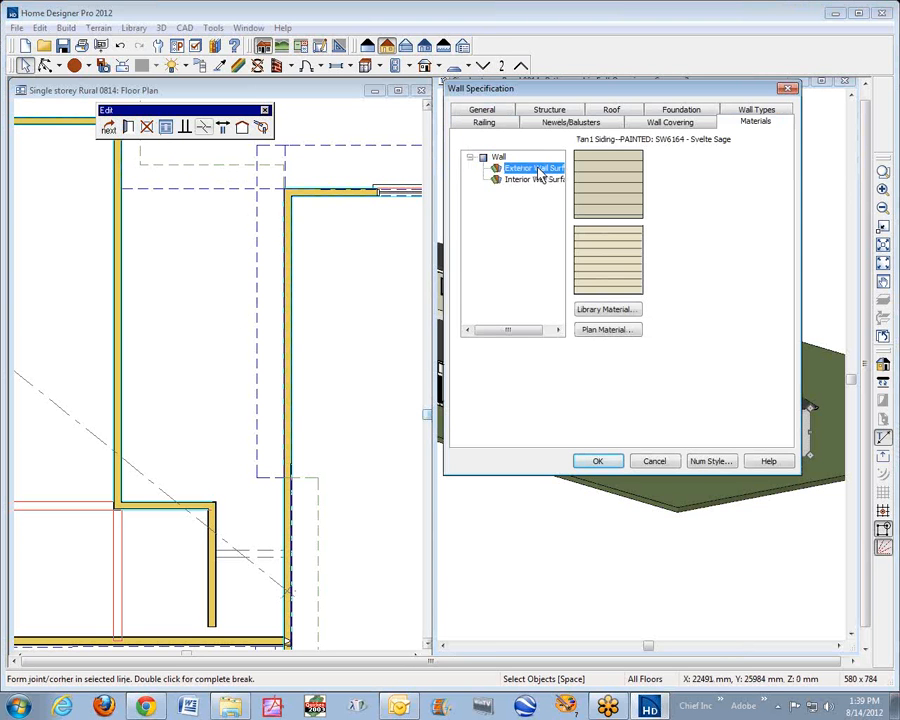
click(606, 330)
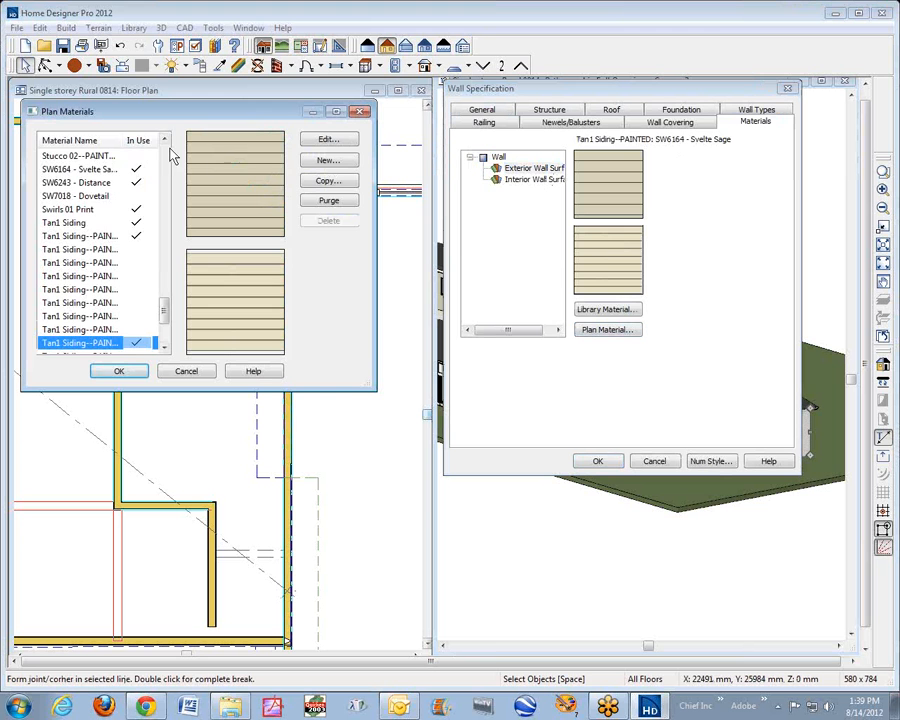
scroll(172, 155, up, 15)
click(110, 160)
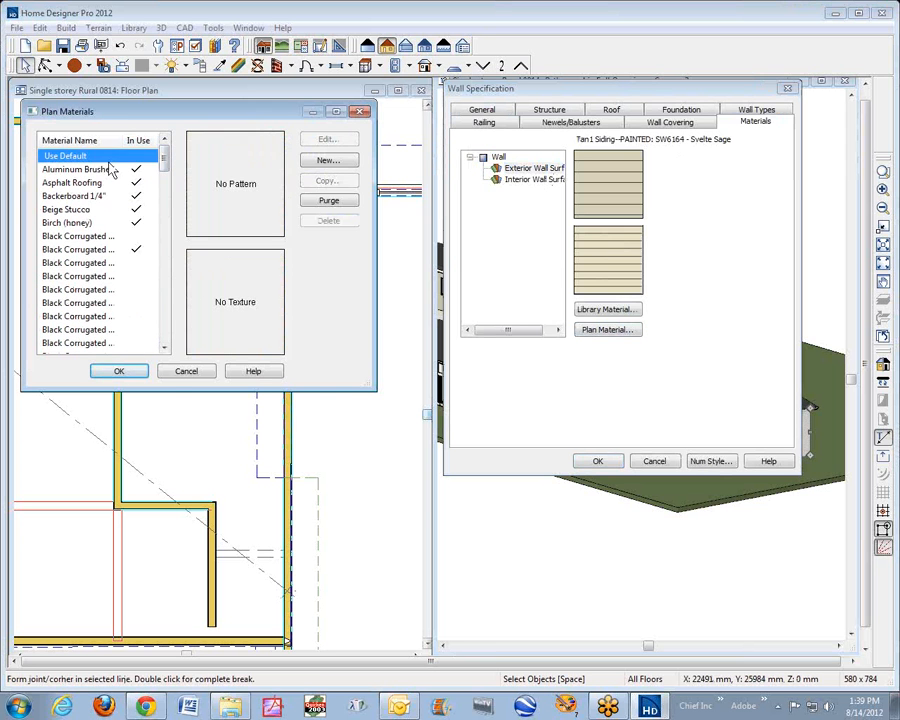
click(120, 372)
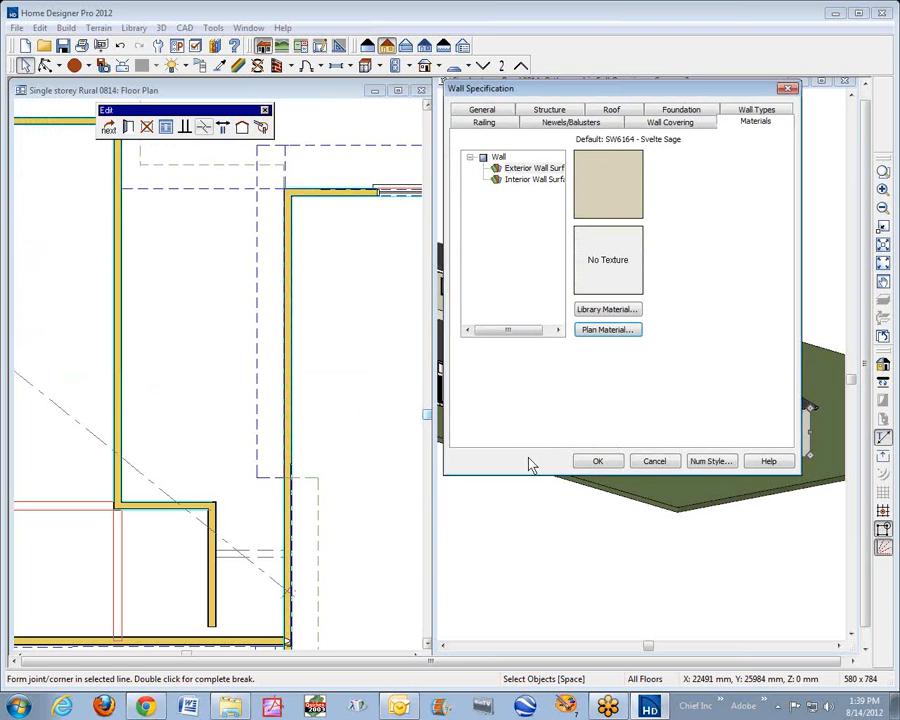
click(600, 461)
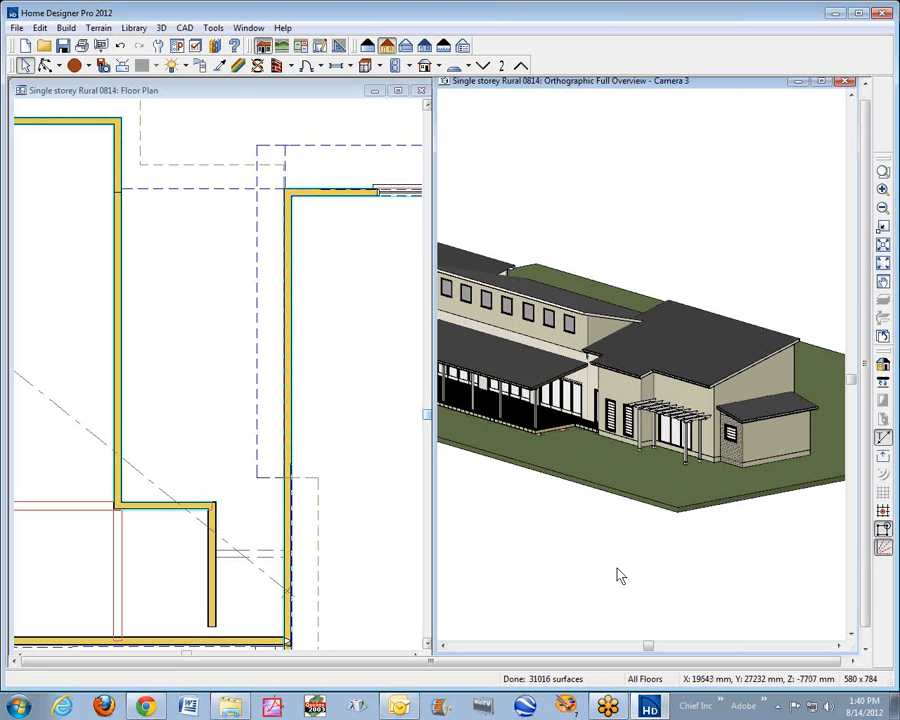
Examine the other side of the house for walls that still have siding.
scroll(587, 509, down, 1)
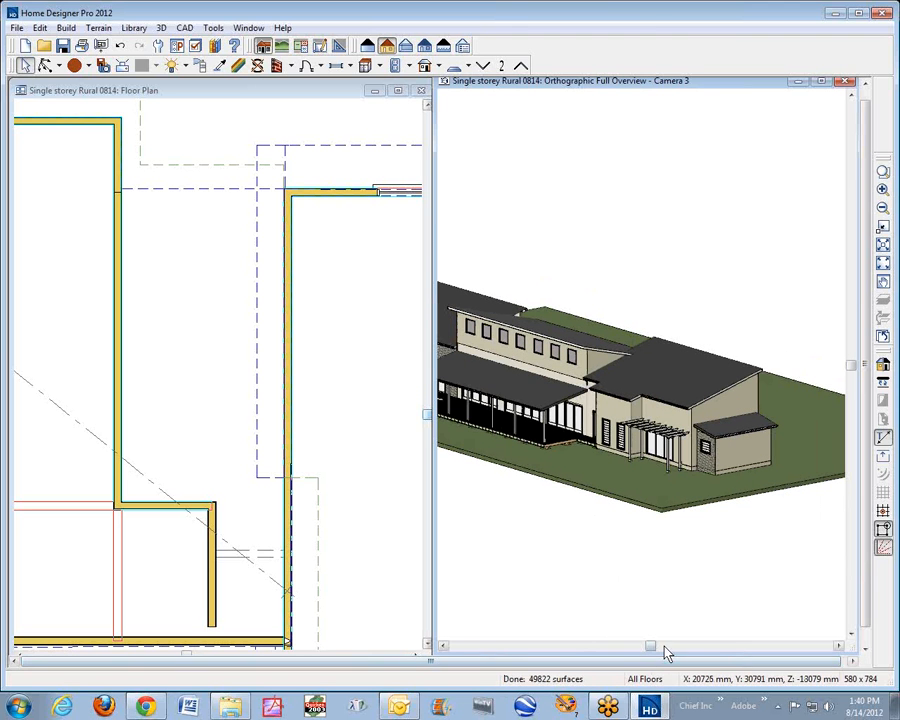
click(40, 68)
drag(765, 569, 559, 560)
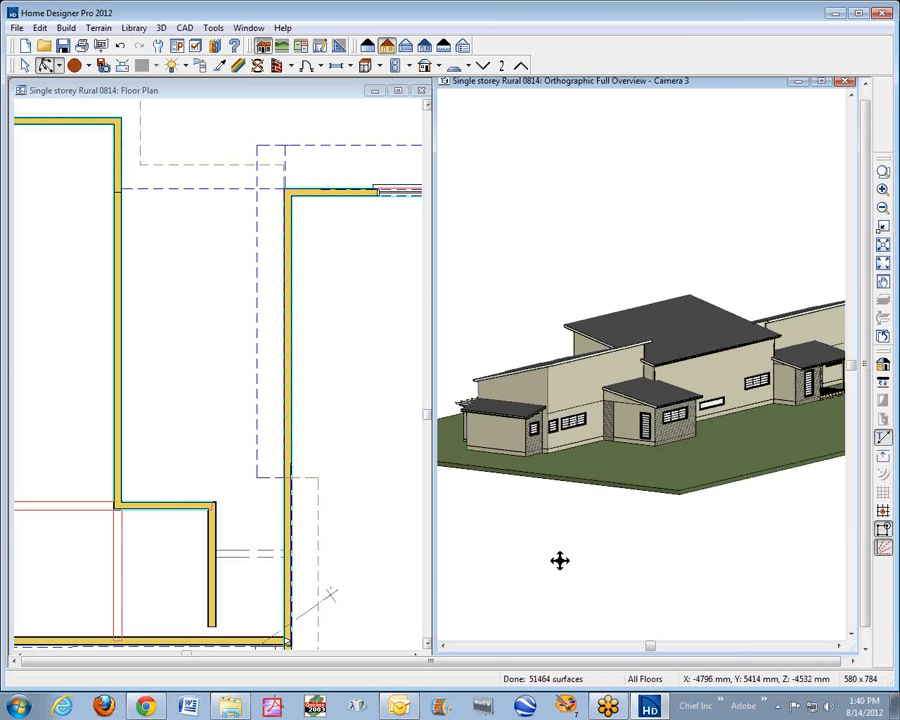